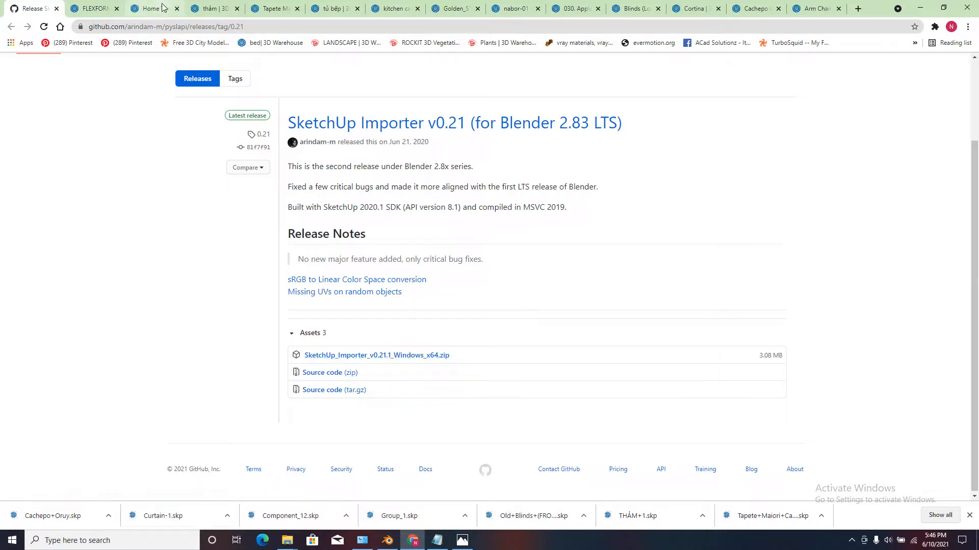
pyautogui.click(89, 5)
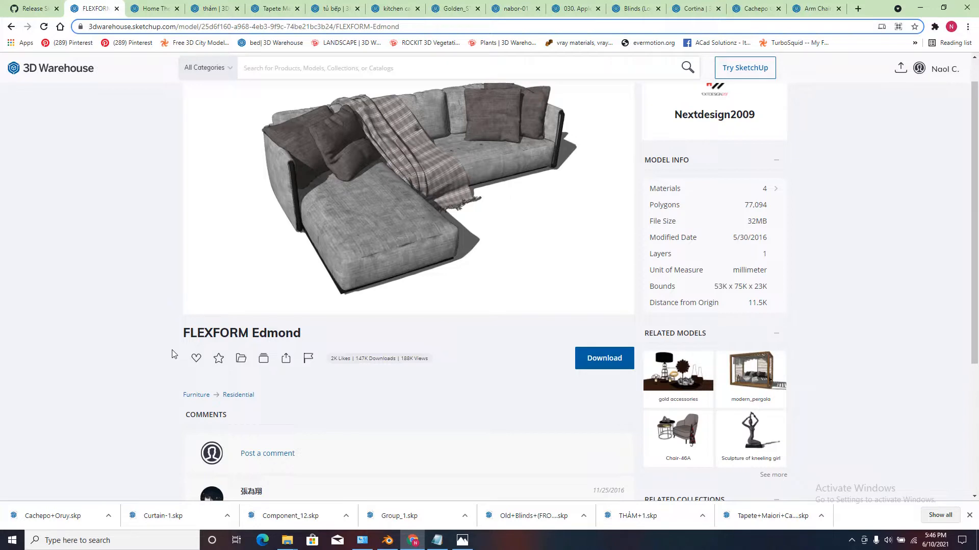
pyautogui.click(33, 8)
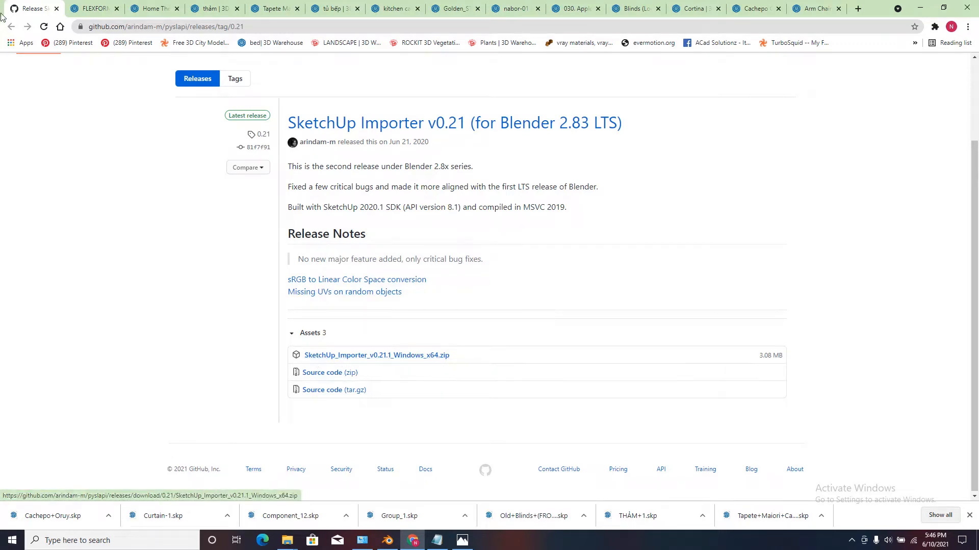
pyautogui.click(368, 357)
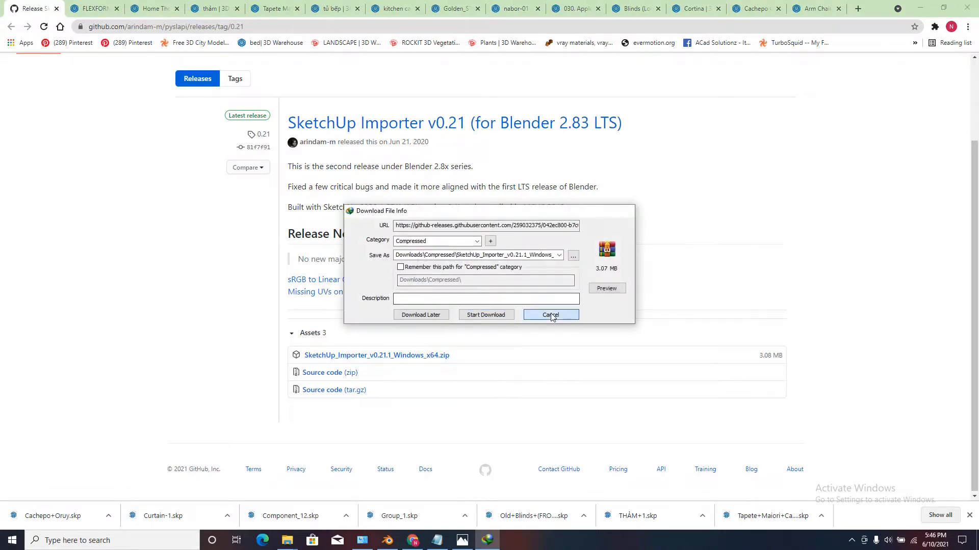
pyautogui.click(531, 315)
pyautogui.click(530, 315)
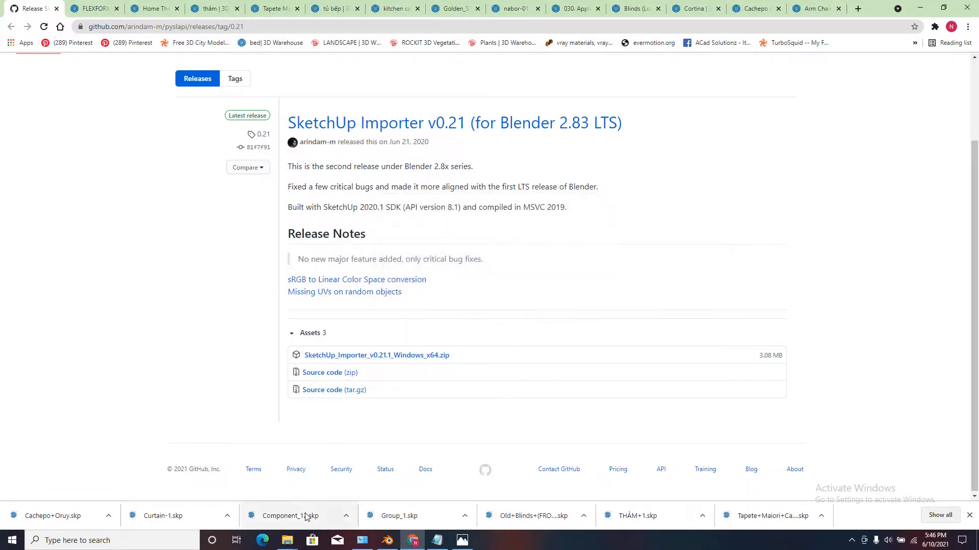
# Switch to Blender and install the add-on from SketchUp_Importer_v0.21.1_Windows_x64.zip in the Compressed downloads folder.
pyautogui.click(385, 543)
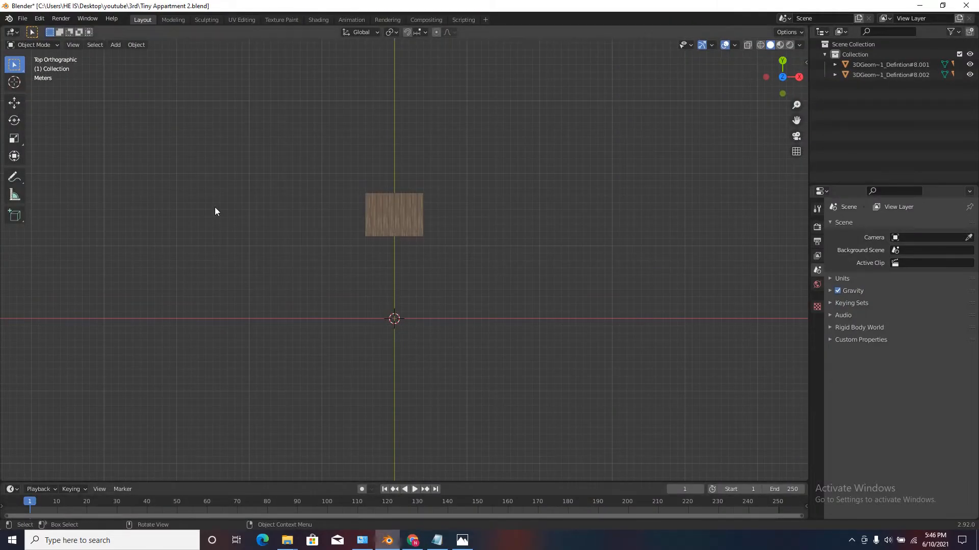
pyautogui.click(39, 18)
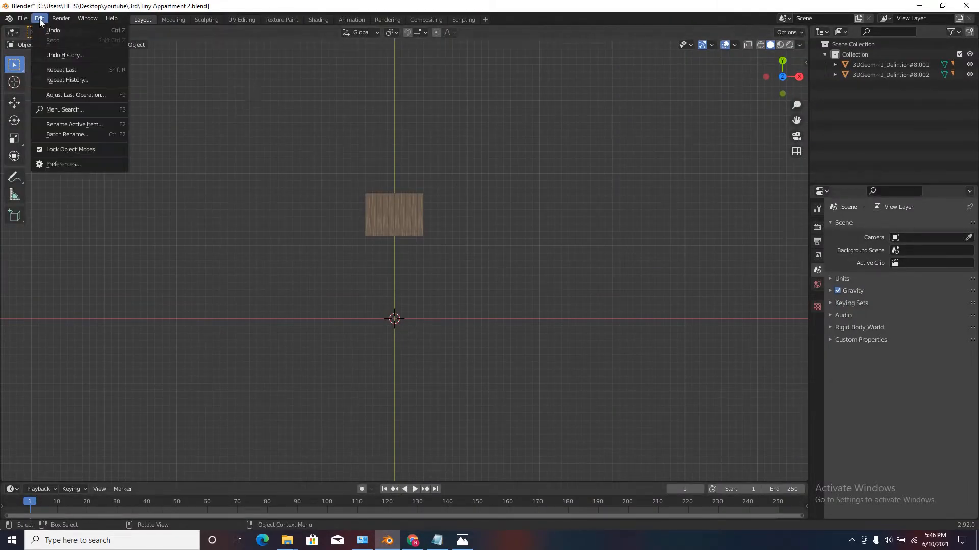
pyautogui.click(69, 165)
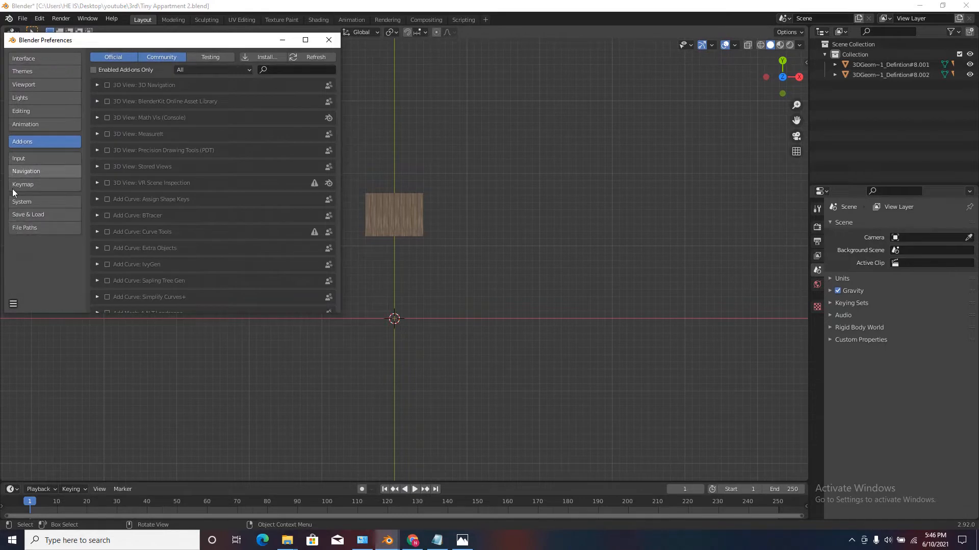
pyautogui.click(262, 57)
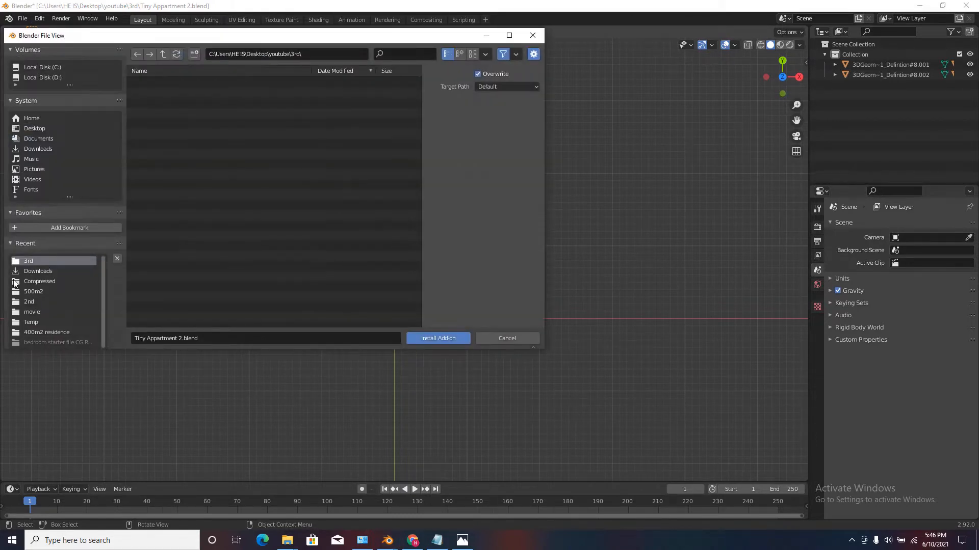
pyautogui.click(41, 282)
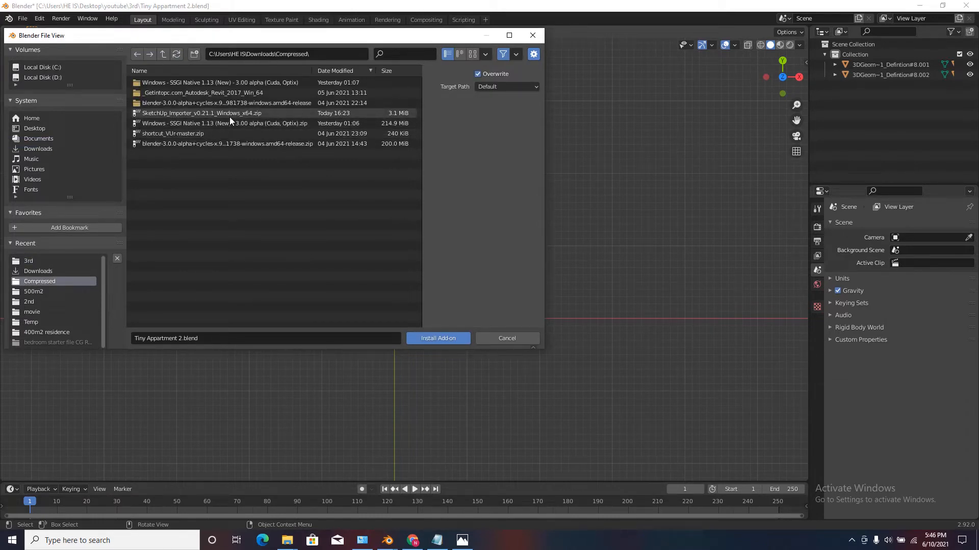
pyautogui.click(184, 113)
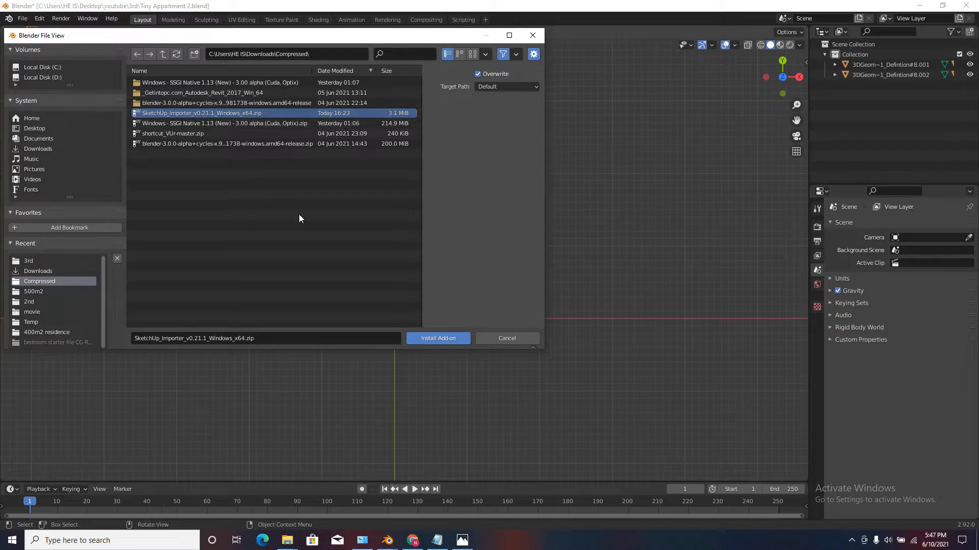
pyautogui.click(434, 343)
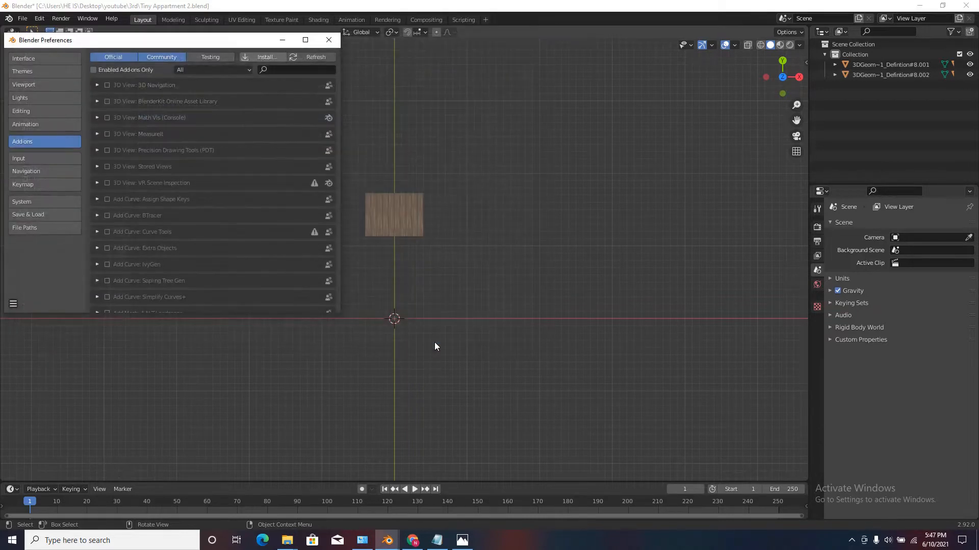
# Find the SketchUp Importer add-on by searching for "SKE", enable it, and save the preferences.
pyautogui.click(290, 70)
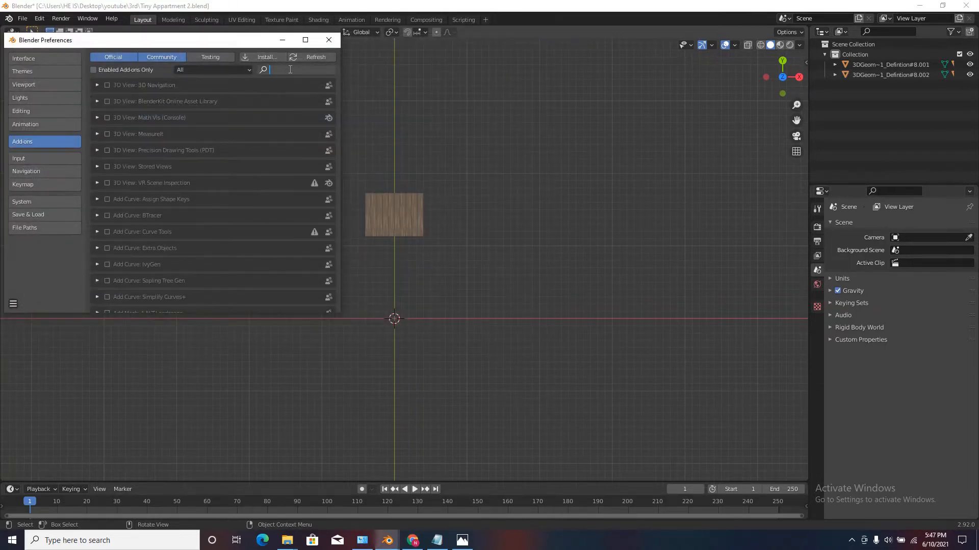
pyautogui.write('SKE')
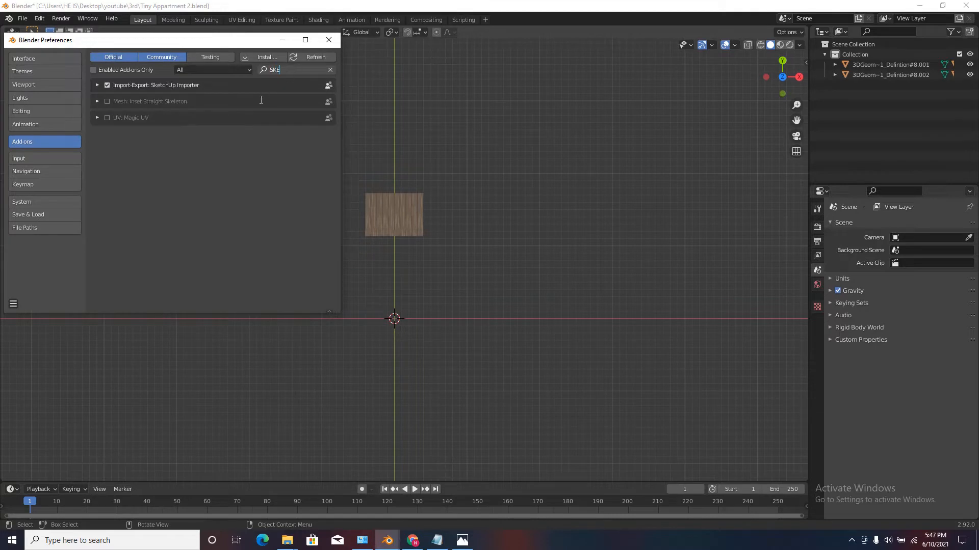
pyautogui.press('Return')
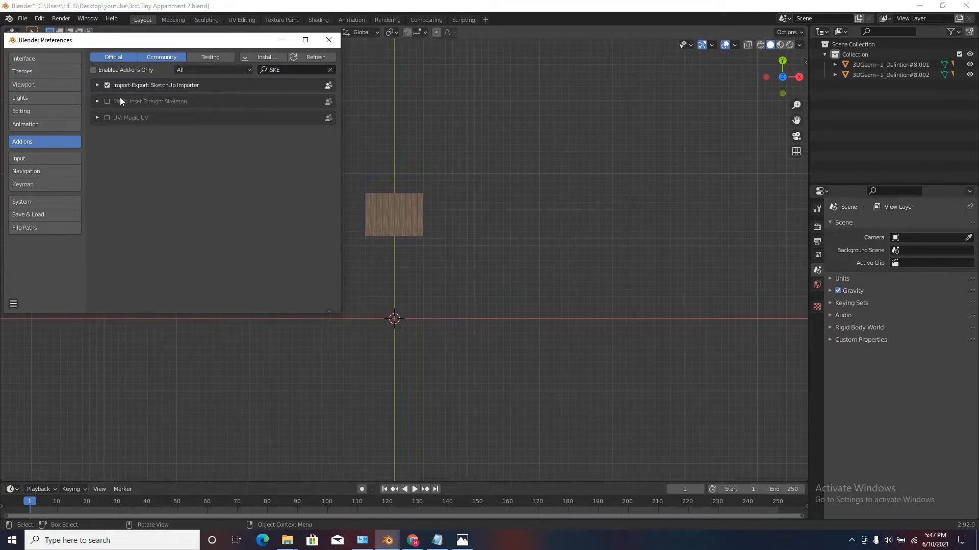
pyautogui.click(107, 86)
pyautogui.click(108, 85)
pyautogui.click(13, 305)
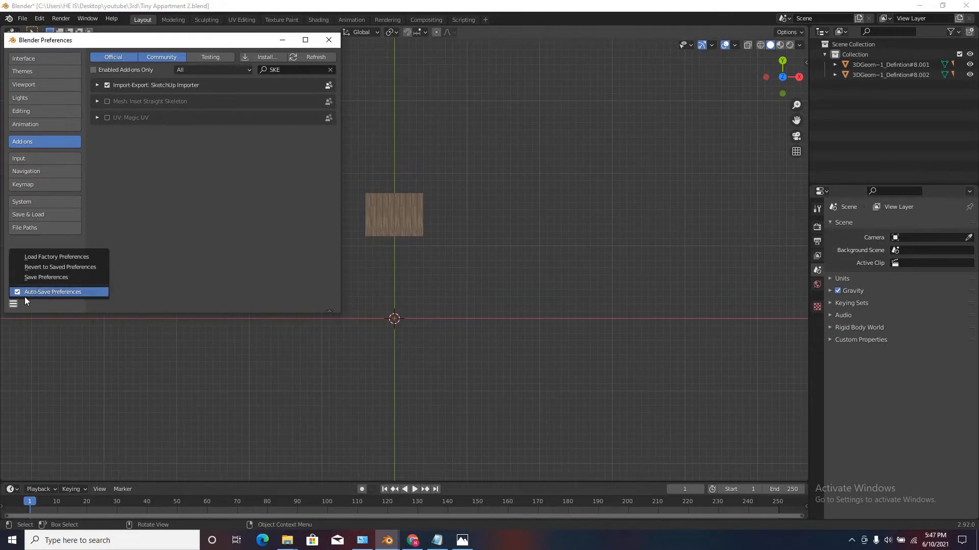
pyautogui.click(41, 280)
pyautogui.click(330, 34)
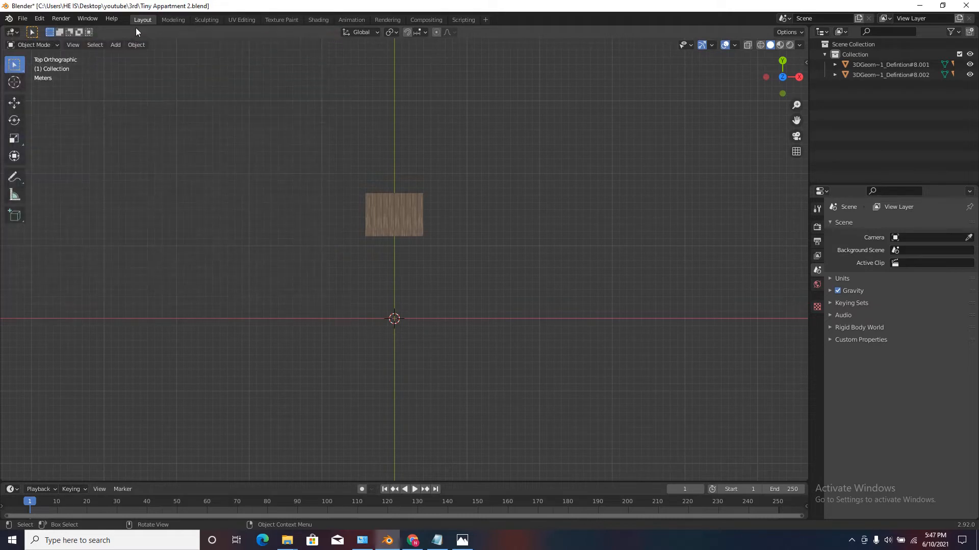
pyautogui.click(23, 19)
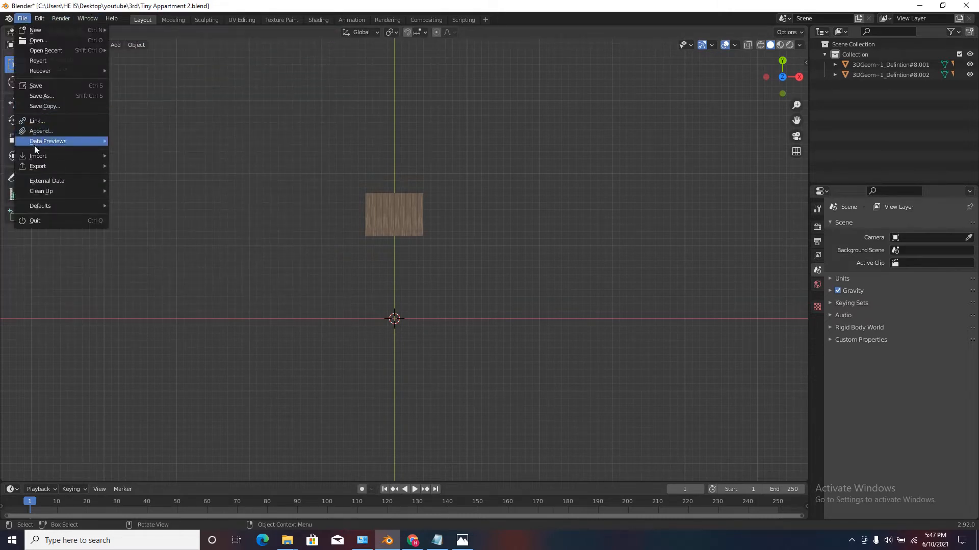
pyautogui.moveTo(50, 153)
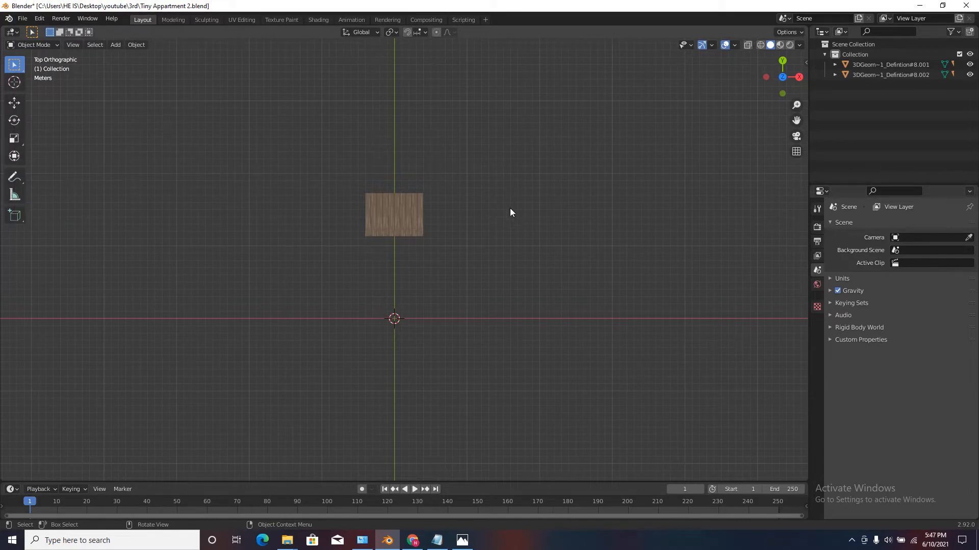
# Switch to the browser, look through the open 3D Warehouse furniture models, and display the download formats for FLEXFORM Edmond.
pyautogui.click(413, 540)
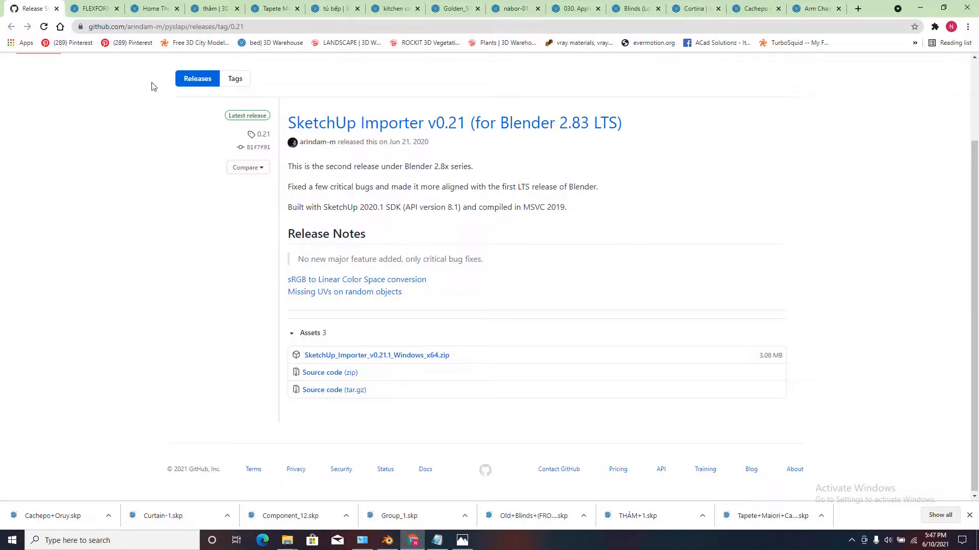
pyautogui.click(101, 6)
pyautogui.click(169, 4)
pyautogui.click(224, 4)
pyautogui.click(283, 4)
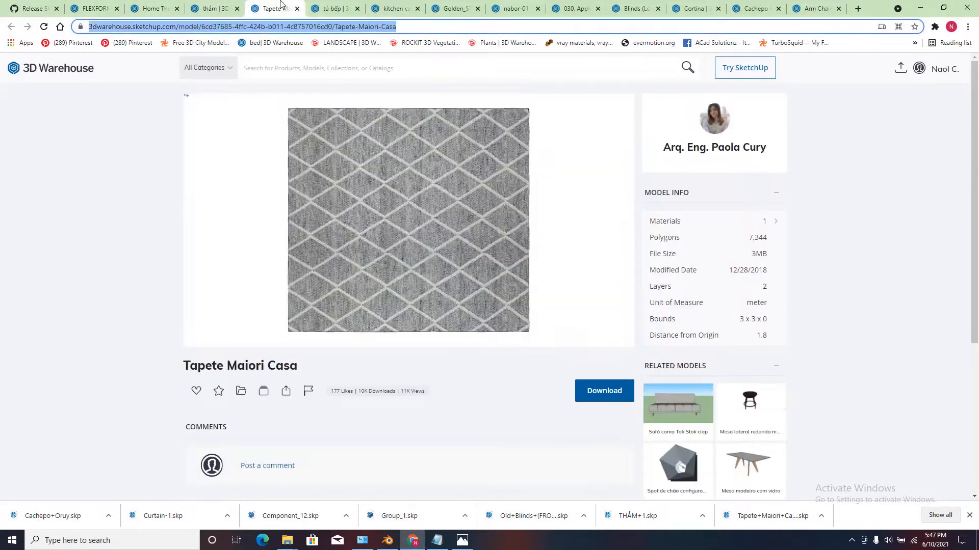
pyautogui.click(337, 5)
pyautogui.click(393, 7)
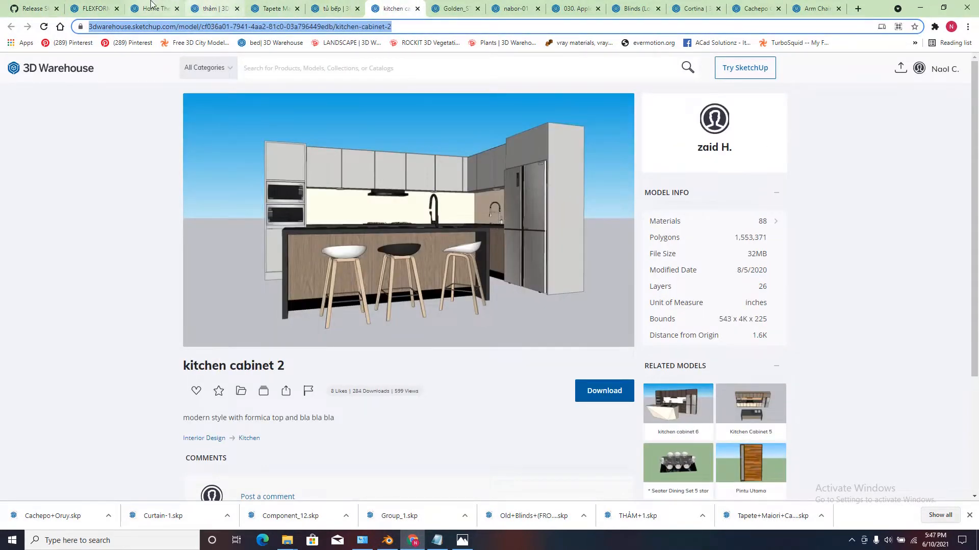
pyautogui.click(90, 5)
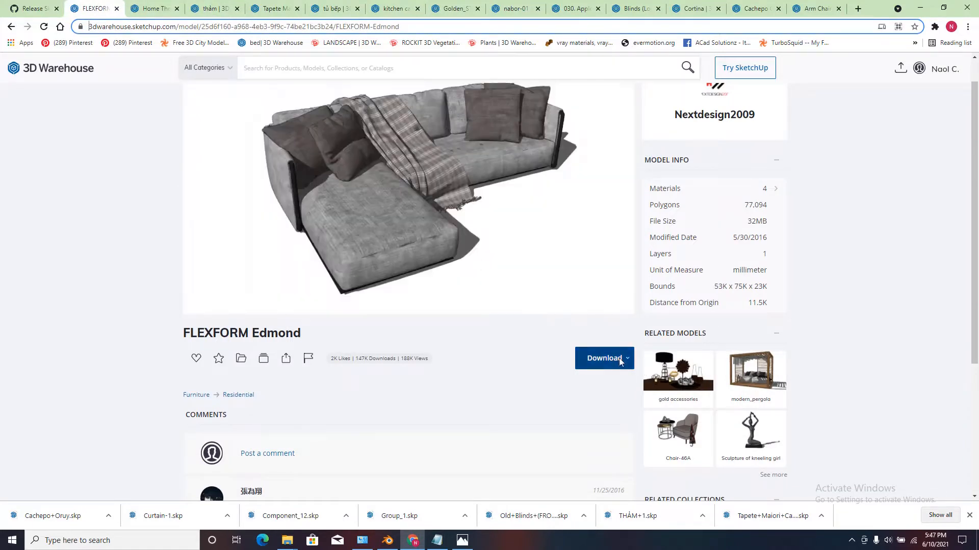
pyautogui.click(601, 362)
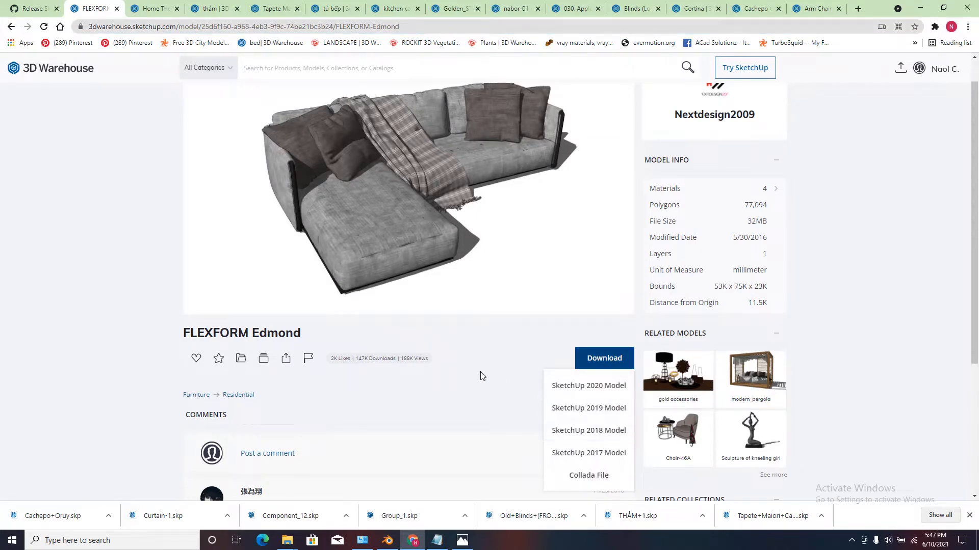
# Switch to File Explorer and review the downloaded SketchUp models in the Downloads folder.
pyautogui.moveTo(291, 542)
pyautogui.click(238, 512)
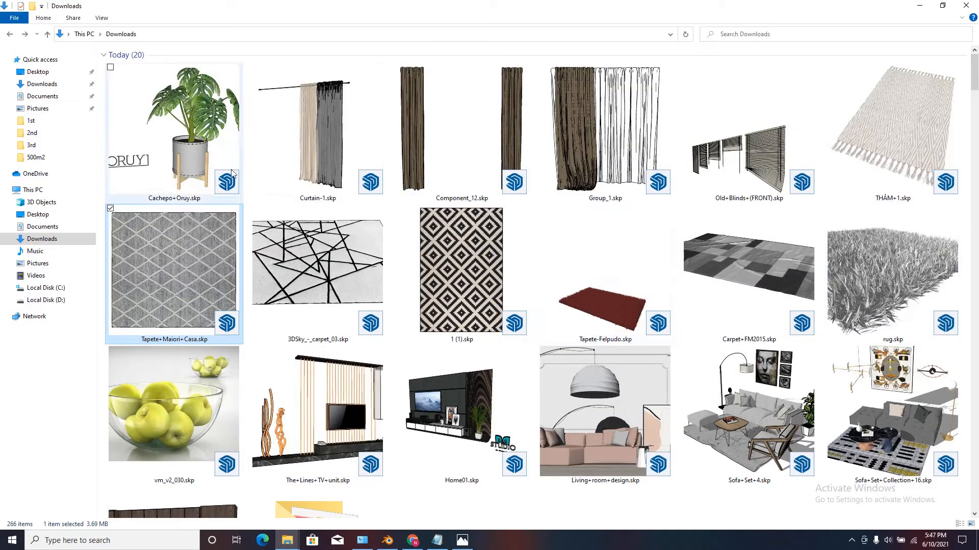
pyautogui.moveTo(974, 81)
pyautogui.mouseDown()
pyautogui.moveTo(974, 100)
pyautogui.moveTo(974, 82)
pyautogui.mouseUp()
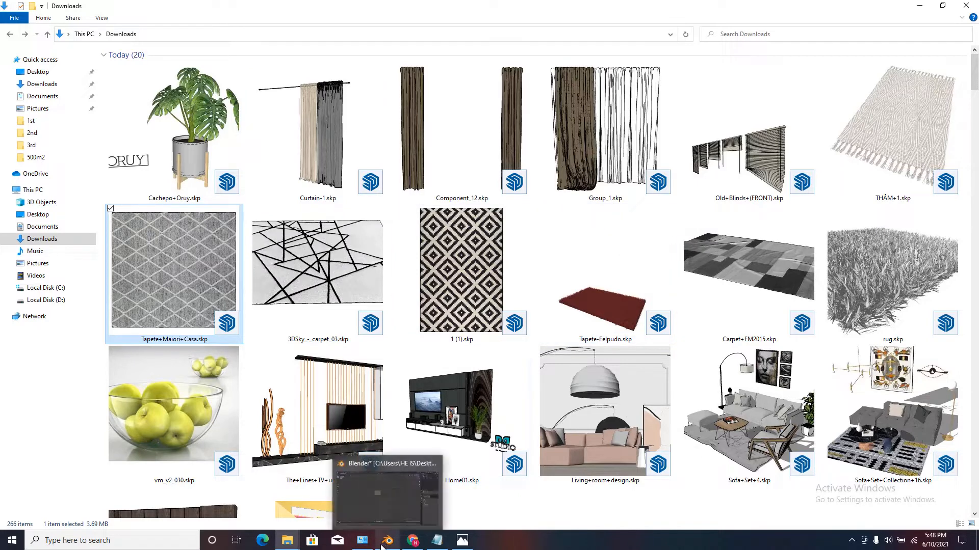
pyautogui.click(404, 489)
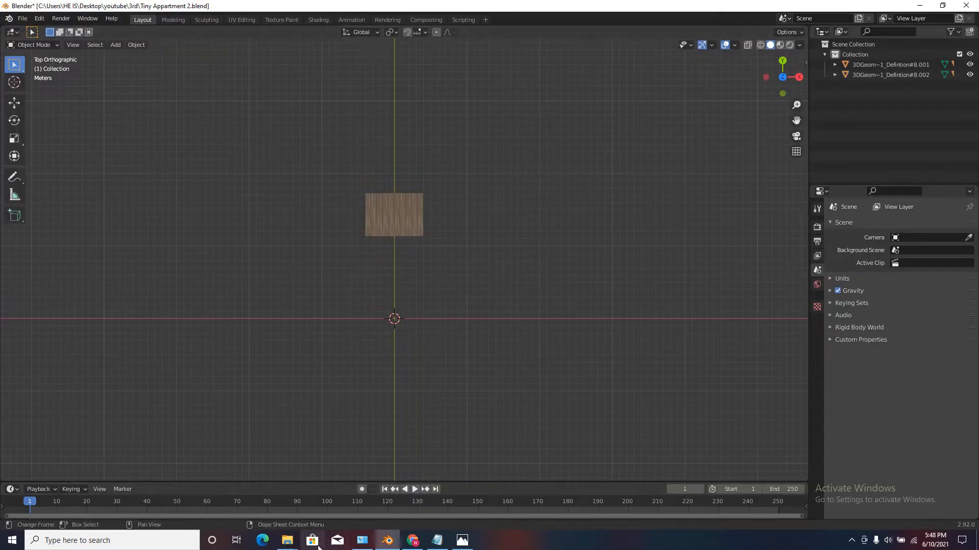
pyautogui.moveTo(288, 542)
pyautogui.click(234, 497)
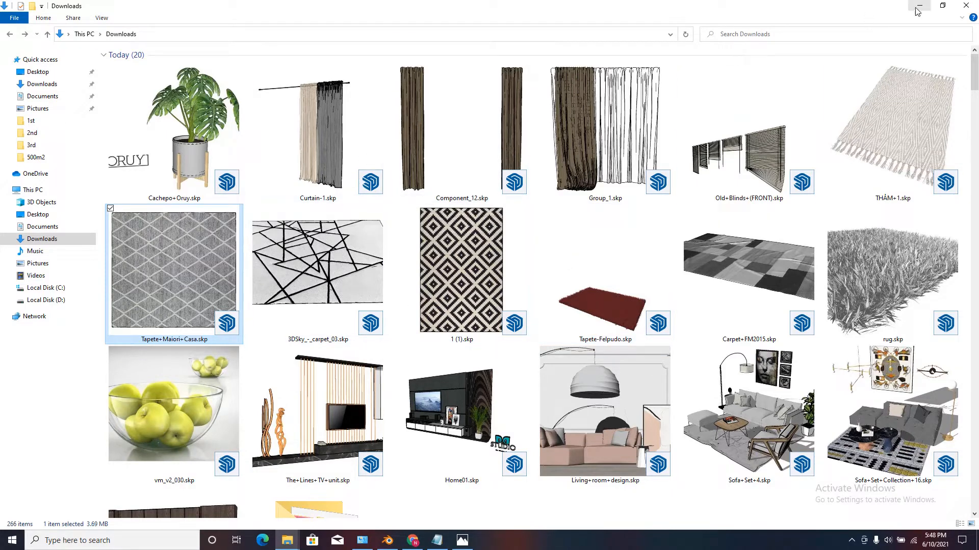
# Switch back to Blender and add a cube mesh at the world origin.
pyautogui.click(391, 542)
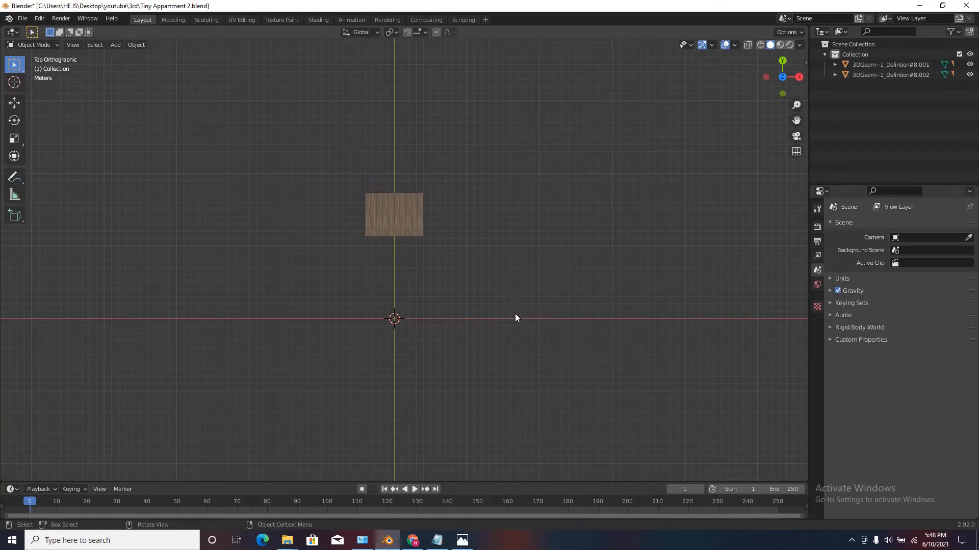
pyautogui.scroll(4, 407, 303)
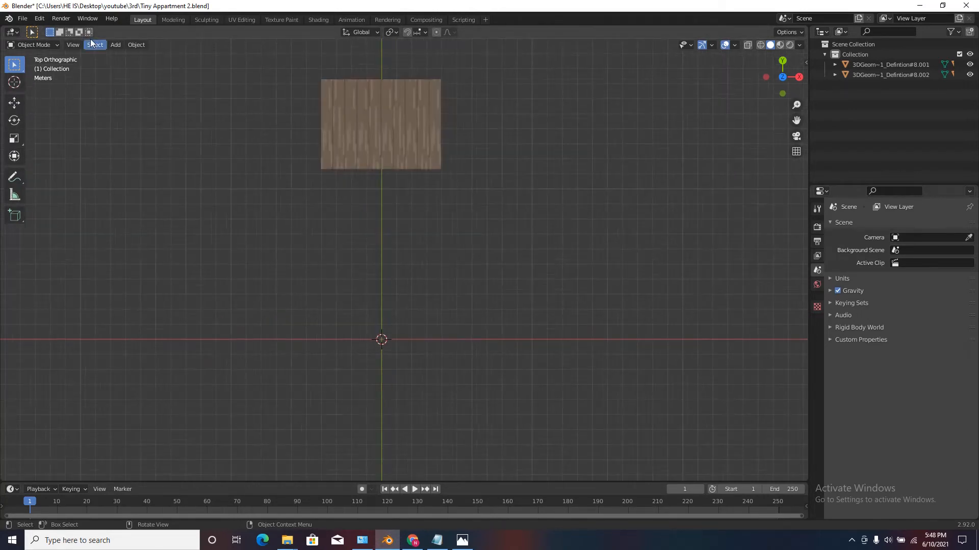
pyautogui.click(115, 45)
pyautogui.moveTo(130, 57)
pyautogui.click(222, 64)
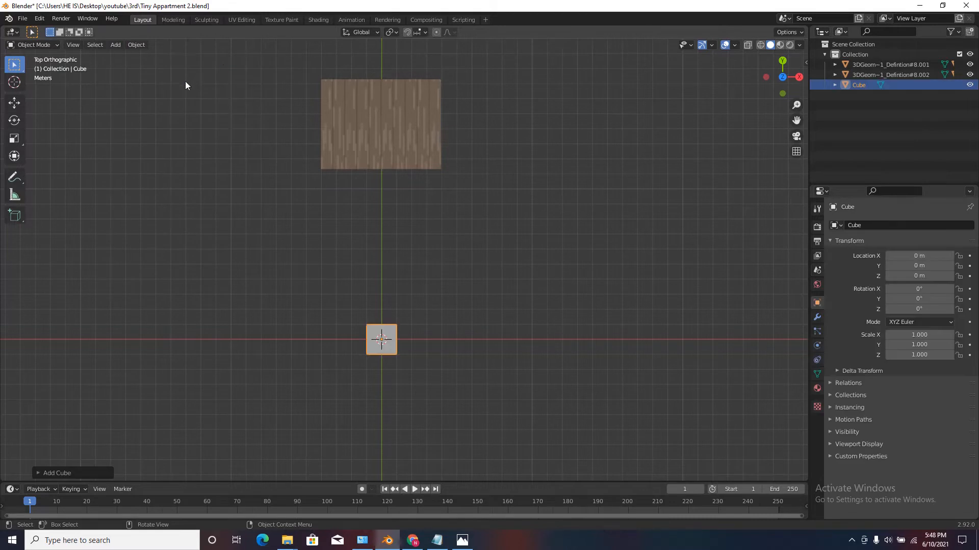
# Set the cube's dimensions to 3.9 m in X and 0.5 m in Y.
pyautogui.press('n')
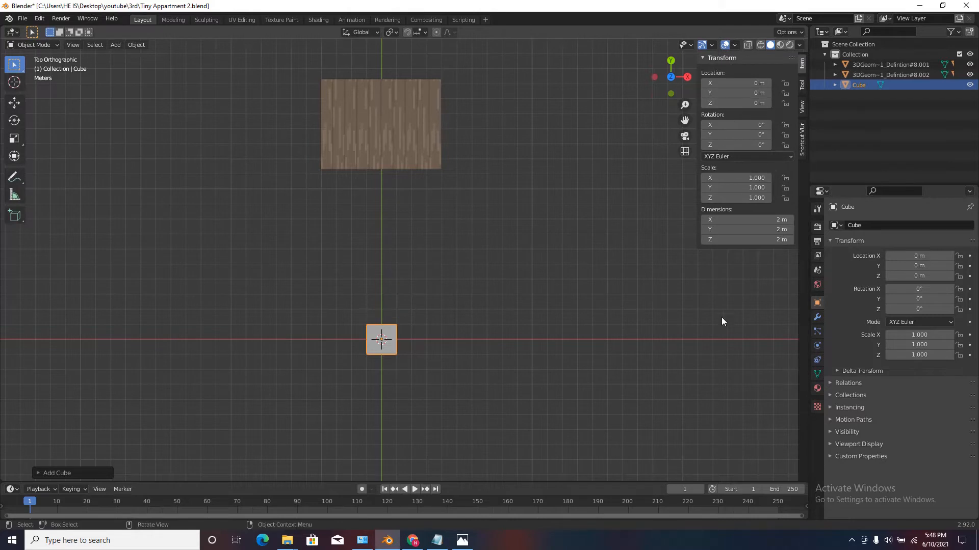
pyautogui.click(760, 219)
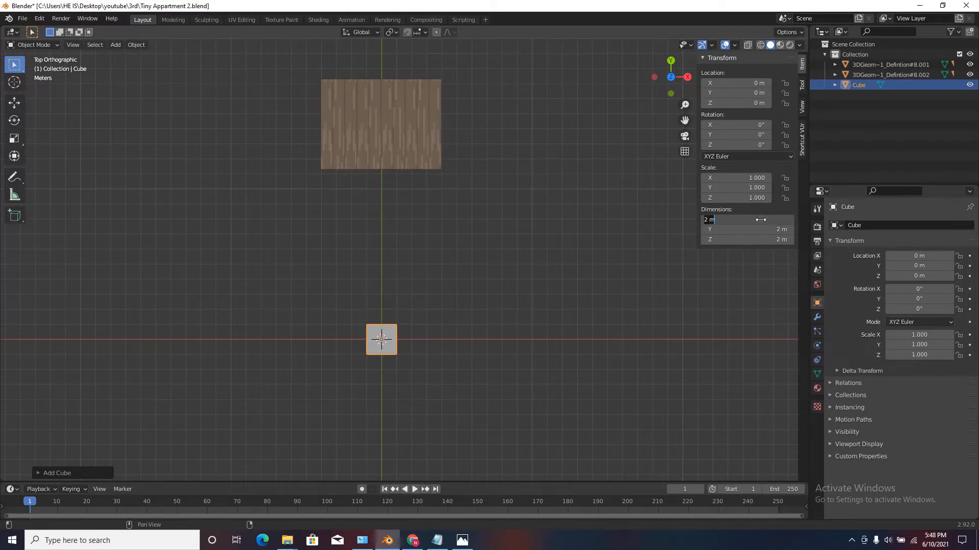
pyautogui.write('3.9')
pyautogui.press('Tab')
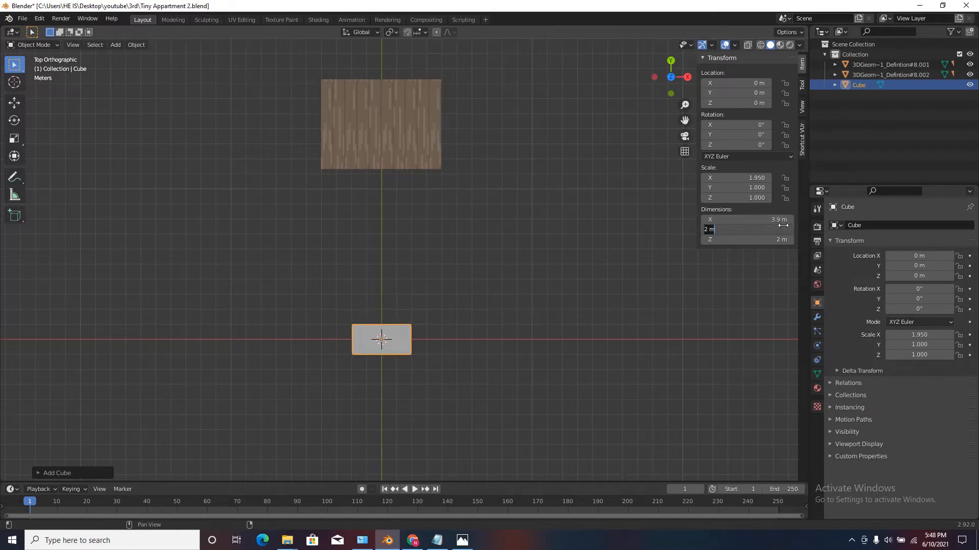
pyautogui.write('4')
pyautogui.write('.5')
pyautogui.press('Return')
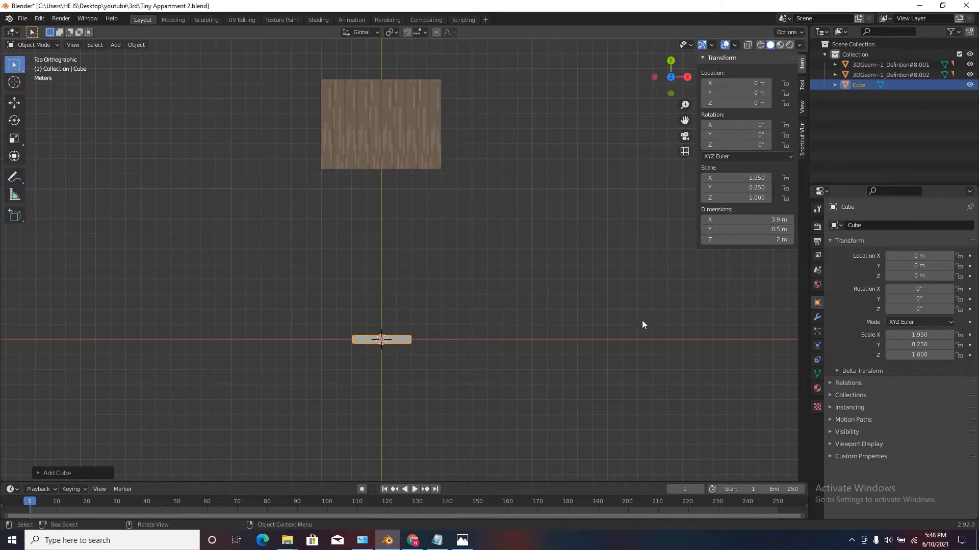
# Set the cube's Y dimension to 0.5 m.
pyautogui.click(783, 230)
pyautogui.press('BackSpace')
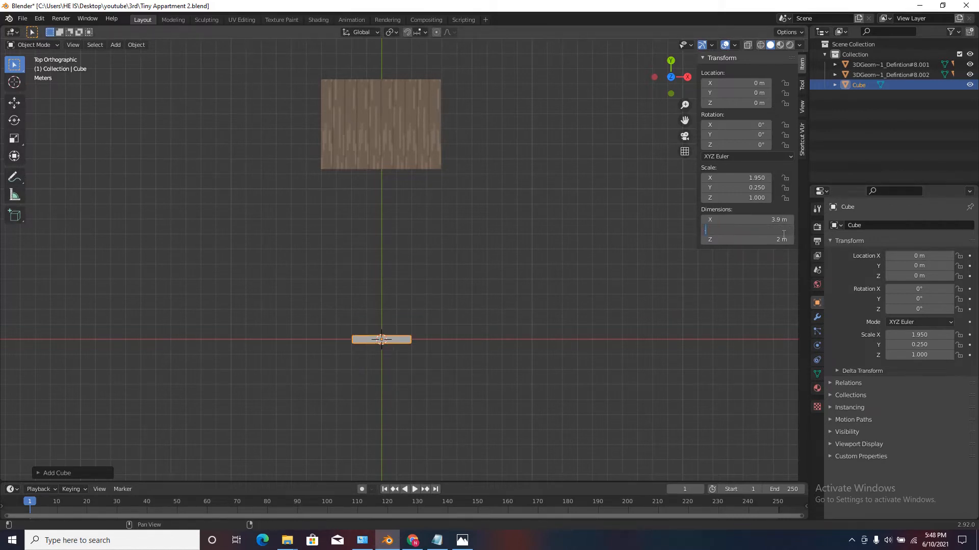
pyautogui.write('.5')
pyautogui.press('Return')
pyautogui.click(516, 245)
pyautogui.scroll(-2, 516, 246)
pyautogui.keyDown('shift'); pyautogui.moveTo(390, 349); pyautogui.dragTo(469, 317, button='middle'); pyautogui.keyUp('shift')
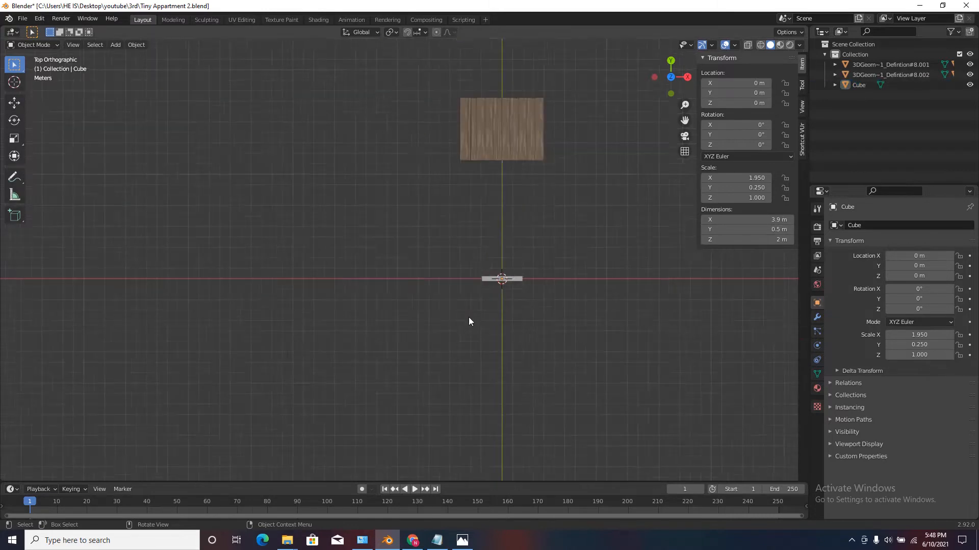
pyautogui.scroll(5, 518, 280)
# Set the cube's Y dimension to 0.2 m to make it a thin wall.
pyautogui.click(517, 276)
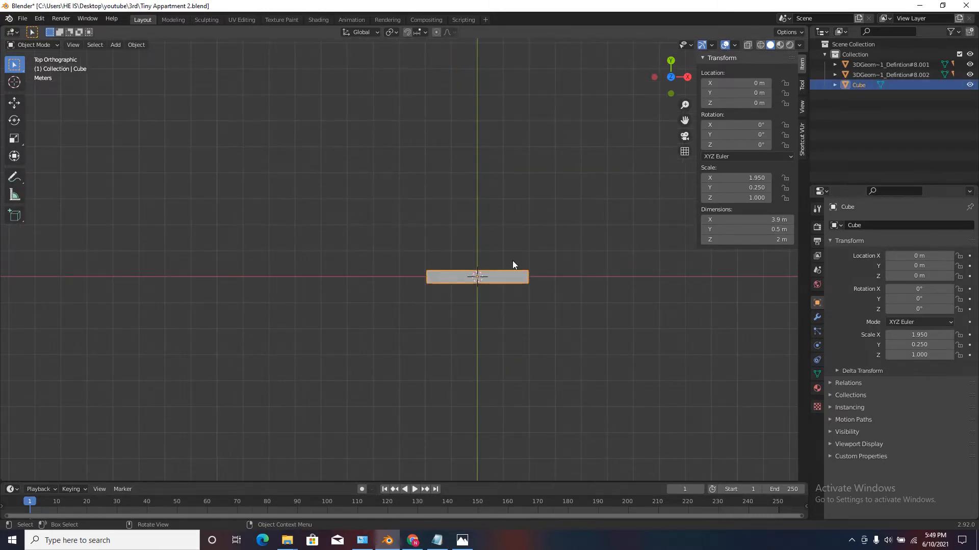
pyautogui.click(740, 229)
pyautogui.press('BackSpace')
pyautogui.write('.2')
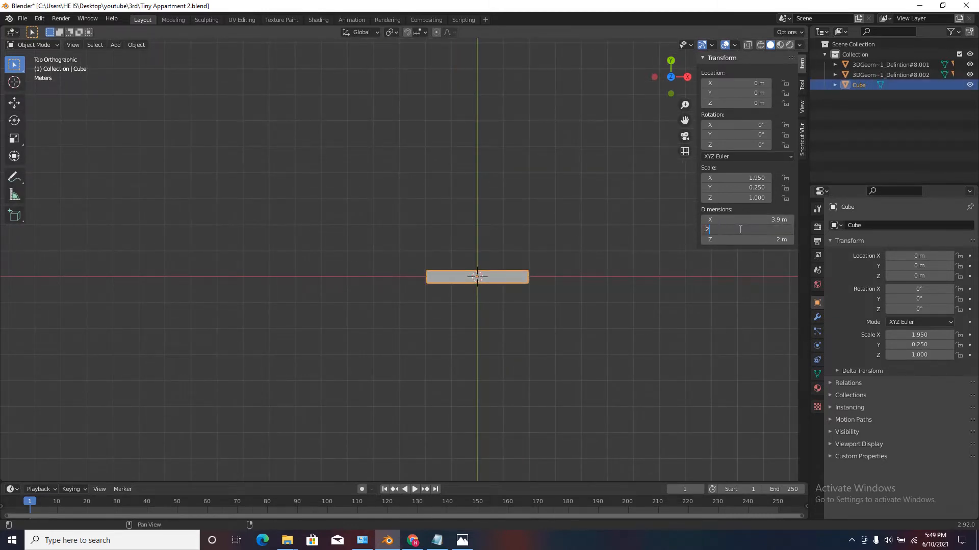
pyautogui.press('Return')
pyautogui.scroll(-5, 516, 227)
pyautogui.keyDown('shift'); pyautogui.moveTo(512, 219); pyautogui.dragTo(484, 174, button='middle'); pyautogui.keyUp('shift')
pyautogui.click(469, 184)
pyautogui.scroll(4, 463, 188)
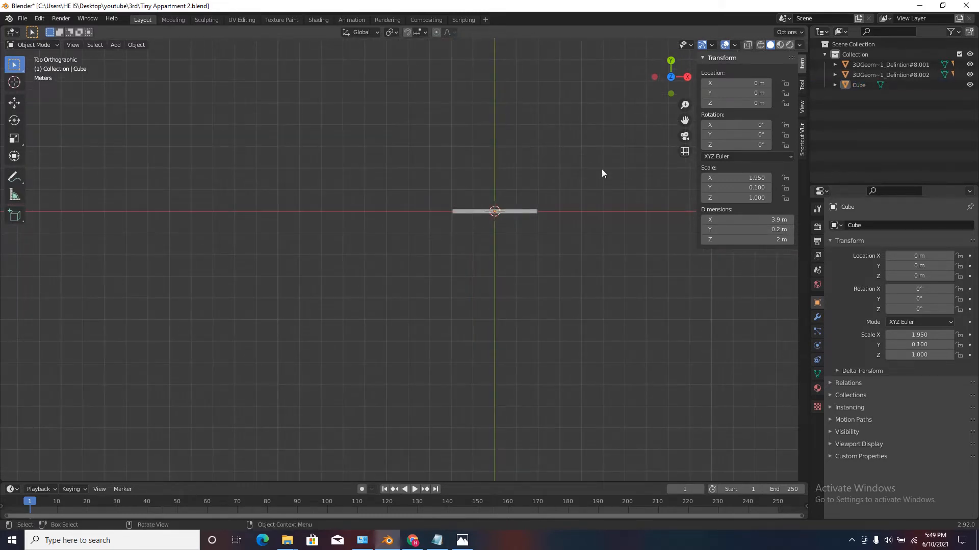
# Apply the cube's scale so its scale values are reset to 1.
pyautogui.hotkey('shift', 'a')
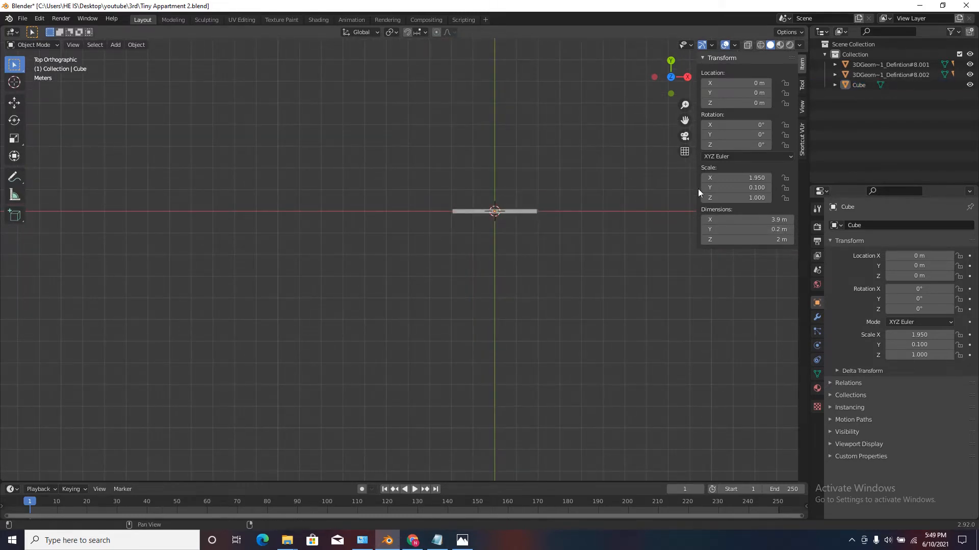
pyautogui.click(525, 213)
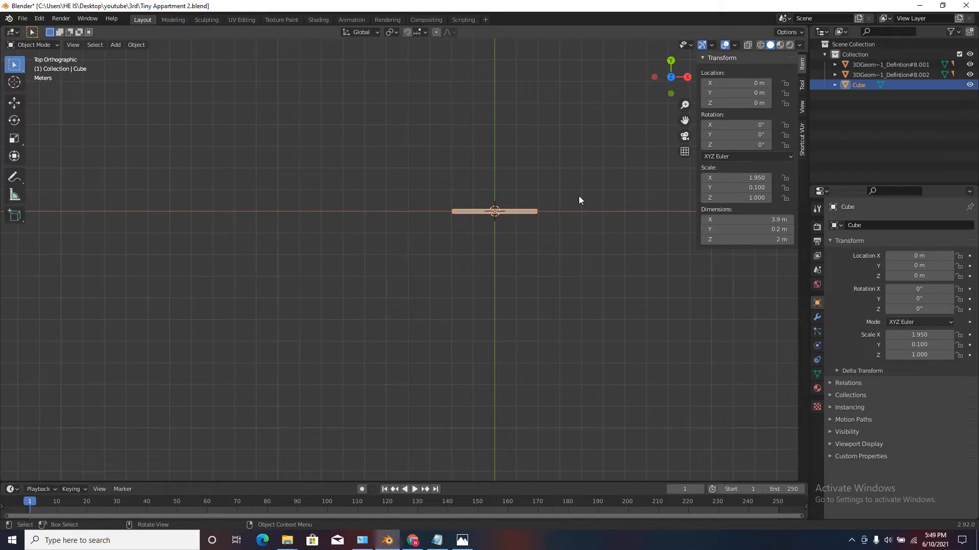
pyautogui.hotkey('ctrl', 'a')
pyautogui.click(552, 196)
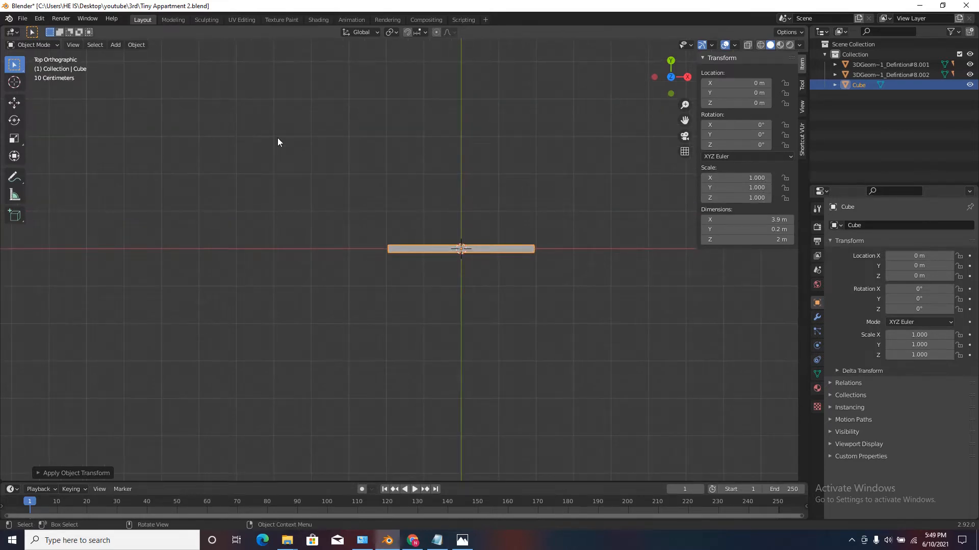
# Edit the cube's mesh with X-ray on and extrude its negative X end 0.2 m.
pyautogui.press('Tab')
pyautogui.scroll(-3, 596, 197)
pyautogui.scroll(3, 536, 203)
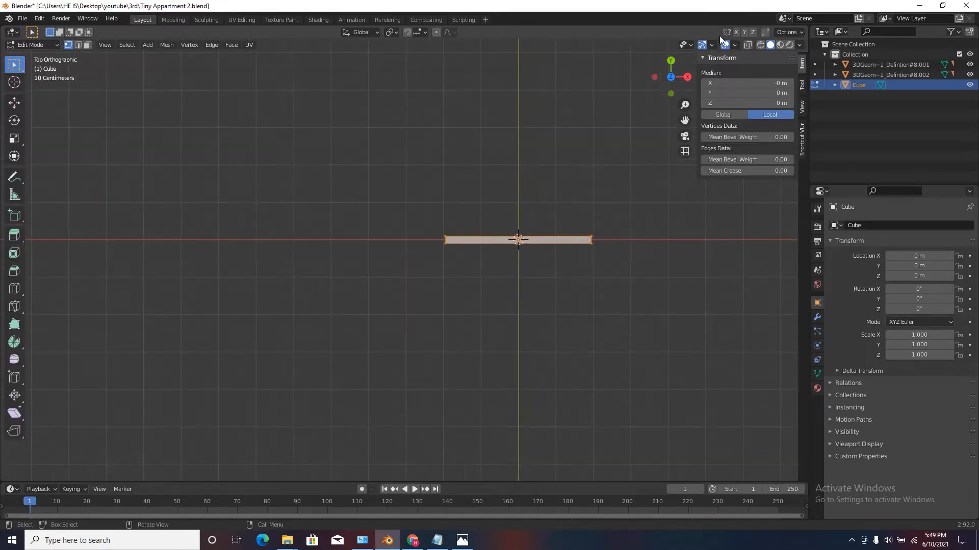
pyautogui.click(747, 45)
pyautogui.moveTo(403, 198); pyautogui.dragTo(521, 339)
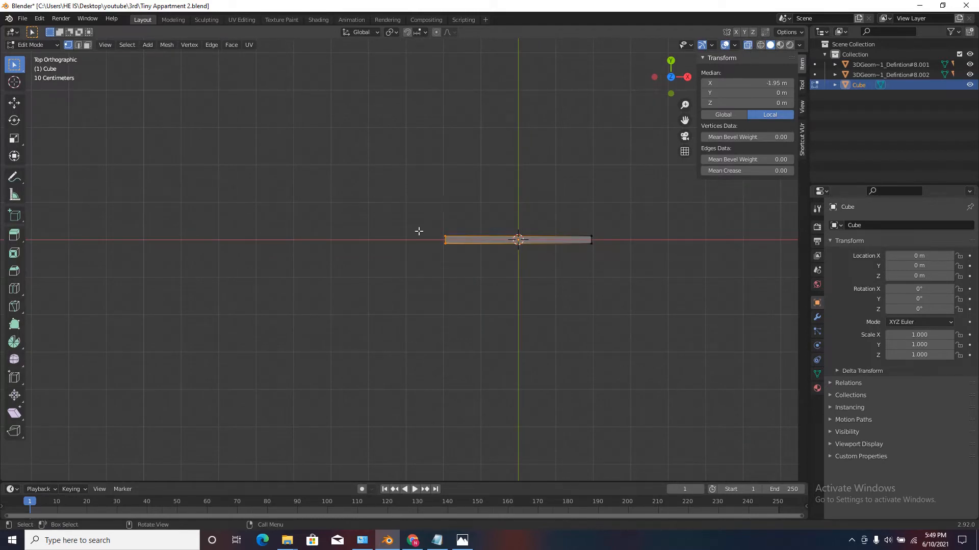
pyautogui.write('e')
pyautogui.write('.2')
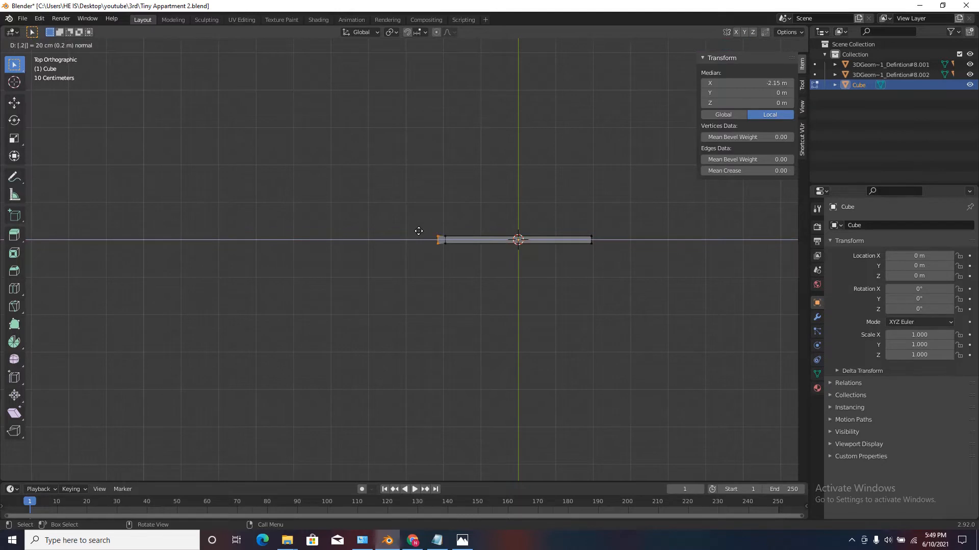
pyautogui.press('Return')
pyautogui.scroll(7, 433, 229)
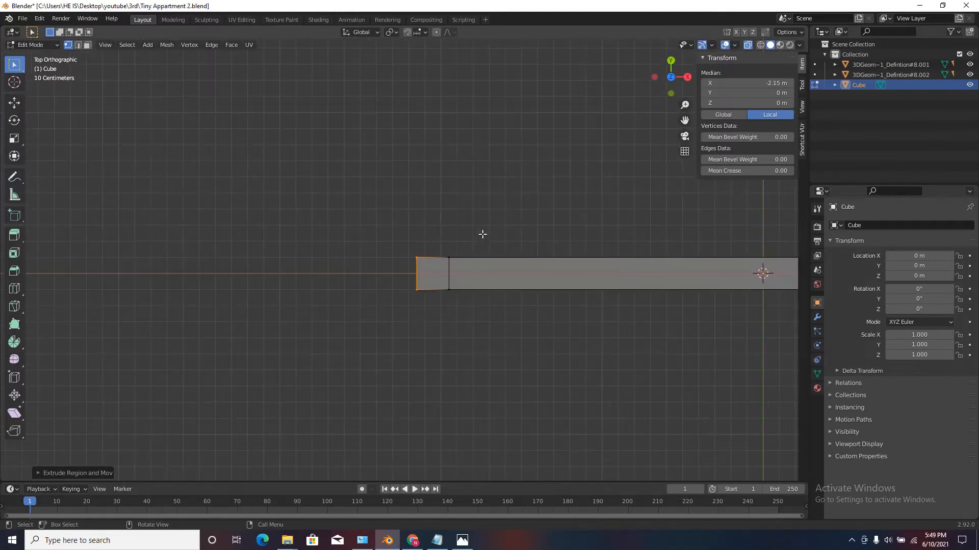
# Using edge selection, extrude the wall's negative X end a further 4.5 m.
pyautogui.click(482, 229)
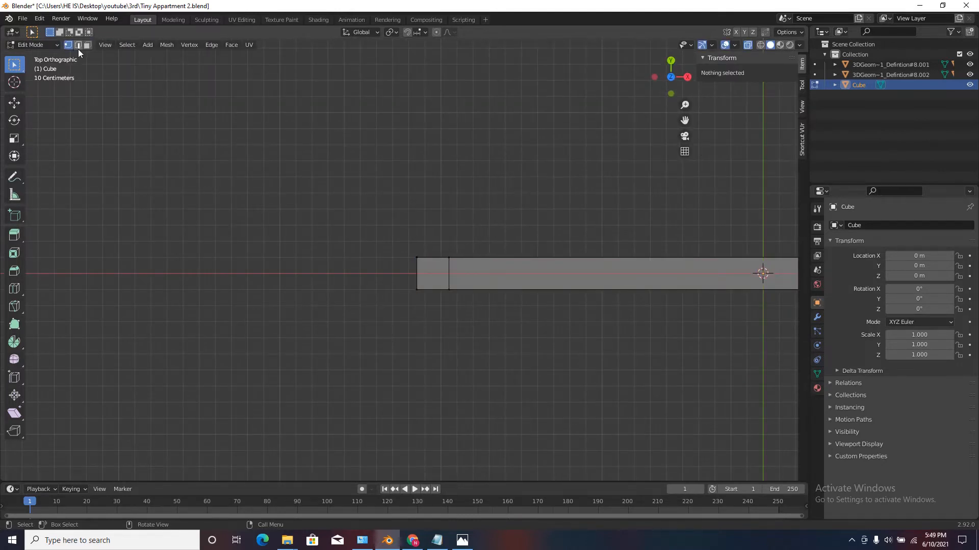
pyautogui.scroll(-4, 569, 213)
pyautogui.moveTo(461, 217); pyautogui.dragTo(518, 308)
pyautogui.scroll(-4, 485, 260)
pyautogui.press('e')
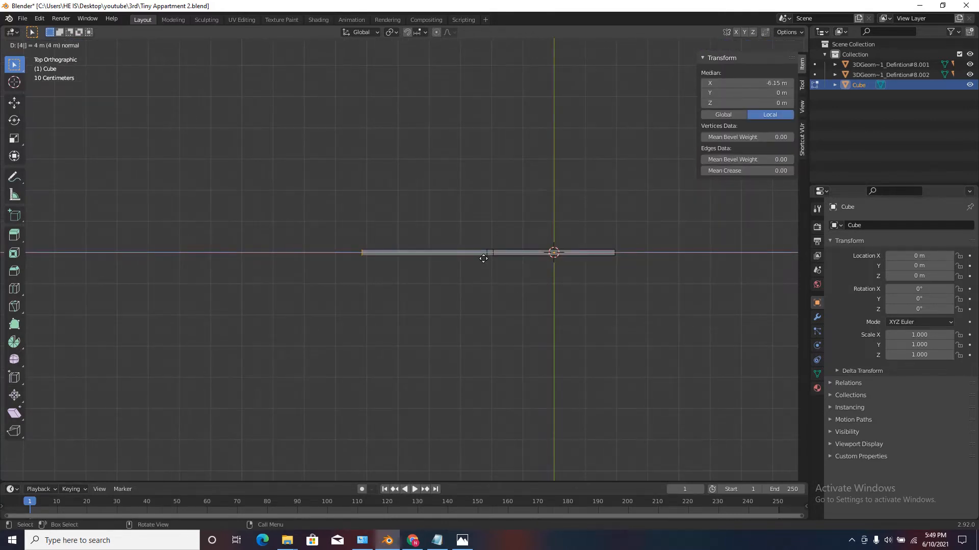
pyautogui.click(337, 244)
pyautogui.scroll(1, 313, 231)
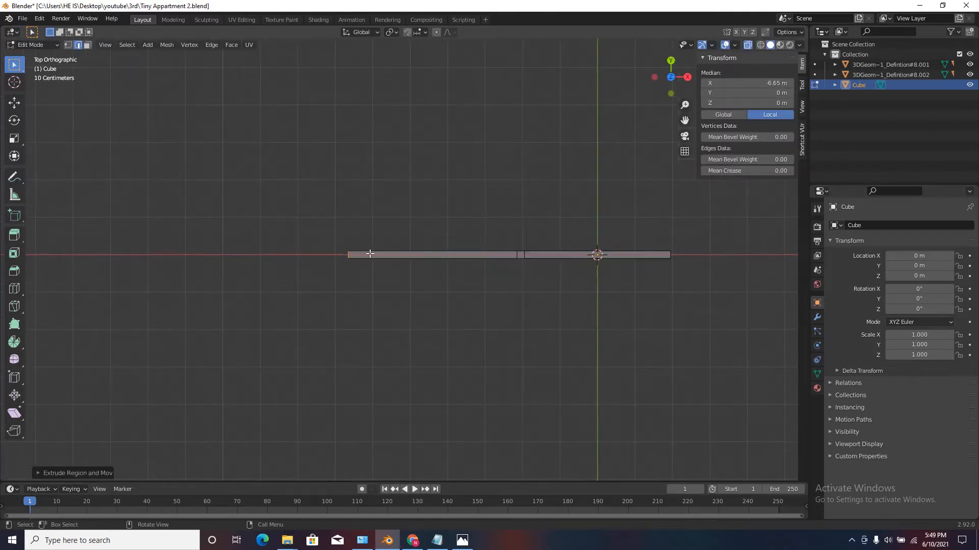
# Extrude the long wall's negative X end 0.2 m to form a corner block.
pyautogui.scroll(5, 370, 253)
pyautogui.write('e')
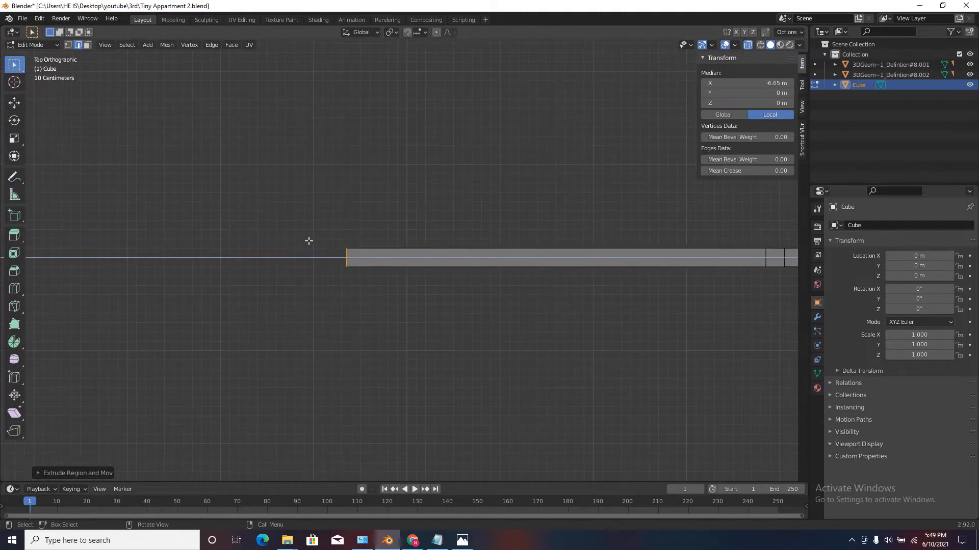
pyautogui.write('.2')
pyautogui.press('Return')
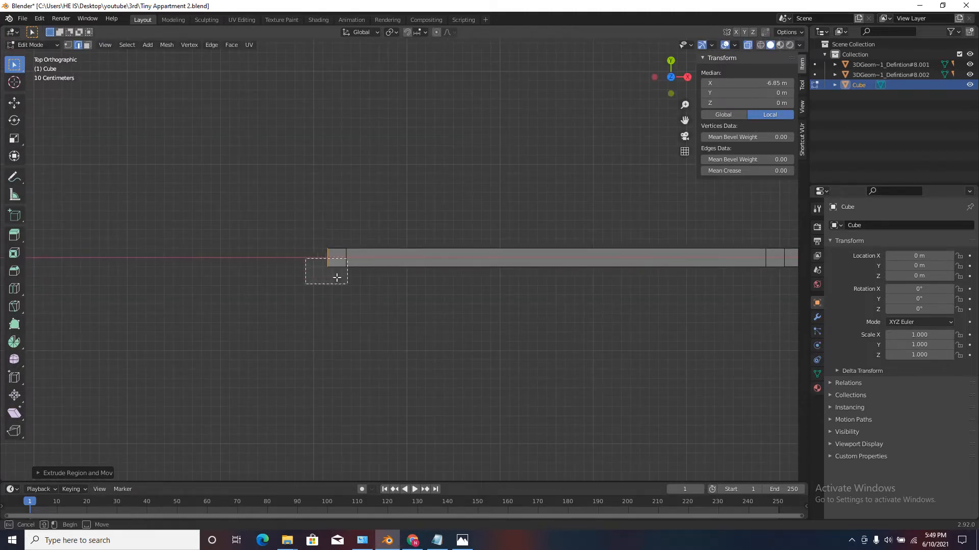
# Extrude the corner block's negative Y side 5 m to form the side wall.
pyautogui.scroll(-5, 336, 277)
pyautogui.write('e')
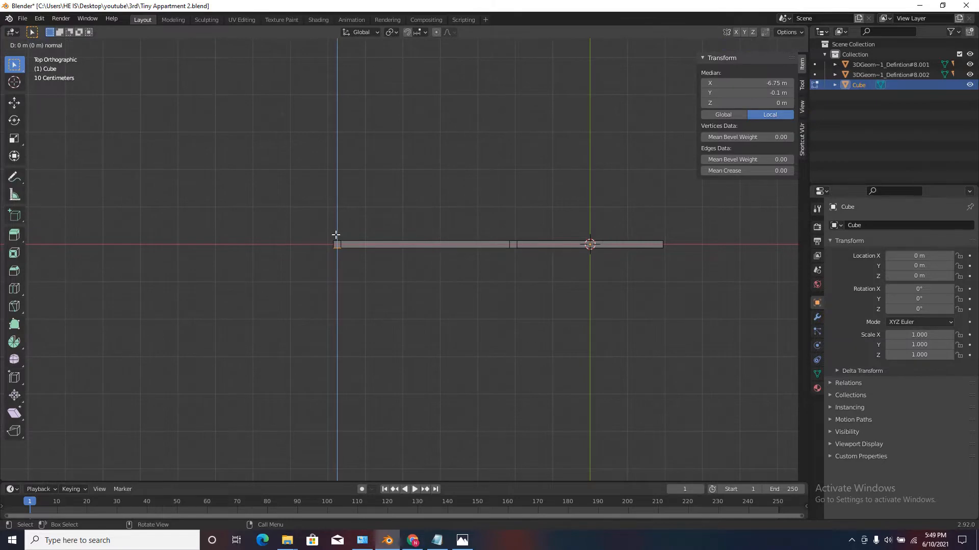
pyautogui.write('5')
pyautogui.press('Return')
pyautogui.scroll(-6, 337, 235)
pyautogui.scroll(6, 355, 347)
pyautogui.scroll(3, 309, 206)
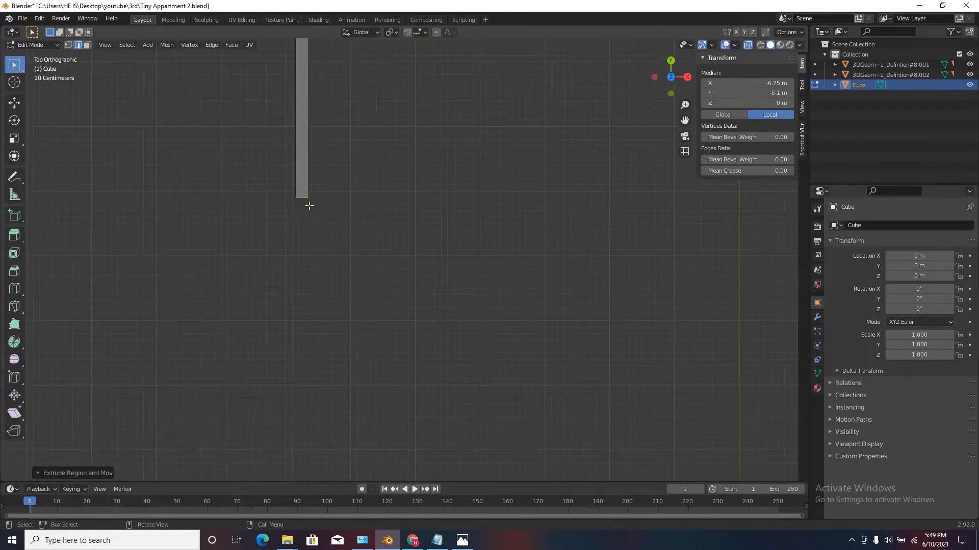
# Extrude the side wall's free end 0.2 m in negative Y for the next corner.
pyautogui.write('e0.2')
pyautogui.press('Return')
# Extrude the new corner's inner side in positive X and extend that wall to about 4.13 m long.
pyautogui.moveTo(300, 183); pyautogui.dragTo(343, 278)
pyautogui.scroll(3, 326, 192)
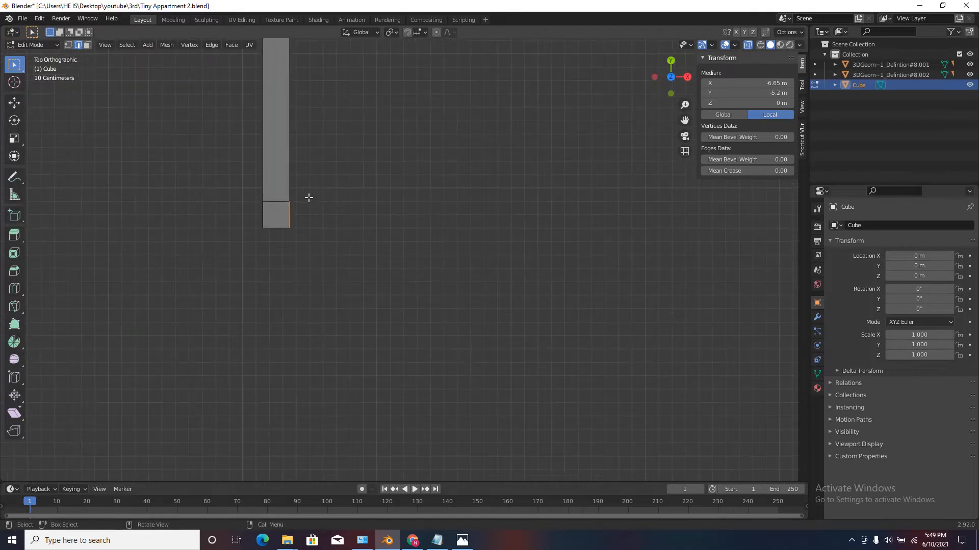
pyautogui.press('e')
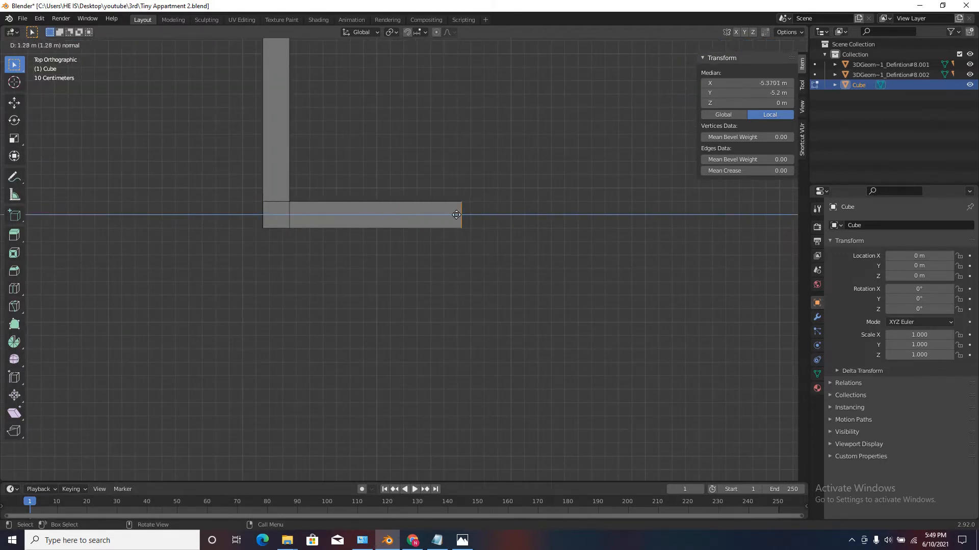
pyautogui.click(612, 217)
pyautogui.scroll(-8, 306, 245)
pyautogui.scroll(3, 362, 220)
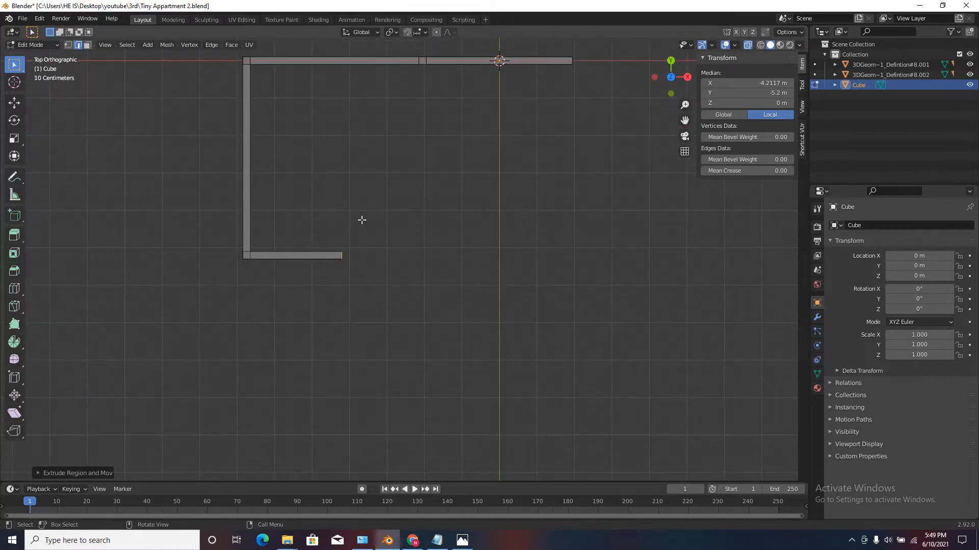
pyautogui.press('g')
pyautogui.press('x')
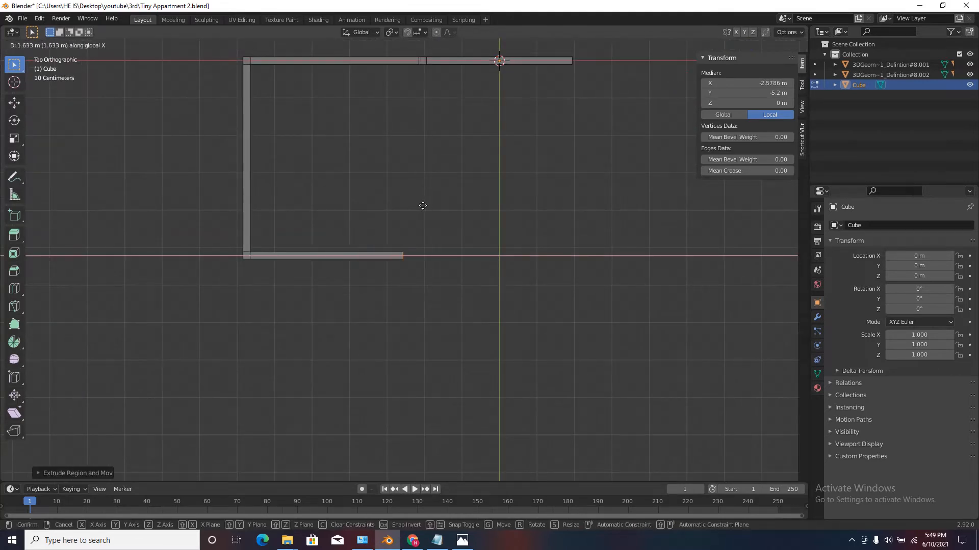
pyautogui.click(425, 205)
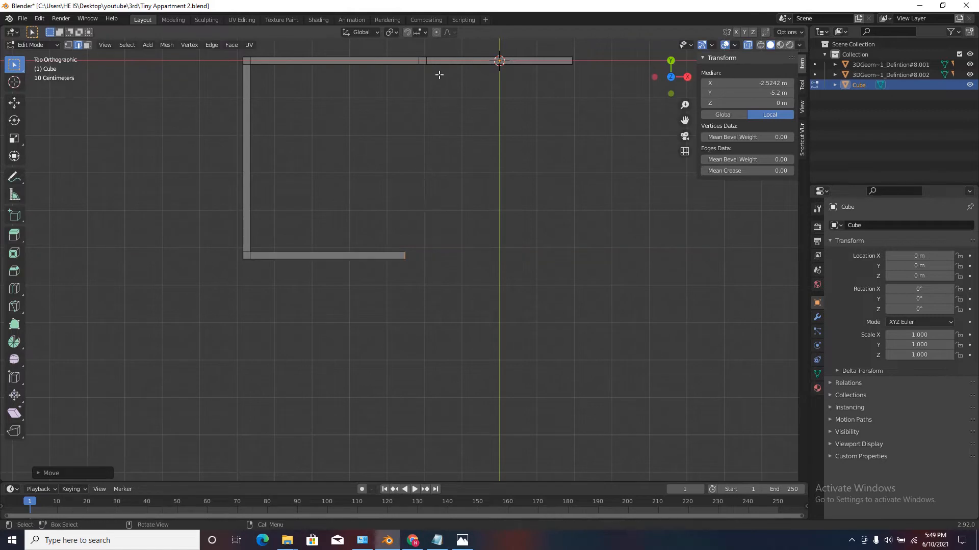
# Extend the lower wall's free end by a 0.2 m corner segment in positive X.
pyautogui.click(424, 50)
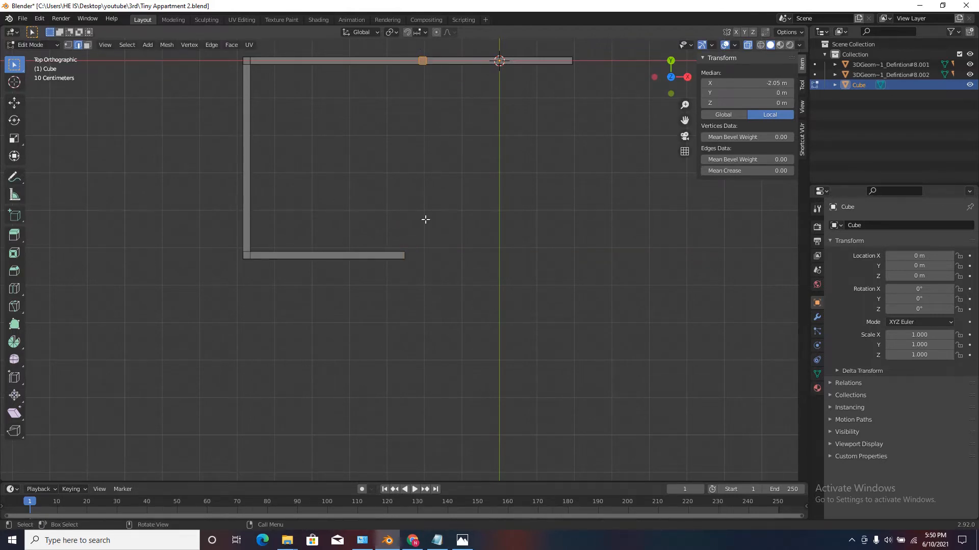
pyautogui.moveTo(392, 228); pyautogui.dragTo(443, 291)
pyautogui.scroll(3, 428, 259)
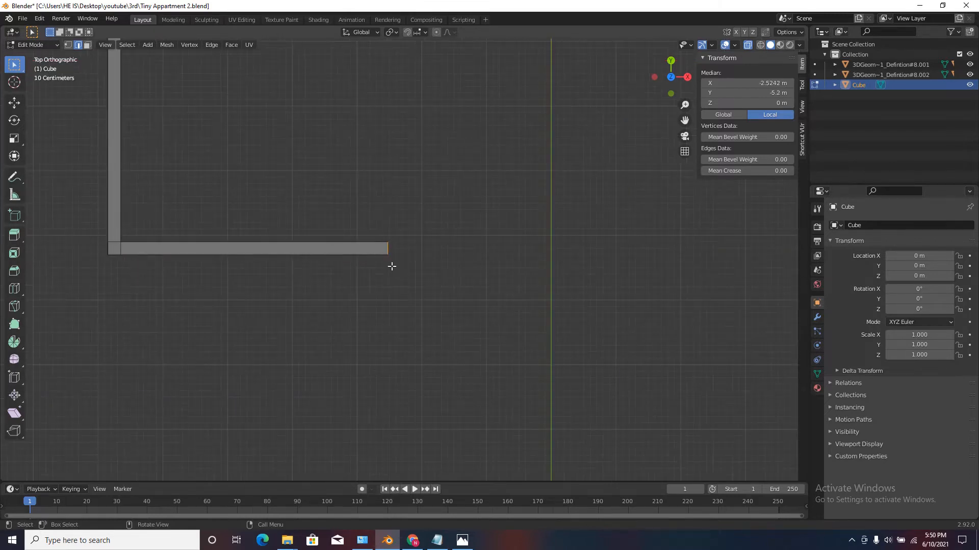
pyautogui.write('e')
pyautogui.write('.02')
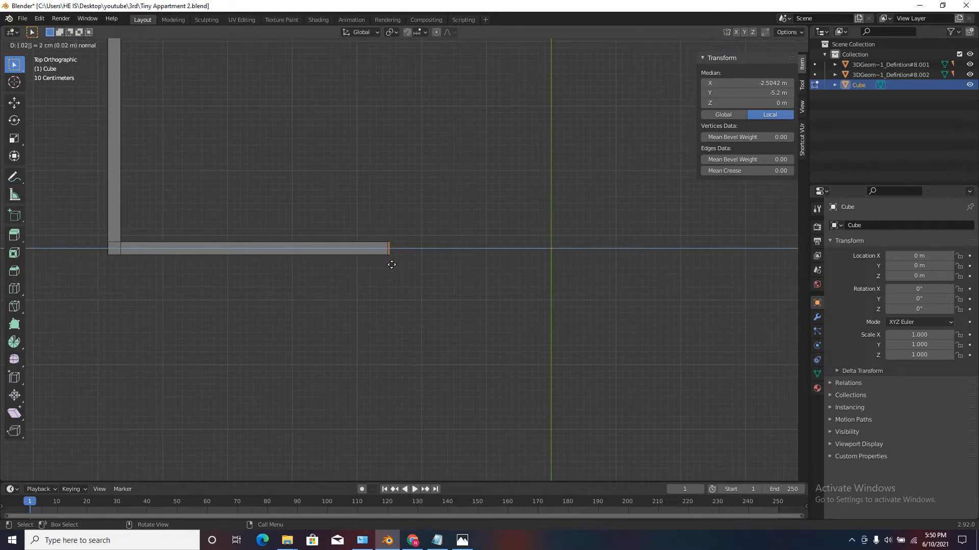
pyautogui.press('Return')
pyautogui.write('g')
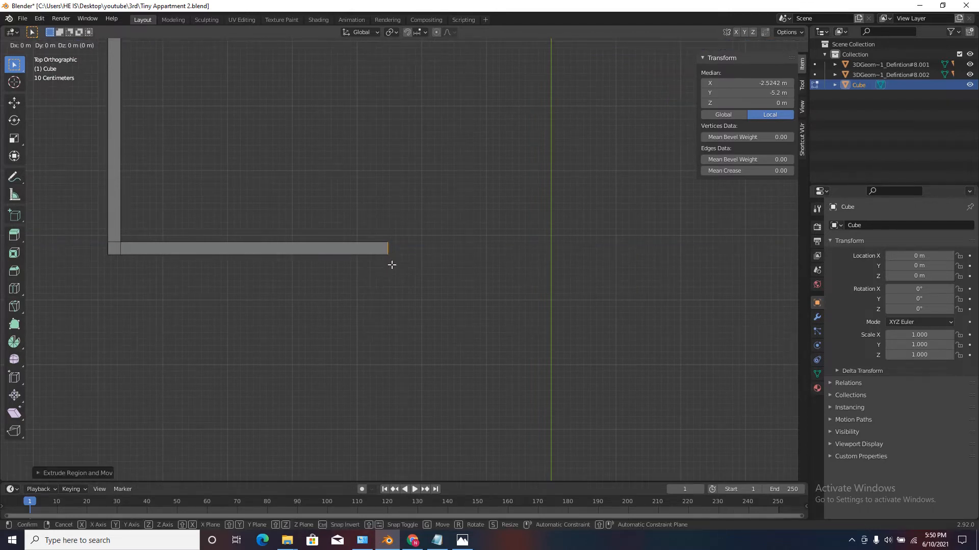
pyautogui.write('.18')
pyautogui.press('Return')
# Extrude the corner segment's negative Y side 0.5 m, and add a further 0.2 m segment at its end.
pyautogui.scroll(4, 391, 264)
pyautogui.moveTo(377, 238); pyautogui.dragTo(525, 317)
pyautogui.scroll(-3, 377, 247)
pyautogui.press('e')
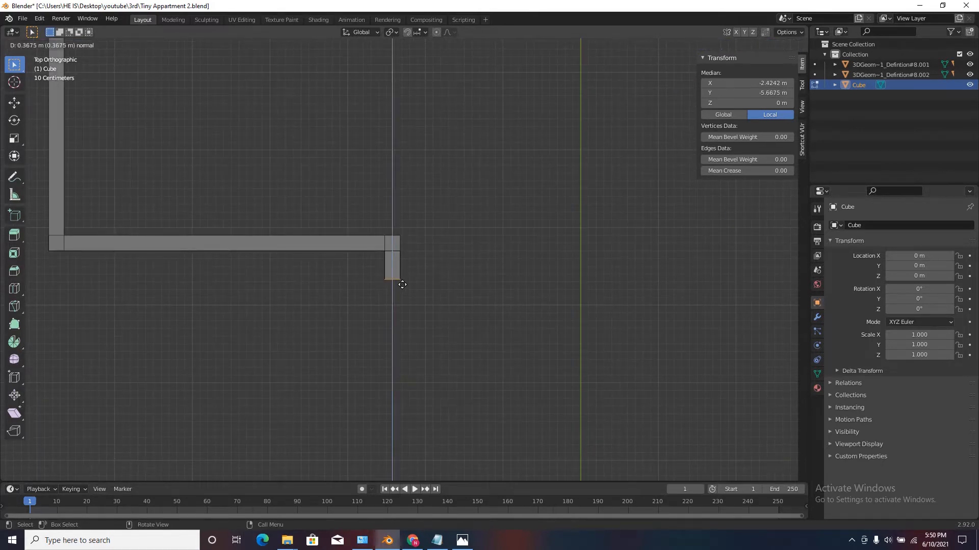
pyautogui.write('.5')
pyautogui.press('Return')
pyautogui.write('e.2')
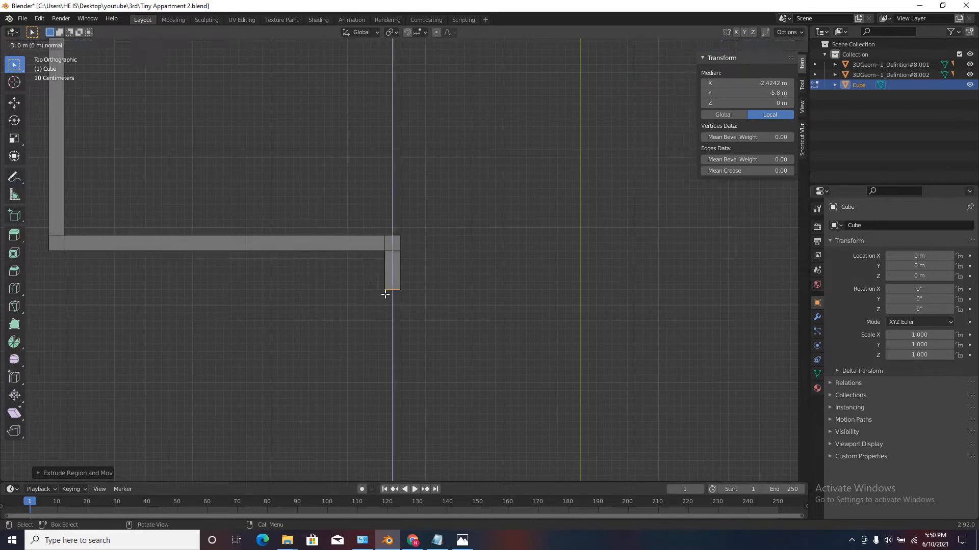
pyautogui.press('Return')
# Extrude the last segment's positive X side about 3.42 m to form another wall.
pyautogui.press('b')
pyautogui.moveTo(400, 289); pyautogui.dragTo(407, 310)
pyautogui.scroll(-4, 407, 307)
pyautogui.press('e')
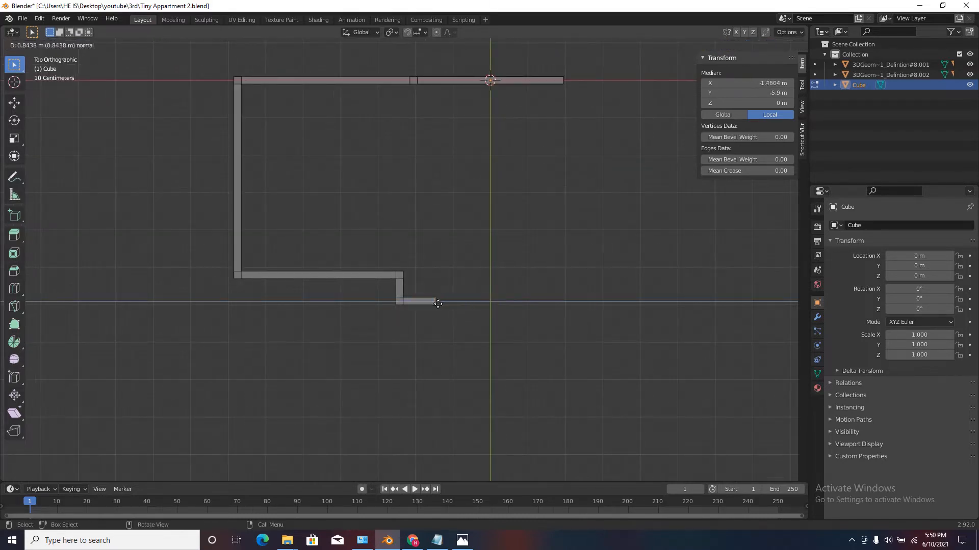
pyautogui.click(525, 280)
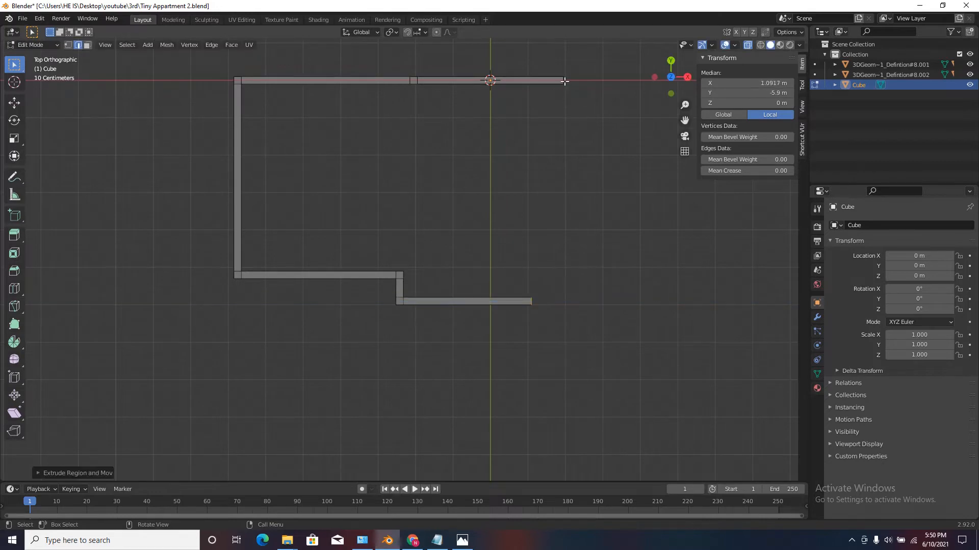
# Enable snapping to edges and move the lower wall's free end along X to align with the end of the wall on the X axis.
pyautogui.click(406, 33)
pyautogui.click(424, 33)
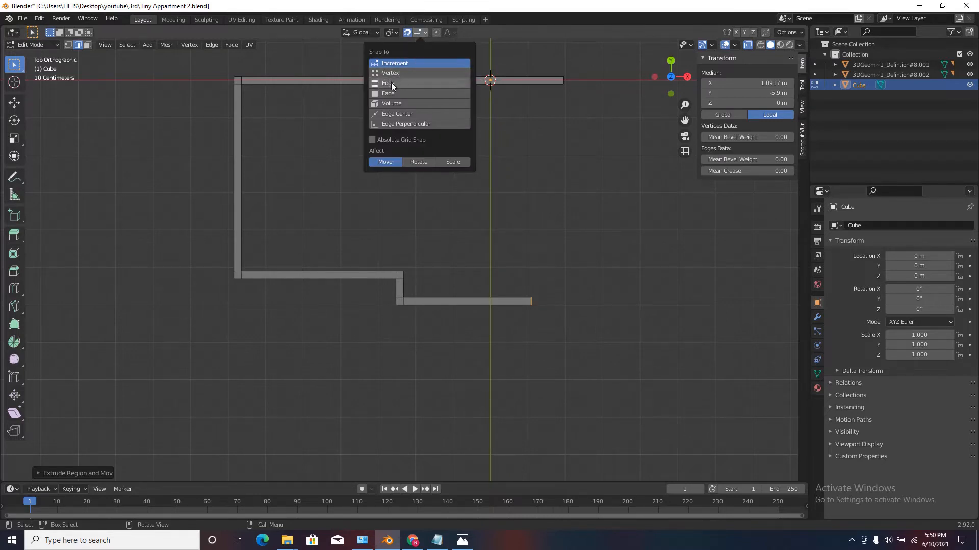
pyautogui.click(434, 83)
pyautogui.scroll(-4, 543, 306)
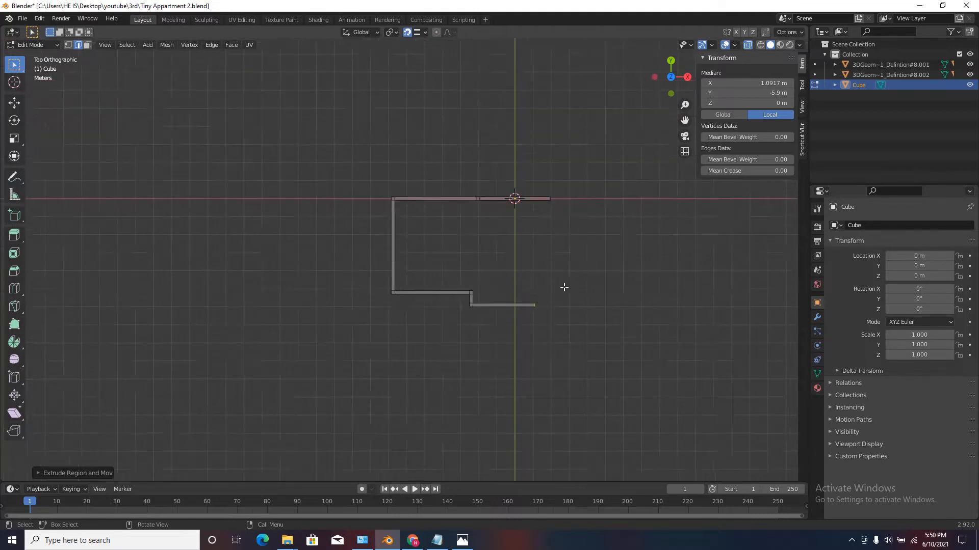
pyautogui.scroll(6, 531, 99)
pyautogui.press('g')
pyautogui.press('x')
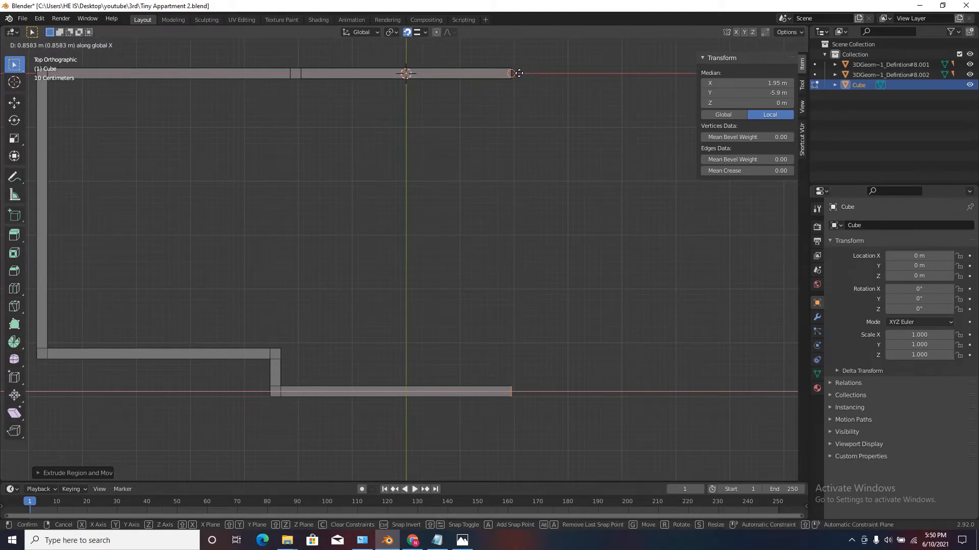
pyautogui.click(519, 72)
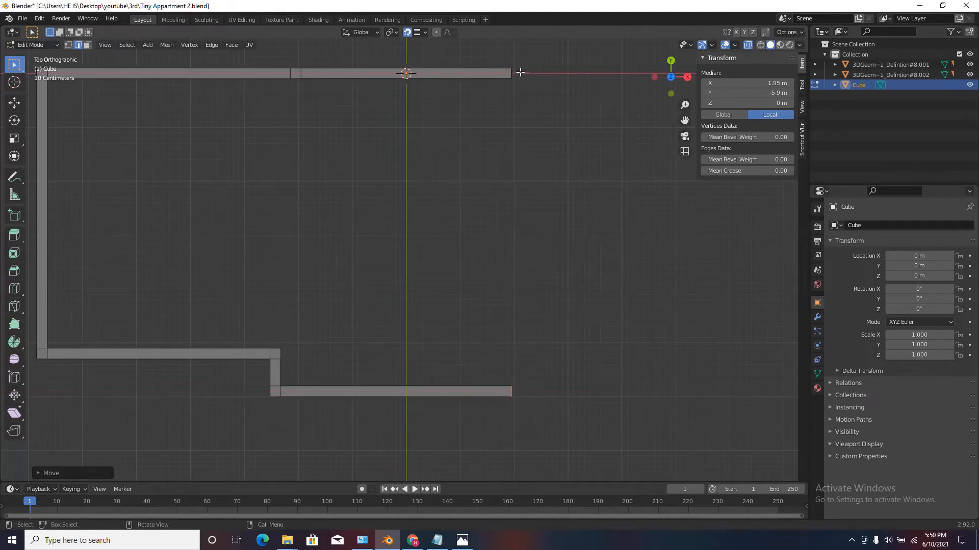
# Extrude the lower wall's free end 0.2 m in positive X to form a corner segment.
pyautogui.scroll(-2, 520, 390)
pyautogui.scroll(3, 512, 392)
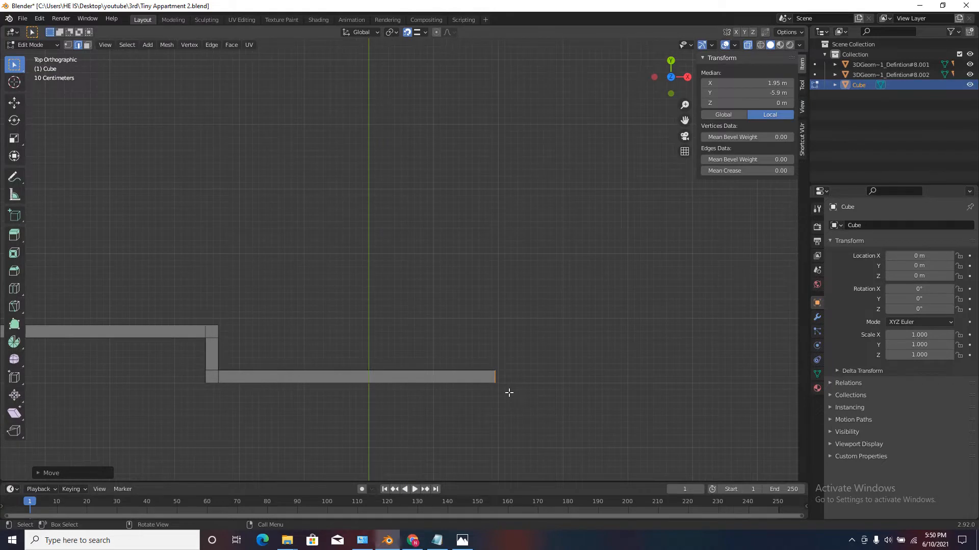
pyautogui.scroll(-4, 470, 395)
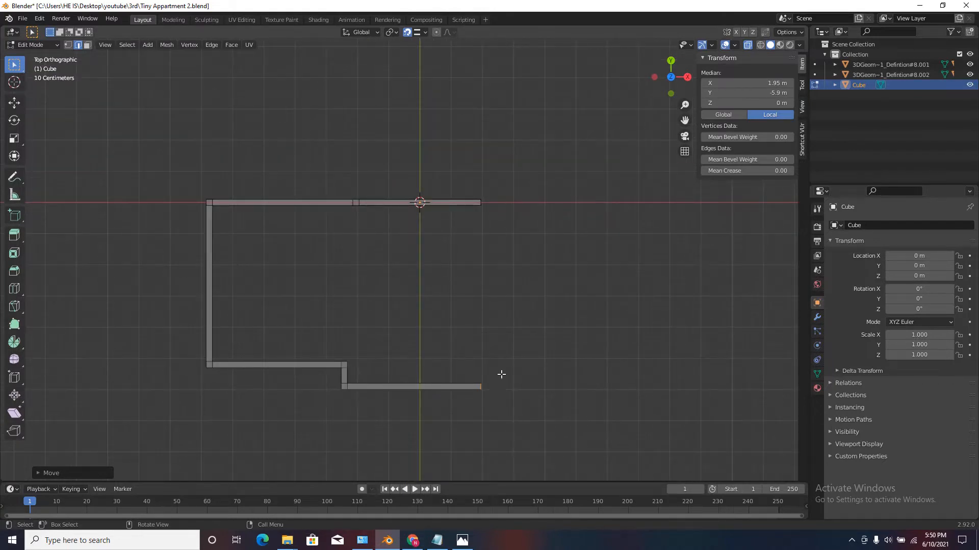
pyautogui.scroll(3, 501, 374)
pyautogui.press('g')
pyautogui.press('z')
pyautogui.press('z')
pyautogui.write('.2')
pyautogui.press('Return')
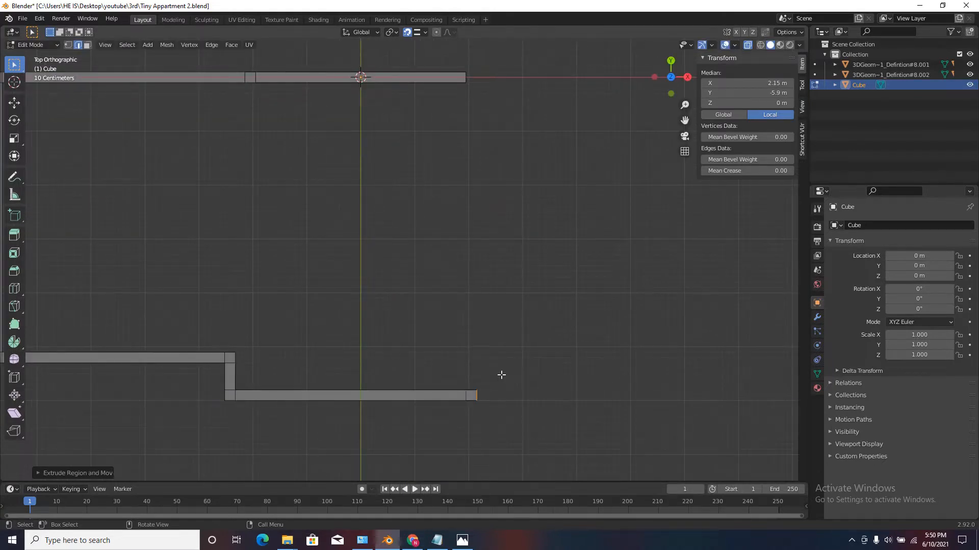
# Extrude the new corner segment's inner side 5.7 m in positive Y to meet the inner face line of the X-axis wall.
pyautogui.scroll(3, 466, 386)
pyautogui.moveTo(439, 364); pyautogui.dragTo(541, 408)
pyautogui.scroll(-5, 527, 398)
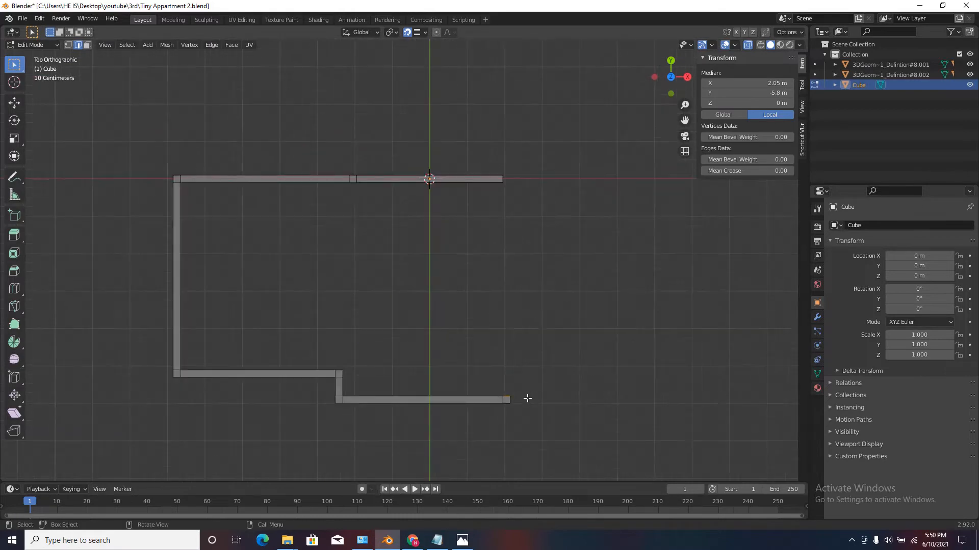
pyautogui.press('e')
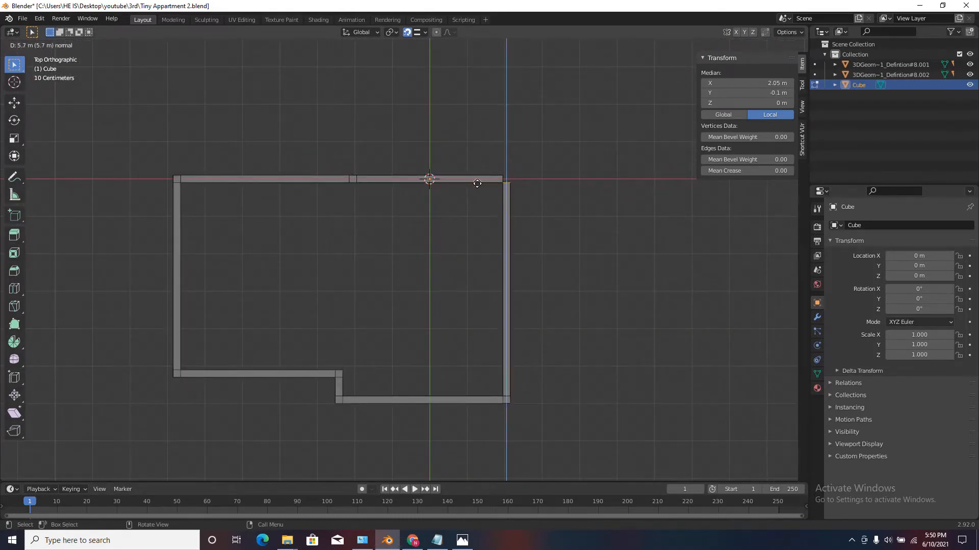
pyautogui.click(477, 183)
# Extrude the new side wall's end 0.2 m further in Y, flush with the outer edge of the X-axis wall.
pyautogui.scroll(10, 485, 183)
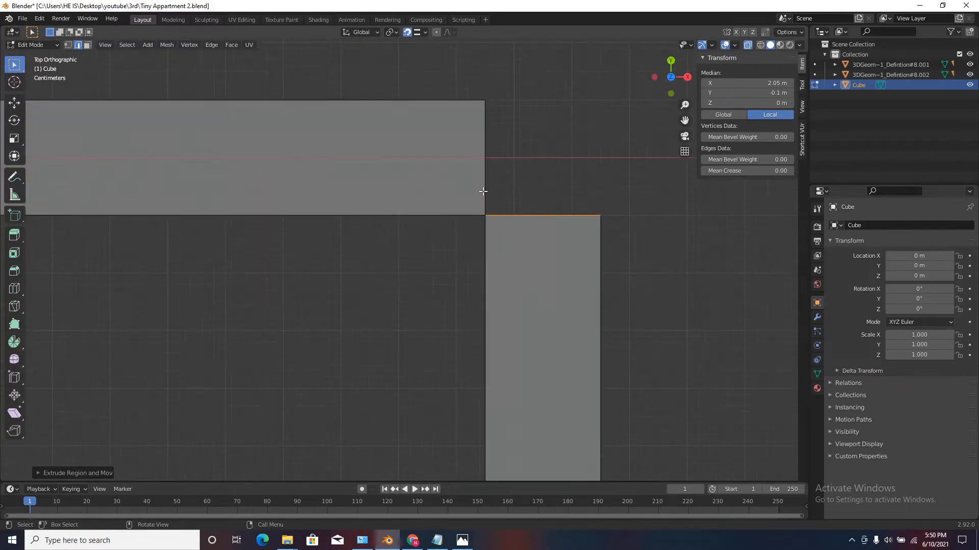
pyautogui.press('e')
pyautogui.click(360, 97)
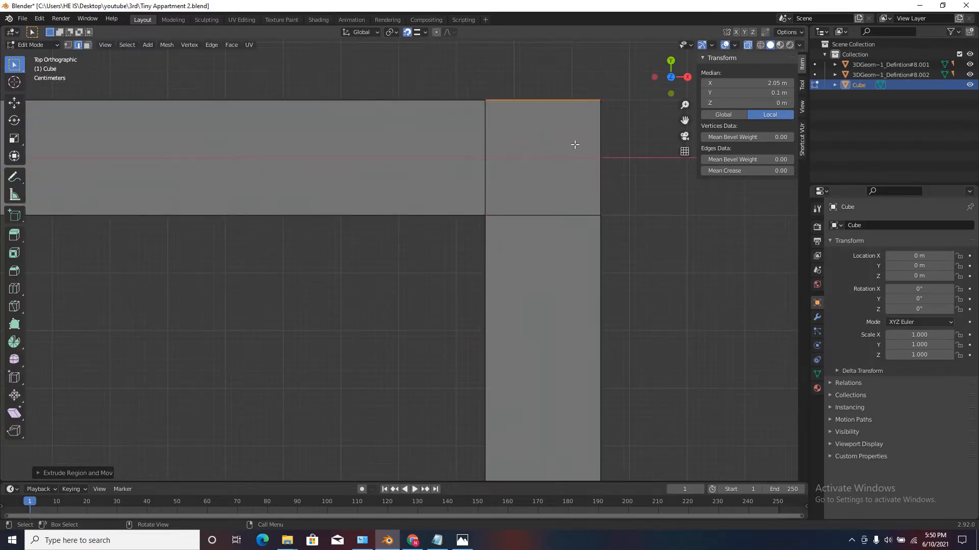
pyautogui.scroll(-18, 545, 255)
pyautogui.moveTo(568, 247); pyautogui.dragTo(585, 217, button='middle')
pyautogui.scroll(4, 540, 299)
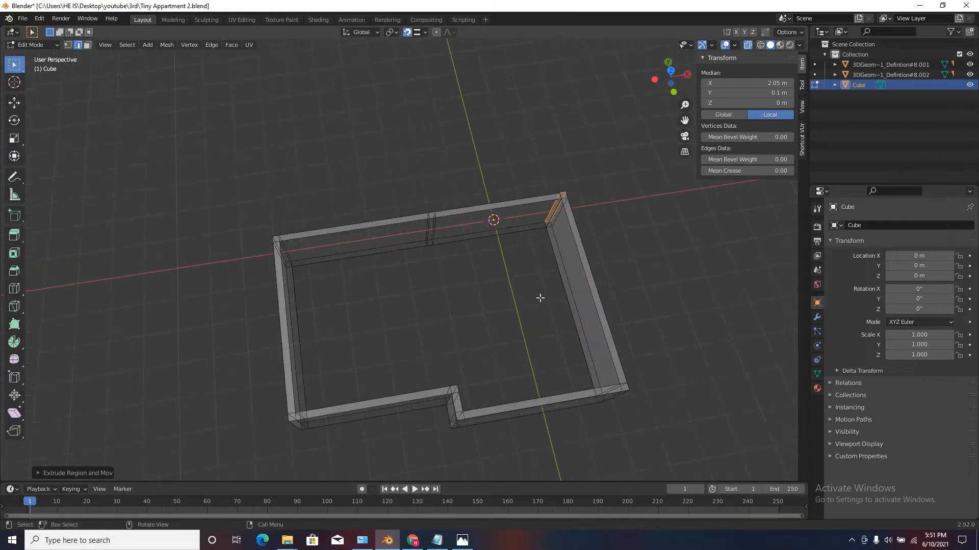
# Switch to Object Mode and set the walls' Z dimension to 3 m.
pyautogui.scroll(-4, 541, 298)
pyautogui.moveTo(542, 285); pyautogui.dragTo(567, 213, button='middle')
pyautogui.press('Tab')
pyautogui.scroll(4, 566, 213)
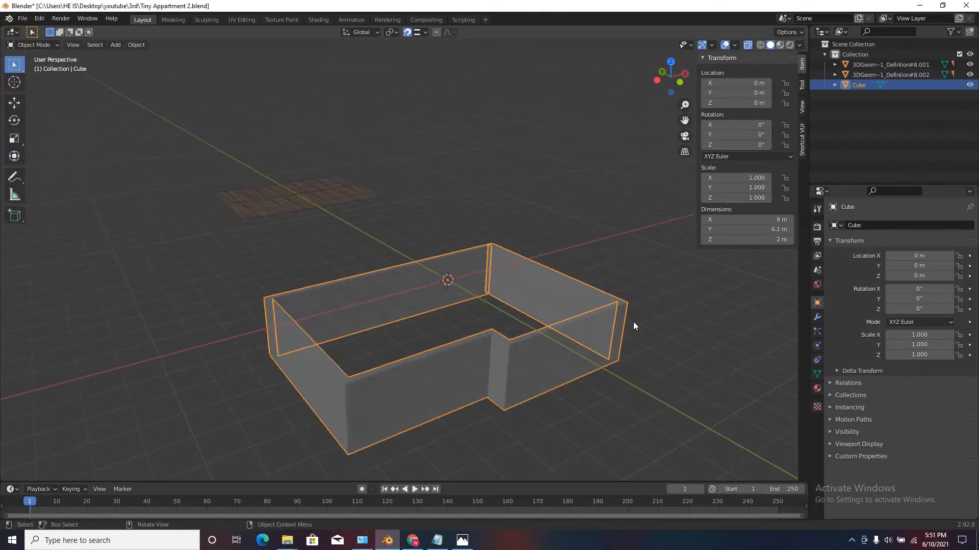
pyautogui.click(747, 239)
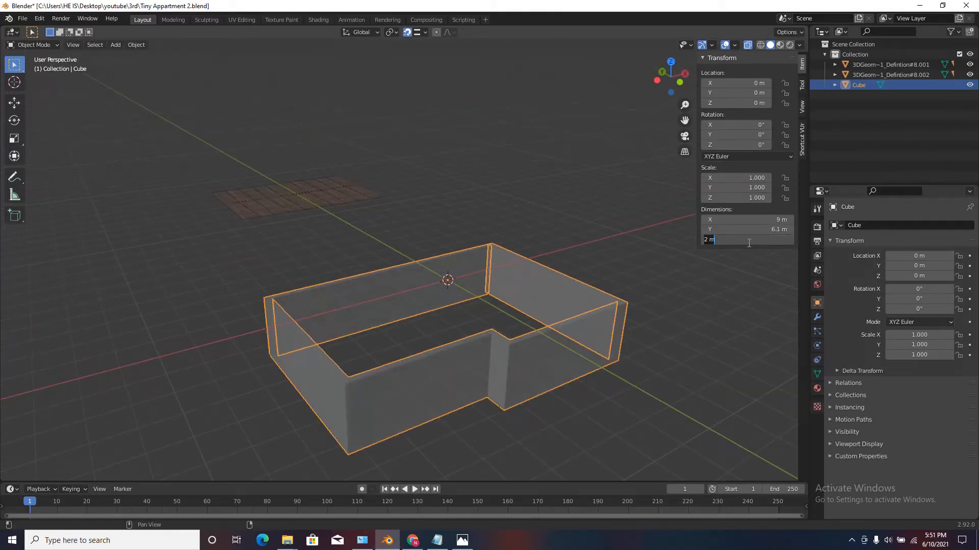
pyautogui.write('3')
pyautogui.press('Return')
pyautogui.scroll(-2, 442, 280)
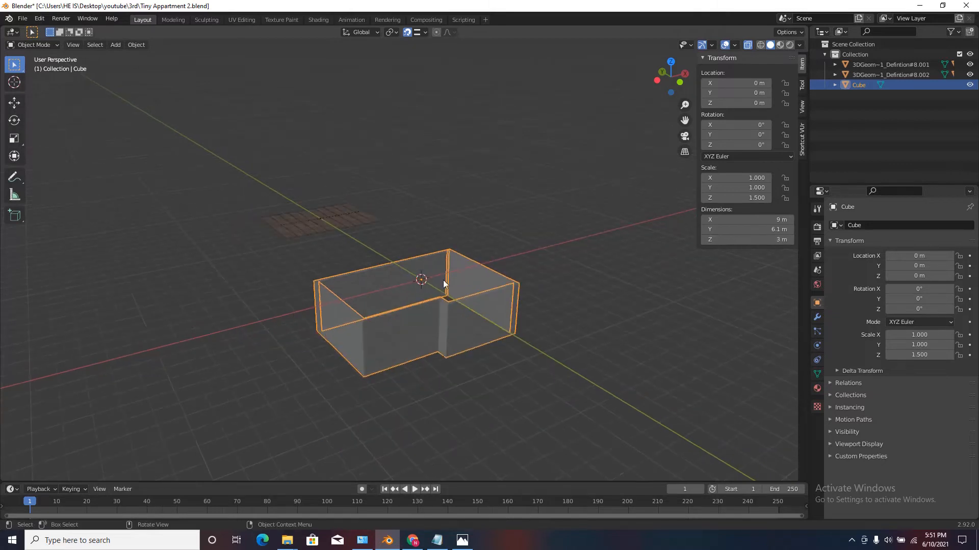
# Set the walls' Z location to 1.5 m and check their base against the ground line in front view.
pyautogui.click(740, 102)
pyautogui.write('1.5')
pyautogui.press('Return')
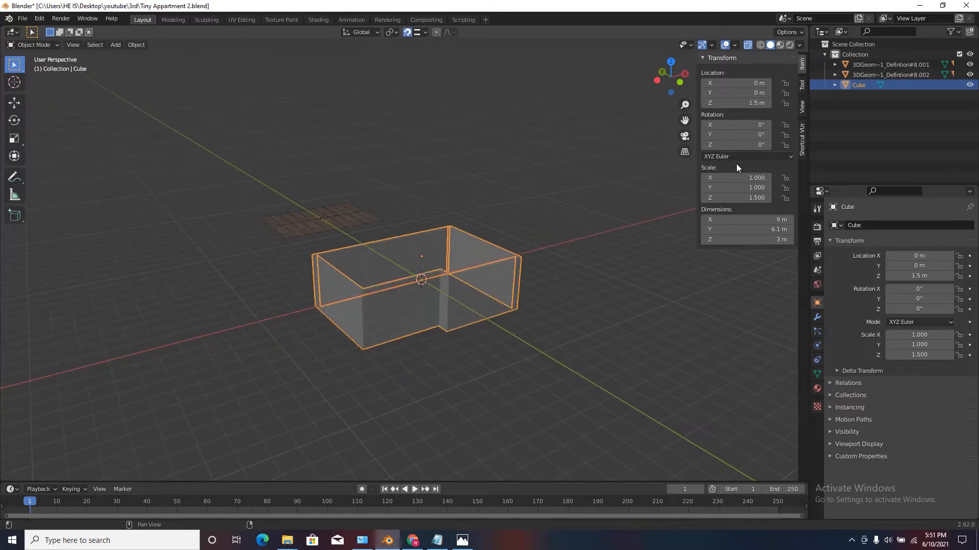
pyautogui.click(679, 82)
pyautogui.scroll(4, 393, 266)
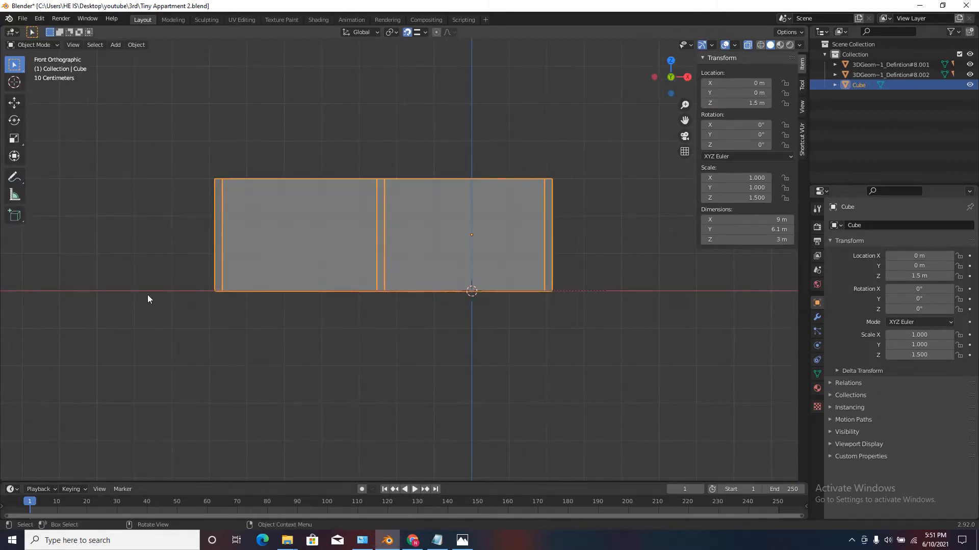
pyautogui.scroll(-4, 461, 259)
# Deselect the walls and turn off X-ray to inspect them as solid shapes in perspective.
pyautogui.moveTo(461, 259); pyautogui.dragTo(564, 178, button='middle')
pyautogui.click(633, 231)
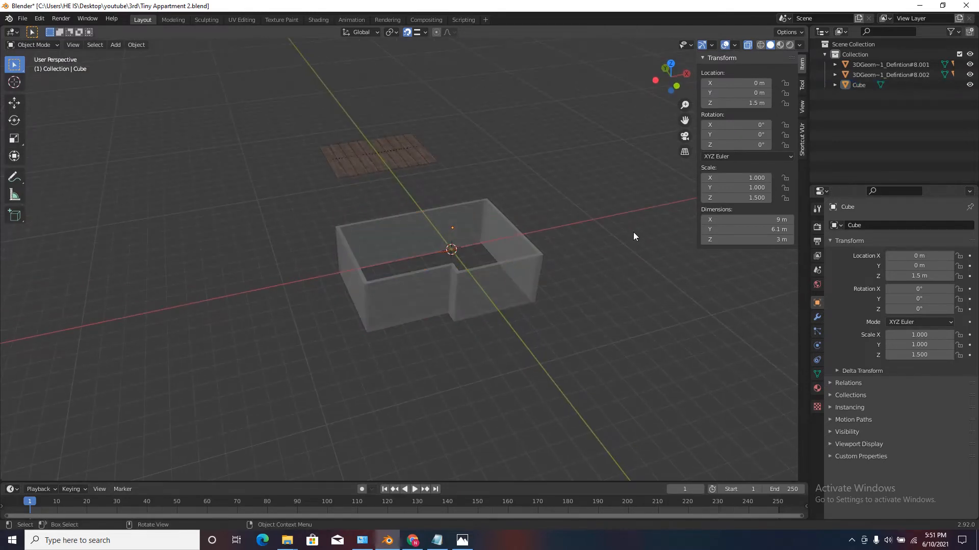
pyautogui.click(747, 45)
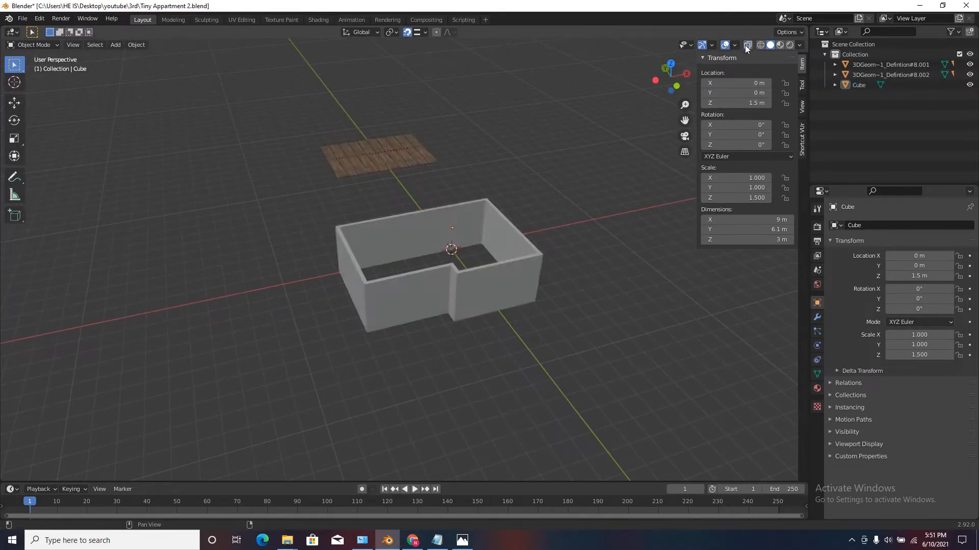
pyautogui.scroll(3, 439, 229)
pyautogui.moveTo(442, 227); pyautogui.dragTo(424, 215, button='middle')
# In X-ray top view, extrude the inner side of the X-axis wall's middle segment about 1.64 m in negative Y as a partition.
pyautogui.click(418, 214)
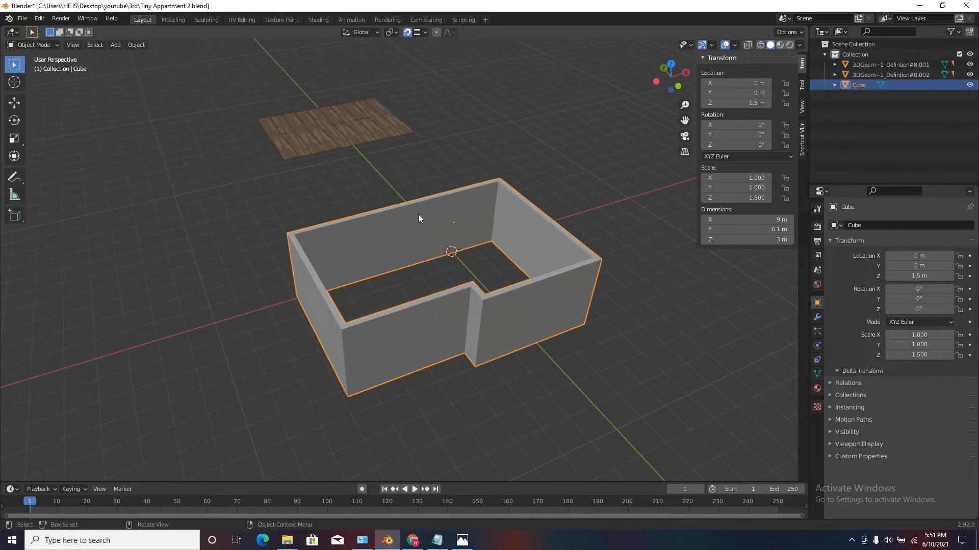
pyautogui.press('Tab')
pyautogui.click(674, 66)
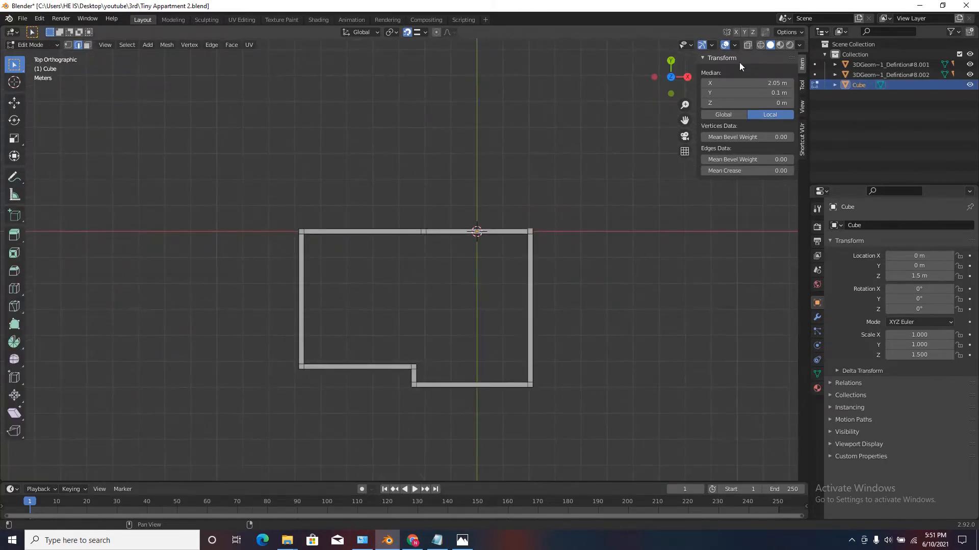
pyautogui.click(747, 45)
pyautogui.scroll(5, 322, 305)
pyautogui.scroll(3, 426, 326)
pyautogui.moveTo(387, 193); pyautogui.dragTo(523, 243)
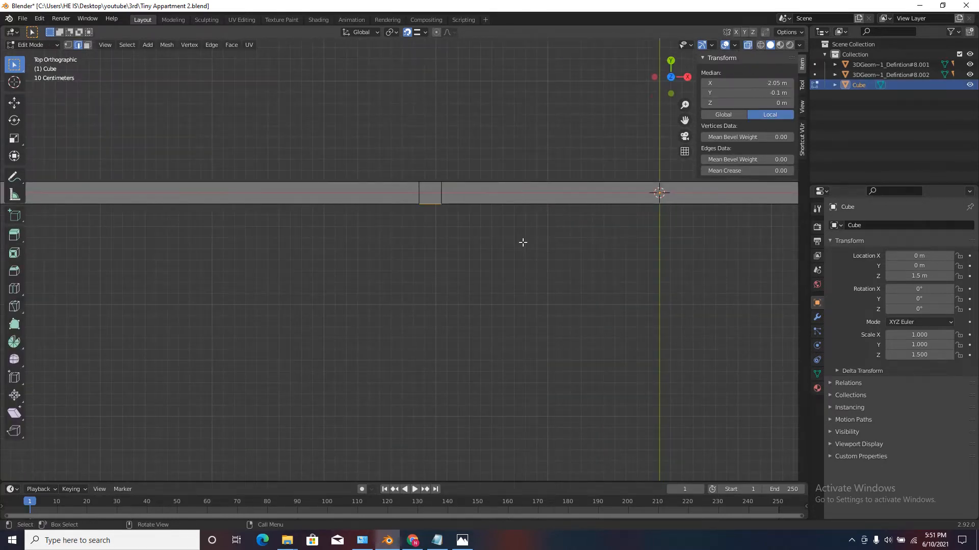
pyautogui.scroll(-10, 390, 233)
pyautogui.press('e')
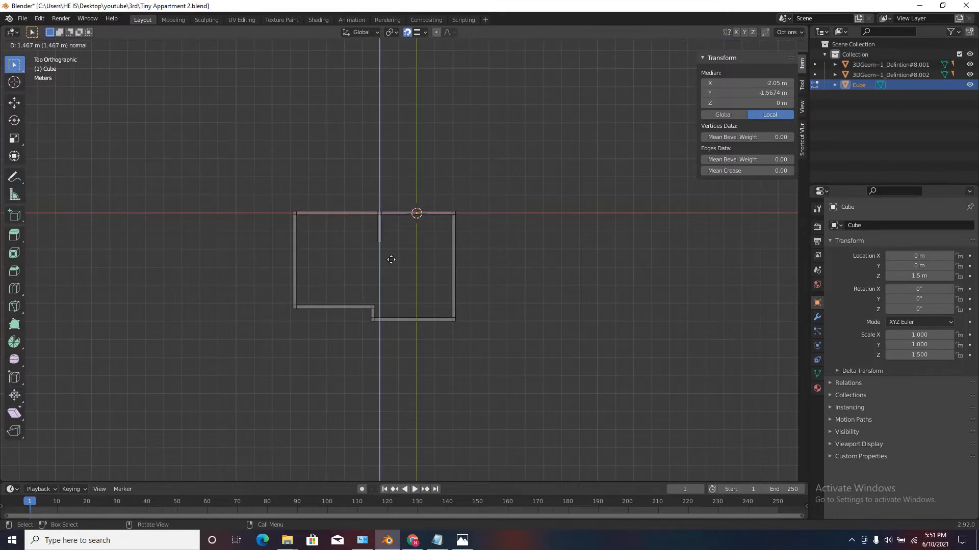
pyautogui.click(392, 262)
pyautogui.press('Tab')
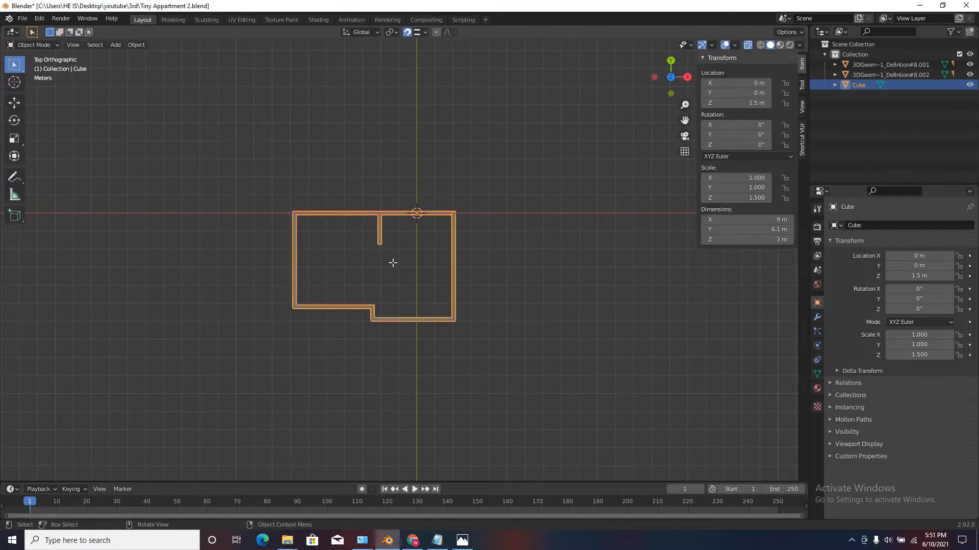
# Deselect the walls and examine the layout with its partition from above and in perspective.
pyautogui.scroll(6, 389, 220)
pyautogui.click(457, 105)
pyautogui.scroll(-5, 457, 105)
pyautogui.scroll(2, 435, 142)
pyautogui.scroll(2, 434, 142)
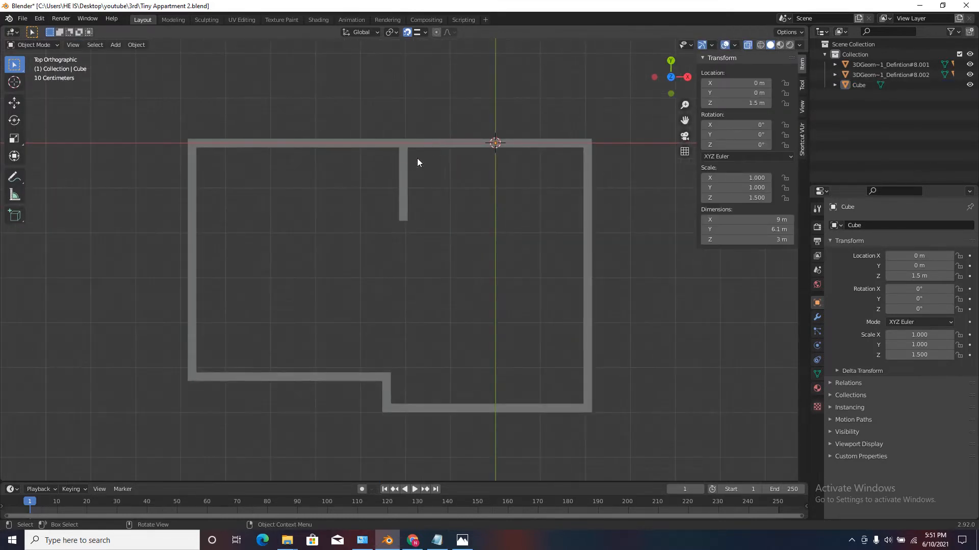
pyautogui.scroll(-4, 389, 158)
pyautogui.scroll(1, 397, 166)
pyautogui.moveTo(397, 166); pyautogui.dragTo(335, 203, button='middle')
pyautogui.scroll(4, 357, 168)
# In Edit Mode with X-ray off, add a loop cut to the longer X-axis wall section and slide it fully to the partition.
pyautogui.press('Tab')
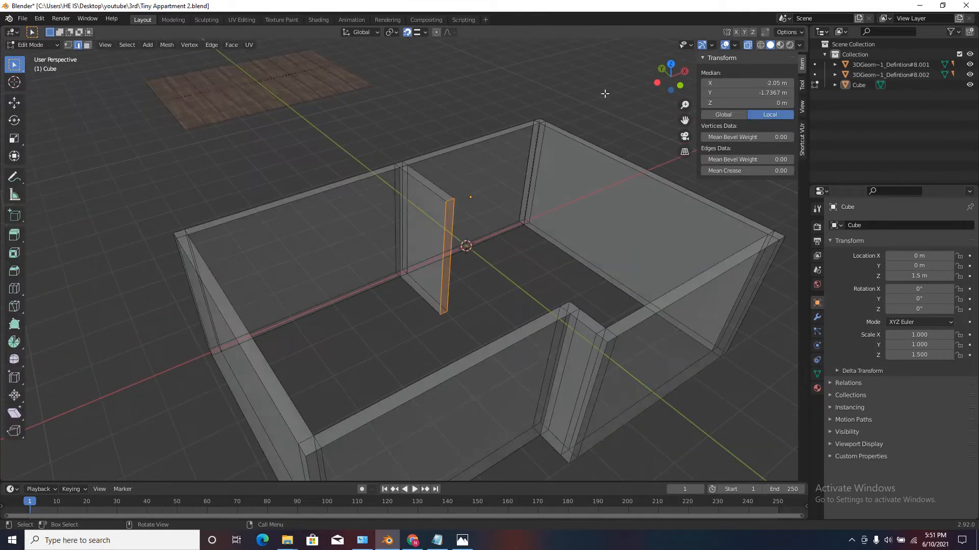
pyautogui.click(749, 45)
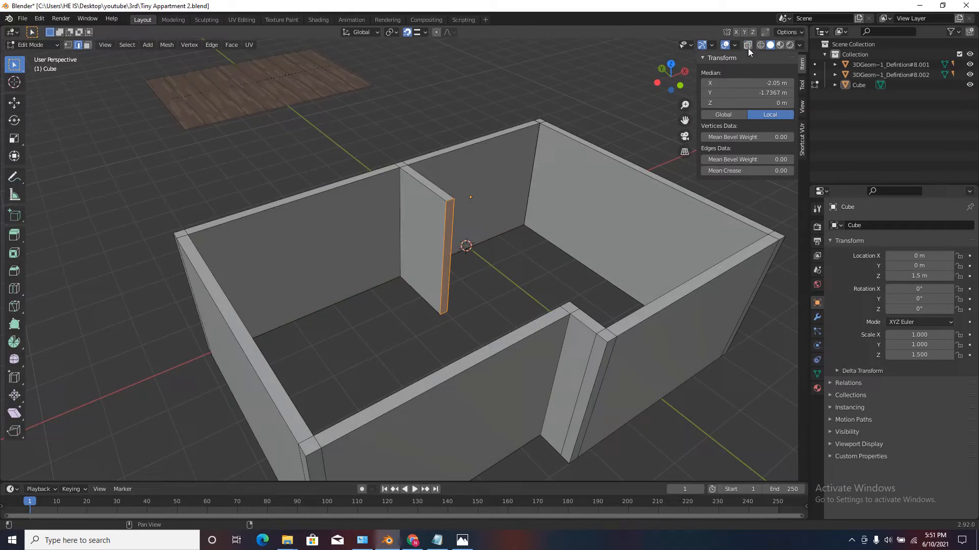
pyautogui.scroll(4, 400, 193)
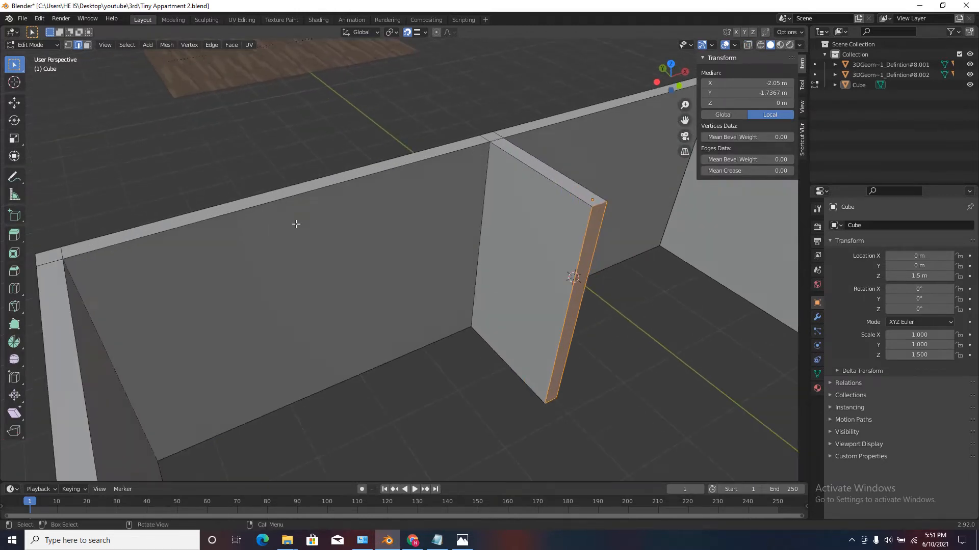
pyautogui.hotkey('ctrl', 'r')
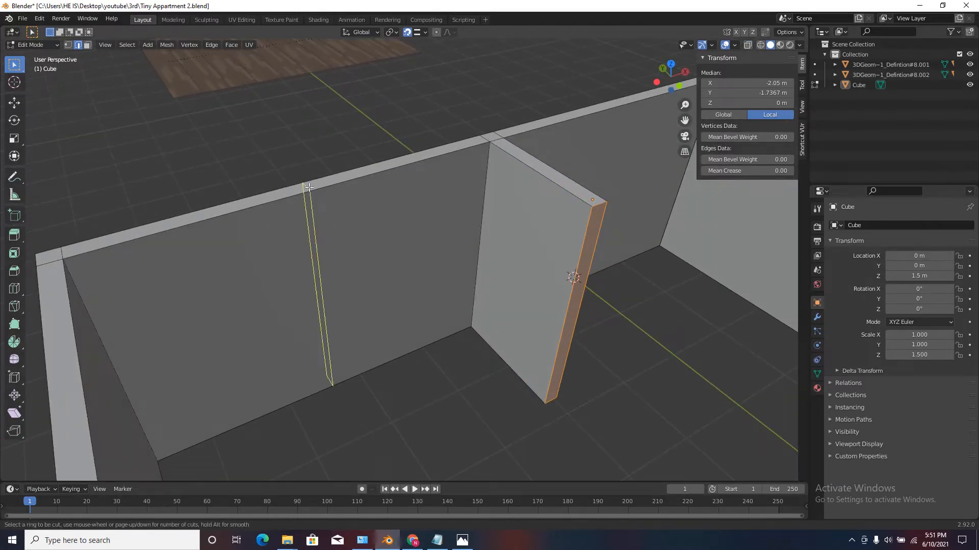
pyautogui.click(312, 206)
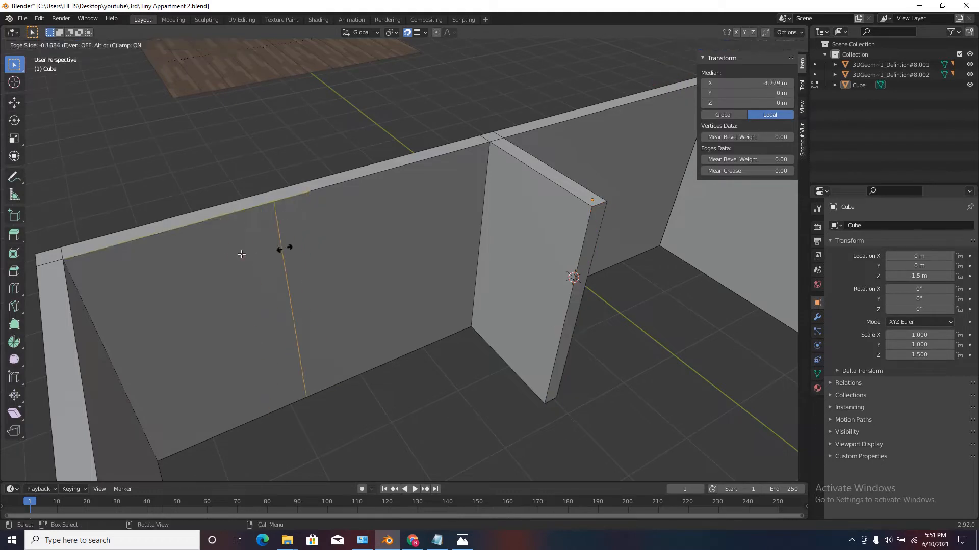
pyautogui.click(484, 227)
# Move the new edge loop 0.2 m away from the partition in negative X.
pyautogui.press('g')
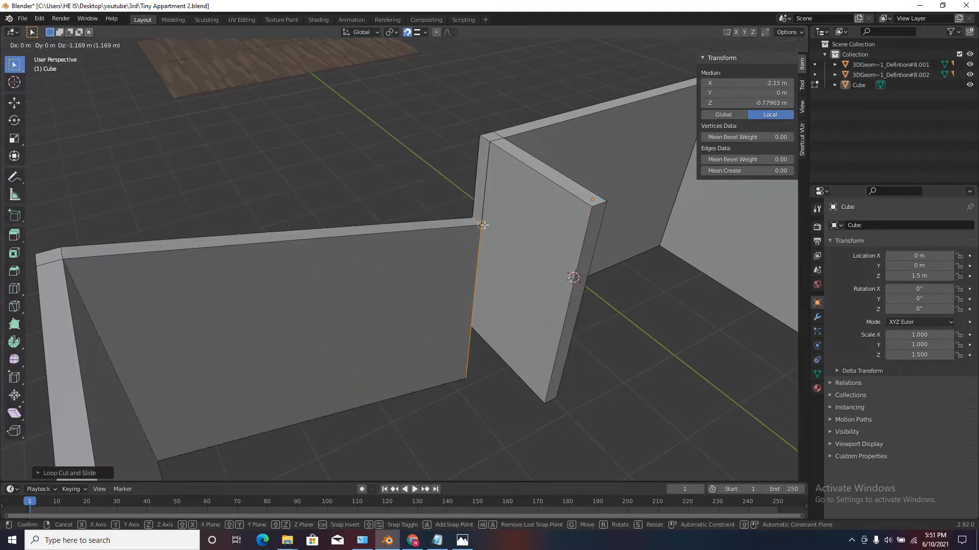
pyautogui.press('x')
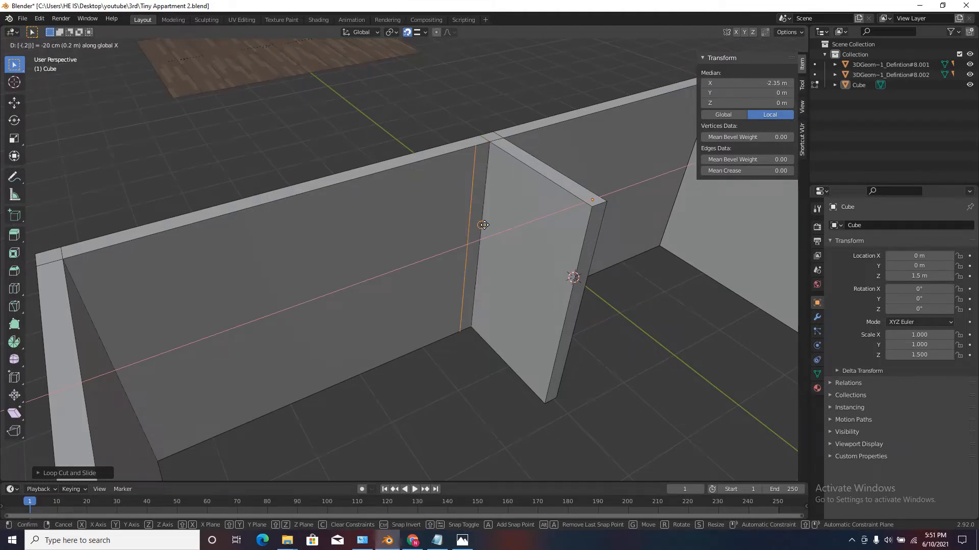
pyautogui.click(483, 225)
pyautogui.scroll(3, 367, 219)
pyautogui.scroll(2, 478, 211)
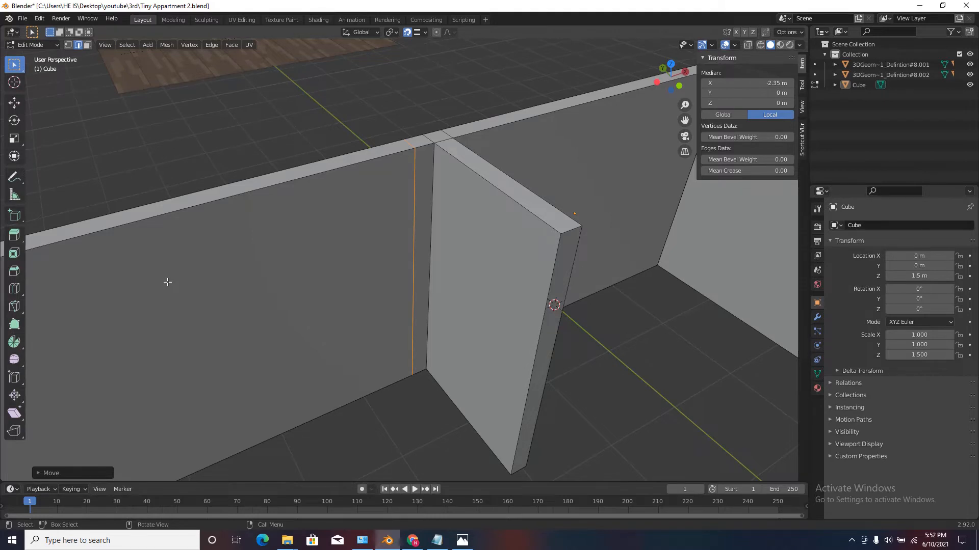
# Add a loop cut to the longer X-axis wall section, slide it fully to the far corner, and move it 0.2 m in positive X.
pyautogui.scroll(-4, 416, 274)
pyautogui.moveTo(405, 284); pyautogui.dragTo(270, 286, button='middle')
pyautogui.scroll(3, 222, 284)
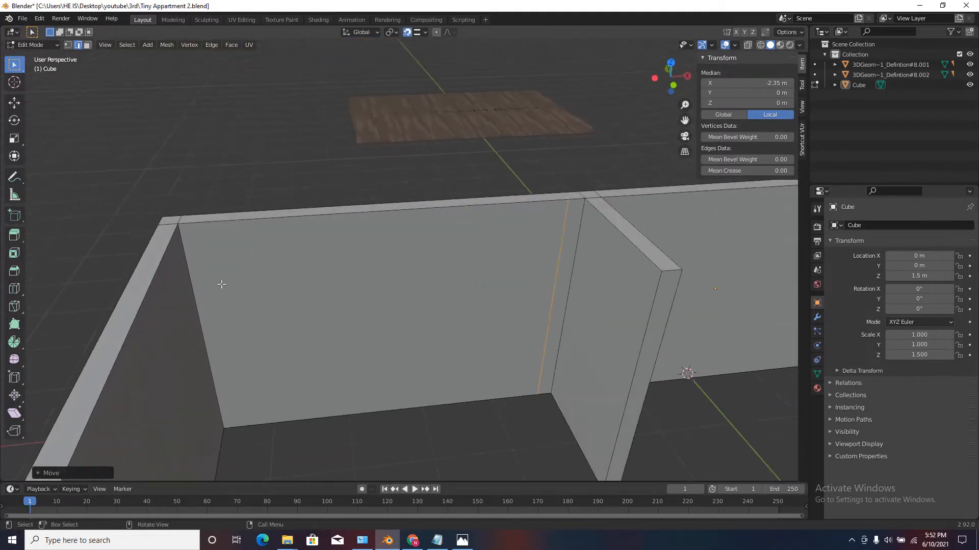
pyautogui.hotkey('ctrl', 'r')
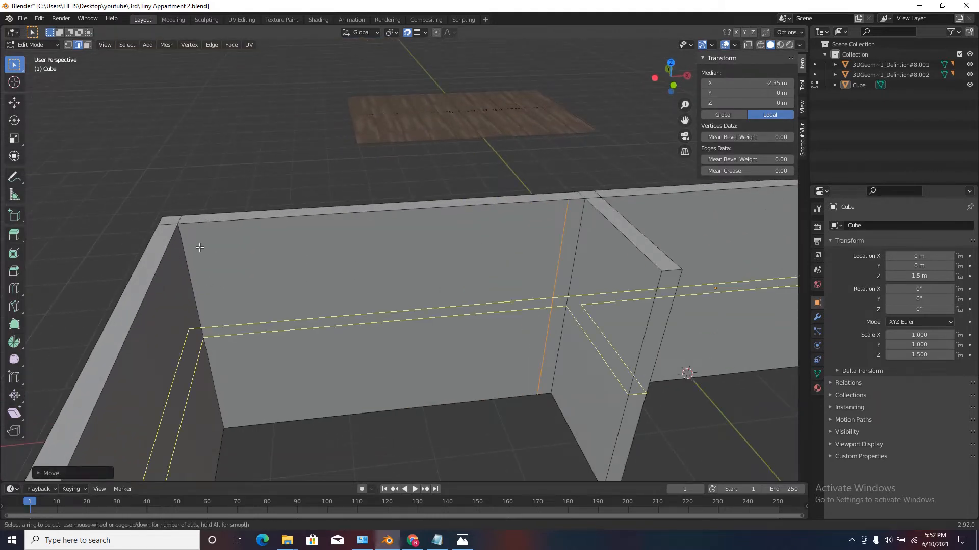
pyautogui.click(348, 224)
pyautogui.click(199, 308)
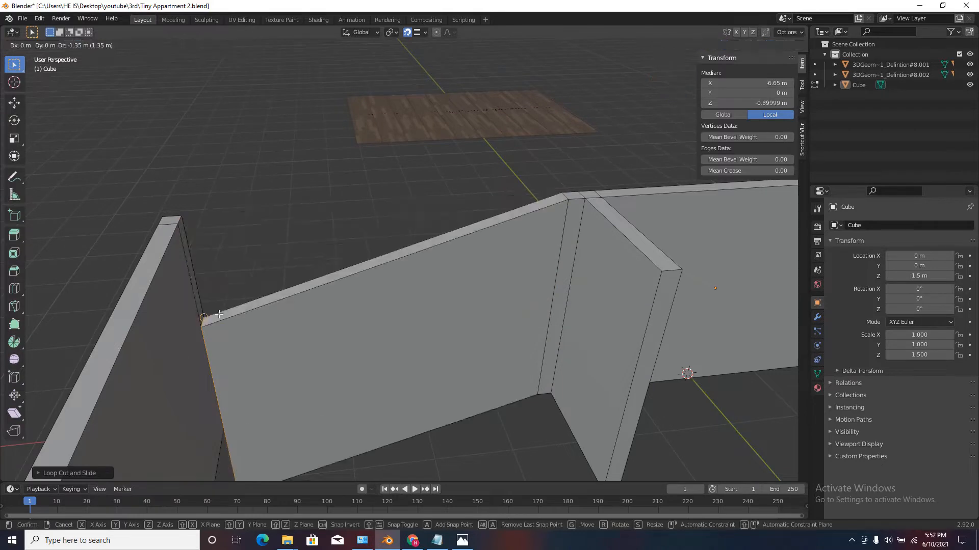
pyautogui.press('g')
pyautogui.click(263, 301)
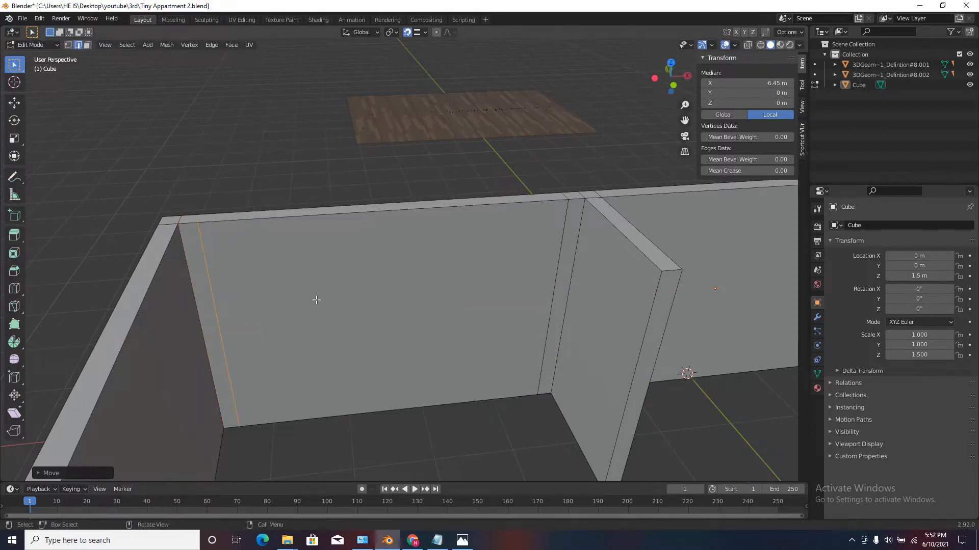
# Add a horizontal loop cut around all walls, slide it fully to the top edge, and lower it 0.2 m along Z.
pyautogui.hotkey('ctrl', 'r')
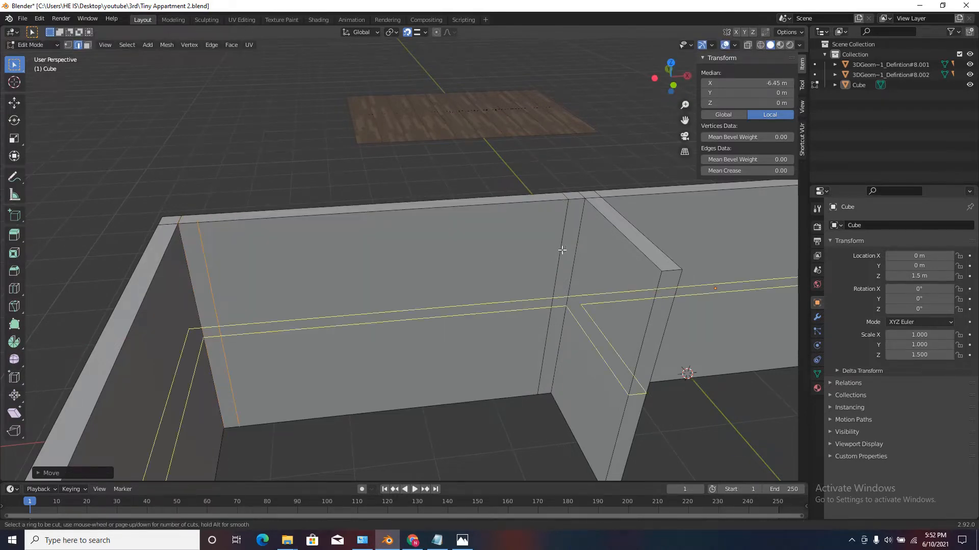
pyautogui.click(202, 341)
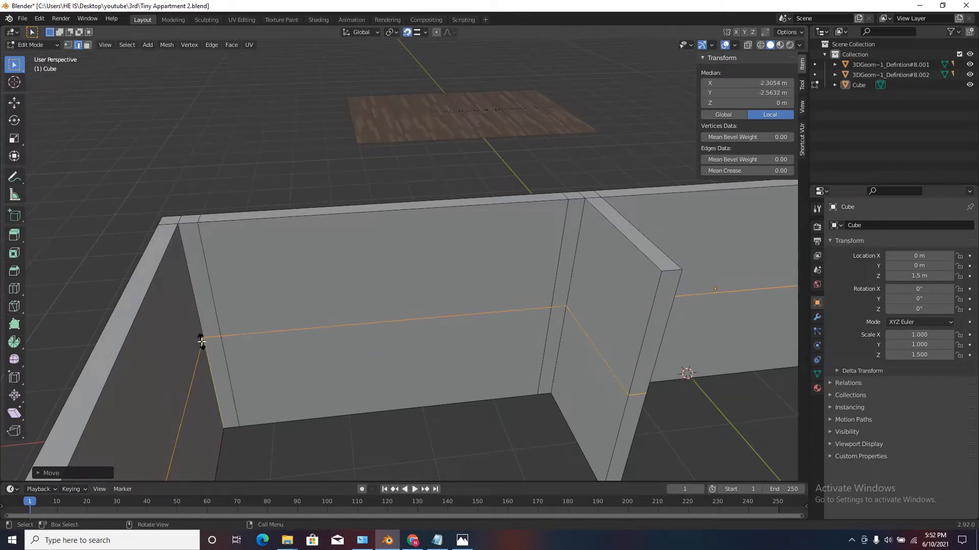
pyautogui.click(295, 203)
pyautogui.moveTo(295, 203); pyautogui.dragTo(389, 243, button='middle')
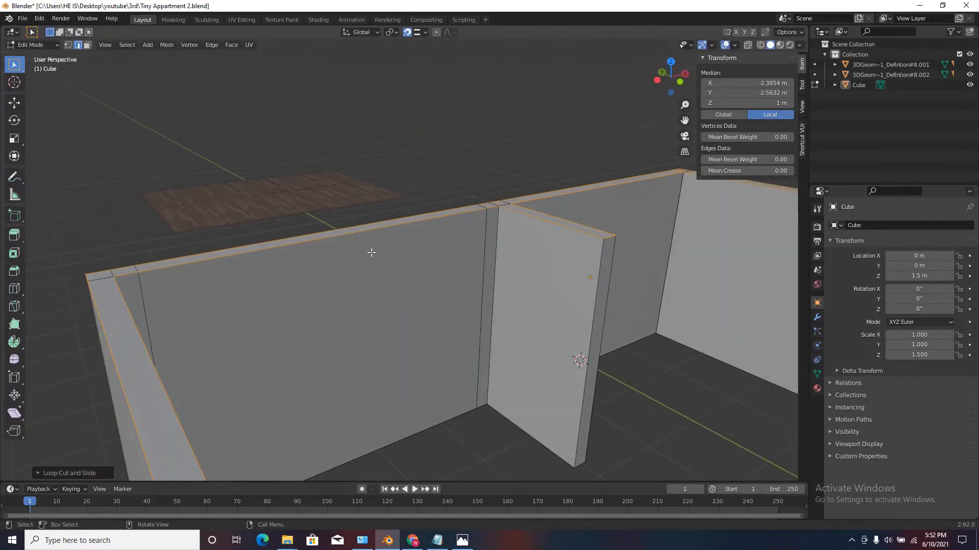
pyautogui.press('g')
pyautogui.press('z')
pyautogui.click(370, 251)
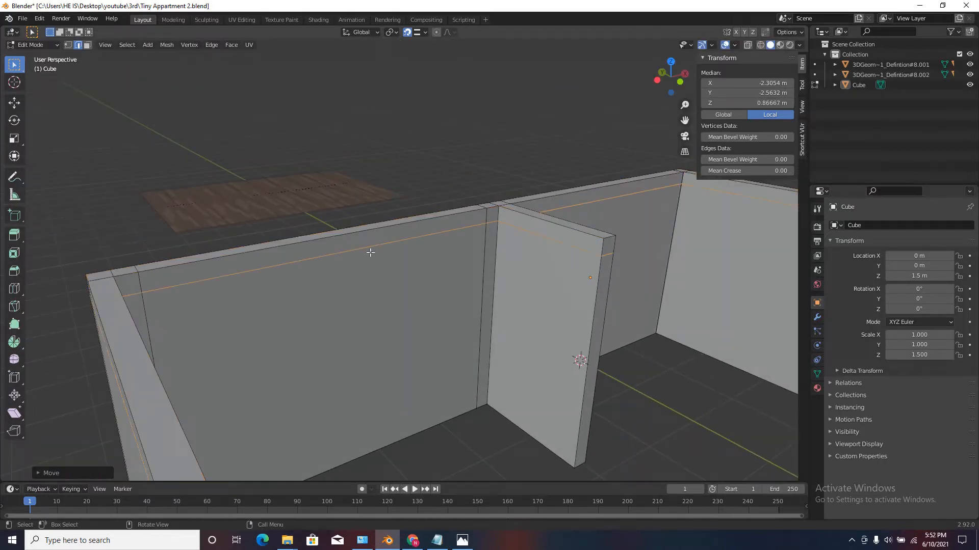
# Add a vertical loop cut to the X-axis wall section on the other side of the partition and slide it fully to the corner.
pyautogui.moveTo(370, 252); pyautogui.dragTo(532, 265, button='middle')
pyautogui.scroll(-3, 398, 301)
pyautogui.scroll(3, 466, 270)
pyautogui.scroll(2, 500, 222)
pyautogui.scroll(-2, 452, 194)
pyautogui.moveTo(456, 263); pyautogui.dragTo(427, 272, button='middle')
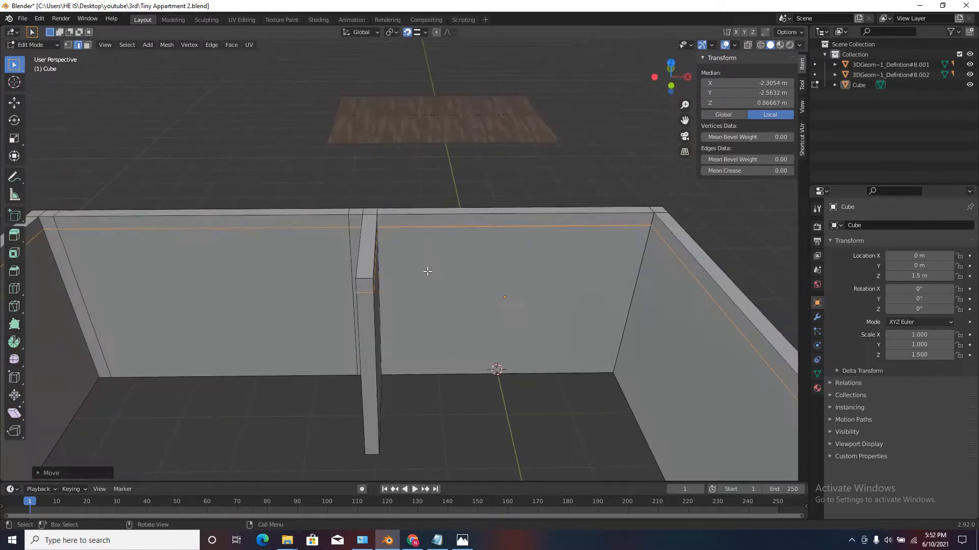
pyautogui.moveTo(492, 274); pyautogui.dragTo(512, 290, button='middle')
pyautogui.moveTo(560, 269); pyautogui.dragTo(481, 258, button='middle')
pyautogui.scroll(-1, 525, 284)
pyautogui.scroll(3, 578, 268)
pyautogui.scroll(-2, 473, 275)
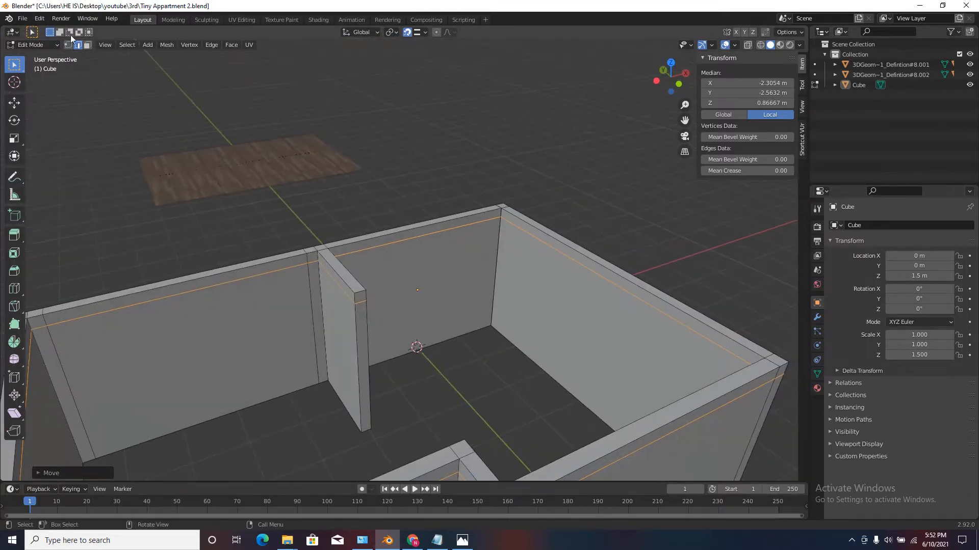
pyautogui.scroll(3, 437, 251)
pyautogui.click(353, 215)
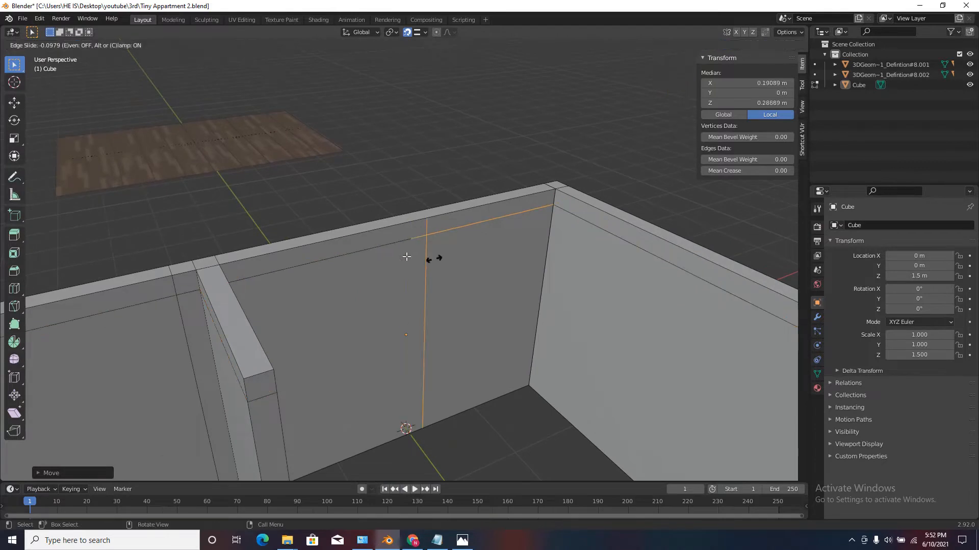
pyautogui.click(544, 267)
pyautogui.moveTo(518, 266); pyautogui.dragTo(528, 267, button='middle')
# Move the new vertical edge loop 0.6 m away from the corner in negative X.
pyautogui.press('g')
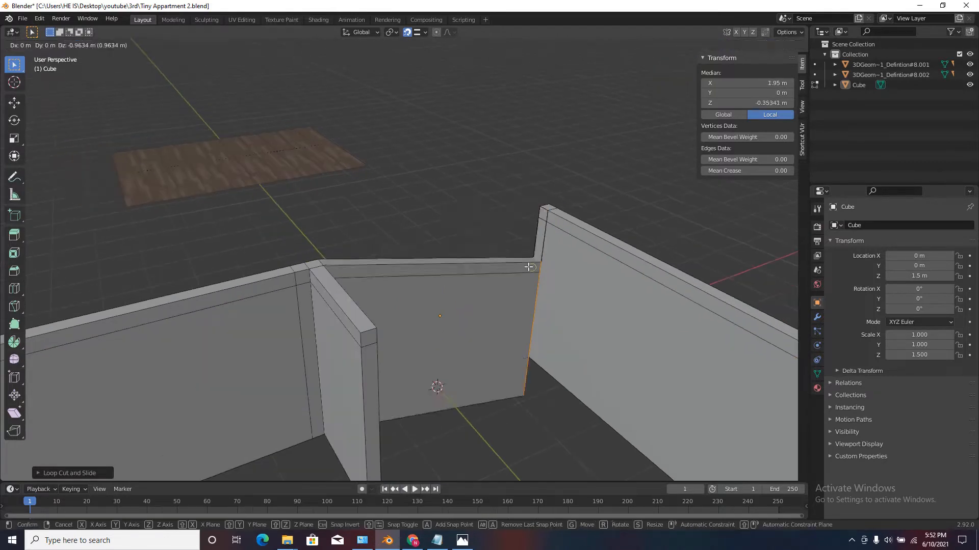
pyautogui.write('x-.6')
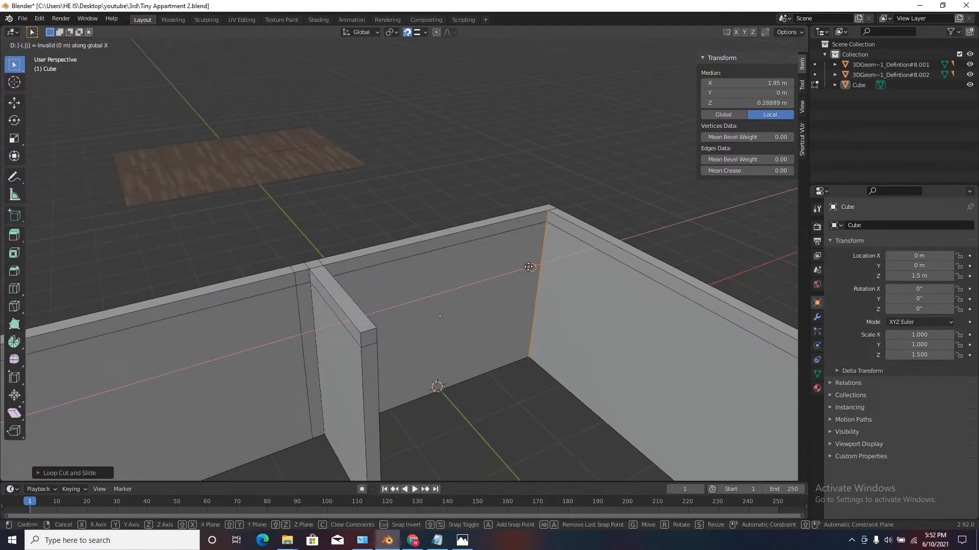
pyautogui.press('Return')
pyautogui.scroll(-2, 509, 271)
pyautogui.scroll(3, 549, 283)
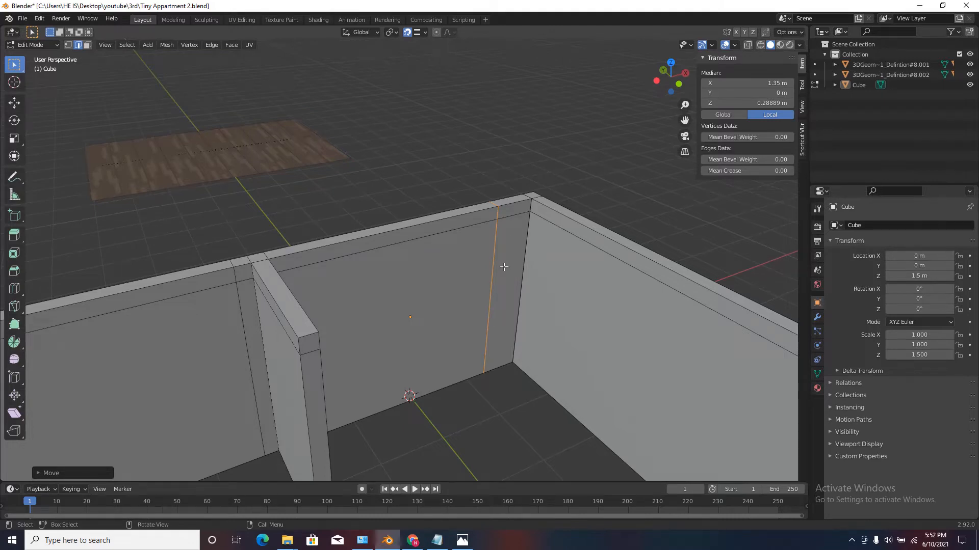
# Shift the same vertical edge loop a further 0.2 m in negative X.
pyautogui.scroll(1, 484, 260)
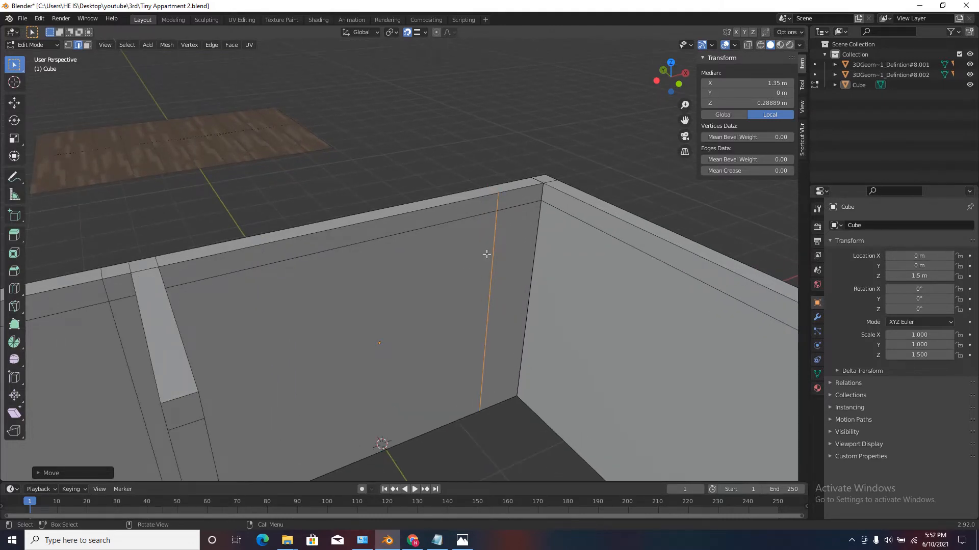
pyautogui.write('gx-0.2')
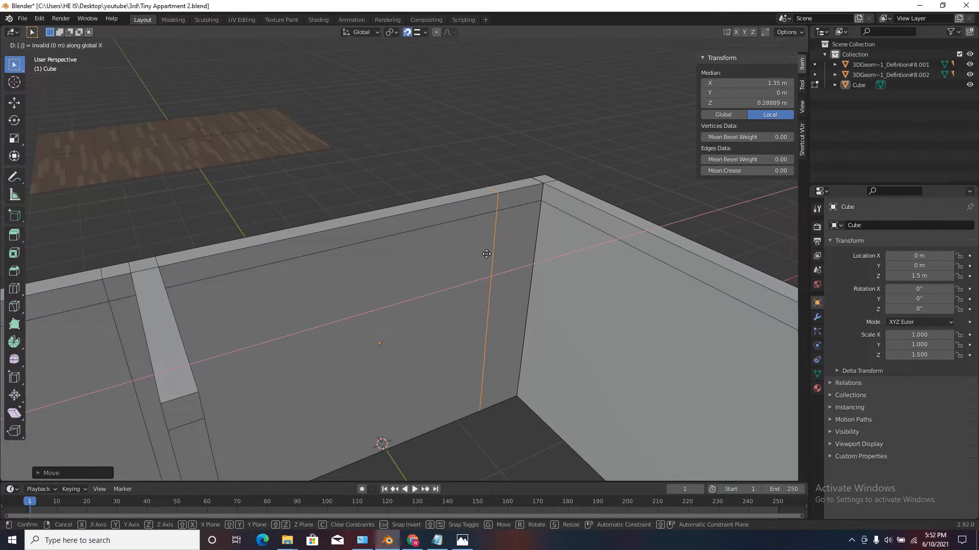
pyautogui.press('Return')
# Add a horizontal loop cut around all walls, slide it fully down to the floor edge, and raise it 1 m along Z.
pyautogui.moveTo(486, 254); pyautogui.dragTo(460, 231, button='middle')
pyautogui.scroll(-3, 470, 234)
pyautogui.scroll(2, 497, 300)
pyautogui.moveTo(421, 278); pyautogui.dragTo(443, 323, button='middle')
pyautogui.scroll(-2, 470, 310)
pyautogui.scroll(2, 469, 306)
pyautogui.hotkey('ctrl', 'r')
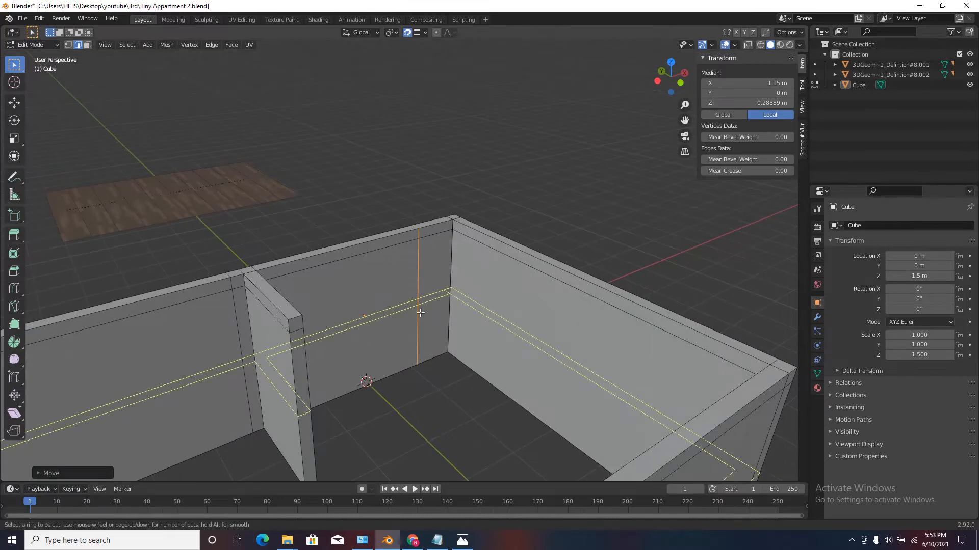
pyautogui.click(452, 295)
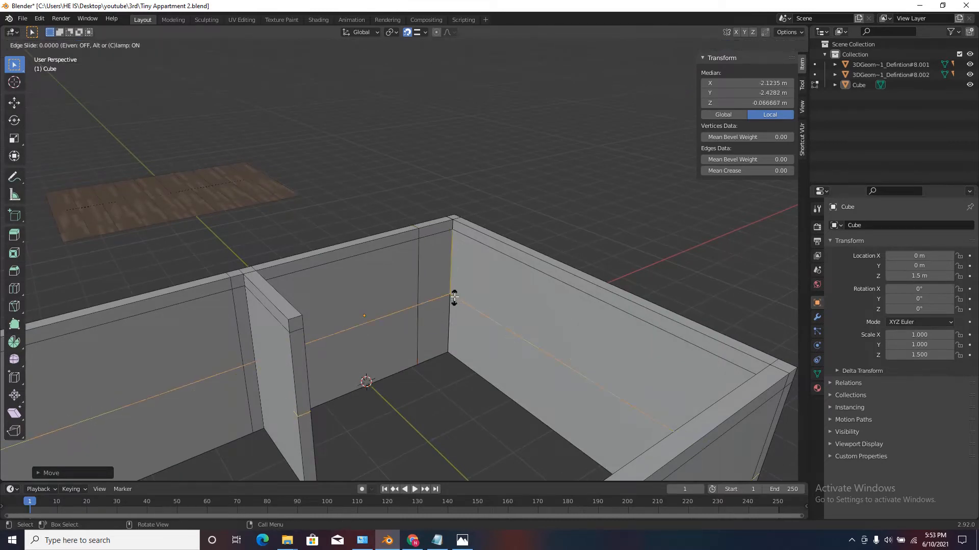
pyautogui.click(431, 369)
pyautogui.write('gz')
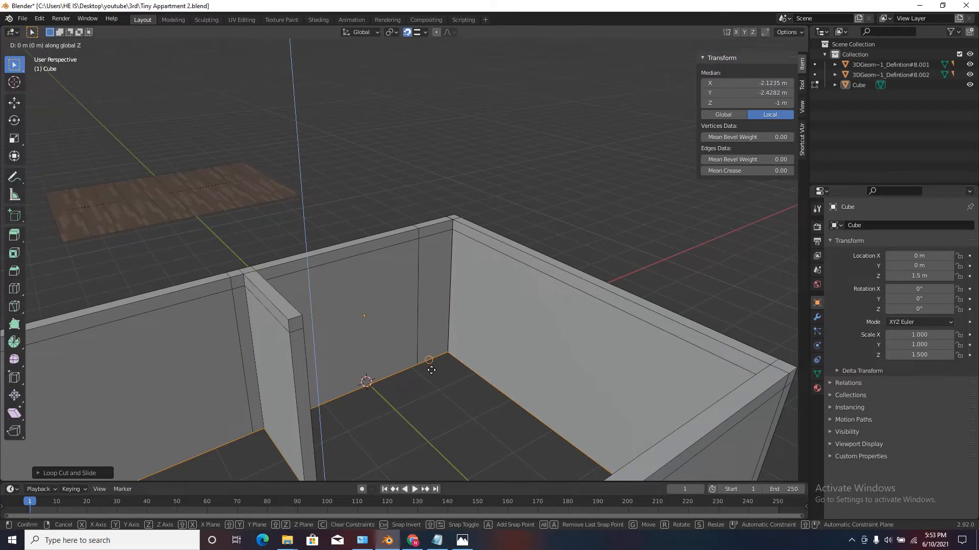
pyautogui.write('1')
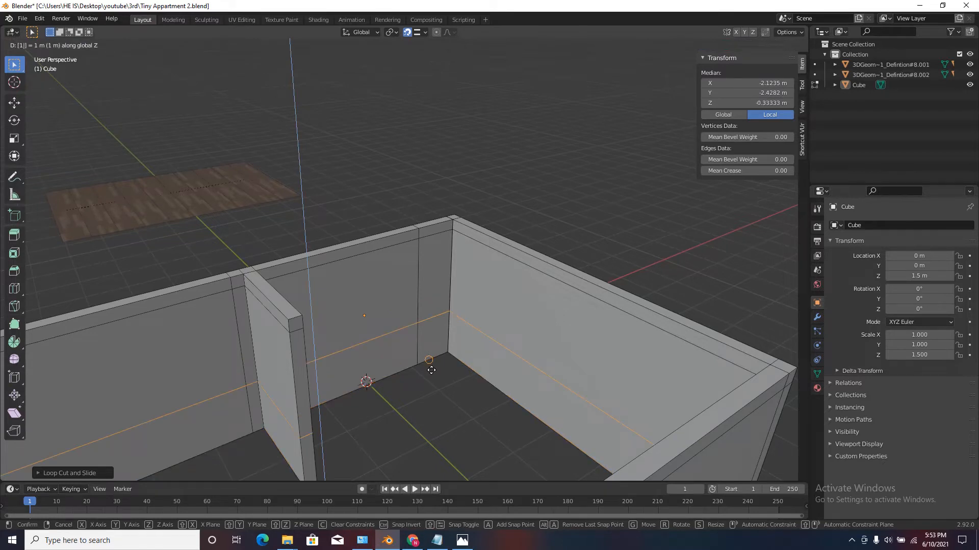
pyautogui.press('Return')
# Add a vertical loop cut to the shorter X-axis wall section between partition and corner cut, and slide it fully to the partition.
pyautogui.moveTo(431, 369); pyautogui.dragTo(384, 316, button='middle')
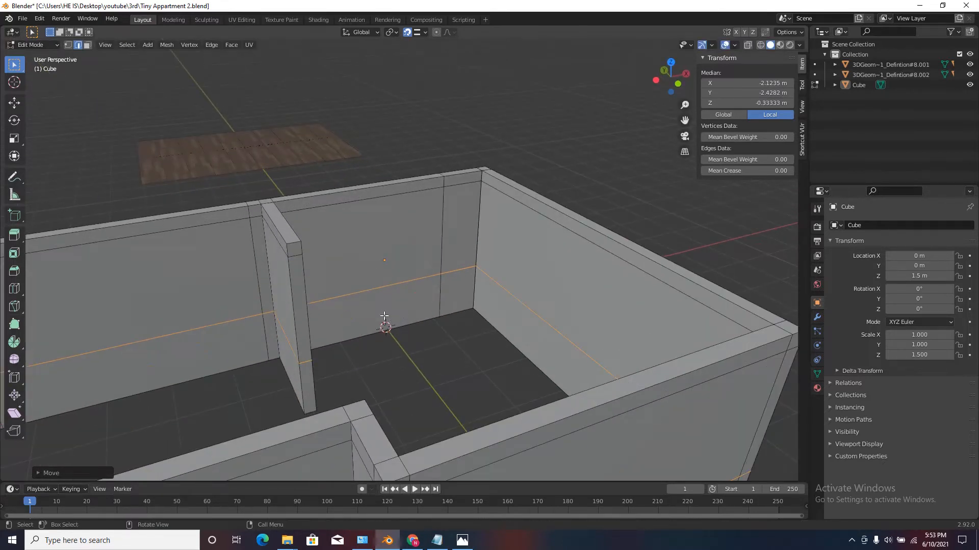
pyautogui.click(89, 45)
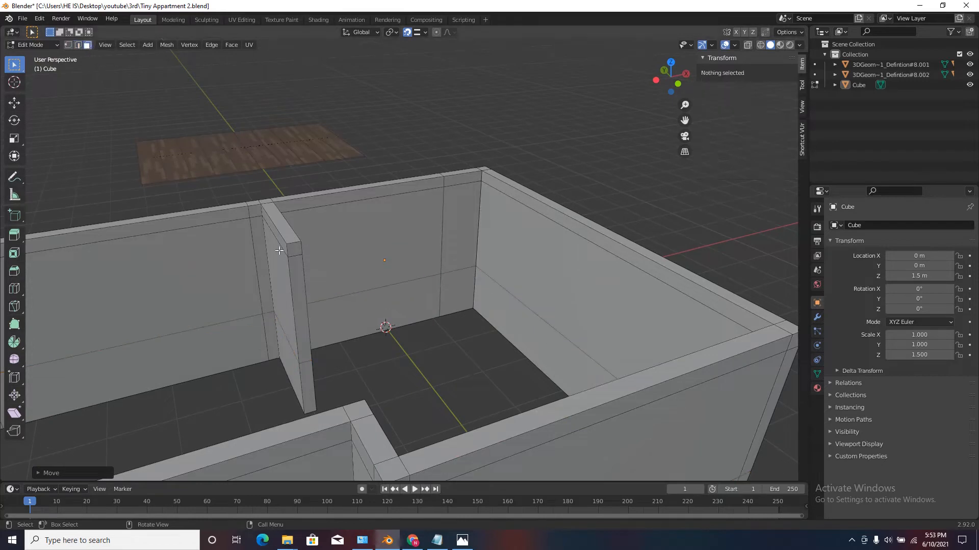
pyautogui.moveTo(278, 249); pyautogui.dragTo(208, 255, button='middle')
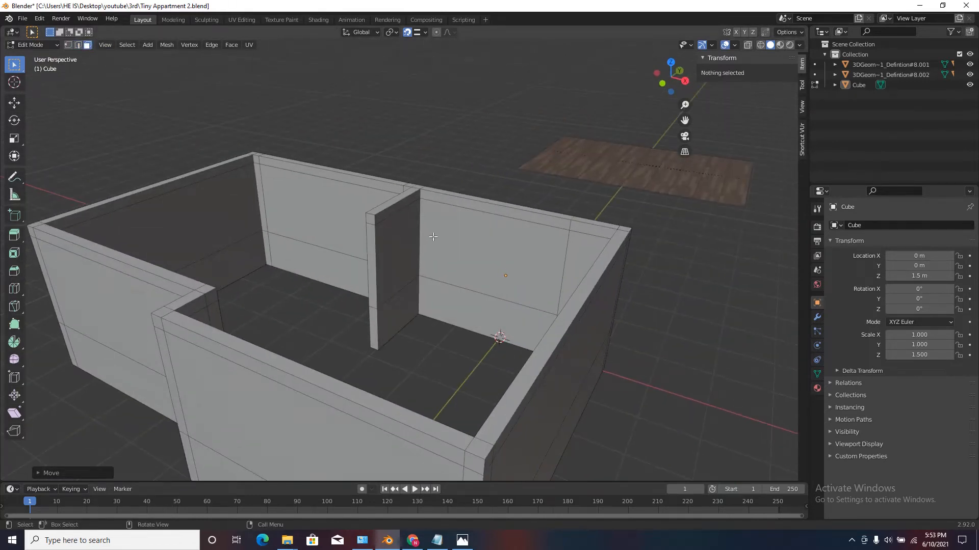
pyautogui.click(473, 237)
pyautogui.click(495, 162)
pyautogui.scroll(3, 427, 185)
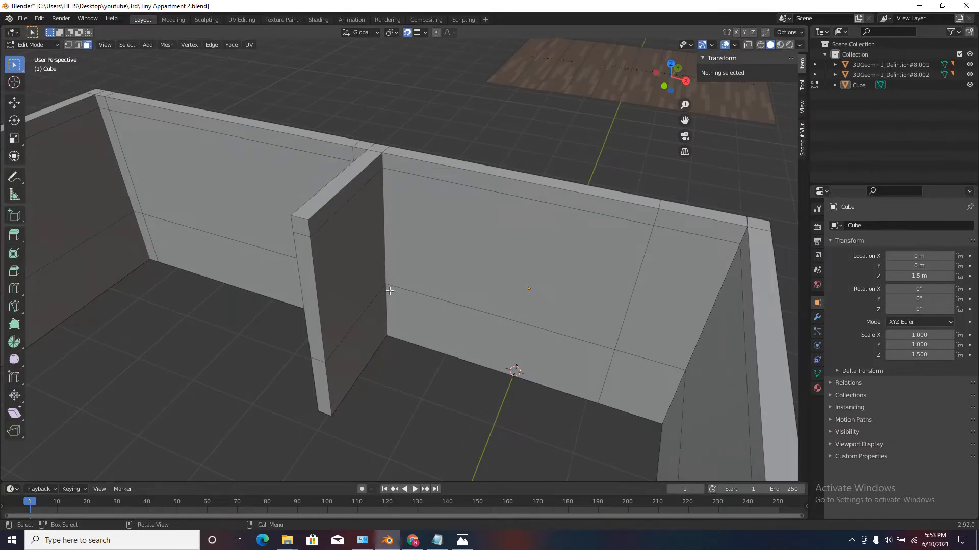
pyautogui.hotkey('ctrl', 'r')
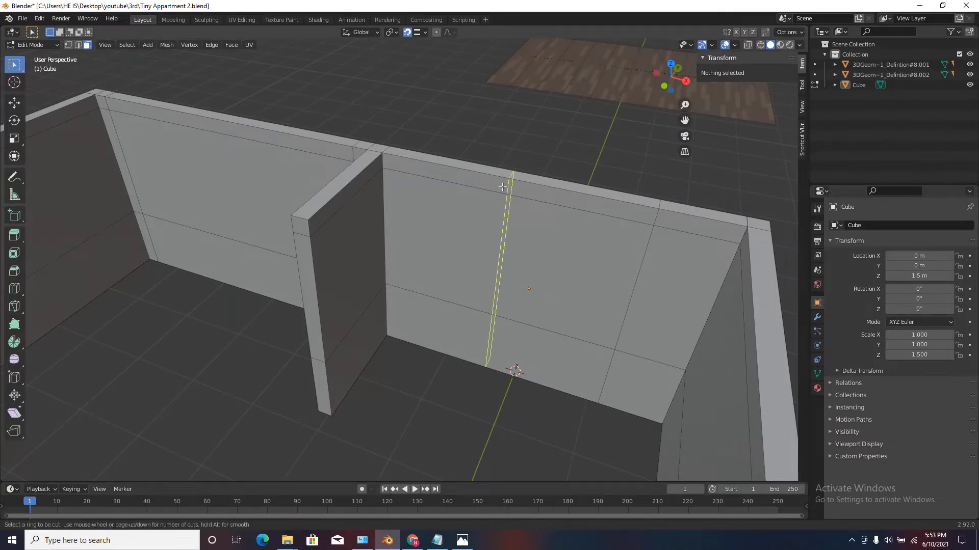
pyautogui.click(502, 187)
pyautogui.click(376, 212)
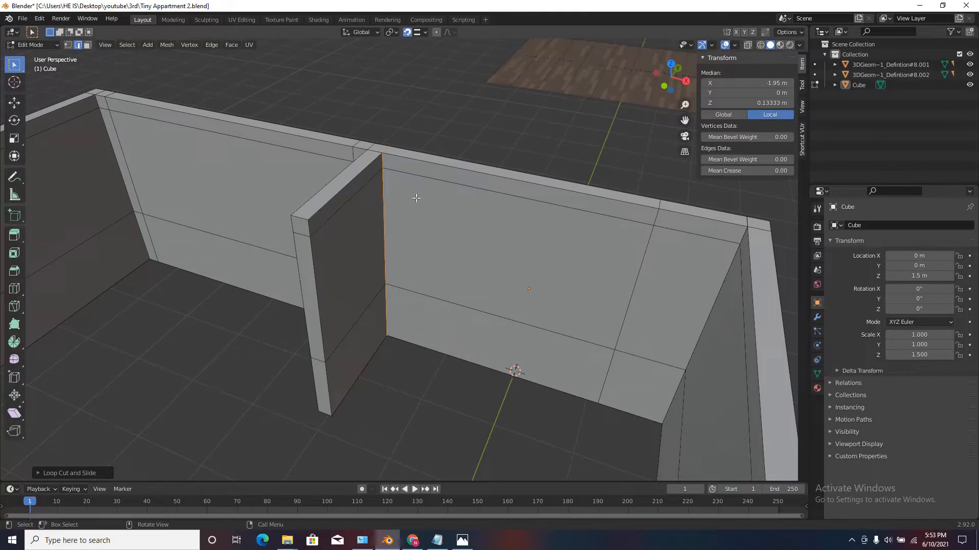
# Move the new edge loop 0.2 m away from the partition in positive X.
pyautogui.scroll(2, 409, 189)
pyautogui.write('gx')
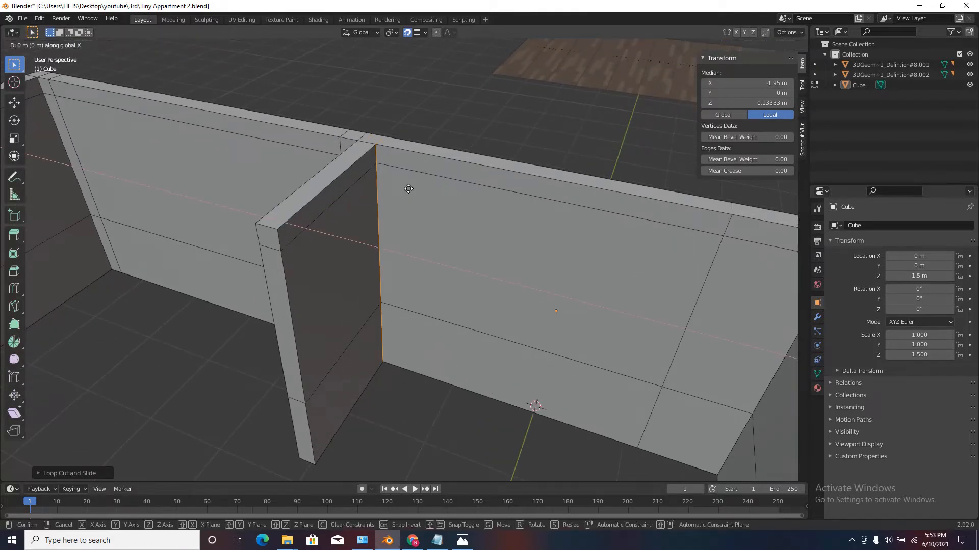
pyautogui.write('.2')
pyautogui.press('Return')
# In face mode, select the inner and outer faces of the large framed rectangle in the shorter X-axis wall section.
pyautogui.moveTo(409, 189); pyautogui.dragTo(372, 207, button='middle')
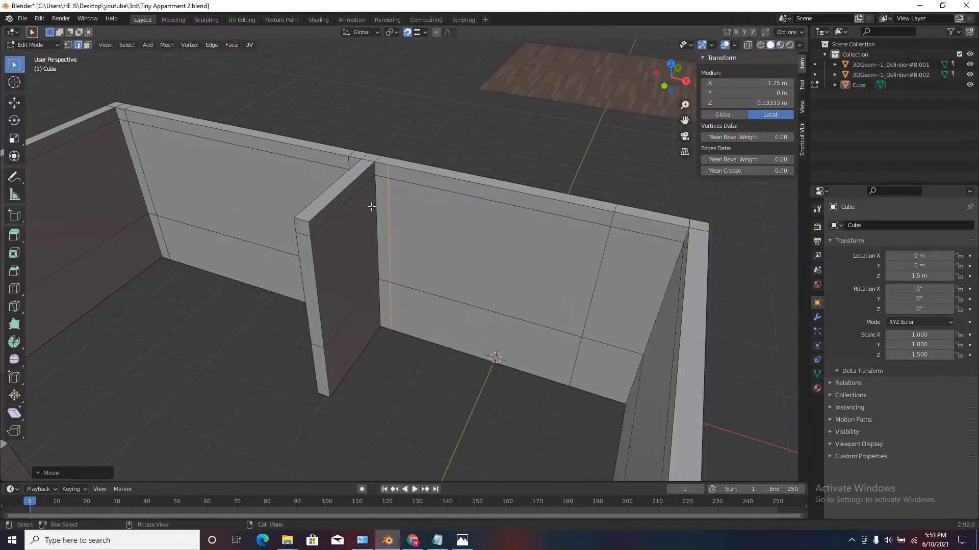
pyautogui.click(88, 45)
pyautogui.click(518, 260)
pyautogui.moveTo(518, 261); pyautogui.dragTo(362, 232, button='middle')
pyautogui.scroll(-4, 370, 209)
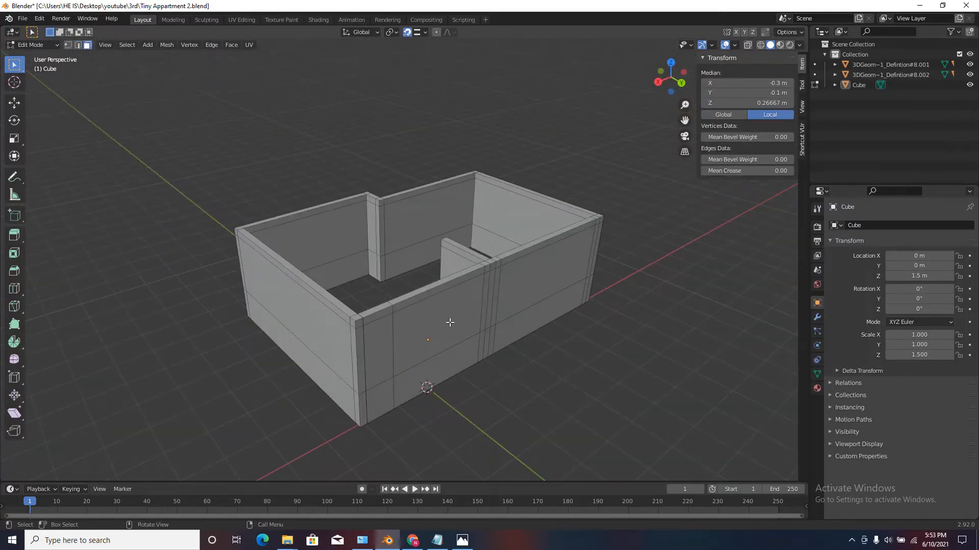
pyautogui.click(445, 312)
pyautogui.moveTo(446, 312); pyautogui.dragTo(403, 316, button='middle')
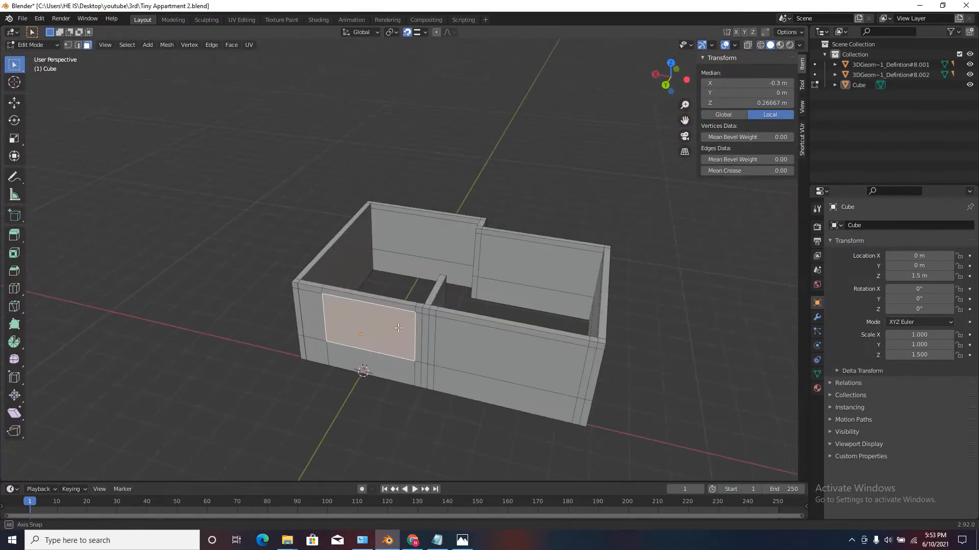
pyautogui.scroll(3, 394, 317)
# Apply Bridge Edge Loops to the two selected wall faces to cut a window opening, and inspect it.
pyautogui.press('F3')
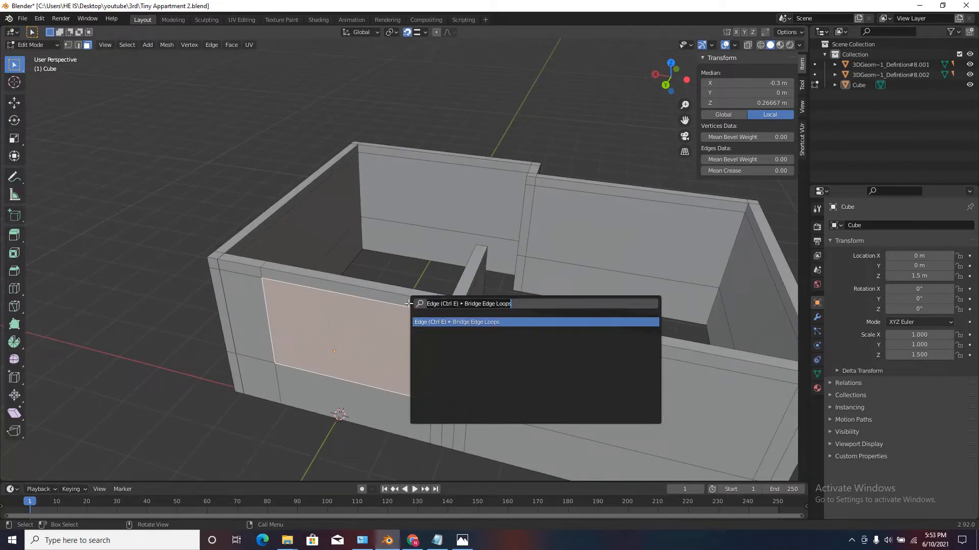
pyautogui.write('BVR')
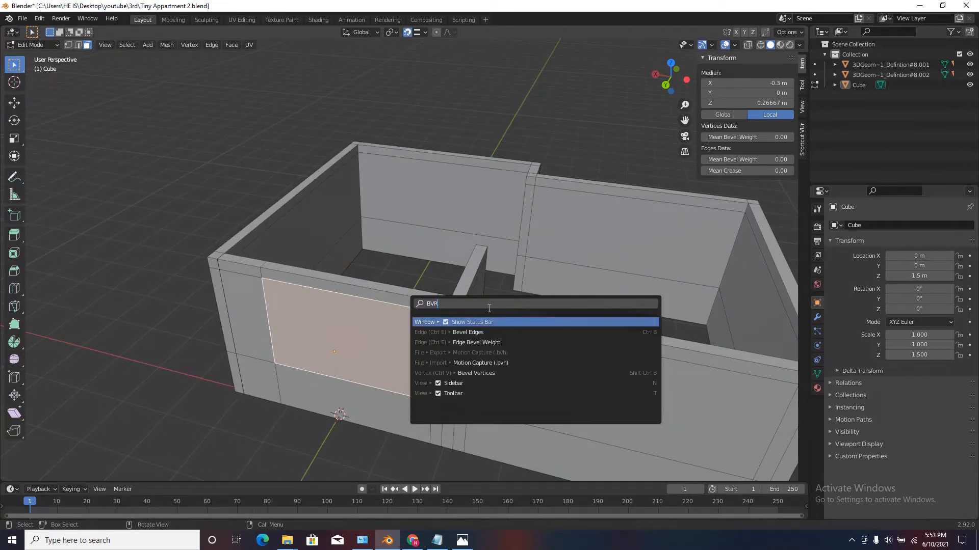
pyautogui.press('BackSpace')
pyautogui.press('BackSpace')
pyautogui.write('RI')
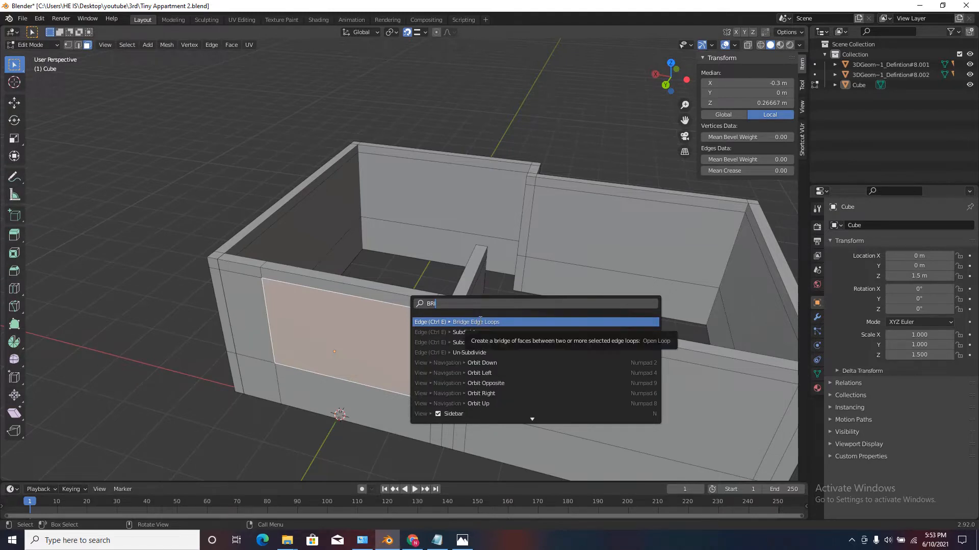
pyautogui.click(480, 320)
pyautogui.moveTo(395, 316); pyautogui.dragTo(347, 317, button='middle')
pyautogui.scroll(-3, 391, 212)
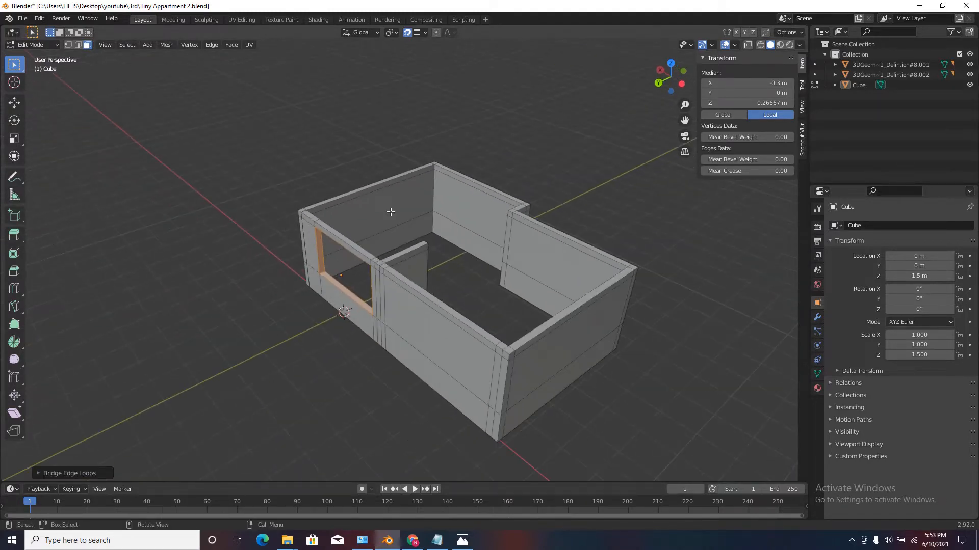
pyautogui.scroll(4, 367, 251)
pyautogui.moveTo(360, 273); pyautogui.dragTo(395, 272, button='middle')
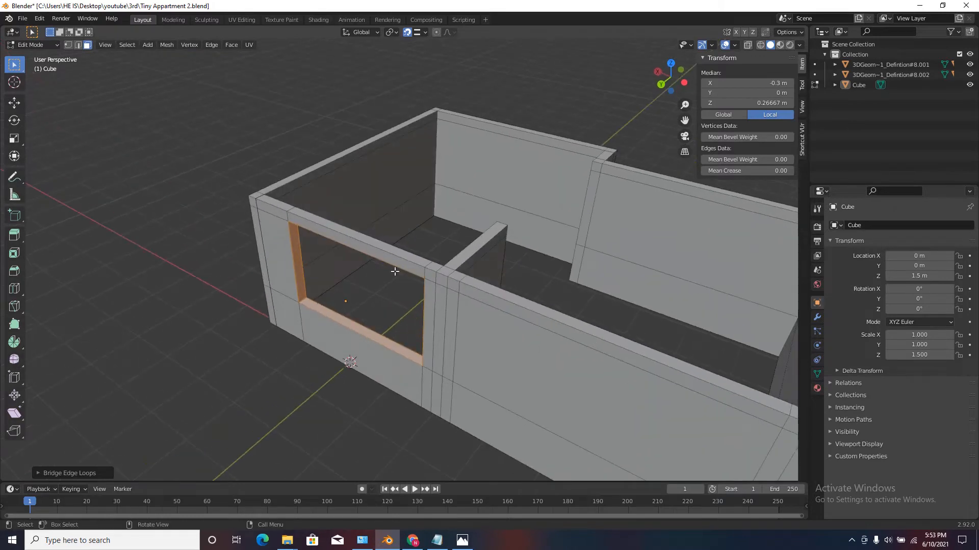
# Select the upper and lower framed faces on both the inner and outer sides of the longer X-axis wall section.
pyautogui.scroll(-5, 429, 292)
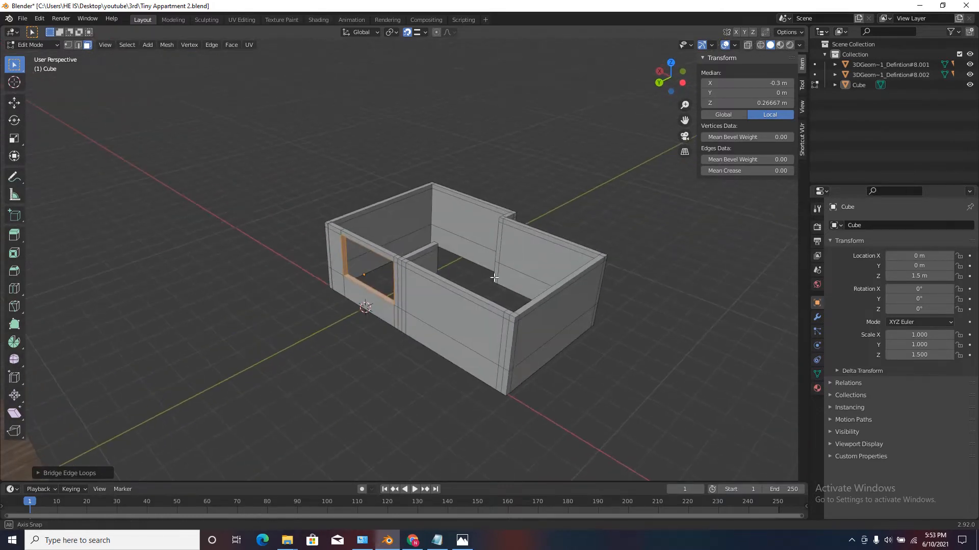
pyautogui.scroll(7, 402, 287)
pyautogui.click(401, 287)
pyautogui.keyDown('shift'); pyautogui.click(400, 354); pyautogui.keyUp('shift')
pyautogui.moveTo(401, 346); pyautogui.dragTo(281, 336, button='middle')
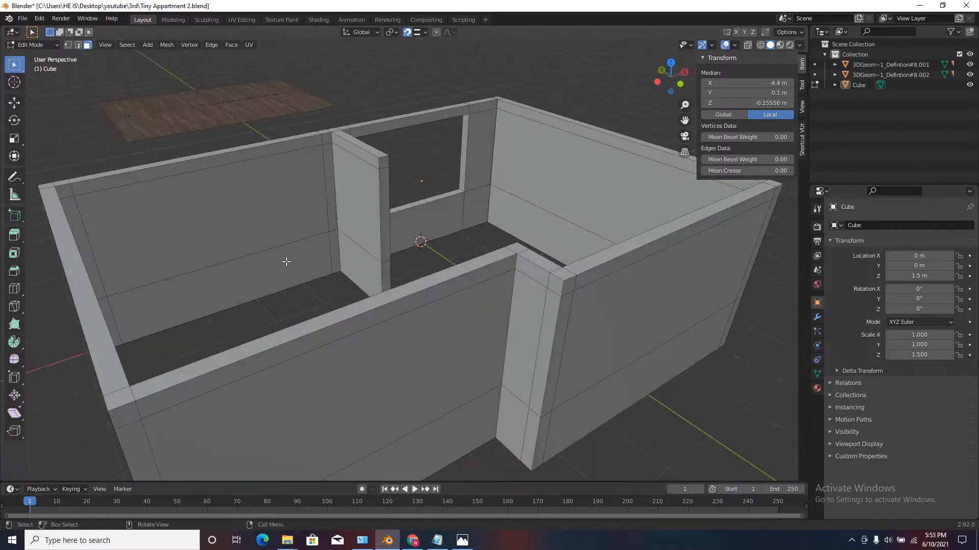
pyautogui.keyDown('shift'); pyautogui.click(229, 239); pyautogui.keyUp('shift')
pyautogui.keyDown('shift'); pyautogui.click(217, 287); pyautogui.keyUp('shift')
pyautogui.scroll(-3, 294, 301)
pyautogui.scroll(4, 264, 188)
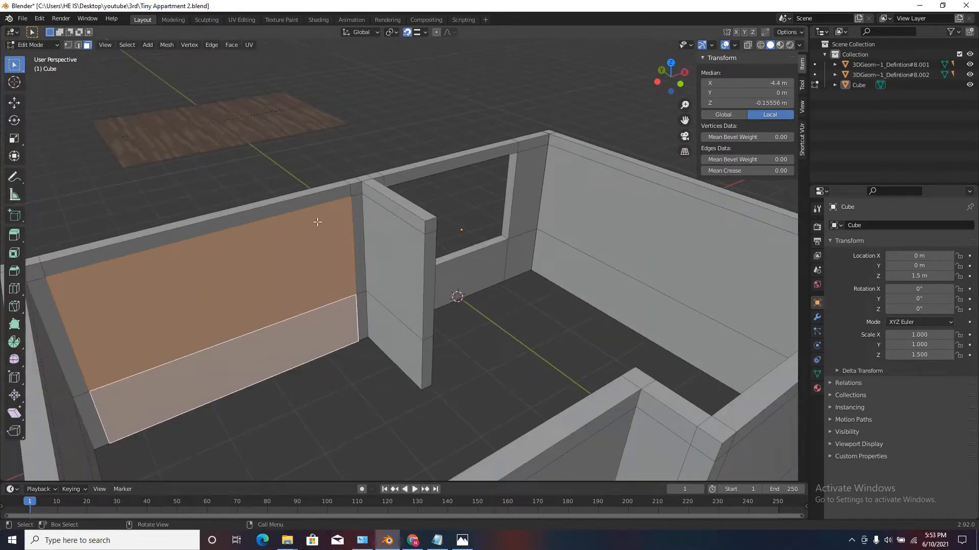
pyautogui.scroll(-3, 304, 325)
pyautogui.moveTo(304, 325); pyautogui.dragTo(436, 321, button='middle')
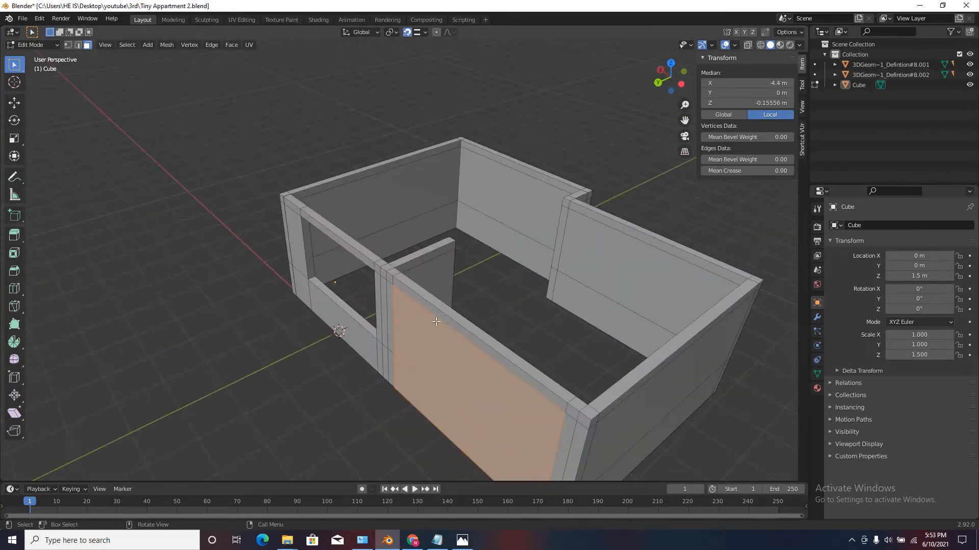
# Apply Bridge Edge Loops to the selected wall faces to cut the large opening, and return to Object Mode.
pyautogui.press('F3')
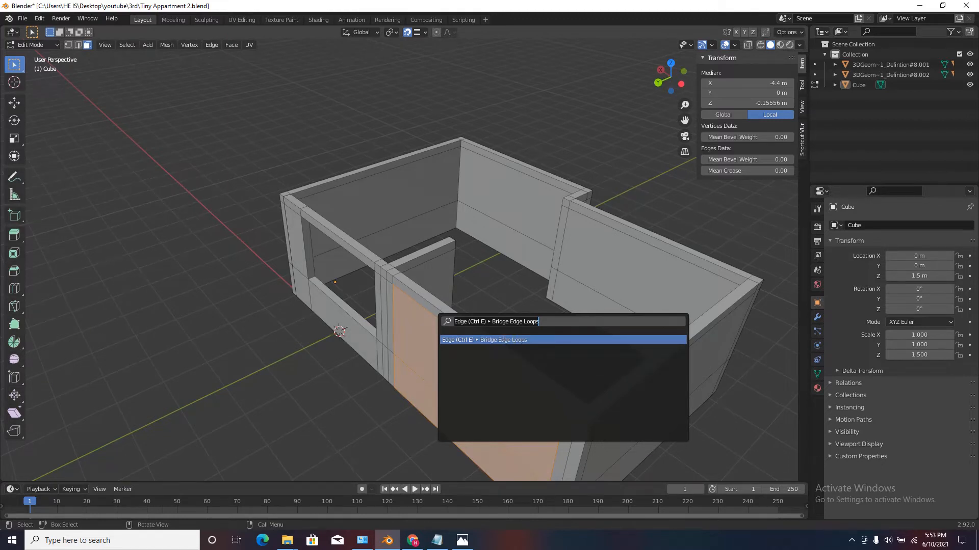
pyautogui.press('Return')
pyautogui.moveTo(500, 326); pyautogui.dragTo(433, 296, button='middle')
pyautogui.click(494, 427)
pyautogui.scroll(-1, 478, 302)
pyautogui.press('Tab')
pyautogui.moveTo(496, 380); pyautogui.dragTo(513, 336, button='middle')
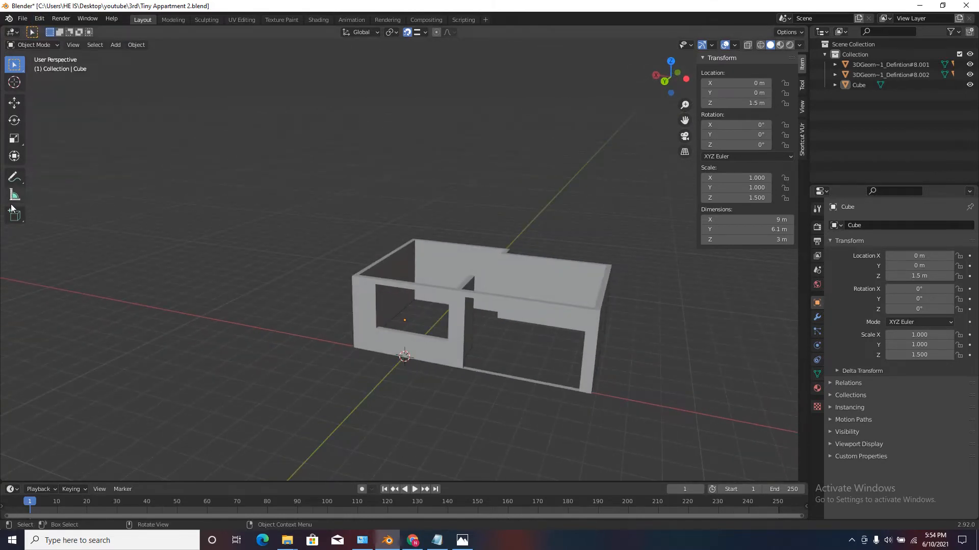
# Find the add-ons matching "ARC", enable Add Mesh: Archimesh and save the preferences.
pyautogui.click(38, 21)
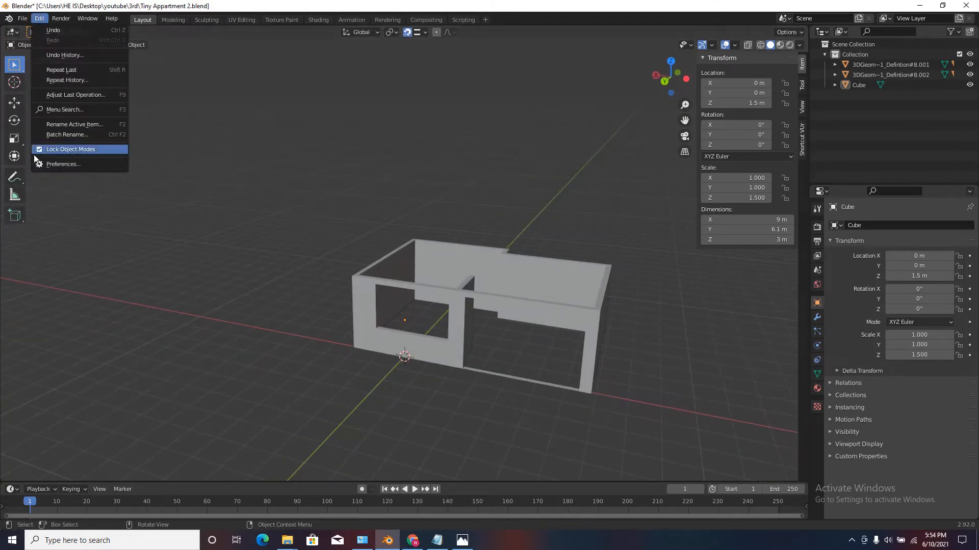
pyautogui.click(69, 163)
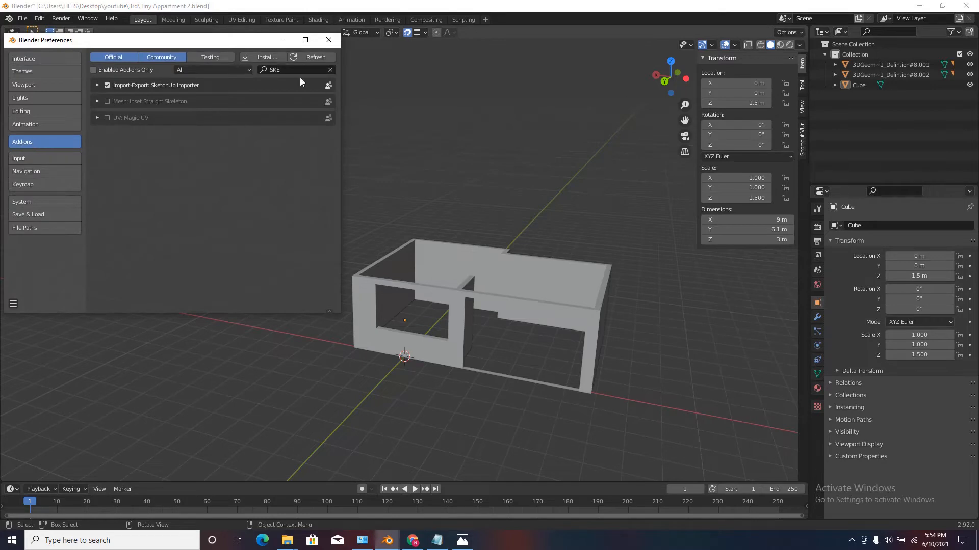
pyautogui.click(288, 71)
pyautogui.write('ARC')
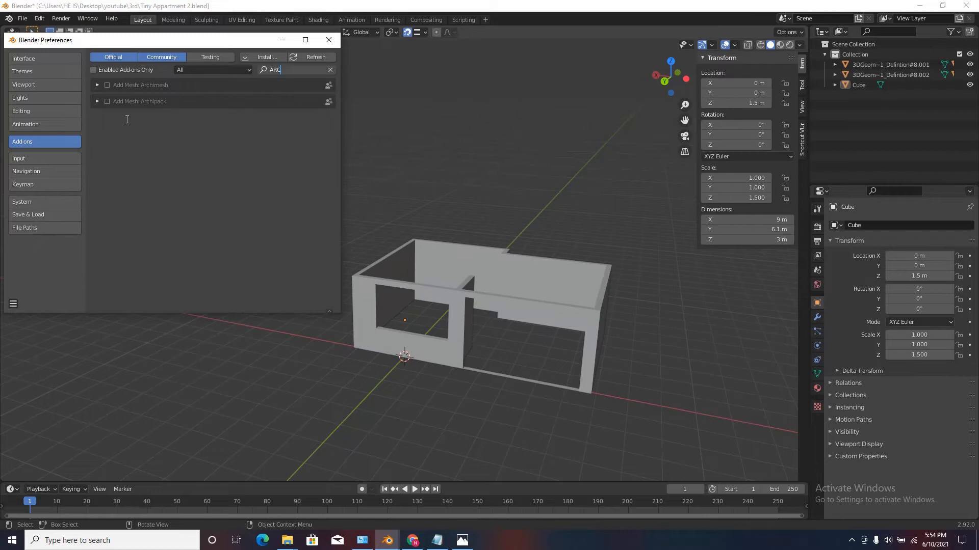
pyautogui.press('Return')
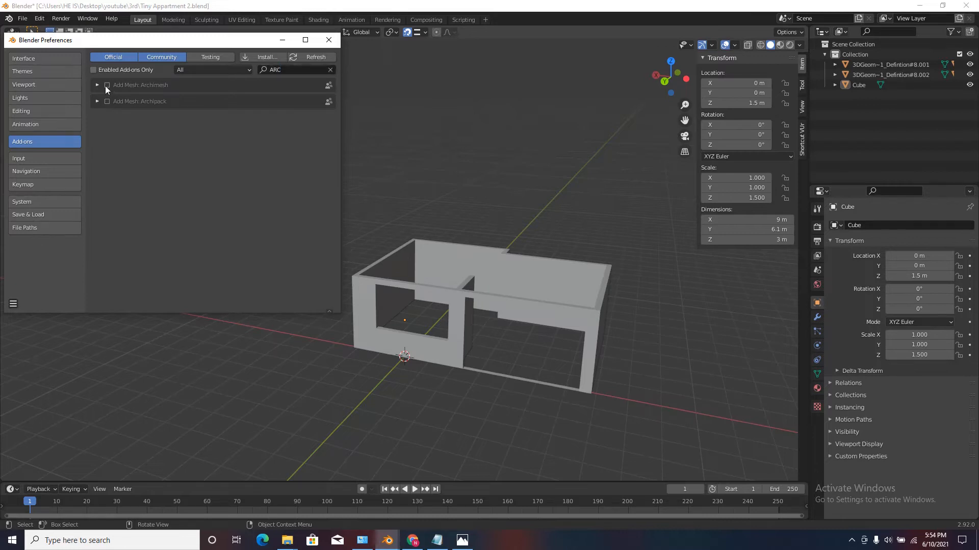
pyautogui.click(105, 85)
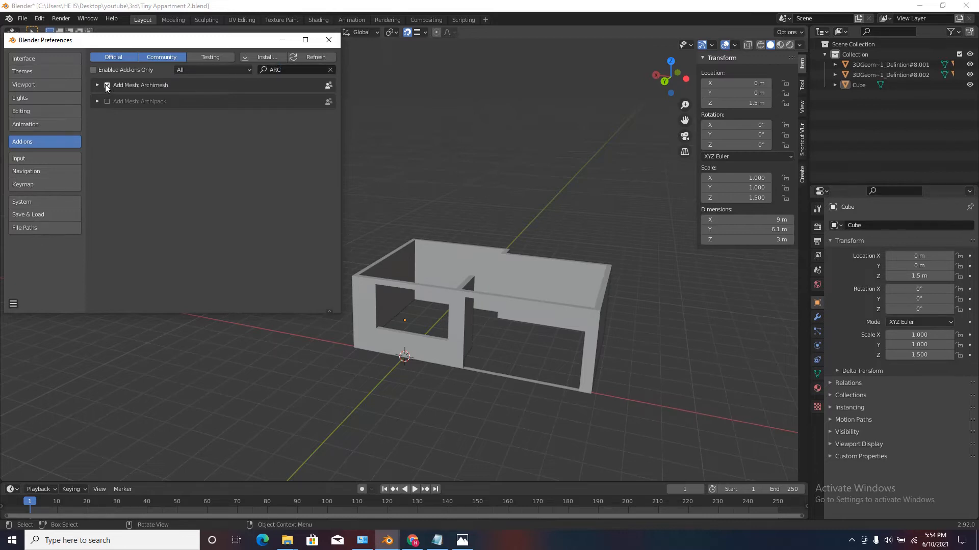
pyautogui.click(13, 303)
pyautogui.click(35, 277)
pyautogui.click(328, 39)
# Bring up the Archimesh creation tools for the 3D viewport.
pyautogui.moveTo(519, 265); pyautogui.dragTo(570, 351, button='middle')
pyautogui.scroll(4, 567, 347)
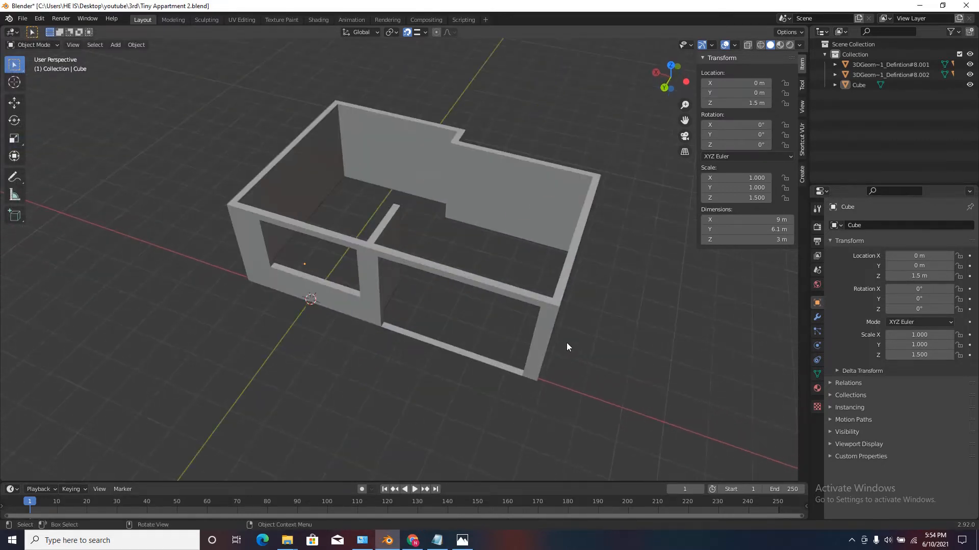
pyautogui.click(802, 173)
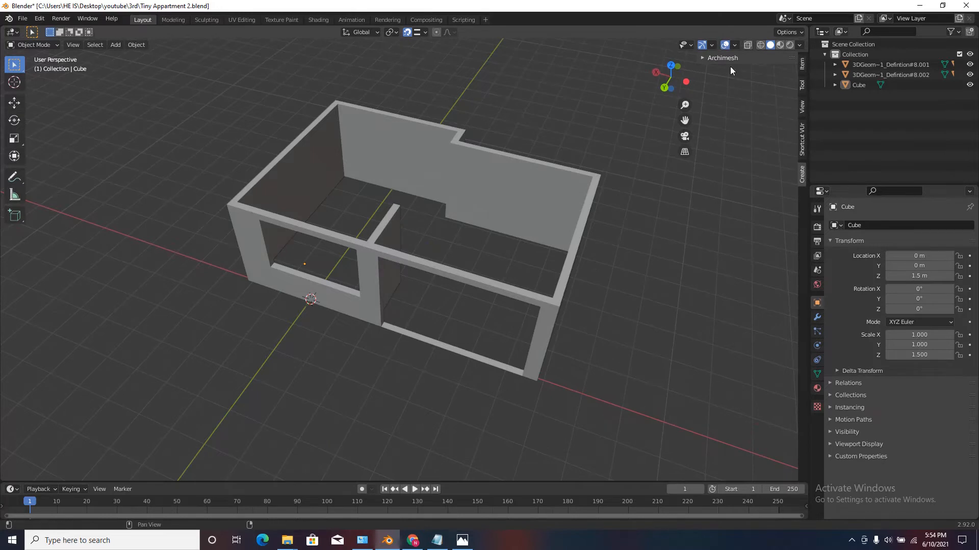
pyautogui.click(713, 58)
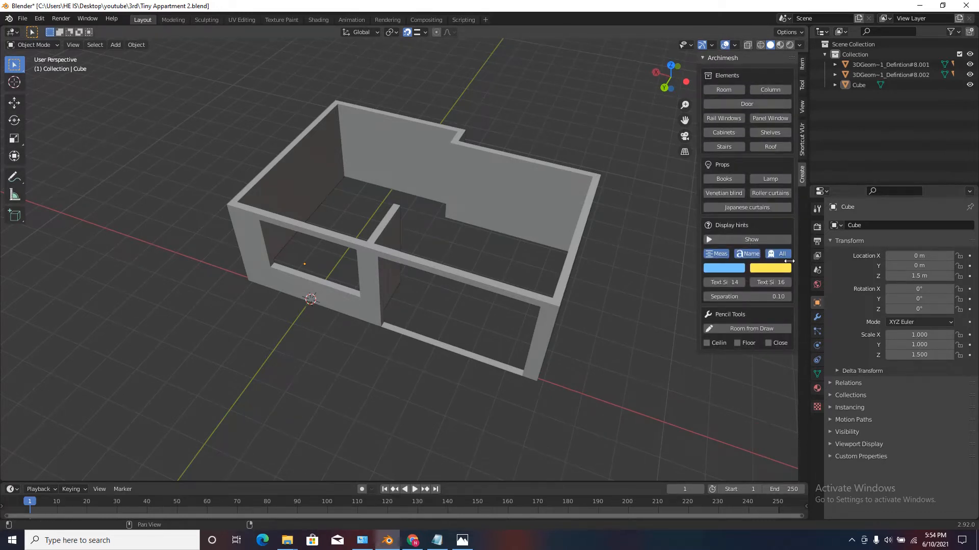
pyautogui.scroll(3, 323, 289)
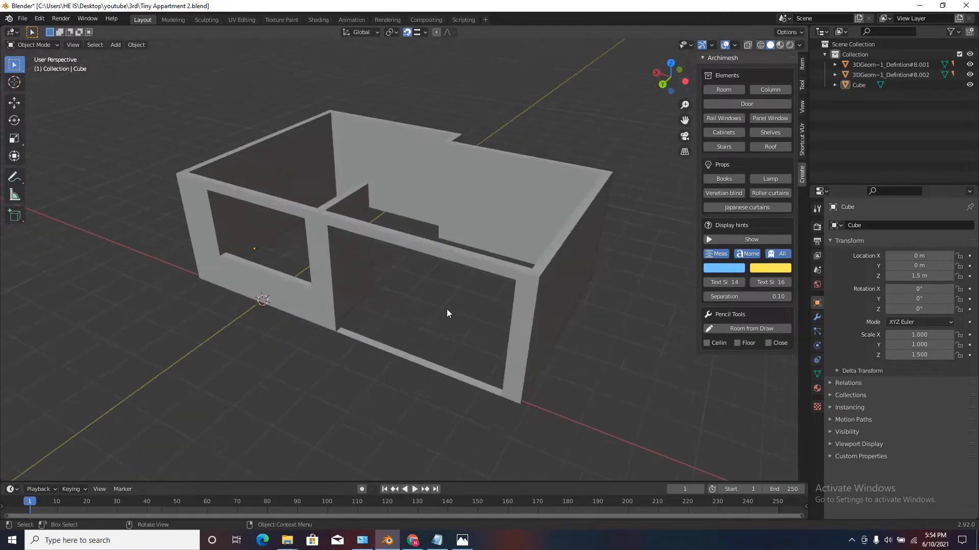
# In Edit Mode on the walls, select the bottom sill face of the large opening and snap the 3D cursor to it.
pyautogui.click(417, 361)
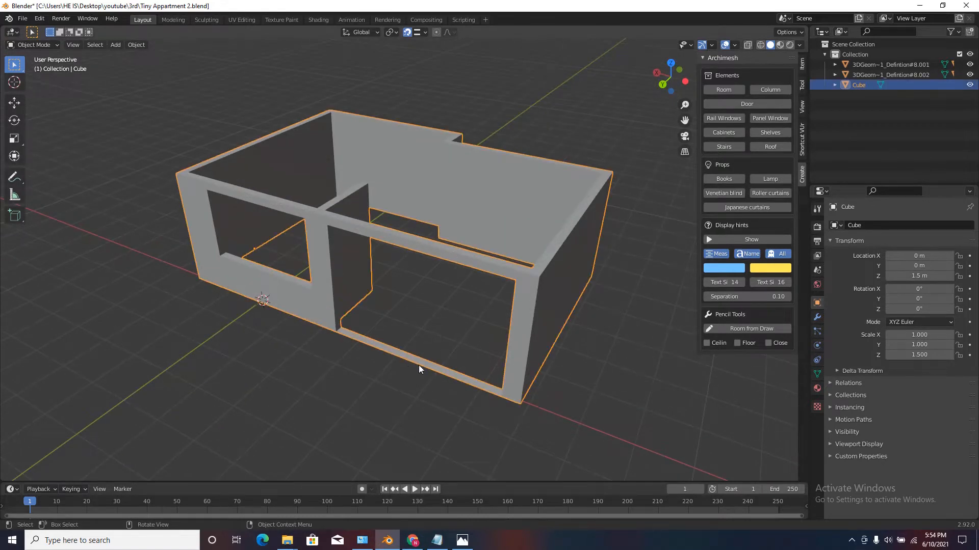
pyautogui.keyDown('shift'); pyautogui.moveTo(329, 223); pyautogui.dragTo(313, 196, button='middle'); pyautogui.keyUp('shift')
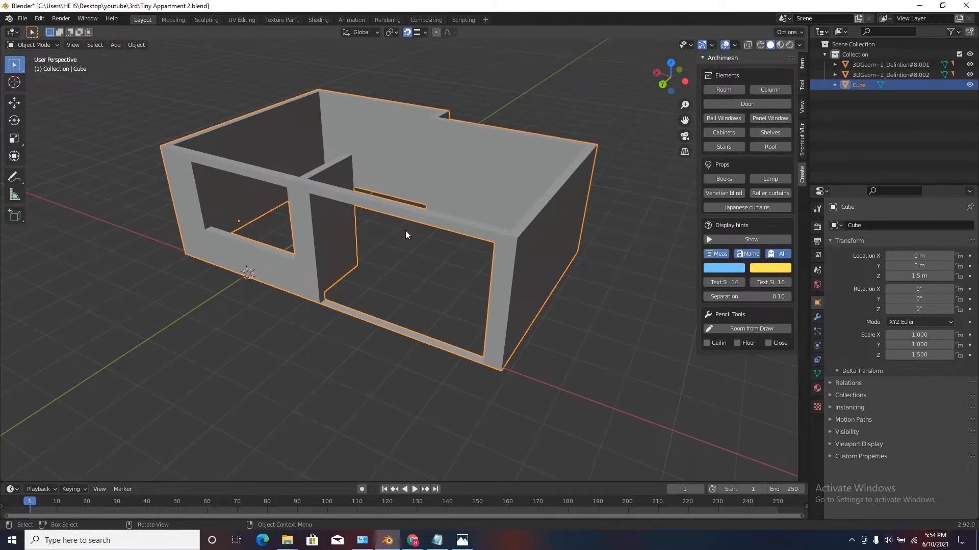
pyautogui.press('Tab')
pyautogui.scroll(1, 405, 233)
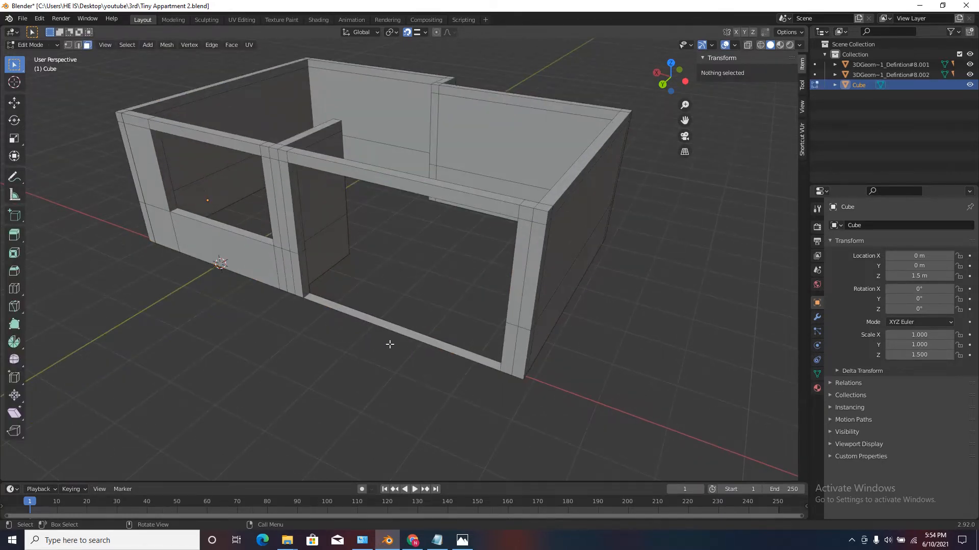
pyautogui.click(403, 329)
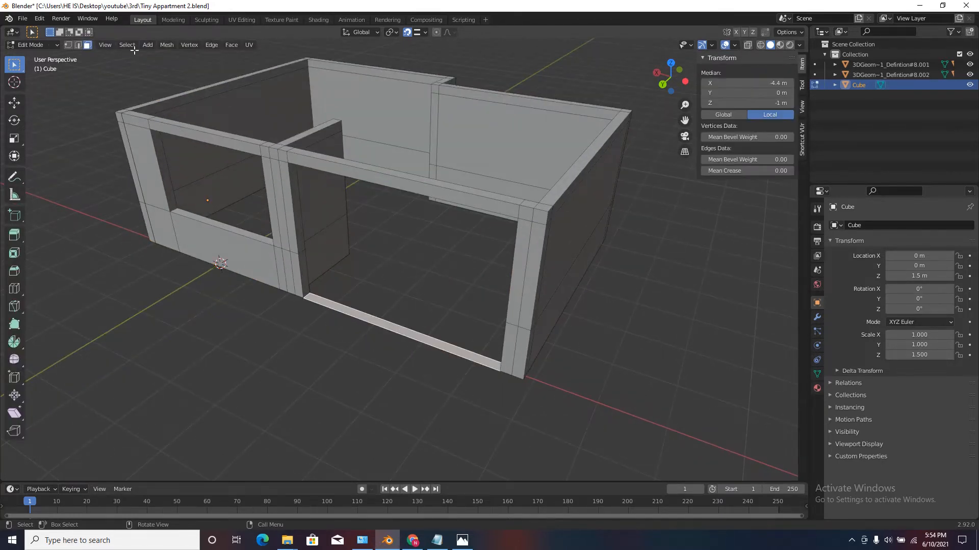
pyautogui.click(167, 45)
pyautogui.moveTo(194, 79)
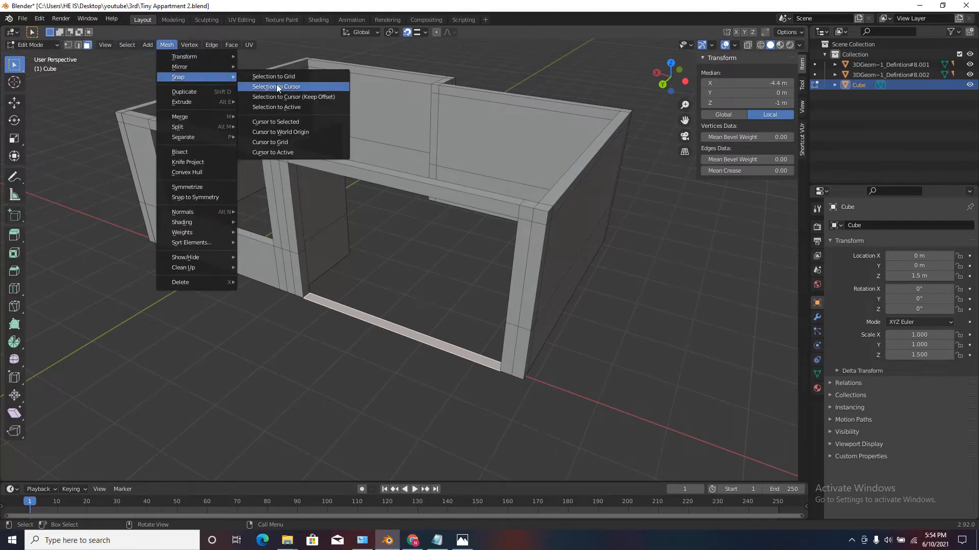
pyautogui.click(285, 122)
pyautogui.moveTo(393, 260); pyautogui.dragTo(428, 276, button='middle')
pyautogui.scroll(3, 424, 312)
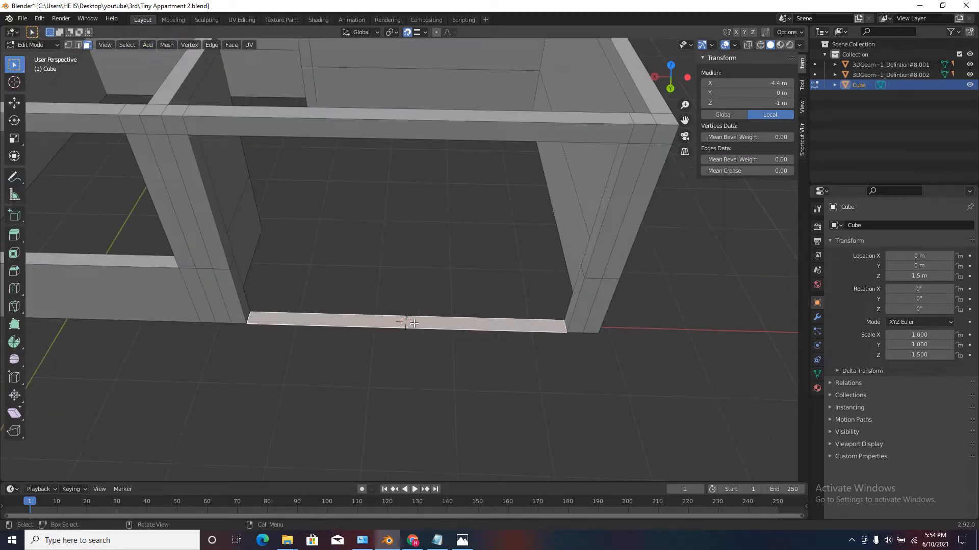
pyautogui.scroll(-4, 397, 334)
pyautogui.moveTo(397, 333); pyautogui.dragTo(369, 275, button='middle')
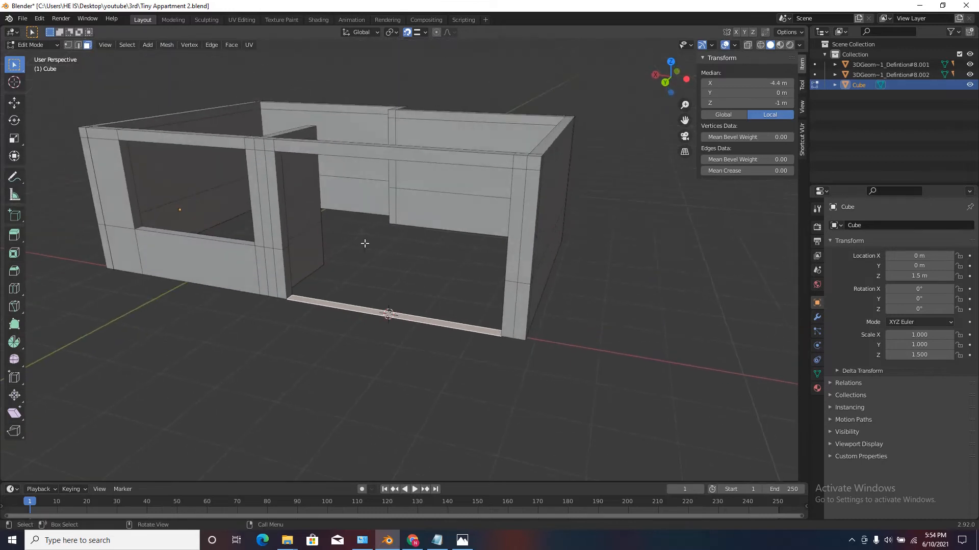
# Back in Object Mode, add an Archimesh Panel Window at the 3D cursor and inspect its position in the large opening.
pyautogui.press('Tab')
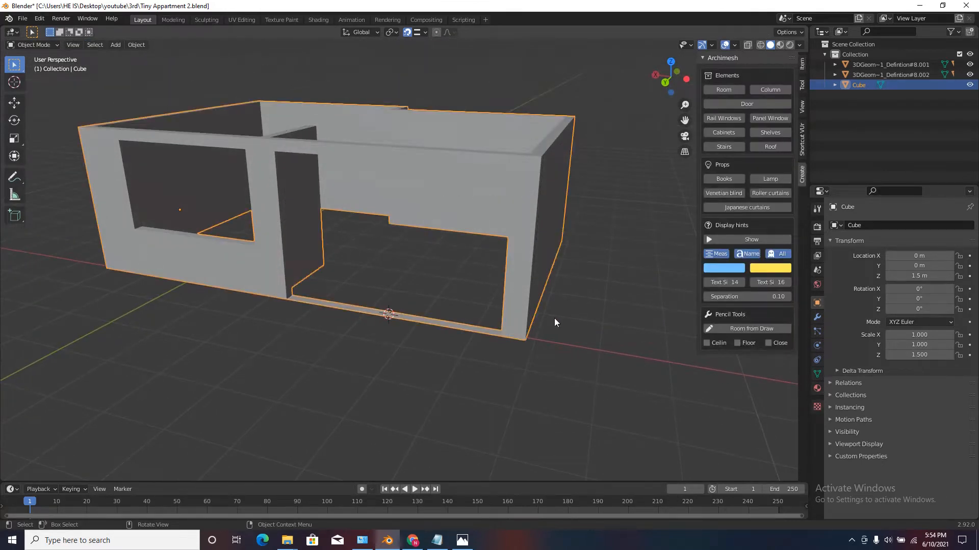
pyautogui.click(770, 119)
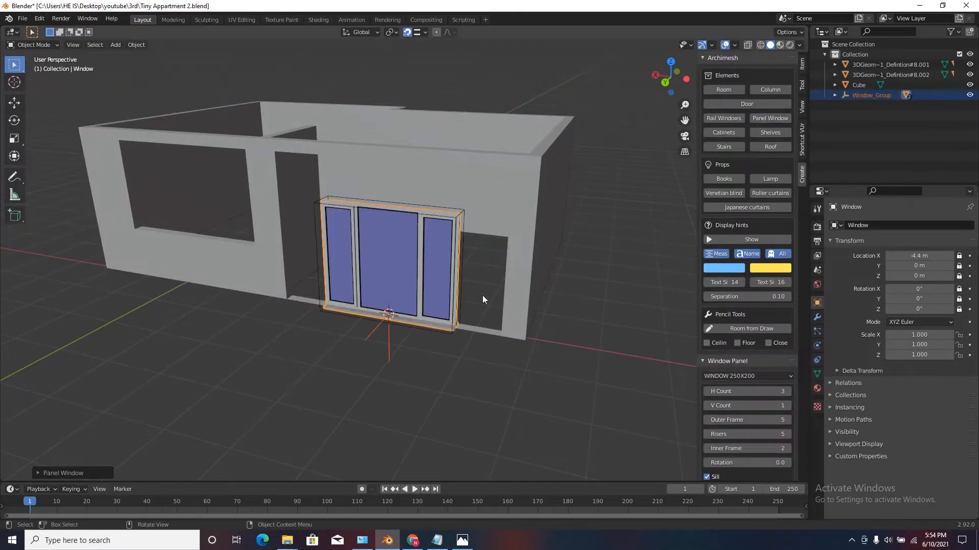
pyautogui.scroll(5, 482, 295)
pyautogui.scroll(-1, 458, 283)
pyautogui.moveTo(455, 285); pyautogui.dragTo(461, 274, button='middle')
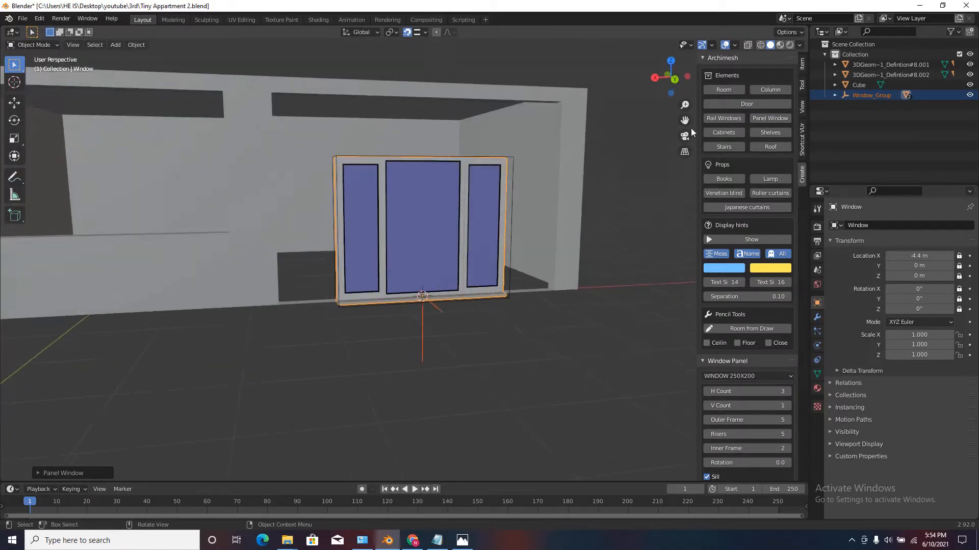
pyautogui.scroll(3, 461, 274)
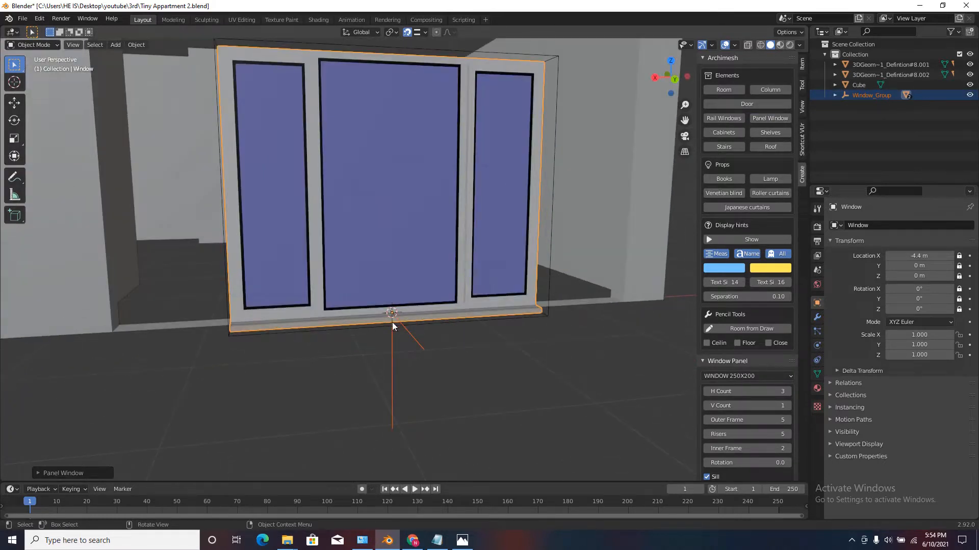
pyautogui.scroll(-2, 348, 289)
pyautogui.scroll(-4, 371, 289)
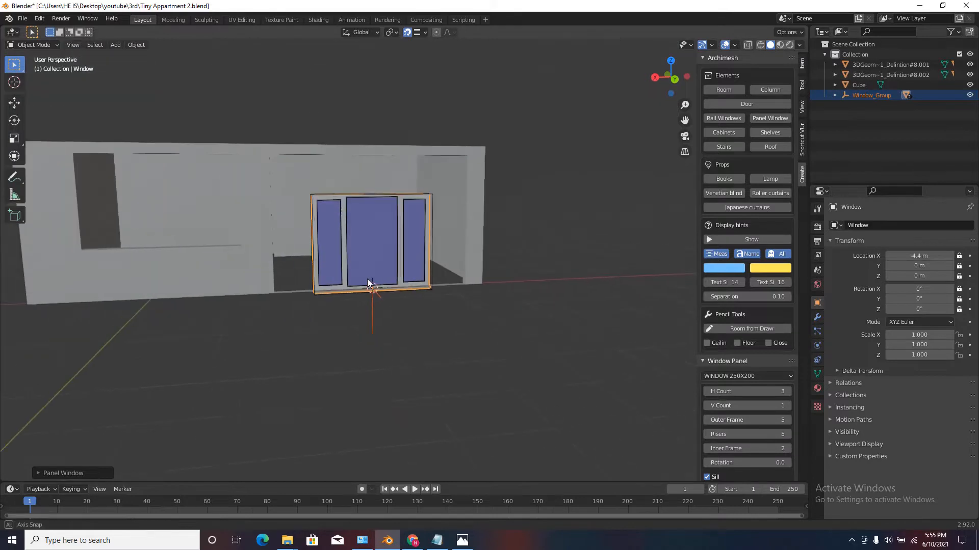
pyautogui.moveTo(367, 279); pyautogui.dragTo(332, 300, button='middle')
pyautogui.scroll(-5, 726, 396)
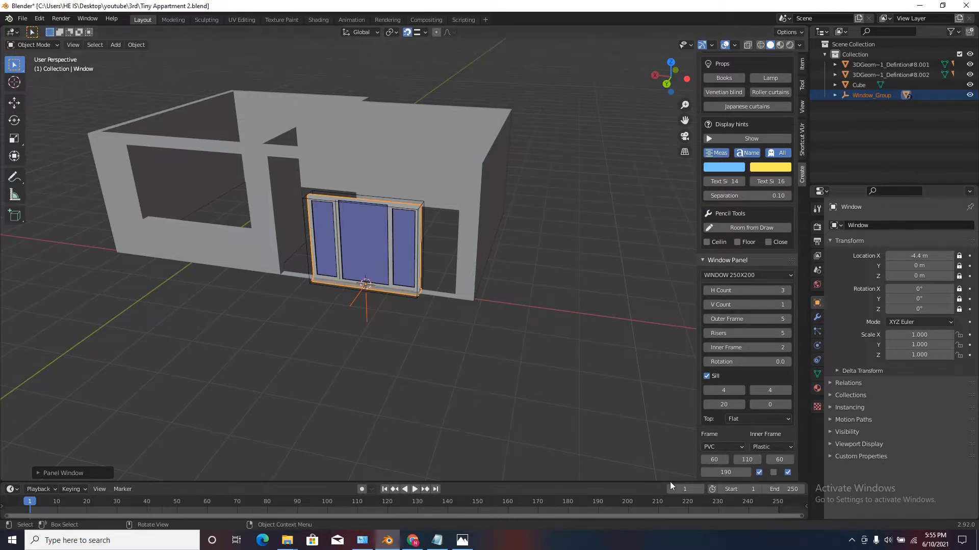
# Set the widths of the window's two outer panels to 90 each.
pyautogui.click(748, 460)
pyautogui.click(745, 472)
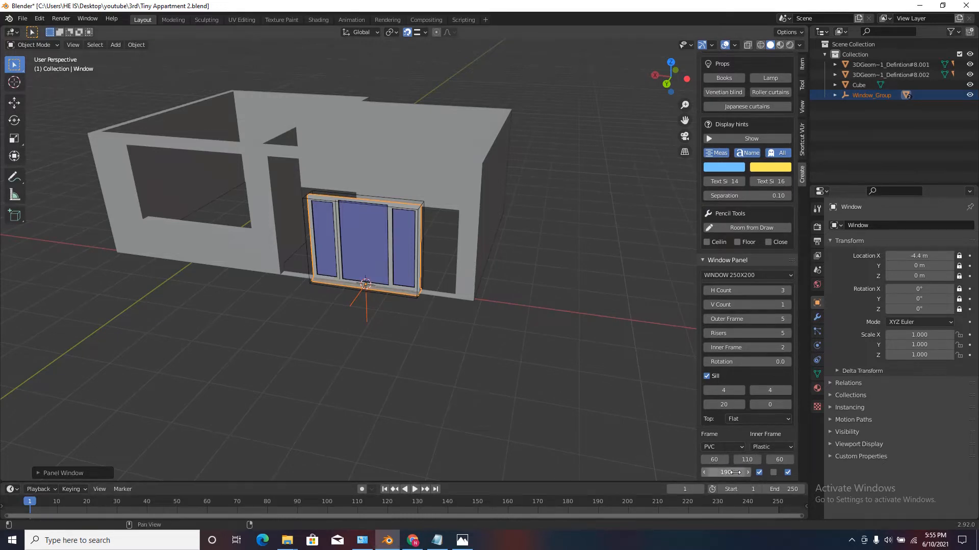
pyautogui.click(708, 460)
pyautogui.click(720, 462)
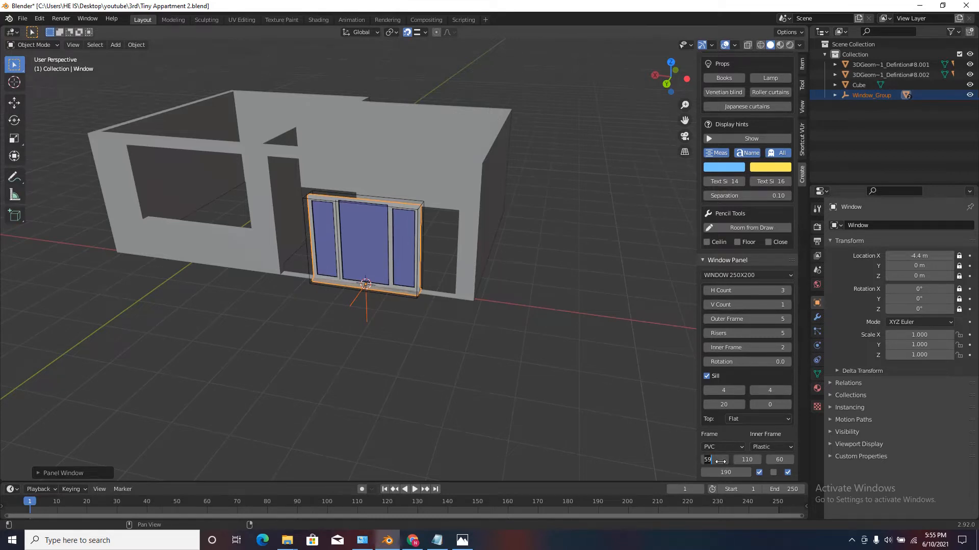
pyautogui.write('90')
pyautogui.press('Return')
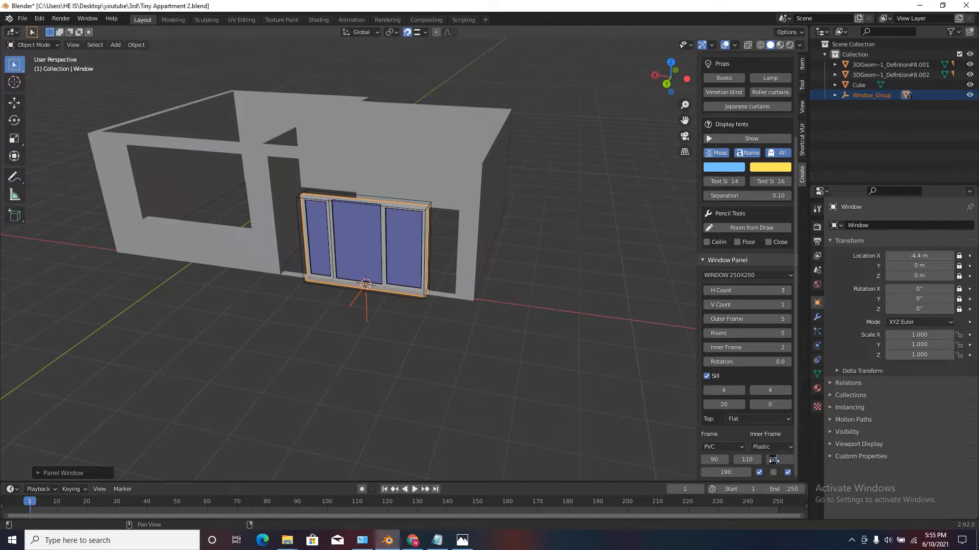
pyautogui.click(773, 460)
pyautogui.write('9')
pyautogui.press('Return')
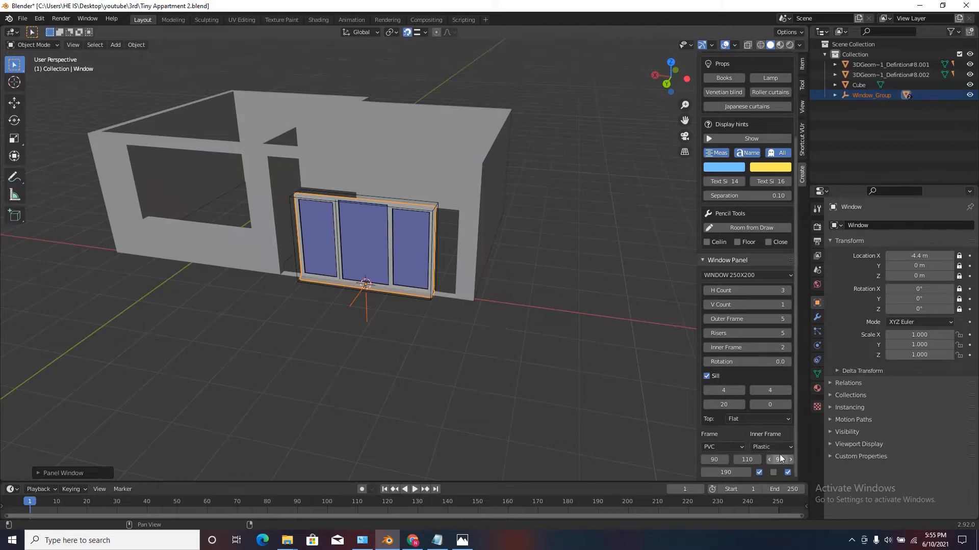
# Set the width of the window's middle panel to 150.
pyautogui.click(747, 461)
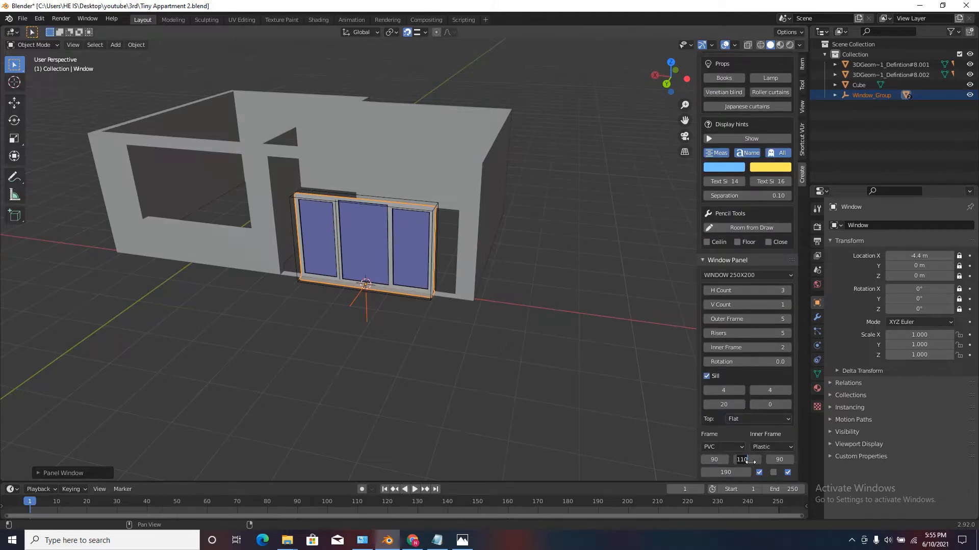
pyautogui.write('150')
pyautogui.press('Return')
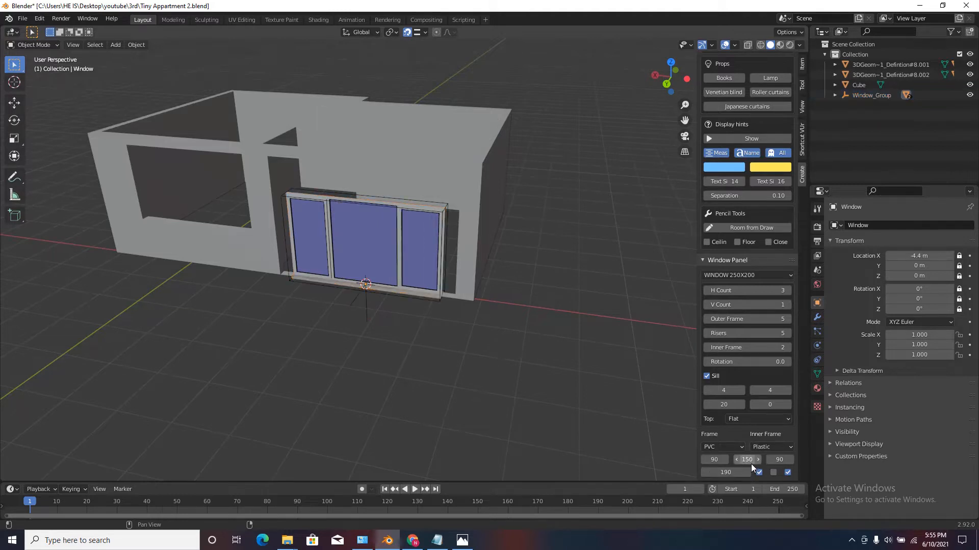
# Set the width of the window's middle panel to 180 and check how it fits the opening.
pyautogui.click(751, 463)
pyautogui.write('180')
pyautogui.press('Return')
pyautogui.scroll(2, 422, 290)
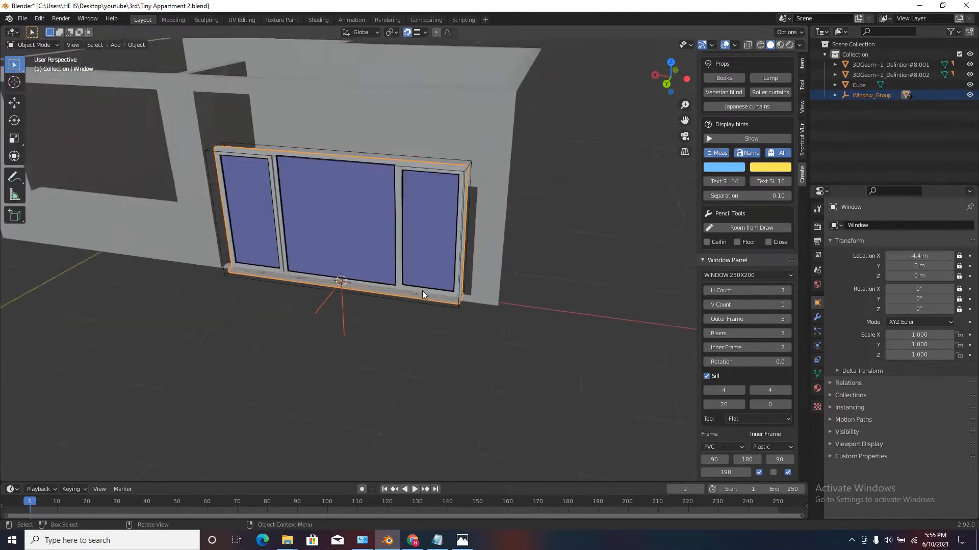
# Increase the width of the window's middle panel by 50 to 230 and check how it fits the large opening.
pyautogui.moveTo(422, 290); pyautogui.dragTo(375, 185, button='middle')
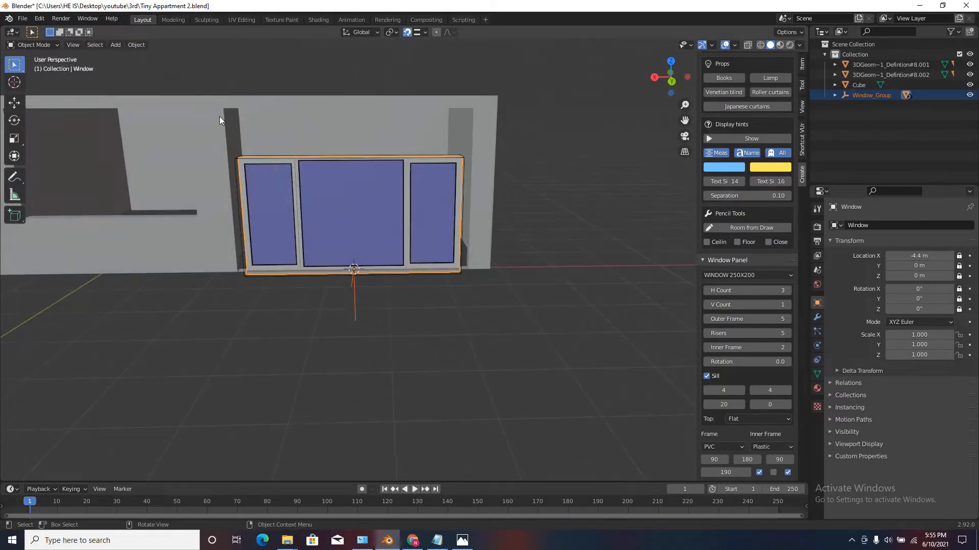
pyautogui.moveTo(387, 125); pyautogui.dragTo(458, 150, button='middle')
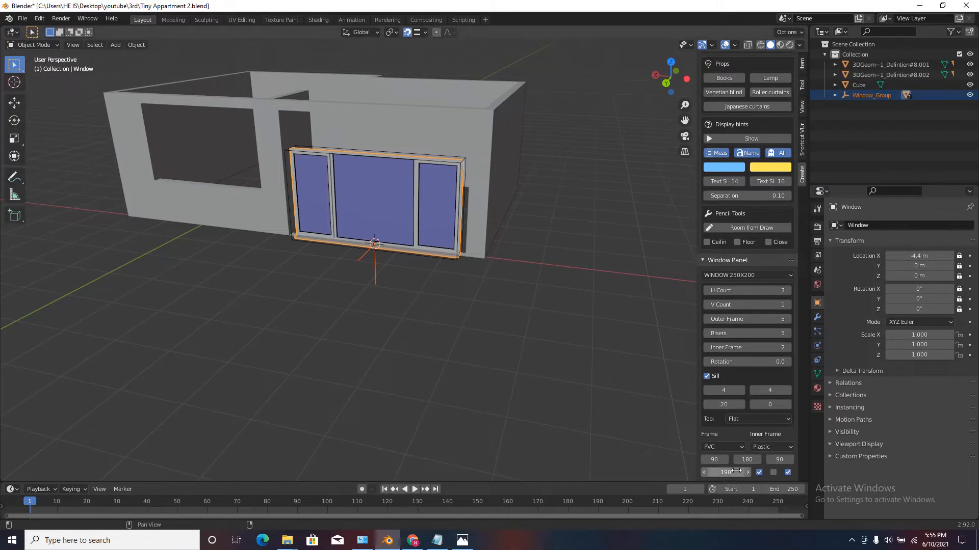
pyautogui.click(747, 459)
pyautogui.write('+50')
pyautogui.press('Return')
pyautogui.moveTo(650, 351); pyautogui.dragTo(341, 172, button='middle')
pyautogui.scroll(-3, 341, 172)
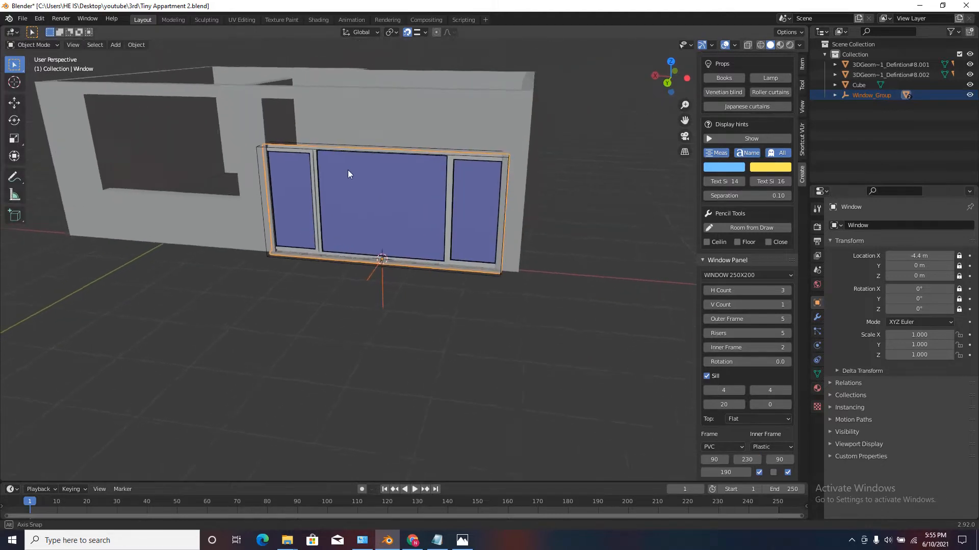
# Reduce the middle panel's width to 220 and check the frame against the edge of the opening.
pyautogui.click(748, 461)
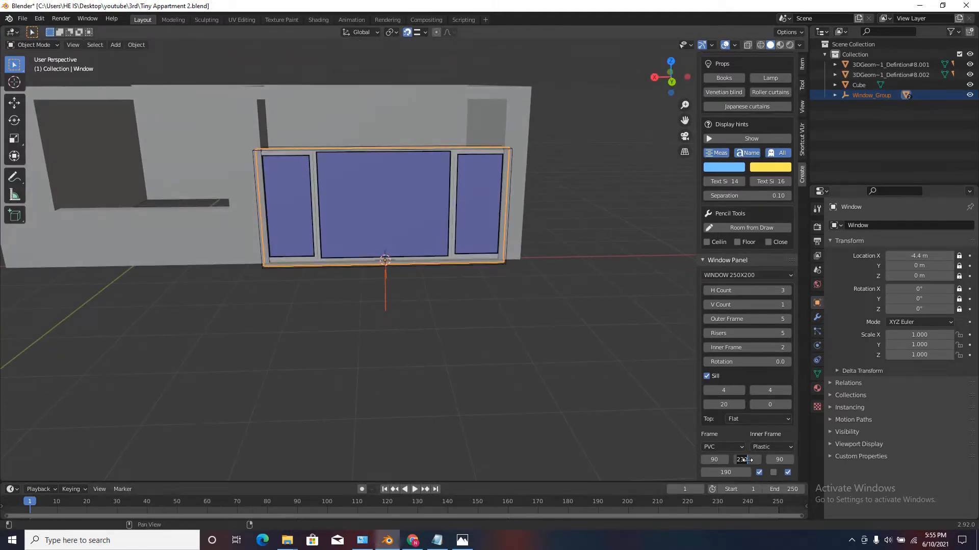
pyautogui.write('220')
pyautogui.press('Return')
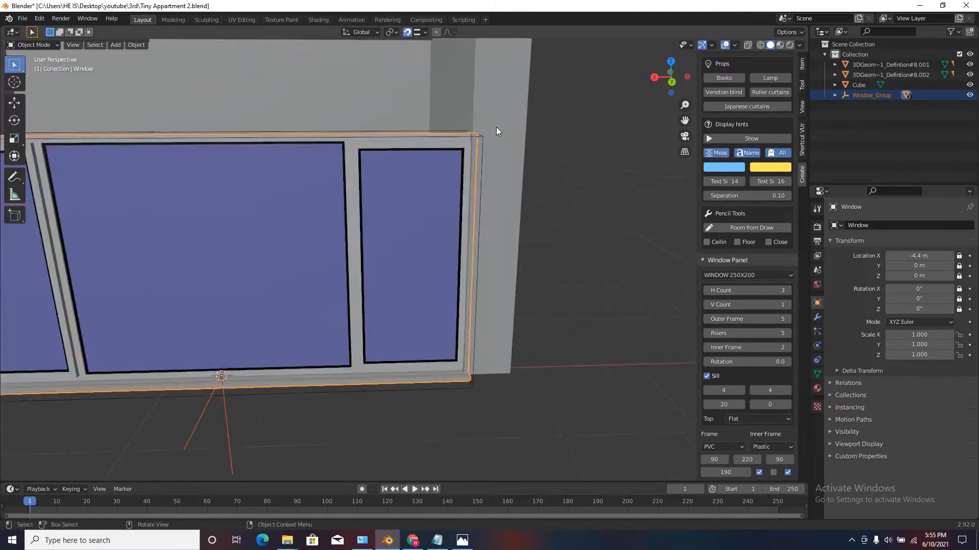
pyautogui.scroll(6, 497, 127)
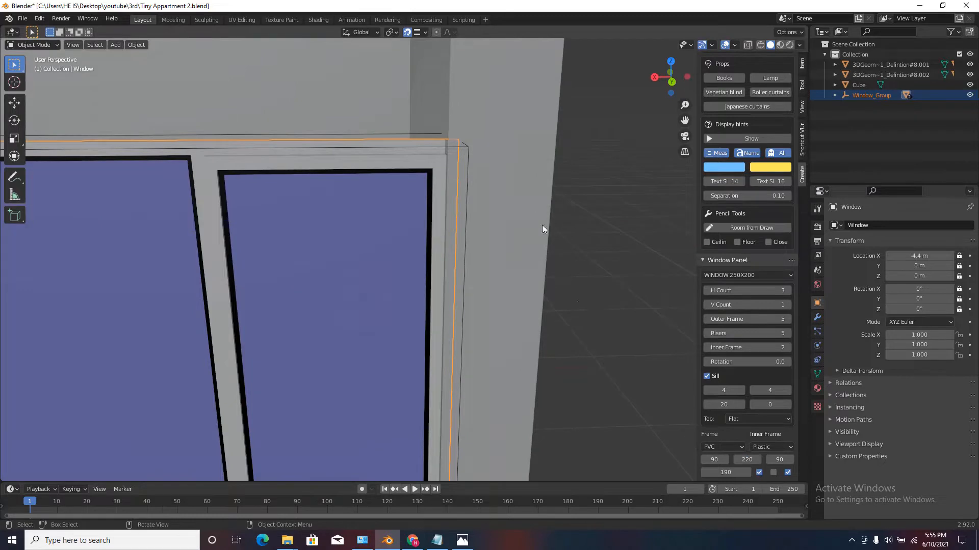
# Set the width of the window's middle panel to 210.
pyautogui.click(749, 460)
pyautogui.write('210')
pyautogui.press('Return')
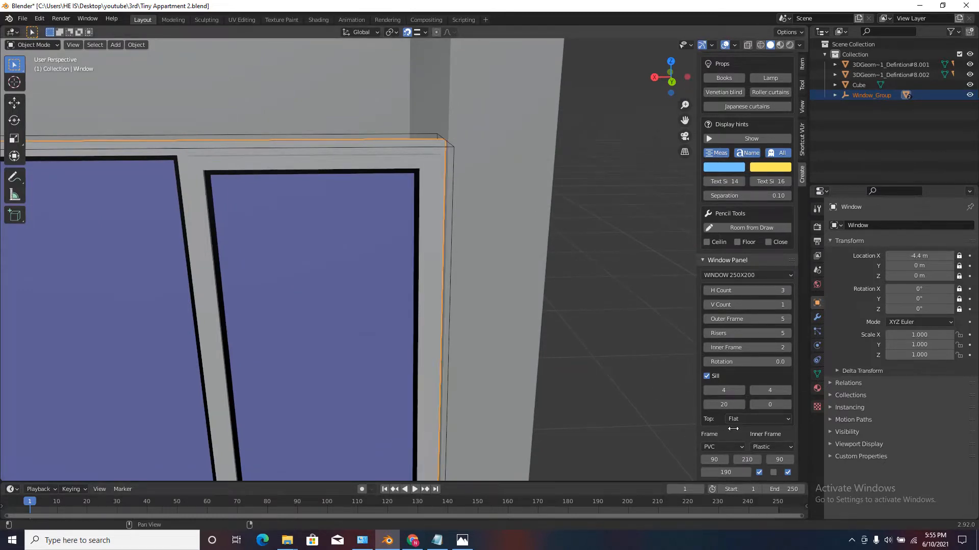
# Set the panel window's height to 280 and check its upper edge against the top of the opening.
pyautogui.scroll(-6, 445, 299)
pyautogui.moveTo(454, 286); pyautogui.dragTo(575, 461, button='middle')
pyautogui.click(726, 472)
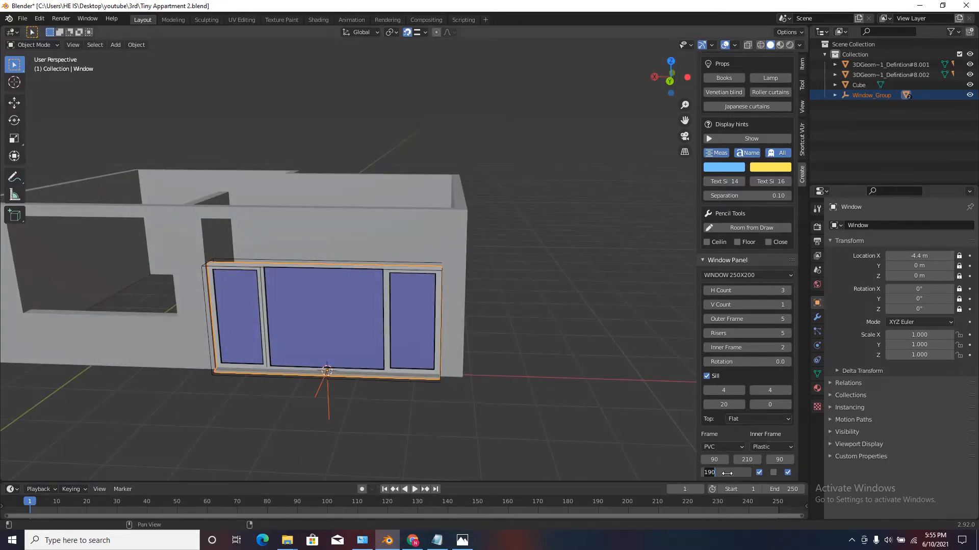
pyautogui.write('2.8')
pyautogui.press('Return')
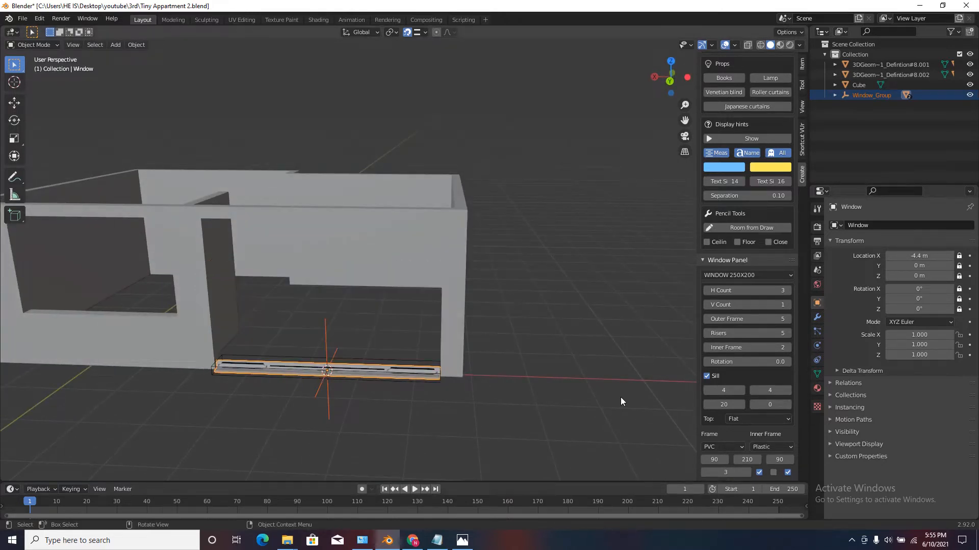
pyautogui.click(722, 476)
pyautogui.write('280')
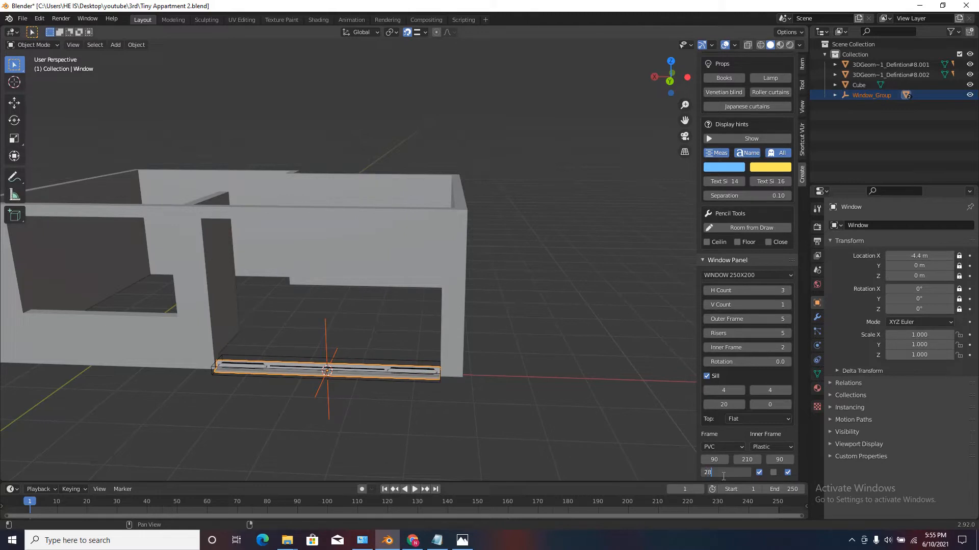
pyautogui.press('Return')
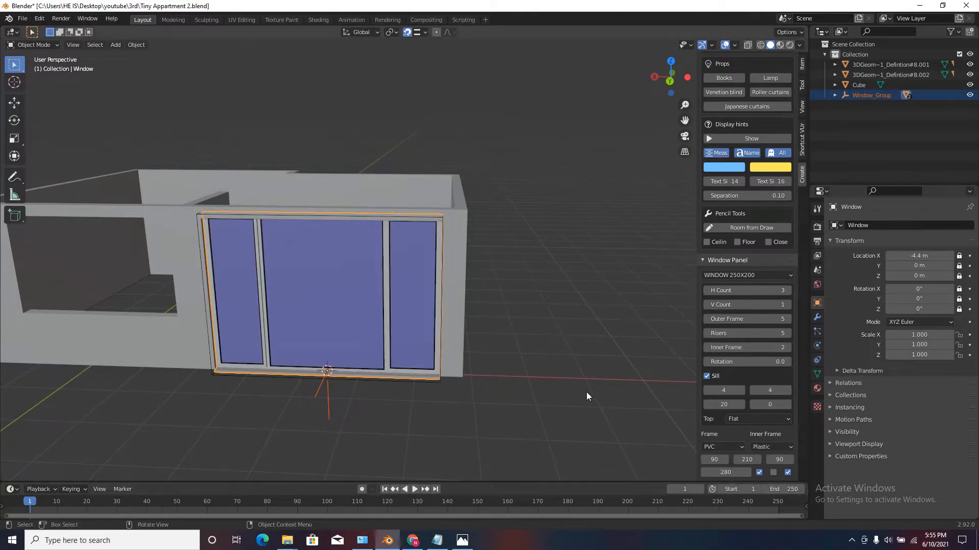
pyautogui.scroll(-3, 470, 262)
pyautogui.moveTo(470, 262); pyautogui.dragTo(476, 243, button='middle')
pyautogui.scroll(4, 303, 213)
pyautogui.scroll(2, 303, 217)
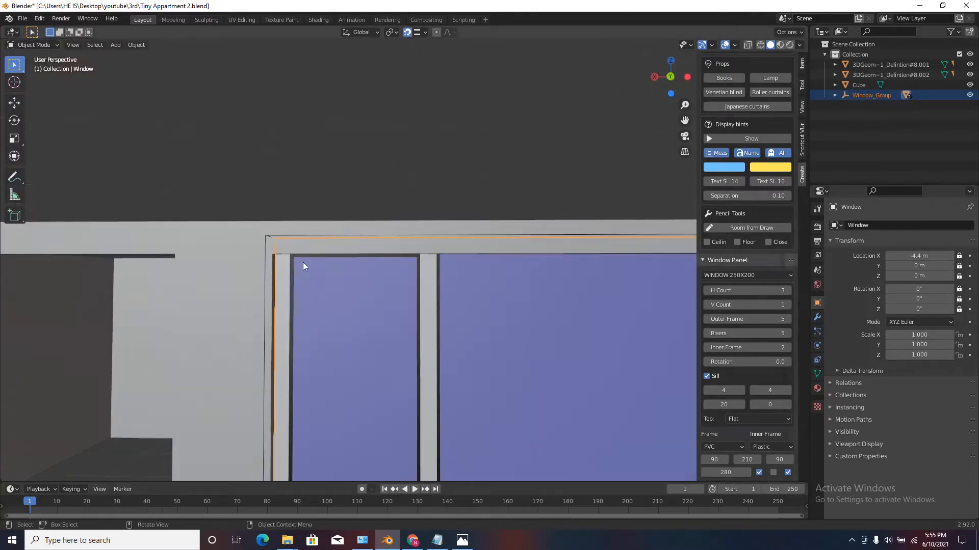
# Set the panel window's height to 270 and inspect its fit from inside and outside the apartment.
pyautogui.scroll(2, 304, 262)
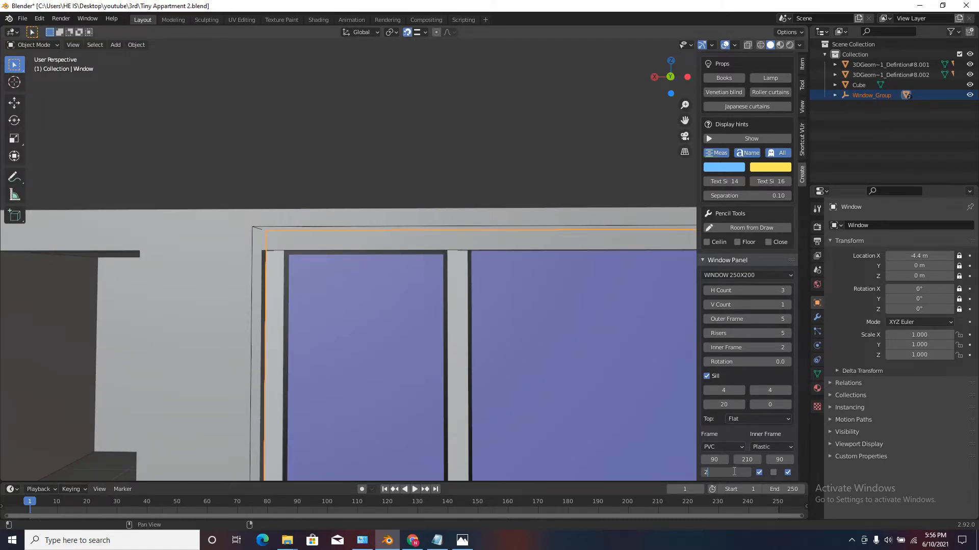
pyautogui.press('Return')
pyautogui.scroll(-6, 361, 275)
pyautogui.moveTo(361, 275); pyautogui.dragTo(231, 200, button='middle')
pyautogui.scroll(4, 403, 311)
pyautogui.scroll(2, 362, 323)
pyautogui.scroll(-2, 362, 323)
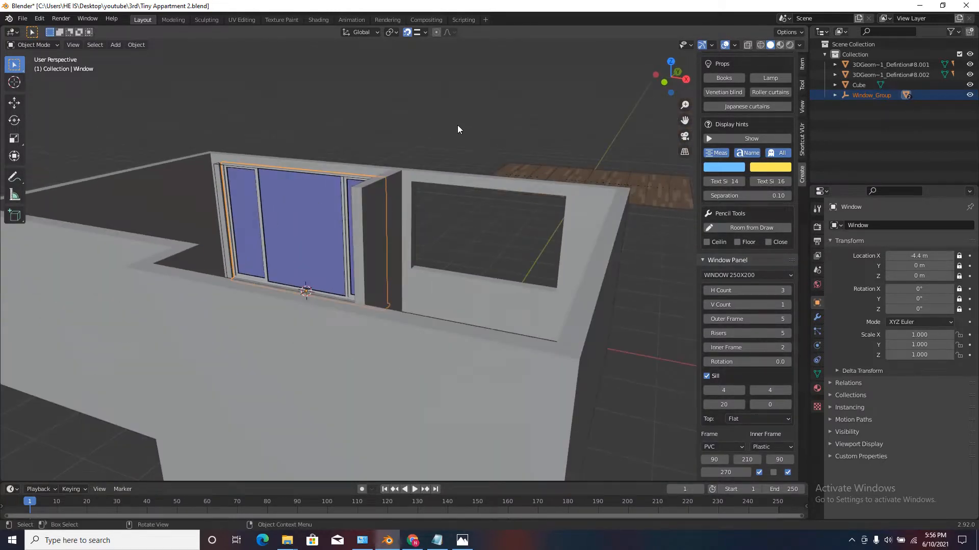
pyautogui.scroll(-3, 413, 141)
pyautogui.moveTo(369, 153); pyautogui.dragTo(605, 176, button='middle')
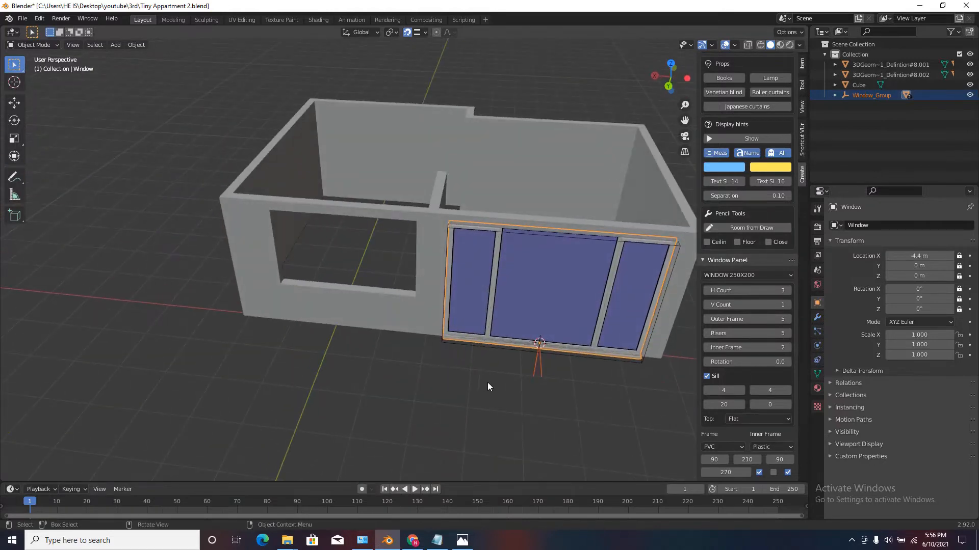
pyautogui.scroll(-5, 483, 286)
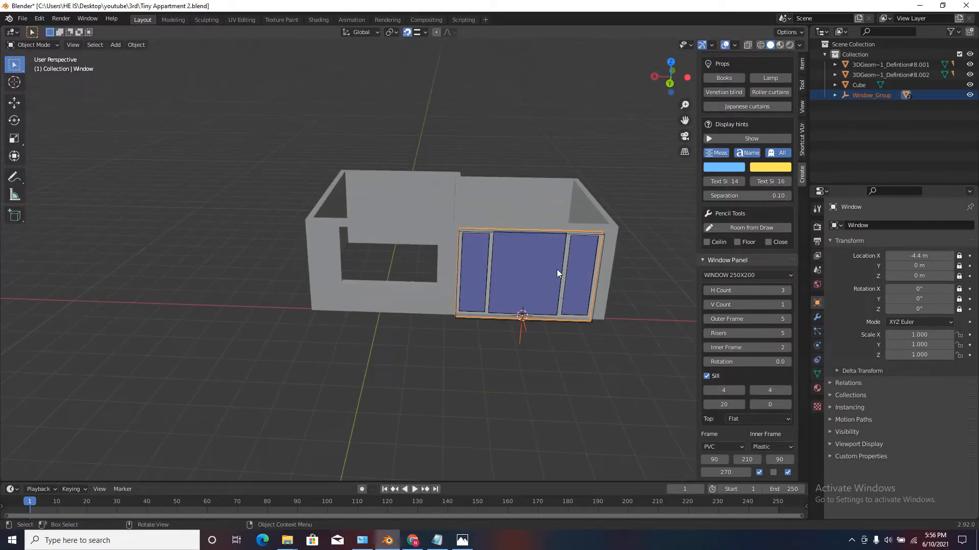
# In the wall mesh's Edit Mode, snap the 3D cursor to the smaller opening's bottom face, then return to Object Mode.
pyautogui.click(436, 302)
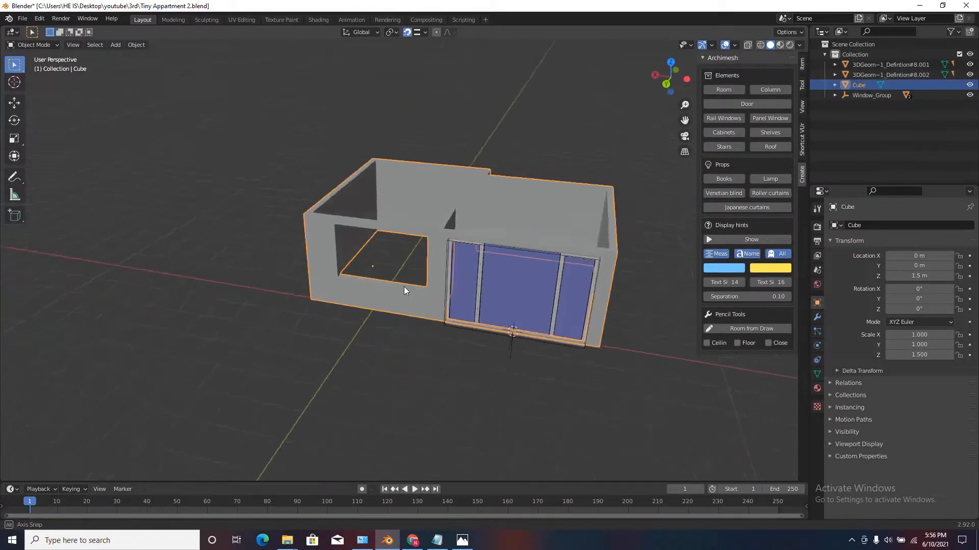
pyautogui.scroll(4, 362, 246)
pyautogui.press('Tab')
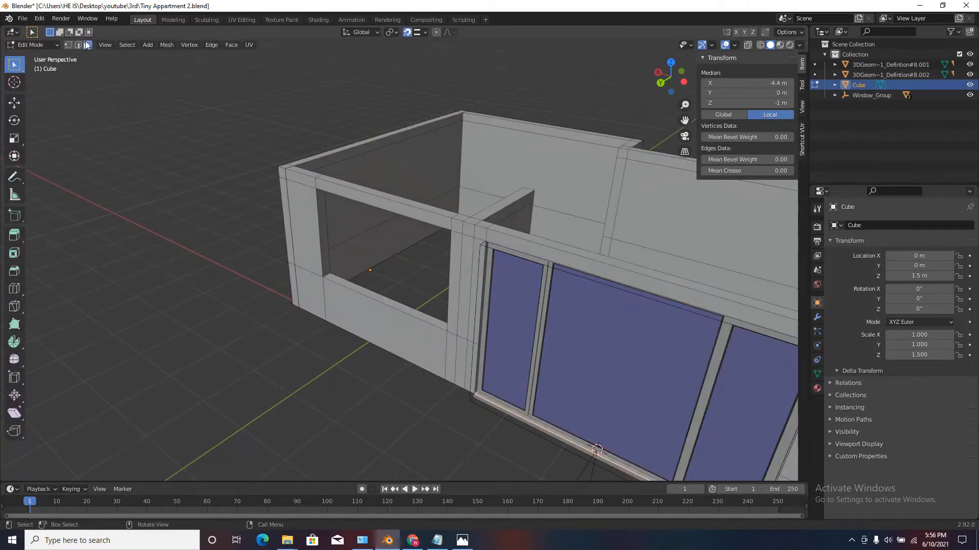
pyautogui.click(374, 296)
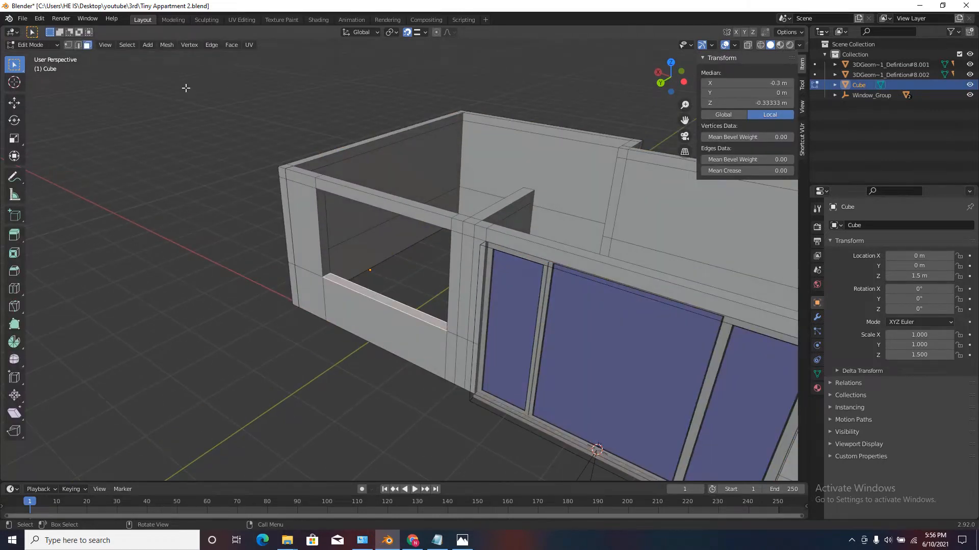
pyautogui.click(167, 45)
pyautogui.moveTo(179, 76)
pyautogui.click(263, 121)
pyautogui.scroll(1, 404, 283)
pyautogui.press('Tab')
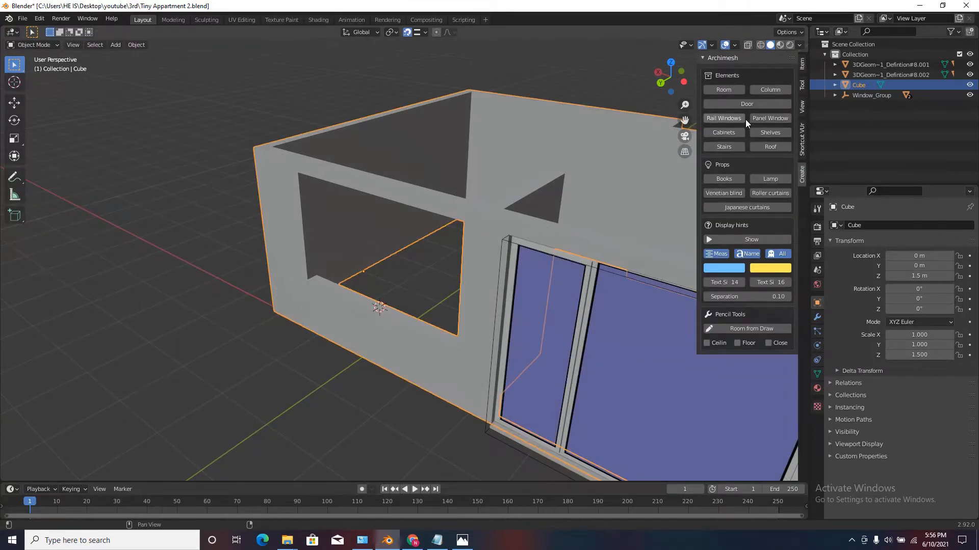
# Add an Archimesh Rail Window at the 3D cursor and inspect its position in the smaller opening.
pyautogui.click(723, 118)
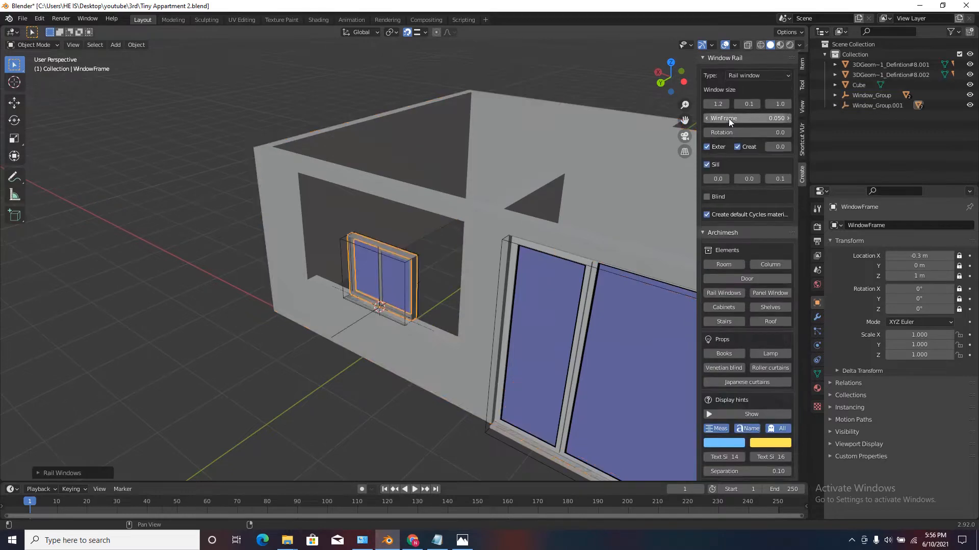
pyautogui.moveTo(343, 293)
pyautogui.mouseDown(button='middle')
pyautogui.moveTo(420, 262)
pyautogui.moveTo(473, 222)
pyautogui.moveTo(470, 255)
pyautogui.moveTo(359, 292)
pyautogui.moveTo(413, 261)
pyautogui.moveTo(448, 326)
pyautogui.mouseUp(button='middle')
pyautogui.scroll(-4, 470, 256)
pyautogui.scroll(3, 413, 261)
pyautogui.scroll(-3, 755, 447)
pyautogui.scroll(2, 754, 458)
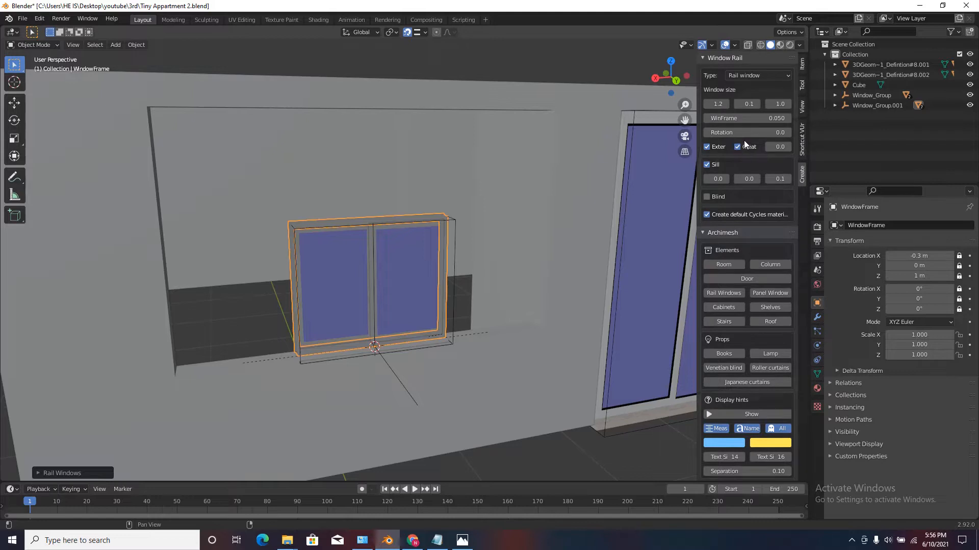
# Widen the rail window to 2.8 and adjust its side edge to meet the edge of the opening.
pyautogui.scroll(-6, 596, 174)
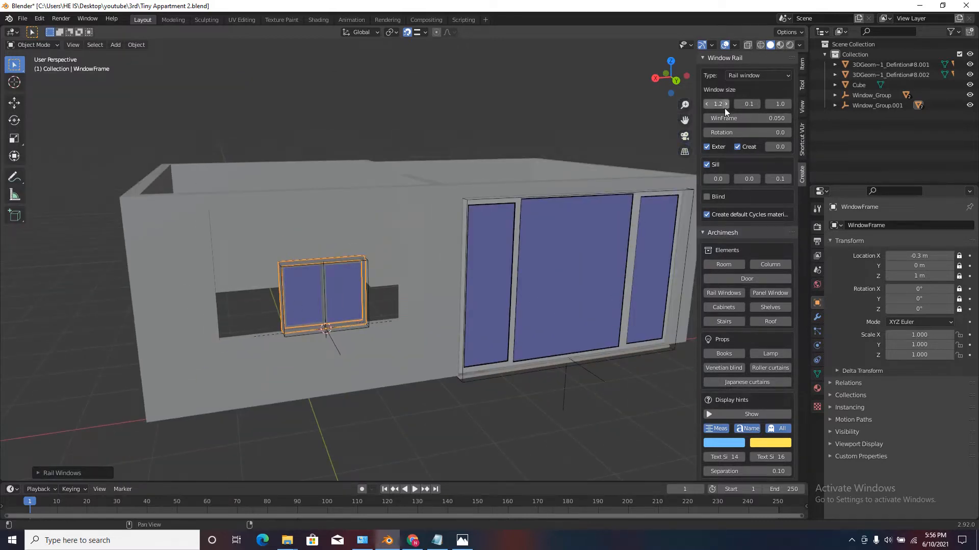
pyautogui.moveTo(724, 106)
pyautogui.mouseDown()
pyautogui.moveTo(740, 104)
pyautogui.moveTo(723, 104)
pyautogui.mouseUp()
pyautogui.moveTo(377, 321); pyautogui.dragTo(433, 324, button='middle')
pyautogui.scroll(2, 434, 325)
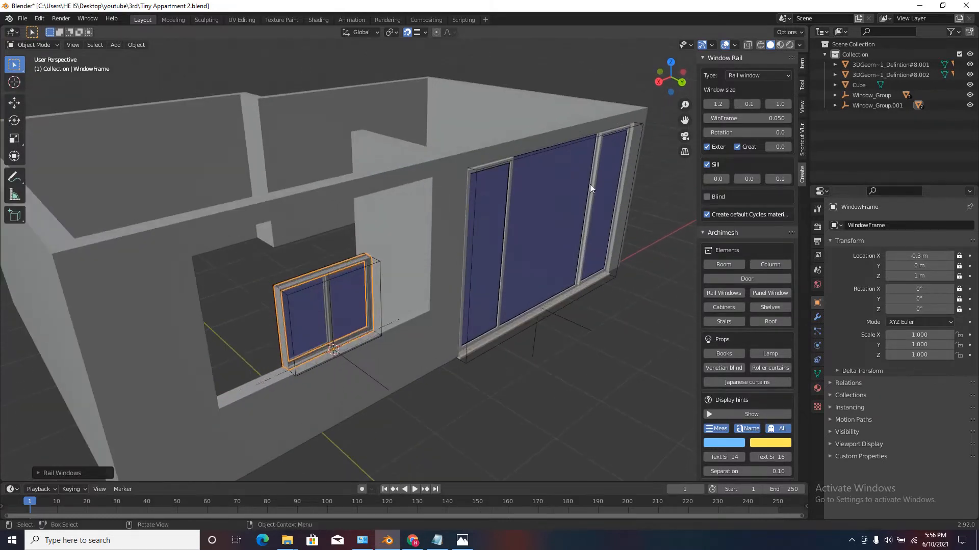
pyautogui.moveTo(419, 285); pyautogui.dragTo(658, 104, button='middle')
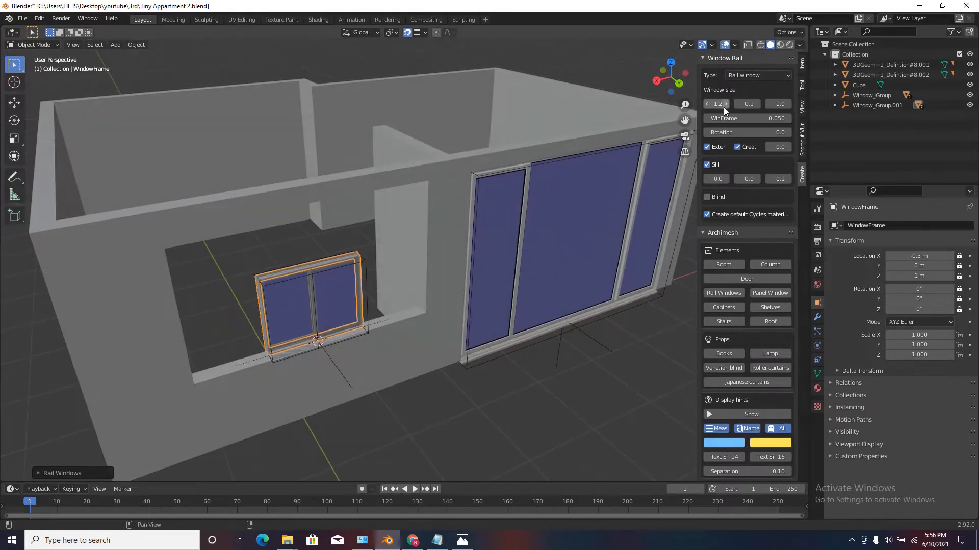
pyautogui.moveTo(724, 104)
pyautogui.mouseDown()
pyautogui.moveTo(918, 104)
pyautogui.moveTo(719, 101)
pyautogui.mouseUp()
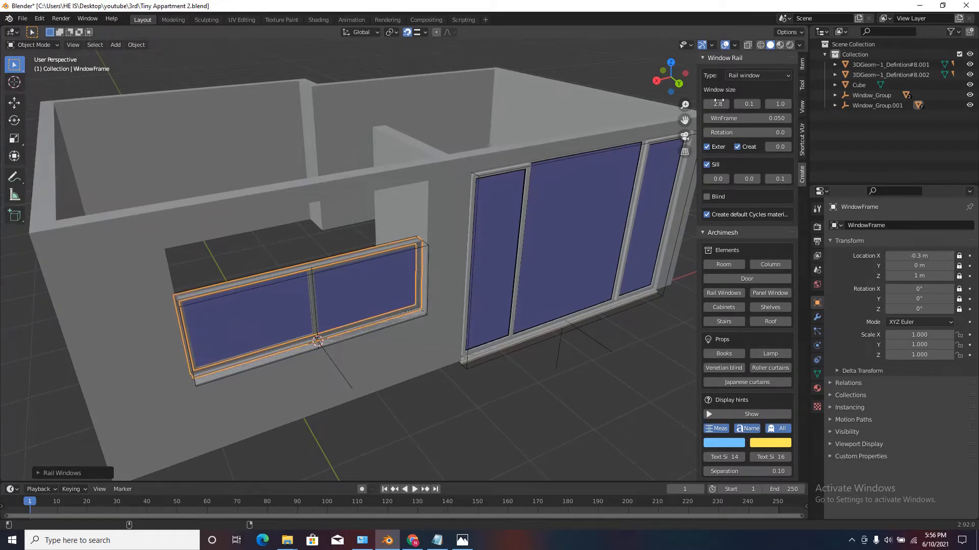
pyautogui.scroll(8, 417, 322)
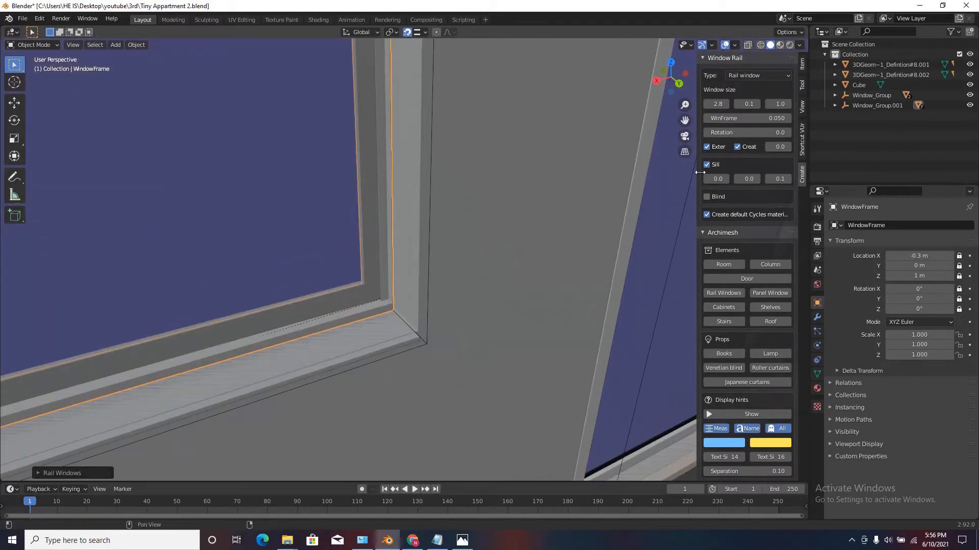
pyautogui.moveTo(714, 104); pyautogui.dragTo(716, 104)
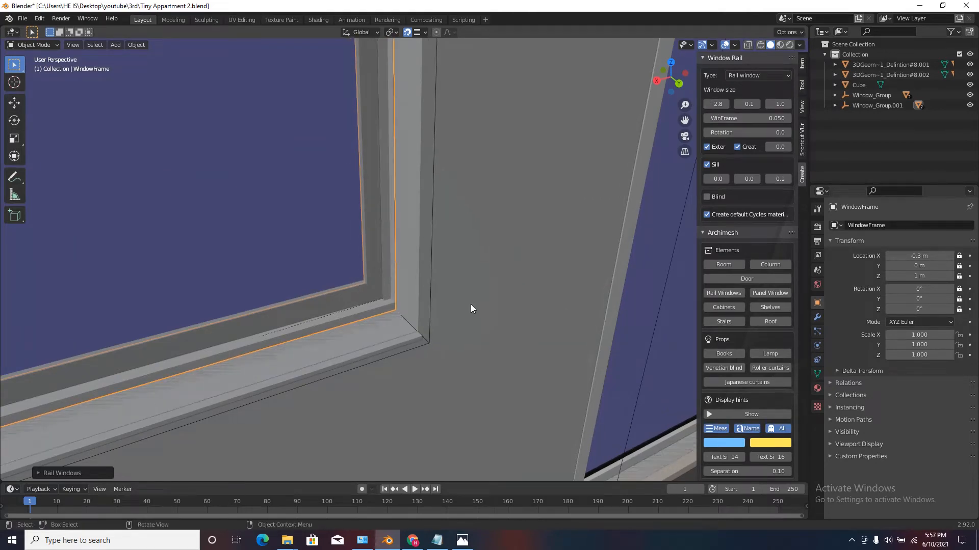
pyautogui.scroll(-8, 525, 302)
# Raise the rail window's height to 1.8 to fill the smaller opening up to its top edge.
pyautogui.moveTo(527, 301); pyautogui.dragTo(499, 279, button='middle')
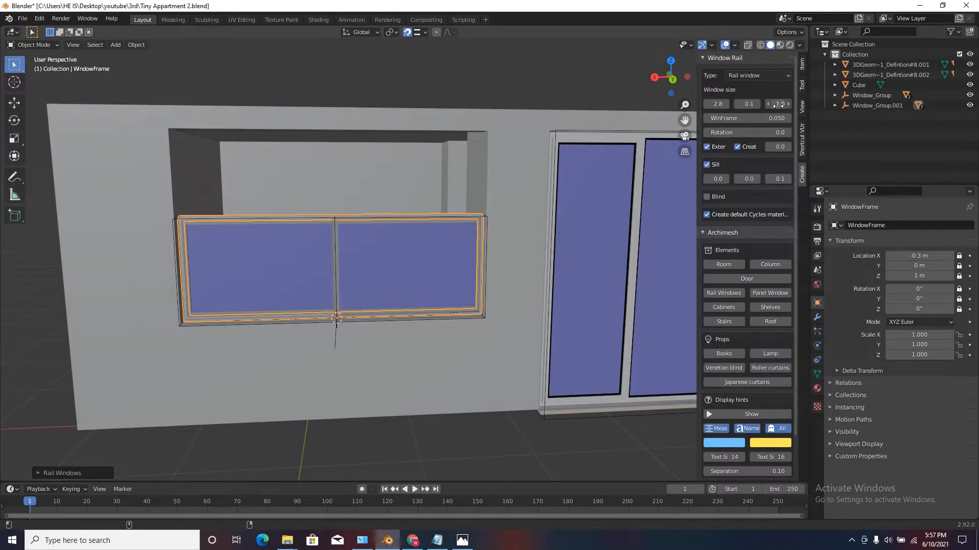
pyautogui.moveTo(778, 104); pyautogui.dragTo(917, 89)
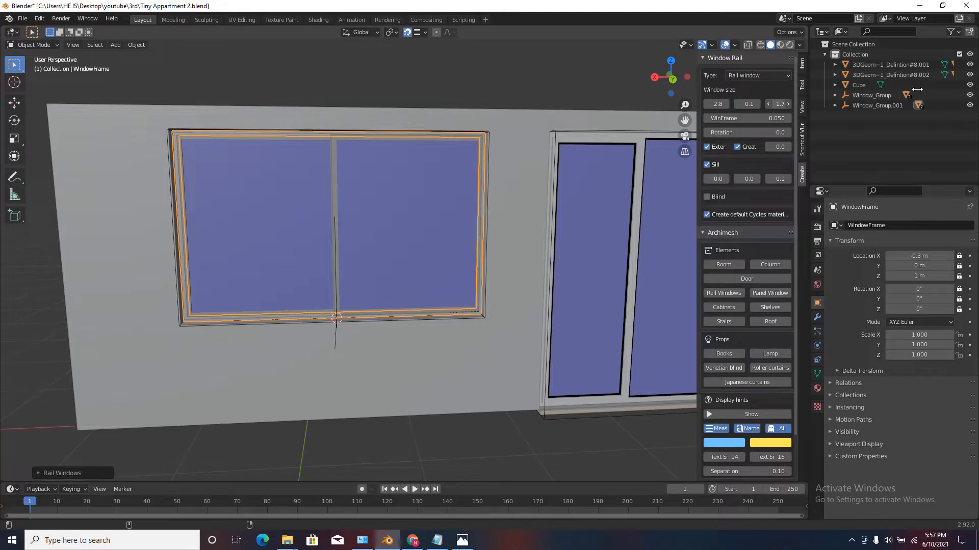
pyautogui.scroll(5, 464, 118)
pyautogui.scroll(2, 479, 134)
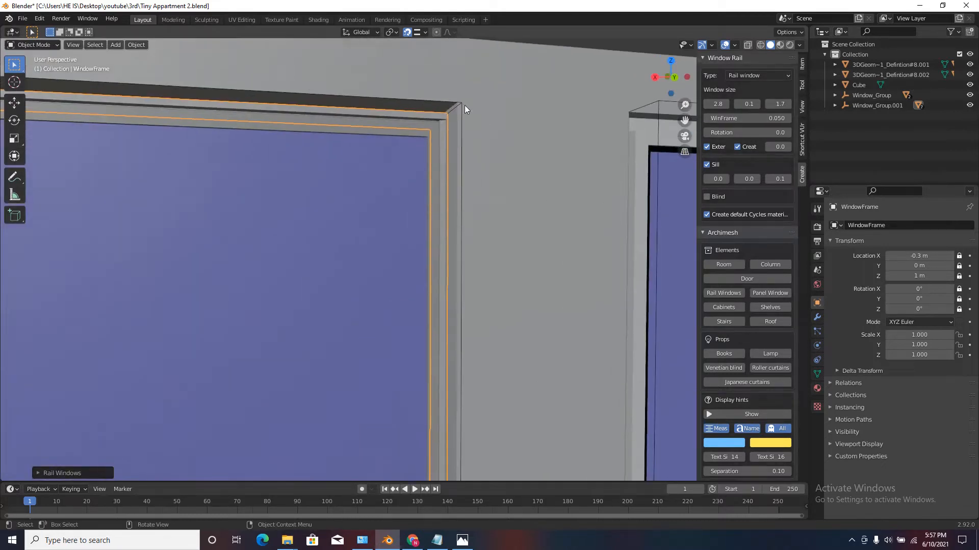
pyautogui.scroll(2, 462, 114)
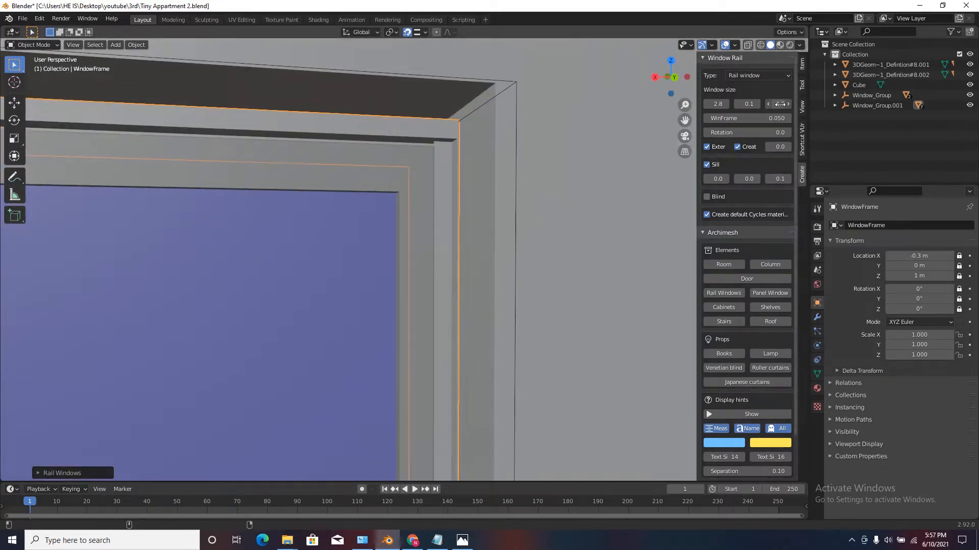
pyautogui.moveTo(780, 104); pyautogui.dragTo(779, 104)
pyautogui.scroll(-4, 497, 173)
pyautogui.scroll(-8, 470, 169)
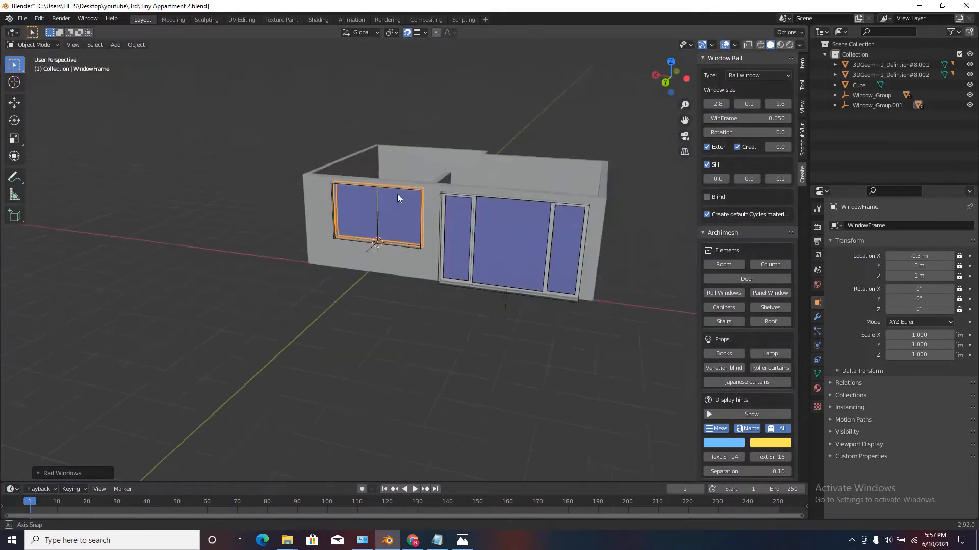
# Examine both fitted windows from outside and inside the apartment.
pyautogui.moveTo(396, 194); pyautogui.dragTo(224, 218, button='middle')
pyautogui.scroll(2, 286, 240)
pyautogui.moveTo(264, 288); pyautogui.dragTo(337, 281, button='middle')
pyautogui.scroll(-6, 433, 121)
pyautogui.scroll(4, 429, 121)
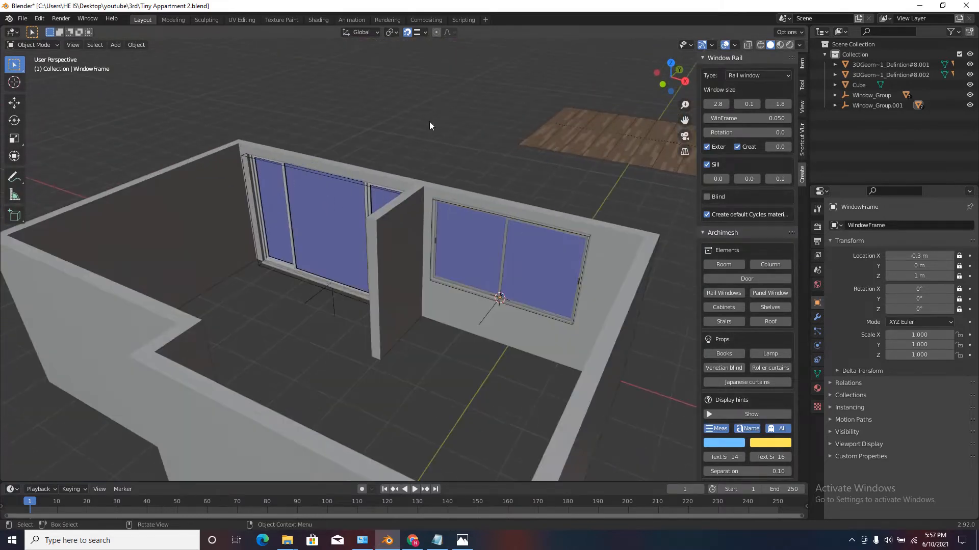
pyautogui.scroll(-2, 380, 153)
pyautogui.moveTo(381, 153); pyautogui.dragTo(452, 162, button='middle')
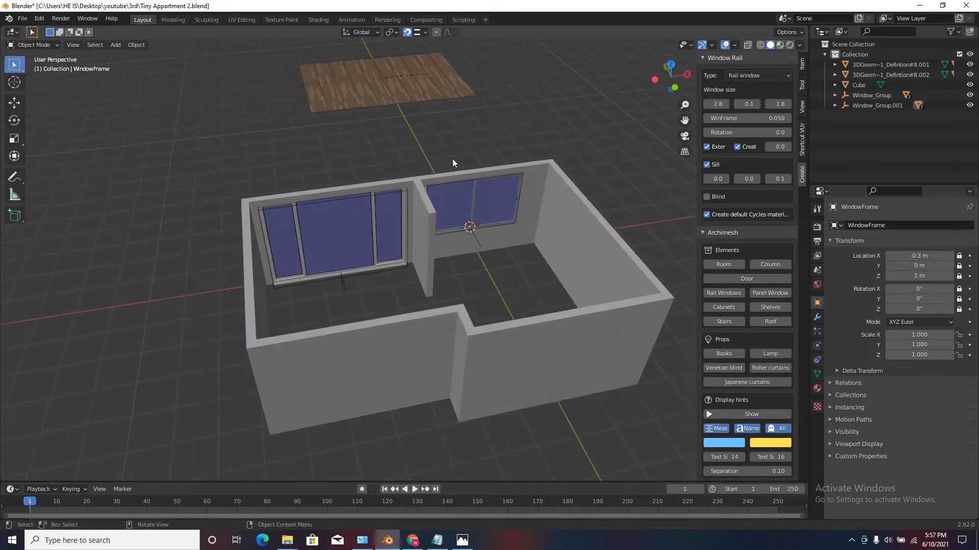
# Select the apartment walls together with both fitted windows, and show the scene from directly above.
pyautogui.scroll(2, 350, 244)
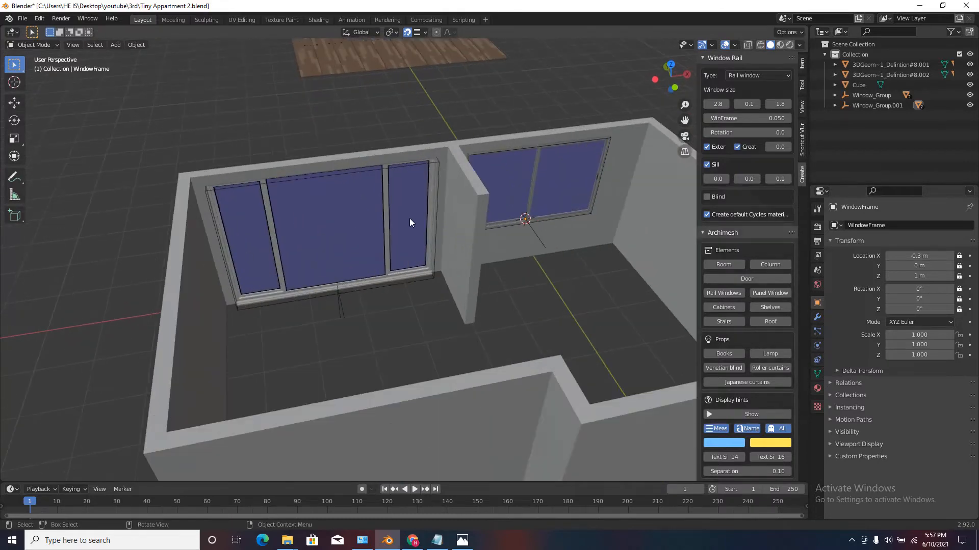
pyautogui.scroll(-4, 359, 216)
pyautogui.moveTo(316, 219); pyautogui.dragTo(175, 222, button='middle')
pyautogui.moveTo(201, 258); pyautogui.dragTo(314, 266, button='middle')
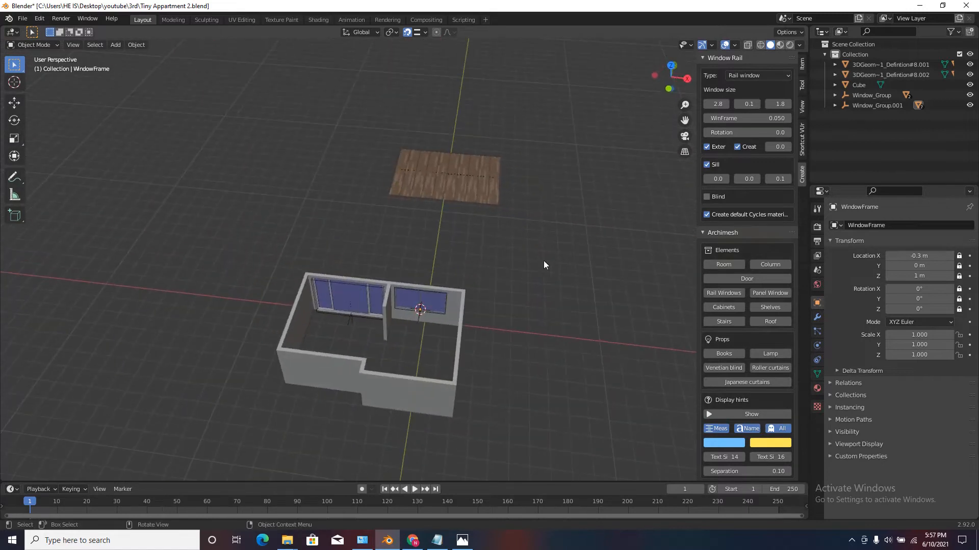
pyautogui.moveTo(548, 258); pyautogui.dragTo(197, 414)
pyautogui.click(672, 66)
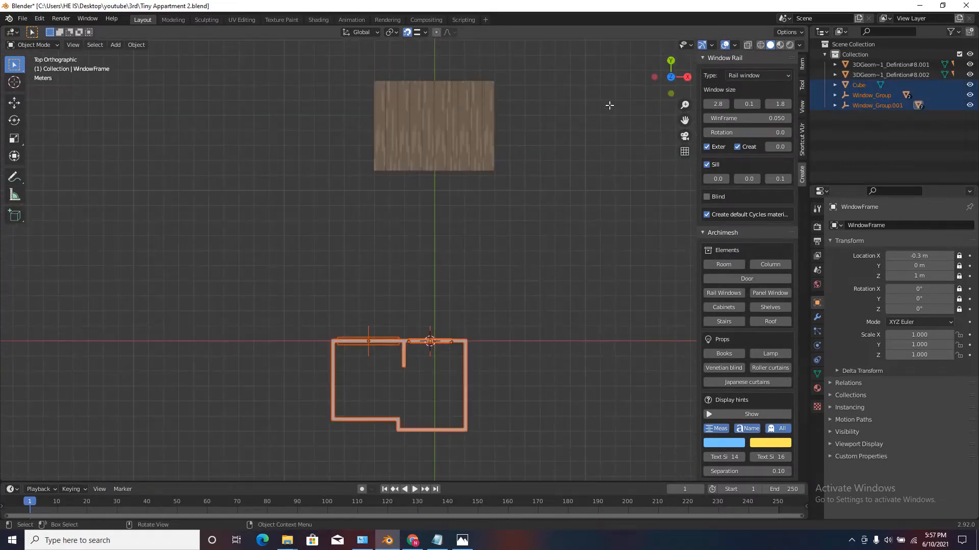
pyautogui.scroll(-5, 447, 357)
pyautogui.press('g')
pyautogui.click(463, 220)
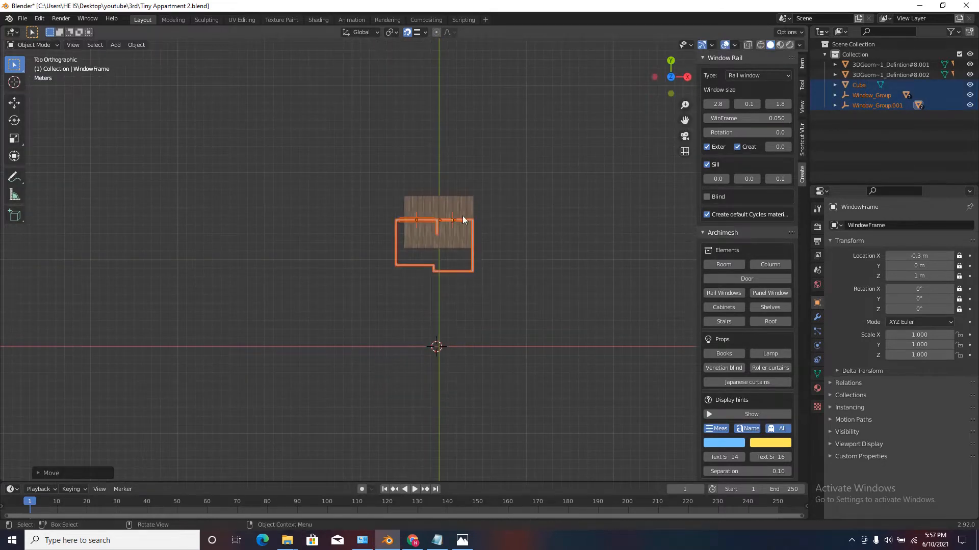
pyautogui.hotkey('ctrl', 'z')
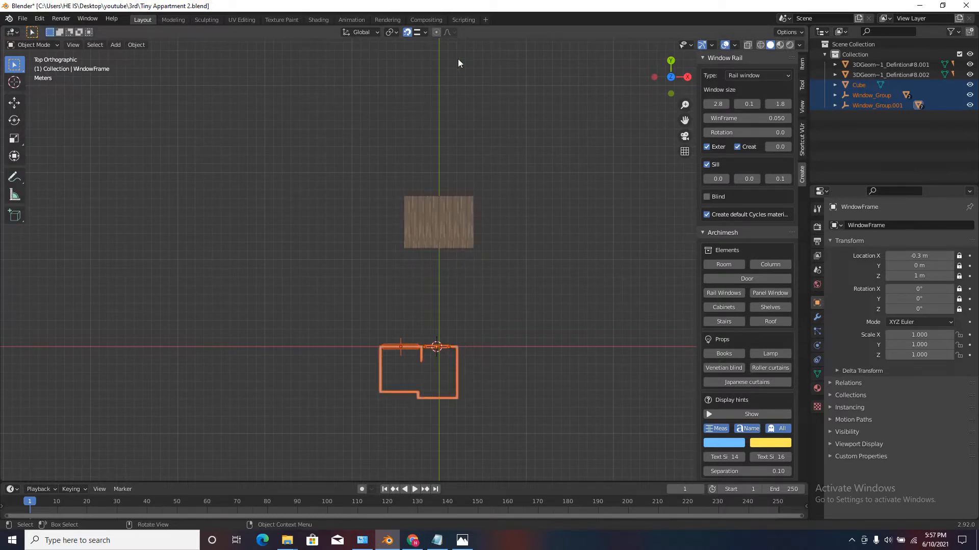
# With snapping off, move the walls and windows onto the wooden floor, aligning the inner wall corner beside the larger window with the floor's corner.
pyautogui.press('g')
pyautogui.click(408, 143)
pyautogui.scroll(8, 390, 206)
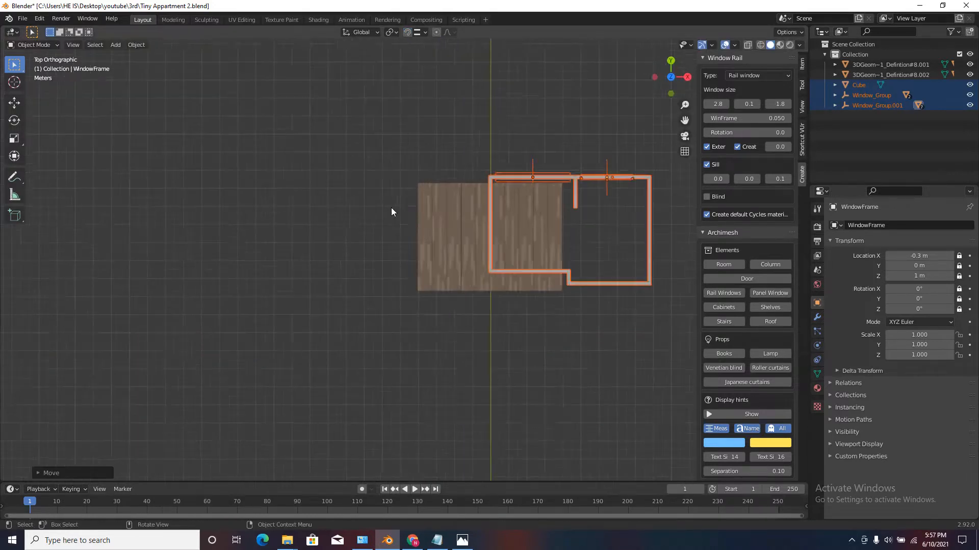
pyautogui.scroll(12, 416, 158)
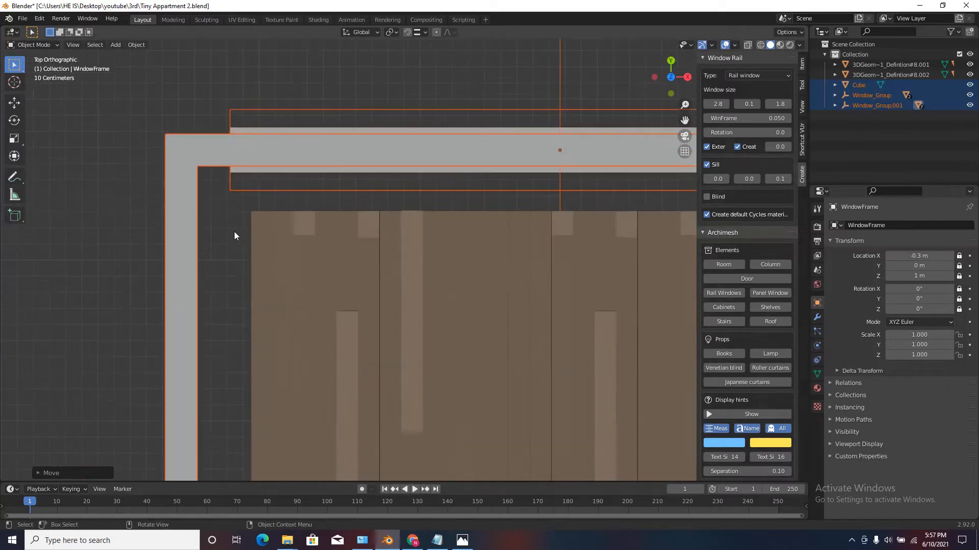
pyautogui.press('g')
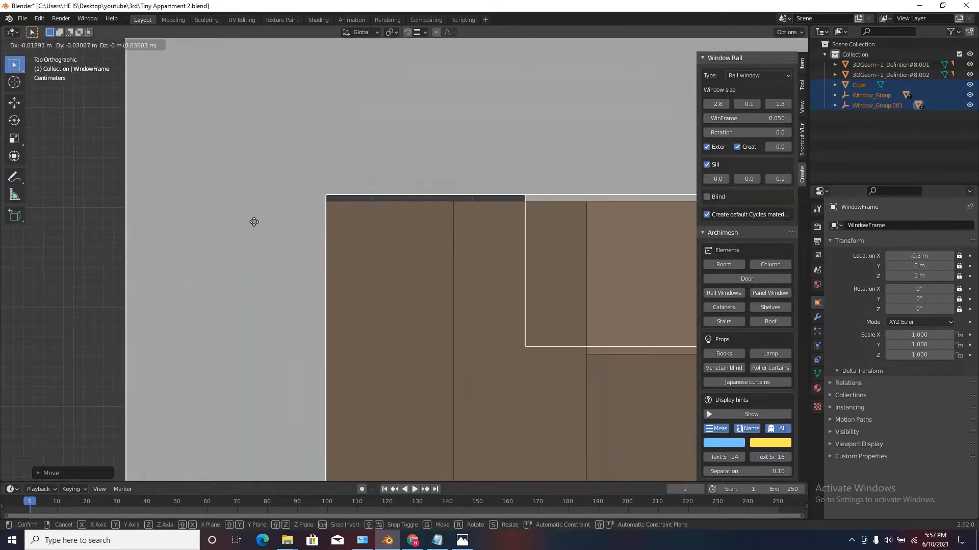
pyautogui.click(242, 227)
pyautogui.scroll(-15, 234, 121)
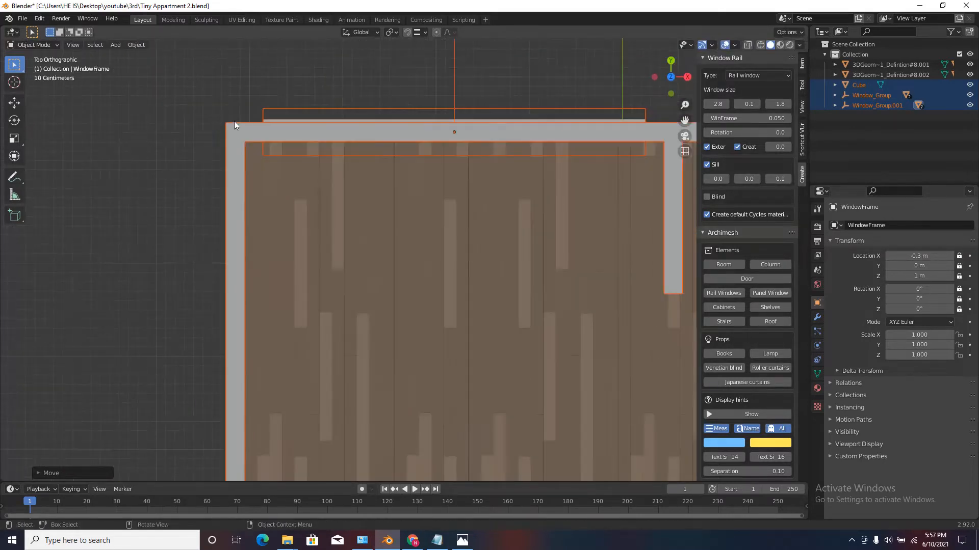
pyautogui.scroll(6, 322, 120)
pyautogui.scroll(-4, 272, 128)
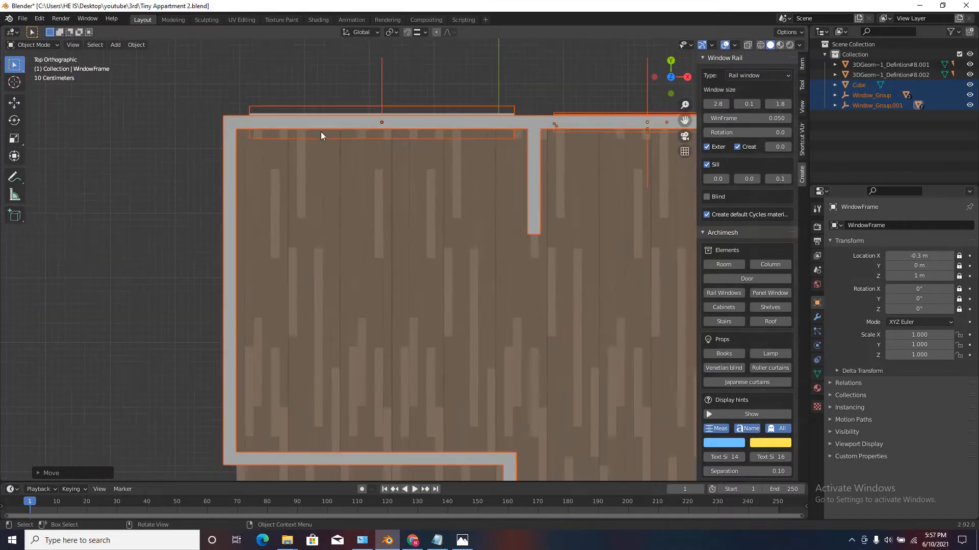
pyautogui.scroll(-1, 447, 271)
pyautogui.click(512, 160)
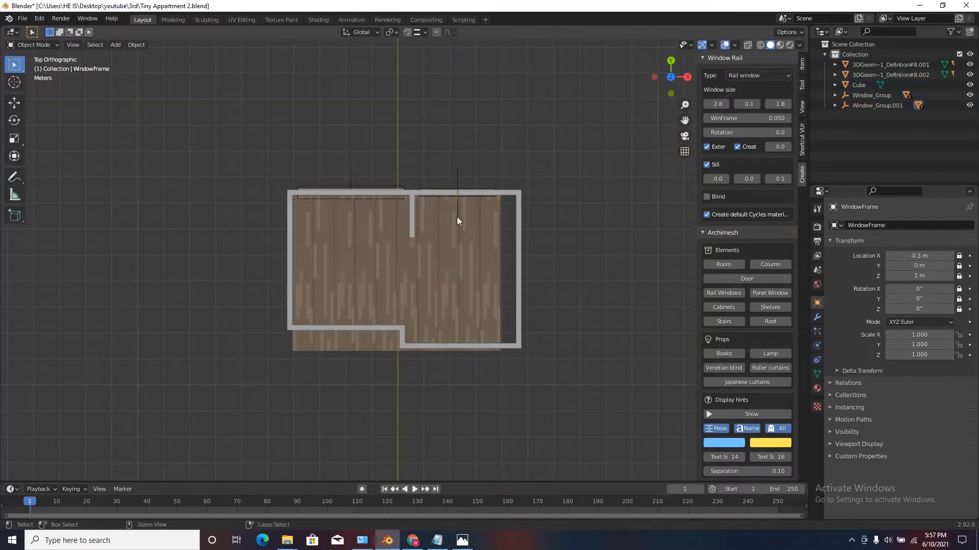
# Save the apartment file and inspect in perspective how the walls sit on the wooden floor.
pyautogui.hotkey('ctrl', 's')
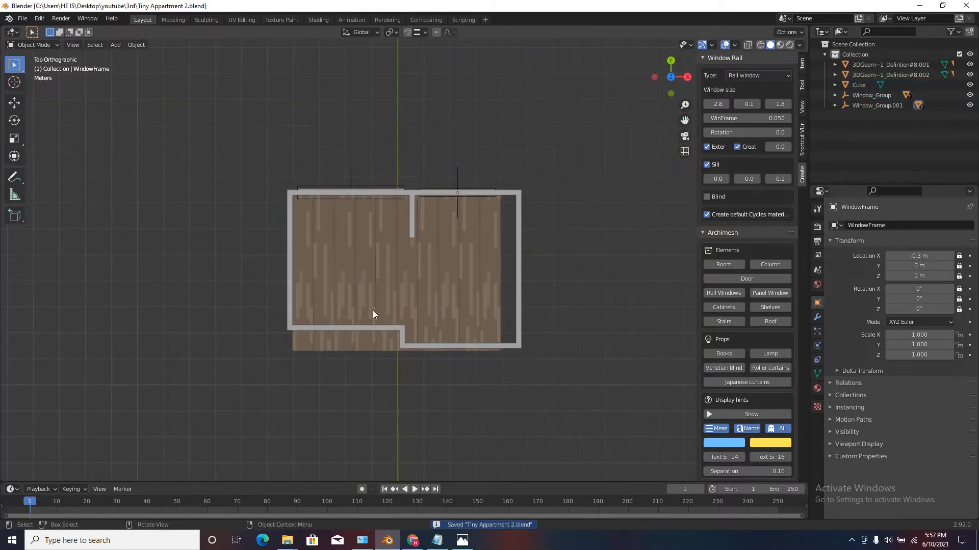
pyautogui.moveTo(373, 313); pyautogui.dragTo(391, 166, button='middle')
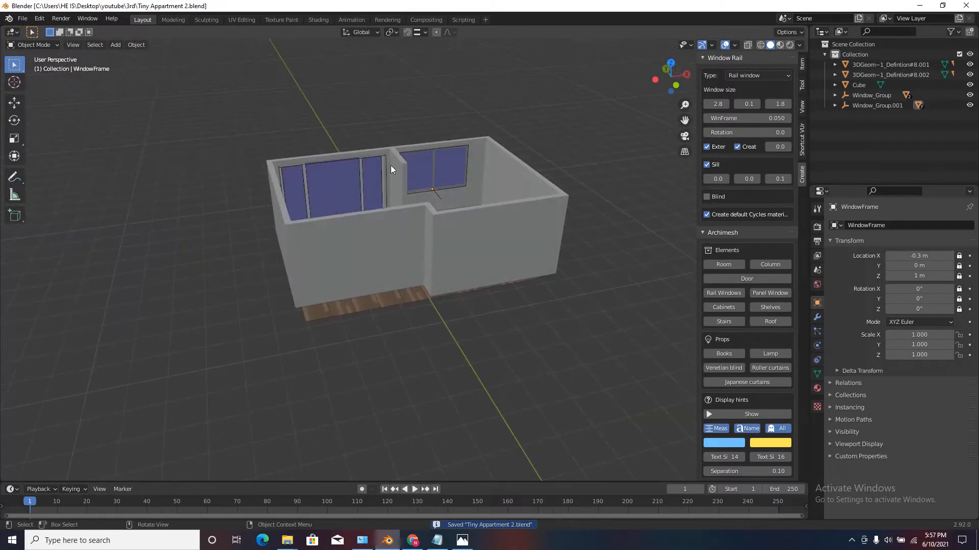
pyautogui.scroll(4, 356, 250)
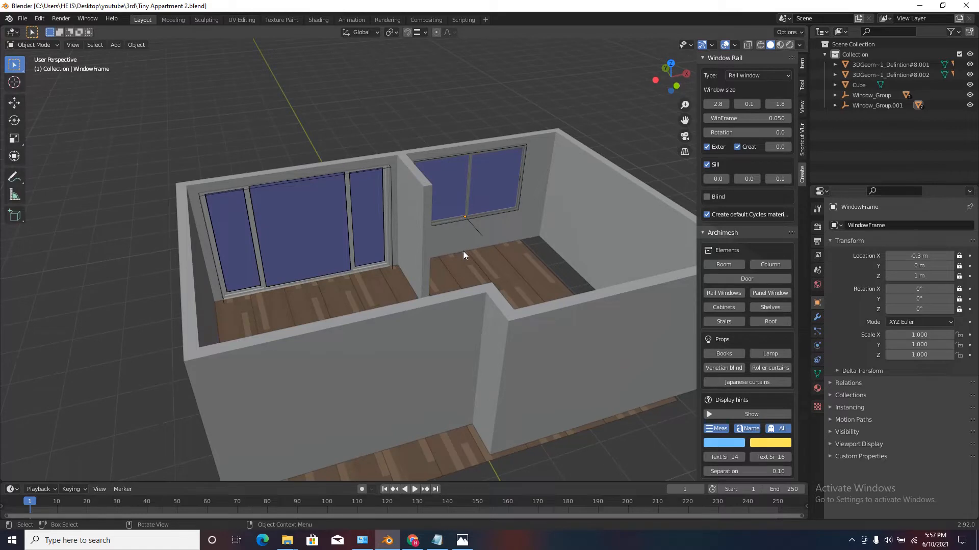
# Switch to Chrome and look through the 3D Warehouse pages, including the Tapete Maiori Casa rug and the FLEXFORM Edmond sofa.
pyautogui.click(412, 540)
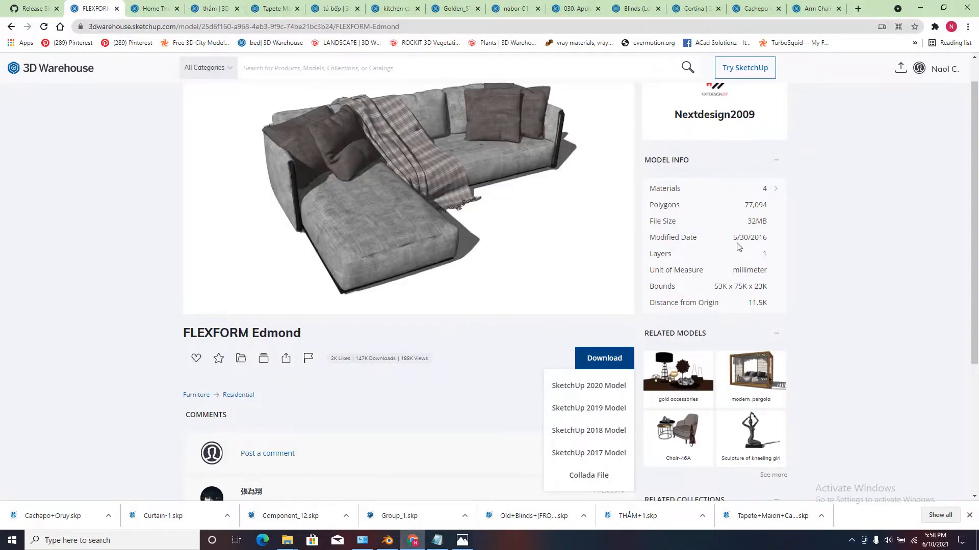
pyautogui.click(153, 9)
pyautogui.click(266, 7)
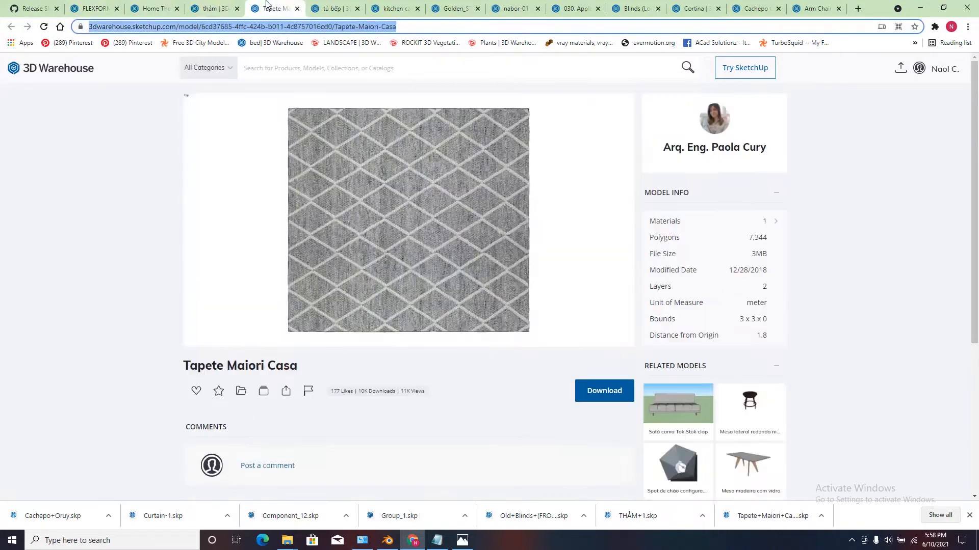
pyautogui.click(95, 8)
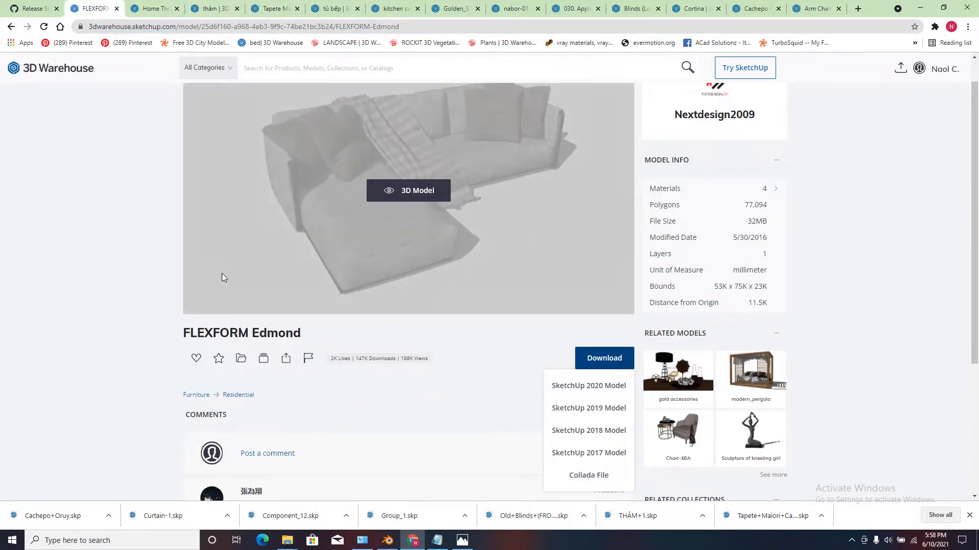
# Return to Blender and start a SketchUp scene (.skp) import, browsing to the Downloads folder.
pyautogui.click(387, 539)
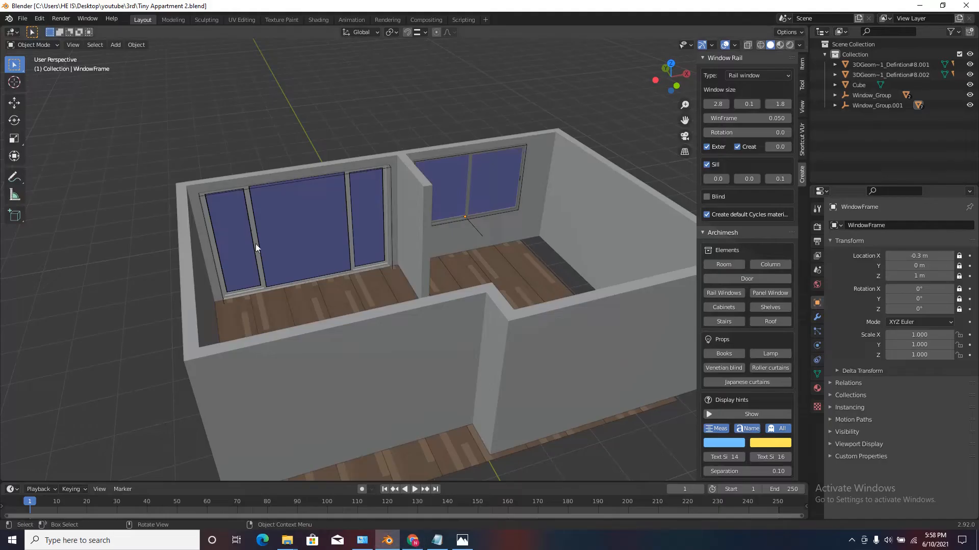
pyautogui.click(23, 19)
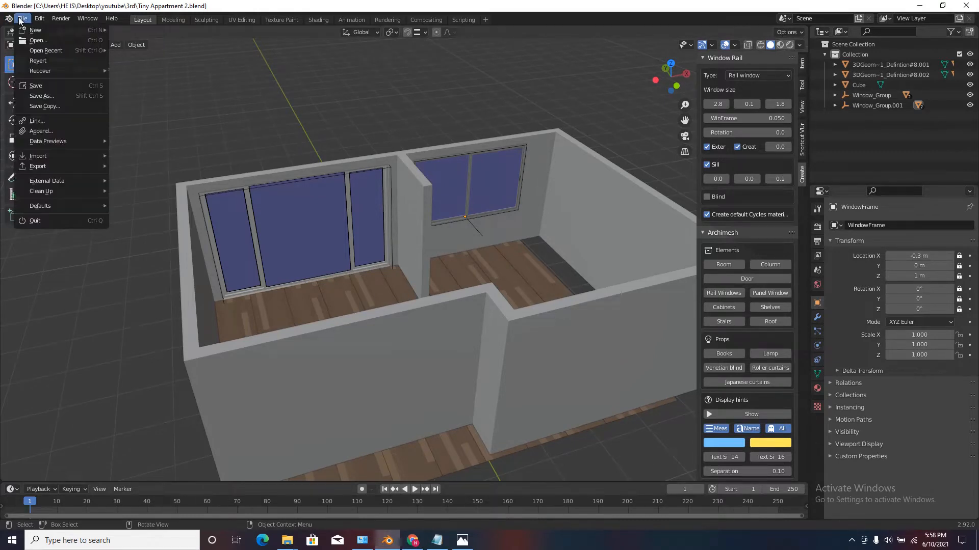
pyautogui.moveTo(51, 155)
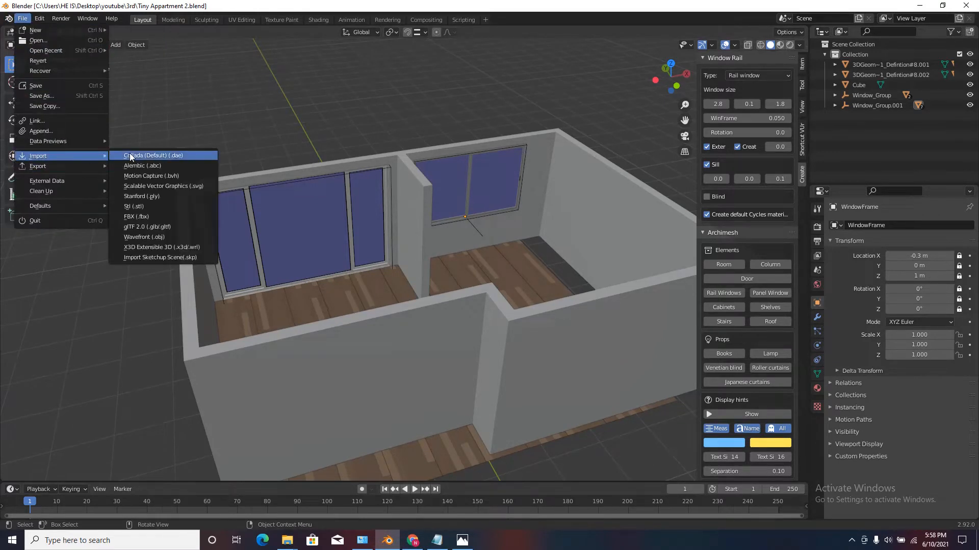
pyautogui.click(160, 258)
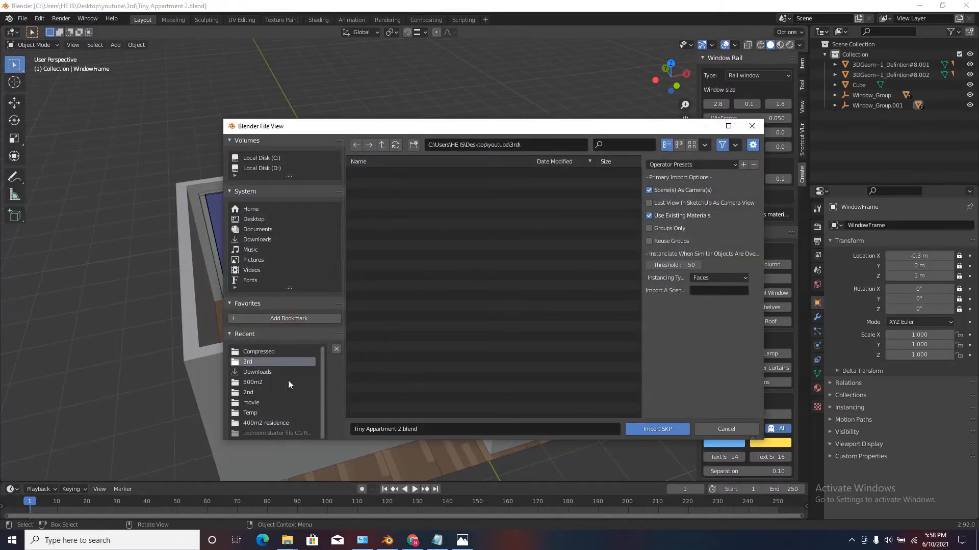
pyautogui.click(261, 374)
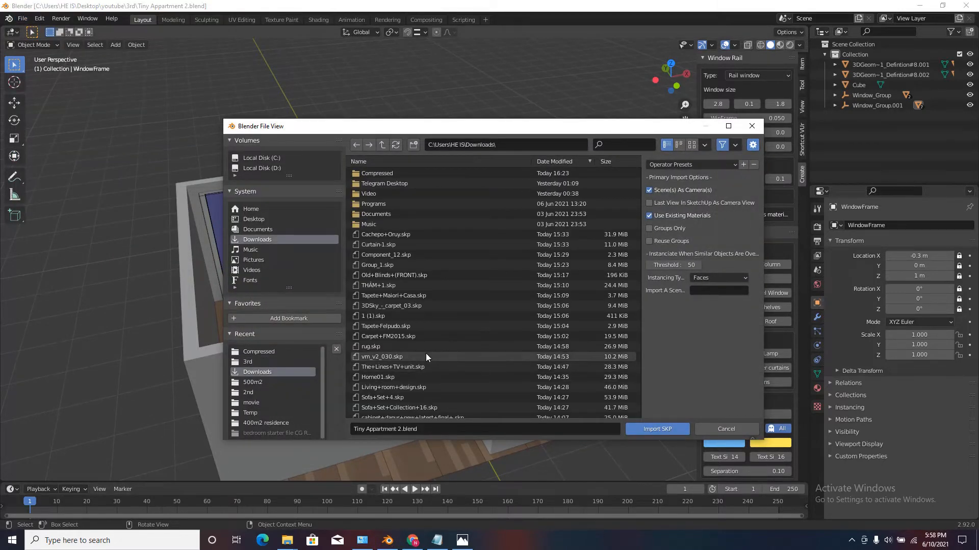
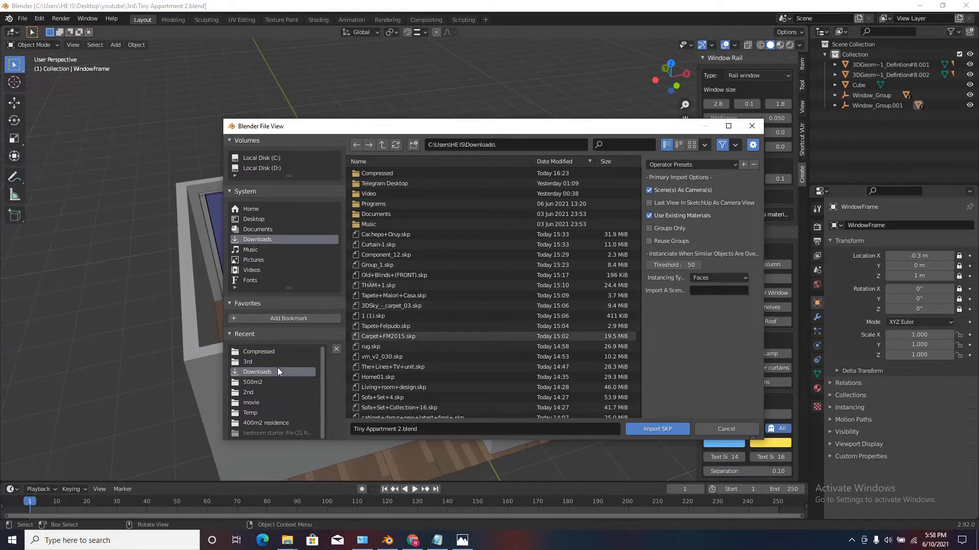
# Switch to File Explorer, locate the FLEXFORM+Edmond.skp sofa in Downloads and copy its file name.
pyautogui.moveTo(287, 540)
pyautogui.click(257, 497)
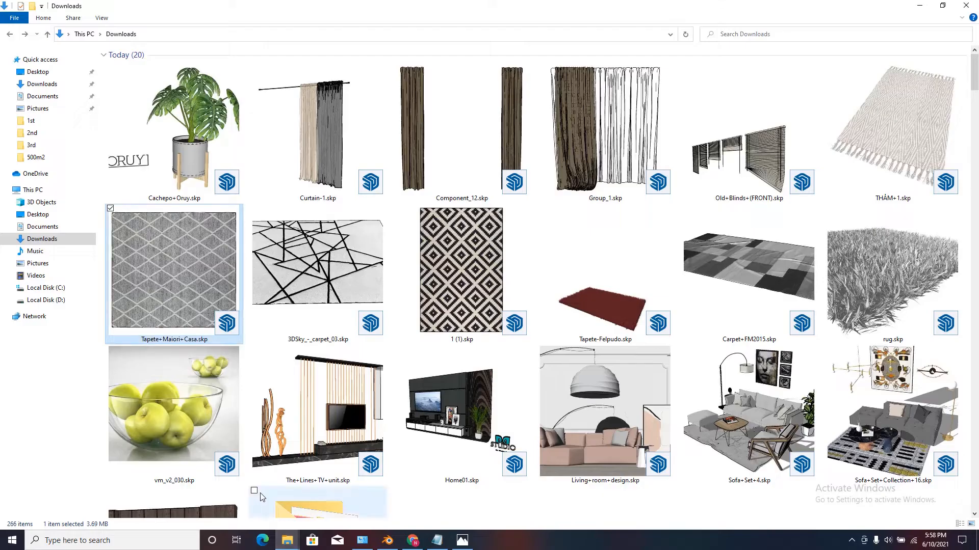
pyautogui.scroll(-10, 918, 208)
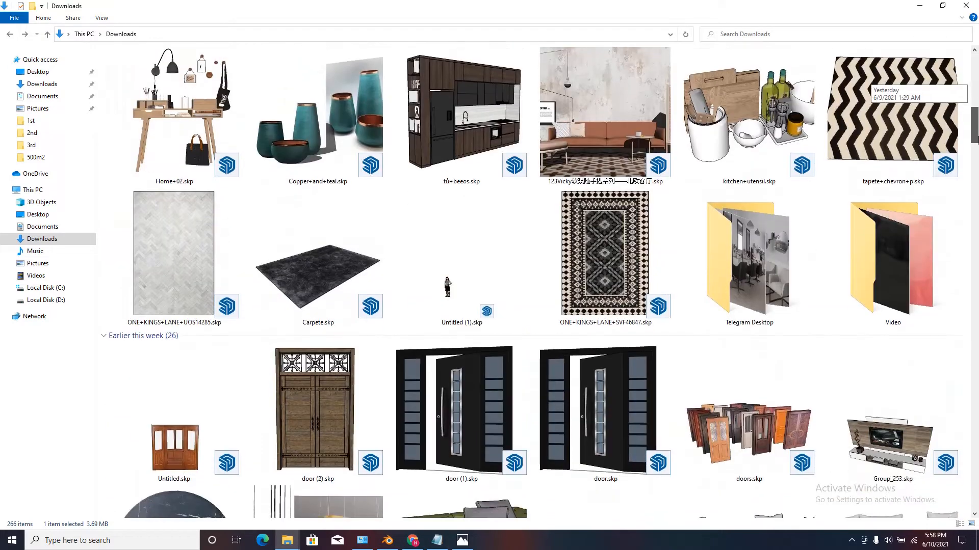
pyautogui.scroll(-6, 219, 403)
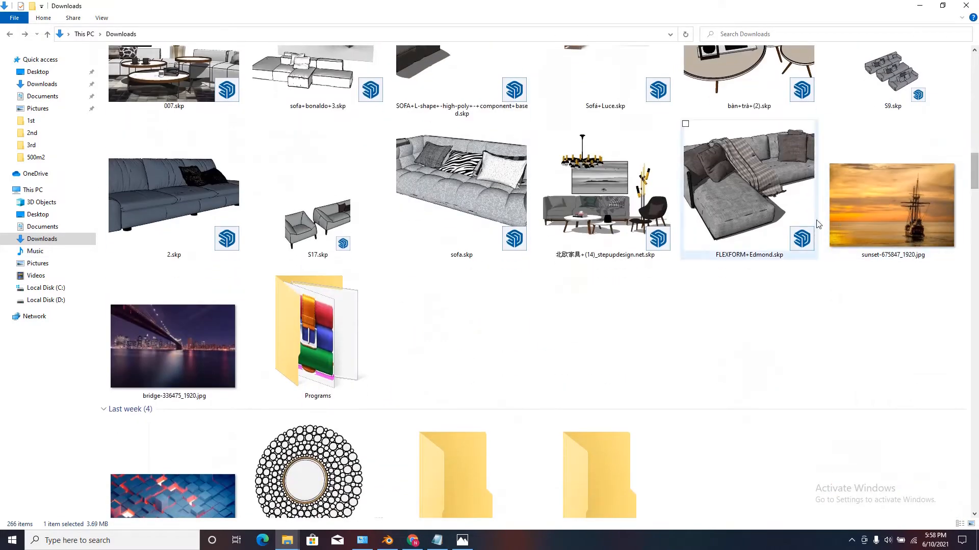
pyautogui.click(732, 185)
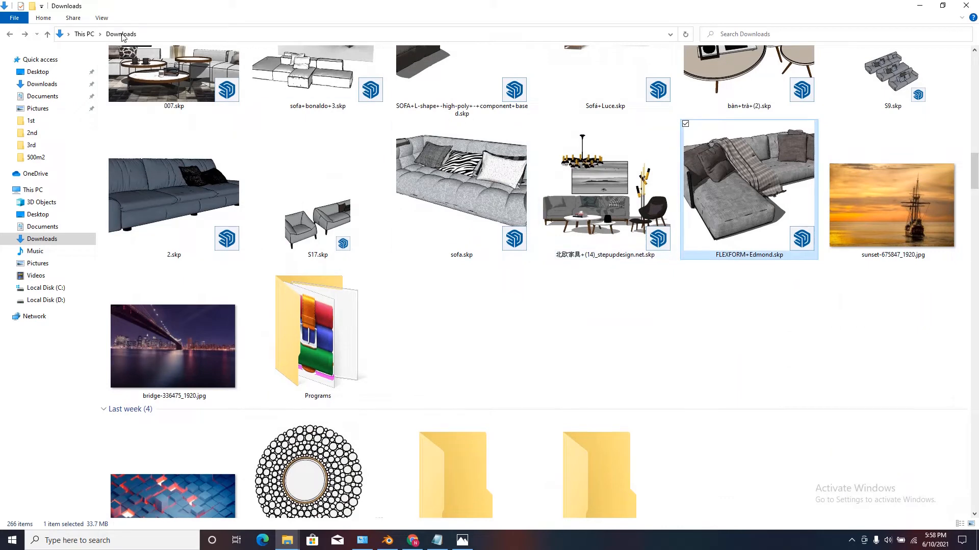
pyautogui.click(102, 18)
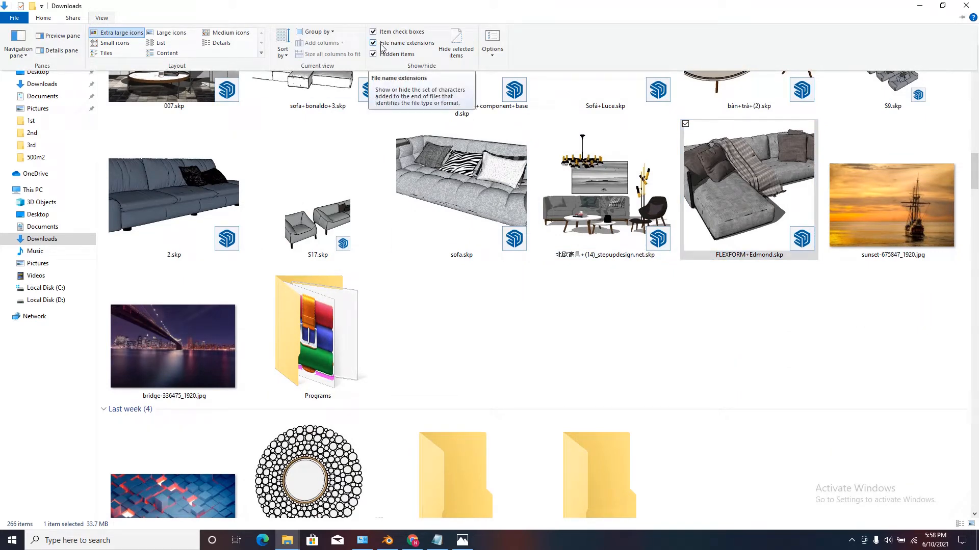
pyautogui.click(731, 347)
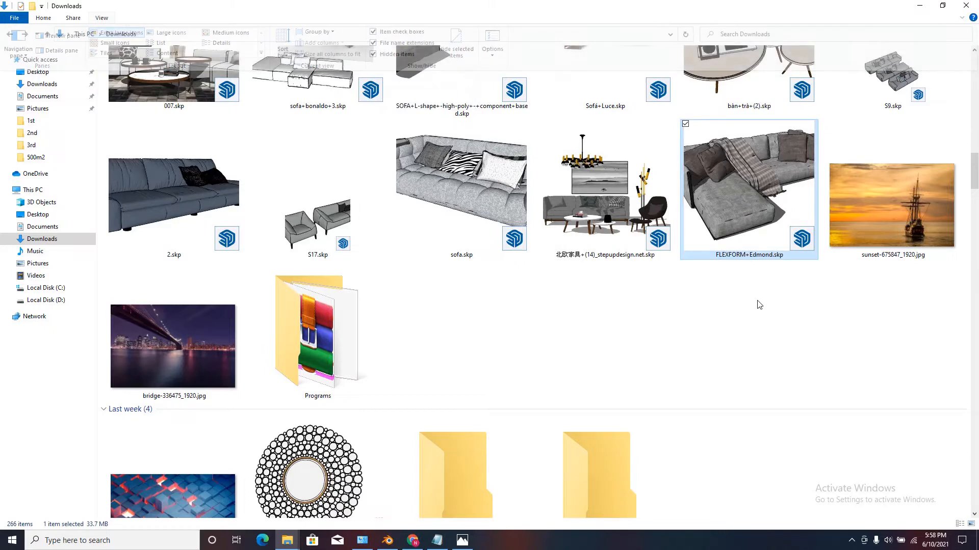
pyautogui.rightClick(754, 216)
pyautogui.click(788, 405)
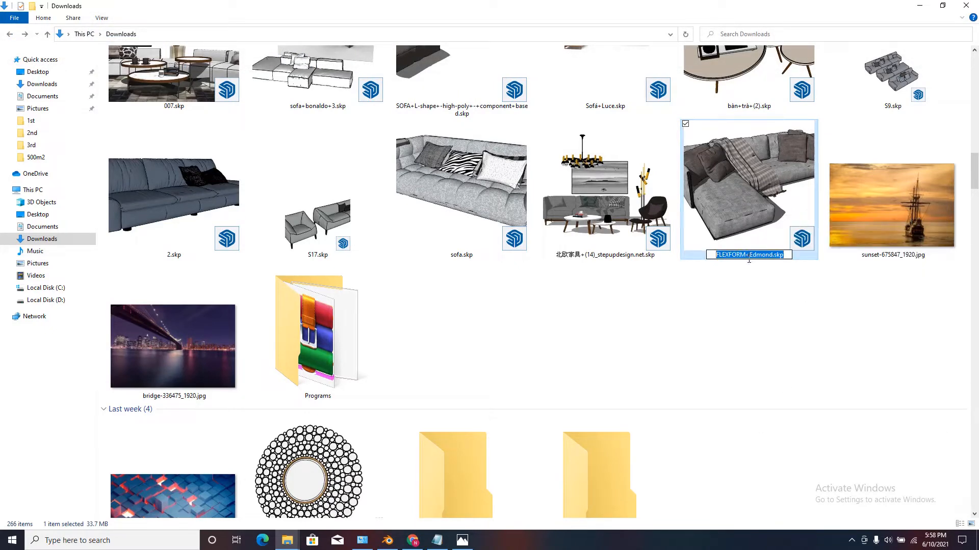
# Back in Blender, import FLEXFORM+Edmond.skp from Downloads with the Scene(s) As Camera(s) option turned off.
pyautogui.click(387, 540)
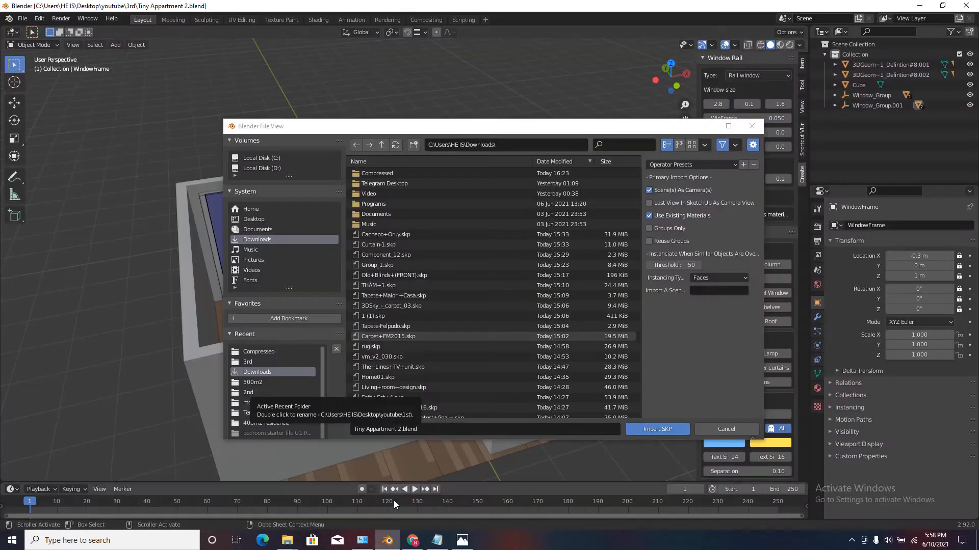
pyautogui.click(433, 433)
pyautogui.write('FLEXFORM+Edmond.skp')
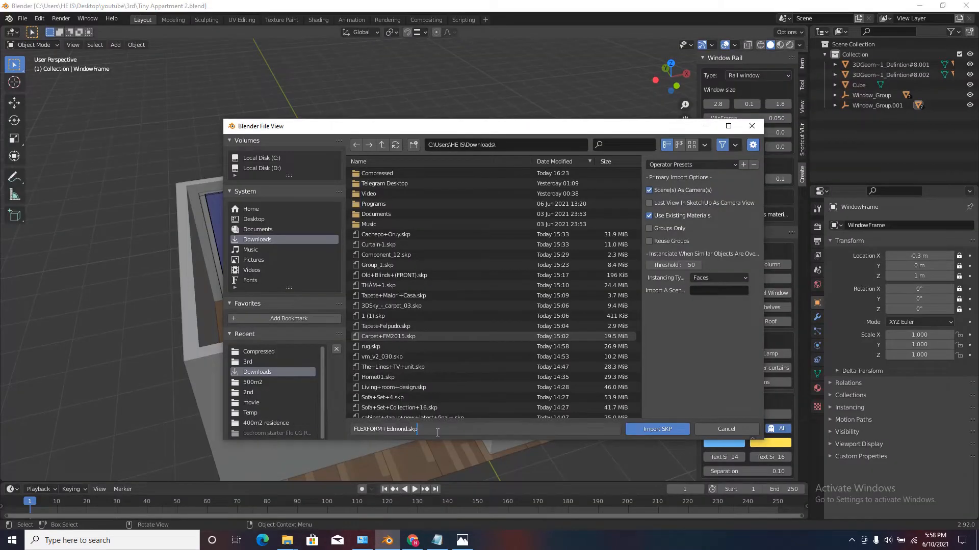
pyautogui.click(640, 196)
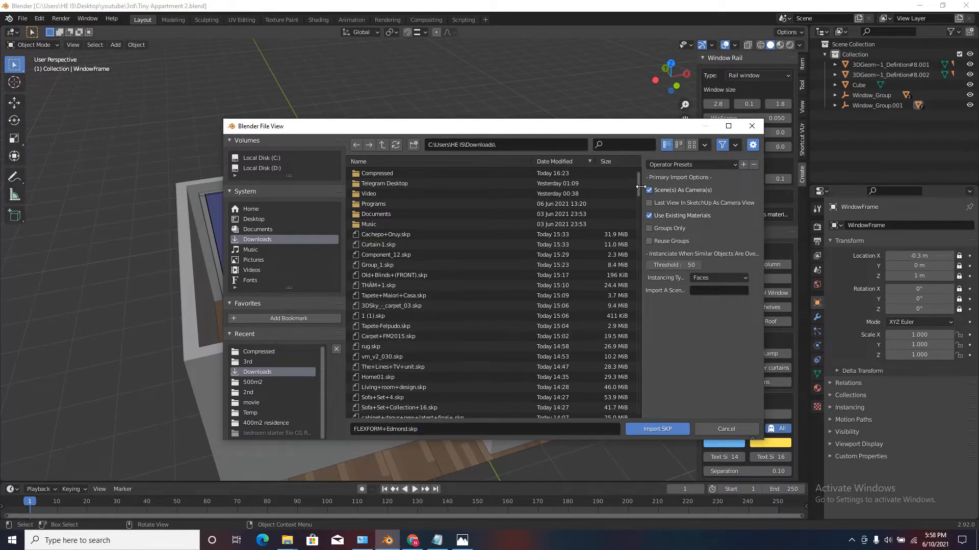
pyautogui.moveTo(640, 183); pyautogui.dragTo(652, 233)
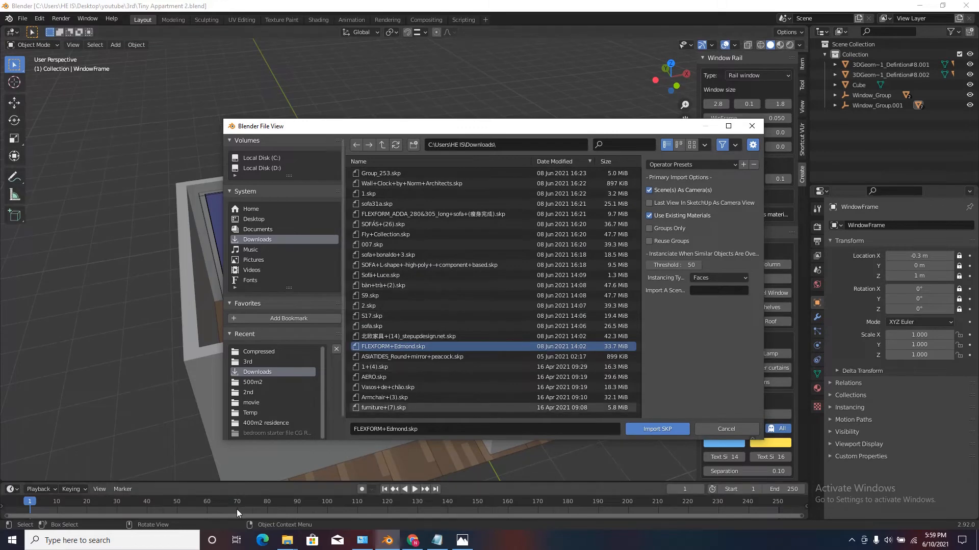
pyautogui.click(255, 506)
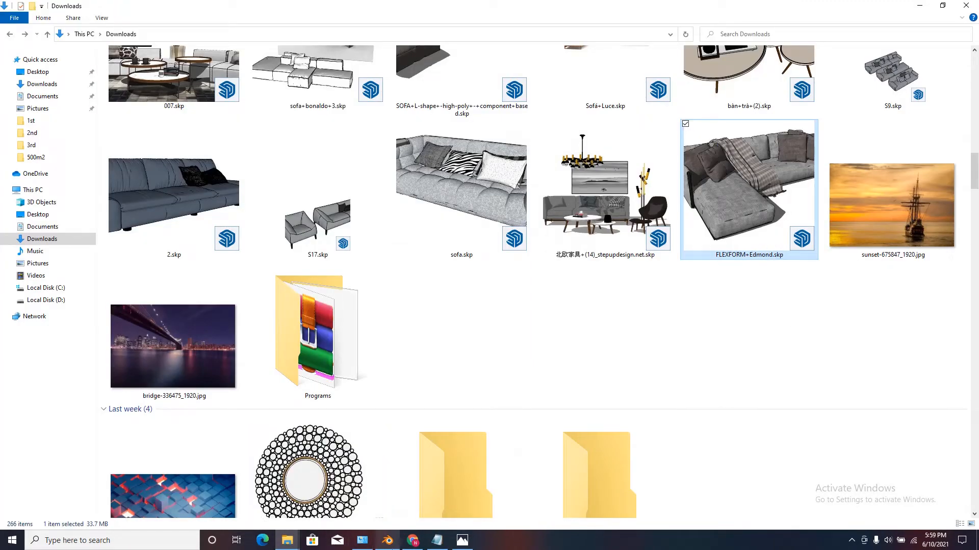
pyautogui.click(391, 545)
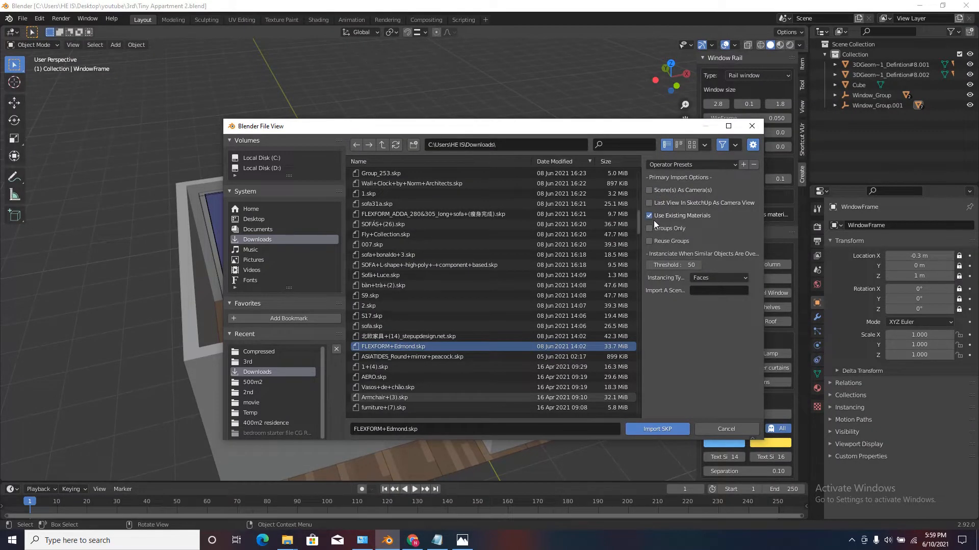
pyautogui.click(650, 428)
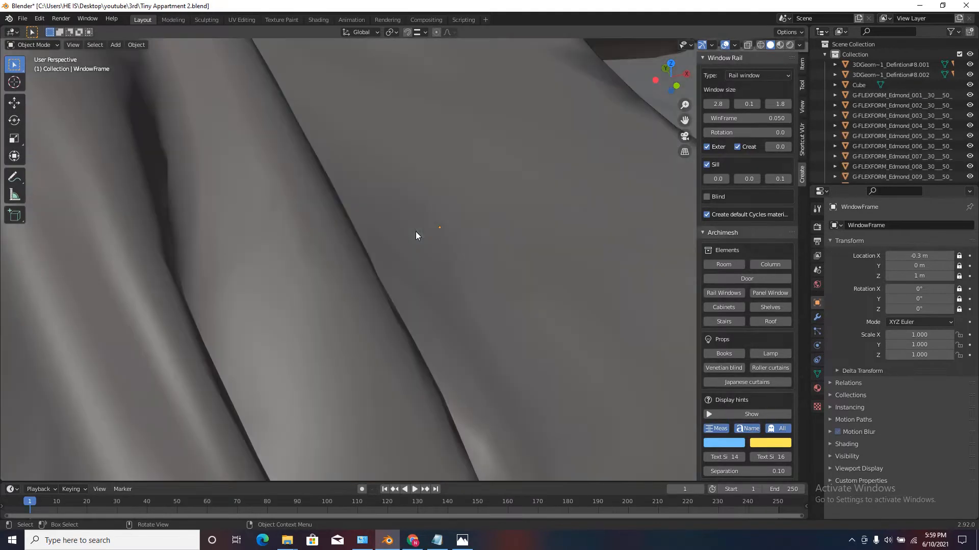
# Box-select the base and main seat section of the imported sofa from a low viewpoint.
pyautogui.scroll(-10, 415, 201)
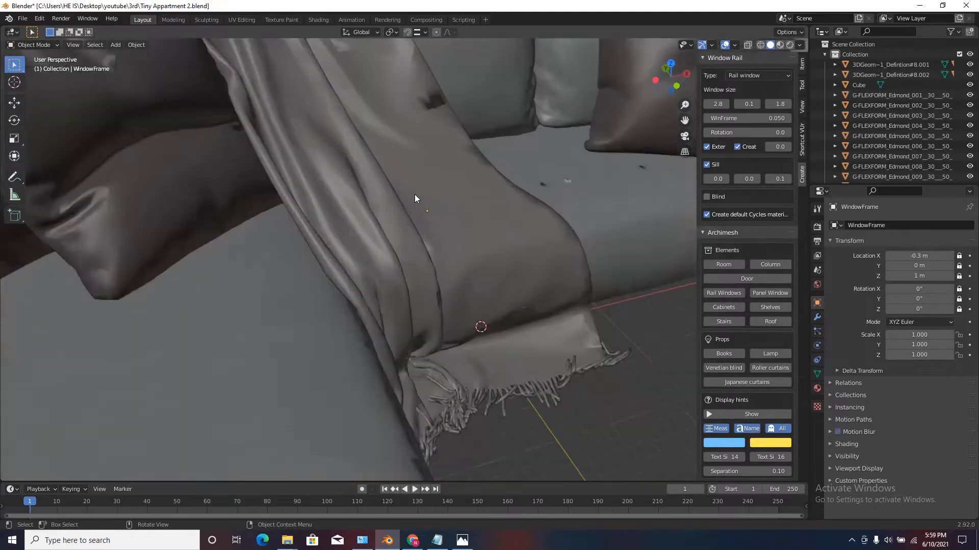
pyautogui.moveTo(435, 220); pyautogui.dragTo(589, 141, button='middle')
pyautogui.scroll(3, 589, 141)
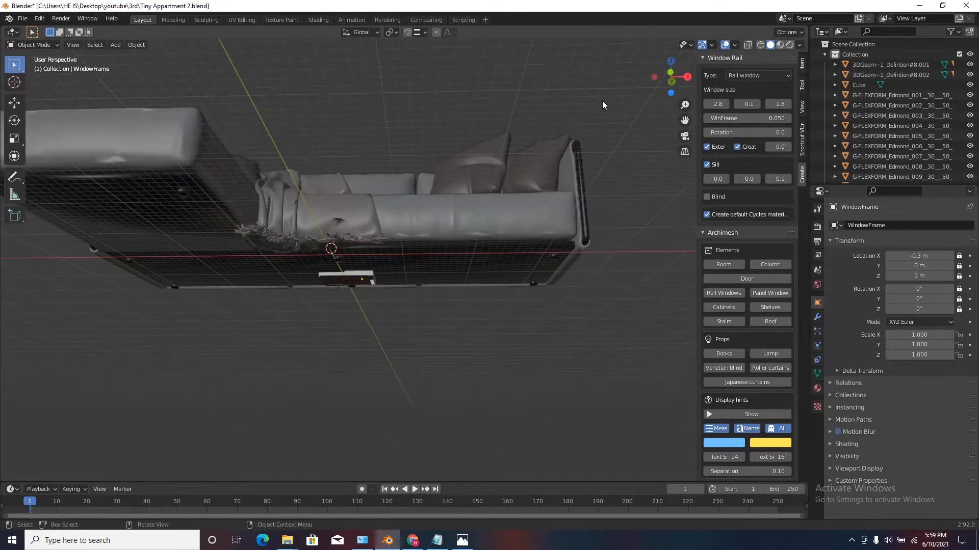
pyautogui.moveTo(613, 97); pyautogui.dragTo(399, 333)
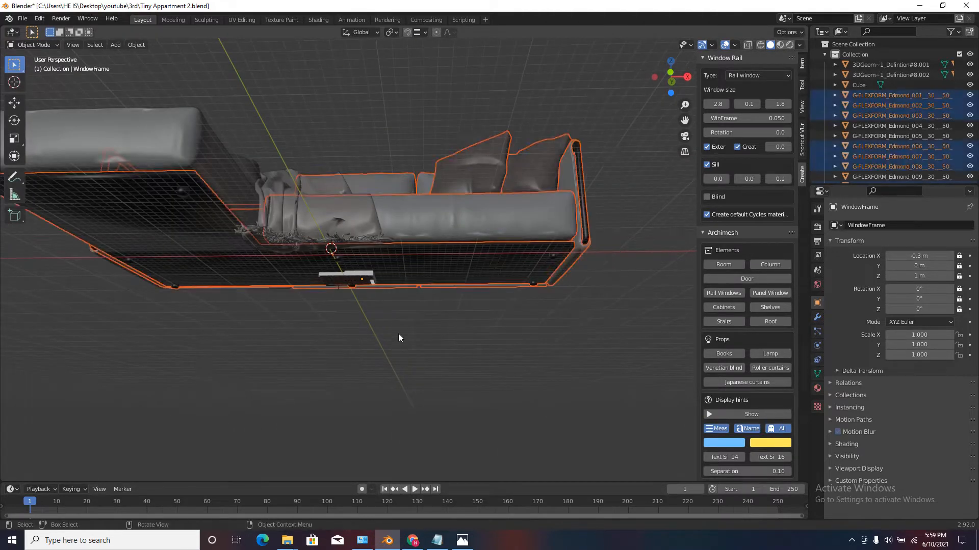
pyautogui.keyDown('ctrl'); pyautogui.moveTo(271, 141); pyautogui.dragTo(108, 296); pyautogui.keyUp('ctrl')
pyautogui.scroll(-3, 210, 258)
pyautogui.scroll(3, 209, 258)
pyautogui.hotkey('ctrl', 'z')
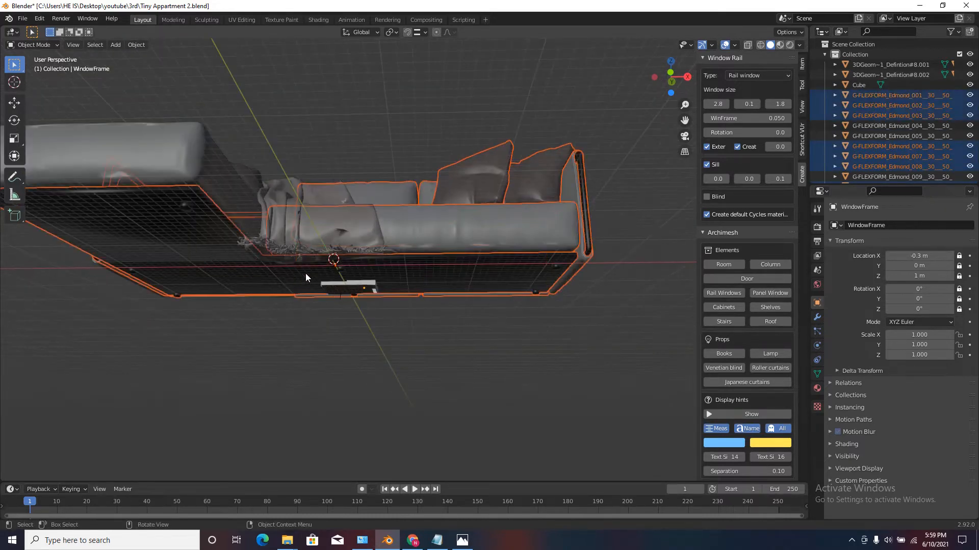
pyautogui.scroll(-2, 305, 275)
pyautogui.keyDown('ctrl'); pyautogui.moveTo(284, 166); pyautogui.dragTo(139, 247); pyautogui.keyUp('ctrl')
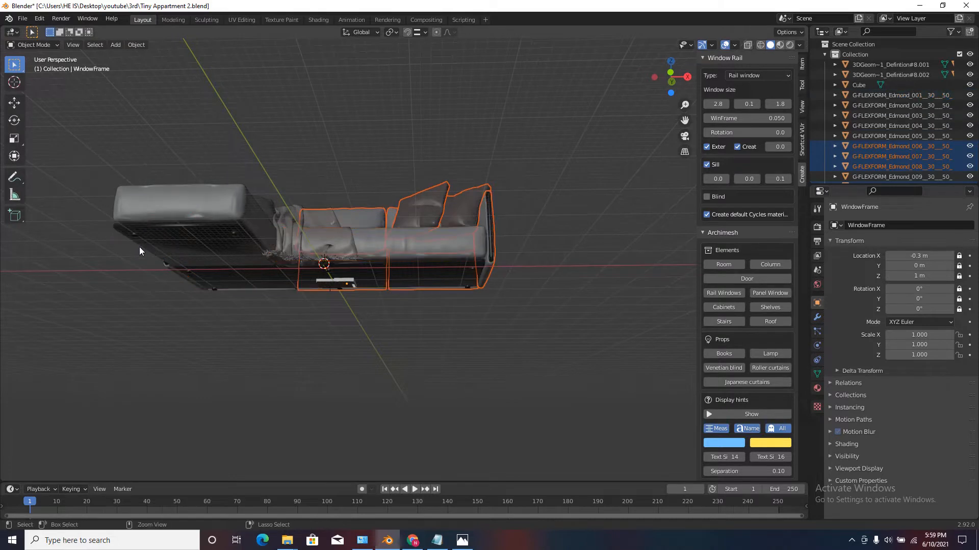
pyautogui.hotkey('ctrl', 'z')
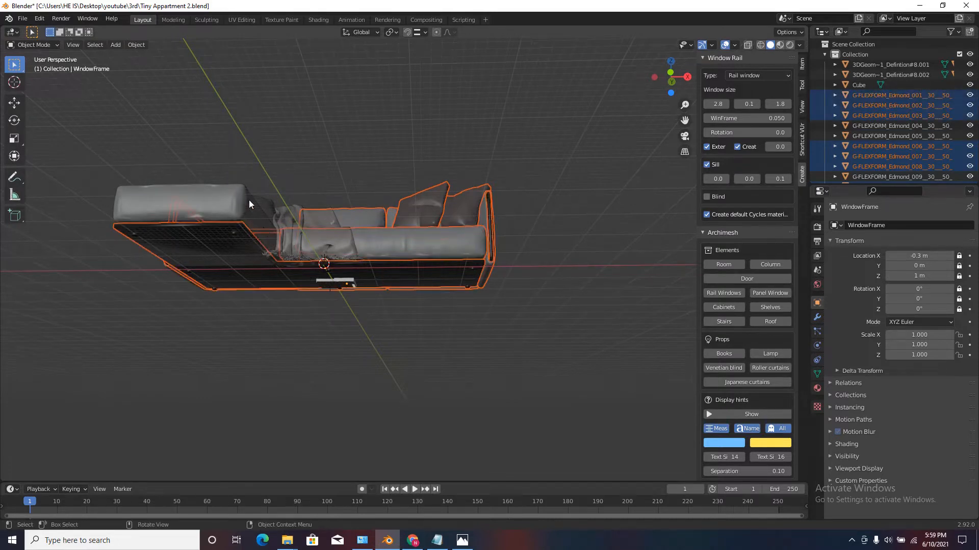
# Extend the selection to all remaining sofa parts, including the chaise, pillows and throw, and check it with a cancelled trial move.
pyautogui.scroll(1, 234, 221)
pyautogui.keyDown('shift'); pyautogui.moveTo(348, 137); pyautogui.dragTo(113, 273); pyautogui.keyUp('shift')
pyautogui.moveTo(113, 277); pyautogui.dragTo(326, 203, button='middle')
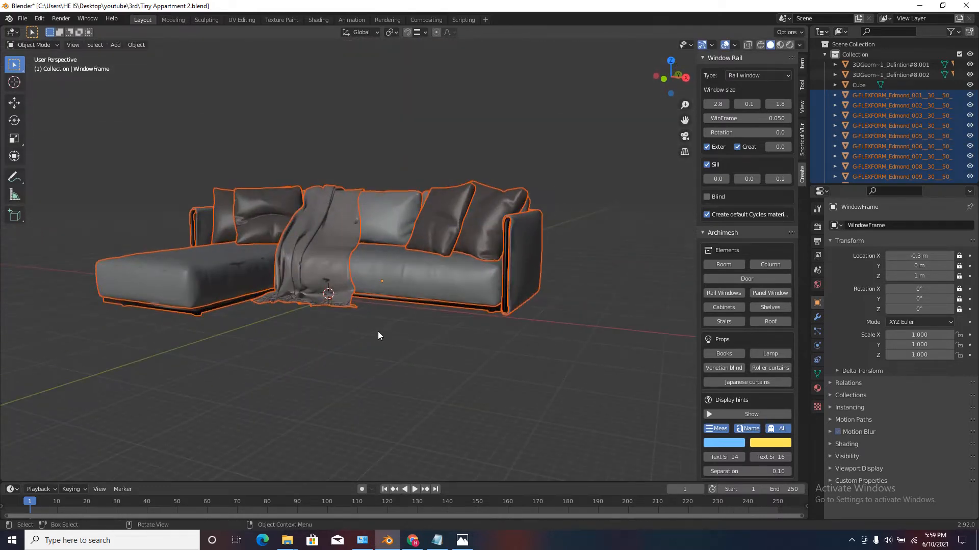
pyautogui.press('g')
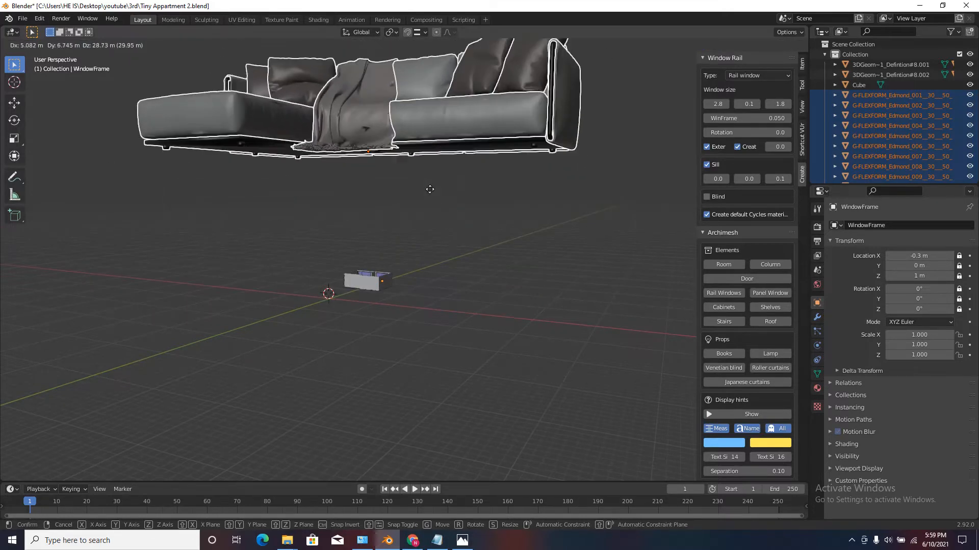
pyautogui.click(384, 313)
# Make the long main seat cushion the active object while keeping every other sofa part selected.
pyautogui.moveTo(336, 254); pyautogui.dragTo(305, 234, button='middle')
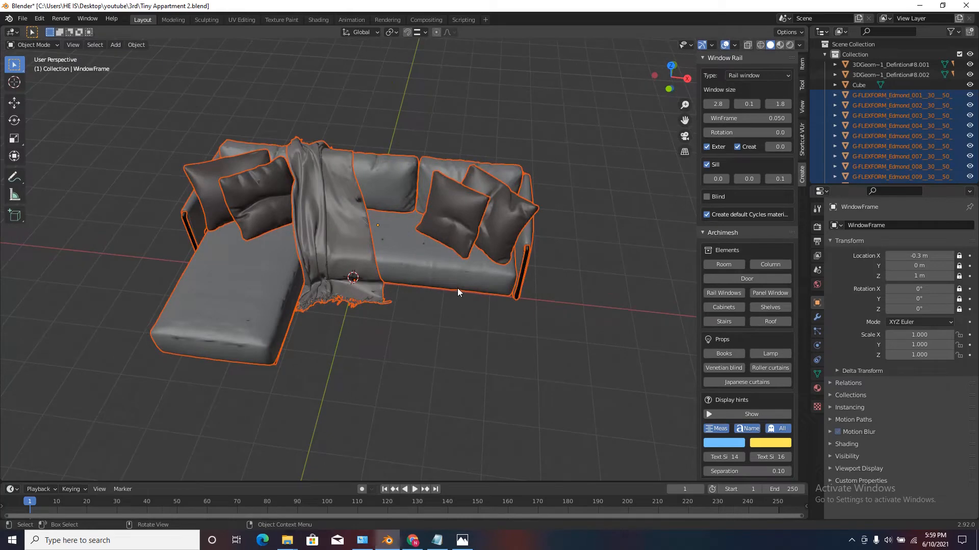
pyautogui.keyDown('shift'); pyautogui.click(444, 264); pyautogui.keyUp('shift')
pyautogui.scroll(4, 449, 272)
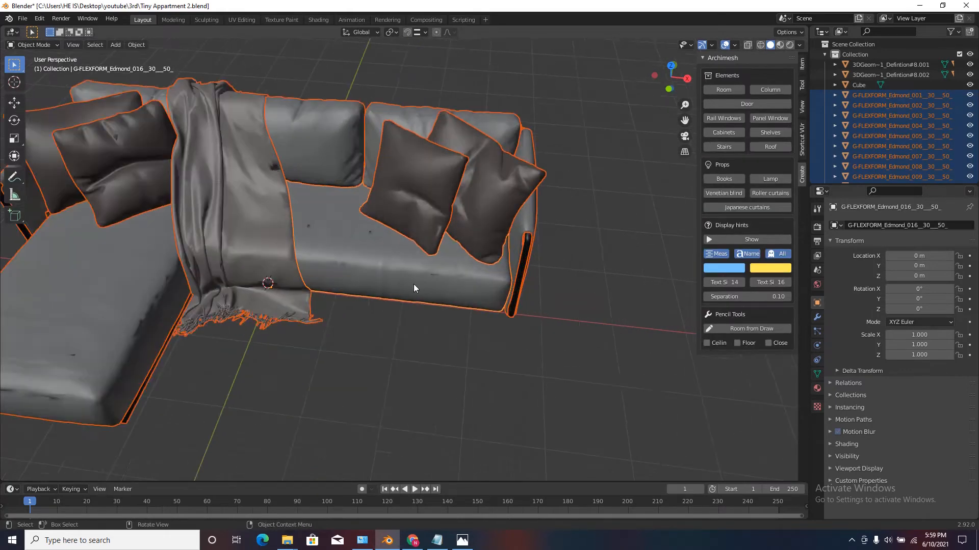
pyautogui.moveTo(478, 256); pyautogui.dragTo(450, 259, button='middle')
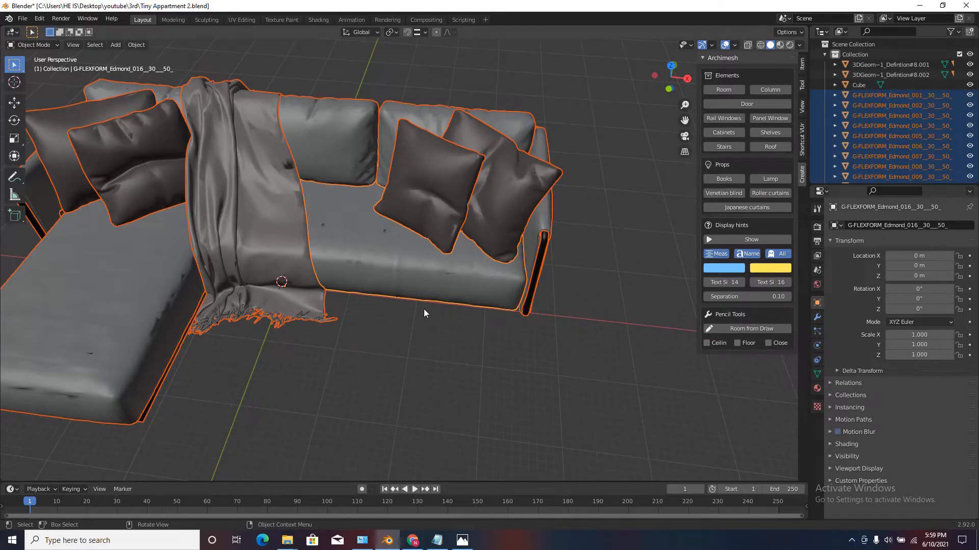
pyautogui.scroll(-3, 423, 313)
pyautogui.keyDown('shift'); pyautogui.click(203, 320); pyautogui.keyUp('shift')
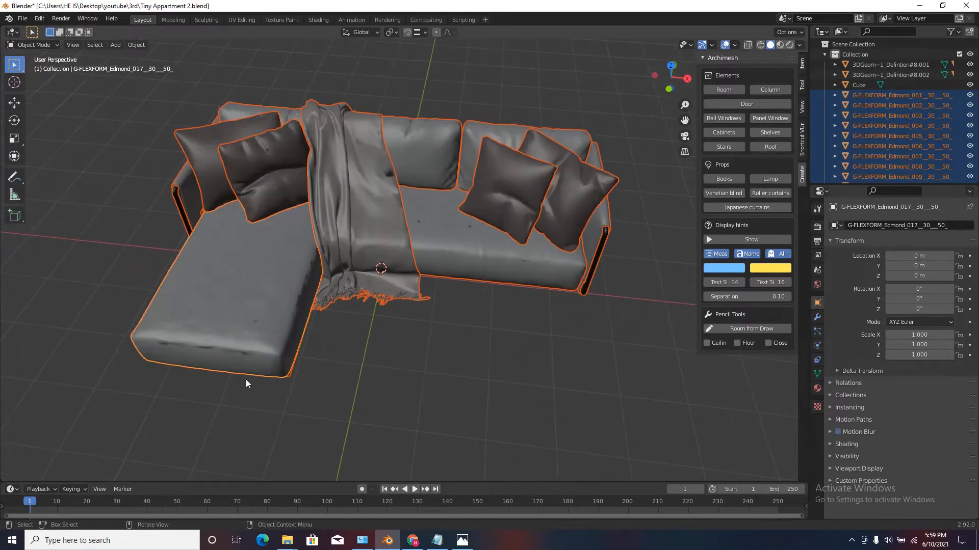
pyautogui.moveTo(261, 362); pyautogui.dragTo(367, 251, button='middle')
pyautogui.keyDown('shift'); pyautogui.click(384, 276); pyautogui.keyUp('shift')
pyautogui.scroll(3, 431, 267)
pyautogui.scroll(-2, 424, 274)
pyautogui.scroll(2, 326, 193)
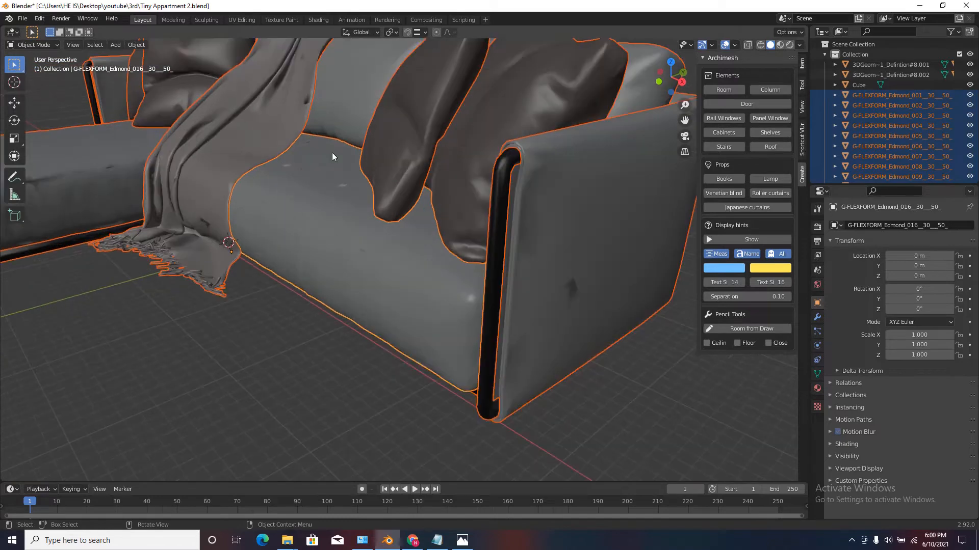
pyautogui.scroll(-2, 314, 142)
pyautogui.moveTo(324, 176); pyautogui.dragTo(445, 229, button='middle')
pyautogui.scroll(-4, 425, 232)
pyautogui.scroll(2, 444, 229)
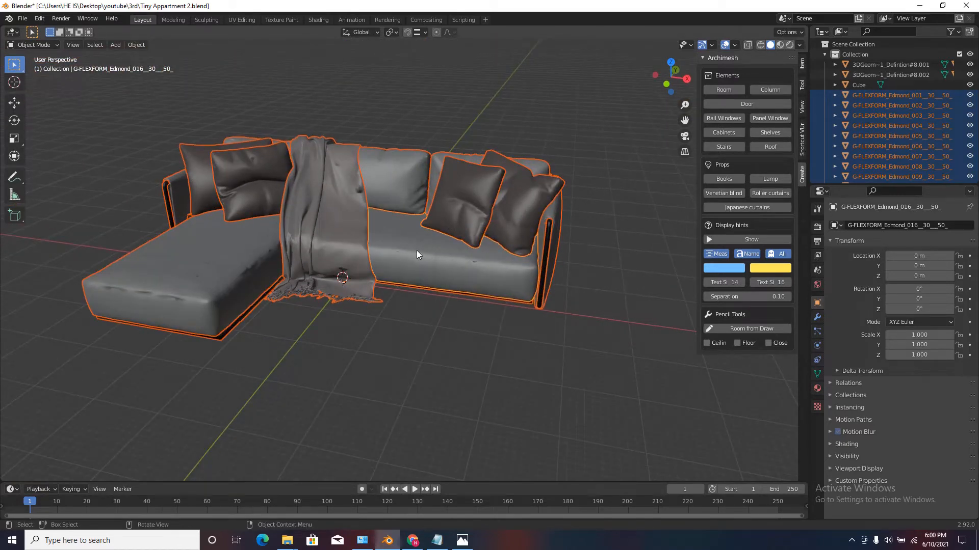
# Parent all selected sofa parts to the main seat cushion with Object (Keep Transform), and clear the selection.
pyautogui.hotkey('ctrl', 'p')
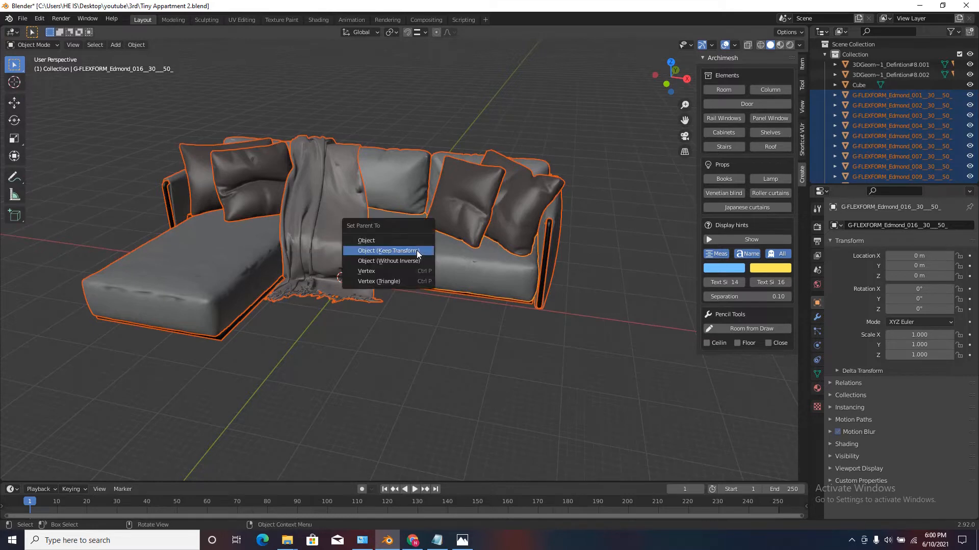
pyautogui.click(372, 251)
pyautogui.moveTo(450, 238); pyautogui.dragTo(451, 245, button='middle')
pyautogui.scroll(-2, 450, 245)
pyautogui.click(449, 338)
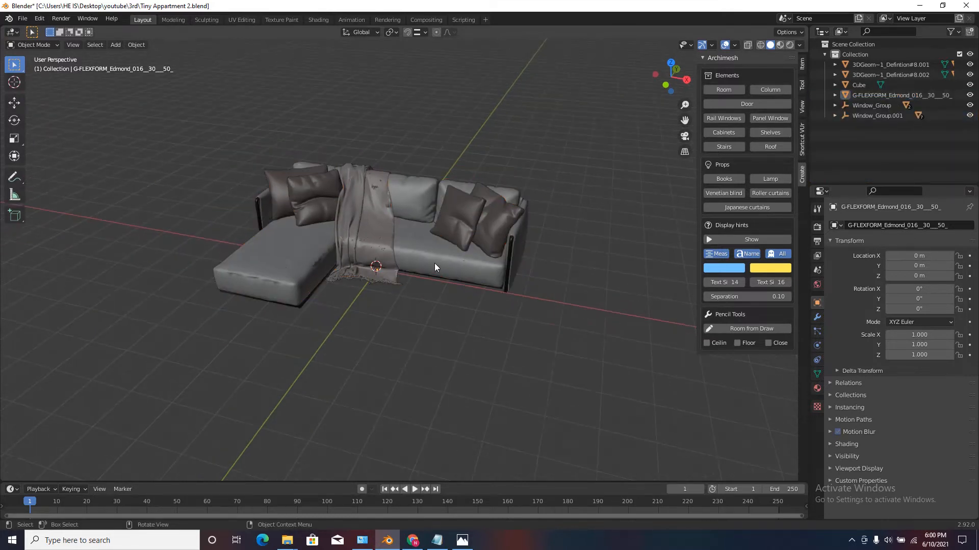
# Select the main seat cushion and try moving, scaling and rotating the parented sofa, cancelling each transform.
pyautogui.scroll(2, 433, 262)
pyautogui.click(433, 261)
pyautogui.press('g')
pyautogui.rightClick(476, 280)
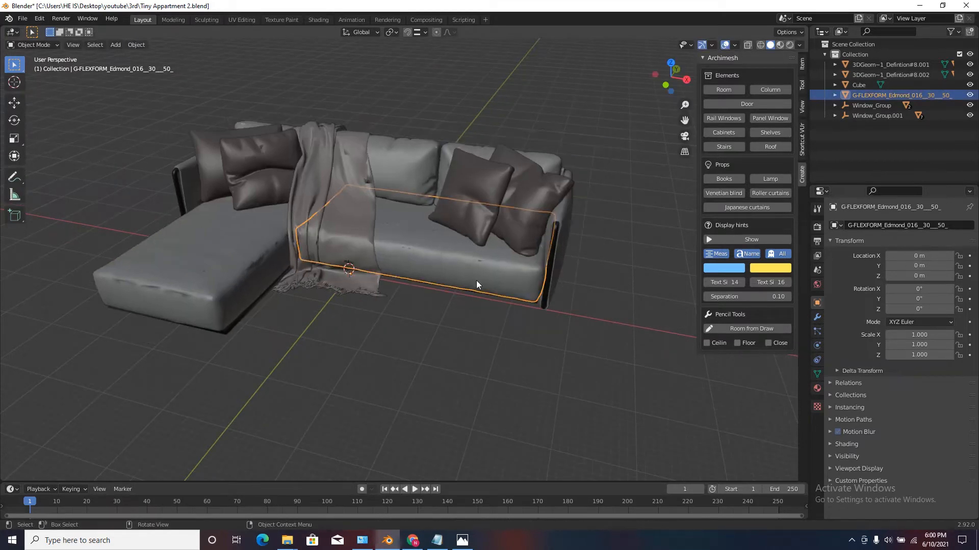
pyautogui.scroll(-5, 476, 280)
pyautogui.press('s')
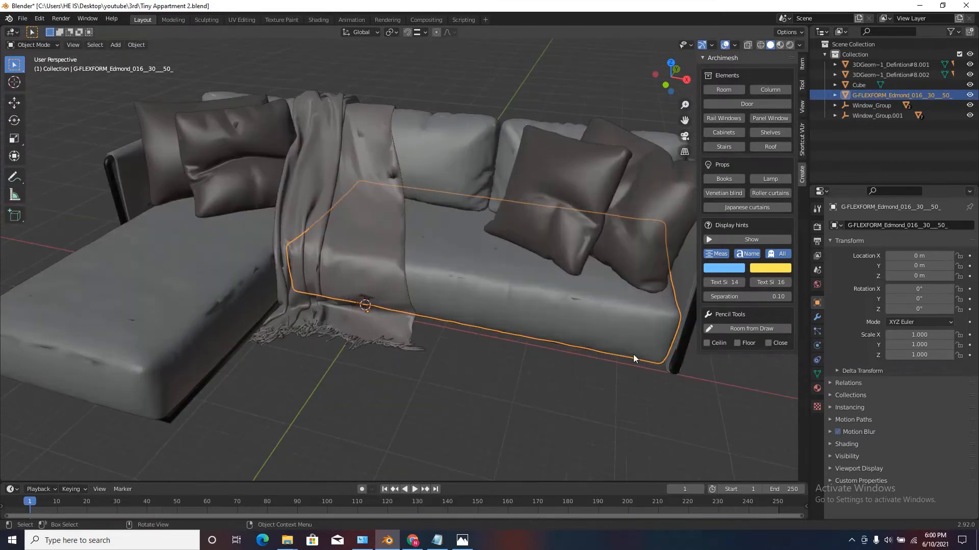
pyautogui.rightClick(510, 286)
pyautogui.press('r')
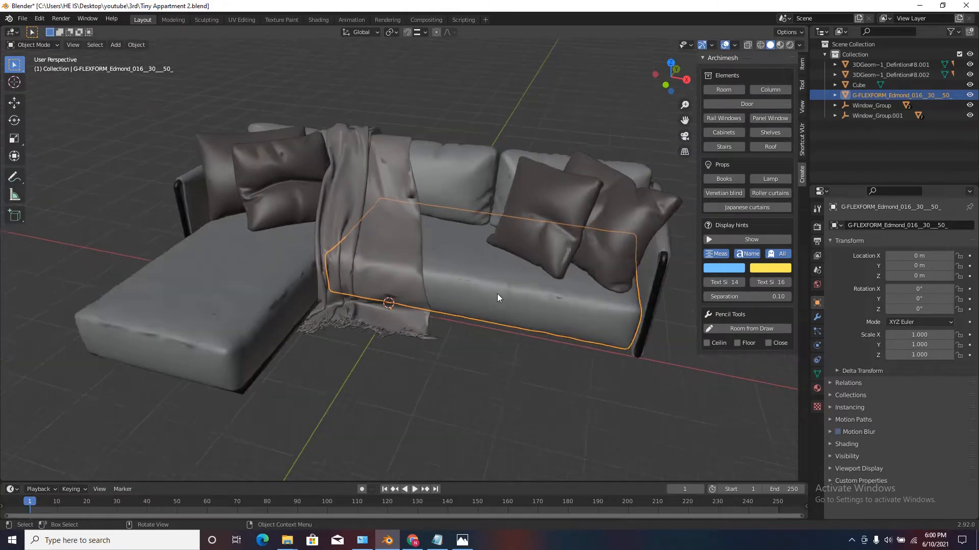
pyautogui.rightClick(597, 277)
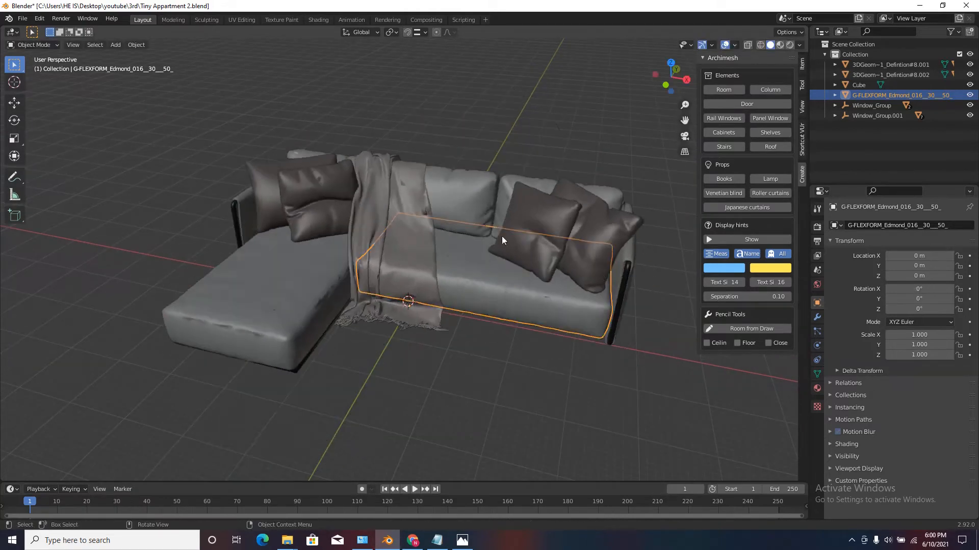
# Try moving the chaise cushion and the throw on their own, cancelling each move.
pyautogui.scroll(-2, 389, 273)
pyautogui.scroll(3, 372, 274)
pyautogui.click(371, 274)
pyautogui.press('g')
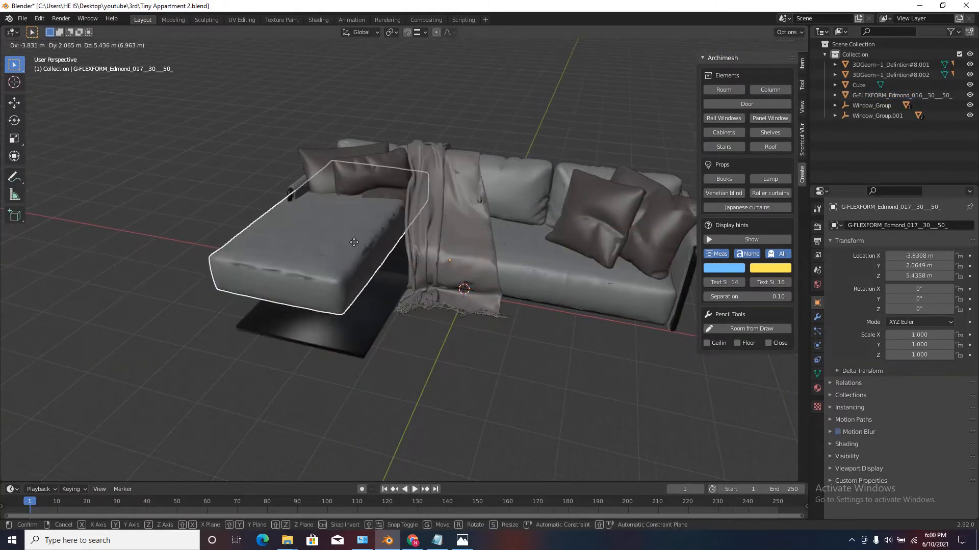
pyautogui.rightClick(354, 243)
pyautogui.click(454, 213)
pyautogui.press('g')
pyautogui.rightClick(347, 133)
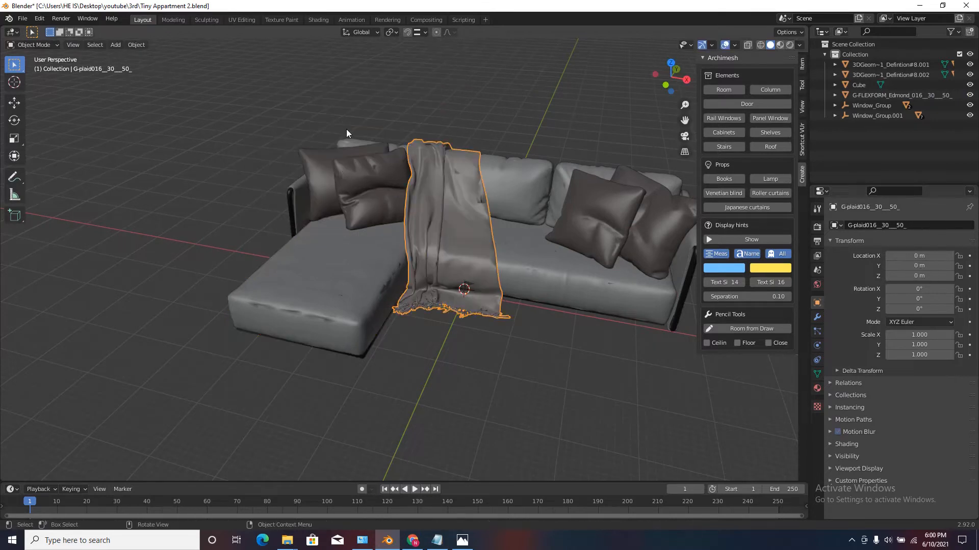
# Select only the main seat cushion that parents the sofa and view the sofa from the top.
pyautogui.scroll(-3, 292, 217)
pyautogui.moveTo(292, 219); pyautogui.dragTo(303, 262, button='middle')
pyautogui.scroll(2, 368, 263)
pyautogui.click(439, 235)
pyautogui.click(423, 255)
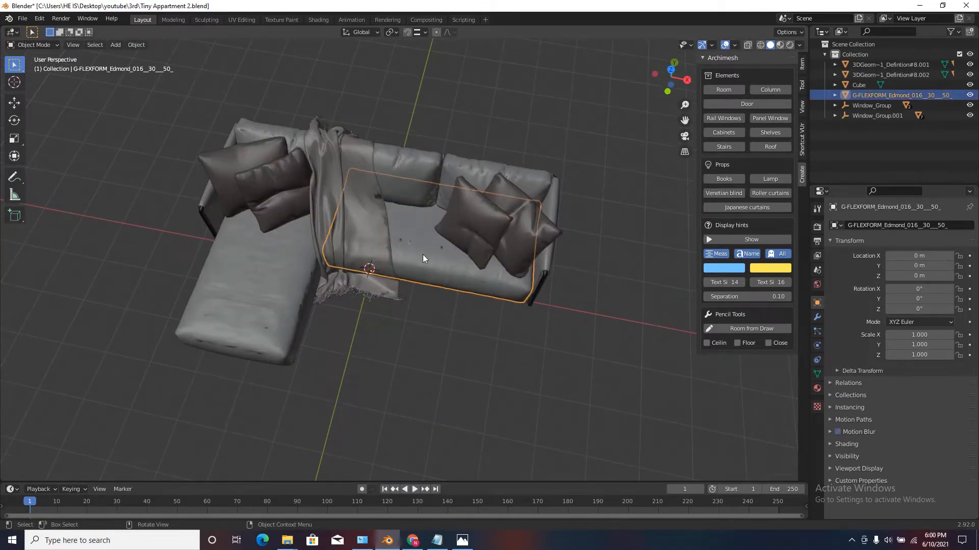
pyautogui.press('KP_7')
pyautogui.scroll(3, 435, 277)
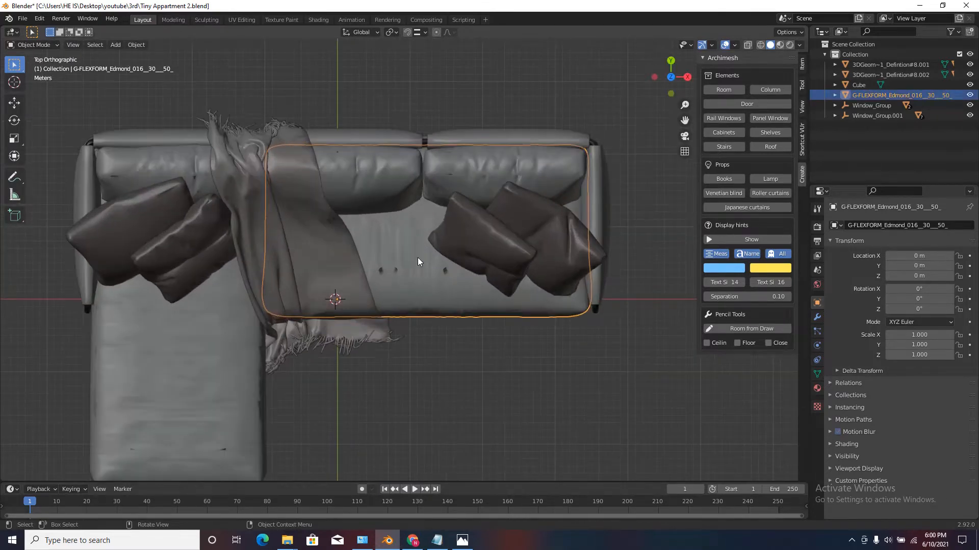
pyautogui.scroll(-3, 417, 258)
pyautogui.scroll(3, 450, 254)
pyautogui.scroll(-3, 487, 236)
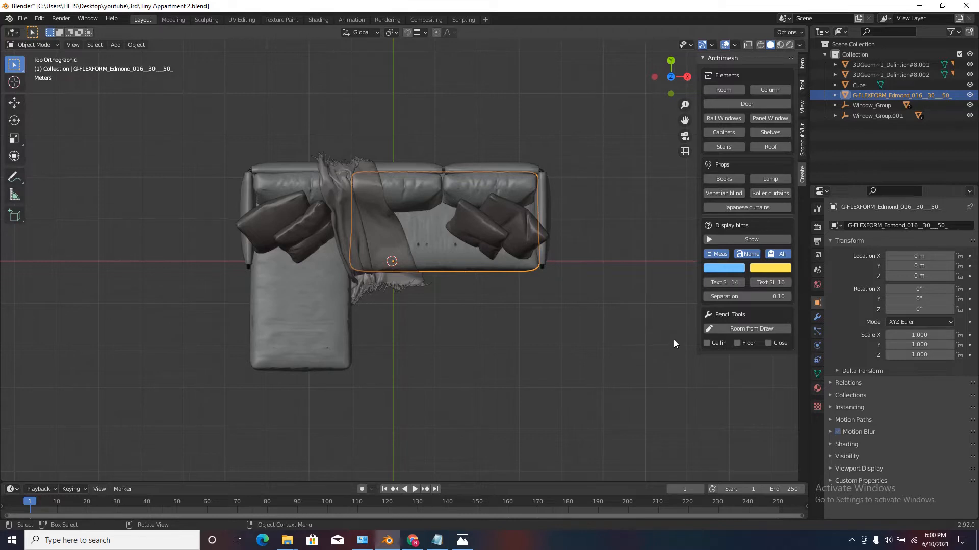
# Scale the whole sofa down to about 0.104 and move it over the apartment floor to about X -1.05 m, Y 13.76 m.
pyautogui.press('s')
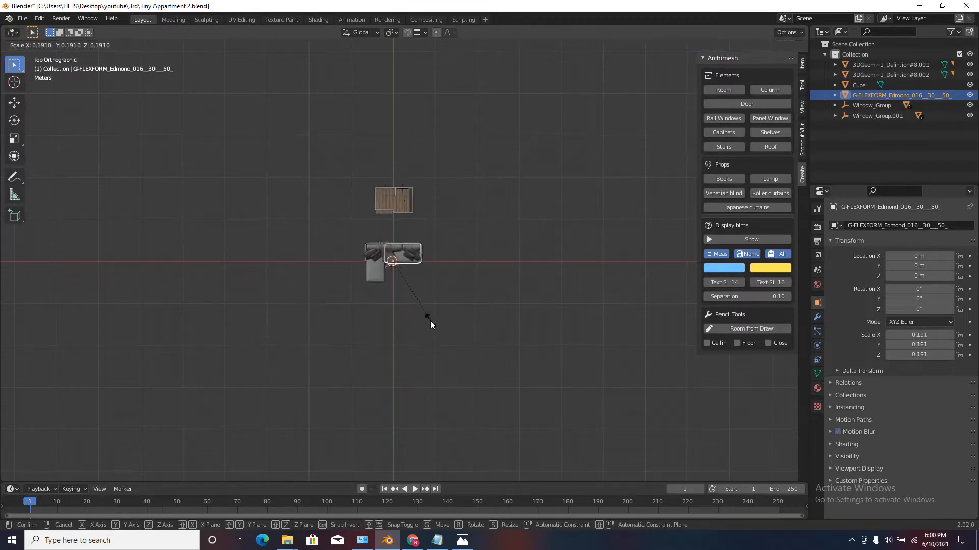
pyautogui.click(430, 322)
pyautogui.press('s')
pyautogui.click(515, 316)
pyautogui.scroll(3, 408, 252)
pyautogui.press('g')
pyautogui.click(396, 144)
pyautogui.scroll(9, 389, 129)
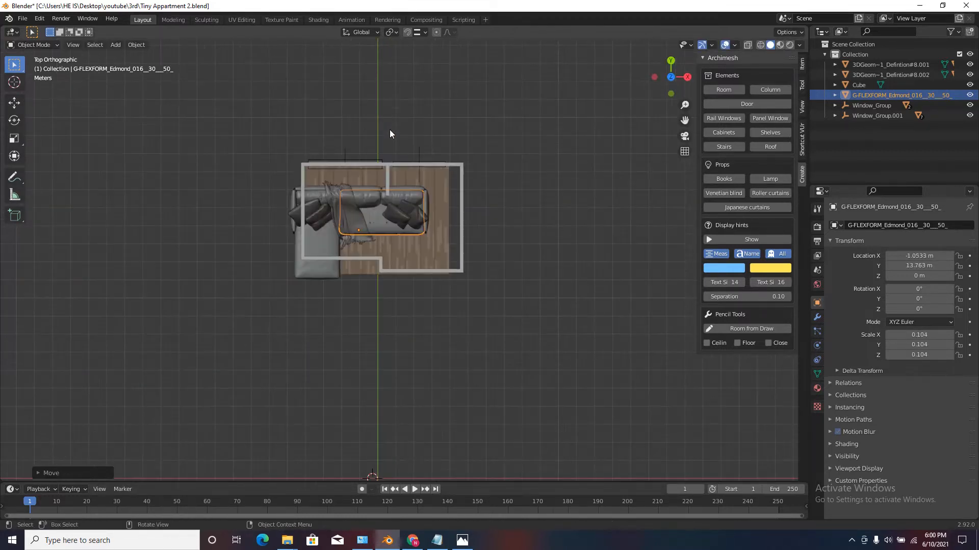
# Scale the sofa further down to about 0.039 and rotate it to -90° about Z.
pyautogui.press('s')
pyautogui.click(416, 241)
pyautogui.press('s')
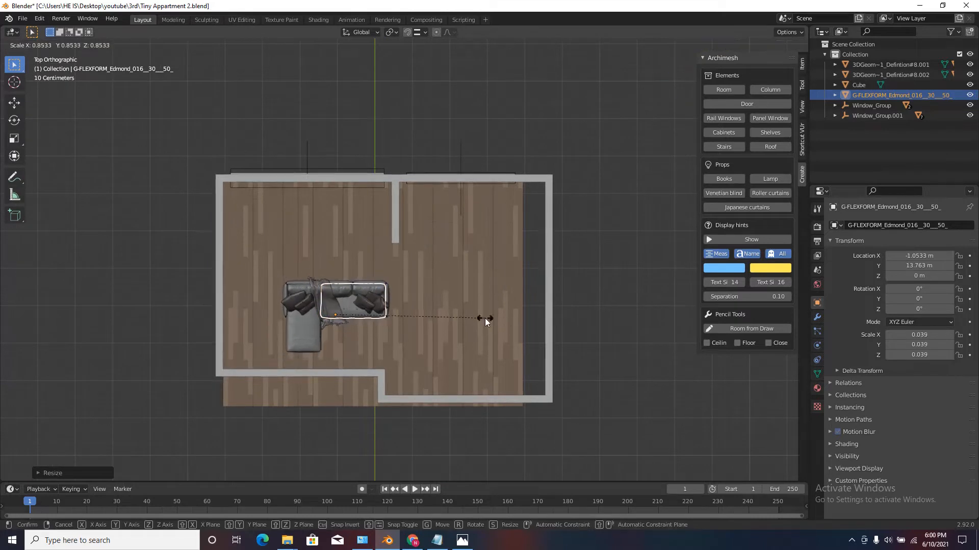
pyautogui.click(486, 318)
pyautogui.write('s90')
pyautogui.click(489, 318)
pyautogui.scroll(3, 390, 297)
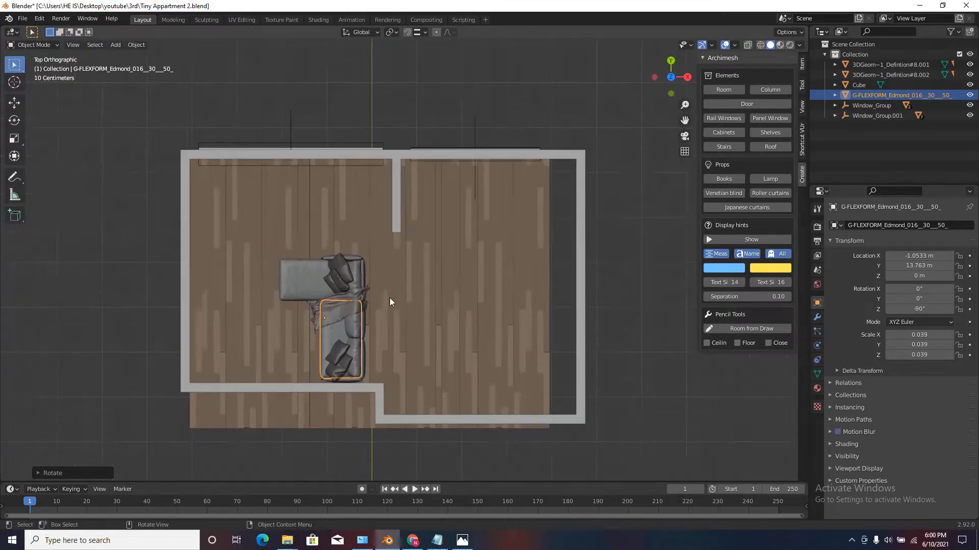
# Move the sofa beside the short partition wall, to about X -0.588 m, Y 15.711 m.
pyautogui.press('g')
pyautogui.click(430, 171)
pyautogui.scroll(3, 384, 196)
pyautogui.press('g')
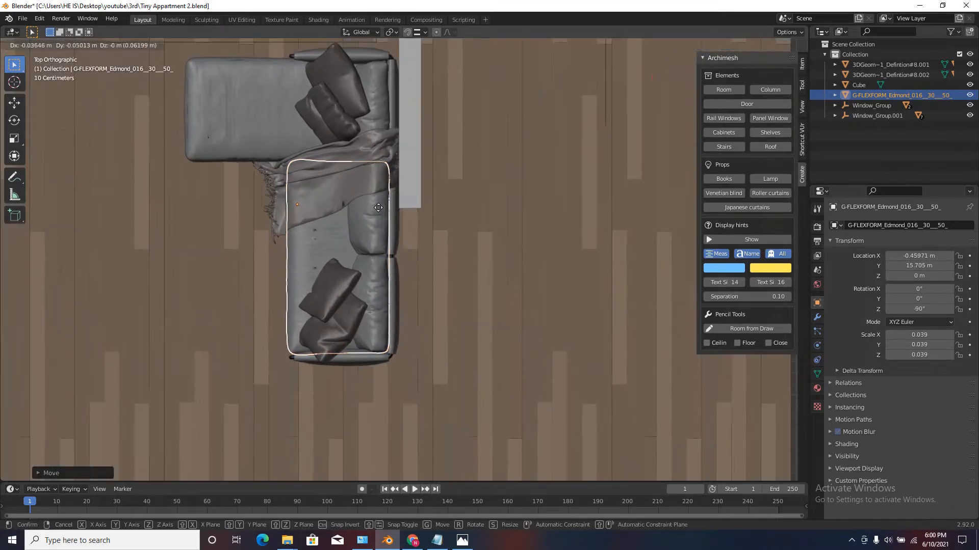
pyautogui.click(411, 253)
pyautogui.scroll(-4, 413, 263)
pyautogui.press('g')
pyautogui.click(417, 283)
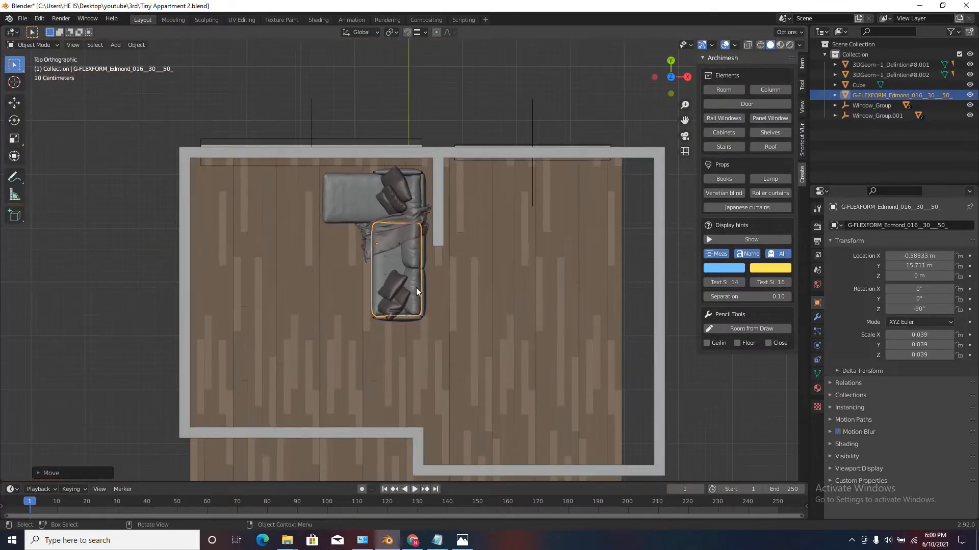
# Show the sofa's transform values in the viewport and nudge it closer to the partition corner, to about X -0.562 m, Y 15.757 m.
pyautogui.scroll(3, 416, 289)
pyautogui.click(803, 64)
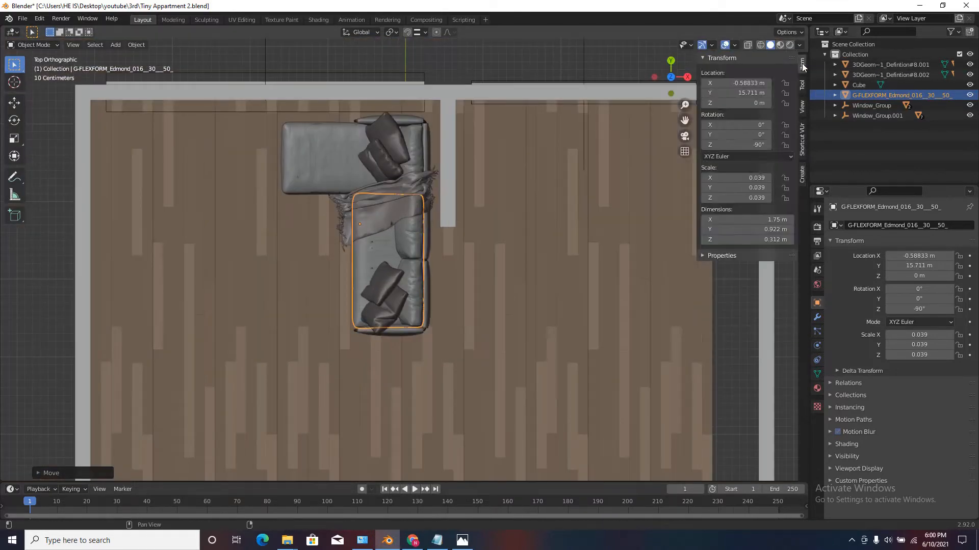
pyautogui.press('g')
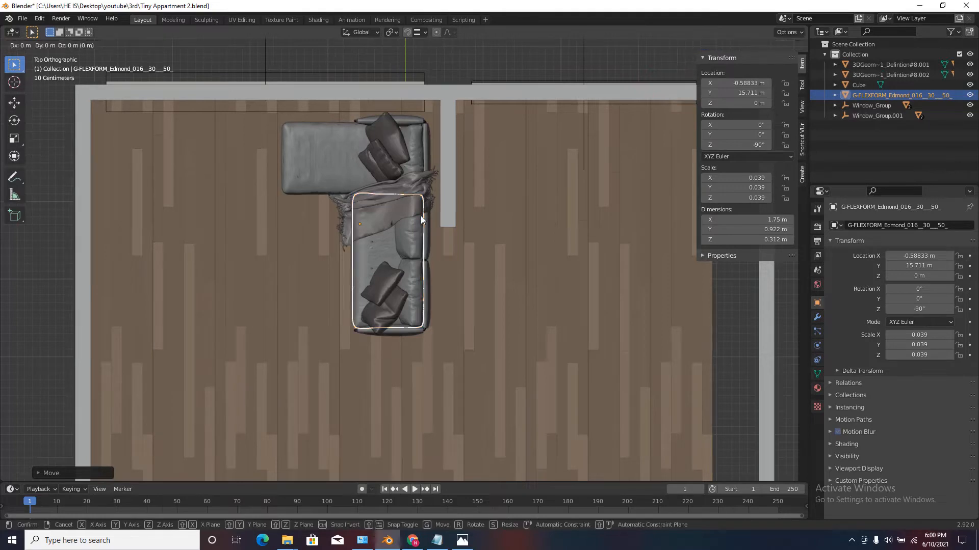
pyautogui.click(423, 213)
pyautogui.scroll(-2, 398, 208)
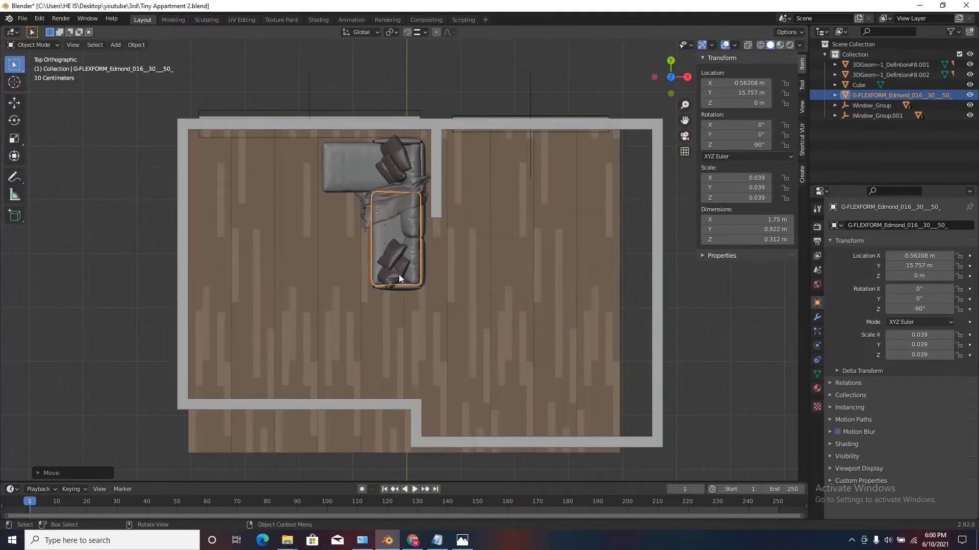
# Try scaling and rotating the sofa at its new place, cancelling both transforms.
pyautogui.press('s')
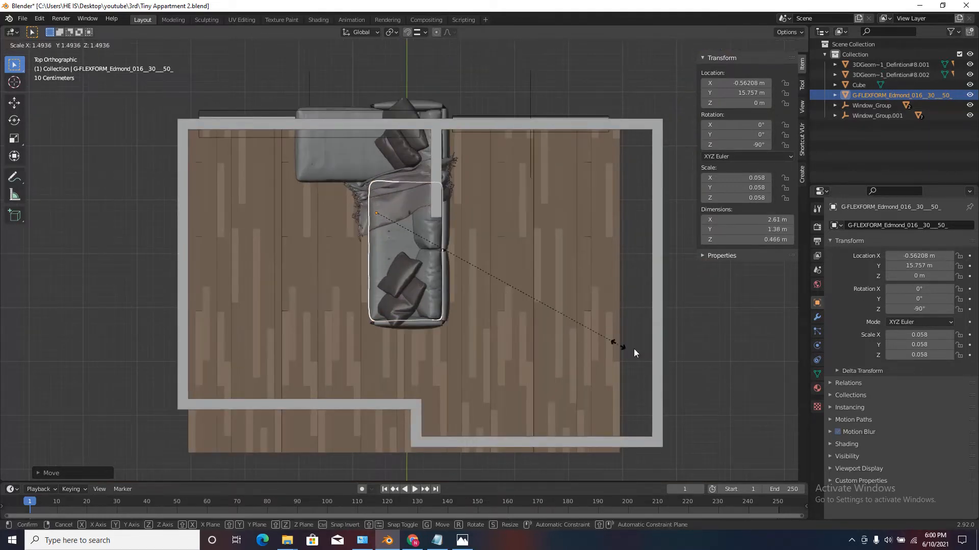
pyautogui.press('Escape')
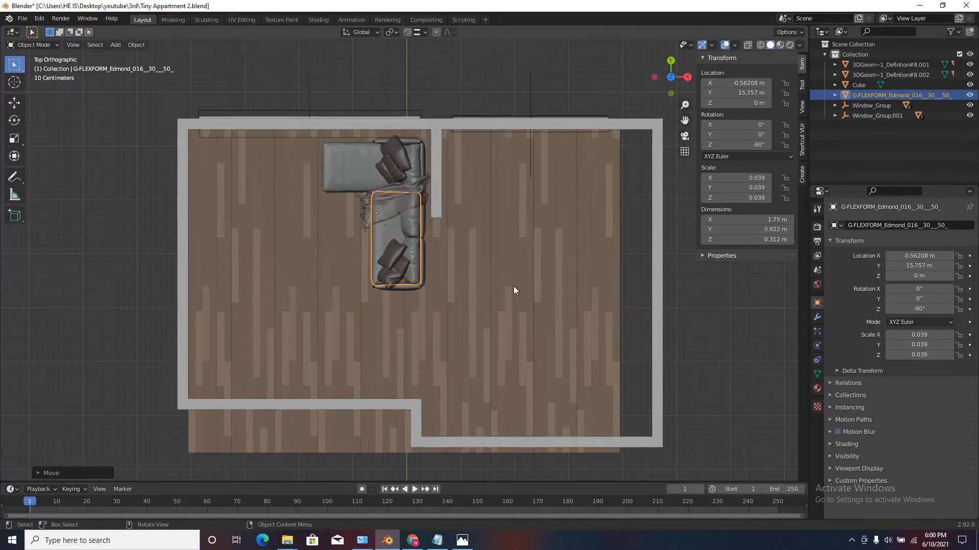
pyautogui.press('r')
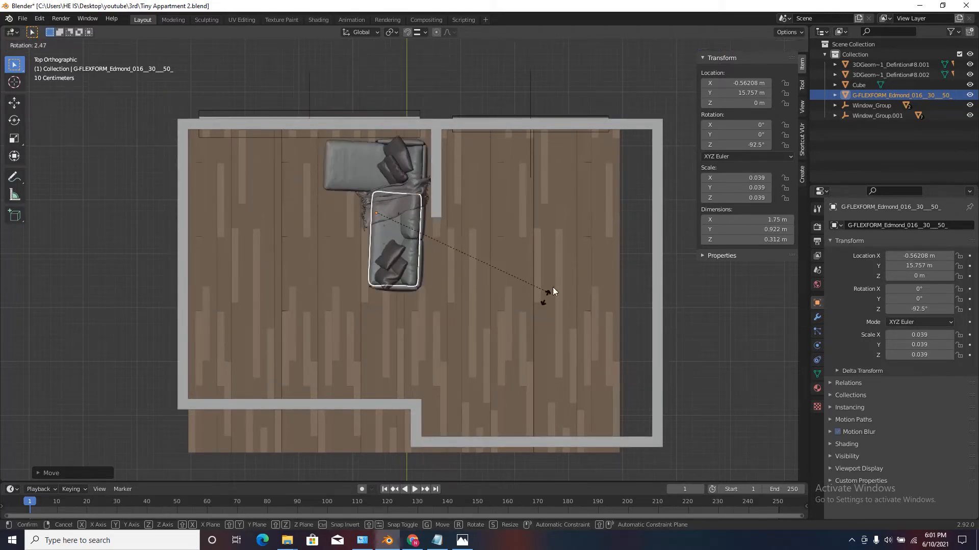
pyautogui.press('Escape')
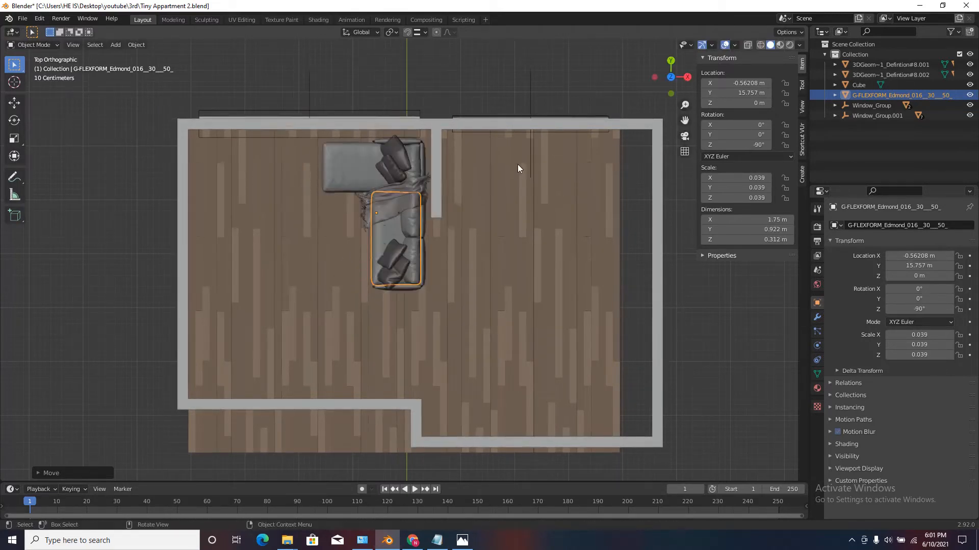
# Examine the apartment floor plan from above, including the sofa's position and the free floor areas.
pyautogui.scroll(-1, 404, 160)
pyautogui.scroll(2, 404, 173)
pyautogui.moveTo(411, 157); pyautogui.dragTo(448, 255, button='middle')
pyautogui.scroll(-7, 448, 279)
pyautogui.scroll(7, 393, 185)
pyautogui.moveTo(394, 184); pyautogui.dragTo(410, 215, button='middle')
pyautogui.scroll(-6, 410, 215)
pyautogui.moveTo(460, 234)
pyautogui.mouseDown(button='middle')
pyautogui.moveTo(418, 225)
pyautogui.moveTo(475, 219)
pyautogui.moveTo(451, 246)
pyautogui.mouseUp(button='middle')
pyautogui.click(670, 66)
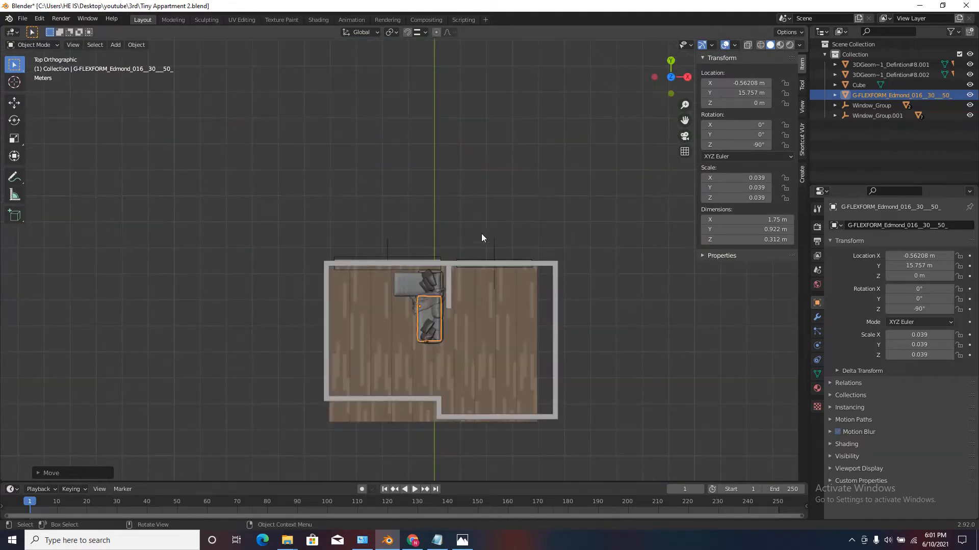
pyautogui.scroll(1, 424, 415)
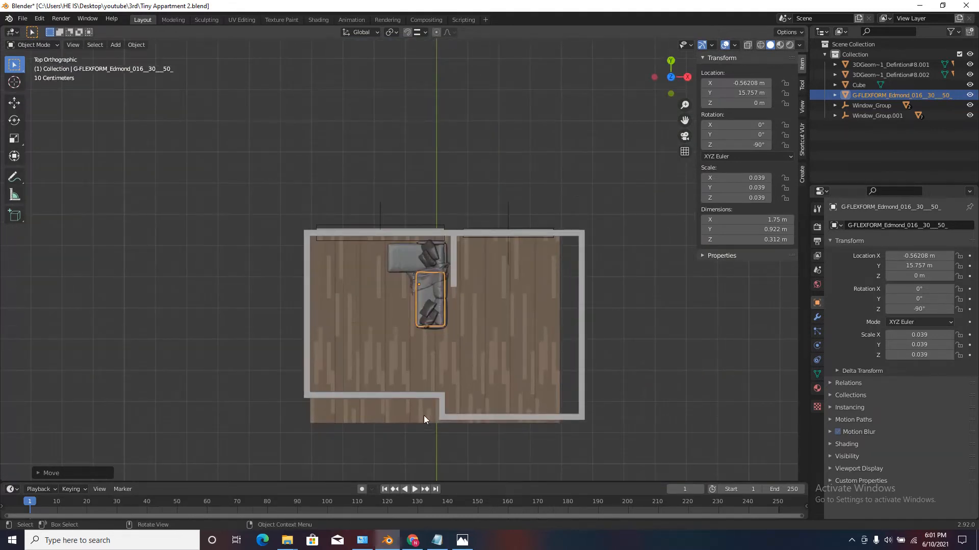
pyautogui.scroll(3, 583, 312)
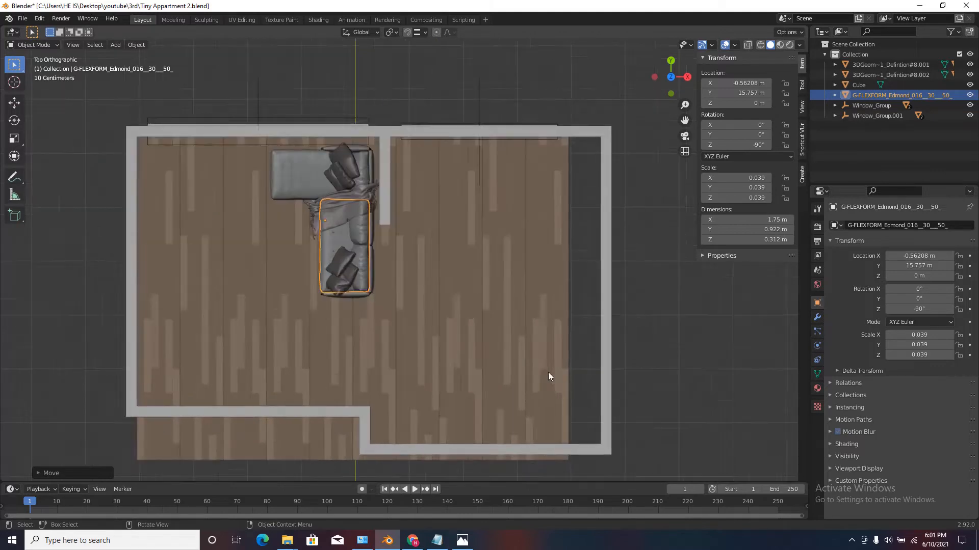
pyautogui.scroll(-2, 471, 236)
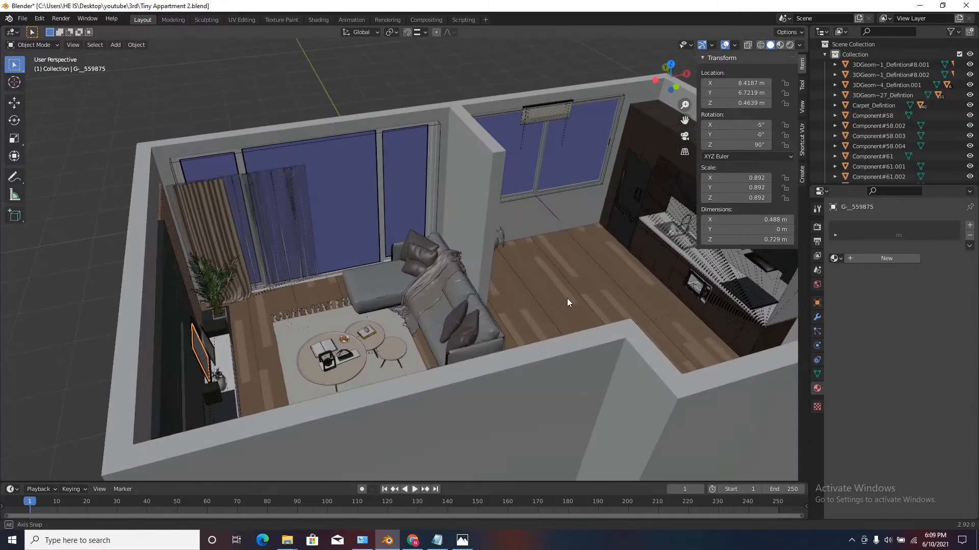
# Examine the furnished apartment from several angles, including the kitchen, living area, TV wall and windows.
pyautogui.moveTo(567, 298); pyautogui.dragTo(359, 321, button='middle')
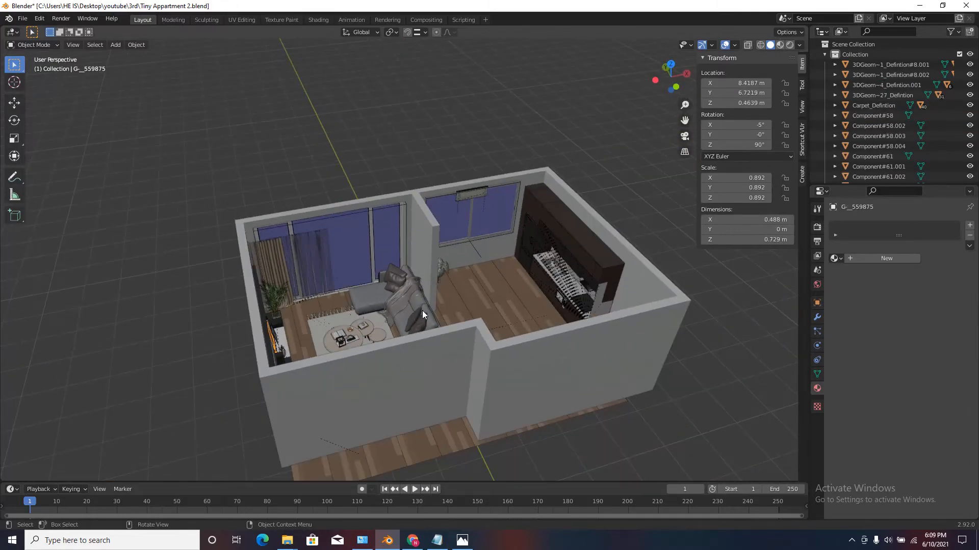
pyautogui.scroll(1, 422, 311)
pyautogui.moveTo(469, 307); pyautogui.dragTo(481, 282, button='middle')
pyautogui.scroll(2, 465, 283)
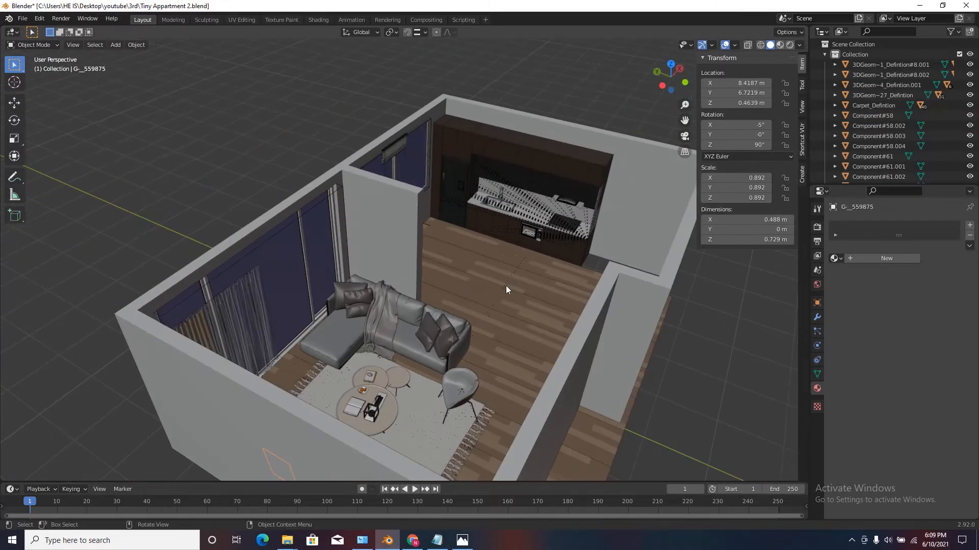
pyautogui.moveTo(505, 343); pyautogui.dragTo(368, 305, button='middle')
pyautogui.scroll(3, 249, 292)
pyautogui.scroll(-2, 408, 356)
pyautogui.scroll(-3, 407, 308)
pyautogui.scroll(3, 388, 307)
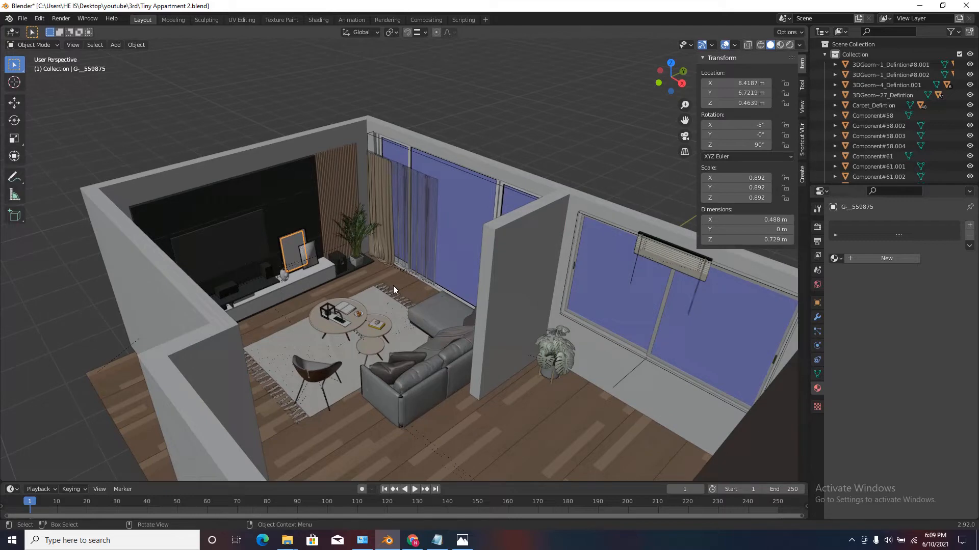
pyautogui.scroll(-2, 393, 285)
pyautogui.scroll(3, 394, 301)
pyautogui.moveTo(394, 300); pyautogui.dragTo(370, 277, button='middle')
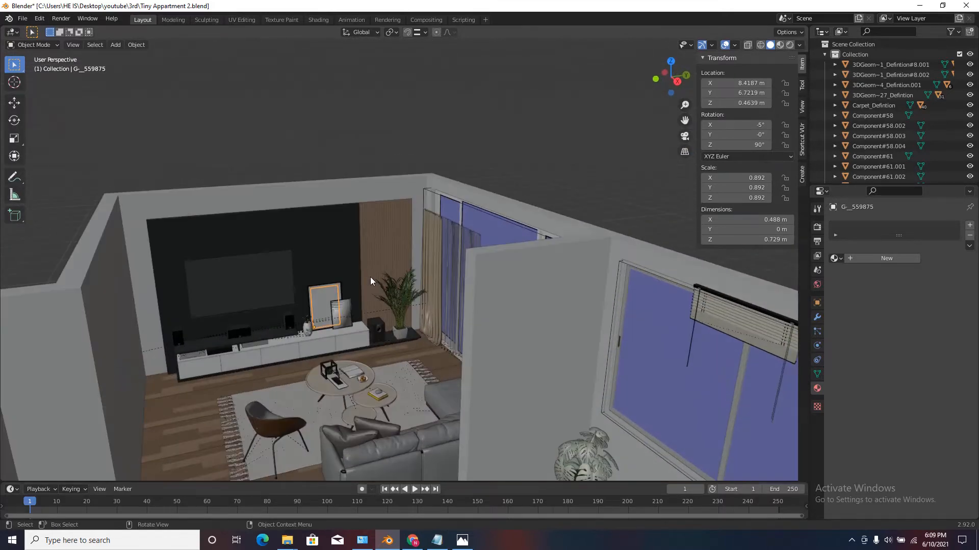
pyautogui.scroll(-3, 370, 277)
pyautogui.scroll(5, 291, 233)
# Inspect the black TV wall panel, the slatted wood panel and the room walls by selecting them.
pyautogui.click(291, 234)
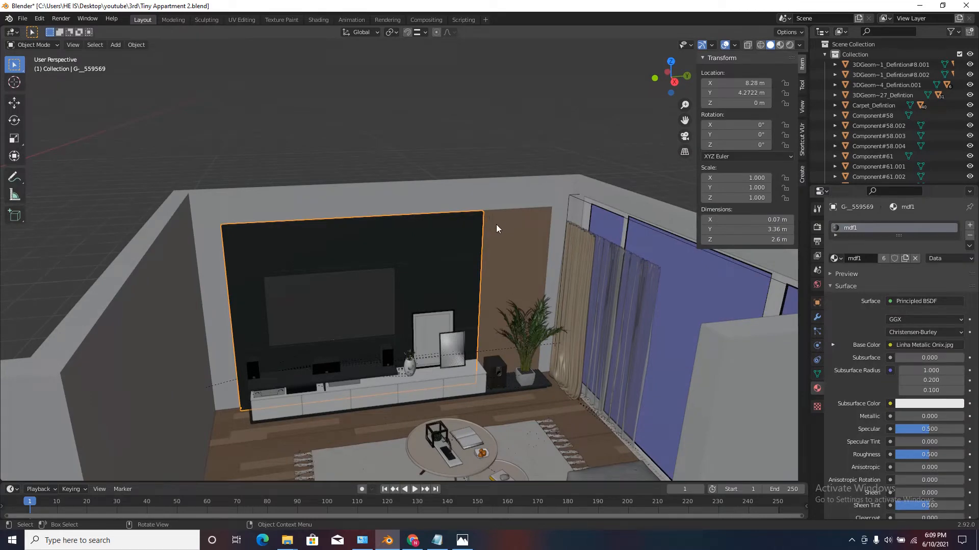
pyautogui.click(502, 225)
pyautogui.scroll(-2, 503, 227)
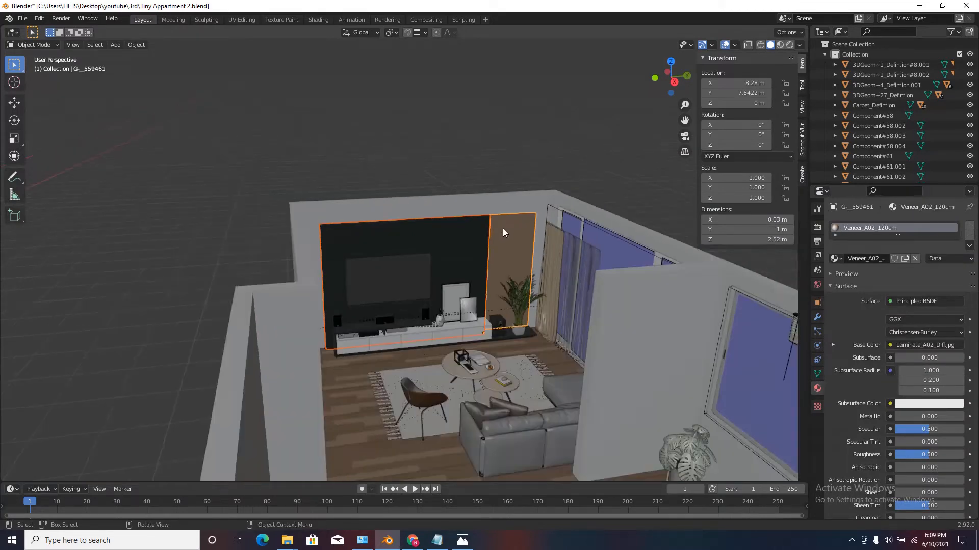
pyautogui.scroll(3, 502, 228)
pyautogui.click(521, 190)
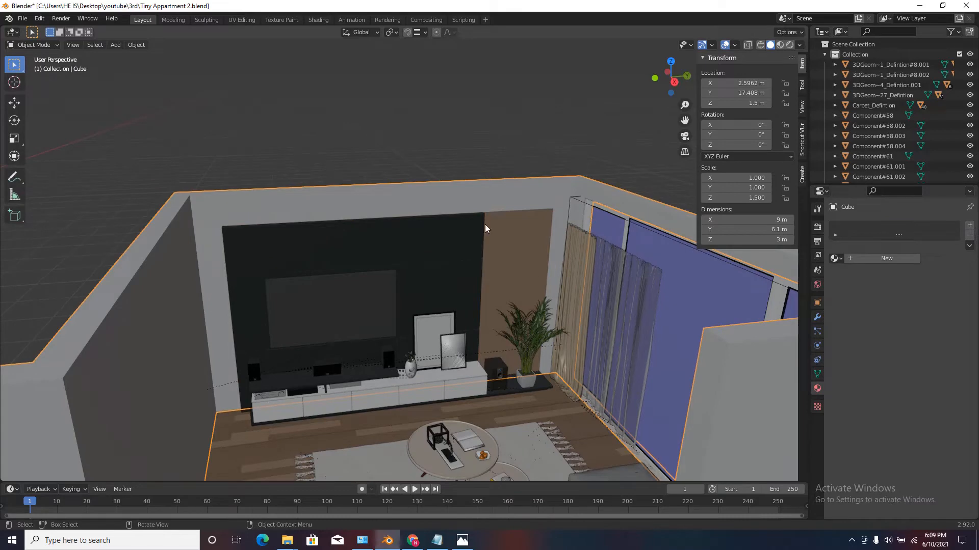
# Move the slatted wood panel about 0.3 m along Y toward the curtain corner, to about Y 7.946 m.
pyautogui.moveTo(556, 239); pyautogui.dragTo(548, 149, button='middle')
pyautogui.scroll(2, 558, 261)
pyautogui.scroll(-2, 548, 222)
pyautogui.scroll(2, 601, 326)
pyautogui.click(571, 278)
pyautogui.scroll(-3, 556, 120)
pyautogui.scroll(3, 548, 149)
pyautogui.scroll(2, 524, 232)
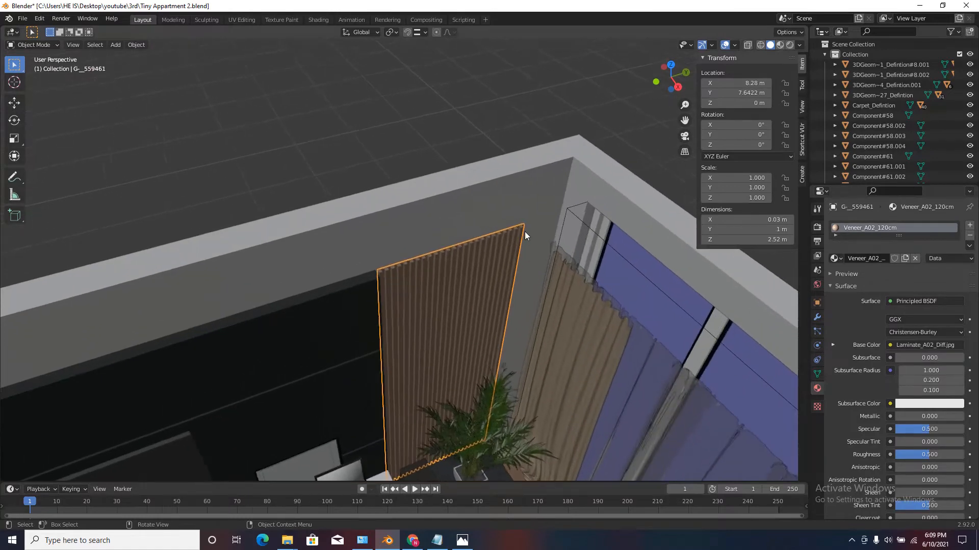
pyautogui.press('g')
pyautogui.press('y')
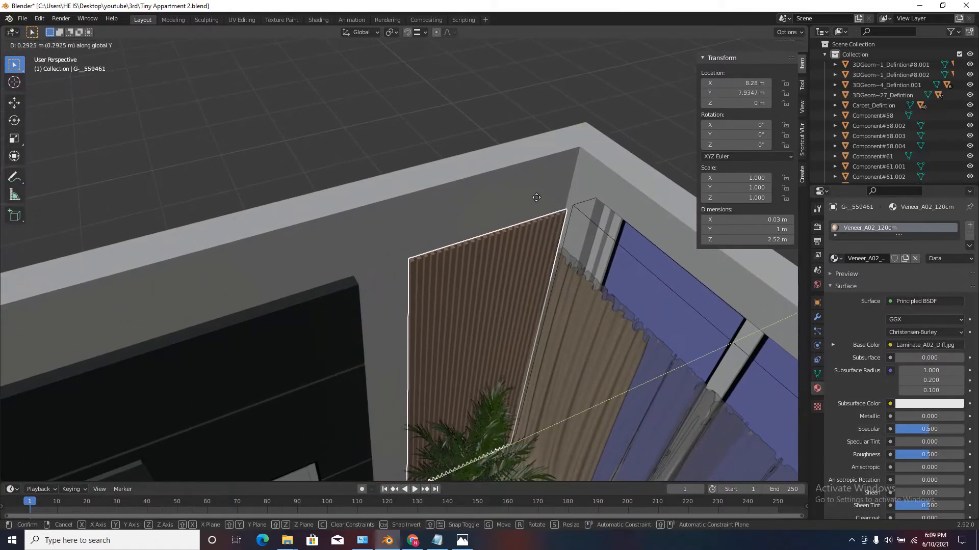
pyautogui.click(508, 153)
pyautogui.moveTo(508, 153); pyautogui.dragTo(534, 288, button='middle')
pyautogui.scroll(-4, 506, 187)
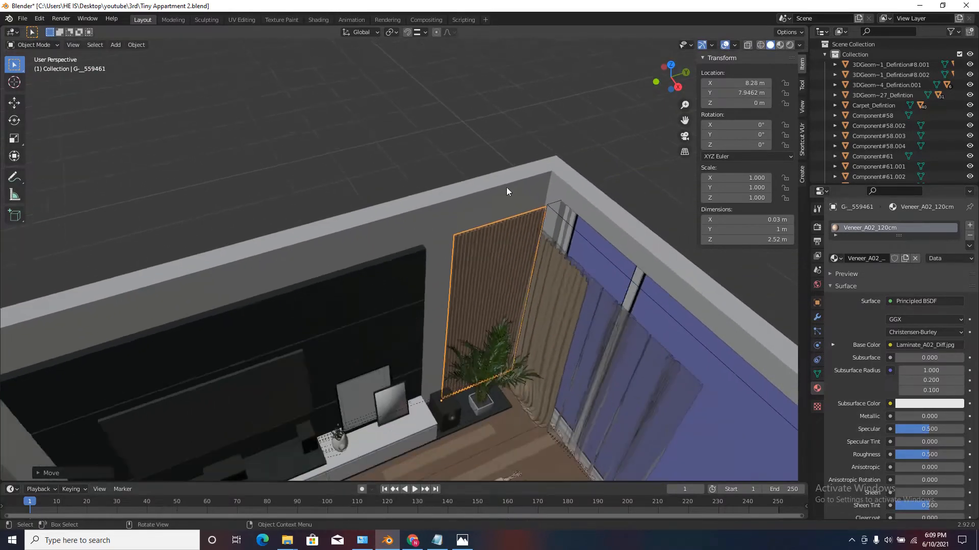
# Move the black TV wall panel about 0.34 m along negative Y toward the opposite corner, to about Y 3.936 m.
pyautogui.click(347, 276)
pyautogui.scroll(-3, 343, 275)
pyautogui.scroll(6, 336, 287)
pyautogui.scroll(3, 332, 301)
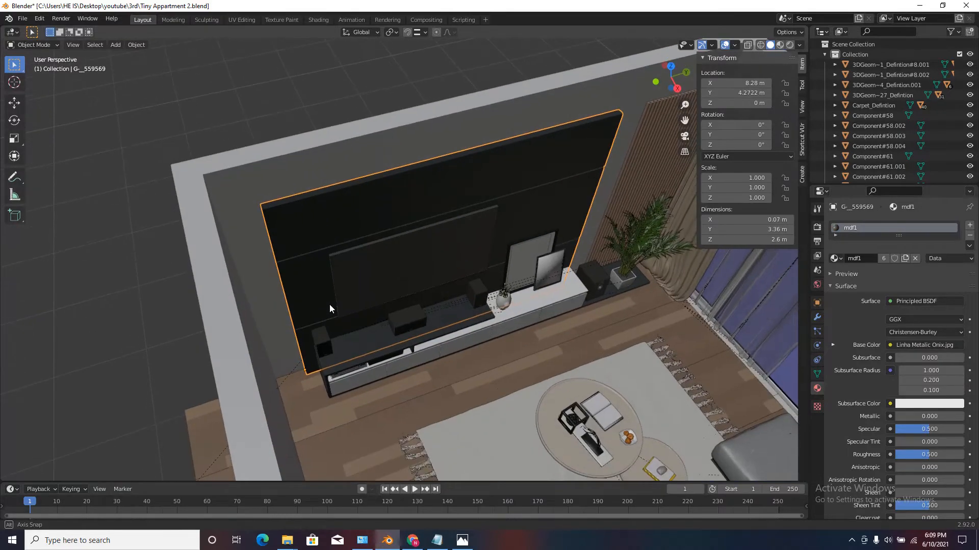
pyautogui.press('g')
pyautogui.press('y')
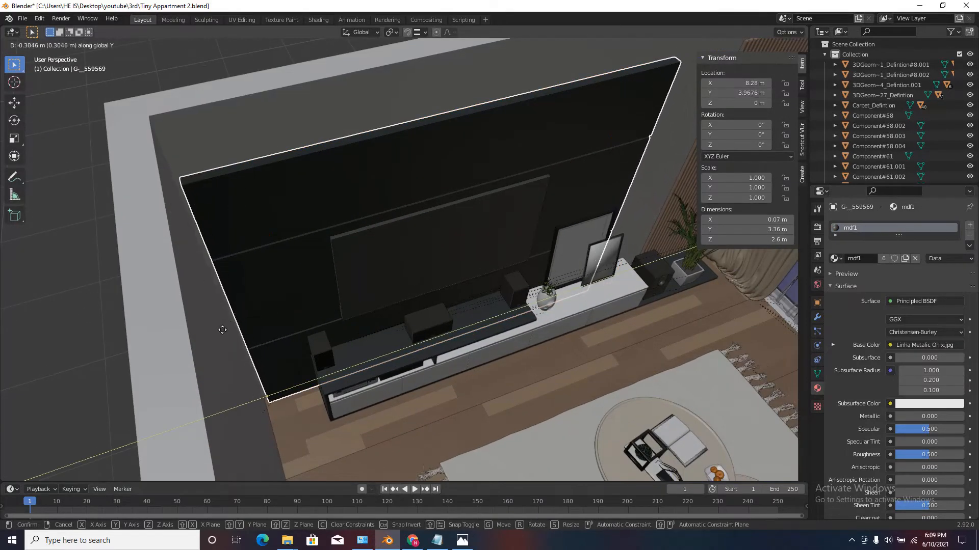
pyautogui.click(189, 339)
pyautogui.scroll(-3, 62, 348)
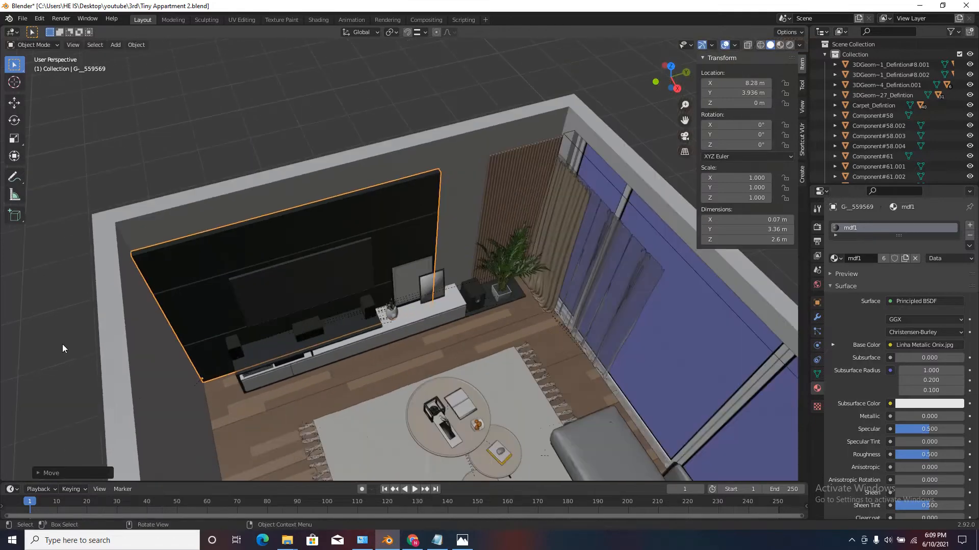
# Scale the black TV wall panel by about 1.193 along Y, to about 4.01 m wide, extending it to the slatted panel.
pyautogui.scroll(2, 215, 384)
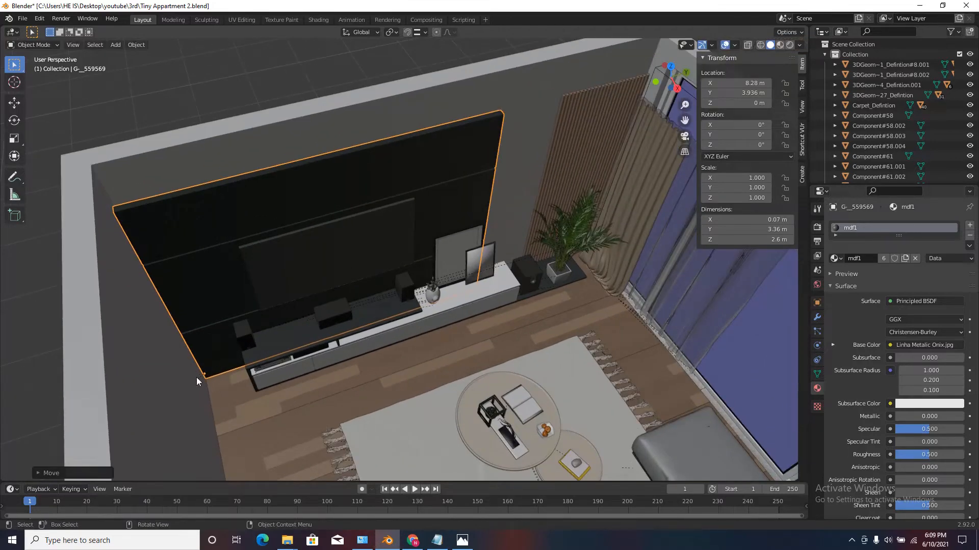
pyautogui.scroll(-3, 420, 259)
pyautogui.scroll(6, 404, 243)
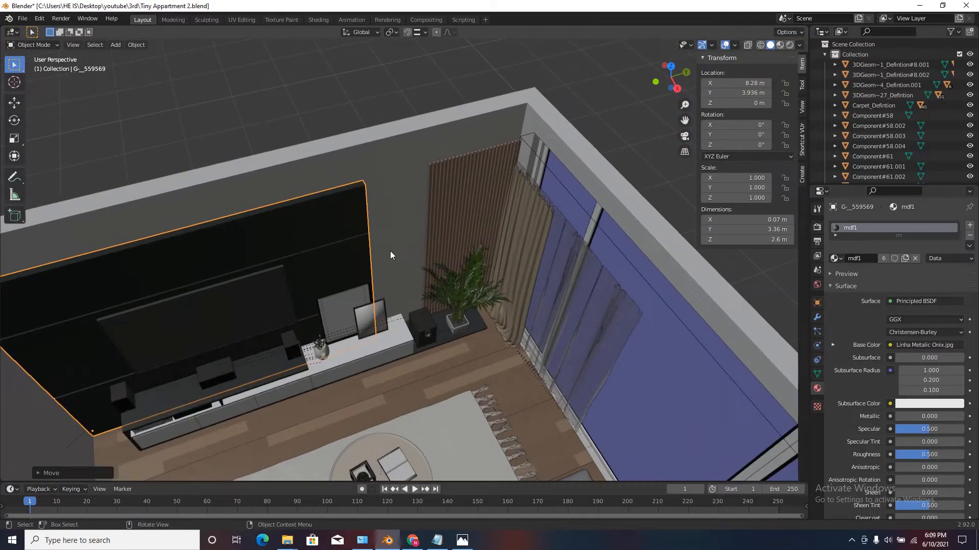
pyautogui.press('s')
pyautogui.press('y')
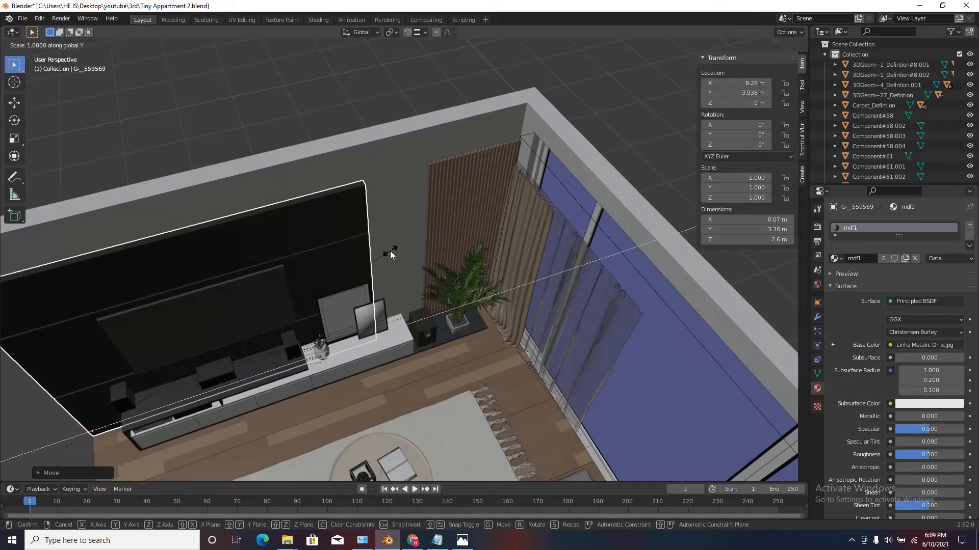
pyautogui.click(456, 225)
pyautogui.scroll(-2, 457, 255)
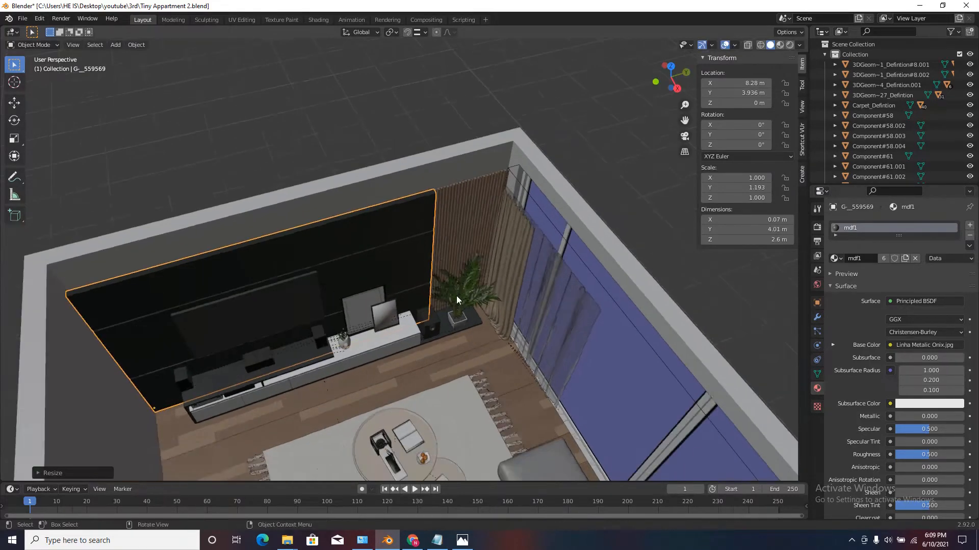
pyautogui.moveTo(457, 295)
pyautogui.mouseDown(button='middle')
pyautogui.moveTo(447, 253)
pyautogui.moveTo(451, 312)
pyautogui.mouseUp(button='middle')
pyautogui.scroll(-1, 459, 276)
# Add the slatted wood panel to the selection and scale both wall panels by about 1.152 along Z toward the wall top.
pyautogui.click(468, 235)
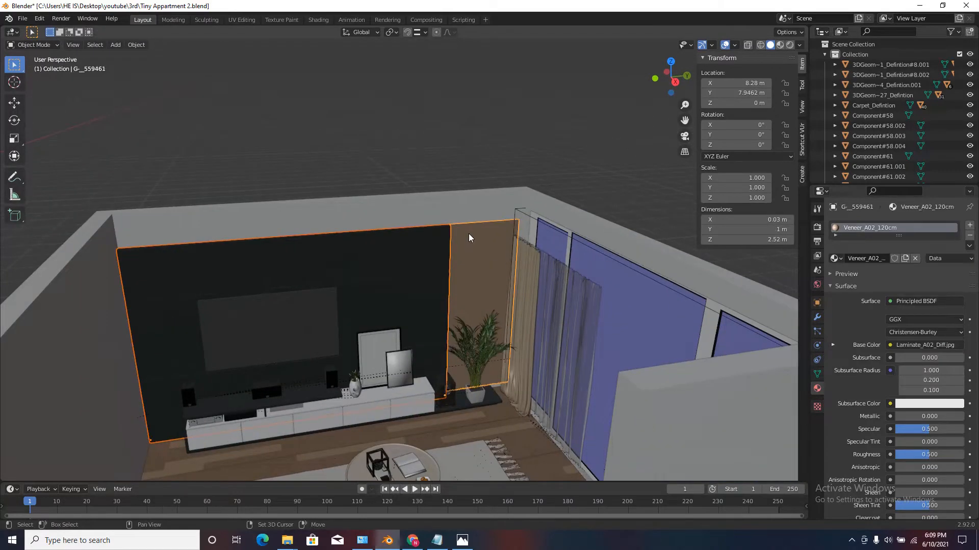
pyautogui.scroll(-3, 484, 234)
pyautogui.scroll(4, 507, 238)
pyautogui.moveTo(467, 346); pyautogui.dragTo(471, 304, button='middle')
pyautogui.scroll(-4, 488, 224)
pyautogui.scroll(4, 471, 304)
pyautogui.scroll(-5, 492, 224)
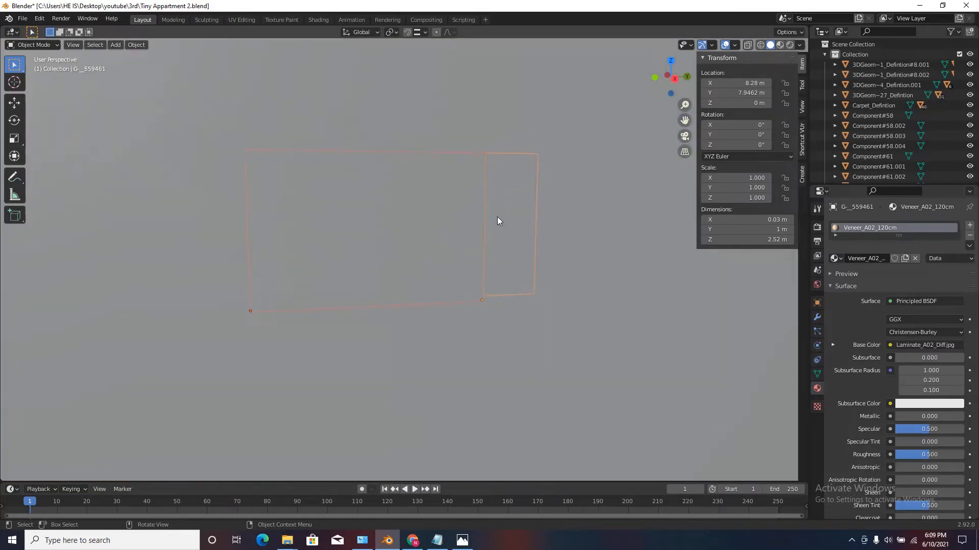
pyautogui.scroll(5, 418, 249)
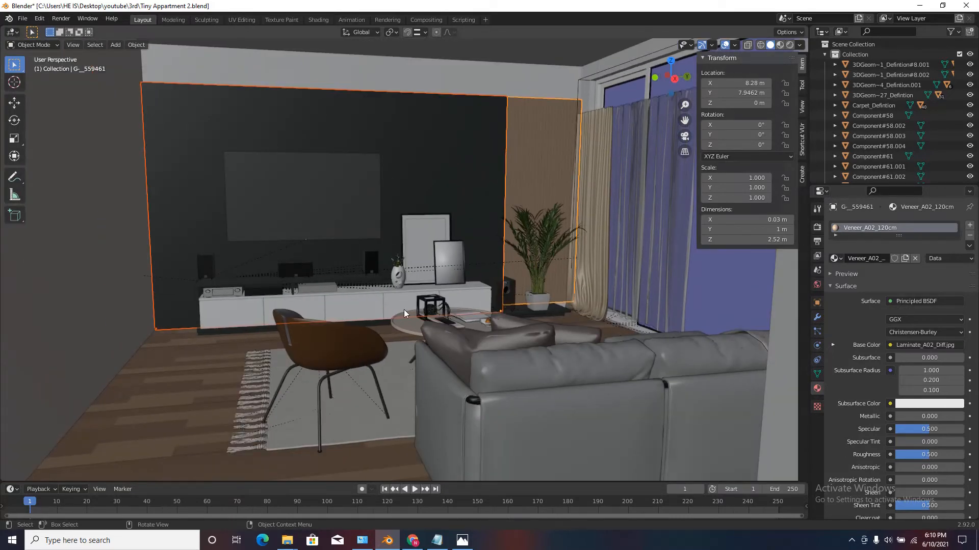
pyautogui.press('s')
pyautogui.press('z')
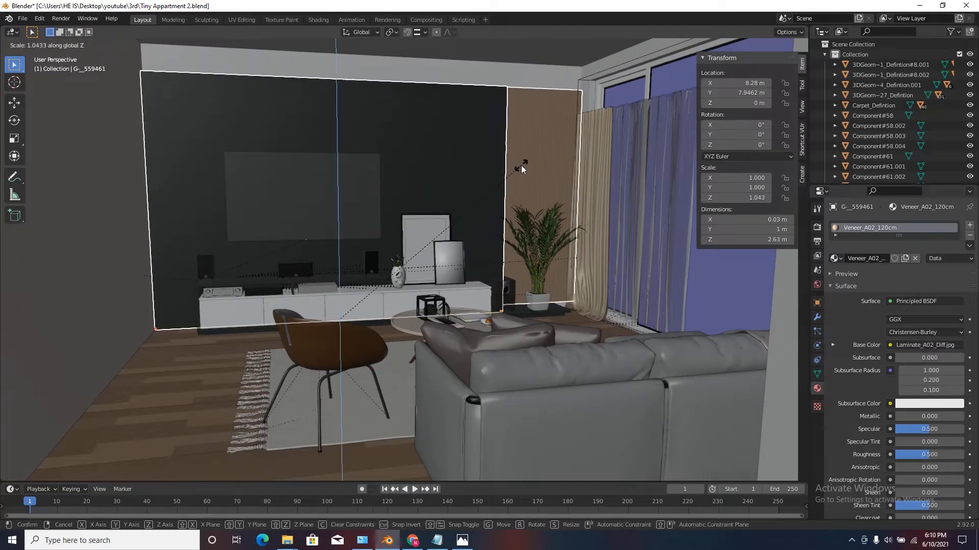
pyautogui.click(545, 148)
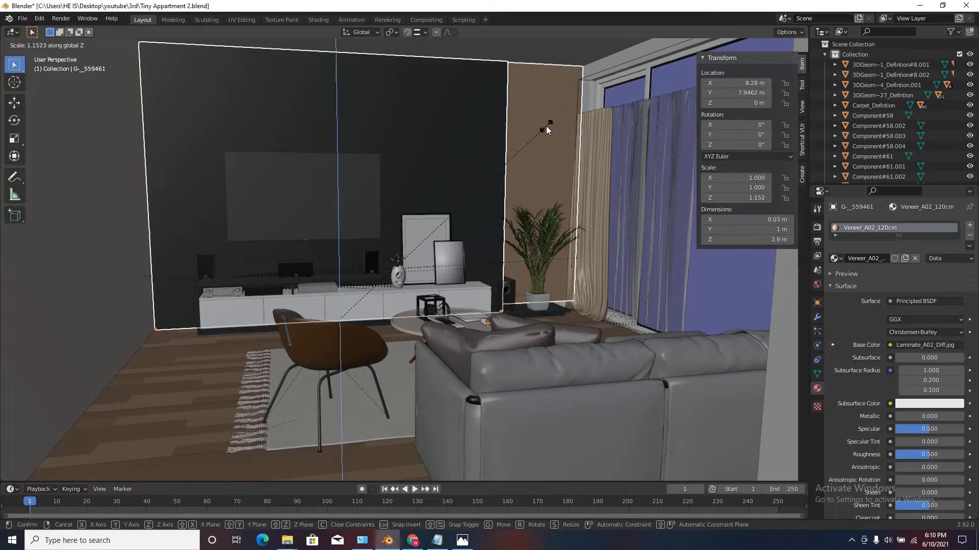
pyautogui.click(546, 130)
# Lower the slatted wood panel about 0.087 m along Z and stretch it along Z to about 2.99 m high.
pyautogui.click(539, 172)
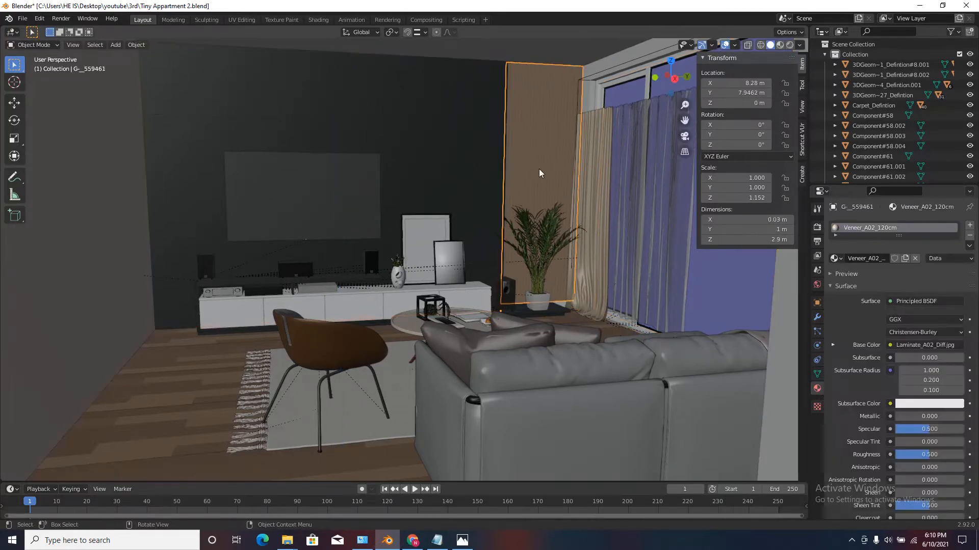
pyautogui.press('g')
pyautogui.press('z')
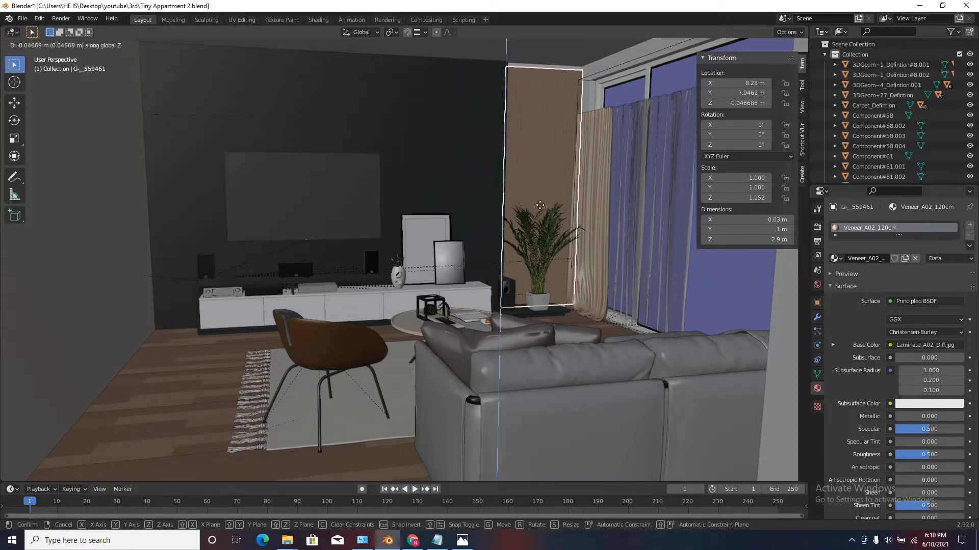
pyautogui.click(549, 237)
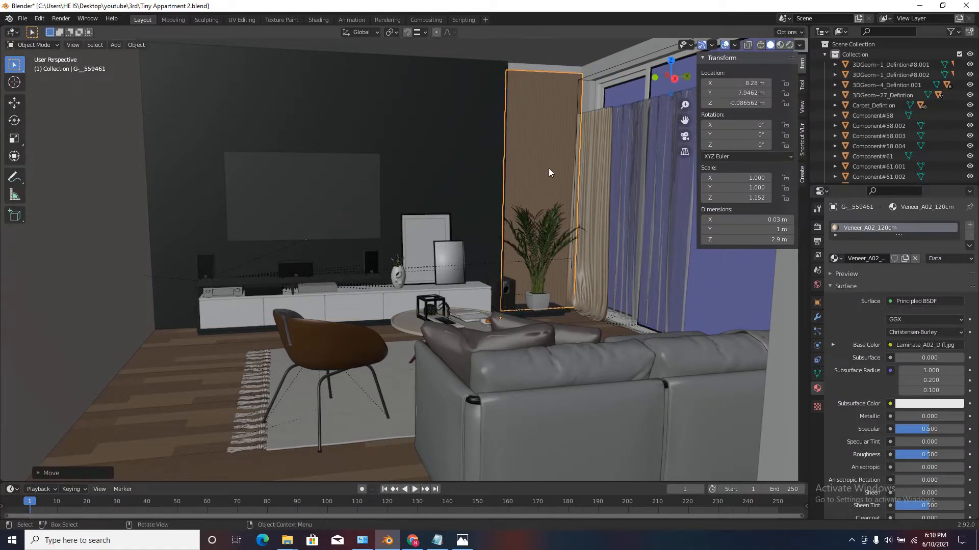
pyautogui.press('s')
pyautogui.press('z')
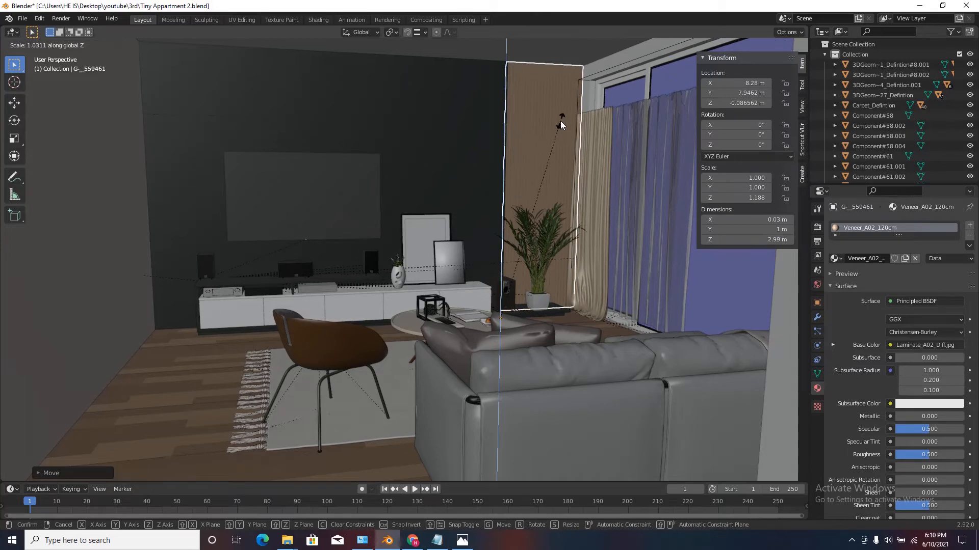
pyautogui.click(560, 120)
pyautogui.click(531, 42)
# Examine the living area, the wall corner and the curtains in front of the large window from above and inside.
pyautogui.scroll(-2, 531, 42)
pyautogui.moveTo(531, 42); pyautogui.dragTo(533, 74, button='middle')
pyautogui.scroll(2, 526, 62)
pyautogui.scroll(-2, 537, 316)
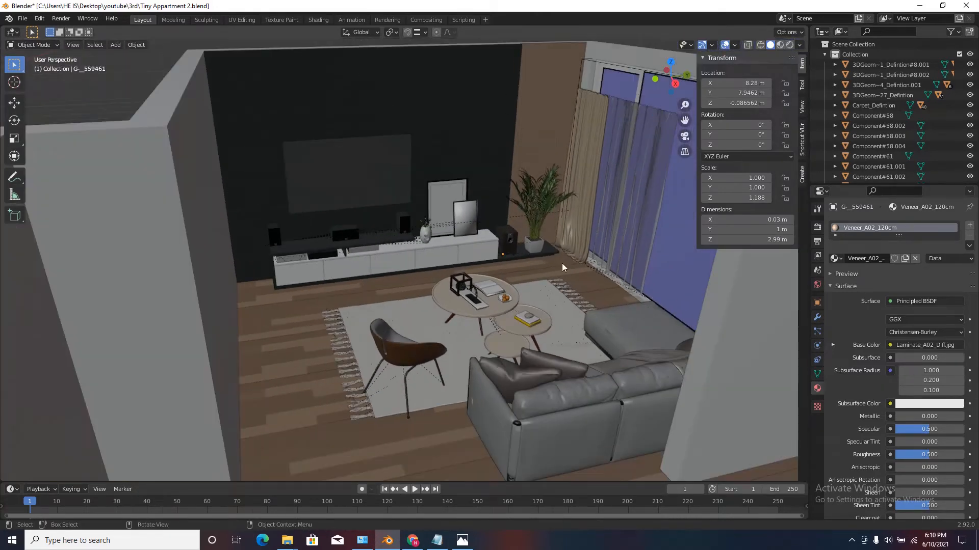
pyautogui.scroll(-1, 562, 263)
pyautogui.moveTo(562, 263); pyautogui.dragTo(514, 327, button='middle')
pyautogui.scroll(-2, 563, 274)
pyautogui.scroll(5, 418, 91)
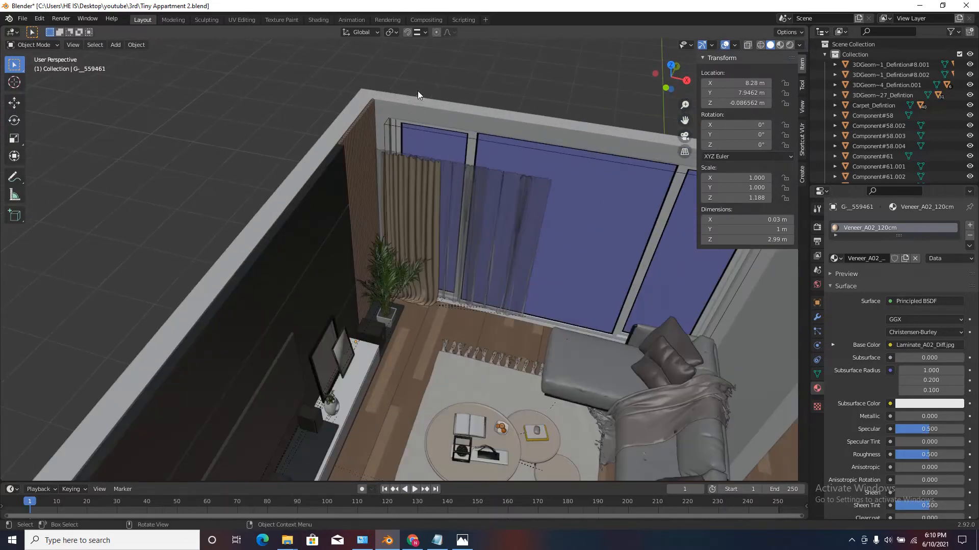
pyautogui.moveTo(417, 91); pyautogui.dragTo(407, 233, button='middle')
pyautogui.scroll(-2, 407, 232)
pyautogui.scroll(3, 331, 244)
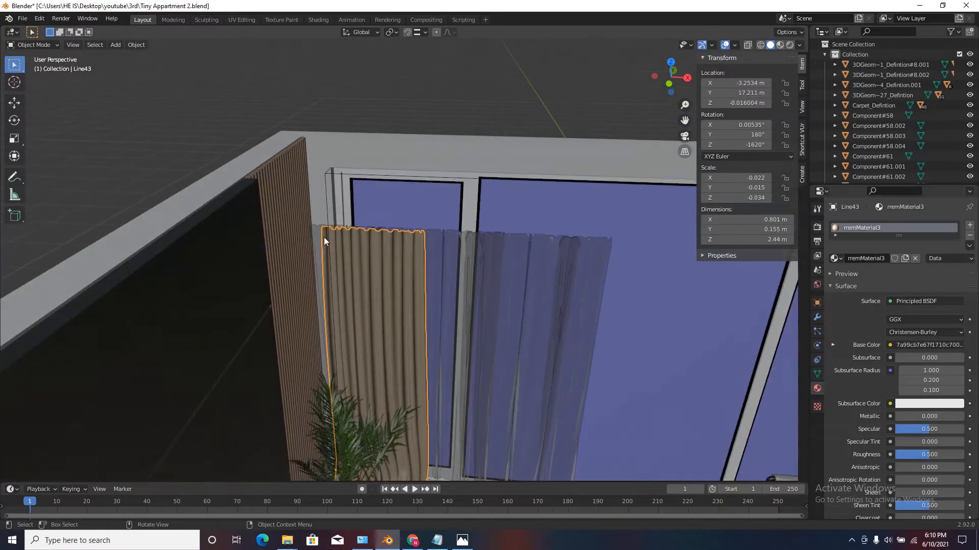
pyautogui.scroll(-2, 314, 237)
pyautogui.scroll(-3, 299, 221)
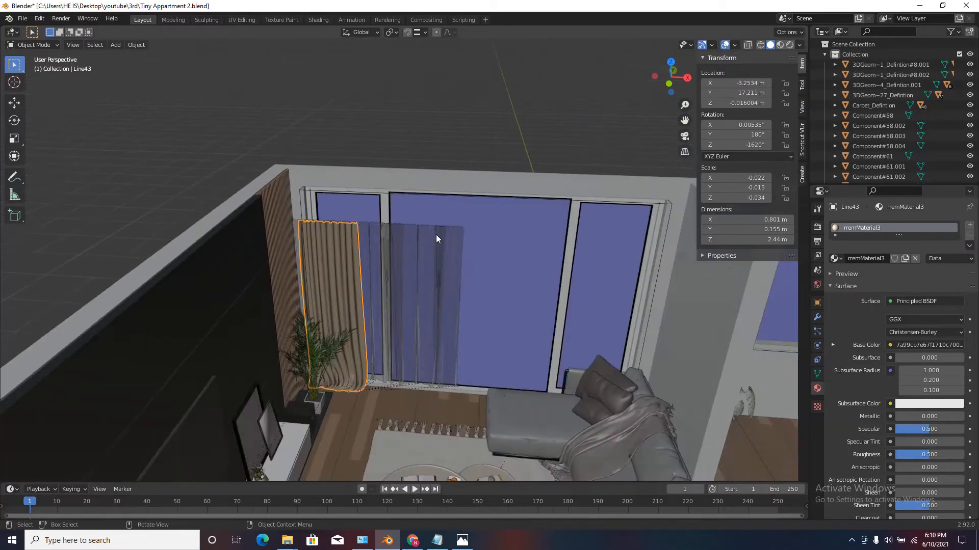
pyautogui.click(429, 310)
pyautogui.moveTo(428, 310); pyautogui.dragTo(417, 321, button='middle')
pyautogui.scroll(7, 416, 321)
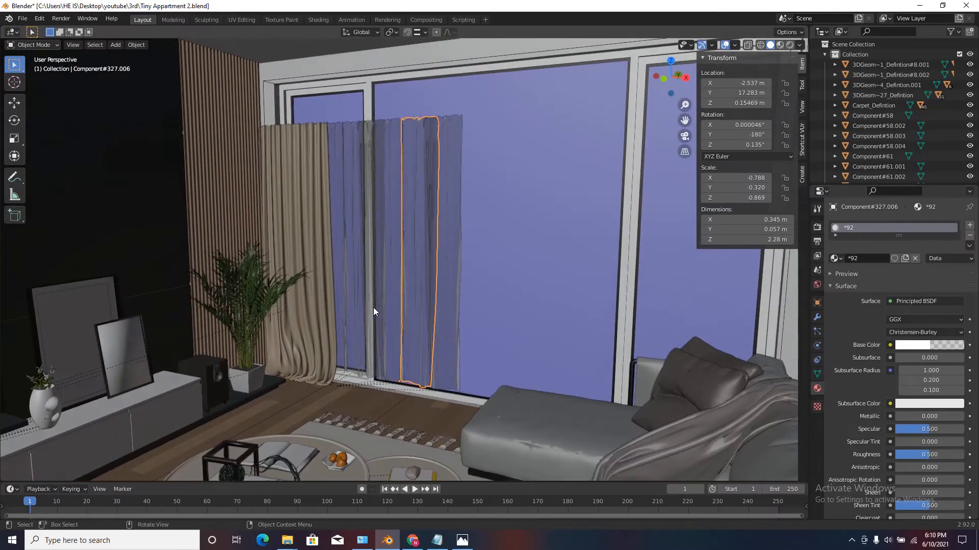
pyautogui.scroll(-3, 444, 335)
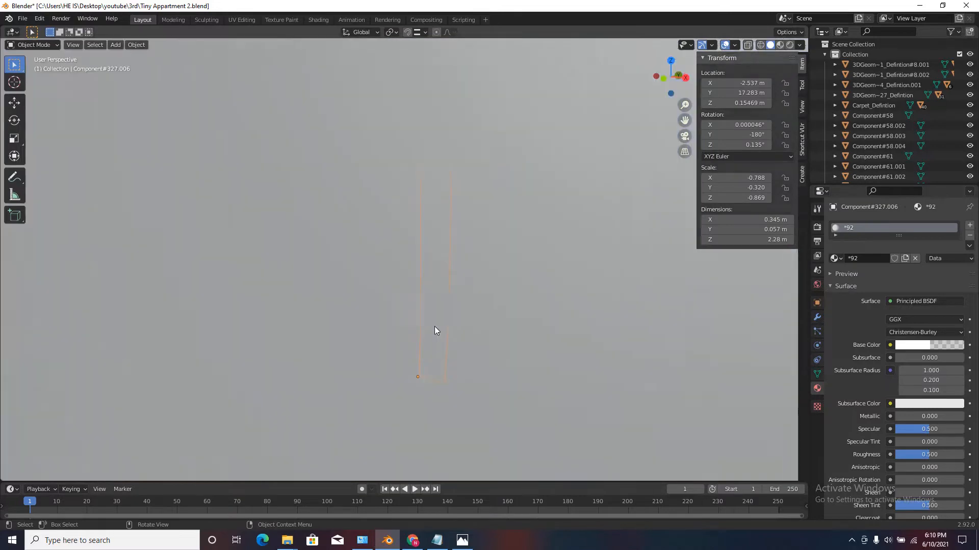
pyautogui.scroll(-2, 433, 326)
pyautogui.click(337, 180)
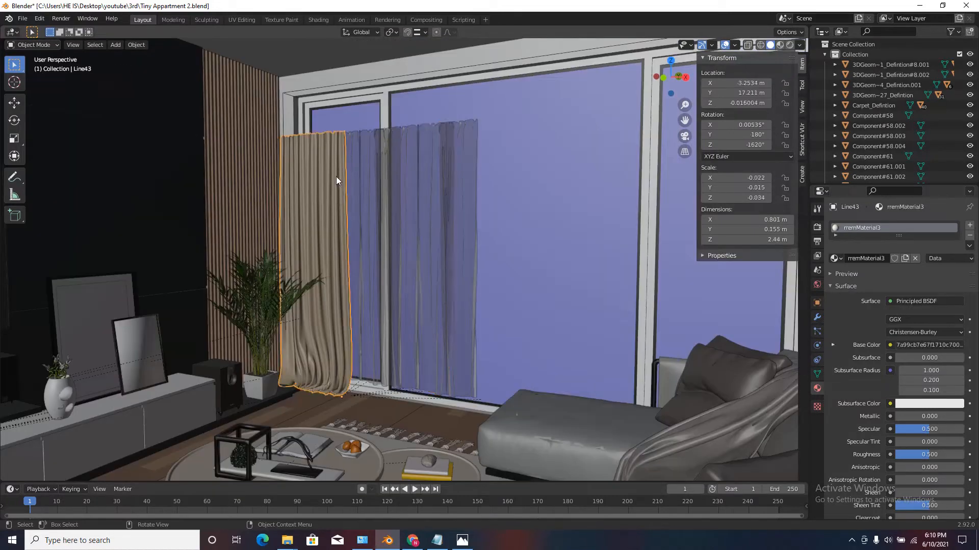
pyautogui.press('g')
pyautogui.rightClick(412, 190)
pyautogui.scroll(5, 480, 316)
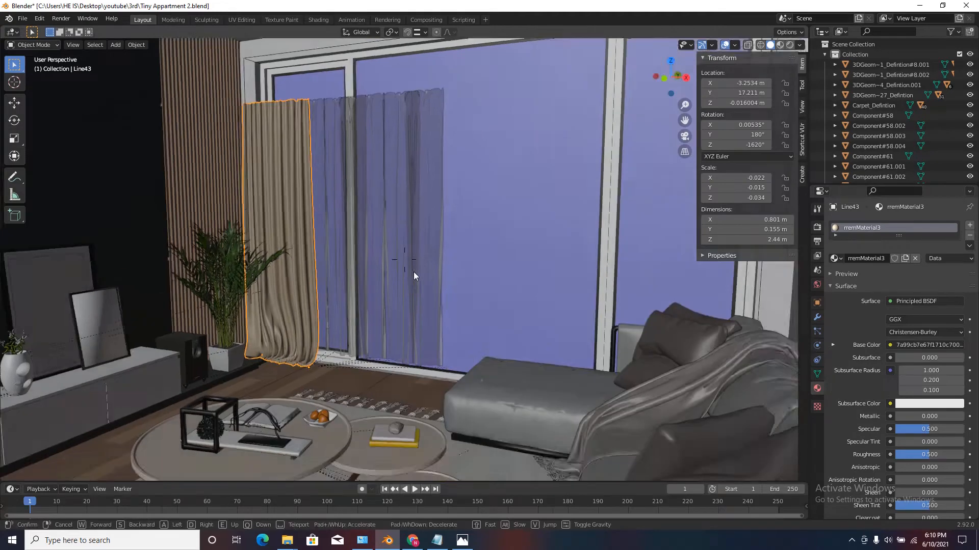
pyautogui.click(429, 233)
pyautogui.press('g')
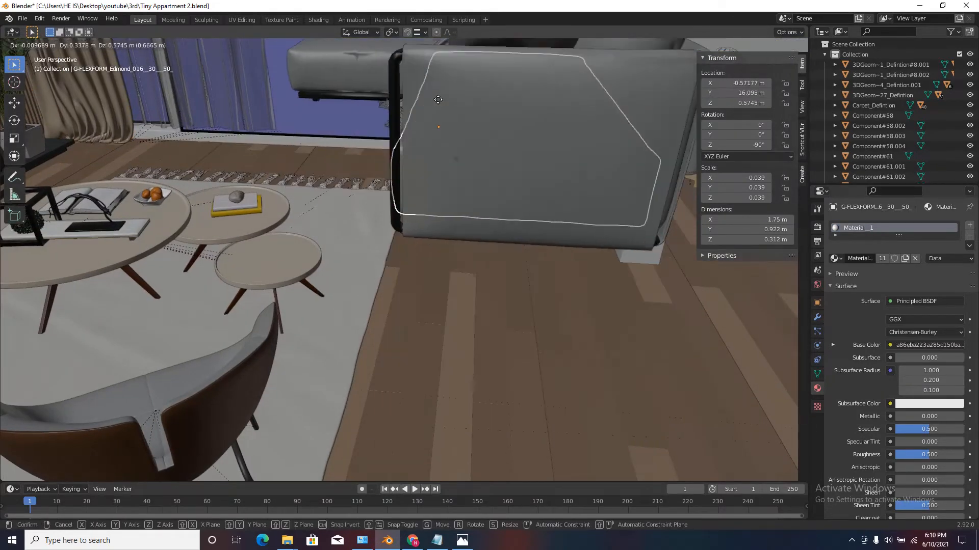
pyautogui.rightClick(431, 195)
pyautogui.hotkey('shift', '`')
pyautogui.click(403, 258)
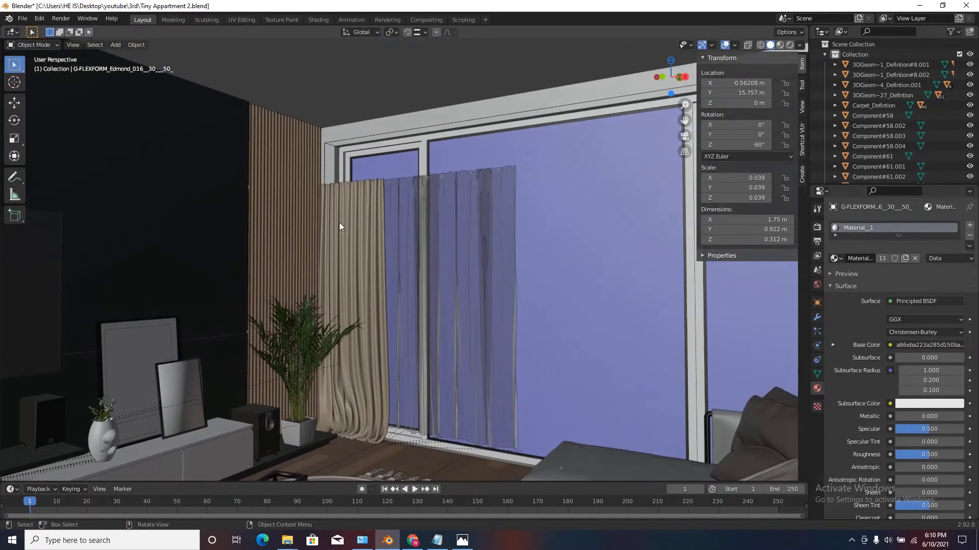
# Scale the beige curtain along Z to about 3.03 m high so it reaches the top of the wall.
pyautogui.click(338, 223)
pyautogui.press('g')
pyautogui.rightClick(397, 211)
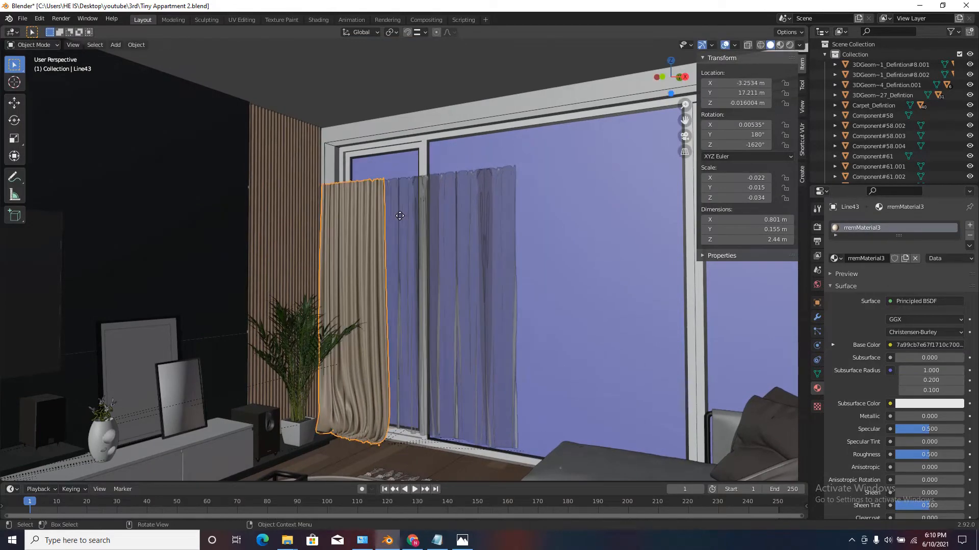
pyautogui.scroll(3, 354, 239)
pyautogui.moveTo(353, 240)
pyautogui.mouseDown(button='middle')
pyautogui.moveTo(366, 251)
pyautogui.moveTo(353, 243)
pyautogui.mouseUp(button='middle')
pyautogui.scroll(-3, 353, 244)
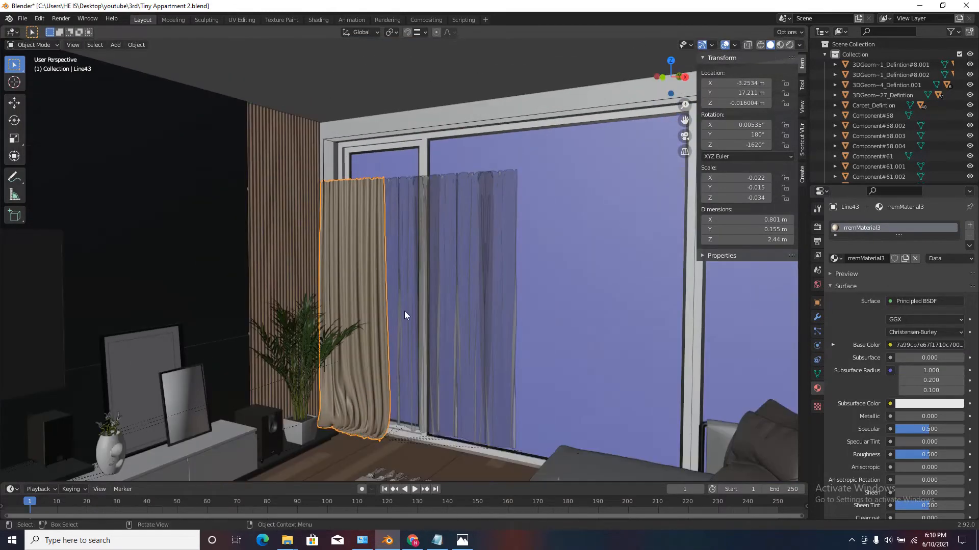
pyautogui.press('s')
pyautogui.press('z')
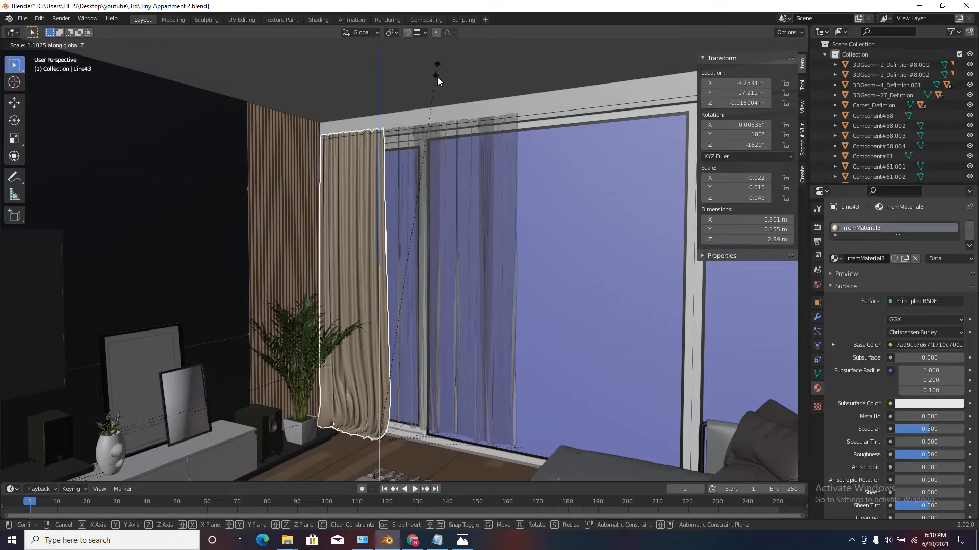
pyautogui.click(433, 439)
pyautogui.scroll(-2, 458, 391)
pyautogui.moveTo(458, 391); pyautogui.dragTo(418, 402, button='middle')
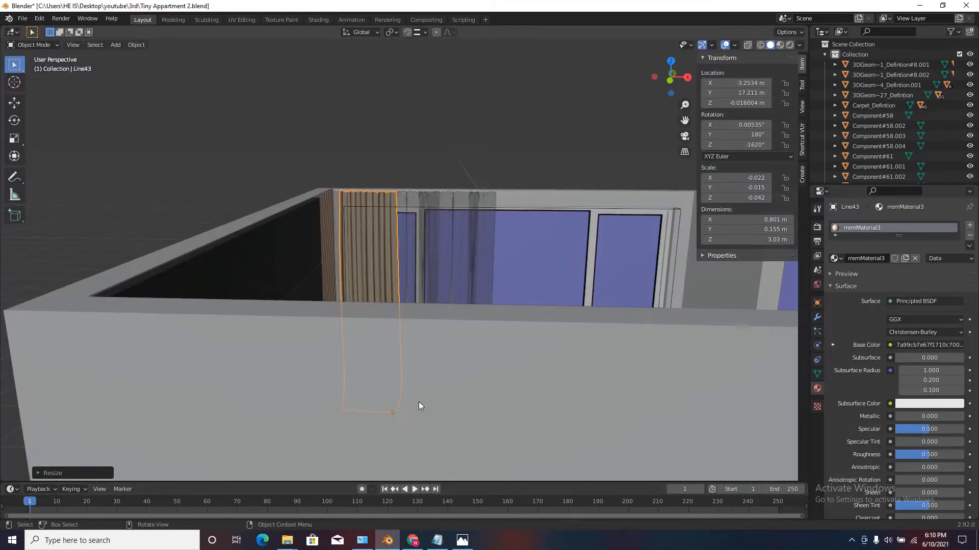
# Select all the sheer curtain pieces beside the beige curtain, including the overlapping ones in the middle.
pyautogui.scroll(5, 418, 402)
pyautogui.scroll(-5, 392, 378)
pyautogui.moveTo(423, 359); pyautogui.dragTo(422, 373, button='middle')
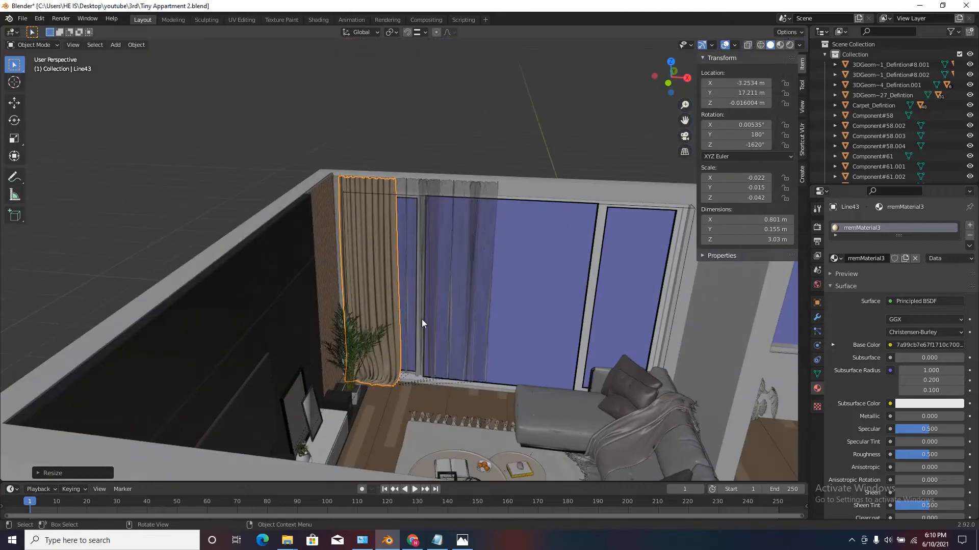
pyautogui.scroll(2, 421, 319)
pyautogui.click(395, 126)
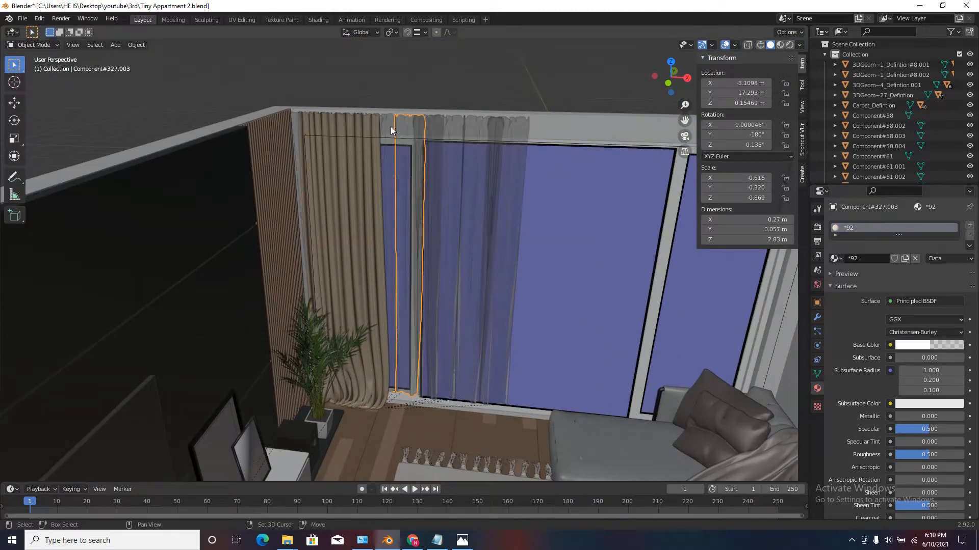
pyautogui.keyDown('shift'); pyautogui.click(390, 127); pyautogui.keyUp('shift')
pyautogui.keyDown('shift'); pyautogui.click(439, 129); pyautogui.keyUp('shift')
pyautogui.keyDown('shift'); pyautogui.click(474, 127); pyautogui.keyUp('shift')
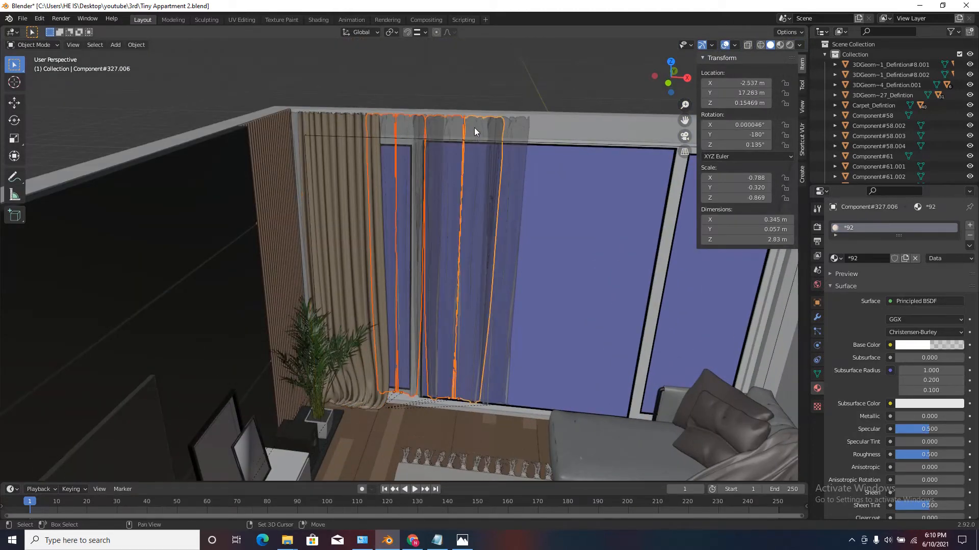
pyautogui.keyDown('shift'); pyautogui.click(520, 122); pyautogui.keyUp('shift')
pyautogui.scroll(3, 509, 135)
pyautogui.scroll(3, 371, 106)
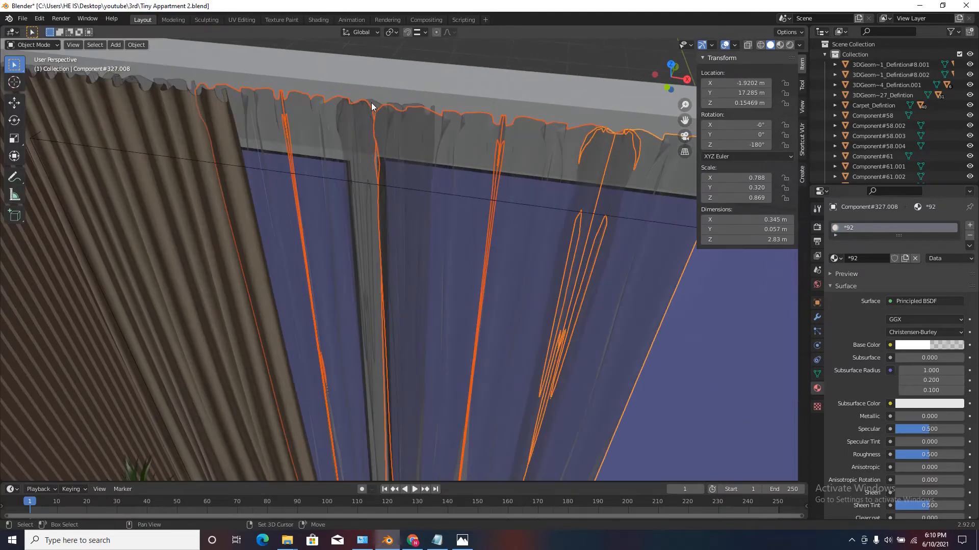
pyautogui.keyDown('shift'); pyautogui.click(372, 105); pyautogui.keyUp('shift')
pyautogui.scroll(-4, 372, 106)
pyautogui.press('g')
pyautogui.press('Escape')
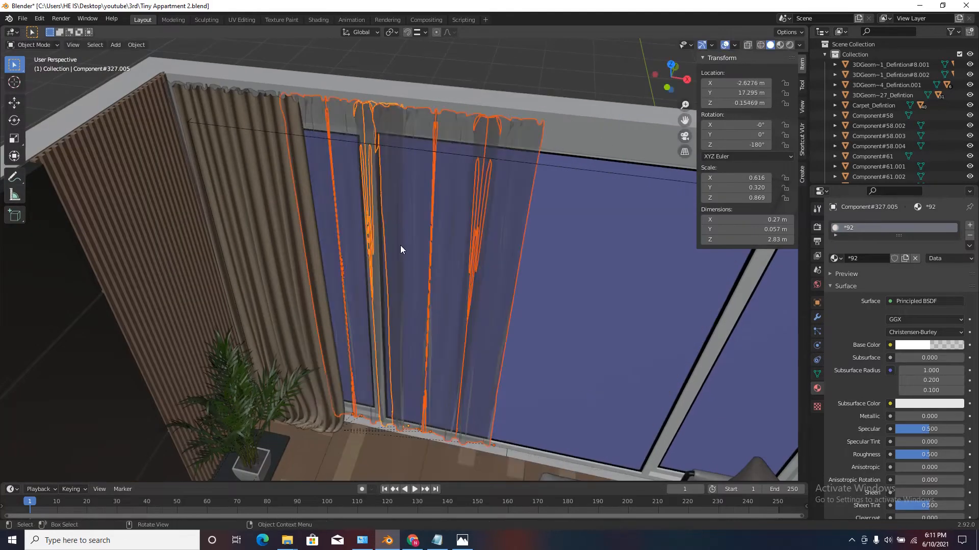
# Lower the selected sheer curtain pieces about 0.13 m along Z so they reach the floor.
pyautogui.scroll(-3, 331, 181)
pyautogui.scroll(3, 361, 182)
pyautogui.scroll(-3, 362, 191)
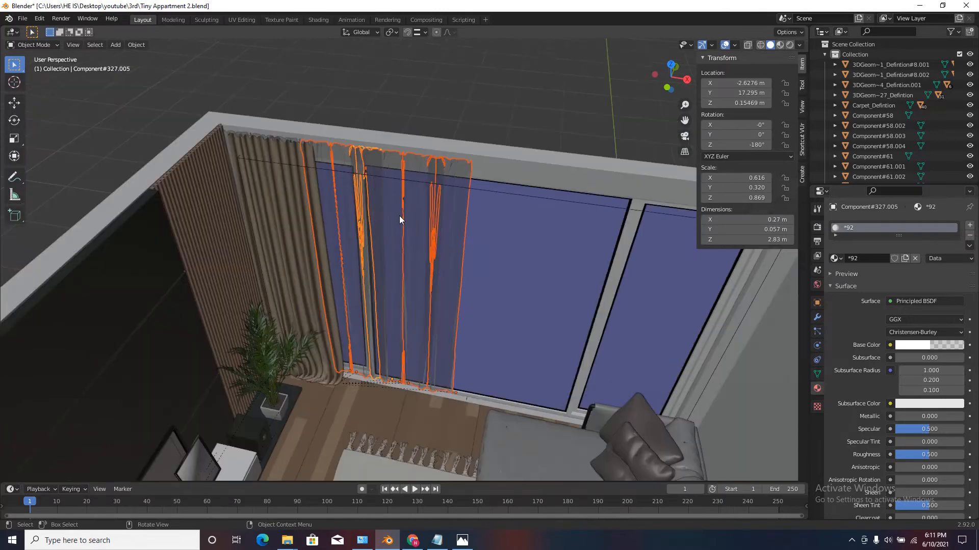
pyautogui.press('g')
pyautogui.press('Escape')
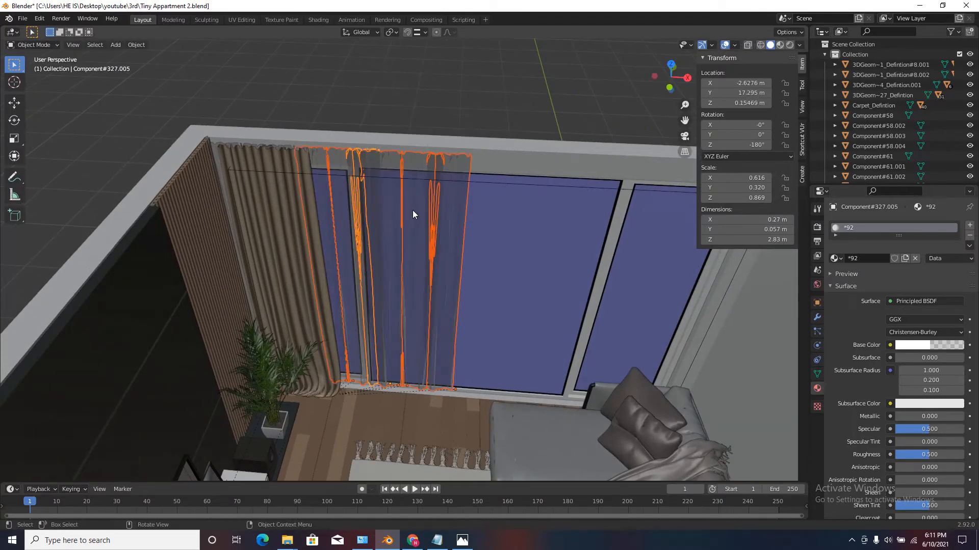
pyautogui.moveTo(379, 410); pyautogui.dragTo(348, 443, button='middle')
pyautogui.scroll(2, 344, 438)
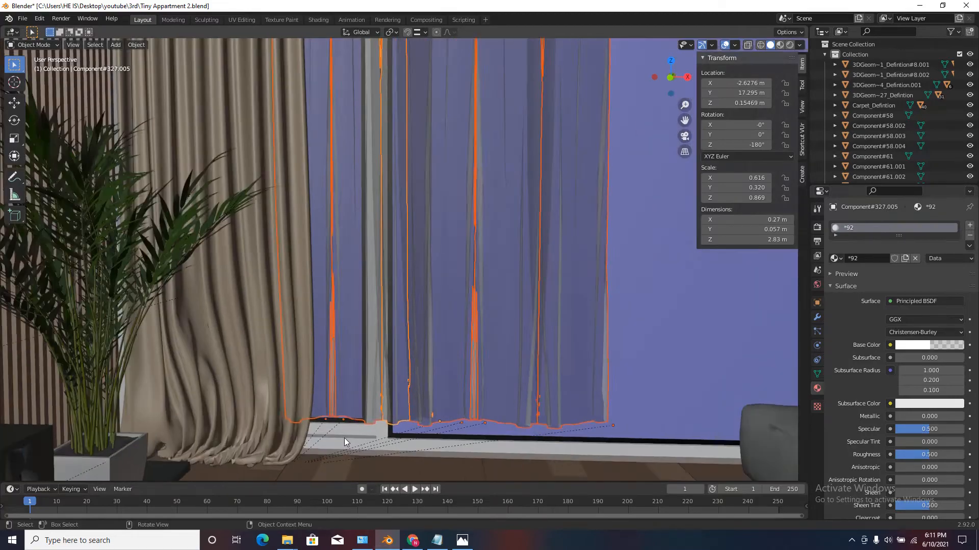
pyautogui.press('g')
pyautogui.press('z')
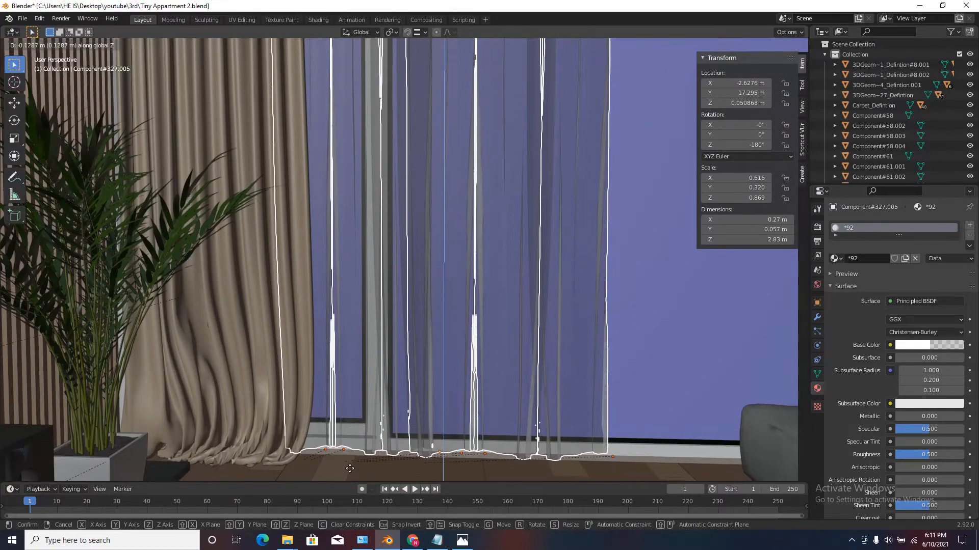
pyautogui.click(350, 469)
# Stretch the sheer curtain pieces along Z to about 2.95 m high, up to the top of the wall.
pyautogui.moveTo(349, 468); pyautogui.dragTo(389, 310, button='middle')
pyautogui.scroll(1, 389, 311)
pyautogui.press('s')
pyautogui.press('z')
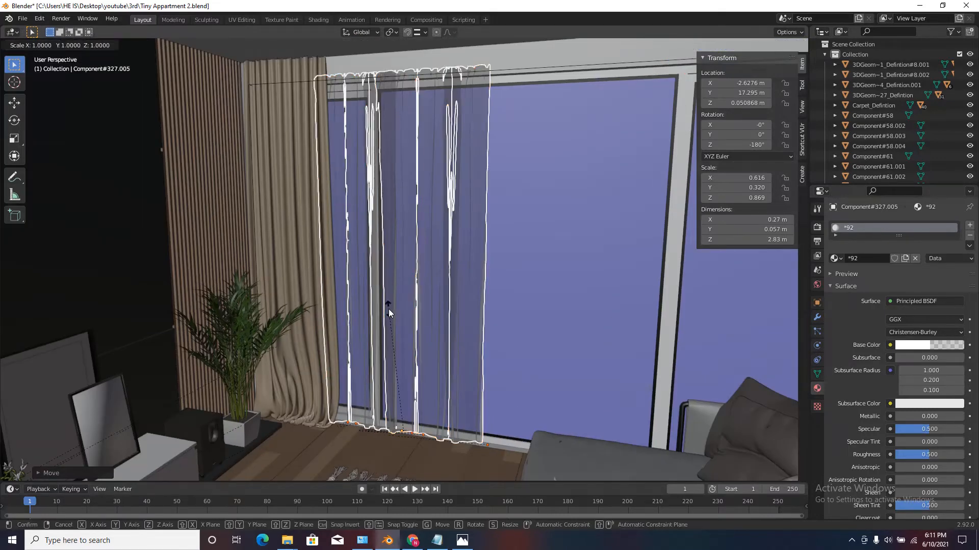
pyautogui.click(420, 252)
pyautogui.moveTo(420, 252); pyautogui.dragTo(442, 291, button='middle')
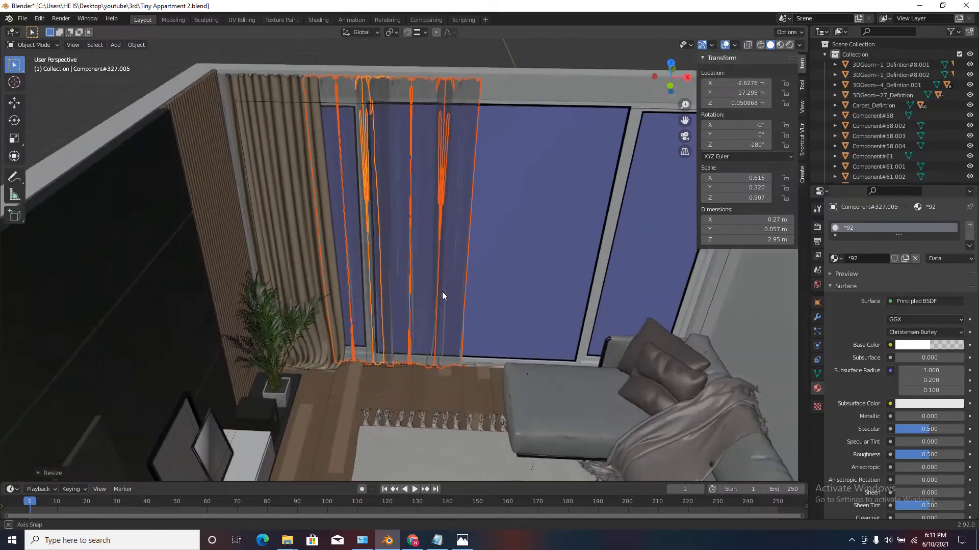
# Duplicate all the sheer curtain pieces and place the copies about 1.36 m further along X across the large window.
pyautogui.scroll(-3, 280, 223)
pyautogui.scroll(3, 279, 191)
pyautogui.click(275, 192)
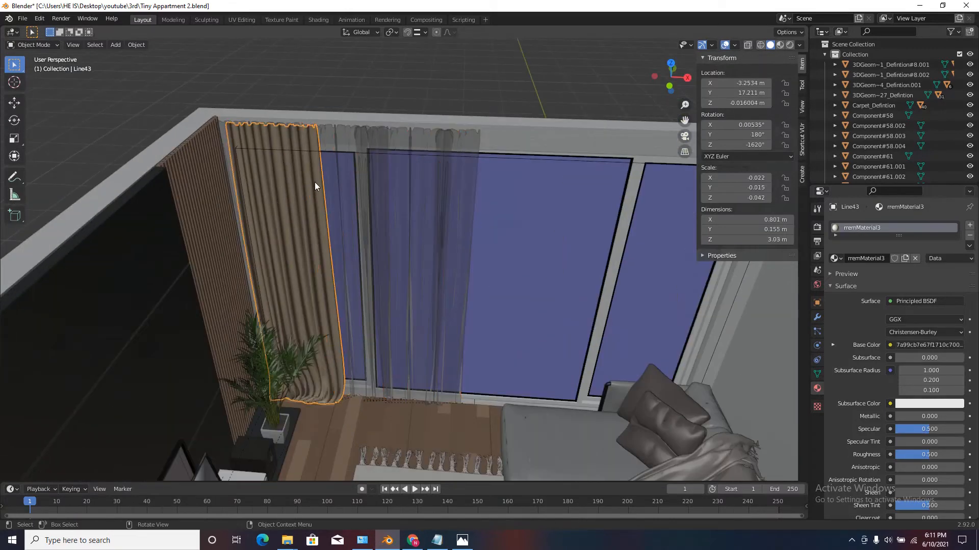
pyautogui.click(358, 243)
pyautogui.scroll(-4, 426, 176)
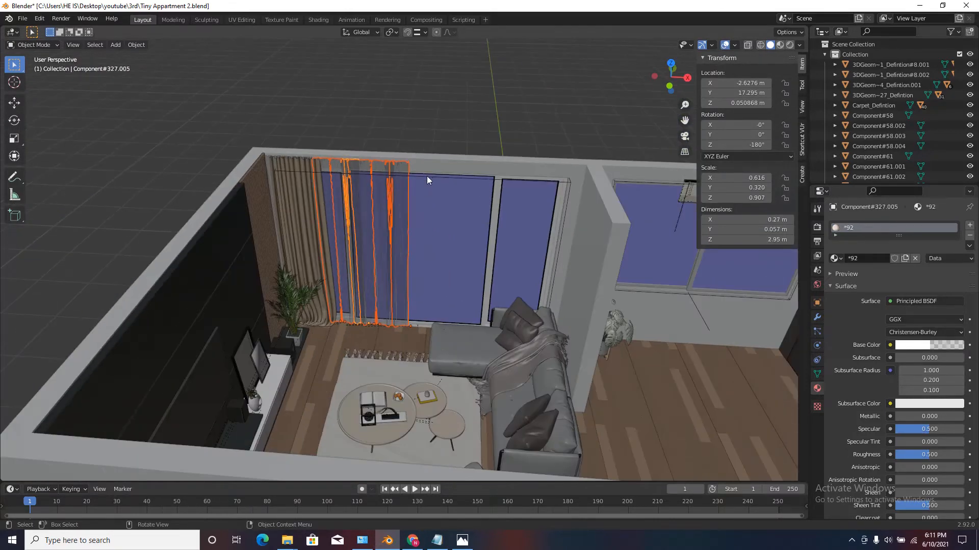
pyautogui.scroll(3, 387, 186)
pyautogui.moveTo(366, 180); pyautogui.dragTo(382, 245, button='middle')
pyautogui.hotkey('shift', 'd')
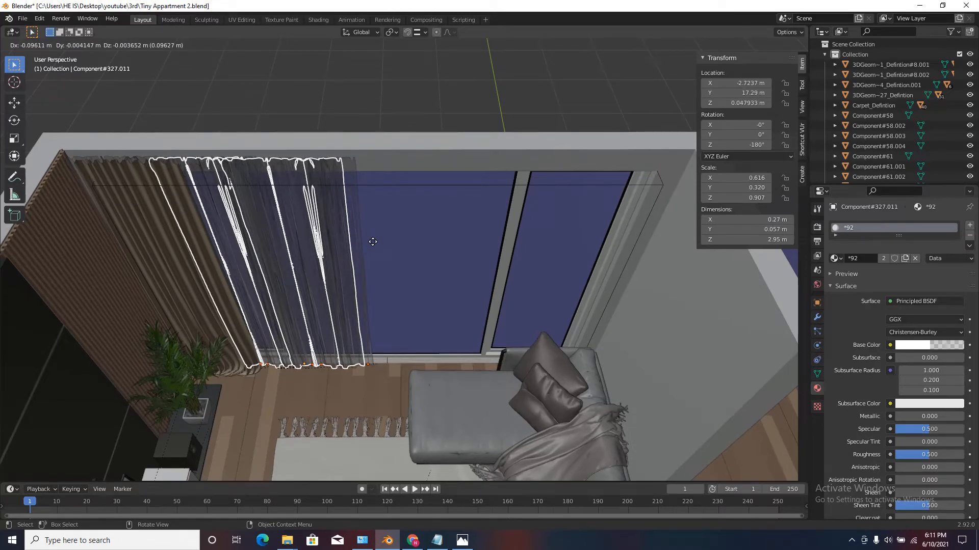
pyautogui.press('x')
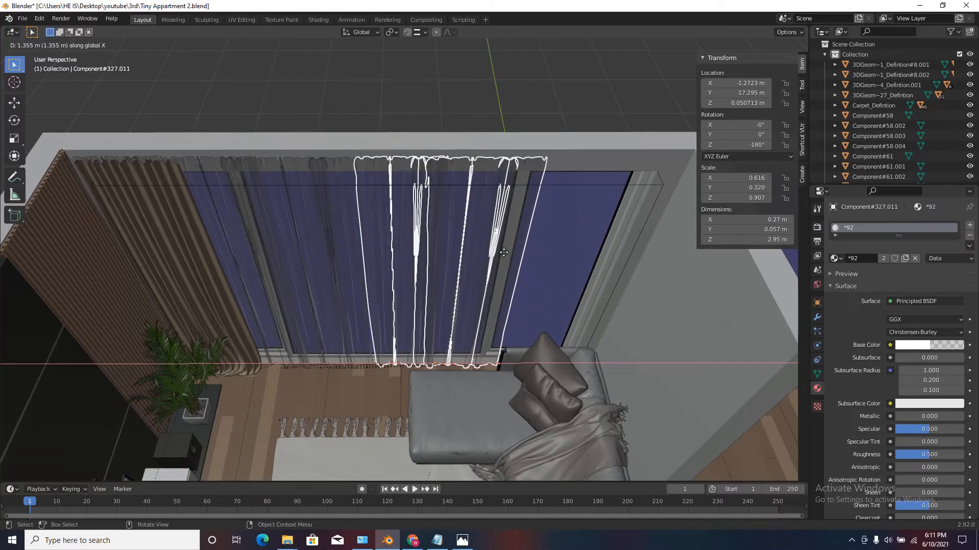
pyautogui.click(503, 252)
# Duplicate the beige curtain and place the copy about 3.6 m along X, at the opposite end of the large window.
pyautogui.scroll(-4, 420, 231)
pyautogui.moveTo(419, 232); pyautogui.dragTo(417, 200, button='middle')
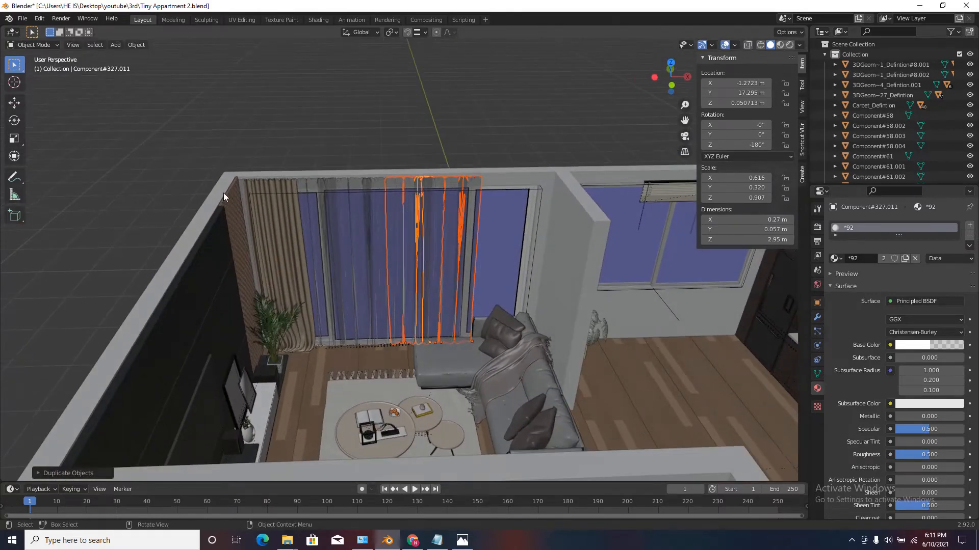
pyautogui.click(275, 218)
pyautogui.scroll(2, 280, 209)
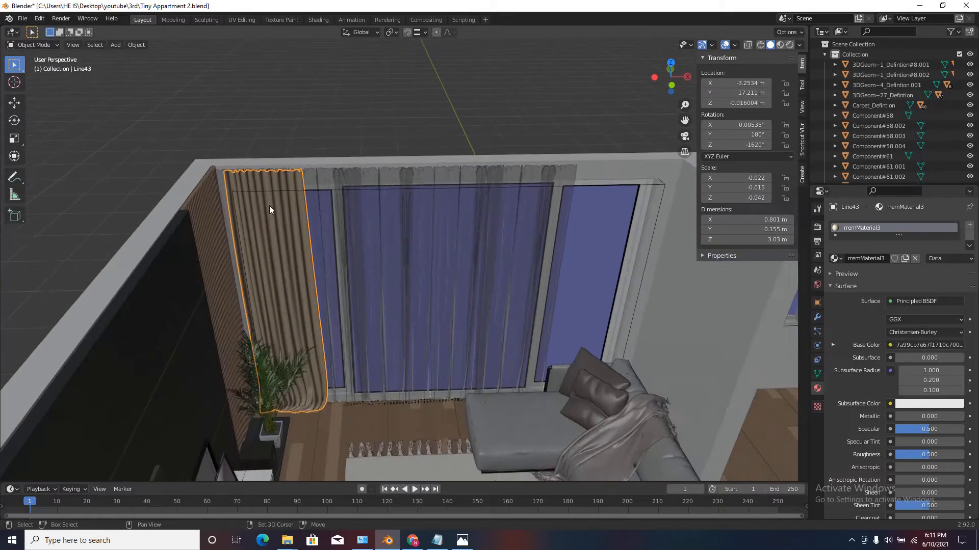
pyautogui.hotkey('shift', 'd')
pyautogui.press('x')
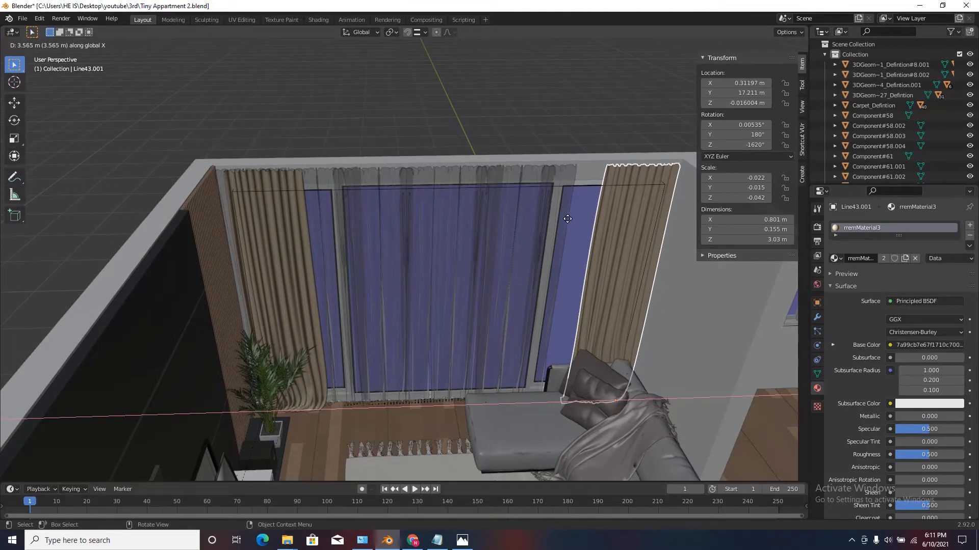
pyautogui.click(568, 220)
# Duplicate one 0.345 m wide sheer piece and move the copy about 1.69 m along X to fill the gap beside the second beige curtain.
pyautogui.moveTo(393, 198); pyautogui.dragTo(404, 181, button='middle')
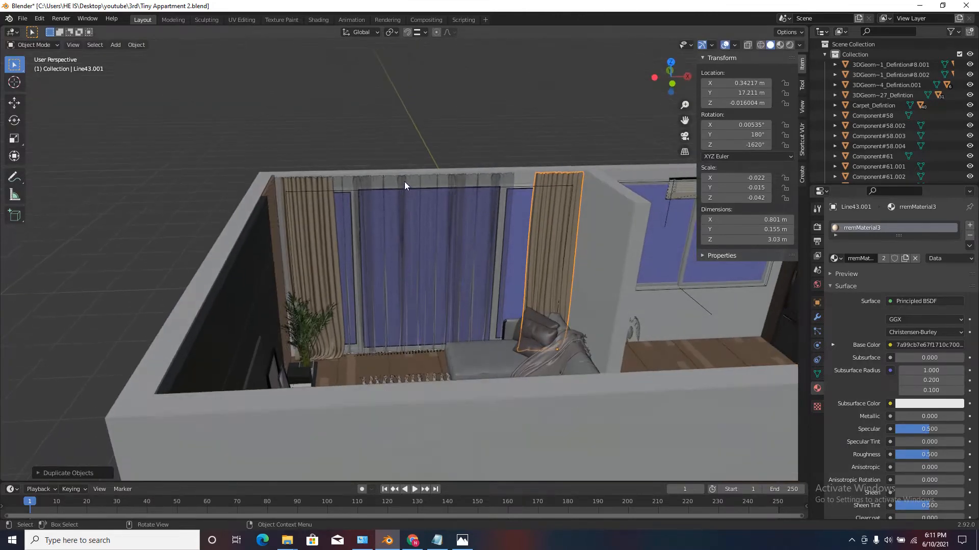
pyautogui.scroll(3, 509, 185)
pyautogui.click(502, 171)
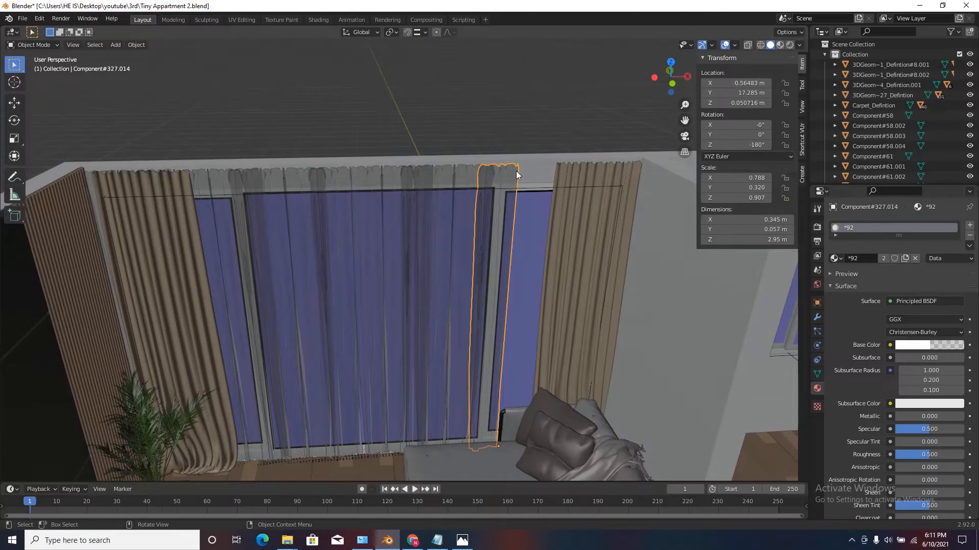
pyautogui.scroll(2, 509, 173)
pyautogui.click(356, 176)
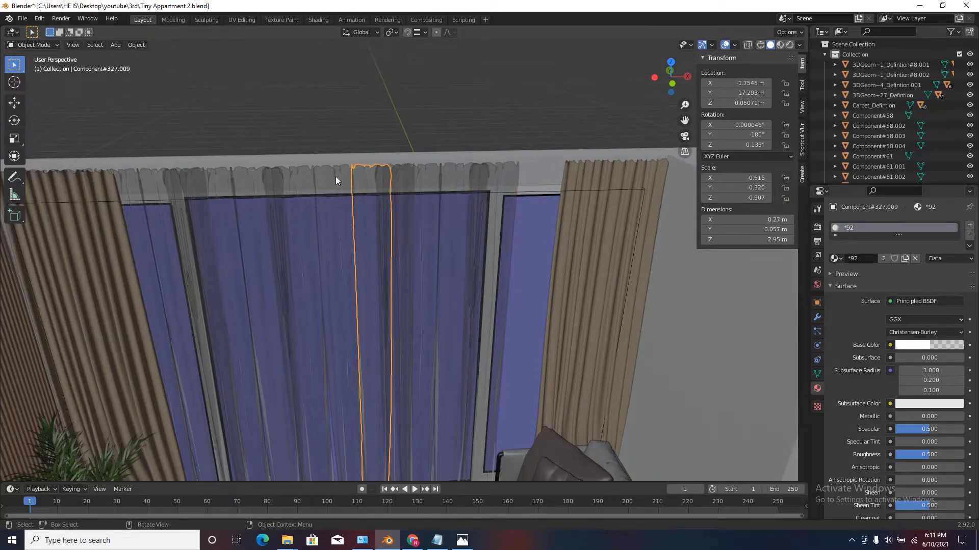
pyautogui.click(336, 177)
pyautogui.click(292, 178)
pyautogui.scroll(-3, 402, 193)
pyautogui.scroll(3, 434, 195)
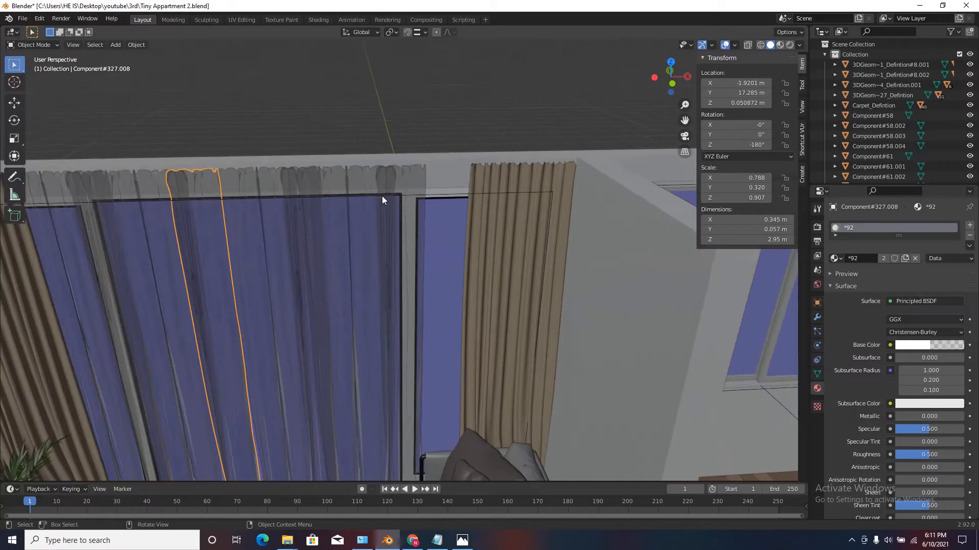
pyautogui.hotkey('shift', 'd')
pyautogui.press('x')
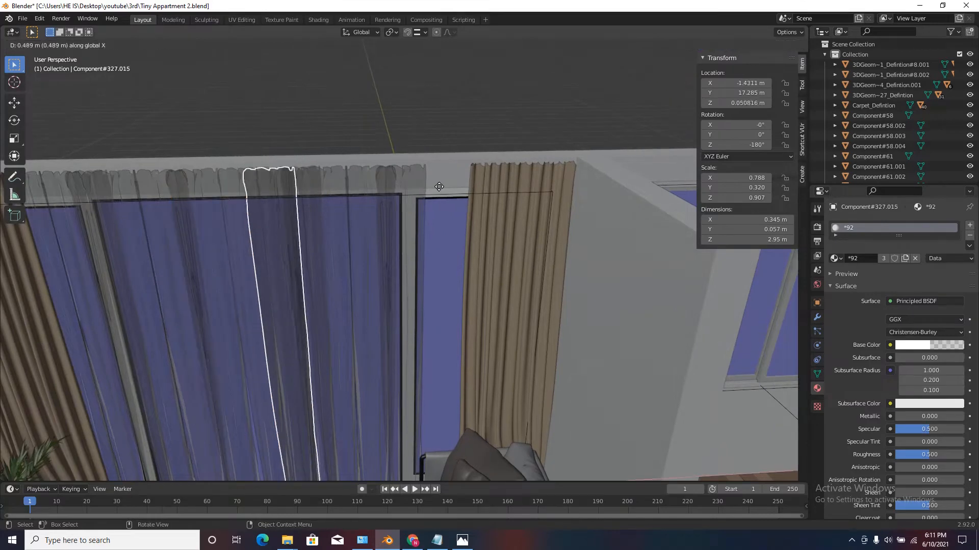
pyautogui.click(571, 176)
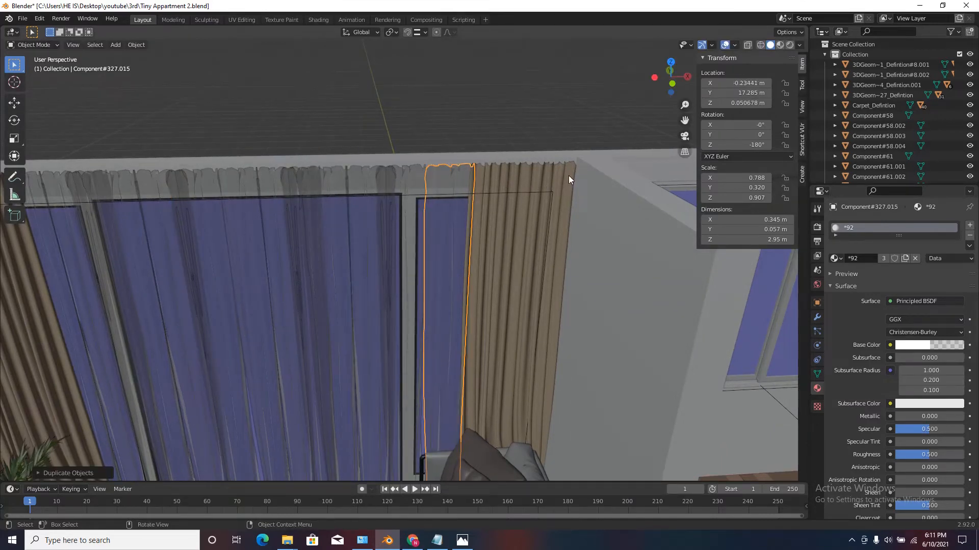
# Examine the kitchen window blind and the apartment's surroundings, and check the Blinds (Low Poly) page in Chrome before returning to Blender.
pyautogui.moveTo(568, 175); pyautogui.dragTo(302, 213, button='middle')
pyautogui.scroll(-5, 307, 223)
pyautogui.scroll(4, 371, 152)
pyautogui.scroll(6, 581, 179)
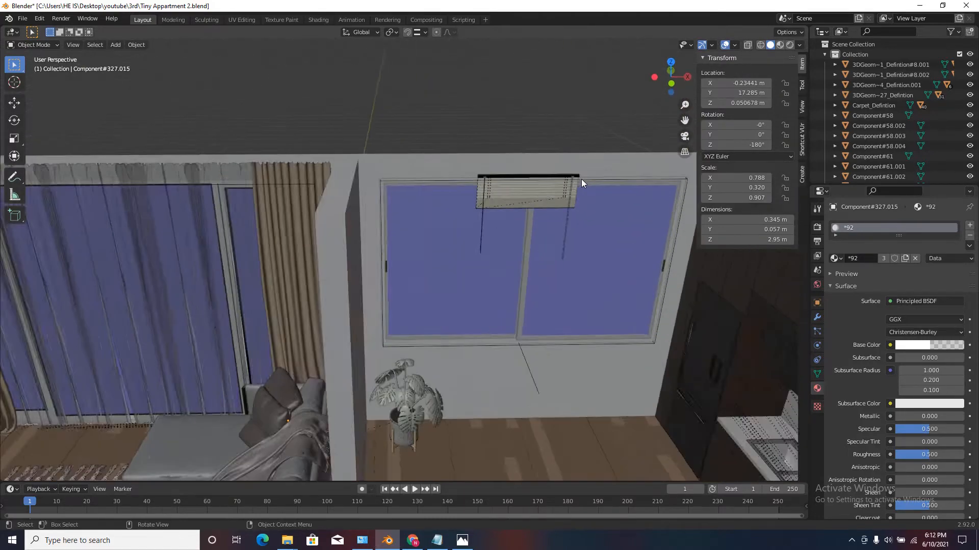
pyautogui.moveTo(467, 197)
pyautogui.mouseDown(button='middle')
pyautogui.moveTo(464, 217)
pyautogui.moveTo(480, 209)
pyautogui.mouseUp(button='middle')
pyautogui.scroll(-3, 454, 219)
pyautogui.scroll(-6, 354, 181)
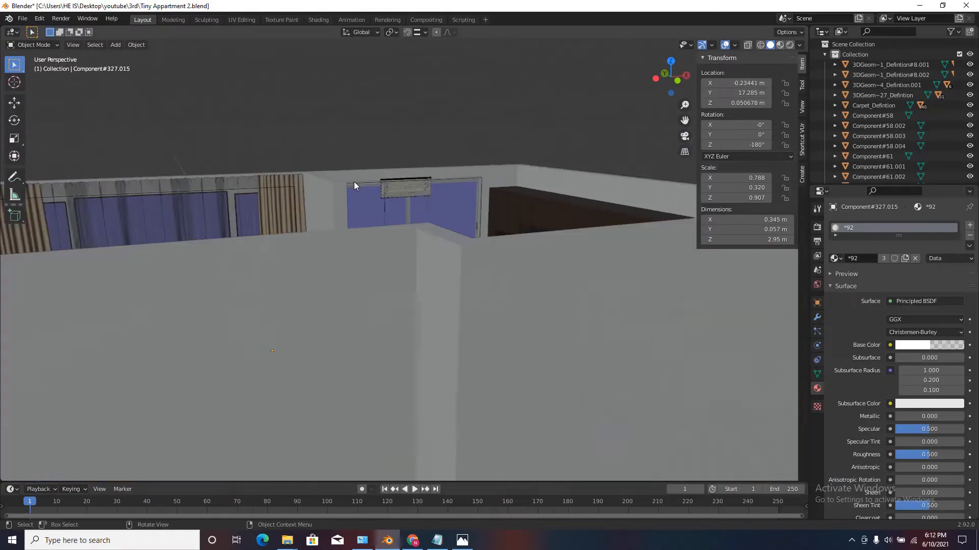
pyautogui.scroll(-3, 406, 147)
pyautogui.scroll(-3, 406, 147)
pyautogui.click(412, 541)
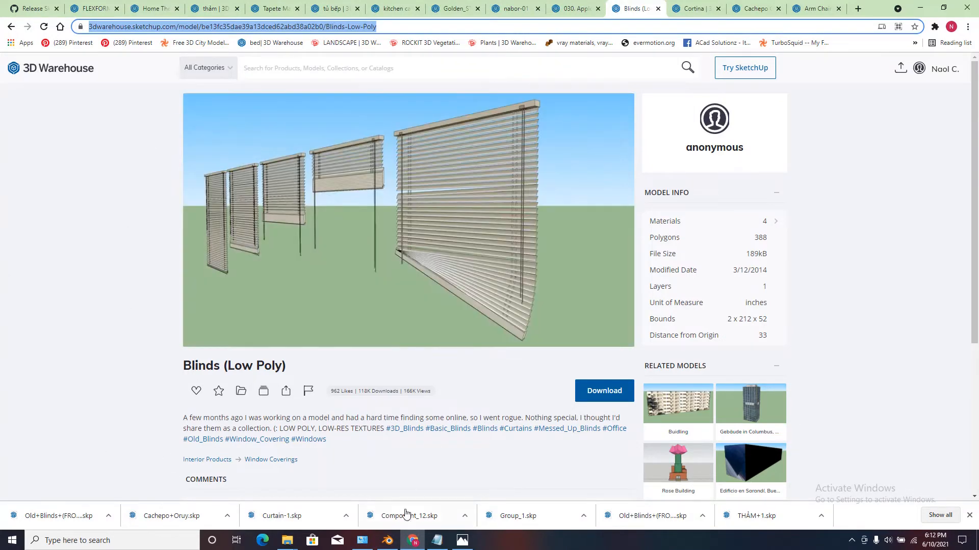
pyautogui.click(387, 541)
# Delete all the leftover blind models standing outside the apartment near the world origin.
pyautogui.scroll(-3, 485, 380)
pyautogui.scroll(2, 512, 371)
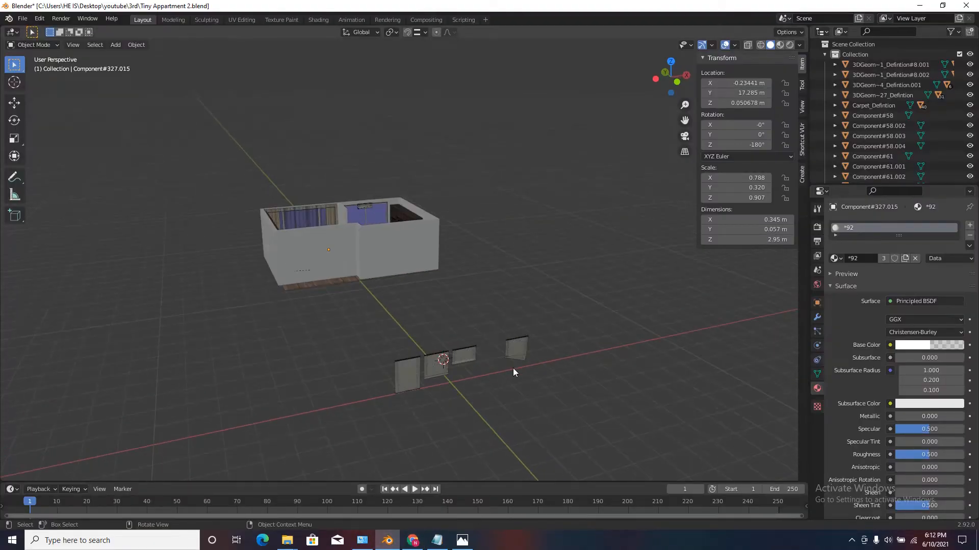
pyautogui.moveTo(547, 326); pyautogui.dragTo(362, 418)
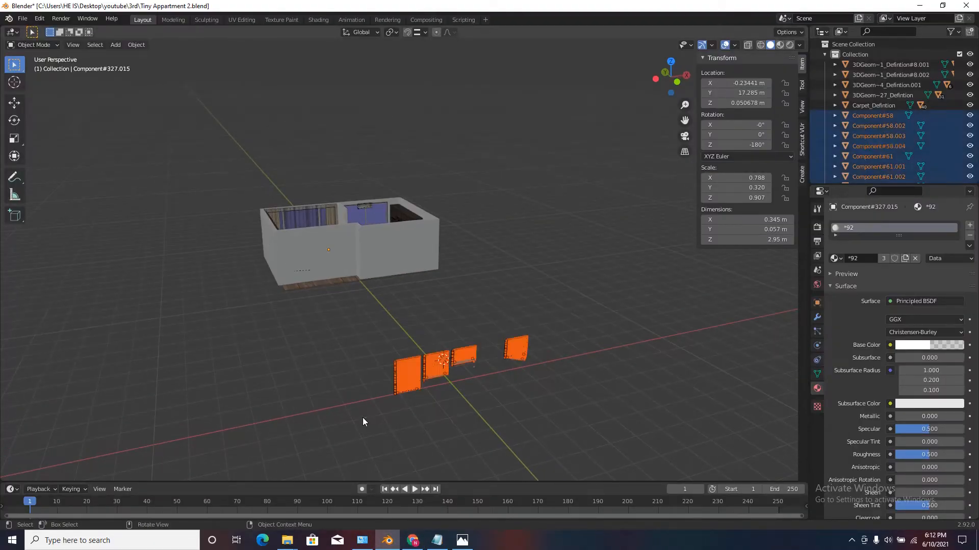
pyautogui.press('Delete')
# Select the blind above the kitchen window and examine its fit against the window frame from several angles.
pyautogui.scroll(8, 383, 213)
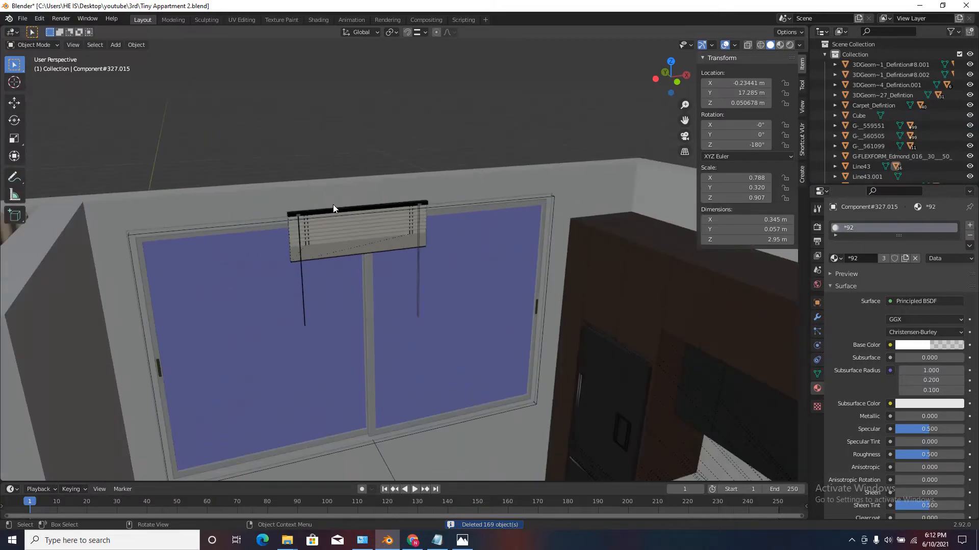
pyautogui.scroll(-4, 333, 203)
pyautogui.moveTo(359, 213); pyautogui.dragTo(325, 223, button='middle')
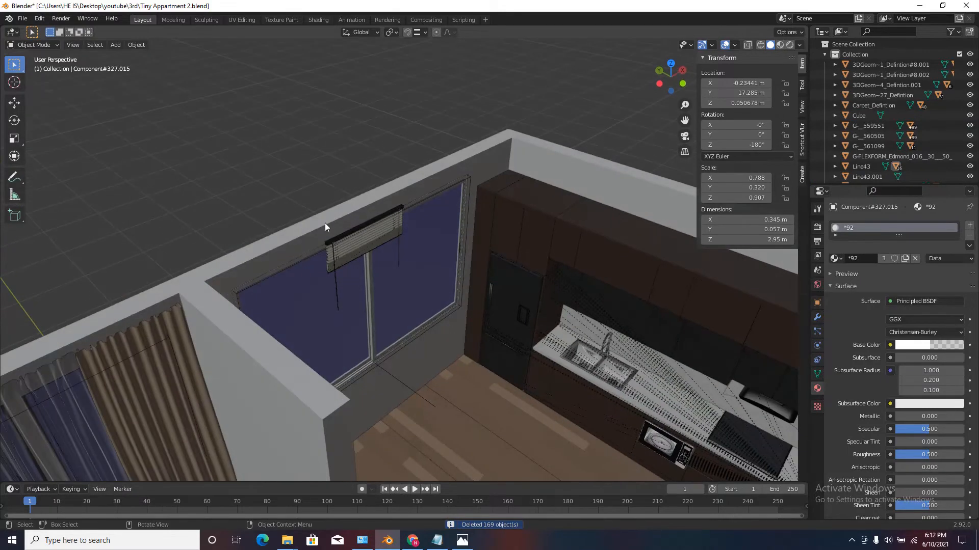
pyautogui.scroll(-2, 326, 222)
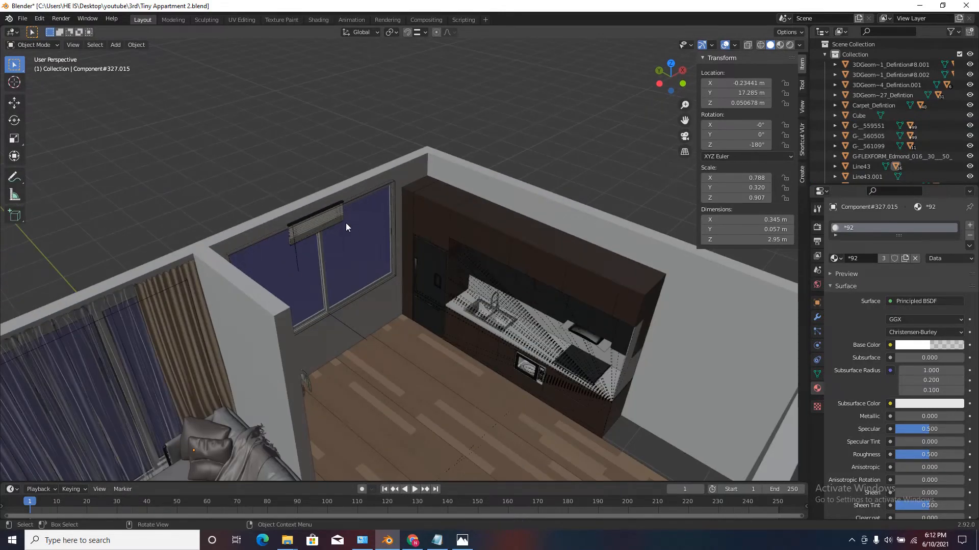
pyautogui.scroll(3, 346, 222)
pyautogui.moveTo(344, 233); pyautogui.dragTo(319, 212, button='middle')
pyautogui.scroll(3, 292, 205)
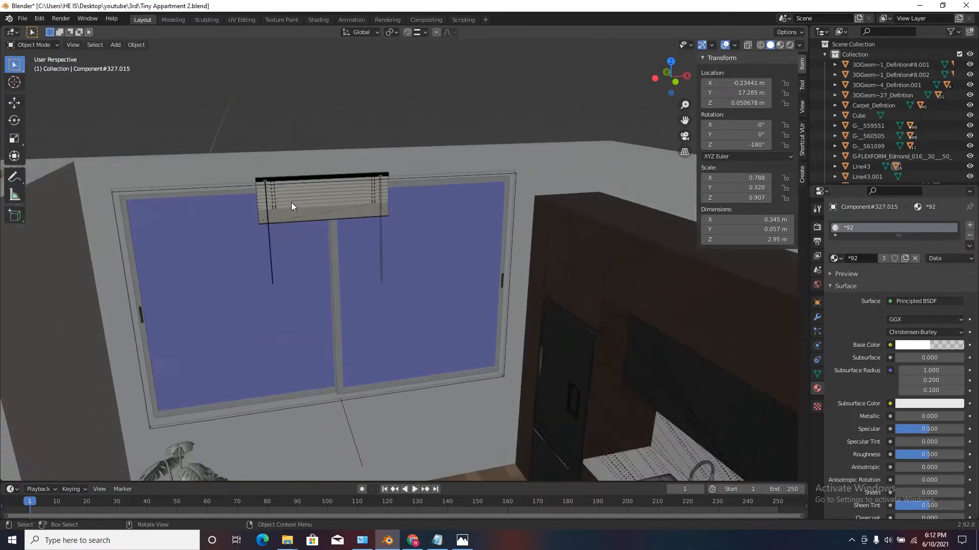
pyautogui.click(313, 223)
pyautogui.moveTo(454, 223)
pyautogui.mouseDown(button='middle')
pyautogui.moveTo(426, 232)
pyautogui.moveTo(448, 262)
pyautogui.moveTo(453, 225)
pyautogui.mouseUp(button='middle')
pyautogui.scroll(-3, 407, 240)
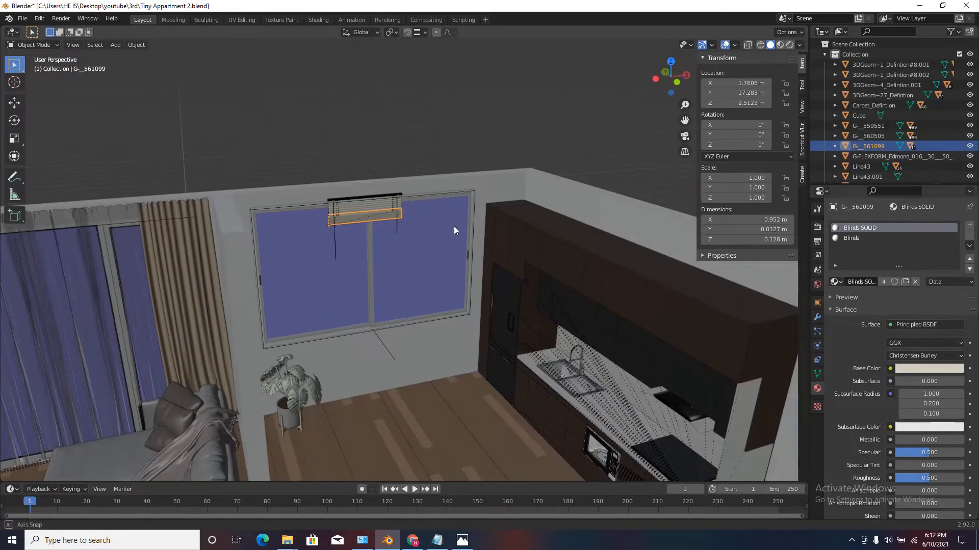
pyautogui.scroll(4, 321, 188)
pyautogui.moveTo(422, 270); pyautogui.dragTo(447, 256, button='middle')
pyautogui.scroll(-2, 386, 249)
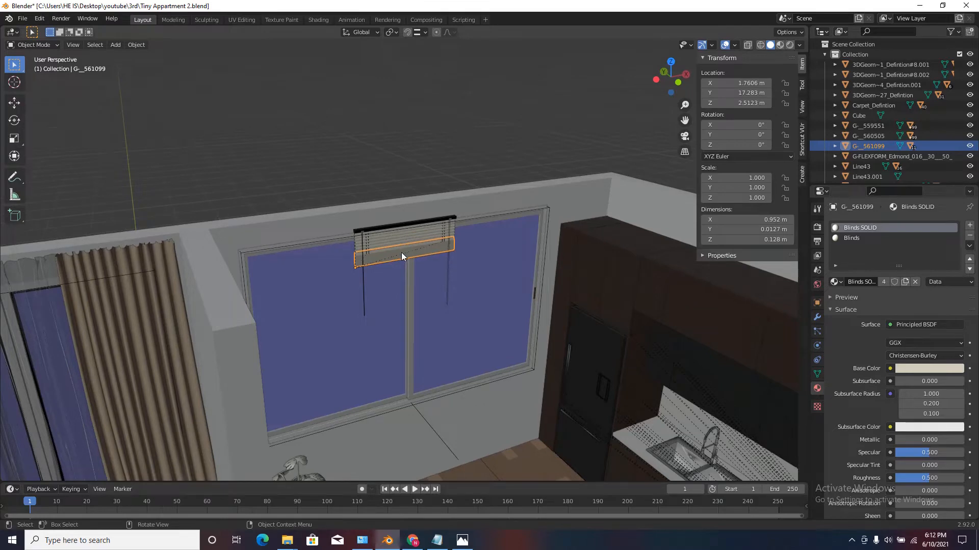
pyautogui.scroll(2, 402, 252)
# Widen the kitchen window blind along X to about 2.02 m.
pyautogui.press('g')
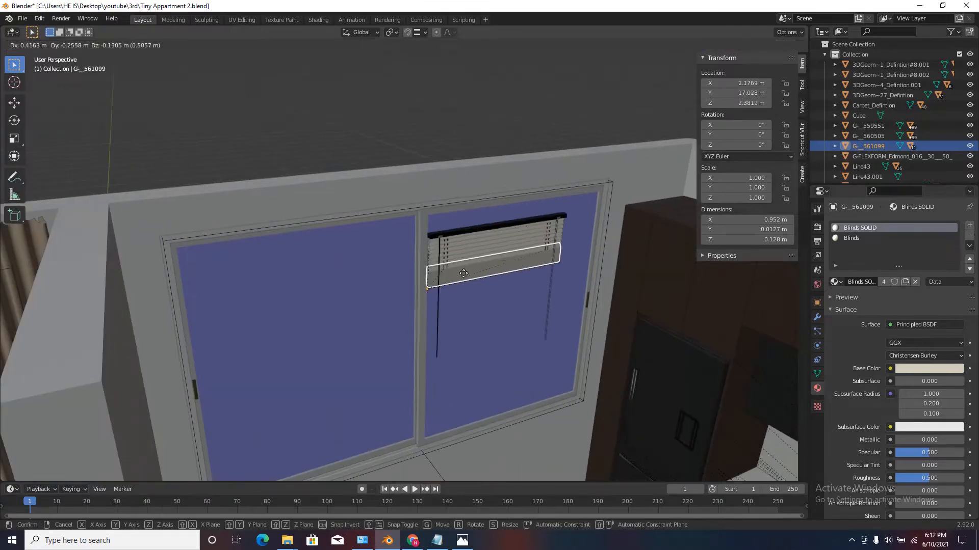
pyautogui.press('Escape')
pyautogui.moveTo(402, 229); pyautogui.dragTo(378, 230, button='middle')
pyautogui.press('s')
pyautogui.press('x')
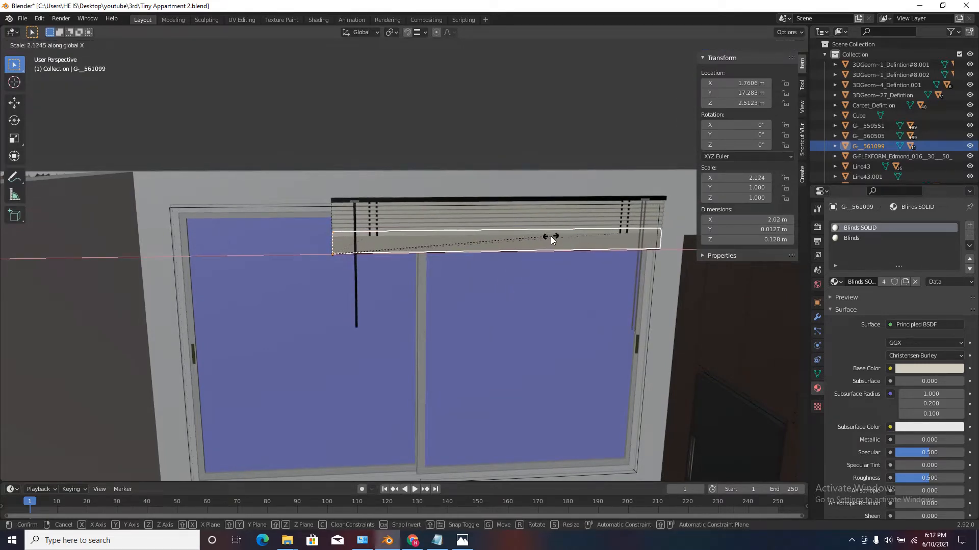
pyautogui.click(461, 241)
# Move the blind about 0.93 m along negative X to start at the window frame's outer edge.
pyautogui.press('g')
pyautogui.press('x')
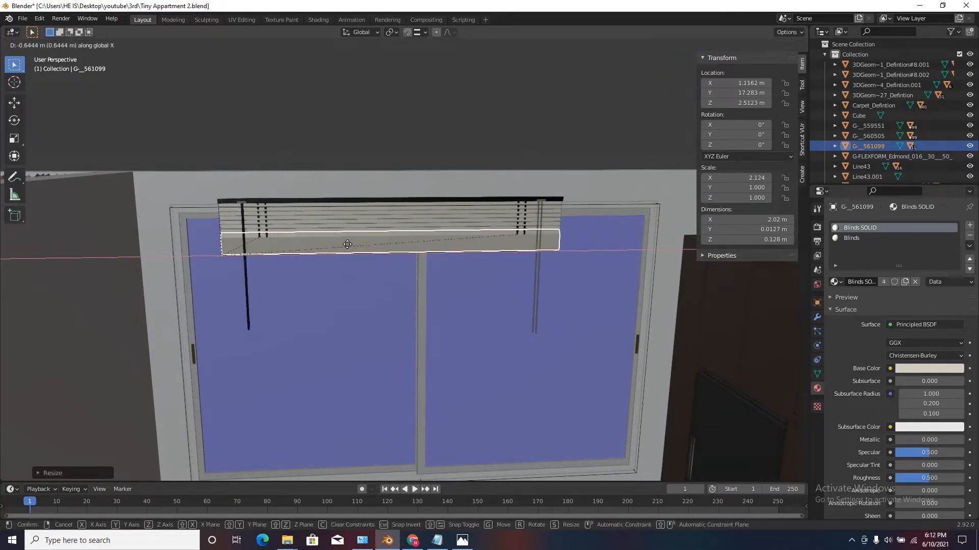
pyautogui.click(299, 242)
# Stretch the blind along X to about 2.96 m so it spans the whole kitchen window.
pyautogui.scroll(-2, 306, 244)
pyautogui.press('s')
pyautogui.press('x')
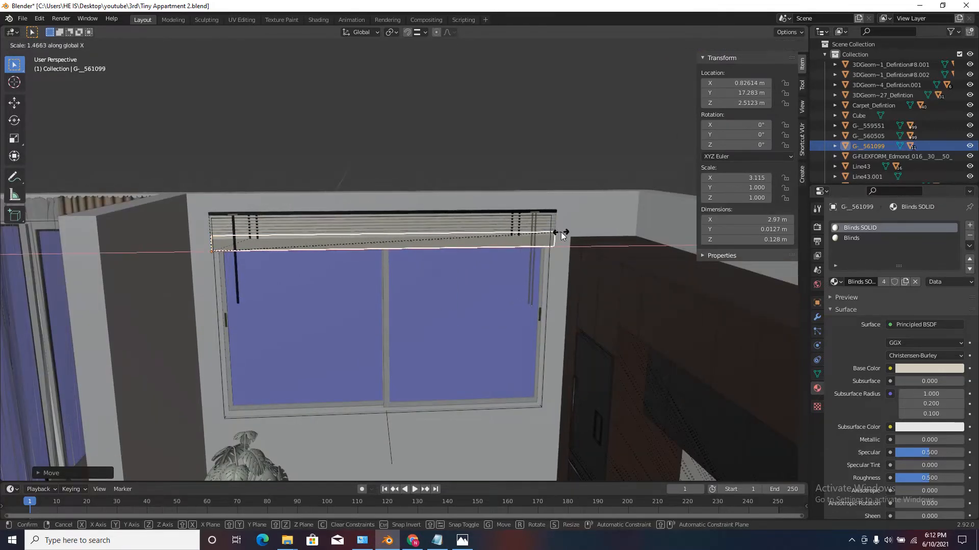
pyautogui.click(560, 233)
pyautogui.scroll(-2, 494, 239)
pyautogui.moveTo(486, 247); pyautogui.dragTo(511, 272, button='middle')
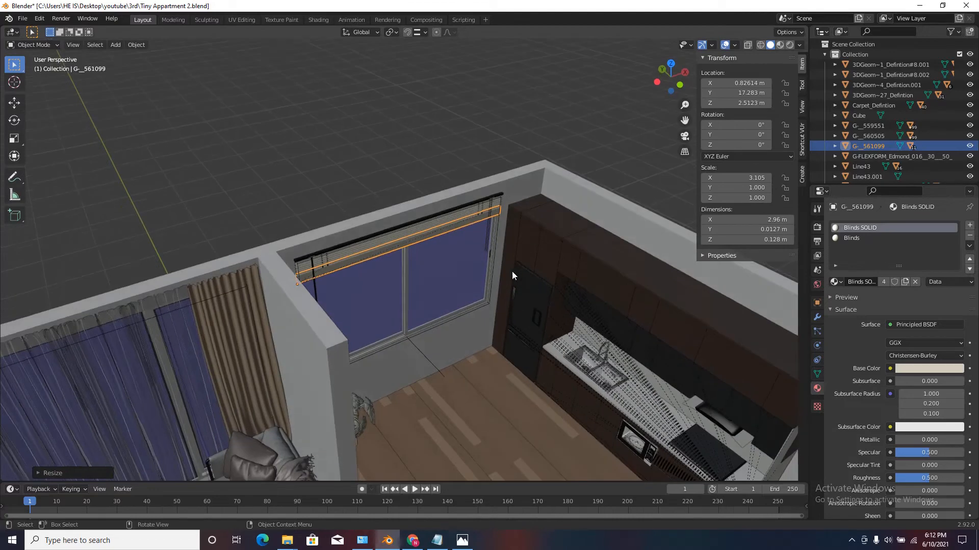
# Move the kitchen window blind's bottom panel about 0.005 m along Y toward the wall.
pyautogui.click(672, 64)
pyautogui.scroll(6, 304, 235)
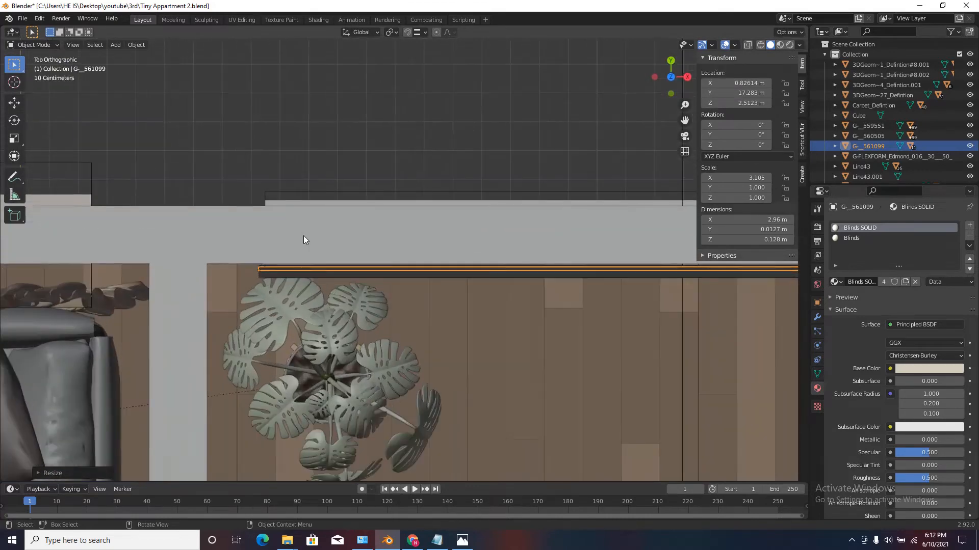
pyautogui.press('g')
pyautogui.press('y')
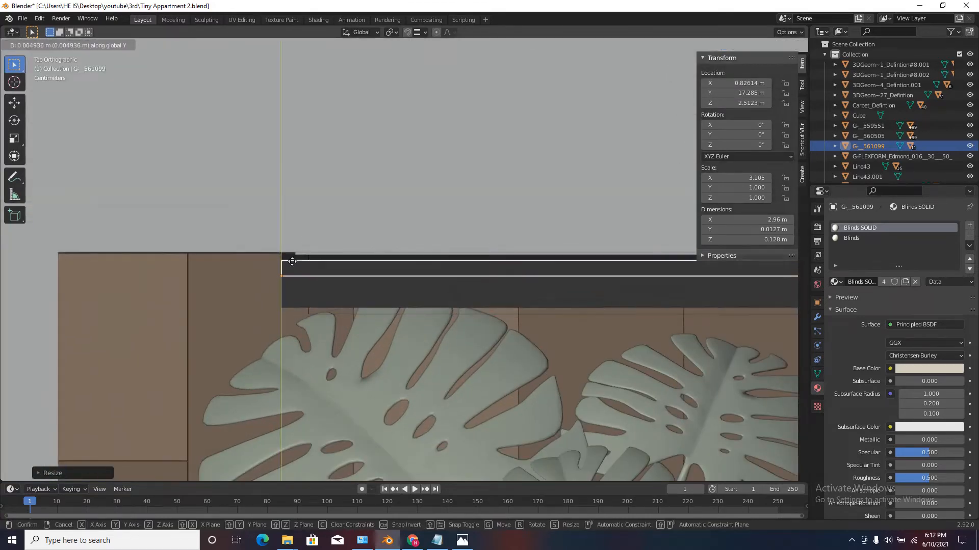
pyautogui.click(290, 261)
# Examine how the blind's rail, rods and bottom panel line up with the kitchen window from several angles.
pyautogui.scroll(-6, 278, 248)
pyautogui.moveTo(297, 311); pyautogui.dragTo(295, 214, button='middle')
pyautogui.scroll(3, 294, 214)
pyautogui.scroll(-2, 304, 174)
pyautogui.click(308, 156)
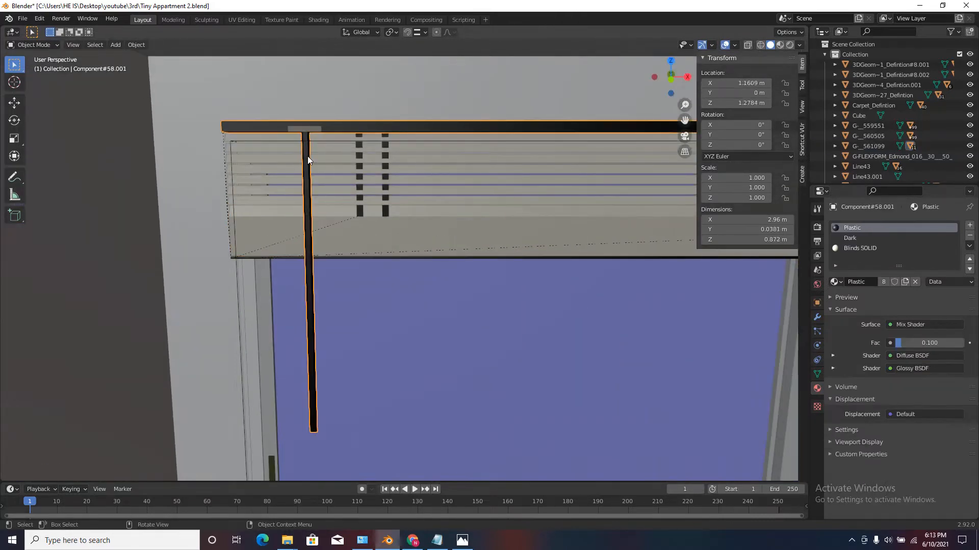
pyautogui.scroll(-4, 306, 155)
pyautogui.scroll(4, 632, 163)
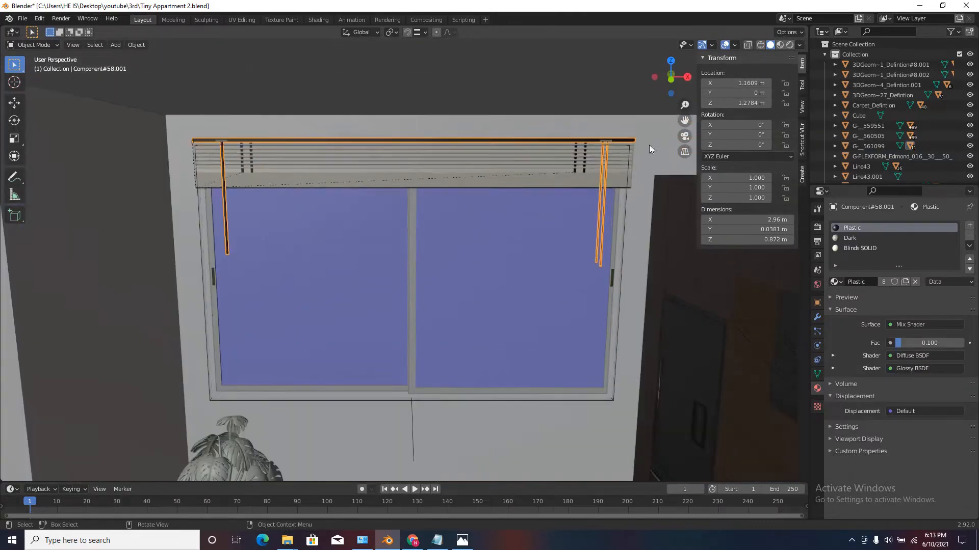
pyautogui.scroll(-5, 450, 124)
pyautogui.moveTo(451, 124); pyautogui.dragTo(469, 143, button='middle')
pyautogui.scroll(4, 458, 164)
pyautogui.click(454, 169)
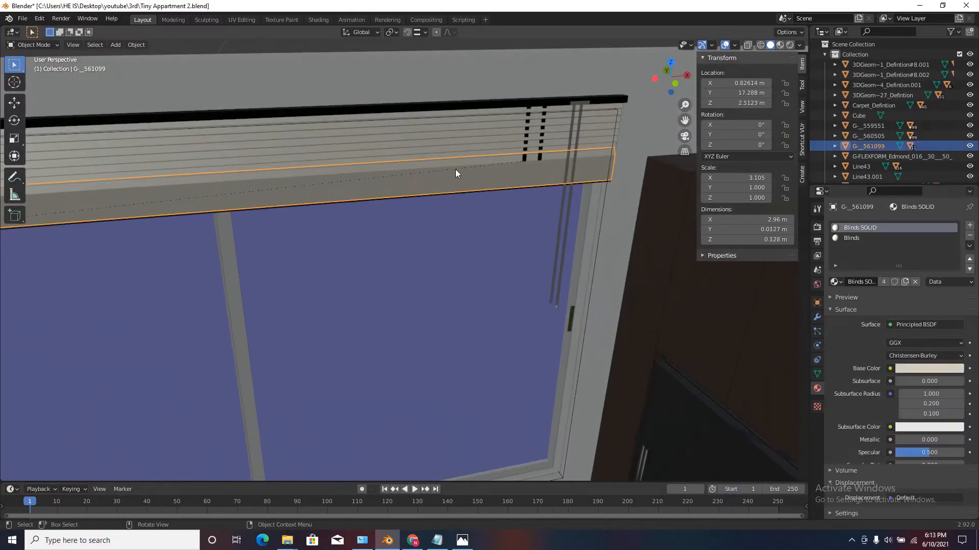
pyautogui.scroll(-4, 454, 171)
pyautogui.moveTo(461, 197); pyautogui.dragTo(490, 158, button='middle')
pyautogui.scroll(4, 373, 135)
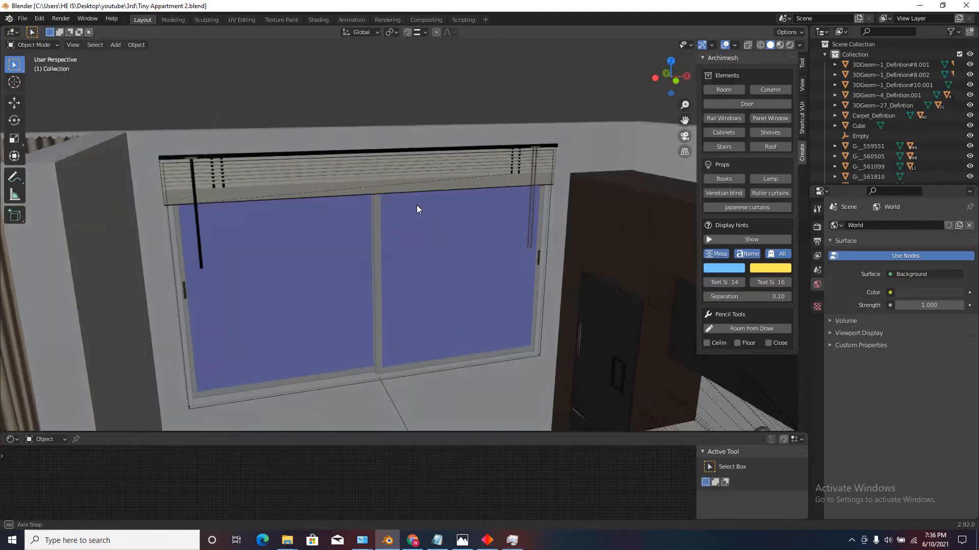
pyautogui.moveTo(417, 209); pyautogui.dragTo(442, 261, button='middle')
pyautogui.scroll(-6, 418, 250)
pyautogui.scroll(4, 442, 261)
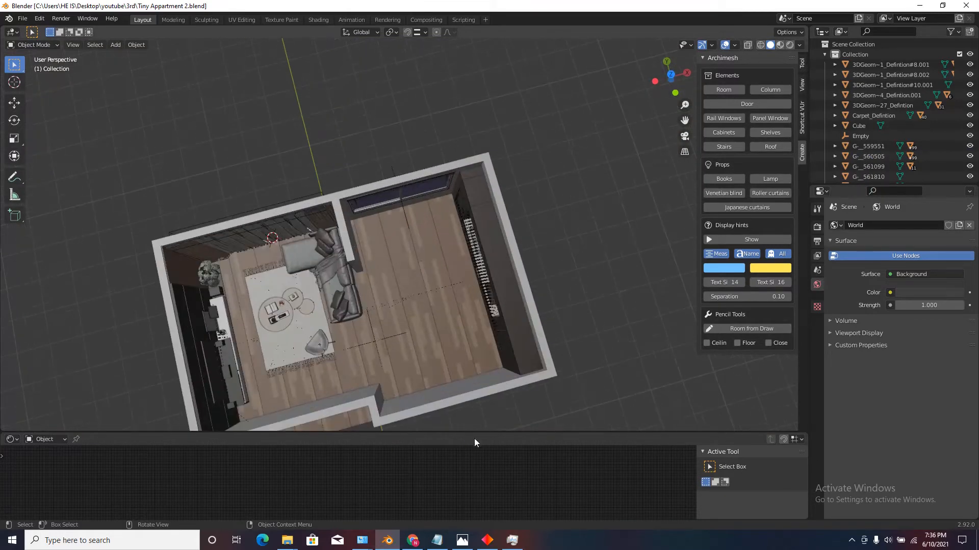
# Check the kitchen cabinet 2 page in the browser and return to Blender to start a SketchUp scene import.
pyautogui.click(409, 544)
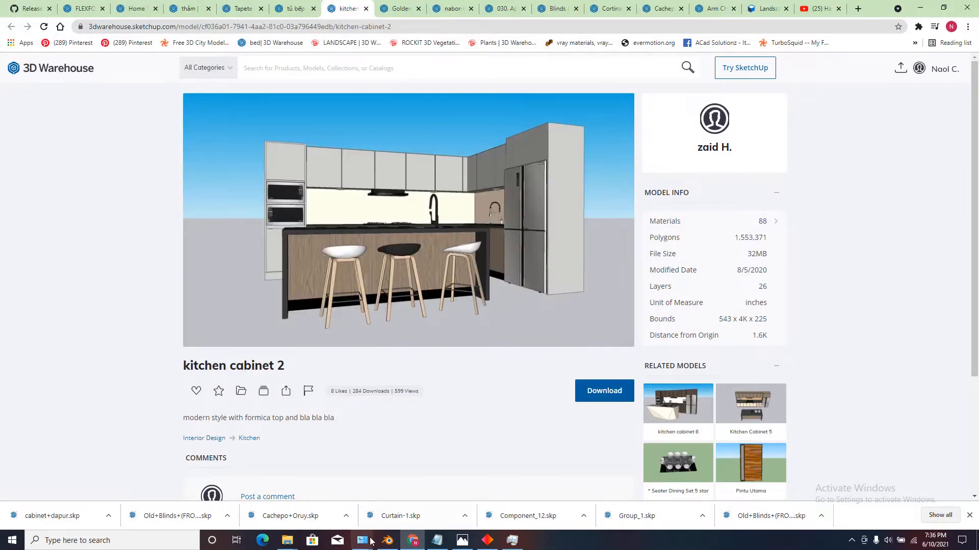
pyautogui.click(392, 540)
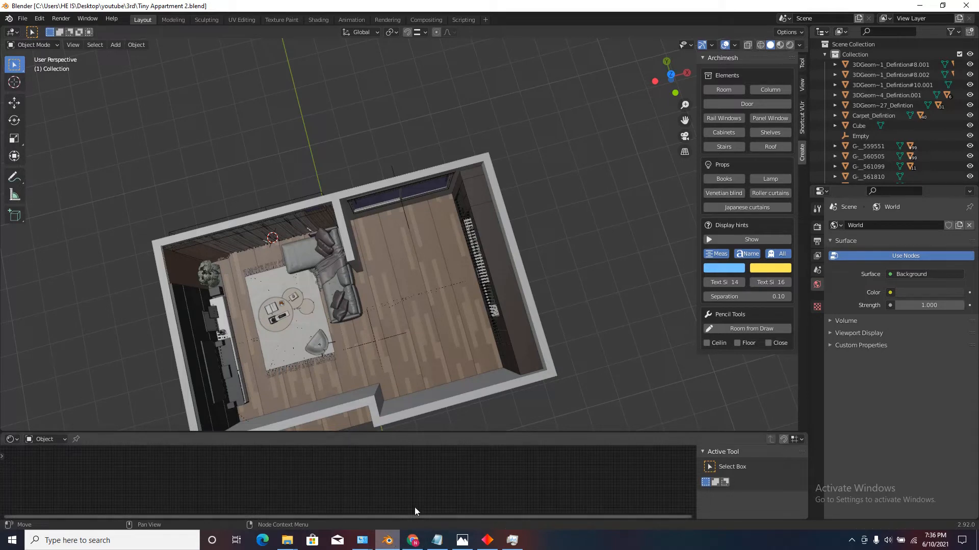
pyautogui.click(23, 19)
pyautogui.moveTo(94, 156)
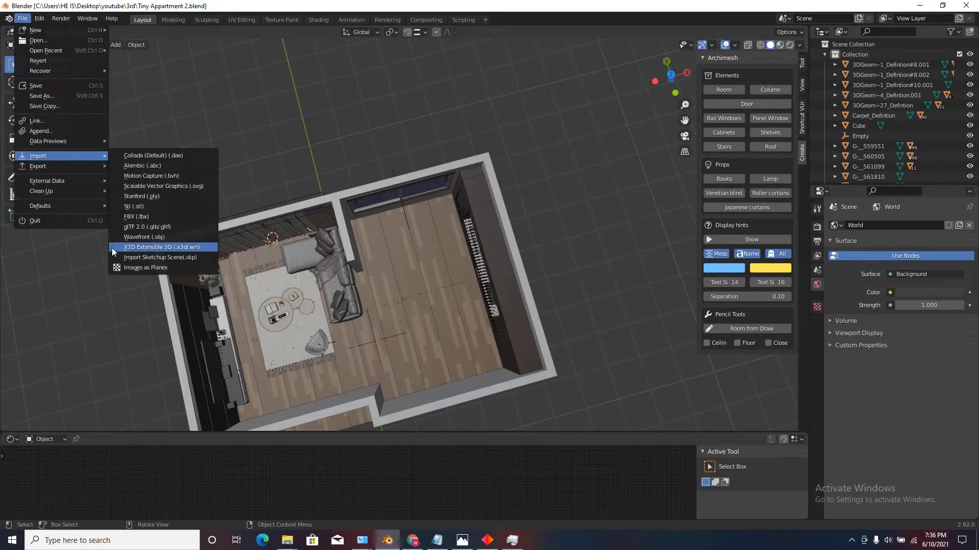
pyautogui.click(178, 258)
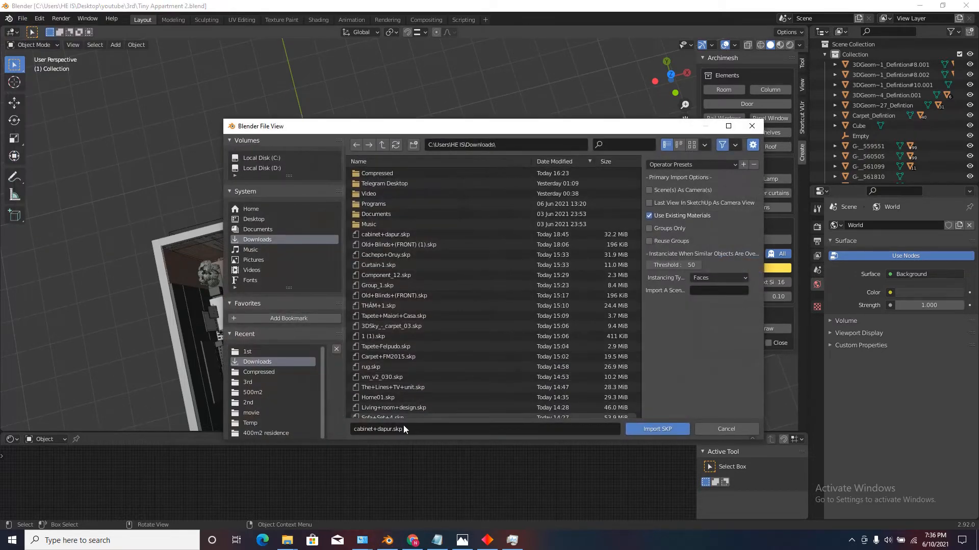
# Check the kitchen cabinet model's file name in the Downloads folder in File Explorer, and return to Blender.
pyautogui.moveTo(287, 540)
pyautogui.click(255, 505)
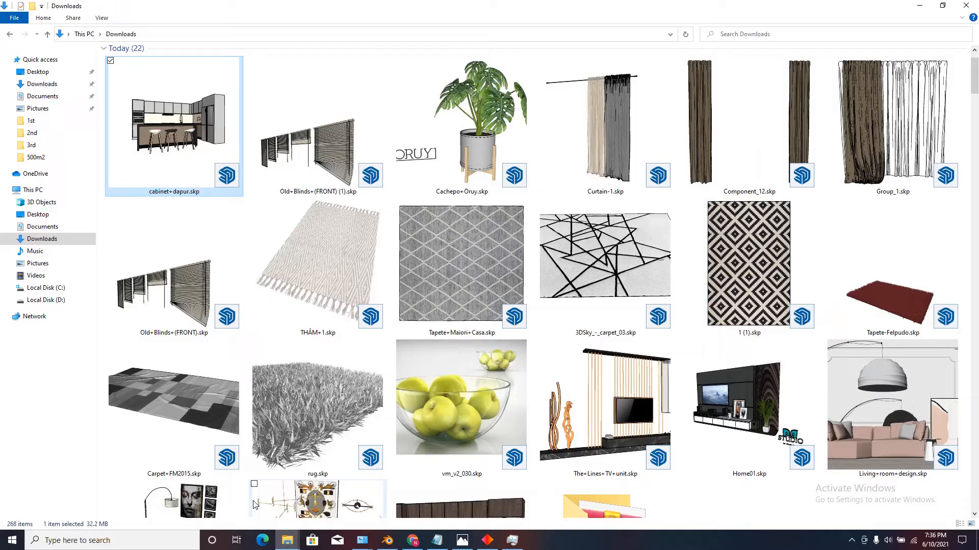
pyautogui.rightClick(170, 102)
pyautogui.click(214, 289)
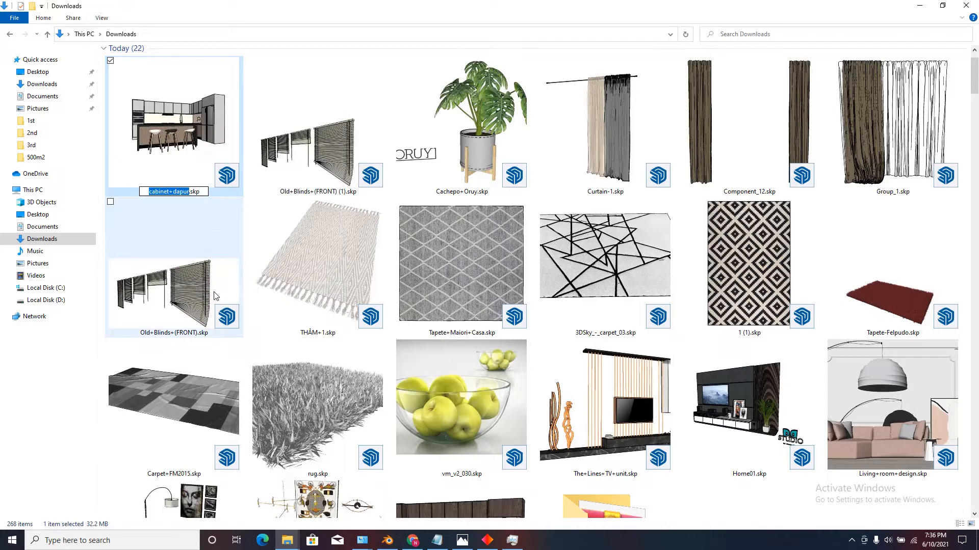
pyautogui.click(388, 541)
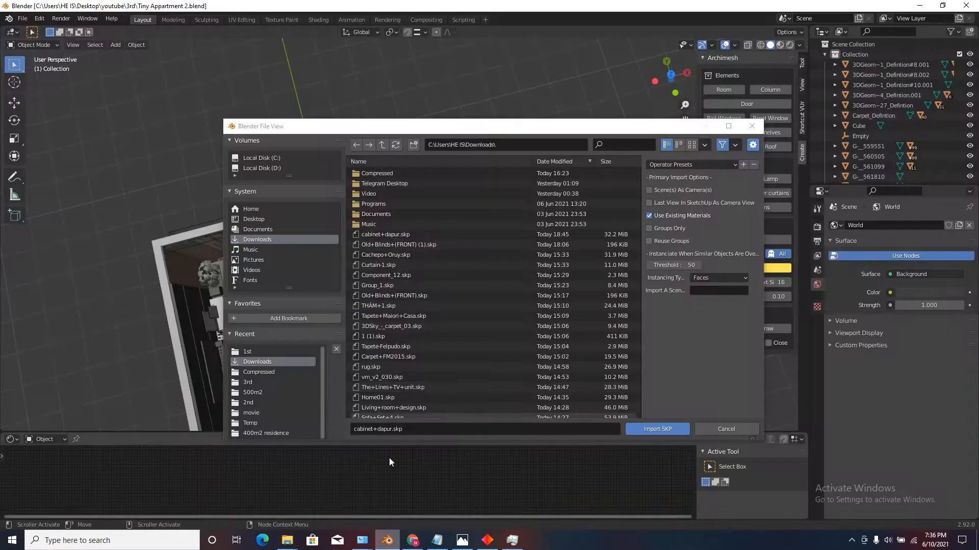
# Import the SketchUp model cabinet+dapur.skp from the Downloads folder.
pyautogui.click(415, 432)
pyautogui.press('Return')
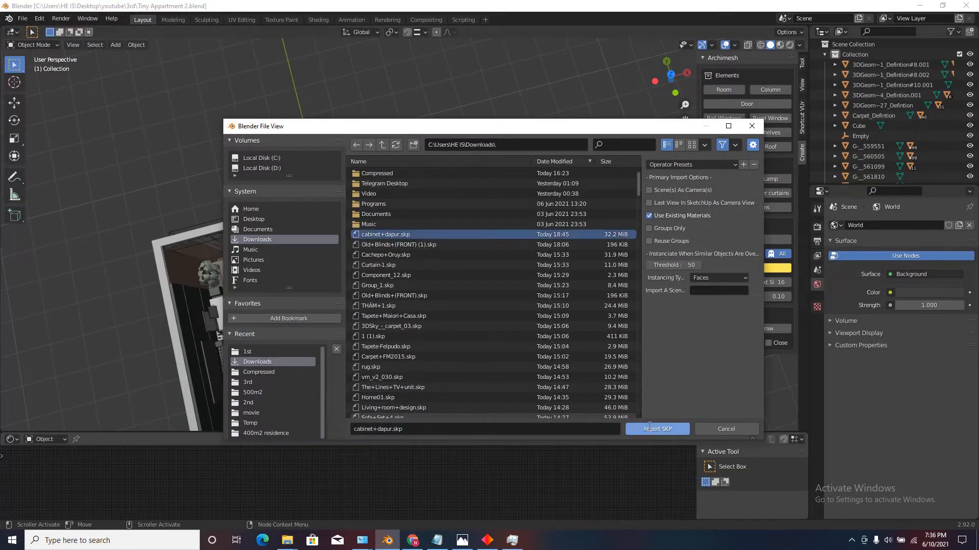
pyautogui.click(649, 428)
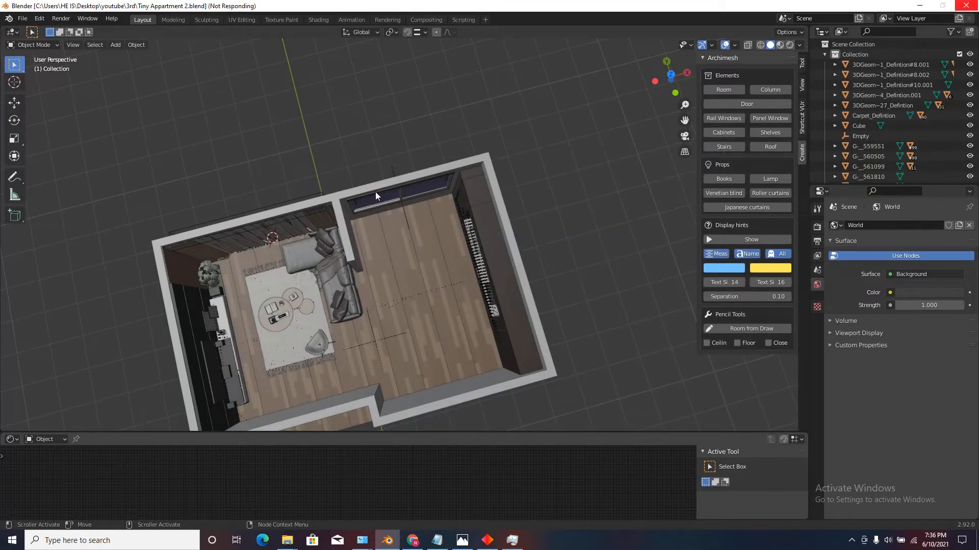
# Delete the wall units and tall cabinets of the imported kitchen, keeping only the sink island and its three stools.
pyautogui.scroll(-5, 375, 191)
pyautogui.moveTo(375, 192); pyautogui.dragTo(455, 206, button='middle')
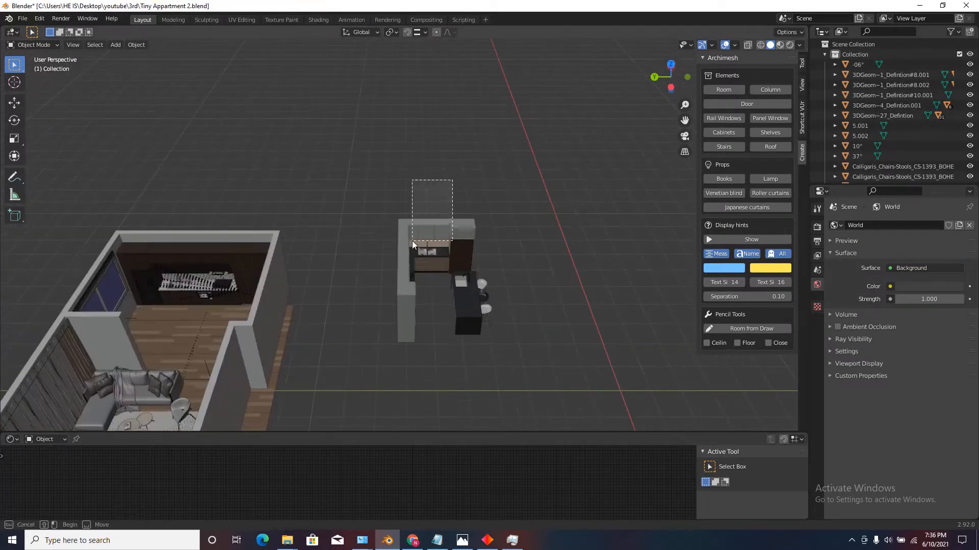
pyautogui.moveTo(412, 240); pyautogui.dragTo(377, 390)
pyautogui.press('Delete')
pyautogui.moveTo(378, 391); pyautogui.dragTo(440, 283, button='middle')
pyautogui.scroll(2, 446, 260)
pyautogui.moveTo(477, 173); pyautogui.dragTo(392, 400)
pyautogui.press('Delete')
# Parent the stools, sink, faucet and other island parts to the black island counter with Object (Keep Transform).
pyautogui.scroll(-5, 375, 352)
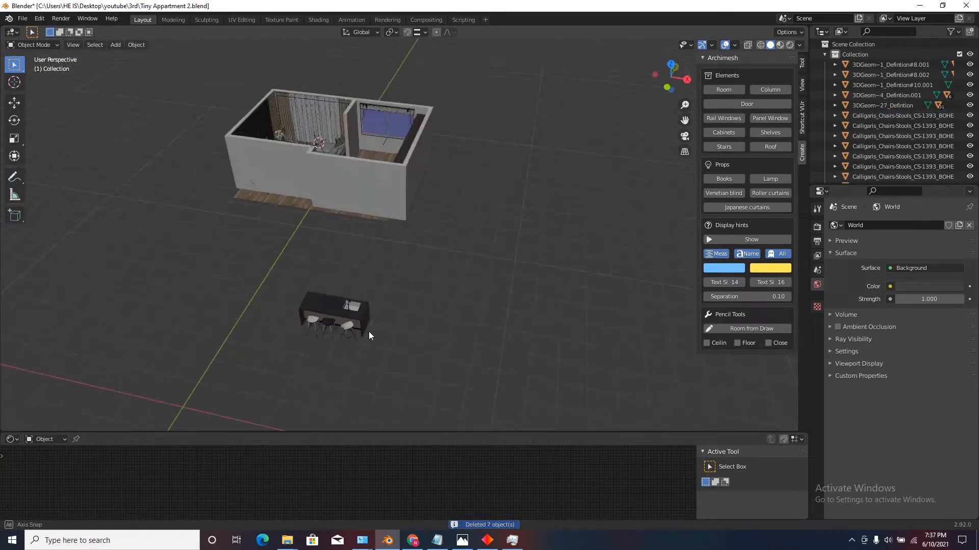
pyautogui.moveTo(453, 214); pyautogui.dragTo(353, 199, button='middle')
pyautogui.scroll(2, 353, 198)
pyautogui.scroll(-3, 378, 262)
pyautogui.scroll(3, 343, 251)
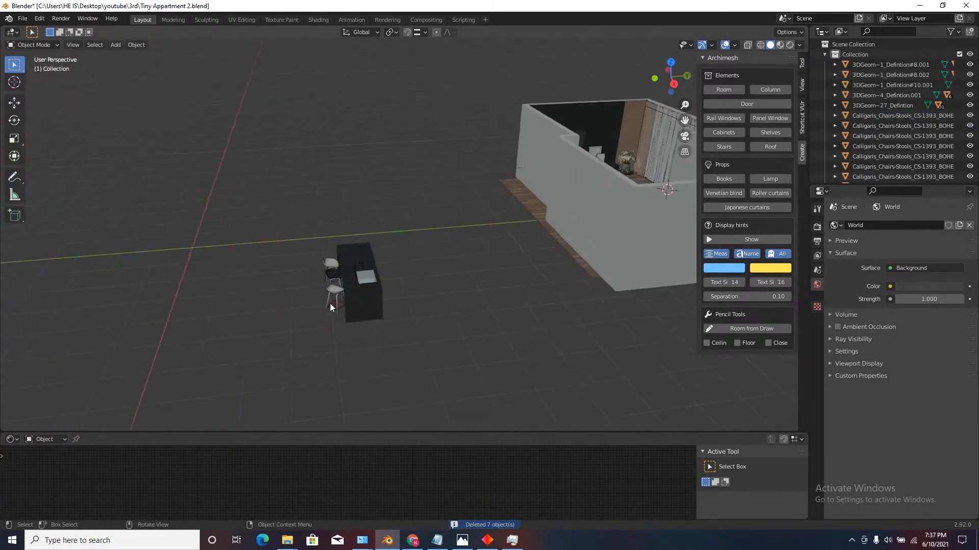
pyautogui.moveTo(330, 304); pyautogui.dragTo(359, 259, button='middle')
pyautogui.moveTo(400, 178); pyautogui.dragTo(277, 352)
pyautogui.scroll(2, 353, 236)
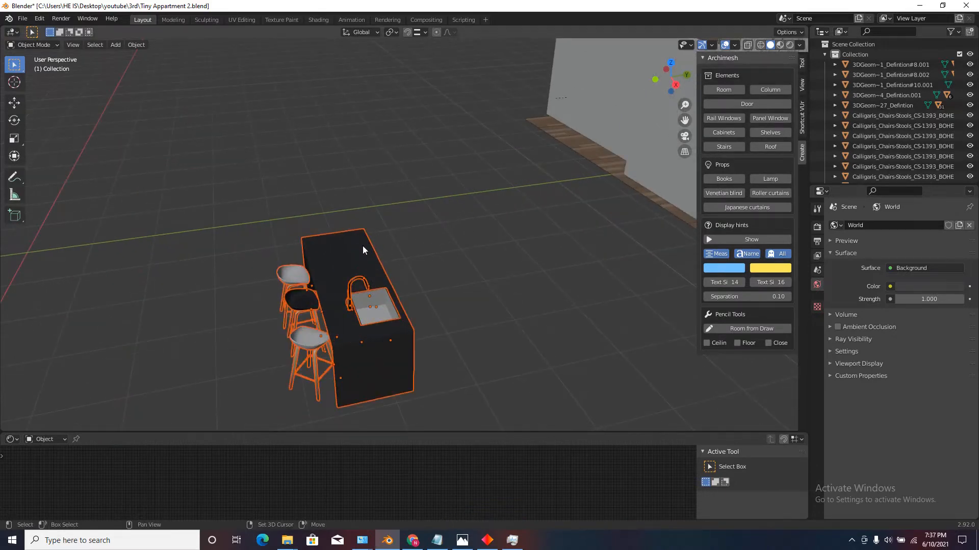
pyautogui.keyDown('shift'); pyautogui.click(363, 247); pyautogui.keyUp('shift')
pyautogui.scroll(2, 332, 264)
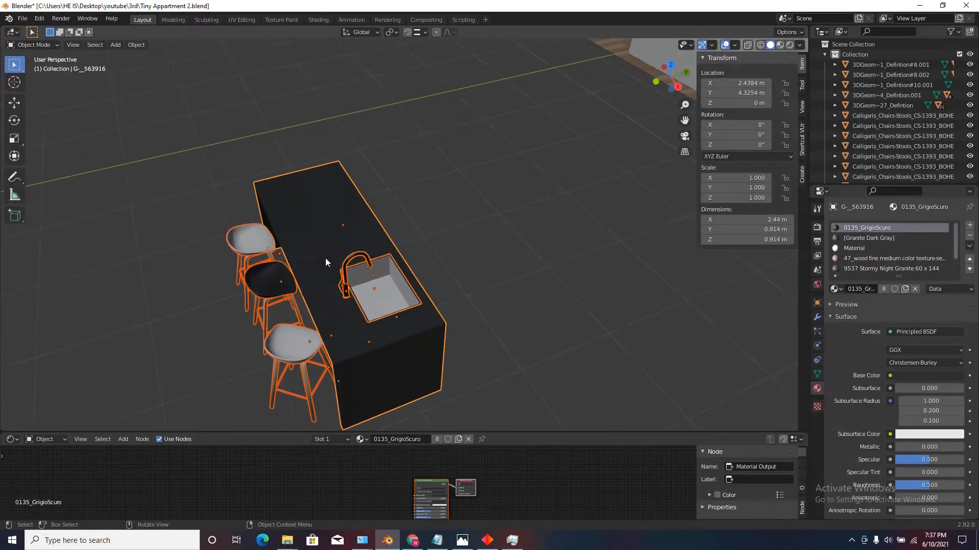
pyautogui.hotkey('ctrl', 'p')
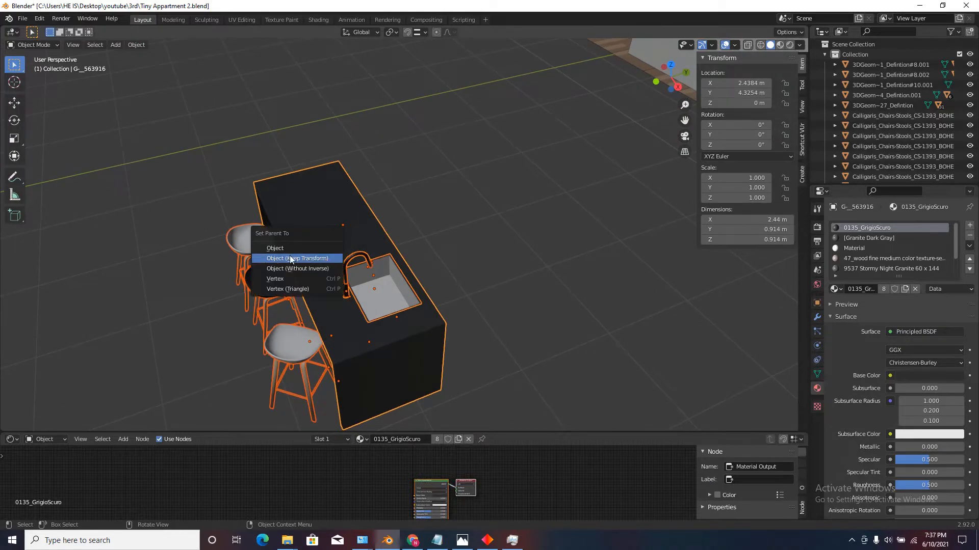
pyautogui.click(311, 260)
# Try moving the island counter to check whether the stools and sink follow it.
pyautogui.scroll(-2, 498, 249)
pyautogui.scroll(2, 429, 219)
pyautogui.click(385, 233)
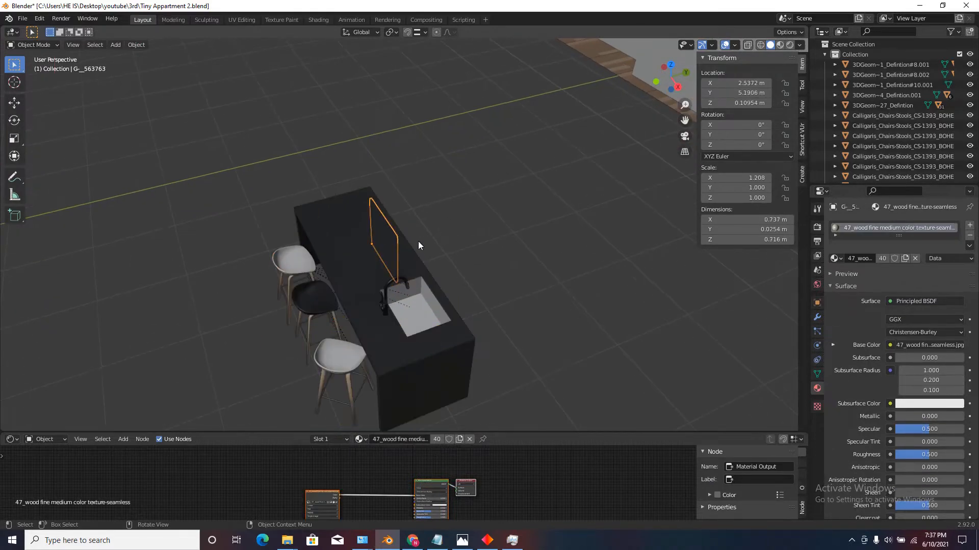
pyautogui.click(392, 268)
pyautogui.scroll(-2, 392, 268)
pyautogui.scroll(3, 392, 265)
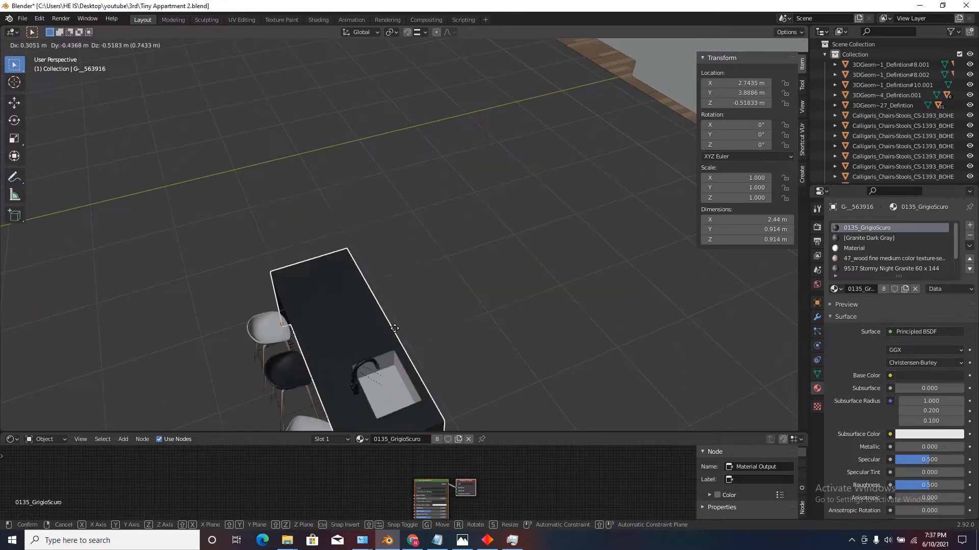
pyautogui.scroll(-3, 402, 271)
pyautogui.moveTo(432, 261); pyautogui.dragTo(330, 288, button='middle')
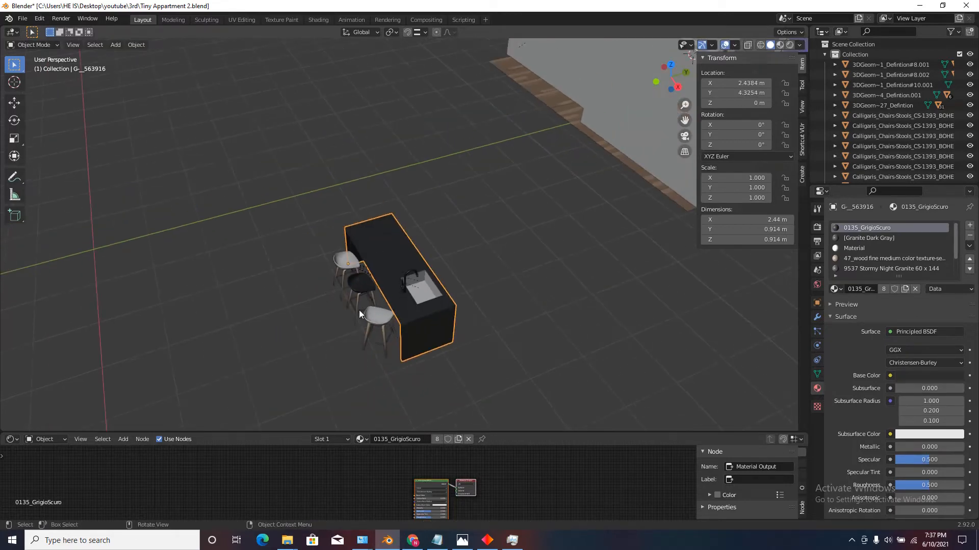
# Parent the legs and footrest of the white stool at the island's far end to its seat, keeping transforms.
pyautogui.moveTo(370, 319); pyautogui.dragTo(371, 358, button='middle')
pyautogui.scroll(5, 337, 282)
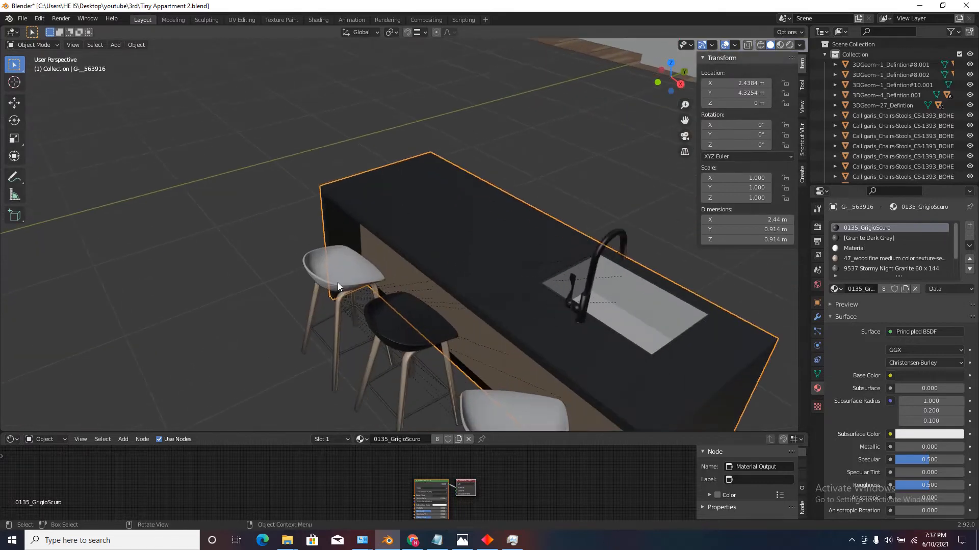
pyautogui.click(326, 270)
pyautogui.scroll(1, 325, 270)
pyautogui.keyDown('shift'); pyautogui.click(308, 318); pyautogui.keyUp('shift')
pyautogui.keyDown('shift'); pyautogui.click(316, 353); pyautogui.keyUp('shift')
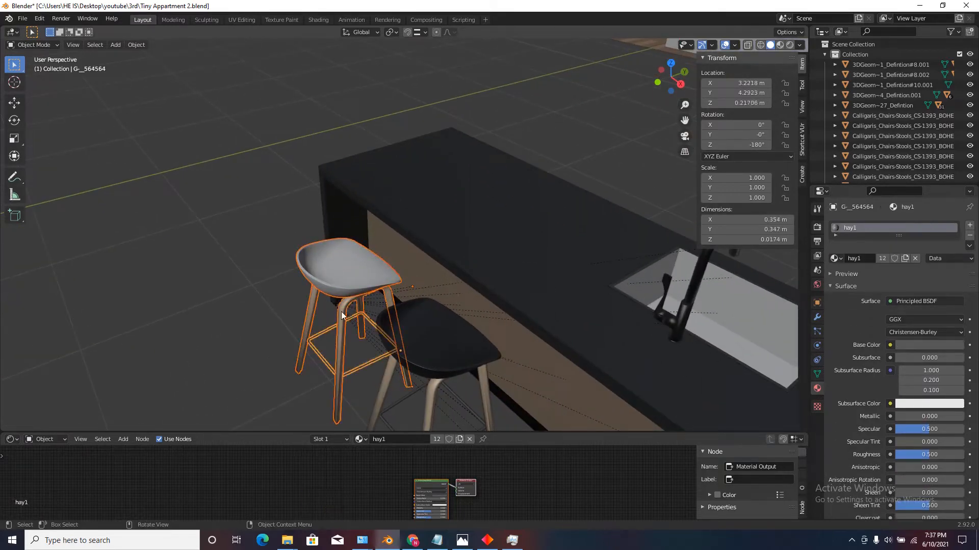
pyautogui.keyDown('shift'); pyautogui.click(322, 251); pyautogui.keyUp('shift')
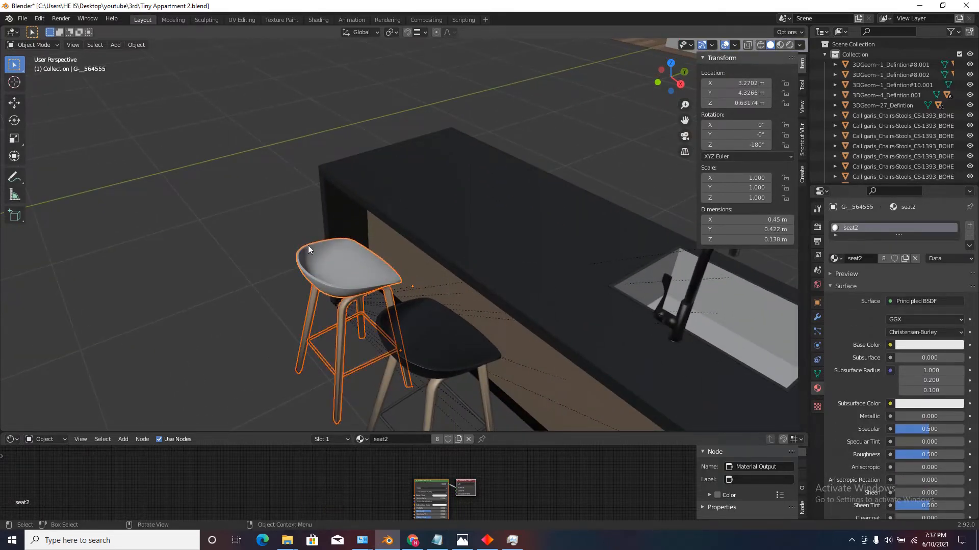
pyautogui.hotkey('ctrl', 'p')
pyautogui.click(308, 247)
# Parent the middle black stool's legs and footrest to its seat with Object (Keep Transform).
pyautogui.scroll(-2, 309, 249)
pyautogui.click(379, 296)
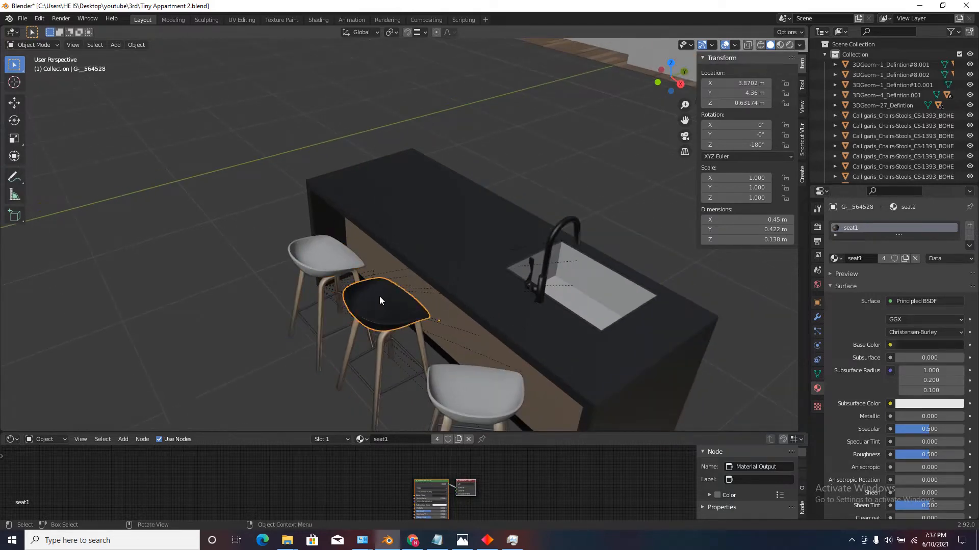
pyautogui.keyDown('shift'); pyautogui.click(377, 376); pyautogui.keyUp('shift')
pyautogui.keyDown('shift'); pyautogui.click(398, 388); pyautogui.keyUp('shift')
pyautogui.scroll(-4, 398, 388)
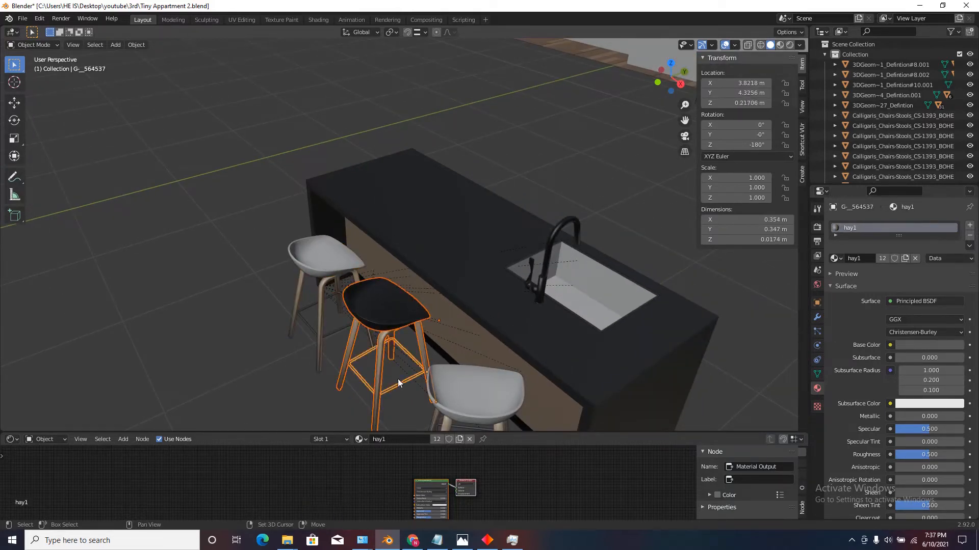
pyautogui.scroll(3, 365, 293)
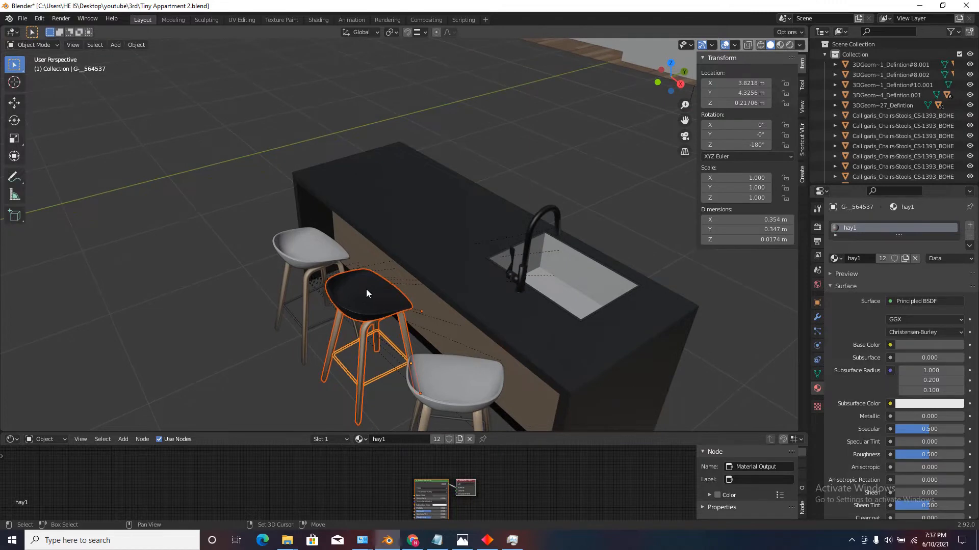
pyautogui.keyDown('shift'); pyautogui.click(366, 289); pyautogui.keyUp('shift')
pyautogui.hotkey('ctrl', 'p')
pyautogui.click(365, 290)
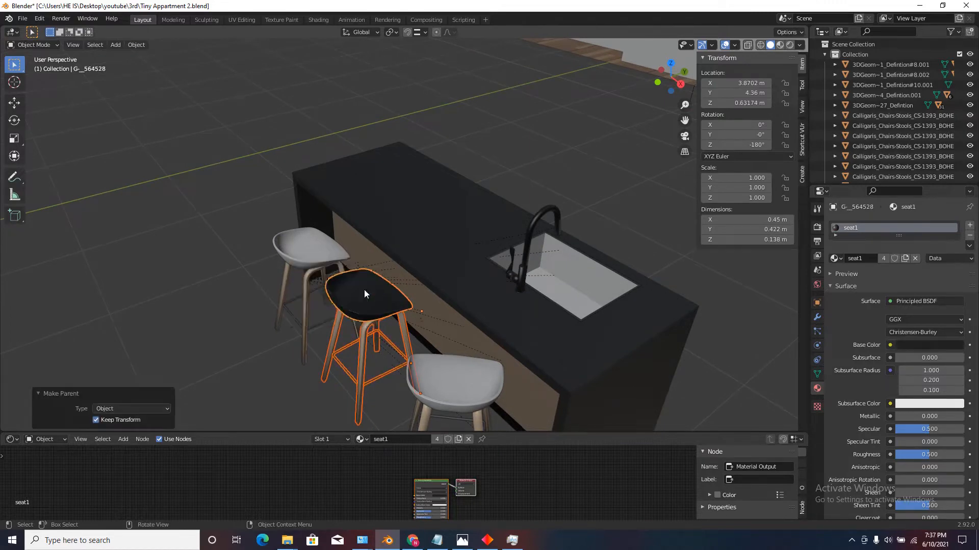
# Parent the sink-end white stool's legs and footrest to its seat, keeping transforms, and select the far white stool's seat.
pyautogui.scroll(-3, 375, 298)
pyautogui.click(402, 326)
pyautogui.scroll(2, 402, 326)
pyautogui.keyDown('shift'); pyautogui.click(393, 390); pyautogui.keyUp('shift')
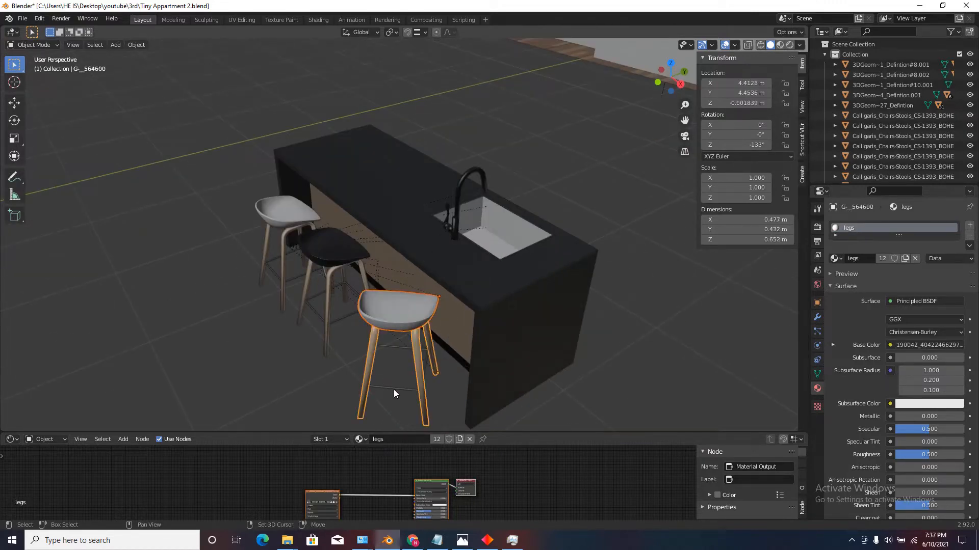
pyautogui.keyDown('shift'); pyautogui.click(397, 302); pyautogui.keyUp('shift')
pyautogui.hotkey('ctrl', 'p')
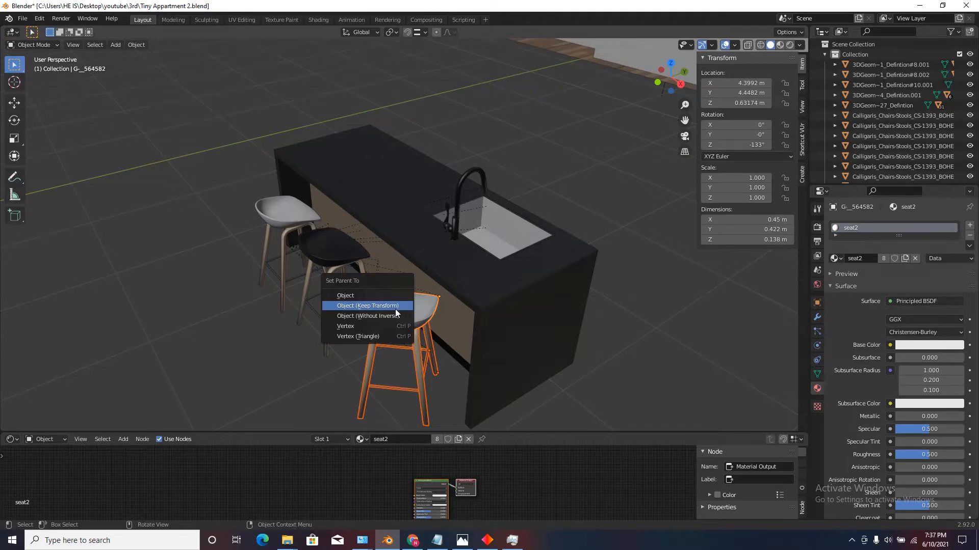
pyautogui.click(396, 309)
pyautogui.click(278, 220)
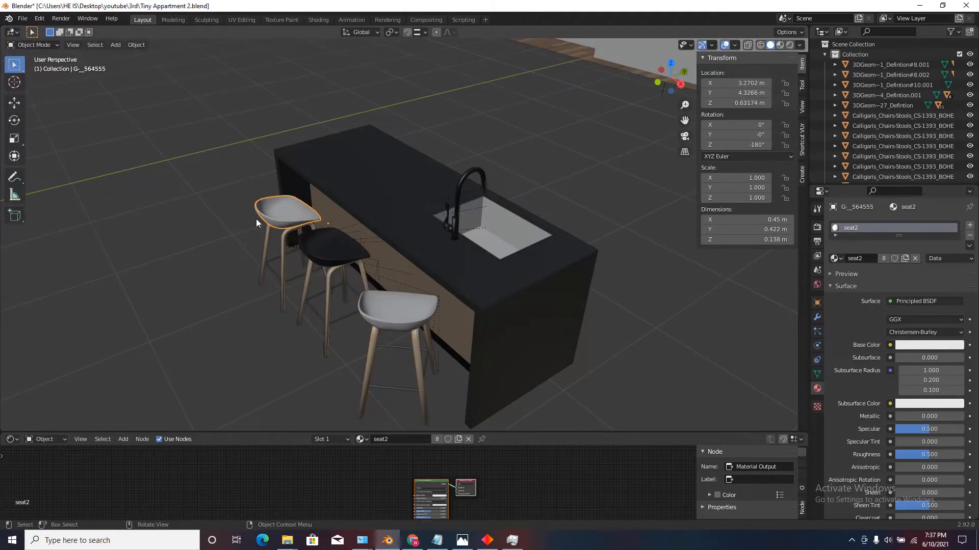
# Try moving the sink-end stool and the island counter to check that their parented parts follow.
pyautogui.click(326, 256)
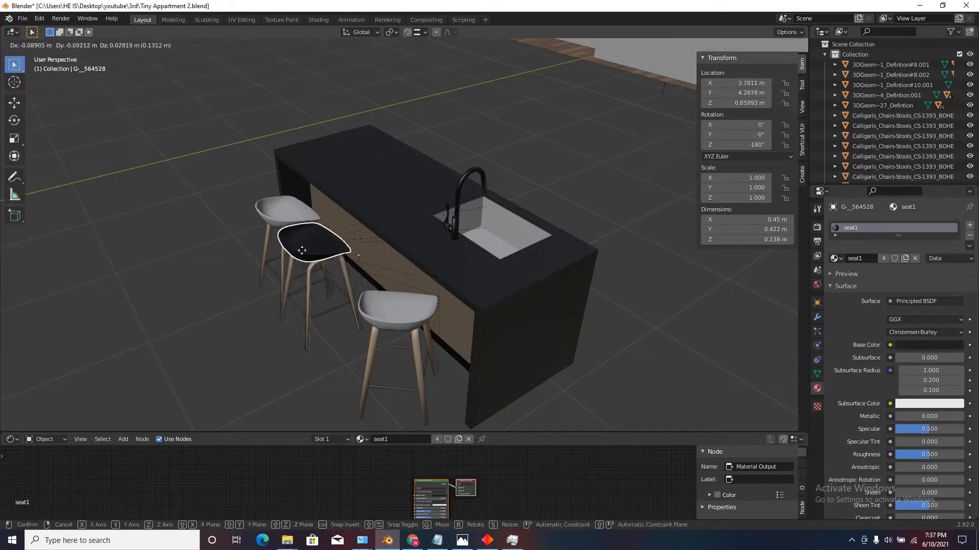
pyautogui.click(397, 306)
pyautogui.press('g')
pyautogui.rightClick(379, 290)
pyautogui.click(386, 173)
pyautogui.press('g')
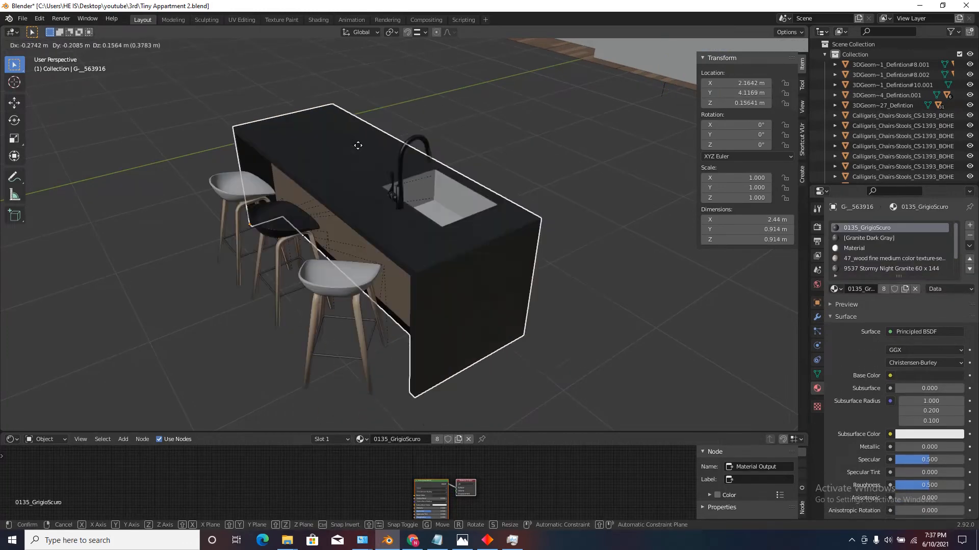
pyautogui.rightClick(358, 145)
# Move the island with its sink and stools into the apartment's kitchen area, working from the top view.
pyautogui.scroll(-2, 298, 180)
pyautogui.click(669, 63)
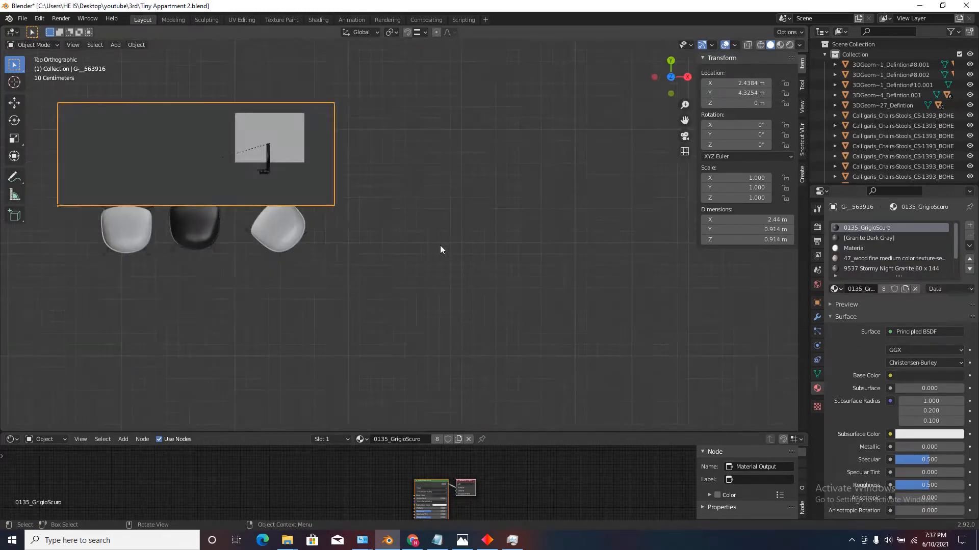
pyautogui.scroll(-8, 439, 246)
pyautogui.press('g')
pyautogui.click(420, 105)
pyautogui.scroll(-3, 465, 276)
pyautogui.scroll(8, 466, 228)
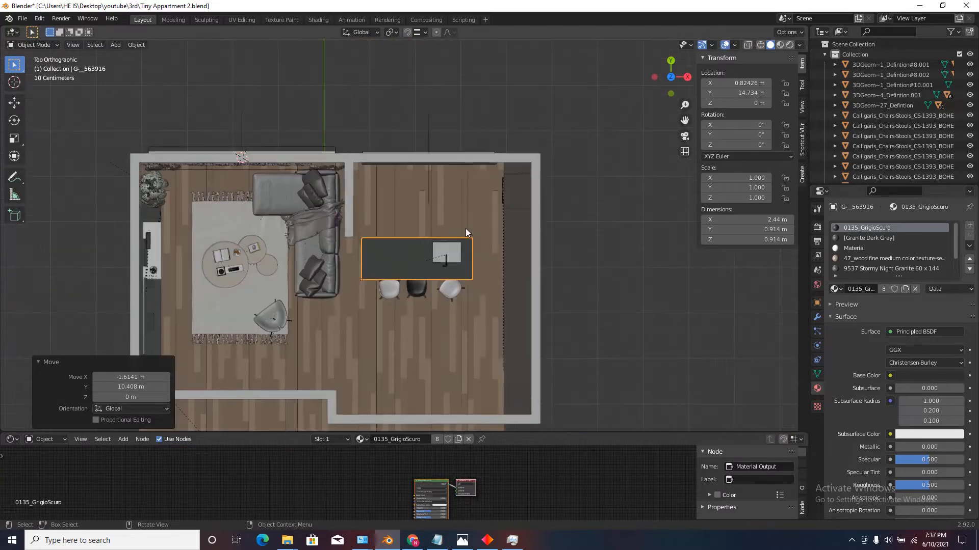
# Rotate the island 90° about Z and move it about 2.28 m in X and -1.36 m in Y.
pyautogui.write('r90')
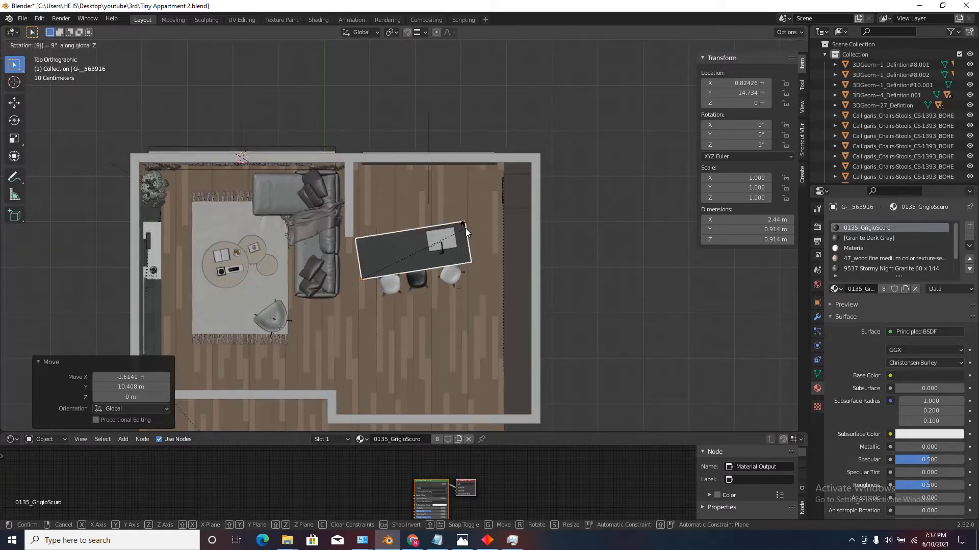
pyautogui.press('Return')
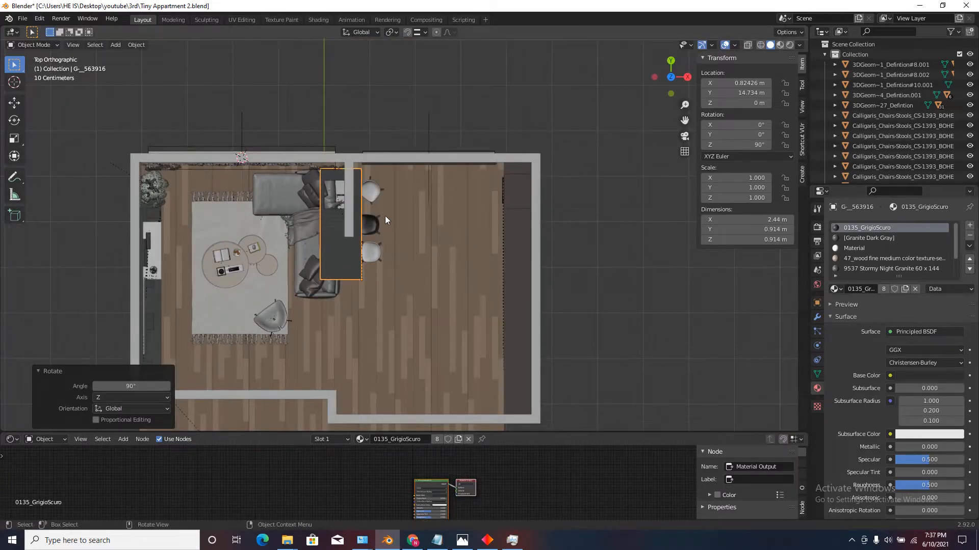
pyautogui.press('g')
pyautogui.click(476, 296)
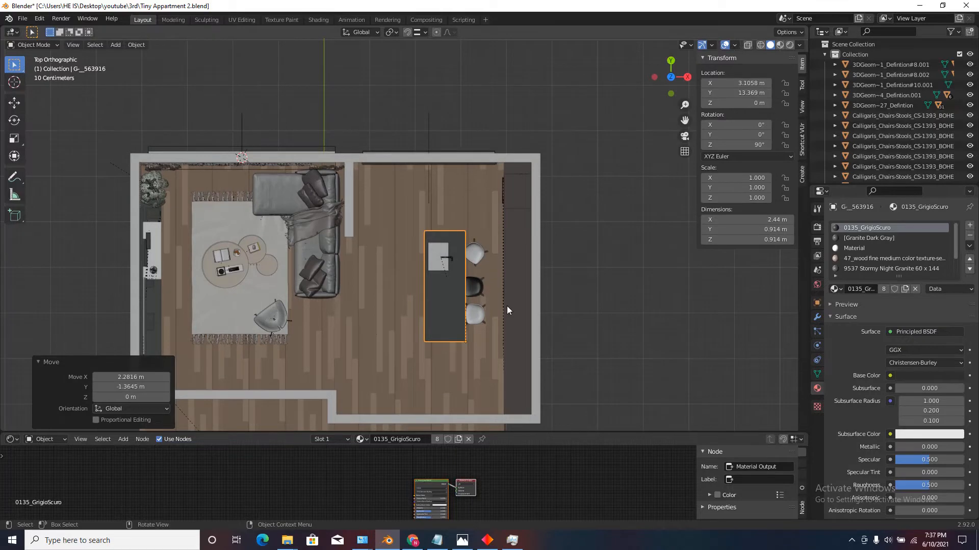
# Rotate the island another 180° so the stools face the sofa, and move it back over the open kitchen floor.
pyautogui.write('r')
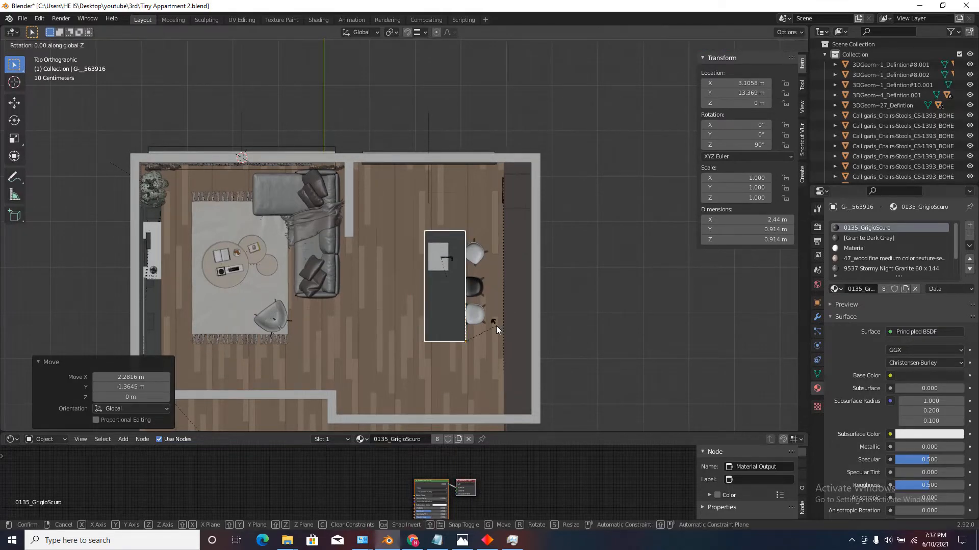
pyautogui.write('180')
pyautogui.press('Return')
pyautogui.scroll(-1, 497, 325)
pyautogui.press('g')
pyautogui.click(427, 226)
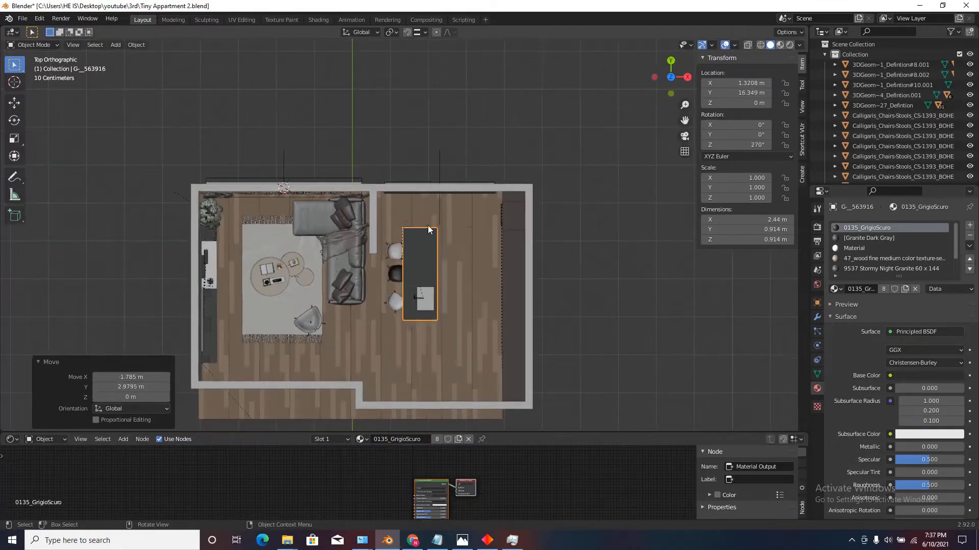
# Refine the island's position between the sofa and the kitchen cabinets to about X 1.89 m, Y 15.4 m.
pyautogui.scroll(2, 460, 282)
pyautogui.press('g')
pyautogui.click(473, 253)
pyautogui.scroll(-2, 472, 270)
pyautogui.press('g')
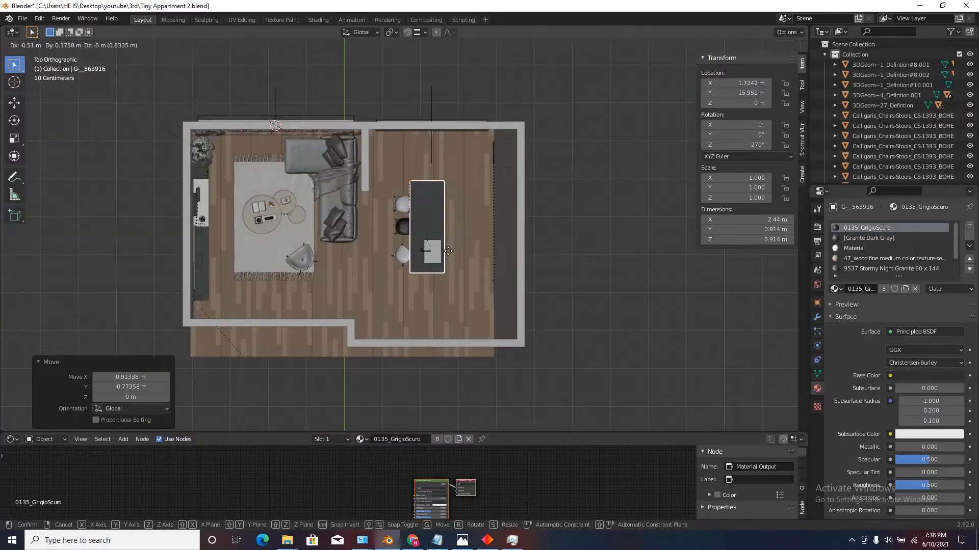
pyautogui.click(450, 256)
pyautogui.scroll(3, 451, 252)
pyautogui.press('g')
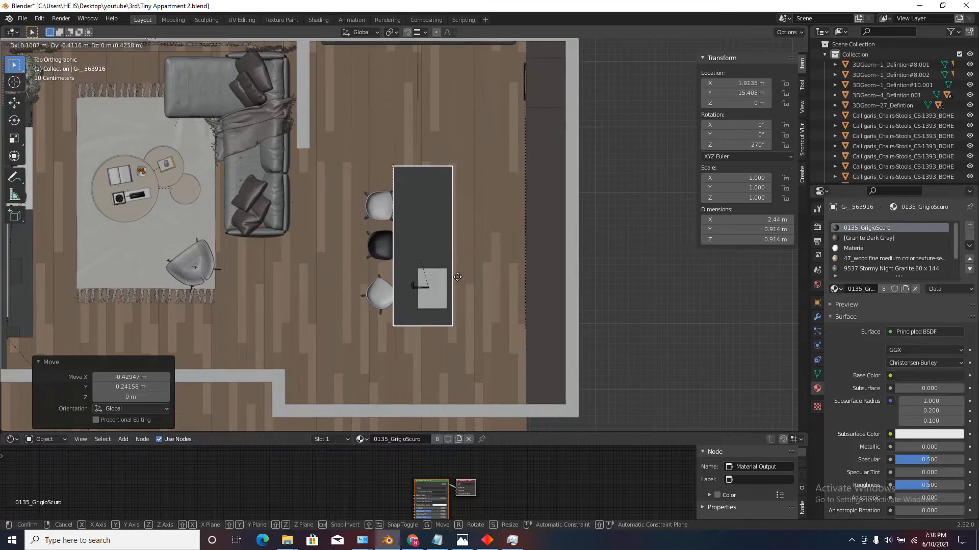
pyautogui.click(455, 277)
pyautogui.scroll(-3, 445, 271)
pyautogui.scroll(3, 444, 272)
# Select the three stool seats and move them about 0.79 m along Y, away from the sink end.
pyautogui.click(399, 261)
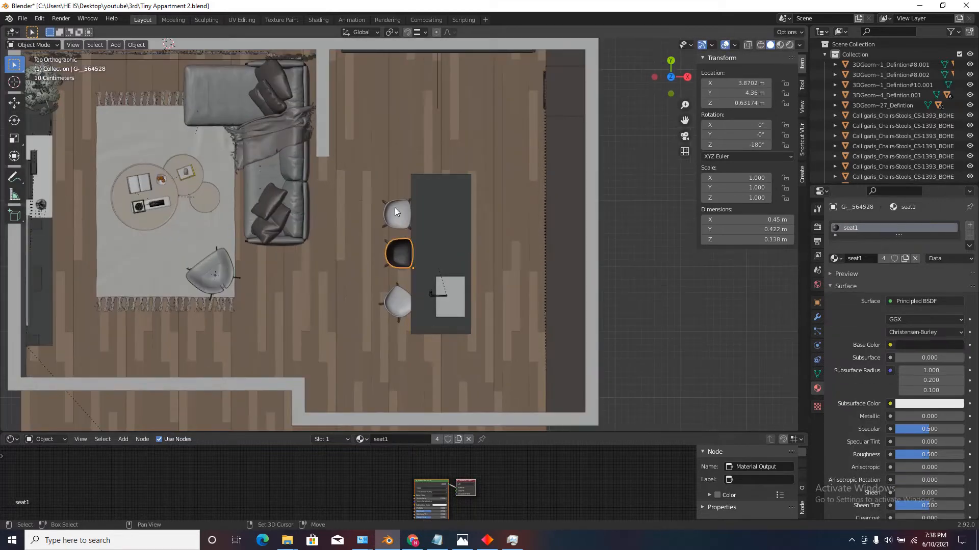
pyautogui.keyDown('shift'); pyautogui.click(395, 207); pyautogui.keyUp('shift')
pyautogui.scroll(2, 396, 307)
pyautogui.keyDown('shift'); pyautogui.click(405, 283); pyautogui.keyUp('shift')
pyautogui.press('g')
pyautogui.press('y')
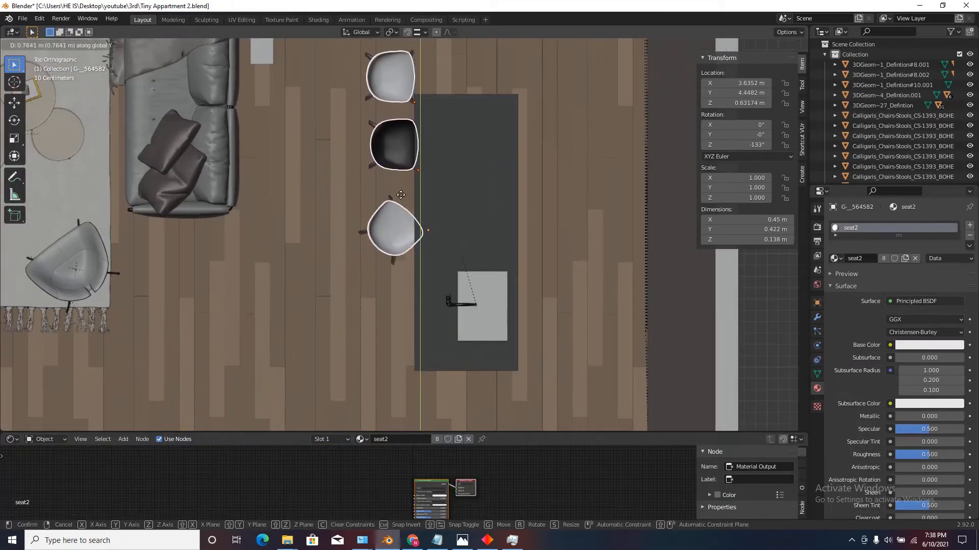
pyautogui.click(398, 196)
pyautogui.scroll(-3, 388, 235)
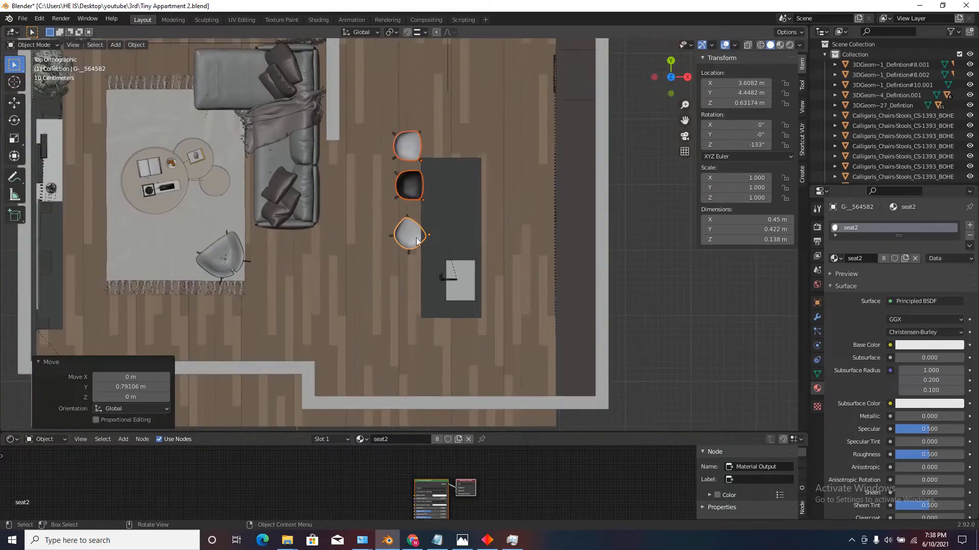
# Nudge the three selected stools about 0.05 m farther along Y, away from the sink.
pyautogui.scroll(3, 384, 242)
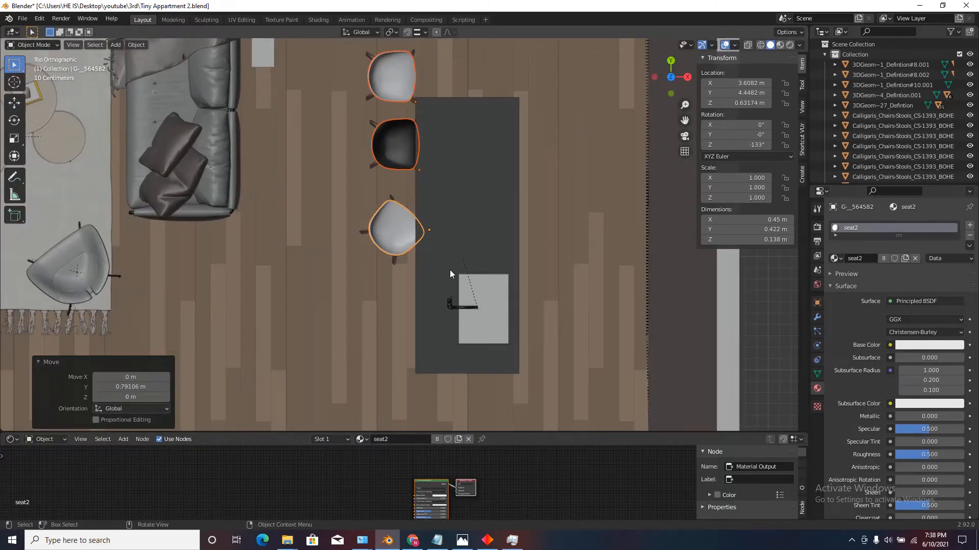
pyautogui.scroll(-3, 411, 309)
pyautogui.scroll(3, 415, 266)
pyautogui.press('g')
pyautogui.press('y')
pyautogui.click(415, 263)
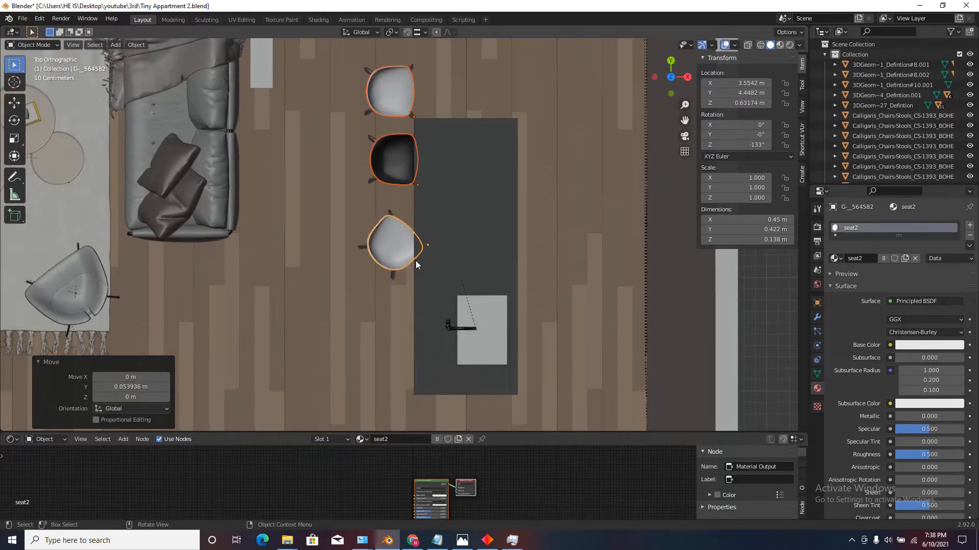
# Lengthen the island counter by moving the mesh of its end opposite the sink about 0.85 m along Y, using X-ray for the selection.
pyautogui.click(427, 241)
pyautogui.scroll(-3, 433, 237)
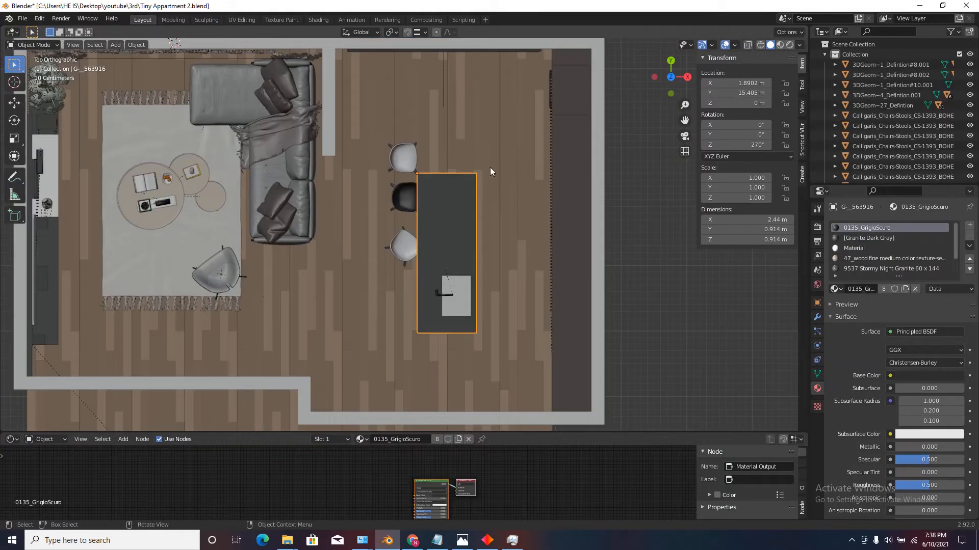
pyautogui.press('Tab')
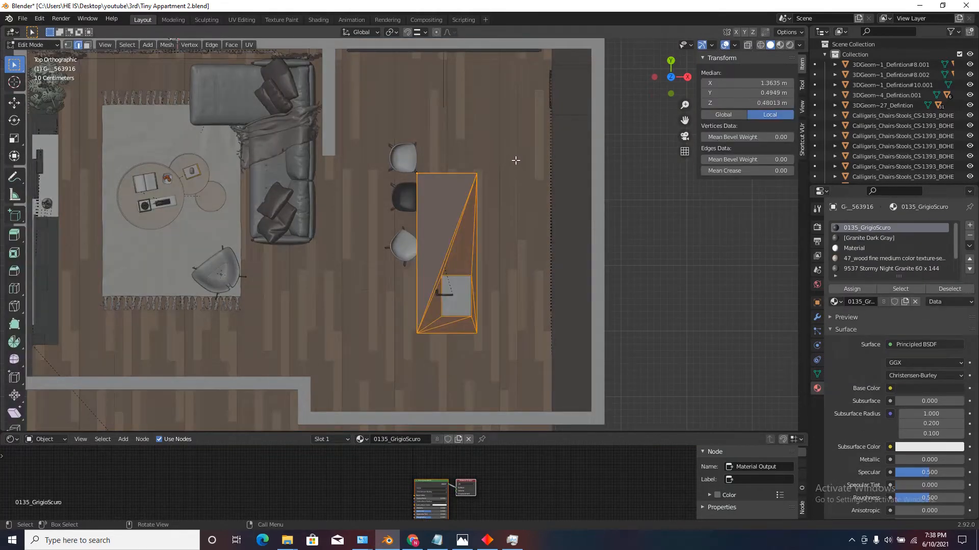
pyautogui.click(748, 45)
pyautogui.scroll(1, 485, 168)
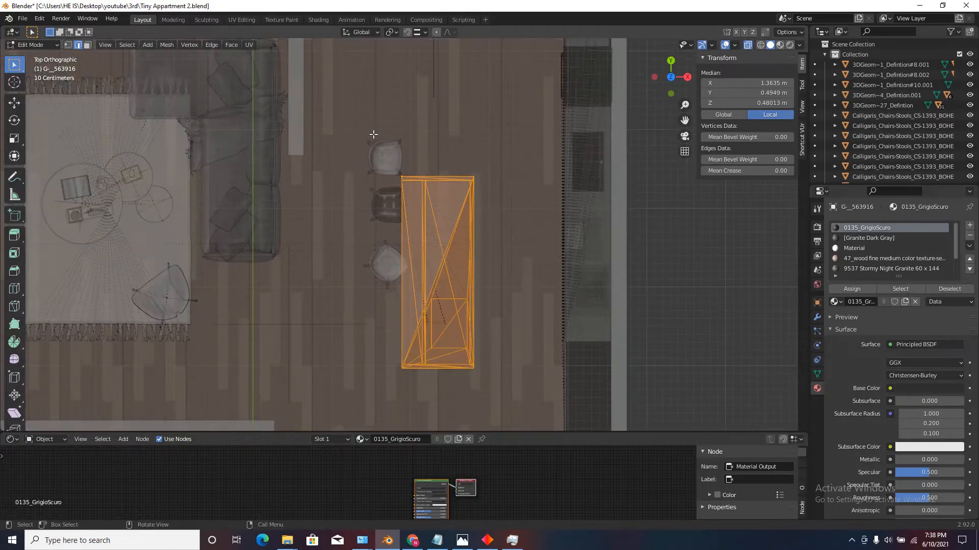
pyautogui.moveTo(362, 134); pyautogui.dragTo(559, 192)
pyautogui.scroll(2, 518, 198)
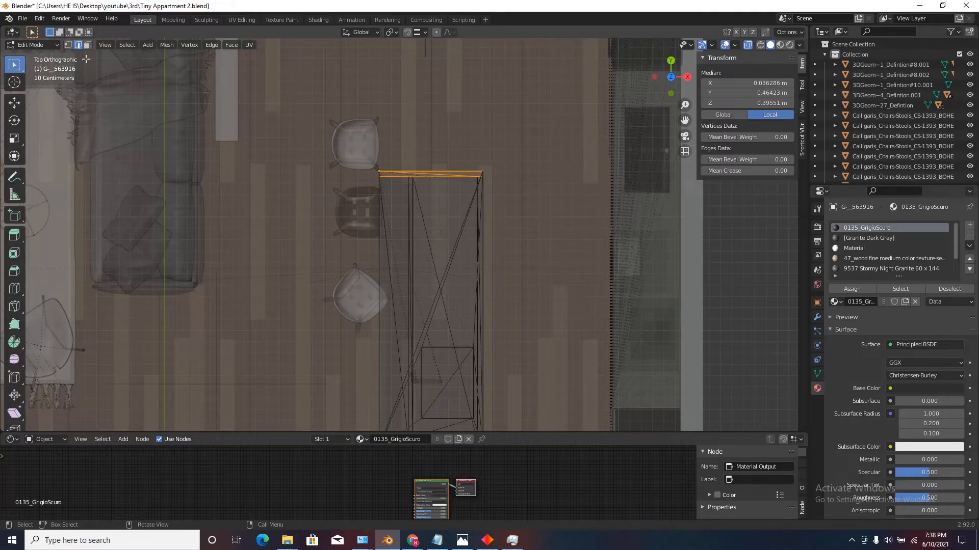
pyautogui.scroll(-3, 448, 209)
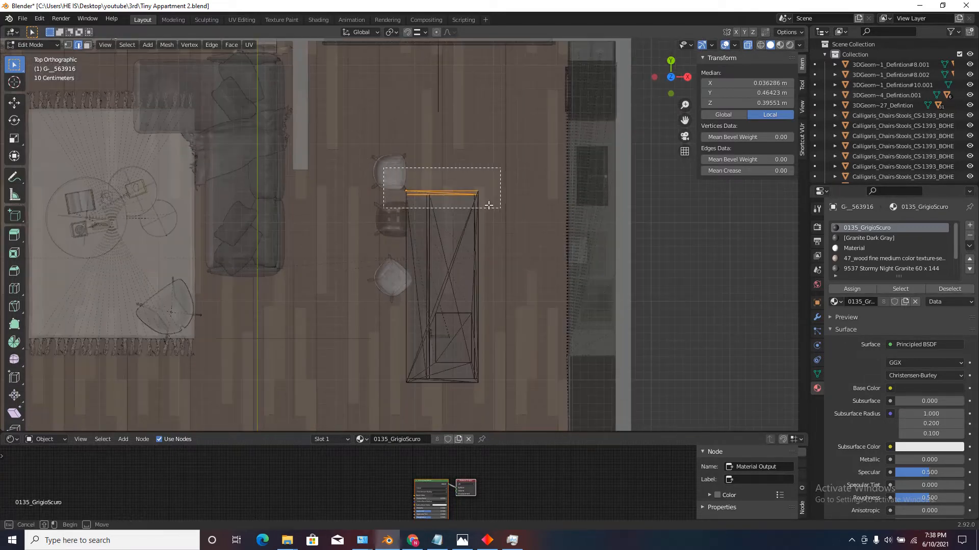
pyautogui.scroll(-3, 494, 217)
pyautogui.scroll(3, 494, 217)
pyautogui.press('g')
pyautogui.press('y')
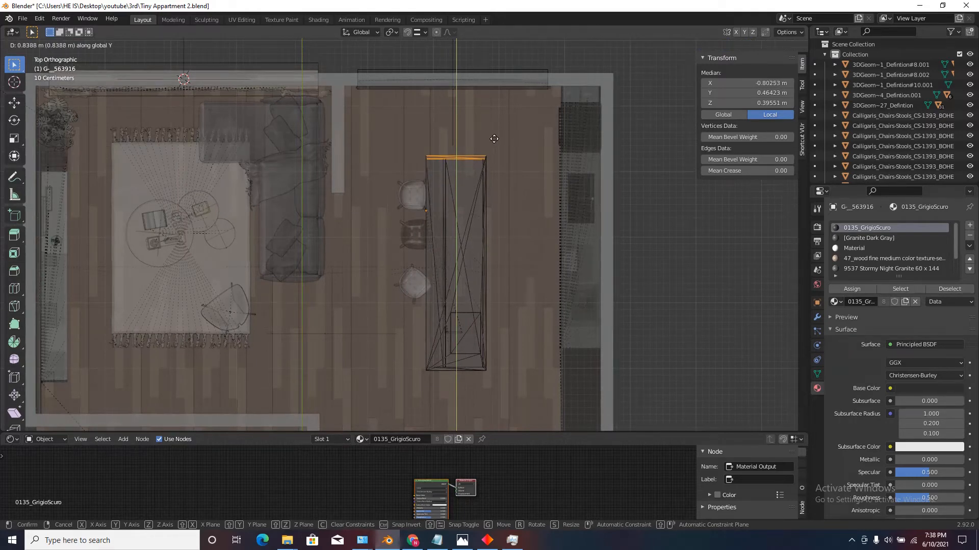
pyautogui.click(494, 138)
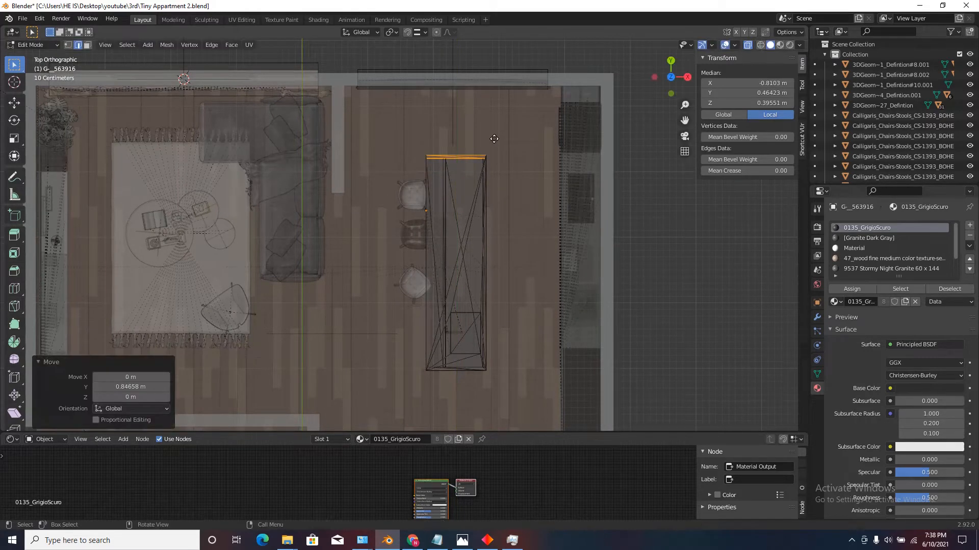
pyautogui.press('Tab')
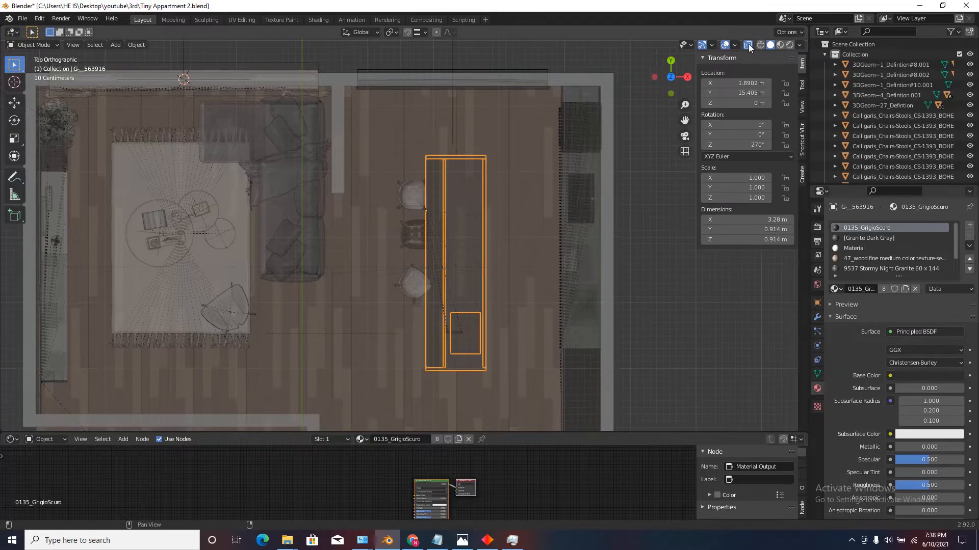
pyautogui.click(748, 44)
# Inspect the lengthened island and stools in perspective against the kitchen, and save the file.
pyautogui.moveTo(621, 219)
pyautogui.mouseDown(button='middle')
pyautogui.moveTo(501, 282)
pyautogui.moveTo(582, 217)
pyautogui.moveTo(502, 239)
pyautogui.moveTo(439, 295)
pyautogui.moveTo(439, 274)
pyautogui.moveTo(463, 285)
pyautogui.moveTo(450, 263)
pyautogui.moveTo(417, 276)
pyautogui.mouseUp(button='middle')
pyautogui.scroll(3, 503, 238)
pyautogui.scroll(3, 511, 203)
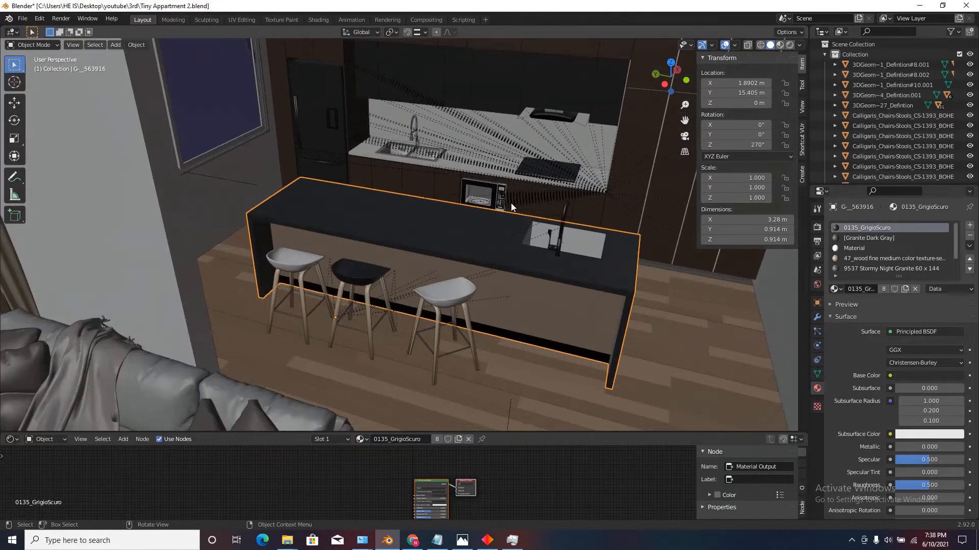
pyautogui.scroll(-6, 511, 203)
pyautogui.moveTo(511, 203); pyautogui.dragTo(420, 291, button='middle')
pyautogui.hotkey('ctrl', 's')
# Select the large window's group empty from outside the apartment and snap the 3D cursor to it.
pyautogui.scroll(-5, 432, 216)
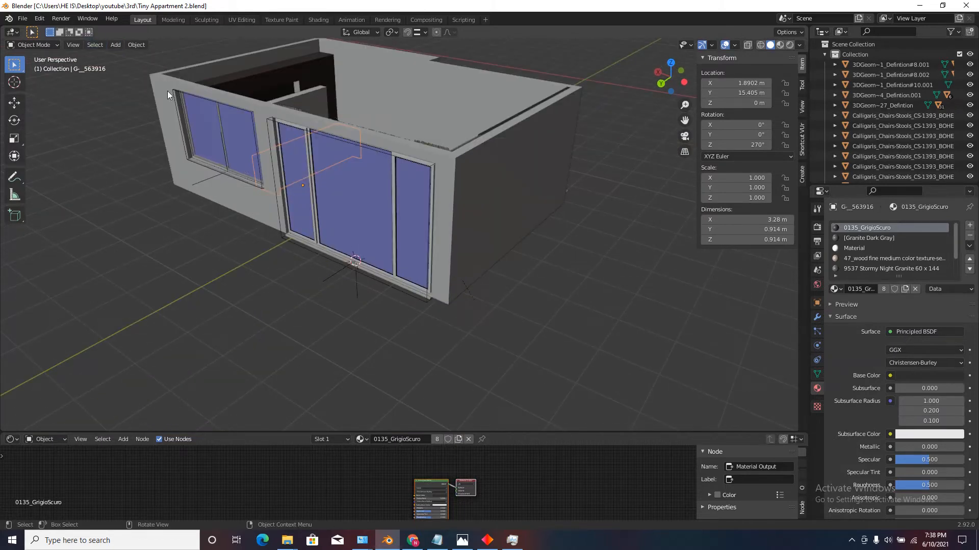
pyautogui.scroll(4, 329, 305)
pyautogui.click(324, 258)
pyautogui.rightClick(325, 258)
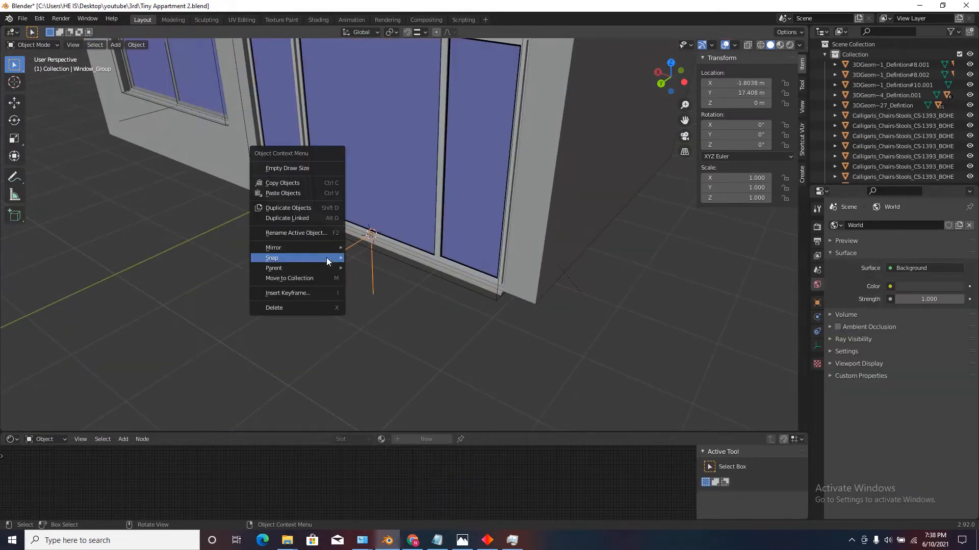
pyautogui.moveTo(294, 264)
pyautogui.click(383, 303)
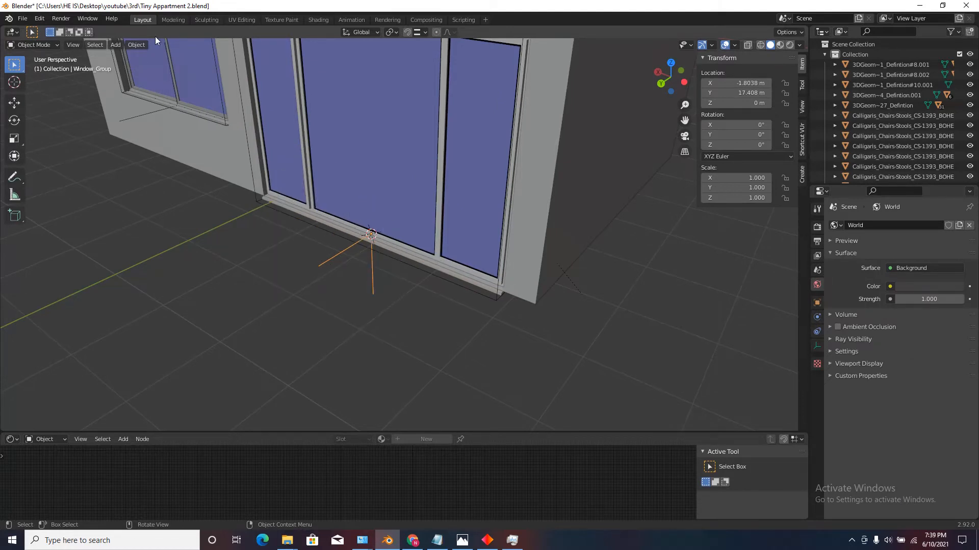
# Add an area light at the large window and rotate it -90° about X.
pyautogui.click(115, 45)
pyautogui.moveTo(177, 182)
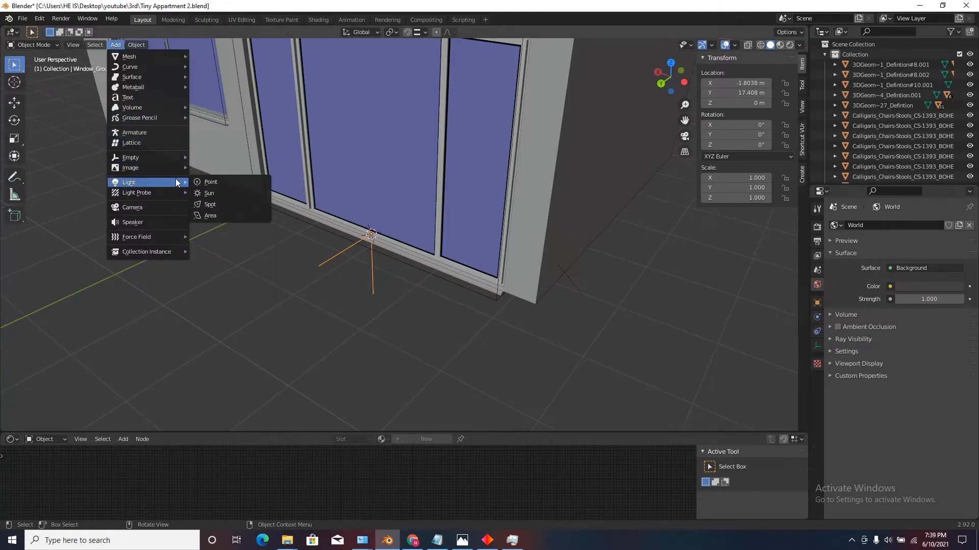
pyautogui.click(227, 215)
pyautogui.write('r')
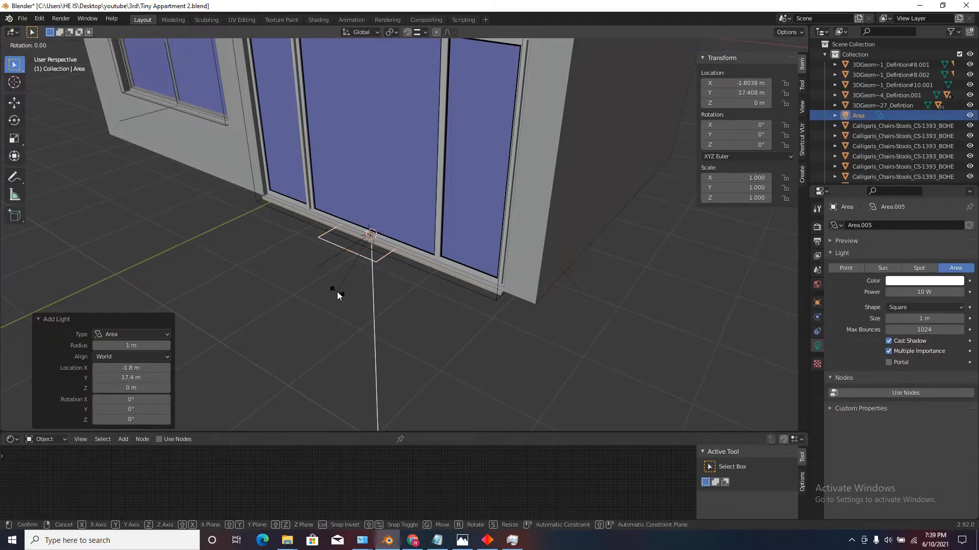
pyautogui.write('x')
pyautogui.write('-90')
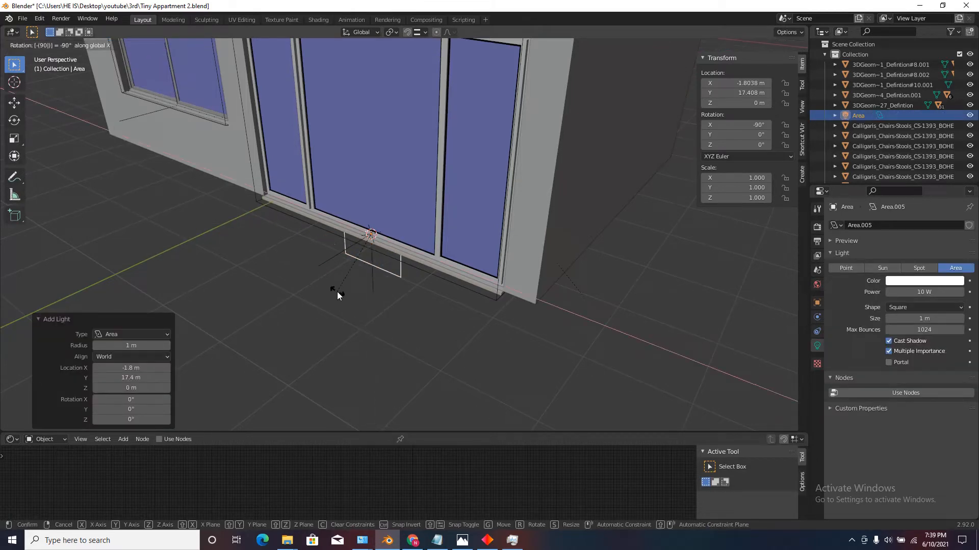
pyautogui.click(337, 292)
# Move the area light about 0.2 m in Y and 1.95 m in Z so it sits just outside the large window.
pyautogui.scroll(-6, 338, 291)
pyautogui.moveTo(337, 291); pyautogui.dragTo(270, 270, button='middle')
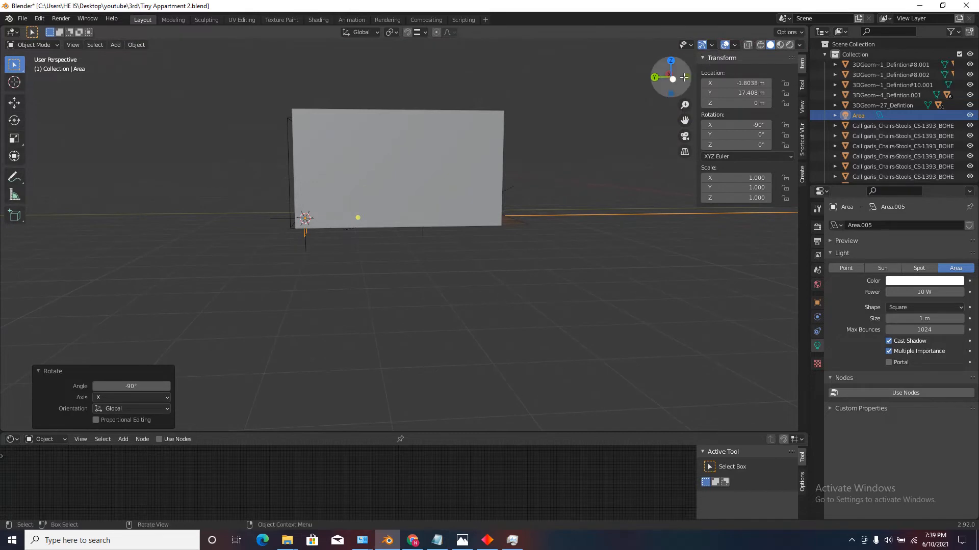
pyautogui.click(661, 80)
pyautogui.scroll(4, 463, 235)
pyautogui.press('g')
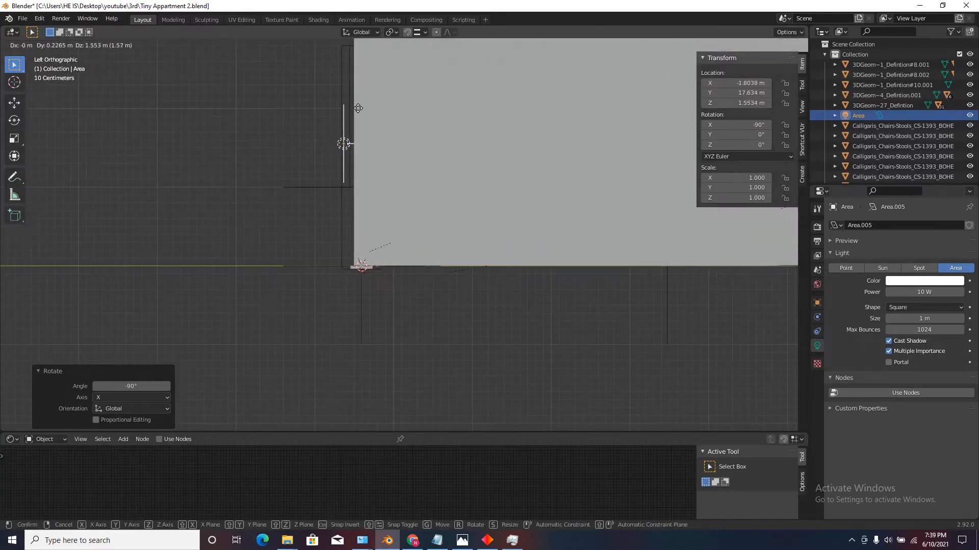
pyautogui.click(359, 76)
# Lower the large window's area light about 0.57 m in Z to centre it on the glazing.
pyautogui.moveTo(350, 160); pyautogui.dragTo(407, 184, button='middle')
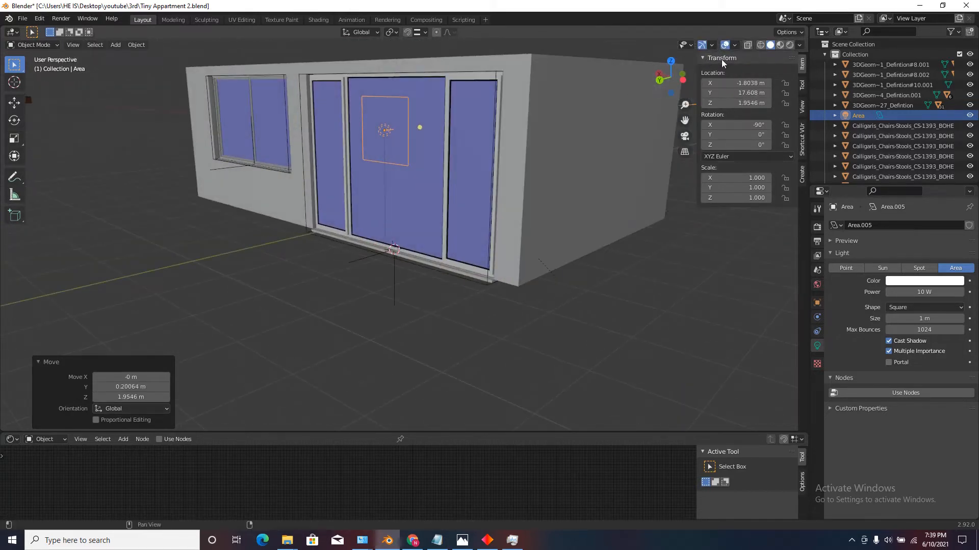
pyautogui.click(660, 80)
pyautogui.scroll(2, 461, 172)
pyautogui.press('g')
pyautogui.press('z')
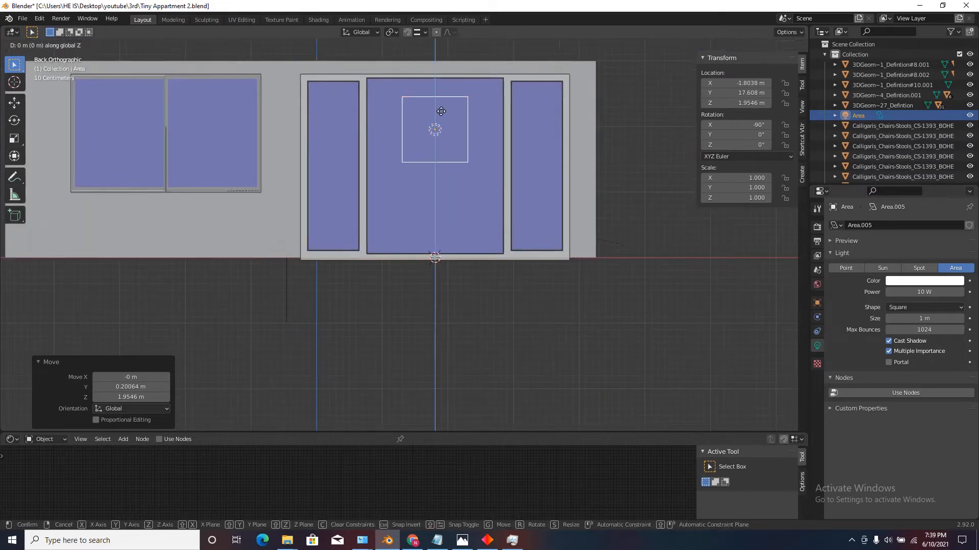
pyautogui.click(449, 148)
# Stretch the area light to cover the large window, scaling it about 2.715 in Z and 3.884 in X.
pyautogui.press('s')
pyautogui.press('z')
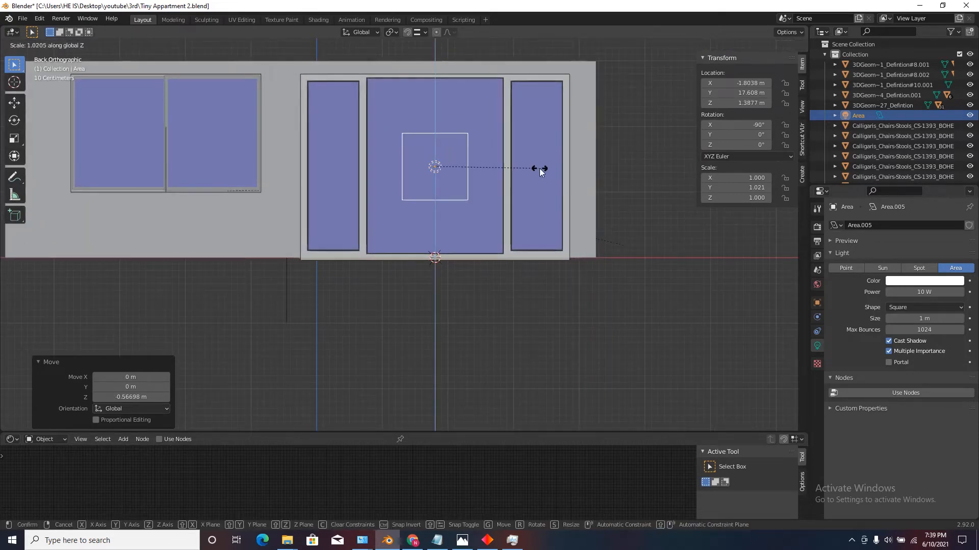
pyautogui.click(704, 159)
pyautogui.press('s')
pyautogui.press('x')
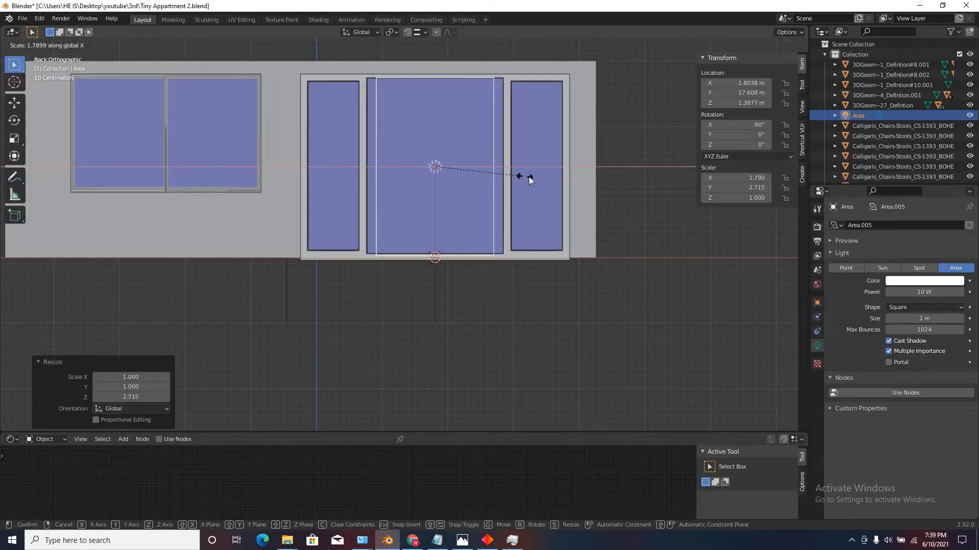
pyautogui.click(625, 174)
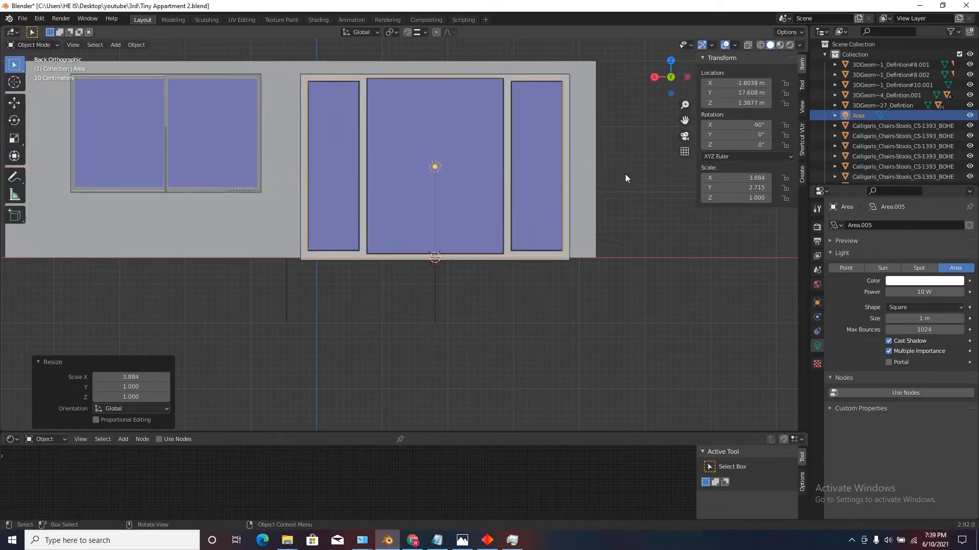
# Duplicate the area light and place the copy over the small window, about 4.04 m in X and 0.51 m in Z away.
pyautogui.moveTo(625, 173); pyautogui.dragTo(597, 111, button='middle')
pyautogui.click(661, 88)
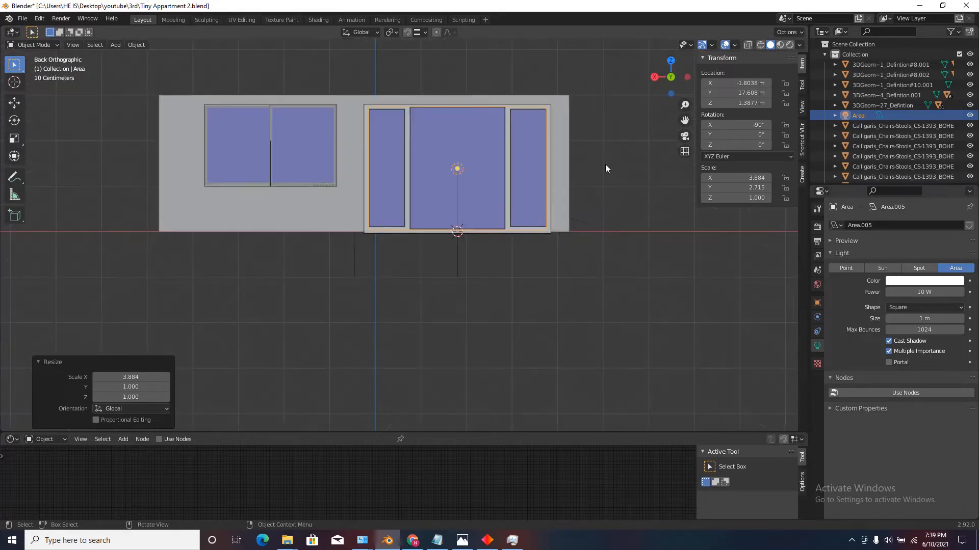
pyautogui.scroll(-4, 597, 167)
pyautogui.scroll(4, 542, 163)
pyautogui.scroll(-4, 577, 244)
pyautogui.scroll(4, 492, 164)
pyautogui.hotkey('shift', 'd')
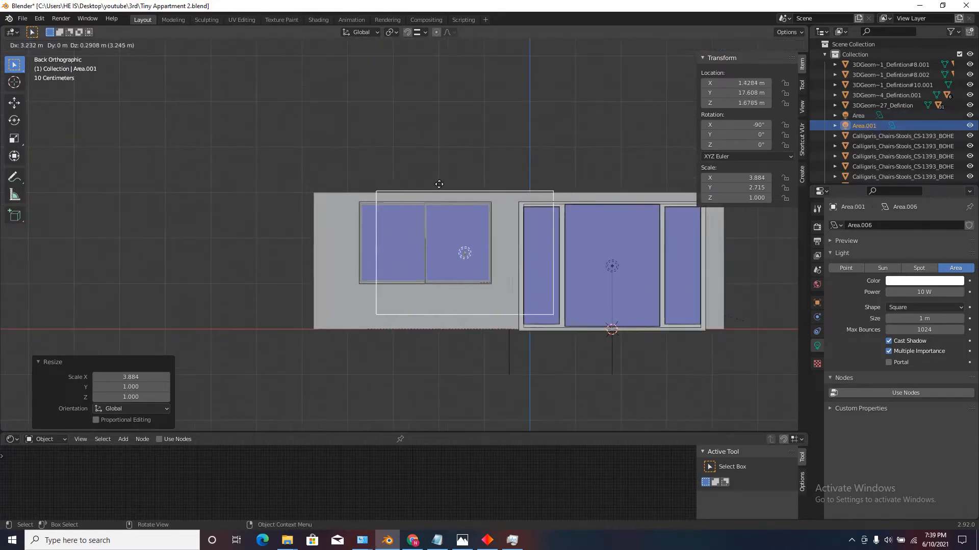
pyautogui.click(401, 171)
# Narrow the duplicated light to an X scale of about 2.767 and shift it about 0.08 m in X to fit the small window.
pyautogui.scroll(3, 438, 215)
pyautogui.press('s')
pyautogui.press('x')
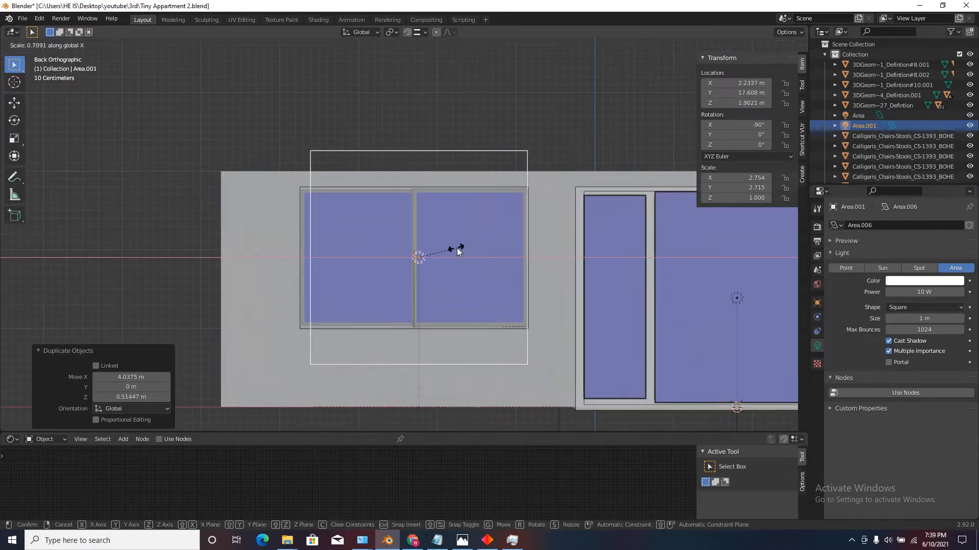
pyautogui.click(408, 239)
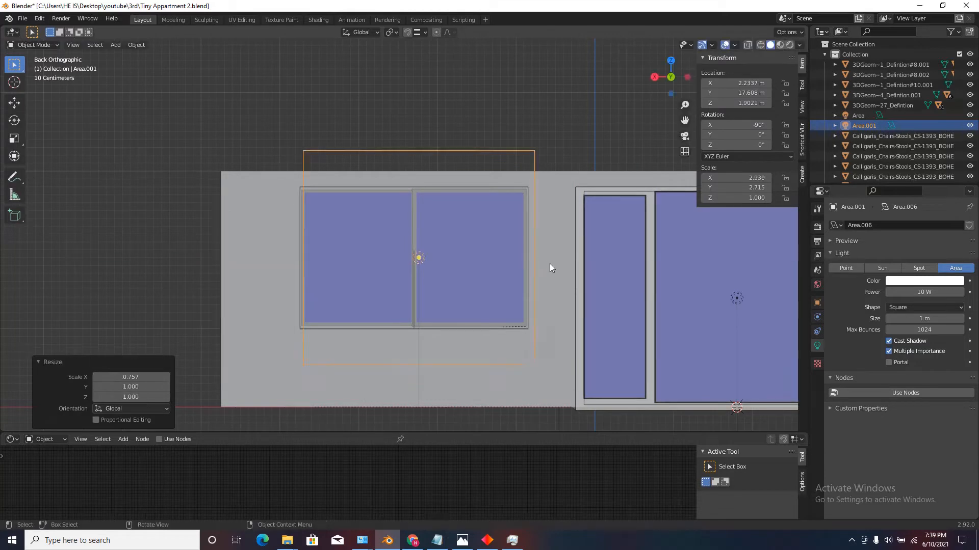
pyautogui.press('s')
pyautogui.press('x')
pyautogui.click(529, 262)
pyautogui.press('g')
pyautogui.press('x')
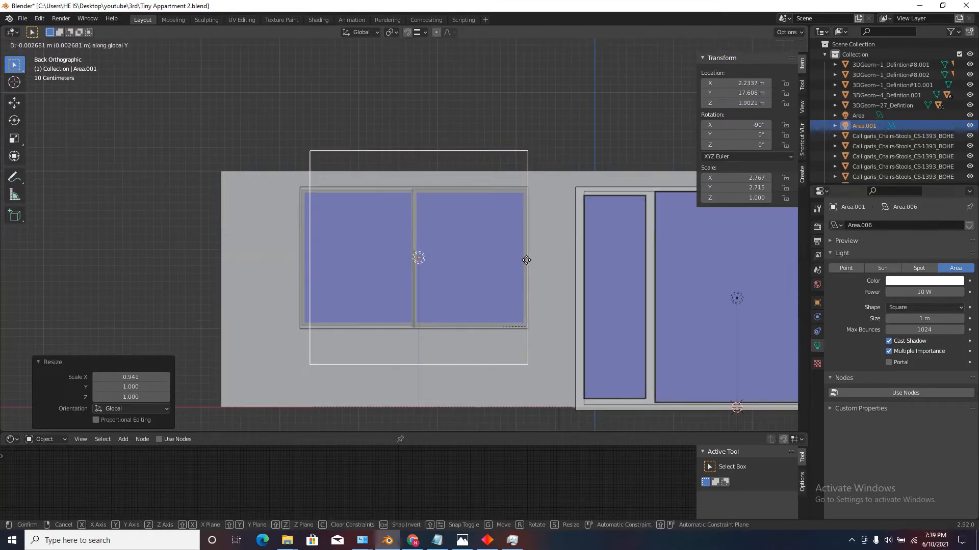
pyautogui.click(500, 258)
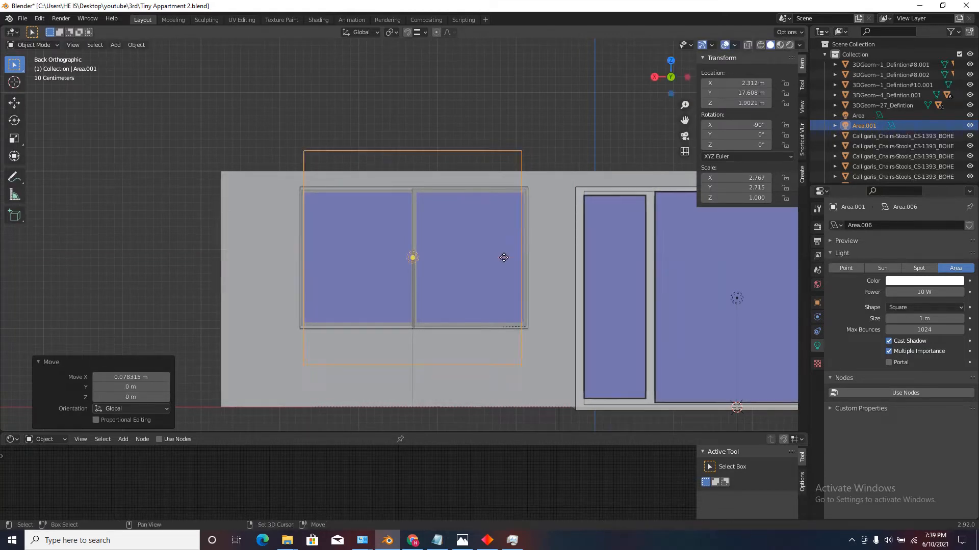
# Reduce the duplicated light's height to the small window's glass, scaling along Z by about 0.571 and 1.055.
pyautogui.press('s')
pyautogui.press('z')
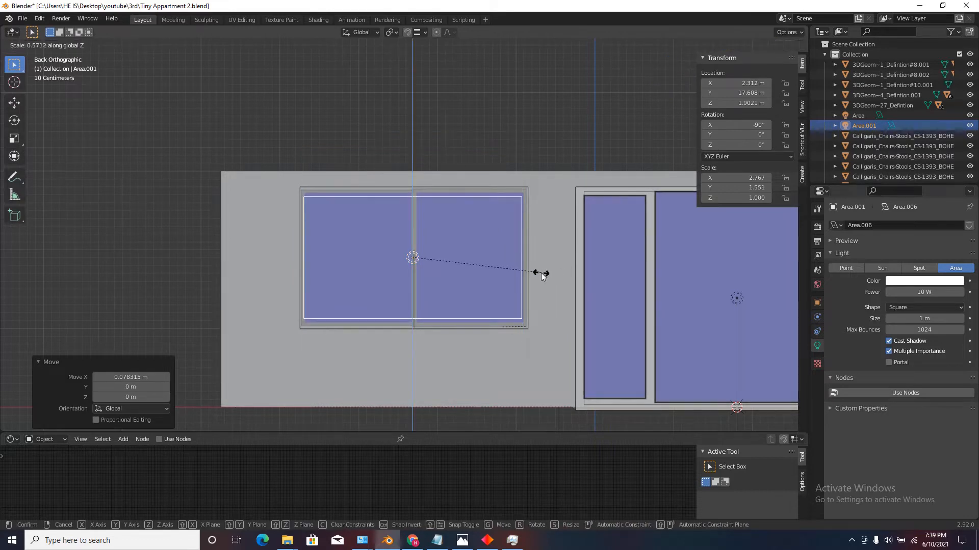
pyautogui.click(540, 273)
pyautogui.press('s')
pyautogui.press('z')
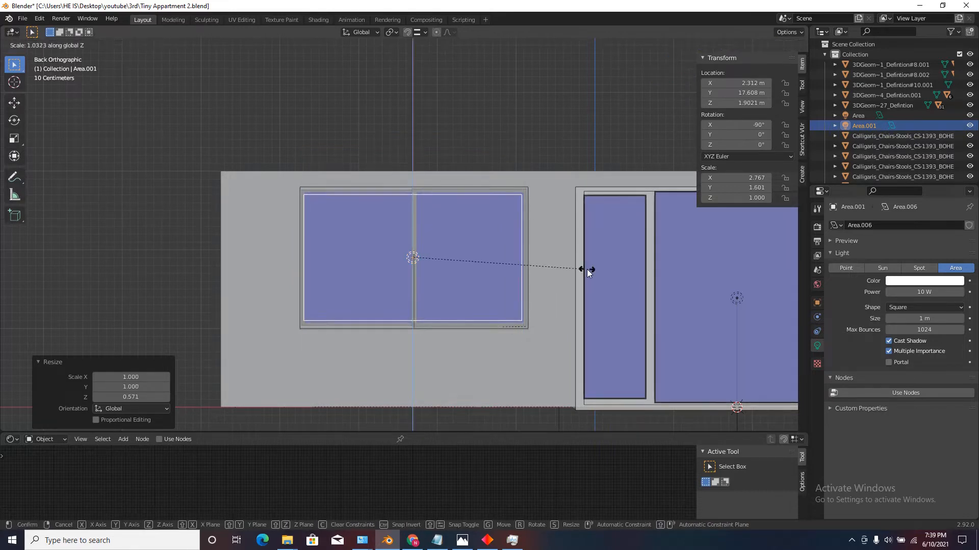
pyautogui.click(612, 269)
# Switch the render engine to Eevee.
pyautogui.moveTo(612, 269); pyautogui.dragTo(408, 202, button='middle')
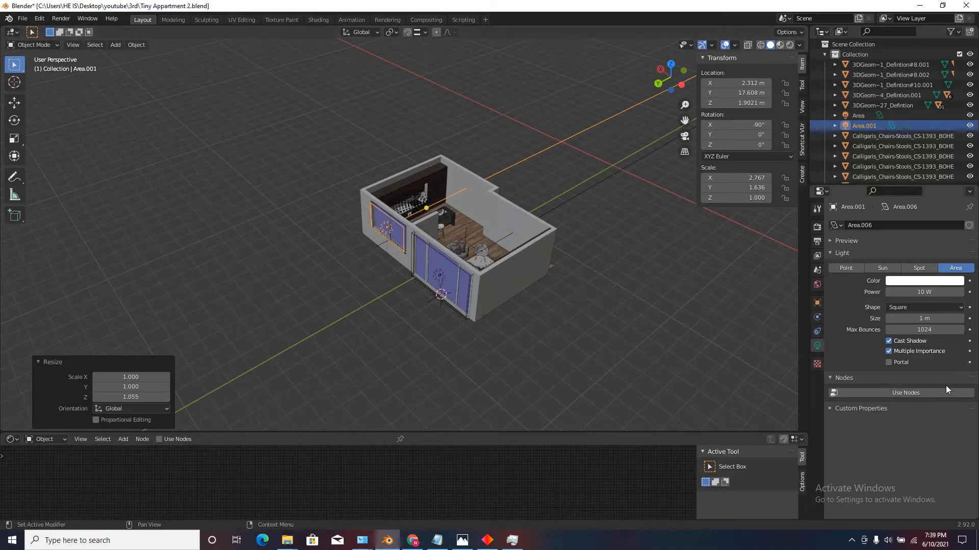
pyautogui.click(817, 226)
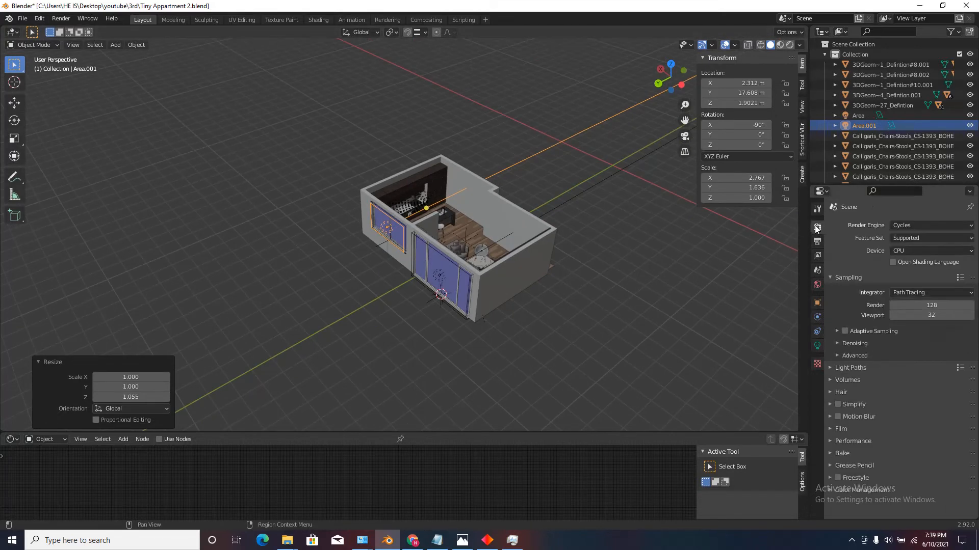
pyautogui.click(906, 225)
pyautogui.click(902, 238)
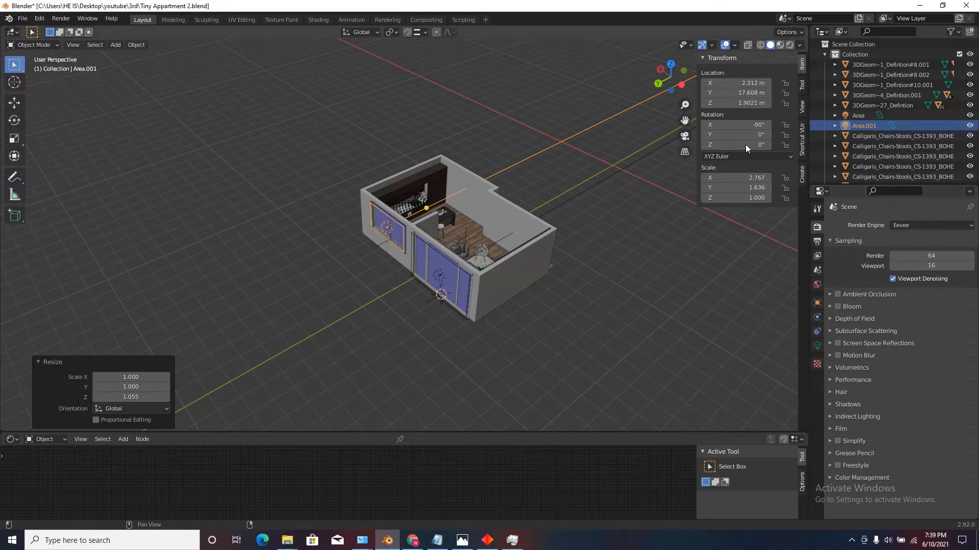
# Set the power of both window area lights to 150 W.
pyautogui.scroll(6, 368, 234)
pyautogui.scroll(-2, 428, 204)
pyautogui.moveTo(428, 199); pyautogui.dragTo(375, 179, button='middle')
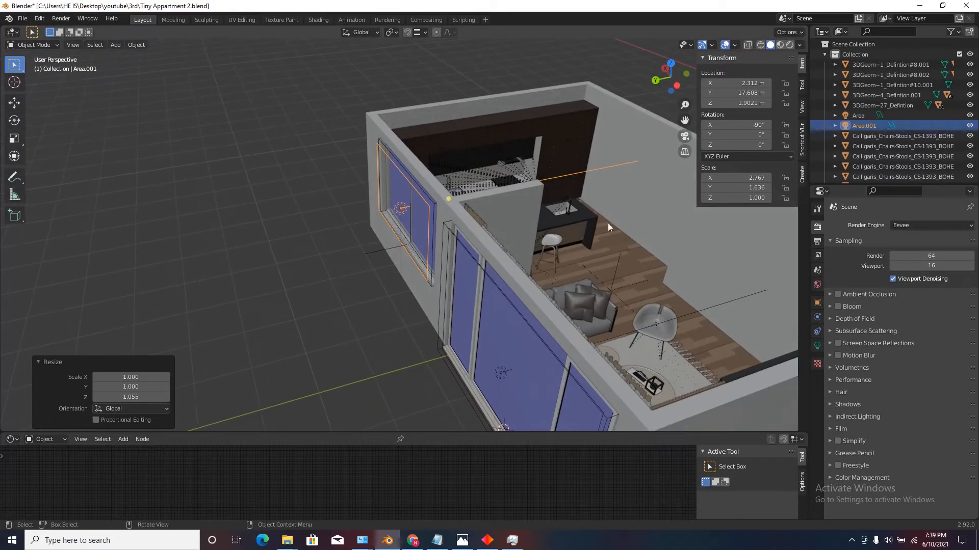
pyautogui.click(817, 347)
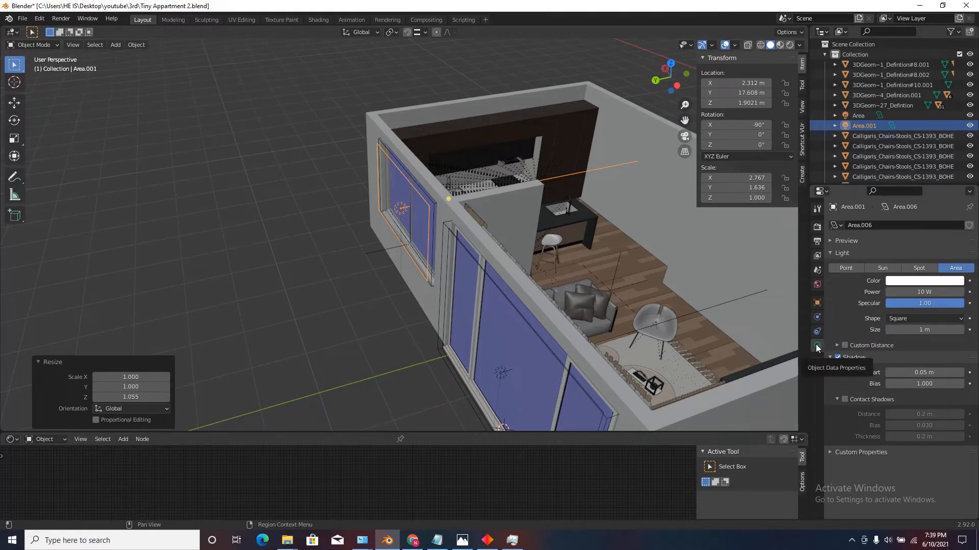
pyautogui.moveTo(739, 337); pyautogui.dragTo(449, 239, button='middle')
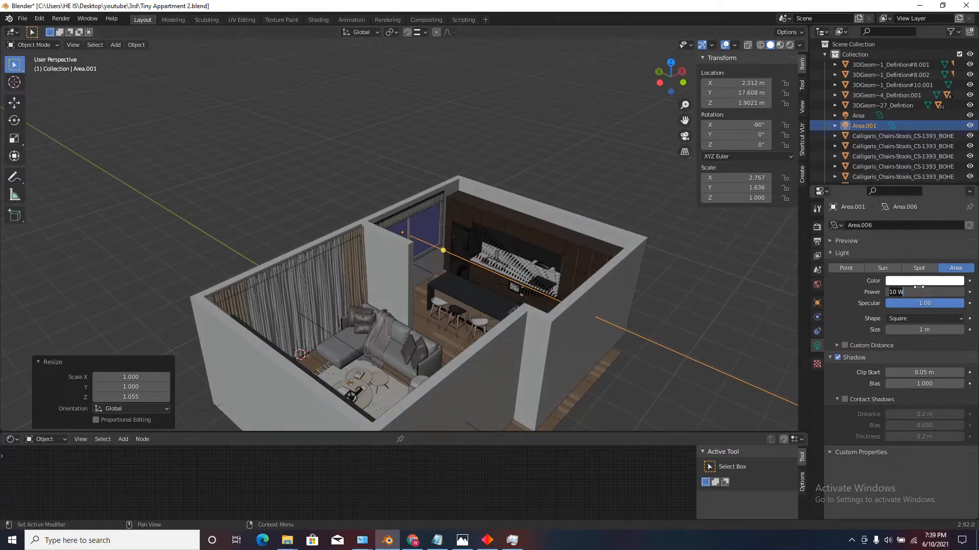
pyautogui.press('Return')
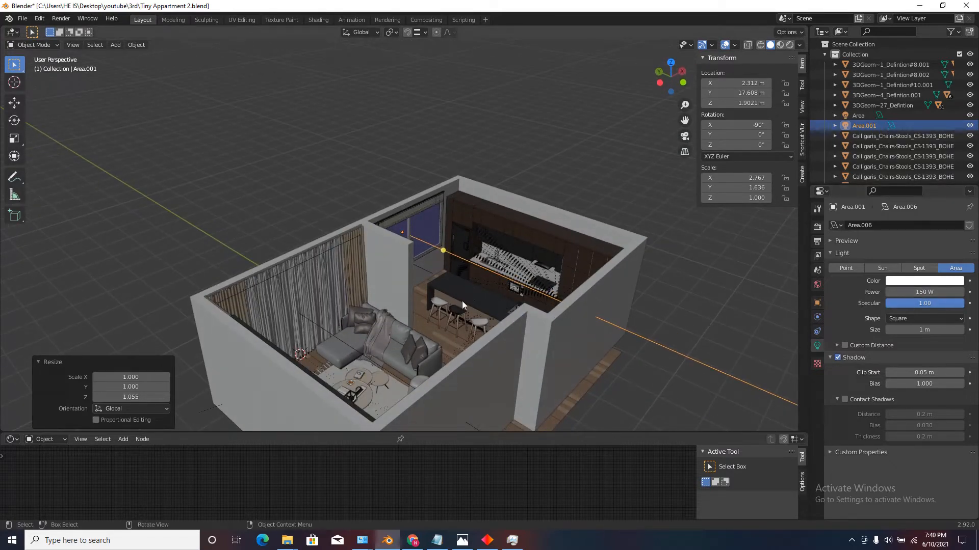
pyautogui.click(324, 329)
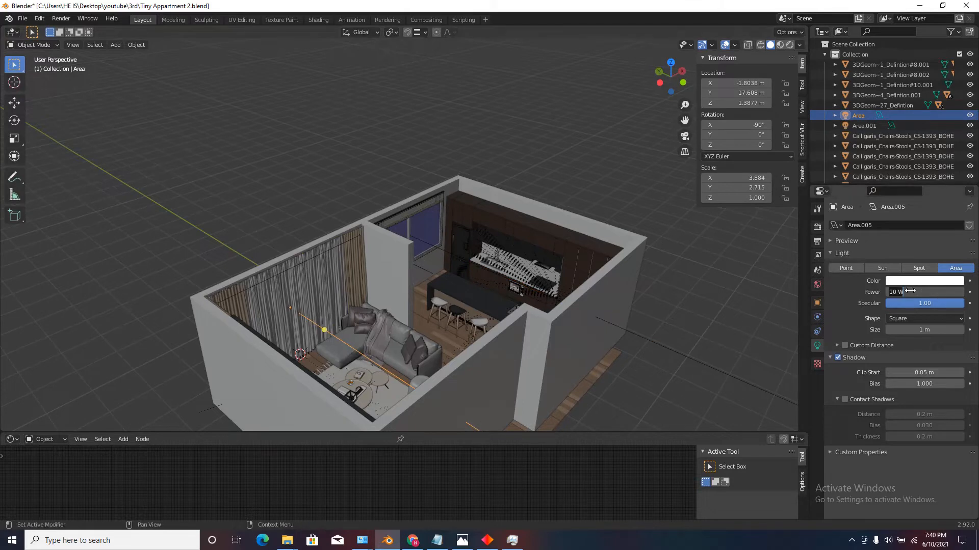
pyautogui.press('Return')
# Show the viewport in rendered shading and examine how the window lights reach the interior from inside and outside.
pyautogui.scroll(-2, 470, 261)
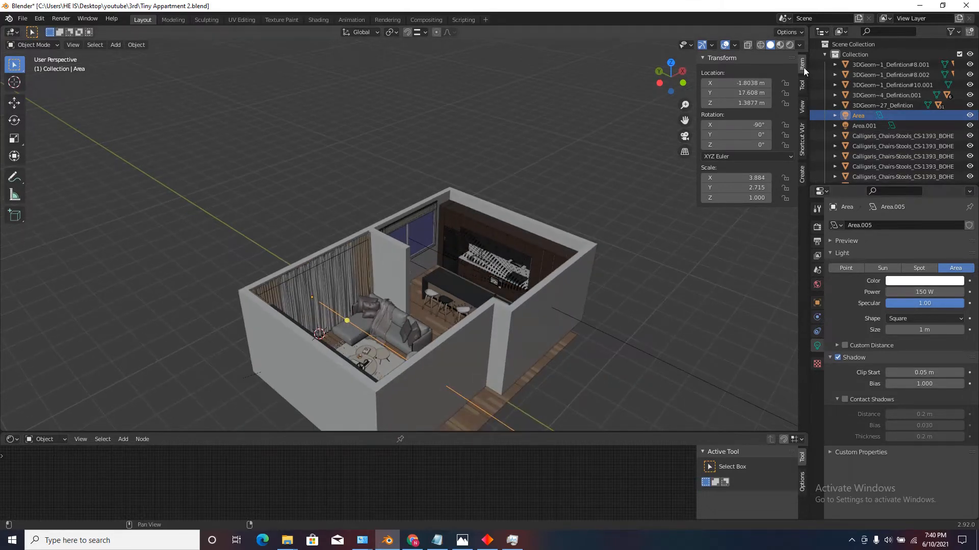
pyautogui.click(789, 45)
pyautogui.scroll(2, 389, 264)
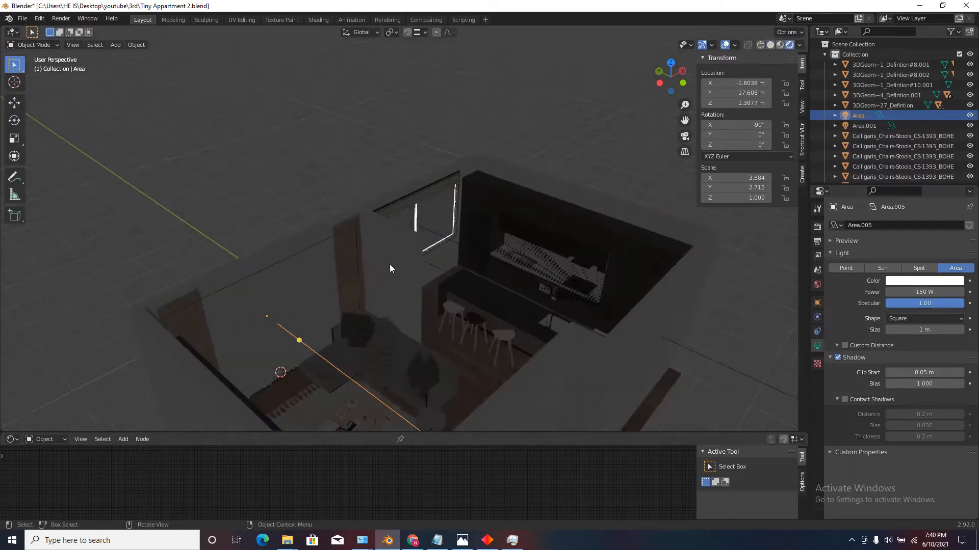
pyautogui.scroll(-2, 511, 214)
pyautogui.moveTo(502, 230); pyautogui.dragTo(470, 180, button='middle')
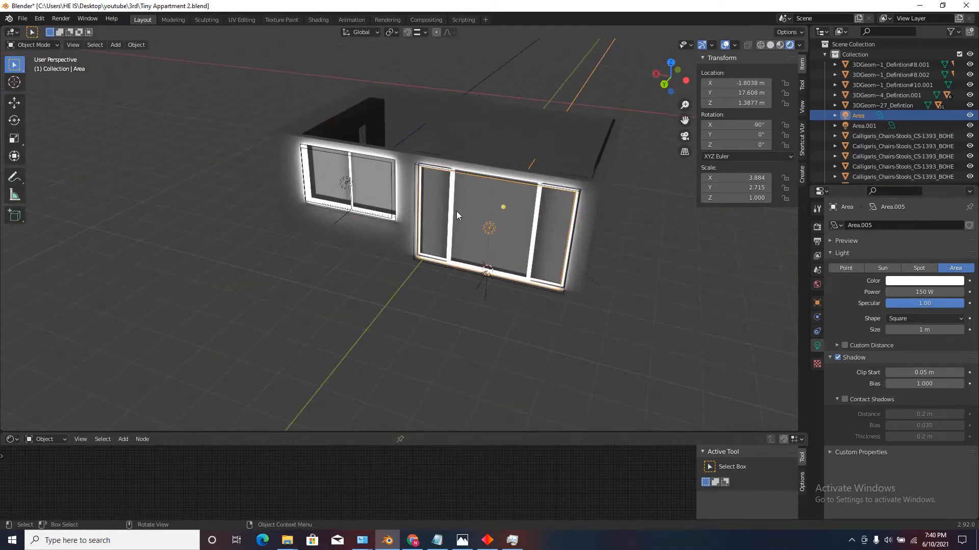
pyautogui.scroll(2, 486, 165)
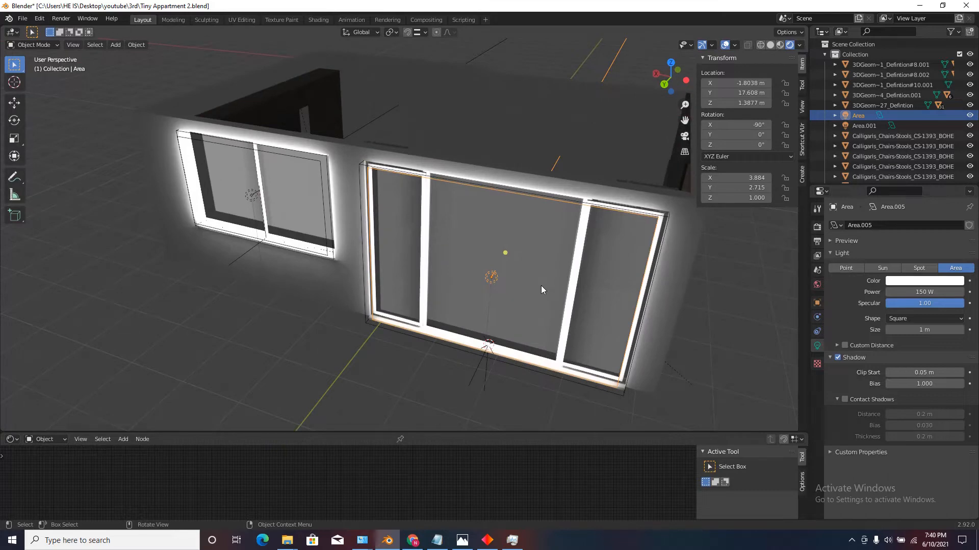
pyautogui.scroll(-1, 542, 290)
pyautogui.moveTo(481, 259); pyautogui.dragTo(438, 249, button='middle')
pyautogui.scroll(-2, 448, 253)
pyautogui.moveTo(523, 270); pyautogui.dragTo(479, 226, button='middle')
# Set the Shadow Mode of the small window's Glass_material to None and deselect everything.
pyautogui.scroll(3, 478, 234)
pyautogui.click(476, 247)
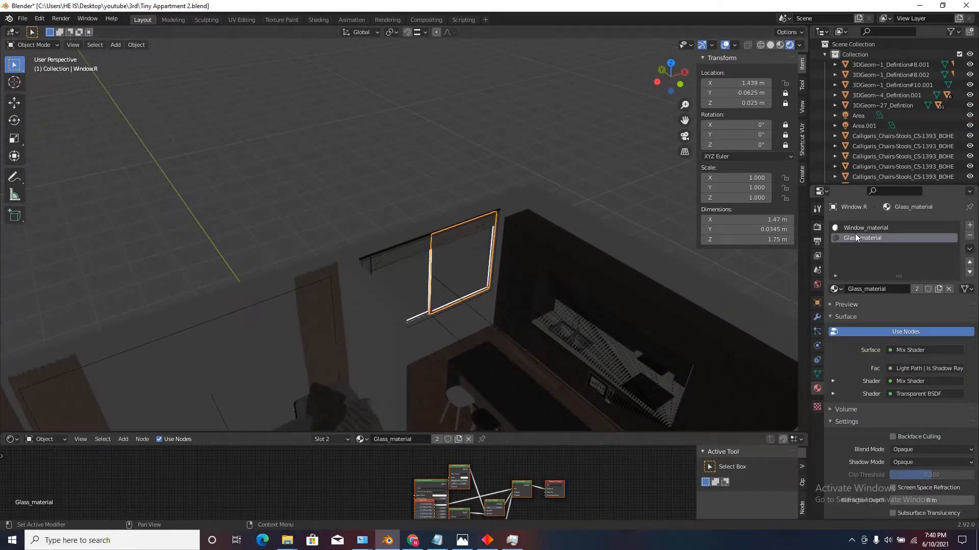
pyautogui.click(905, 463)
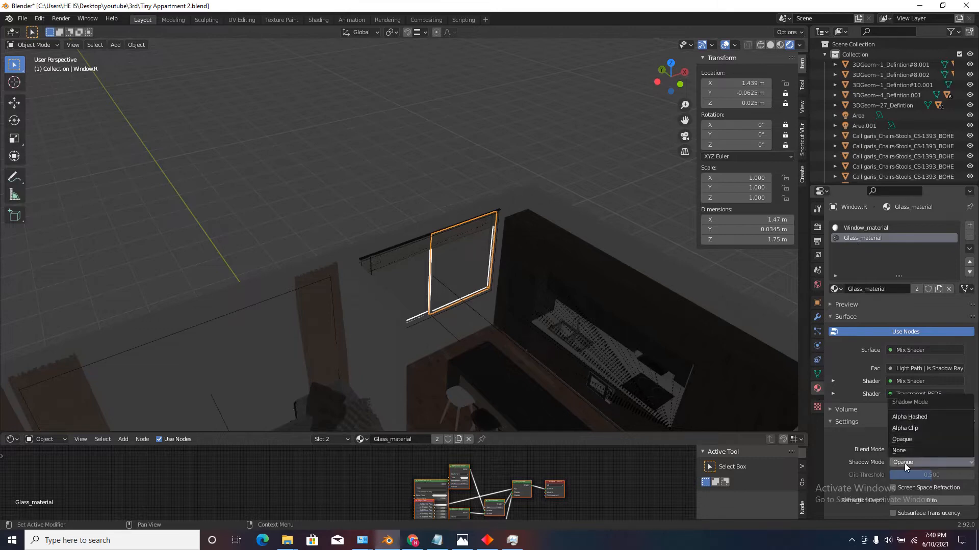
pyautogui.click(907, 448)
pyautogui.scroll(-5, 489, 242)
pyautogui.hotkey('alt', 'a')
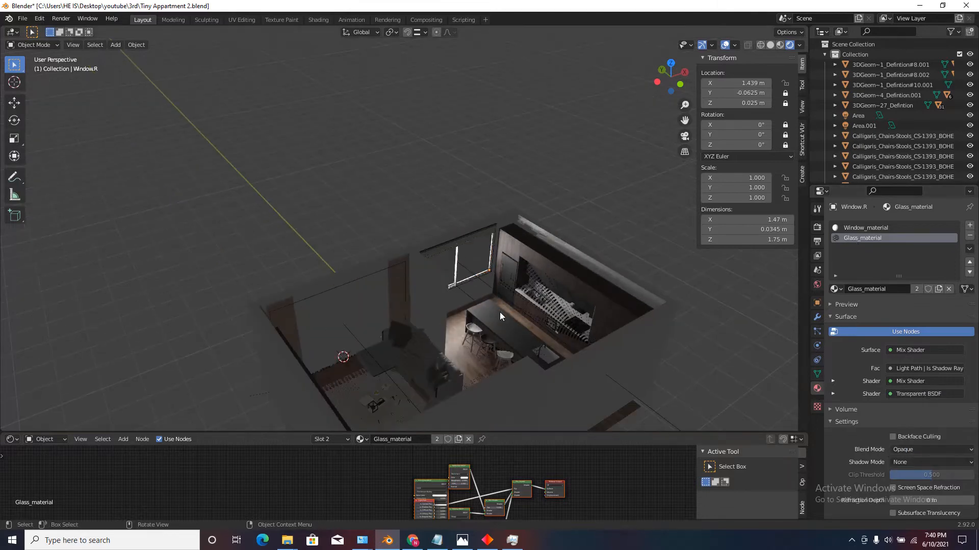
# Set the Shadow Mode of the large window's Glass material to None.
pyautogui.scroll(7, 499, 312)
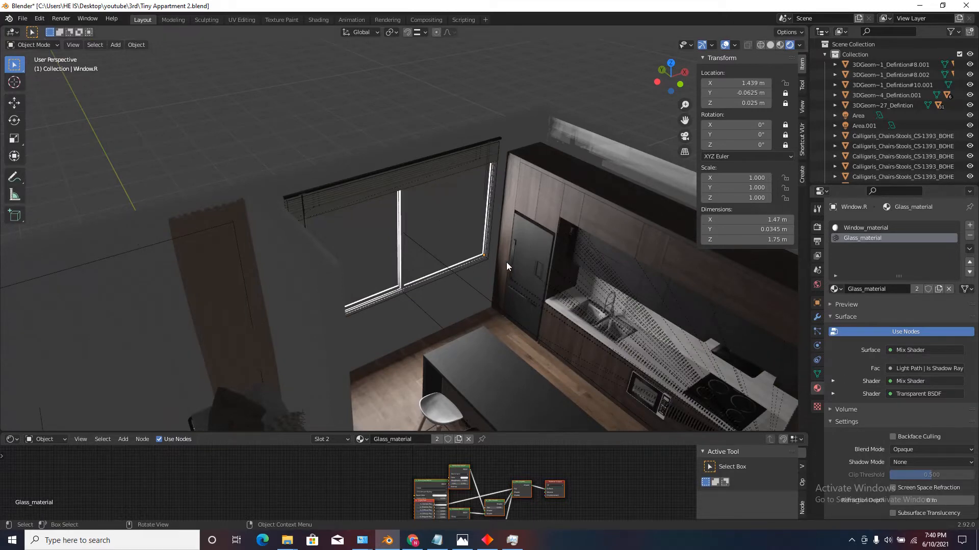
pyautogui.scroll(-6, 507, 271)
pyautogui.scroll(3, 405, 324)
pyautogui.moveTo(362, 294); pyautogui.dragTo(502, 270, button='middle')
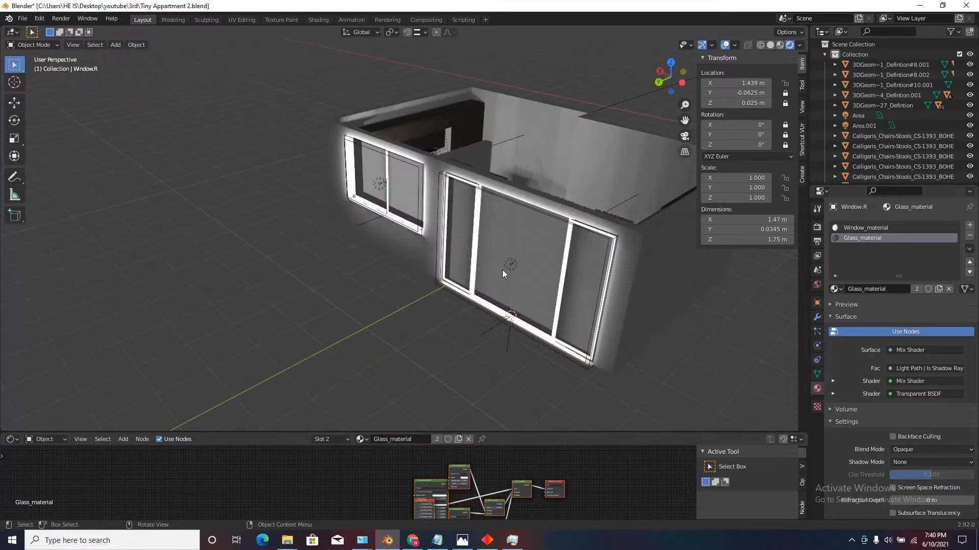
pyautogui.scroll(2, 511, 244)
pyautogui.click(510, 243)
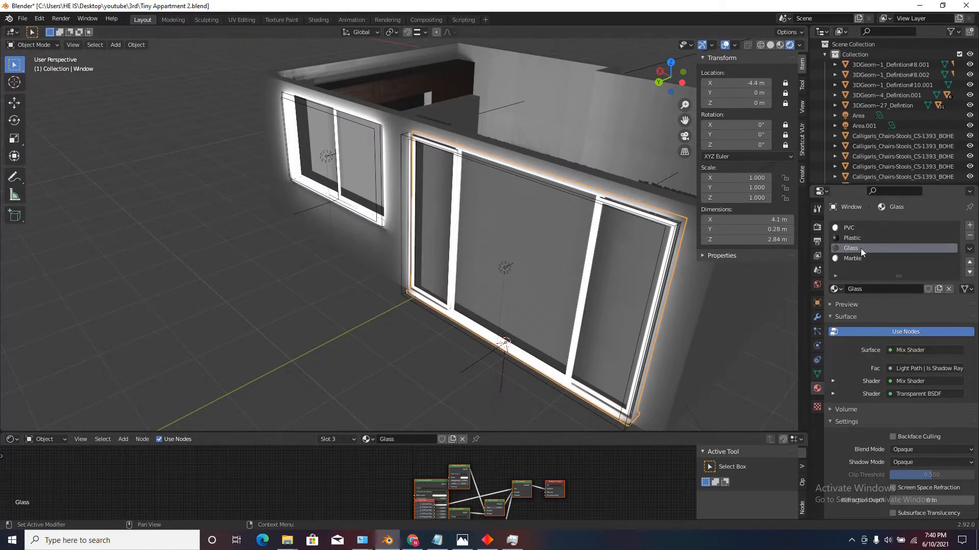
pyautogui.click(909, 463)
pyautogui.click(909, 451)
pyautogui.moveTo(761, 368); pyautogui.dragTo(402, 264, button='middle')
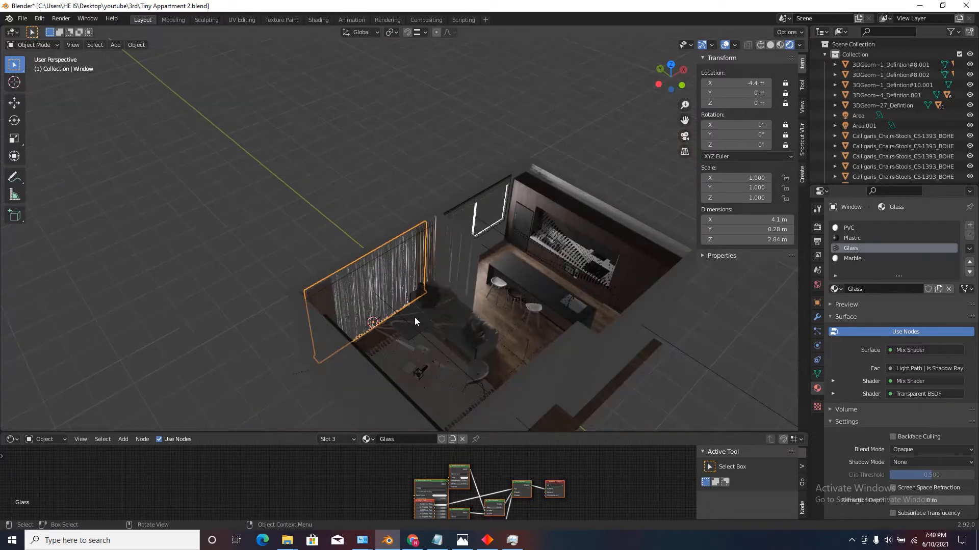
# Select a sheer curtain panel at the large window and enlarge the Shader Editor area showing its Material.003 nodes.
pyautogui.scroll(-5, 414, 309)
pyautogui.scroll(6, 411, 269)
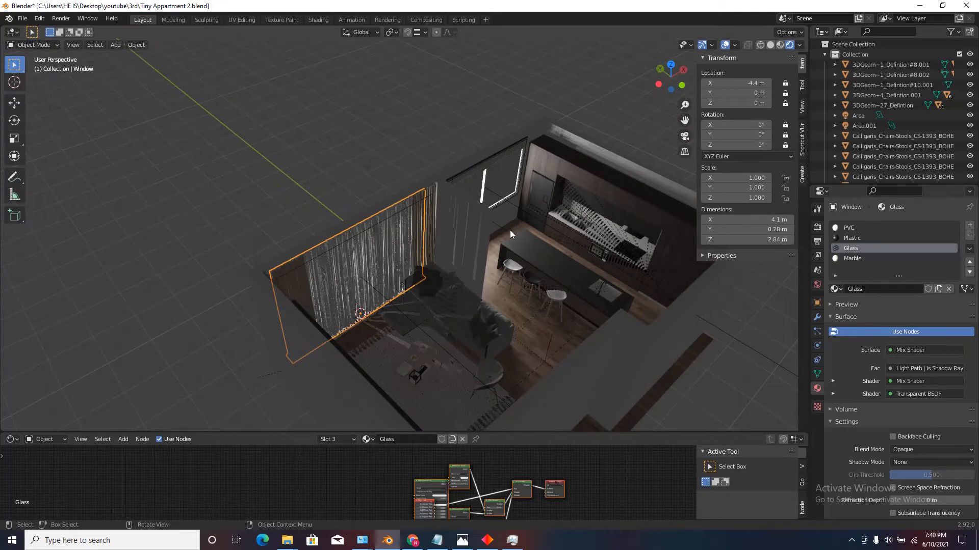
pyautogui.scroll(2, 492, 209)
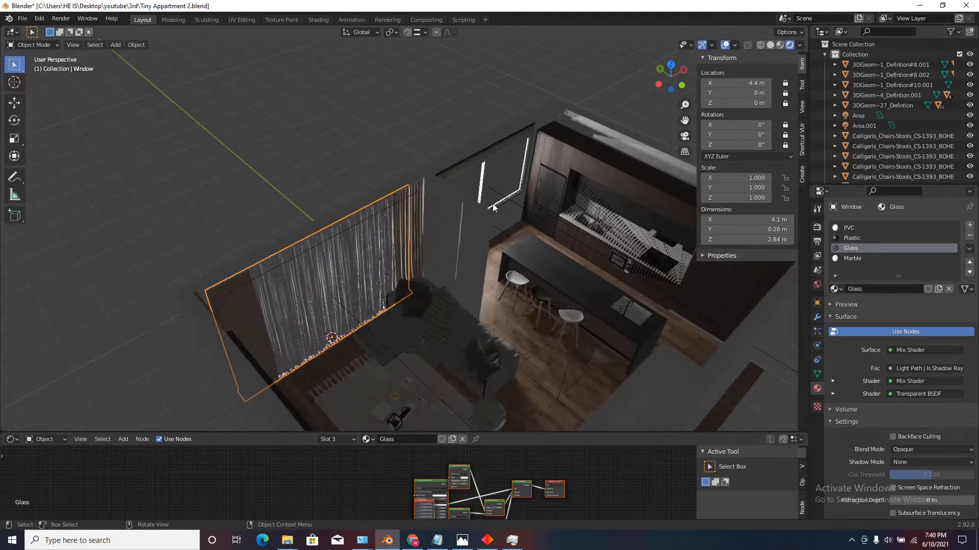
pyautogui.click(346, 263)
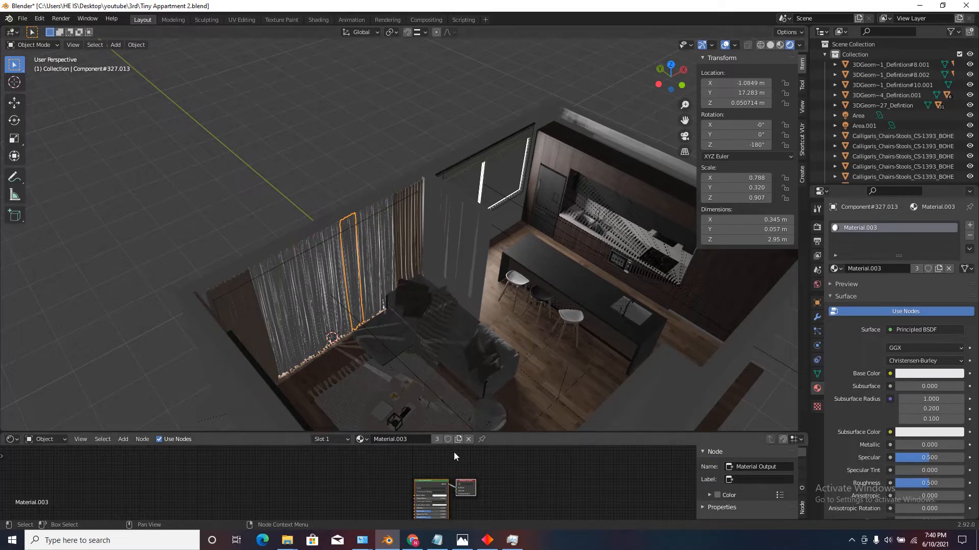
pyautogui.moveTo(457, 433); pyautogui.dragTo(456, 284)
pyautogui.scroll(2, 436, 334)
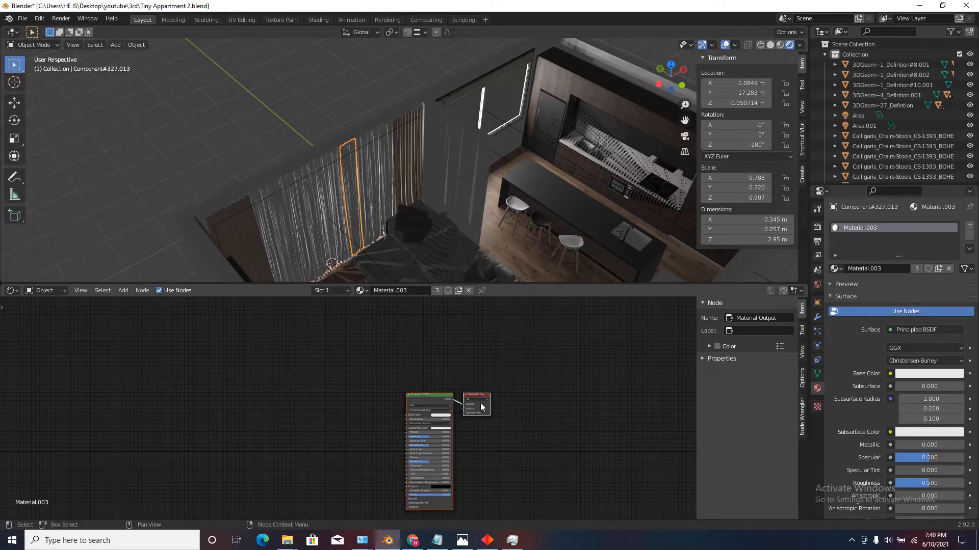
pyautogui.click(12, 291)
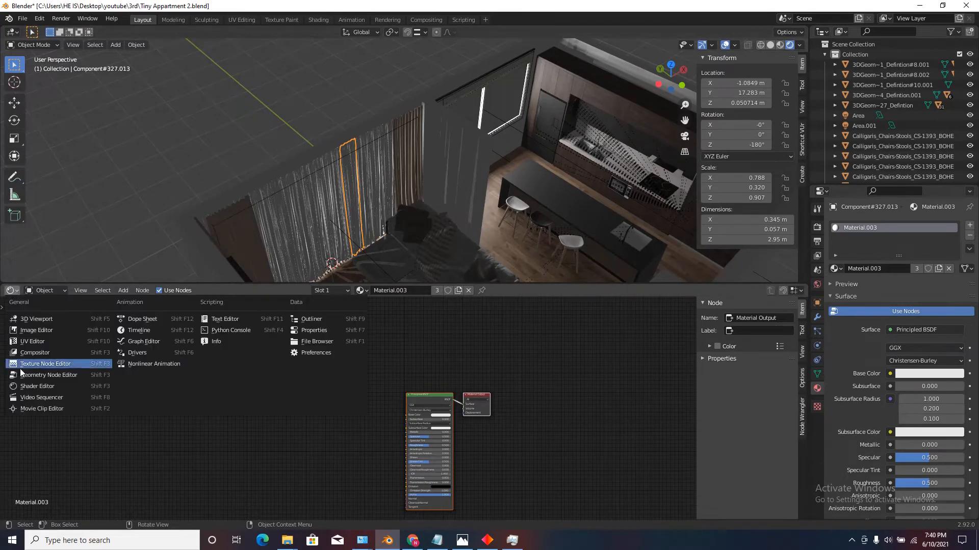
pyautogui.click(32, 388)
pyautogui.moveTo(248, 285); pyautogui.dragTo(253, 346)
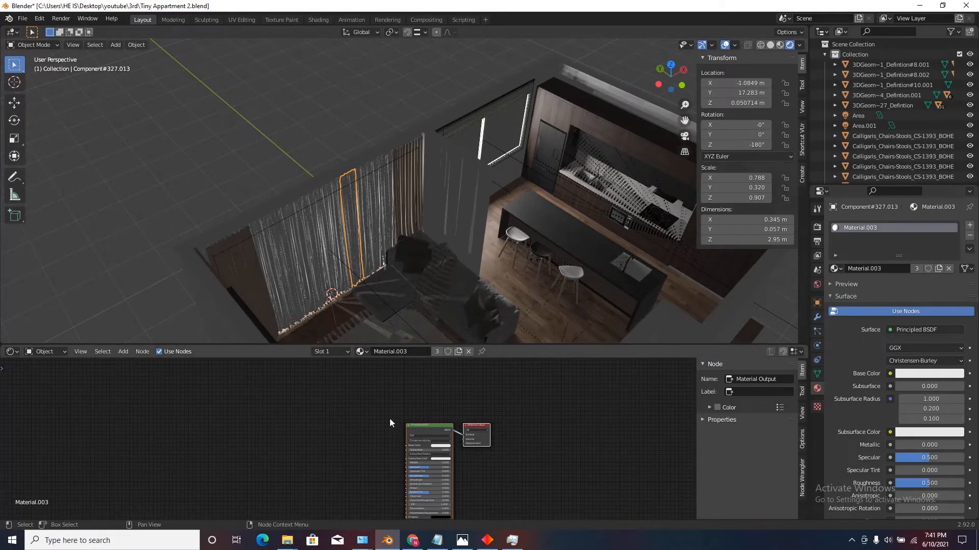
# Replace the Principled BSDF in the sheer curtain's material with an unconnected Transparent BSDF node.
pyautogui.click(424, 426)
pyautogui.press('Delete')
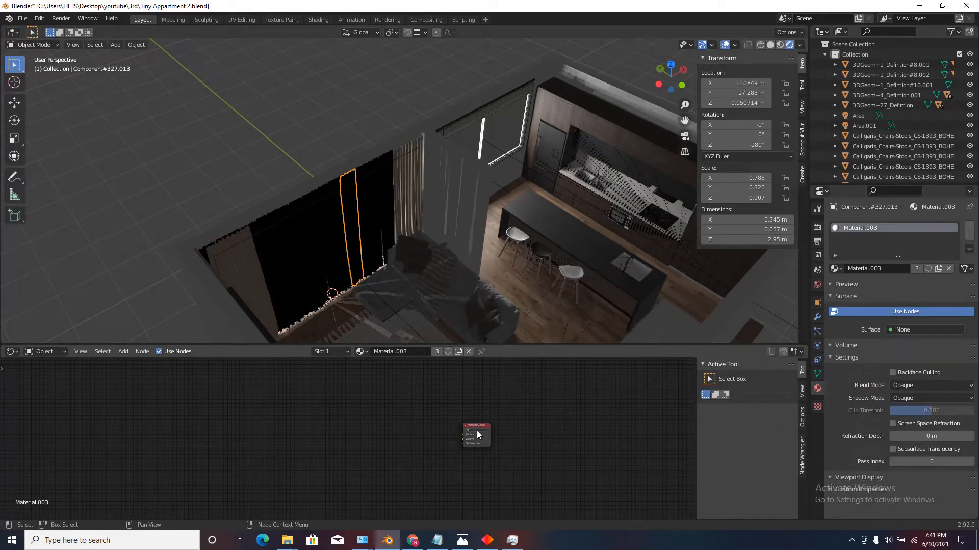
pyautogui.hotkey('shift', 'a')
pyautogui.click(150, 365)
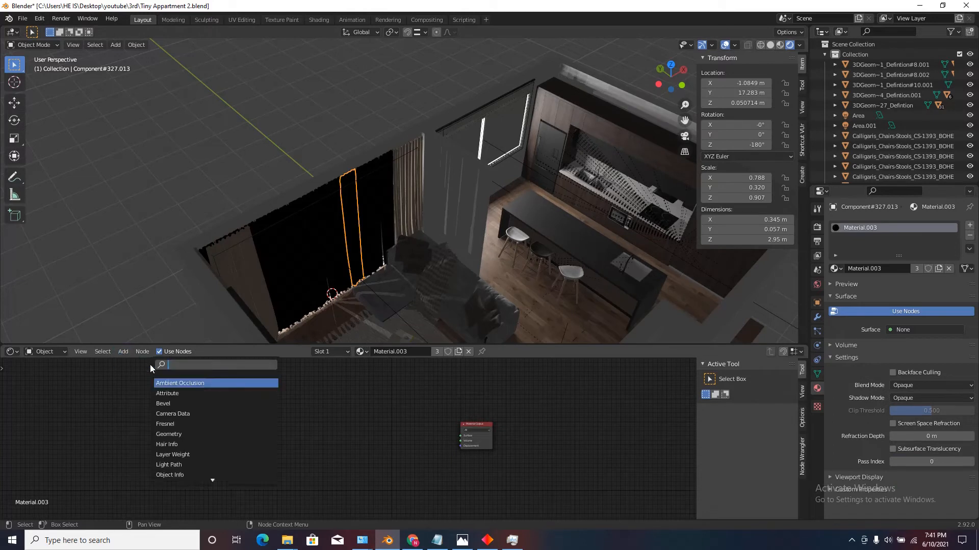
pyautogui.write('tran')
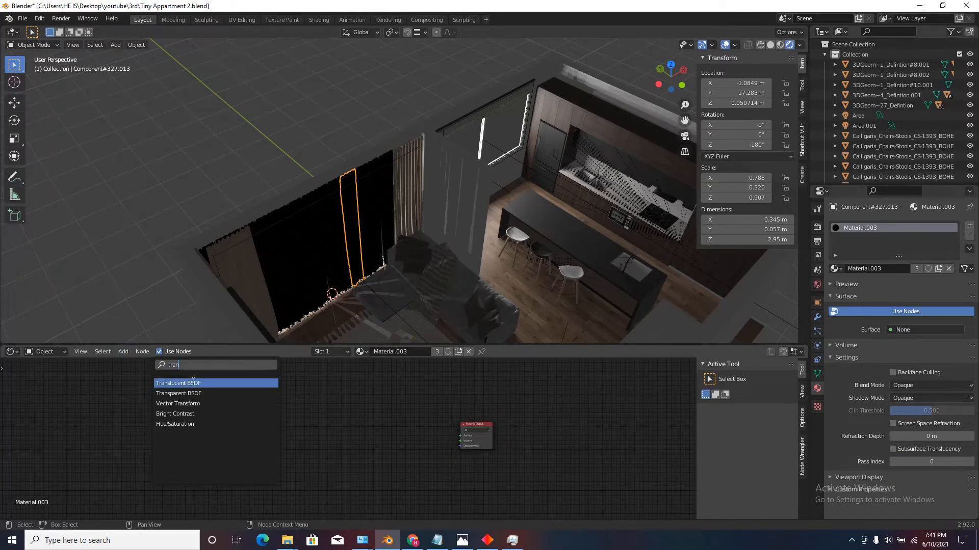
pyautogui.click(170, 395)
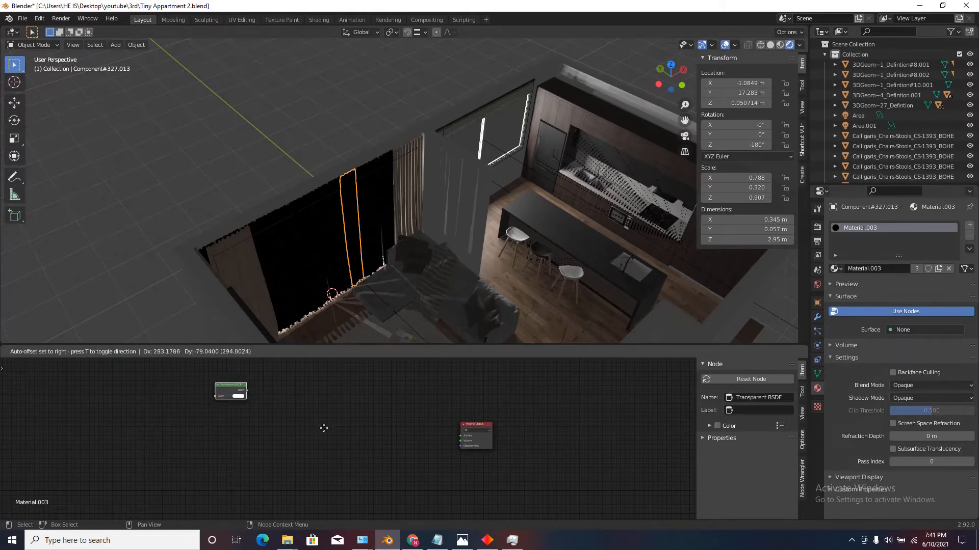
pyautogui.click(447, 456)
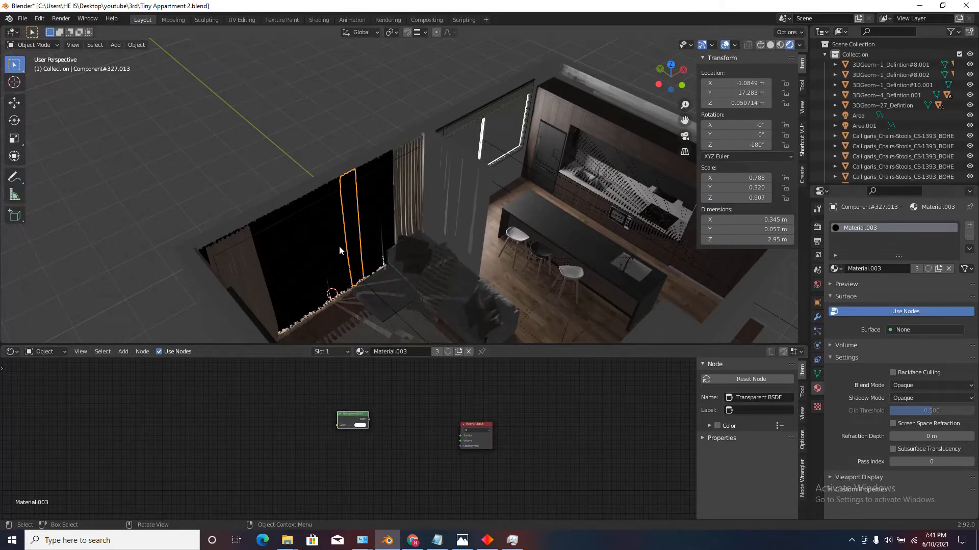
pyautogui.scroll(2, 359, 399)
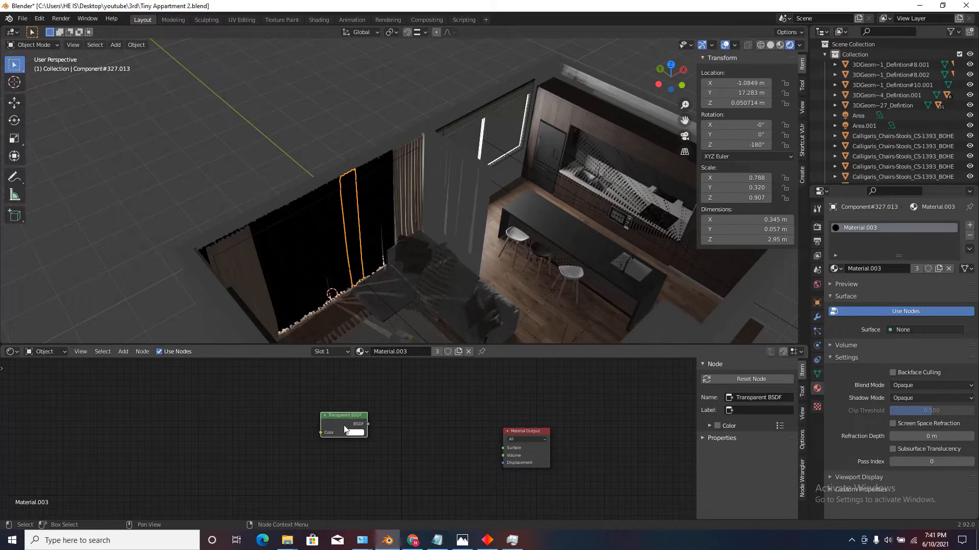
# Add a Translucent BSDF node and place it directly below the Transparent BSDF.
pyautogui.click(123, 351)
pyautogui.click(125, 363)
pyautogui.write('tran')
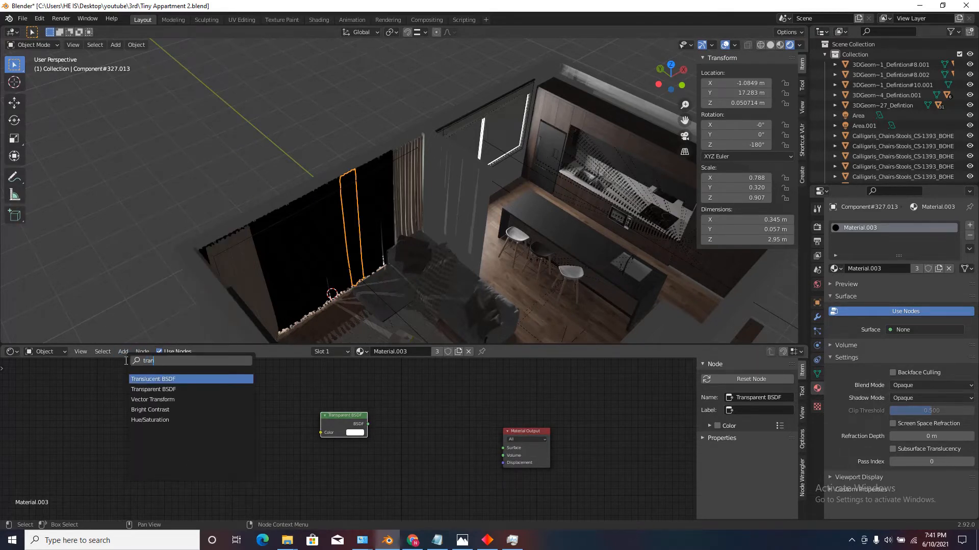
pyautogui.click(147, 380)
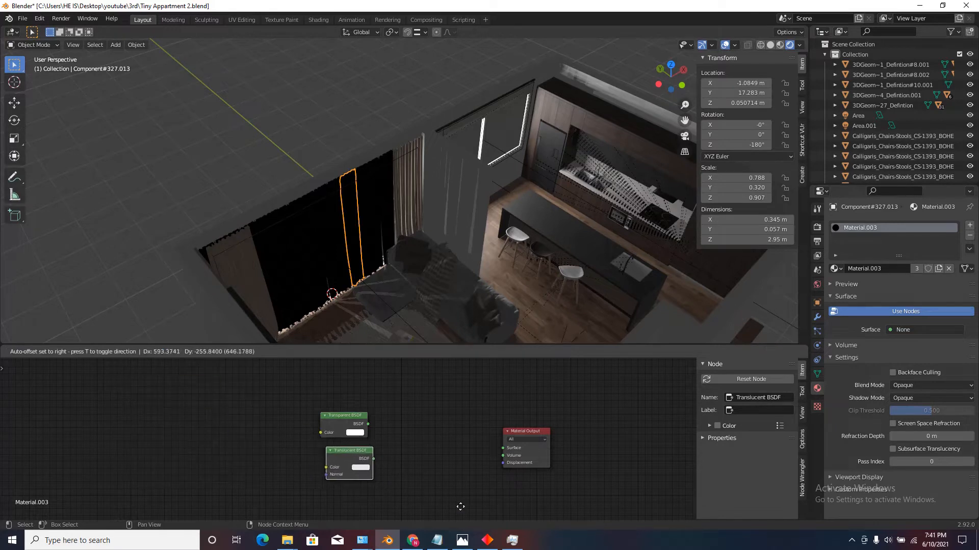
pyautogui.click(449, 514)
pyautogui.scroll(-1, 411, 426)
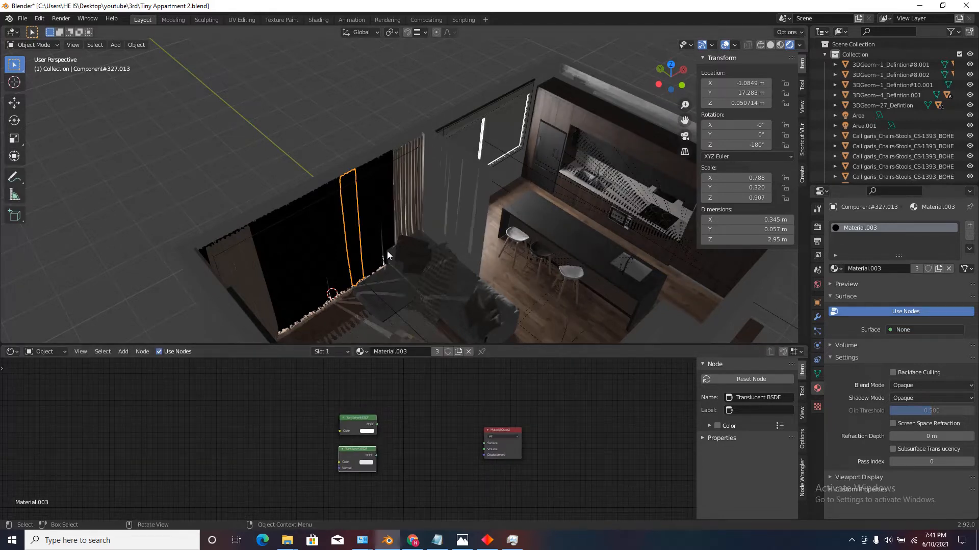
pyautogui.scroll(1, 402, 441)
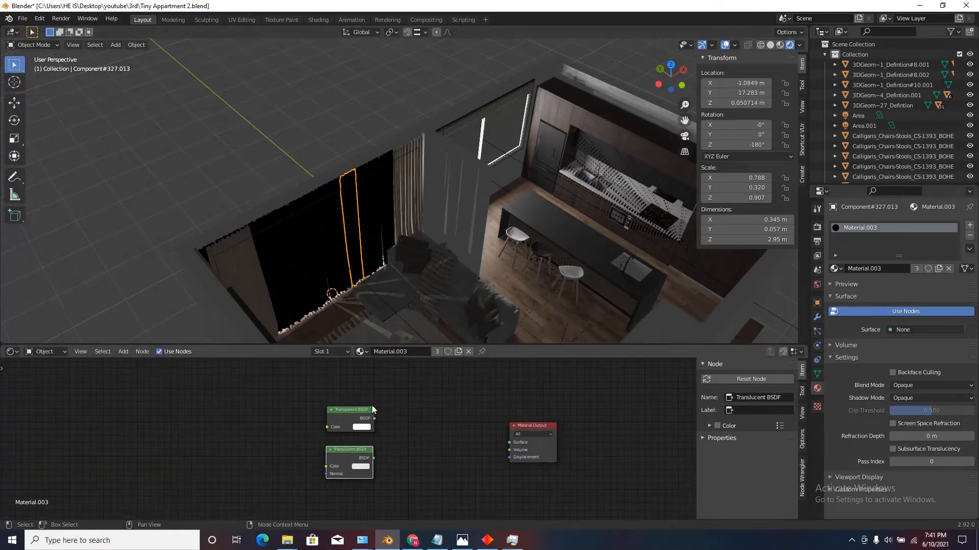
pyautogui.scroll(4, 372, 407)
pyautogui.scroll(-3, 328, 406)
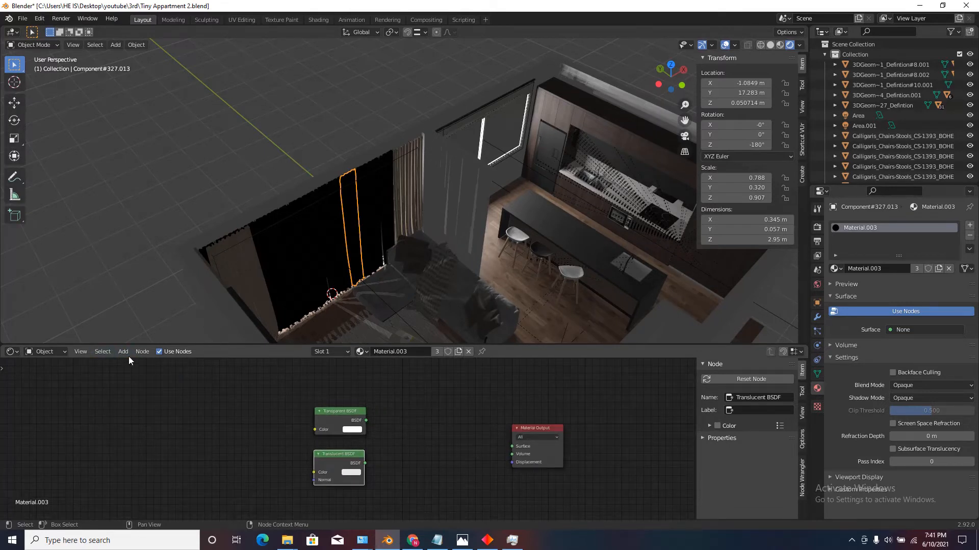
# Add a Mix Shader node between the two BSDF nodes and the Material Output.
pyautogui.click(123, 351)
pyautogui.click(136, 365)
pyautogui.write('mix')
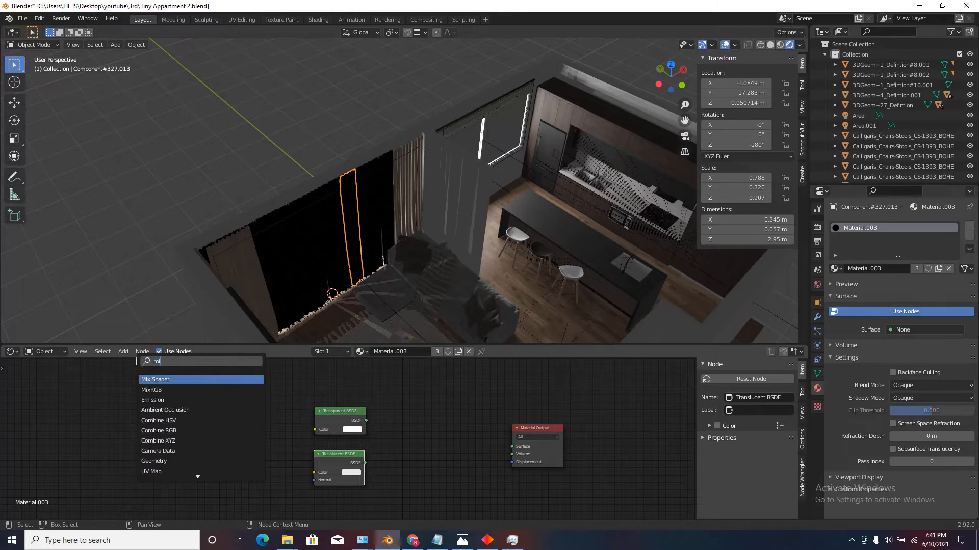
pyautogui.click(146, 379)
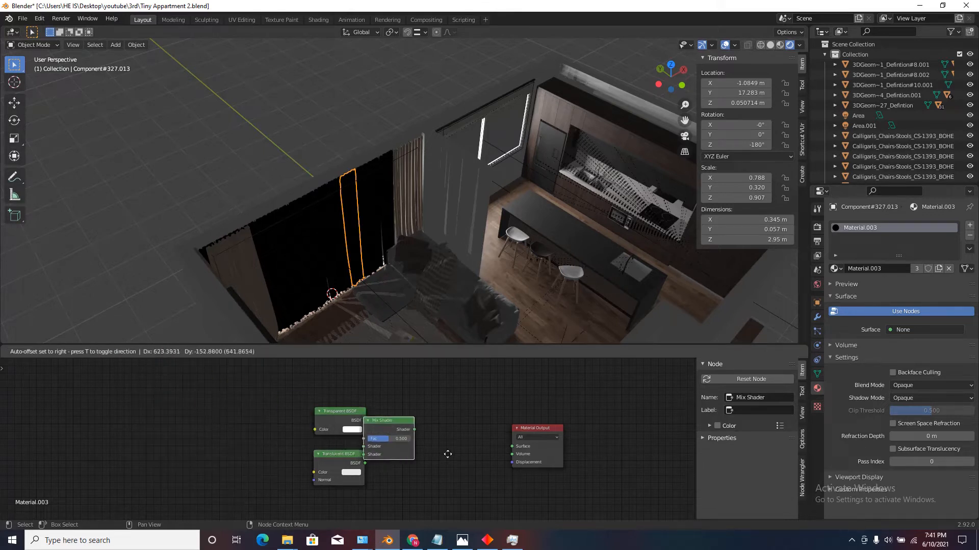
pyautogui.click(533, 464)
# Connect the Transparent and Translucent BSDFs to the Mix Shader's first and second shader inputs, and its output to the Material Output's Surface.
pyautogui.scroll(4, 385, 463)
pyautogui.moveTo(359, 405); pyautogui.dragTo(426, 454)
pyautogui.moveTo(358, 464); pyautogui.dragTo(428, 466)
pyautogui.moveTo(495, 431); pyautogui.dragTo(558, 440)
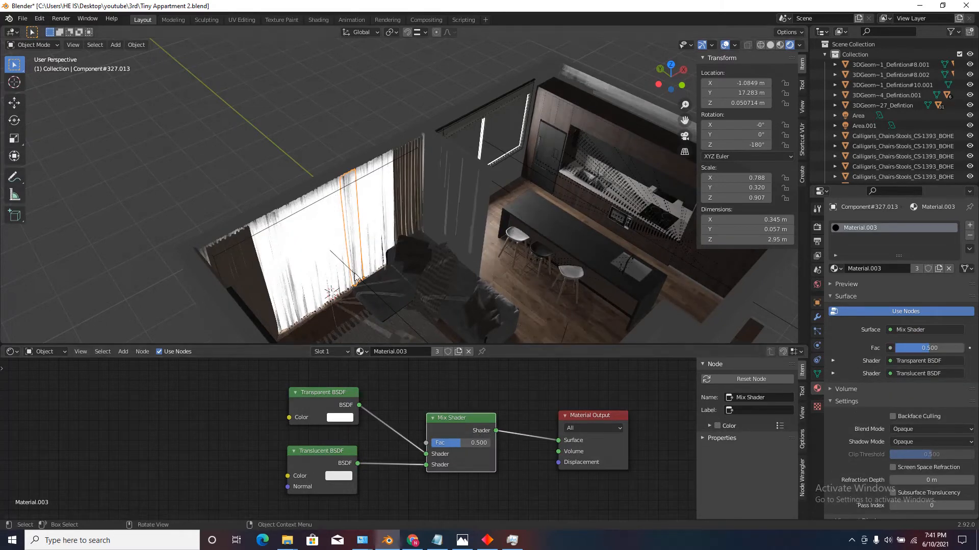
# Set the Shadow Mode of the sheer curtain's material to None and inspect the daylight reaching the living area.
pyautogui.scroll(4, 342, 245)
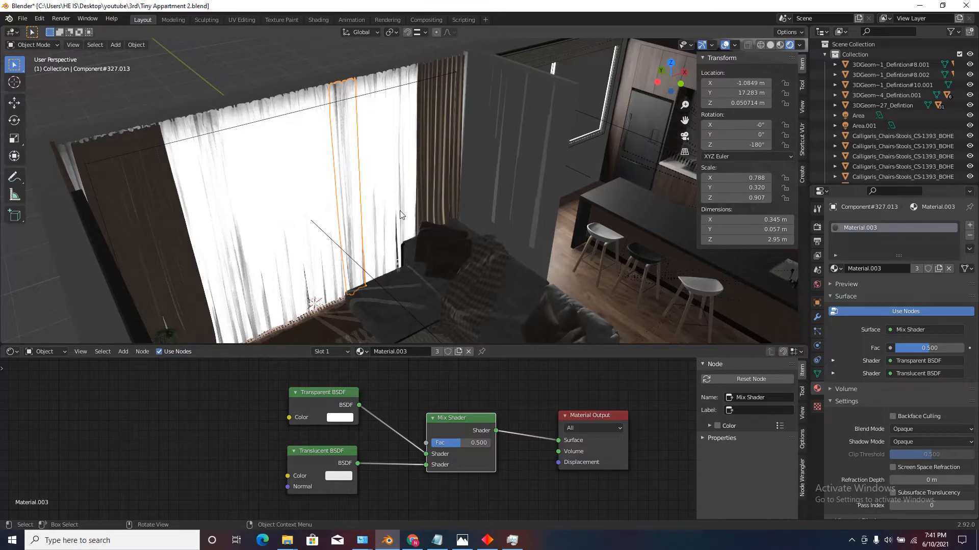
pyautogui.scroll(-2, 397, 230)
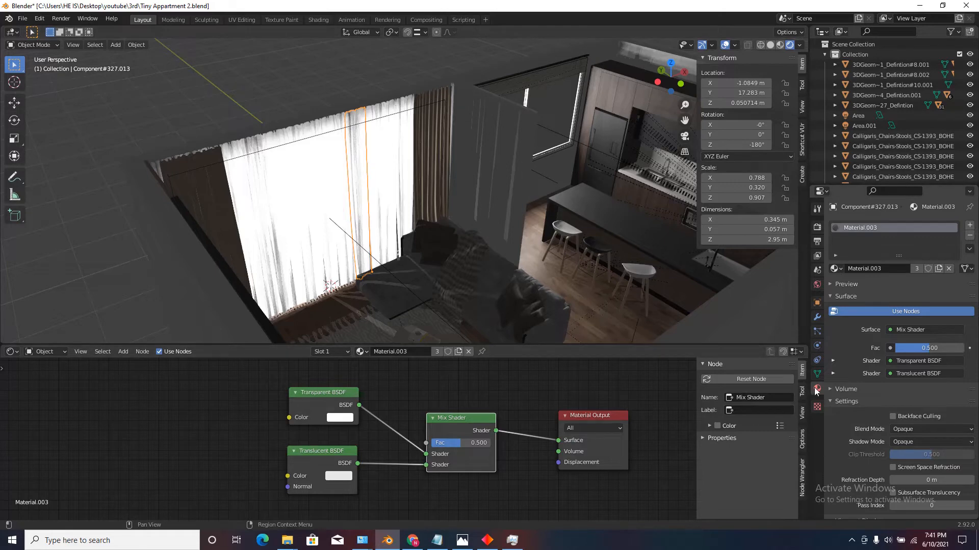
pyautogui.click(909, 441)
pyautogui.click(910, 453)
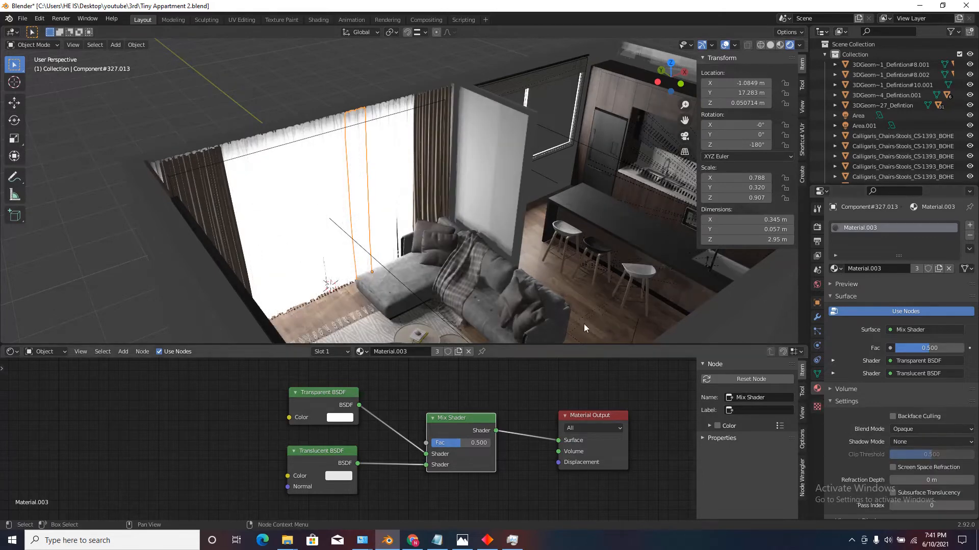
pyautogui.moveTo(583, 324); pyautogui.dragTo(634, 240, button='middle')
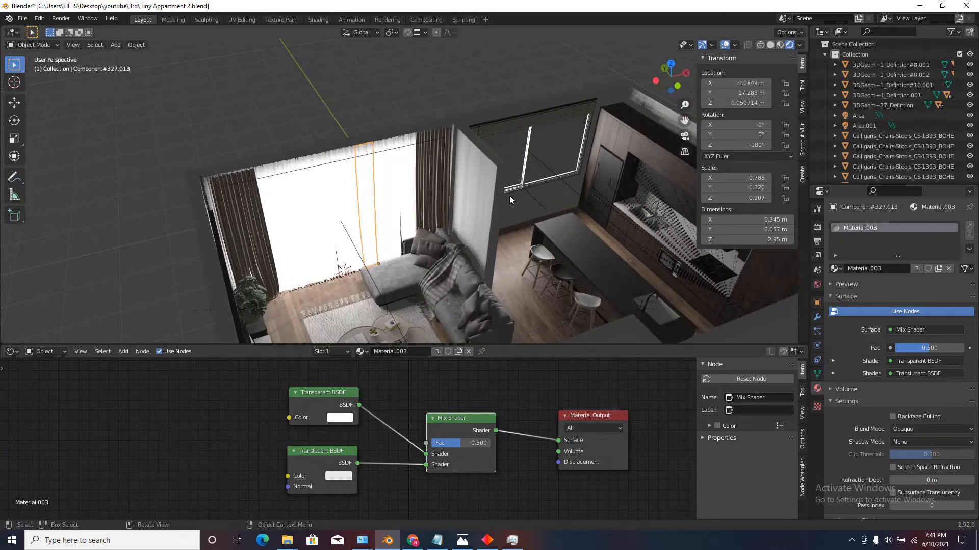
pyautogui.moveTo(510, 199); pyautogui.dragTo(377, 203, button='middle')
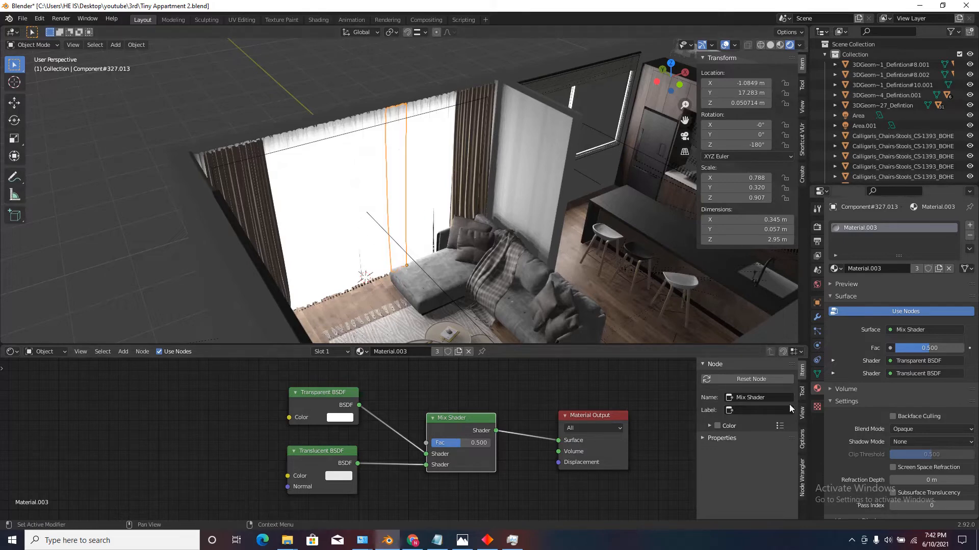
# Set the Blend Mode of the sheer curtain's material to Alpha Hashed.
pyautogui.click(905, 429)
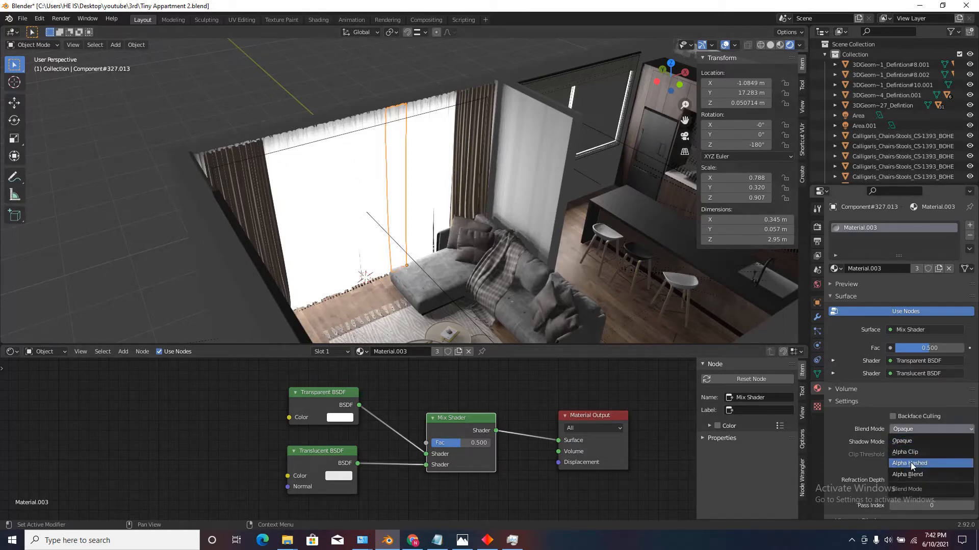
pyautogui.click(911, 464)
pyautogui.scroll(2, 391, 173)
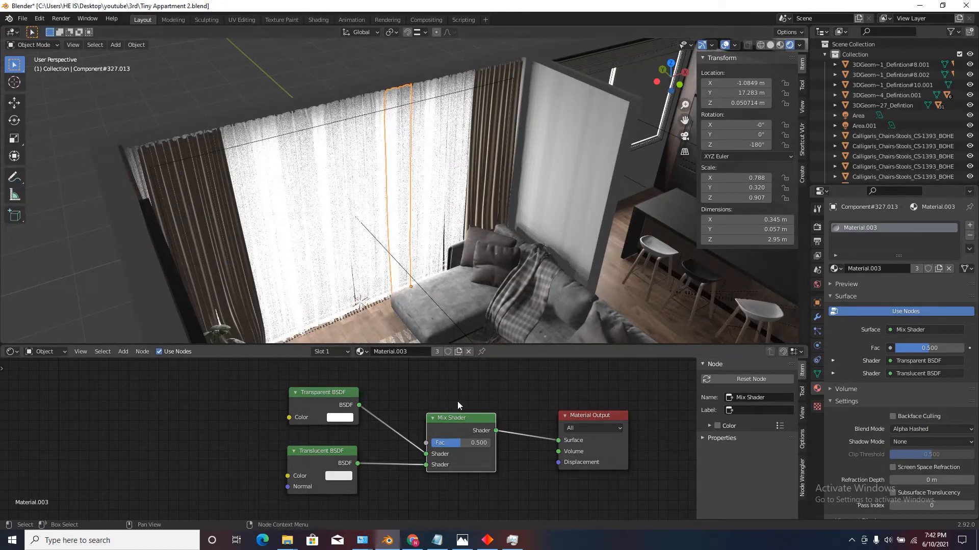
# Try Mix Shader Fac values of 0.183 and 1.000 to compare the sheer curtain's transparency.
pyautogui.scroll(3, 463, 430)
pyautogui.moveTo(467, 461); pyautogui.dragTo(406, 462)
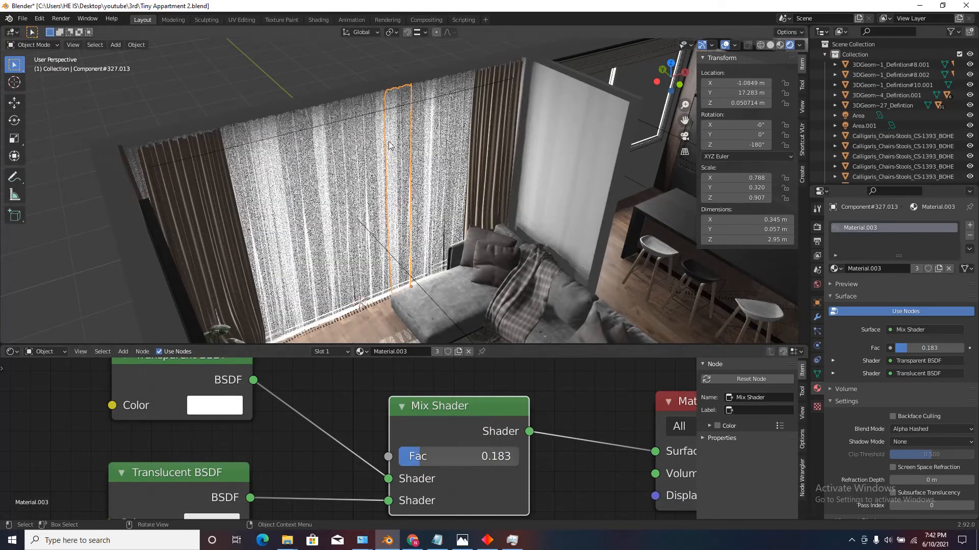
pyautogui.scroll(-3, 400, 209)
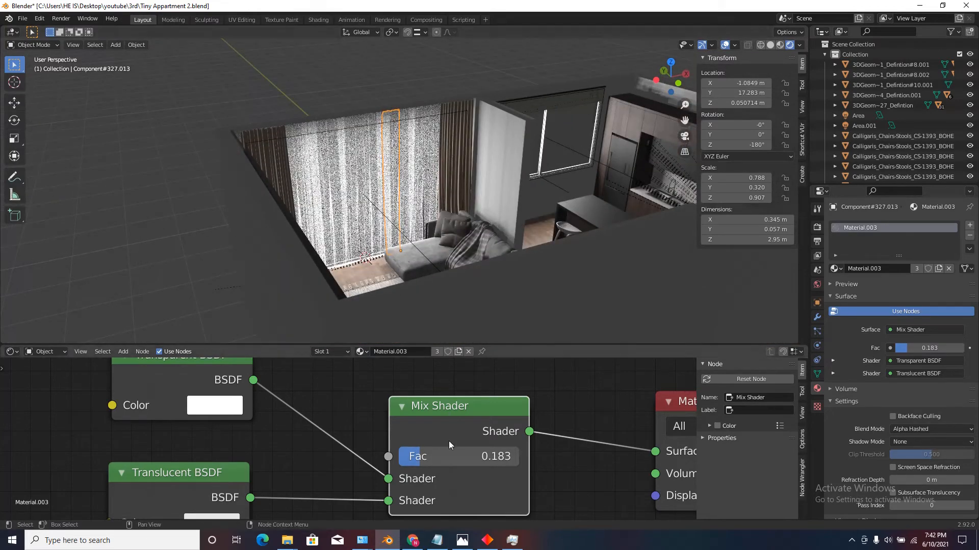
pyautogui.scroll(-1, 430, 456)
pyautogui.scroll(-1, 427, 458)
pyautogui.moveTo(418, 458); pyautogui.dragTo(530, 466)
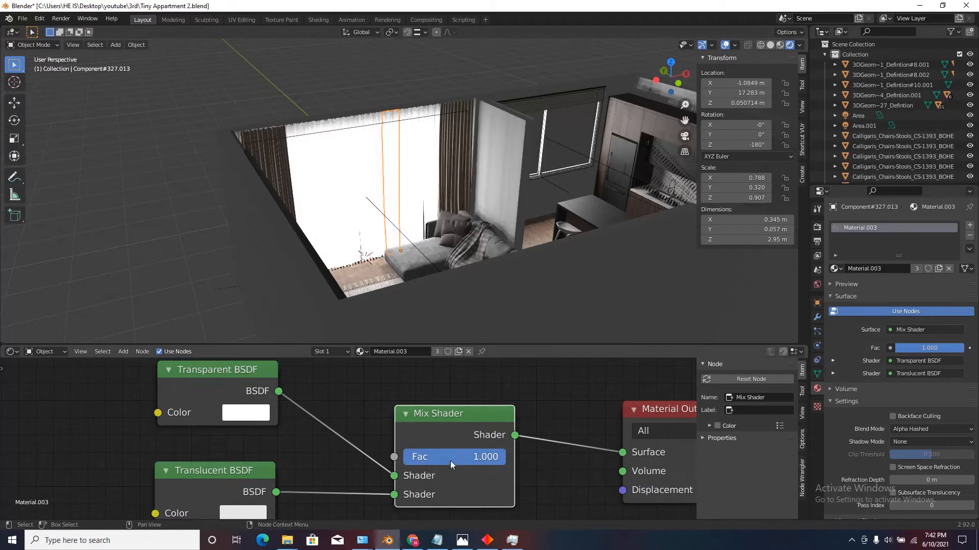
pyautogui.scroll(-1, 439, 453)
pyautogui.scroll(1, 436, 467)
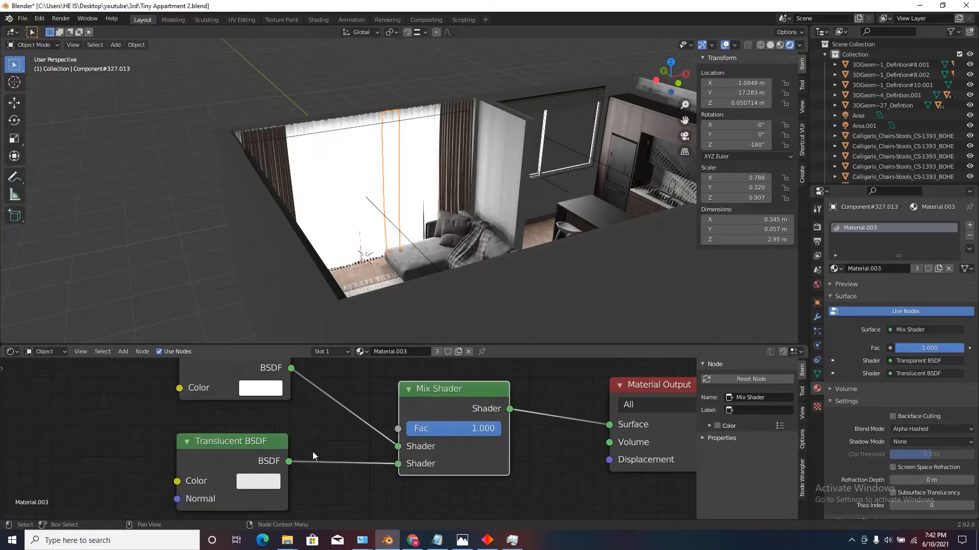
# Lower the Mix Shader's Fac to 0.000 so the curtain uses only the Transparent BSDF.
pyautogui.moveTo(476, 439); pyautogui.dragTo(349, 430)
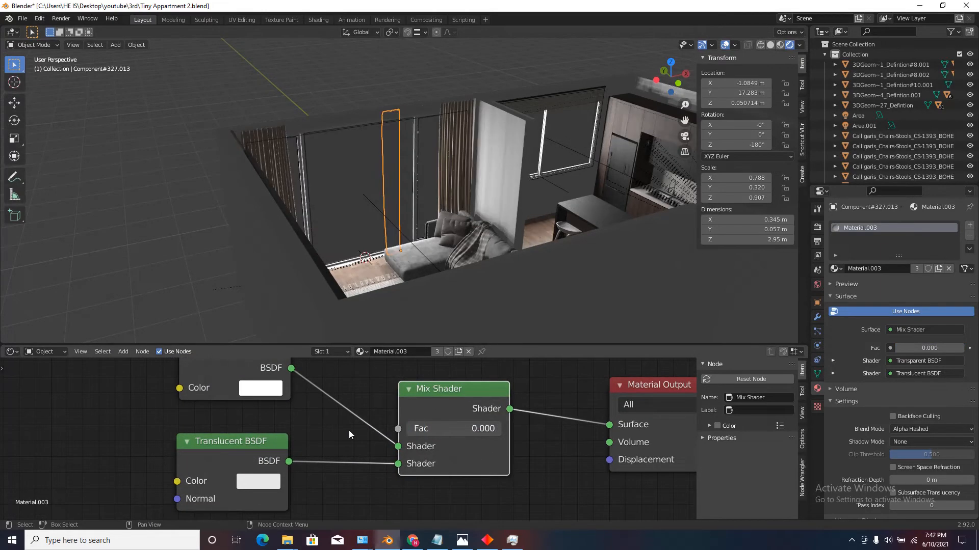
pyautogui.scroll(-2, 414, 455)
pyautogui.scroll(2, 363, 393)
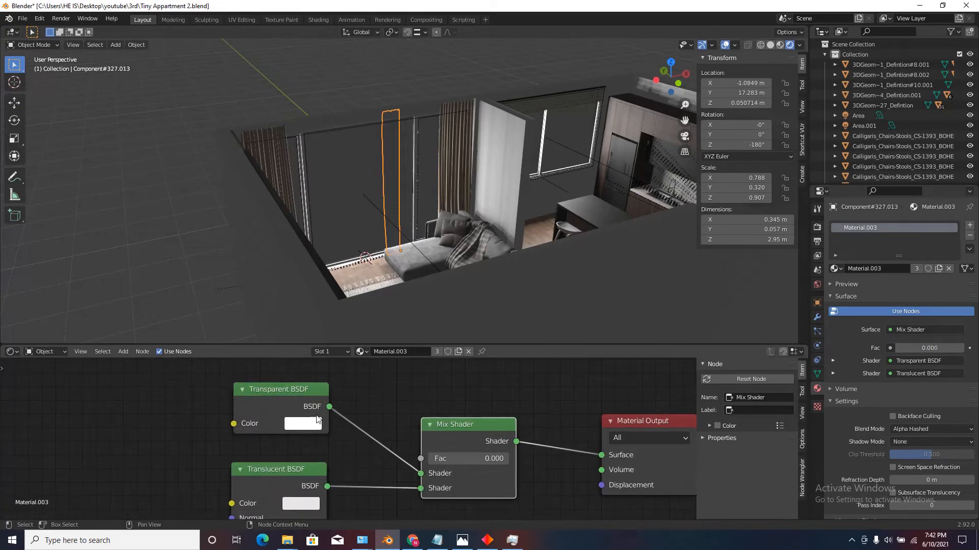
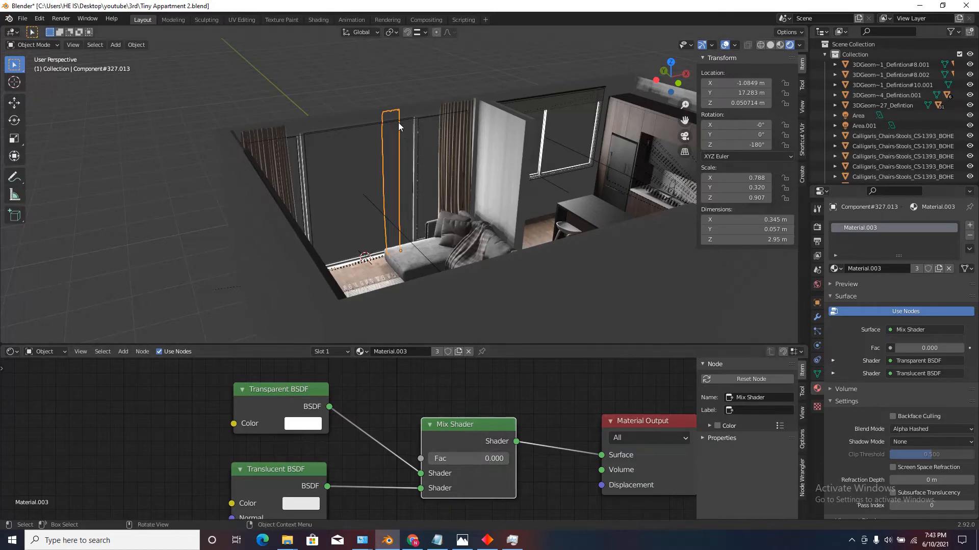
# Set the Mix Shader's Fac to 0.200 in the sheer curtain's material and inspect the curtain over the living-area window.
pyautogui.scroll(2, 397, 130)
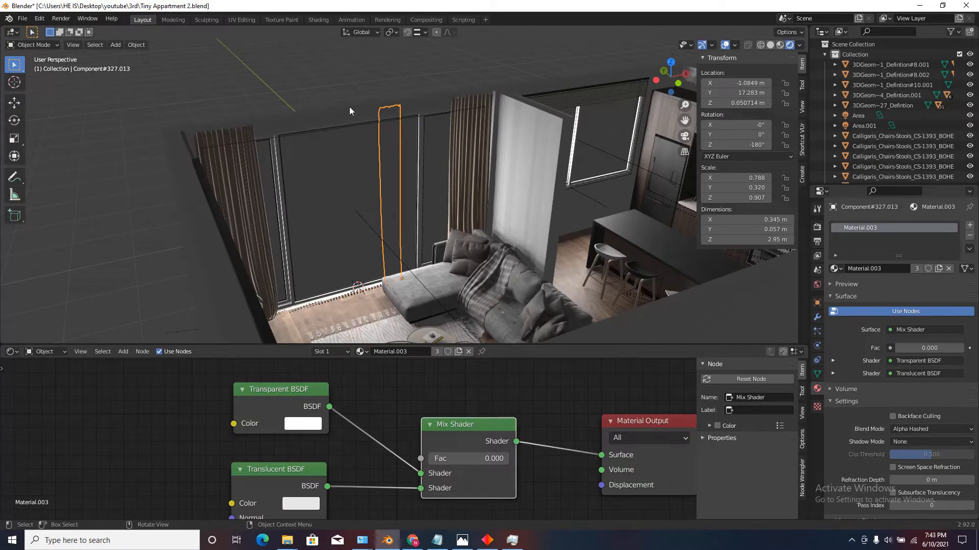
pyautogui.moveTo(436, 458); pyautogui.dragTo(458, 459)
pyautogui.scroll(-4, 417, 360)
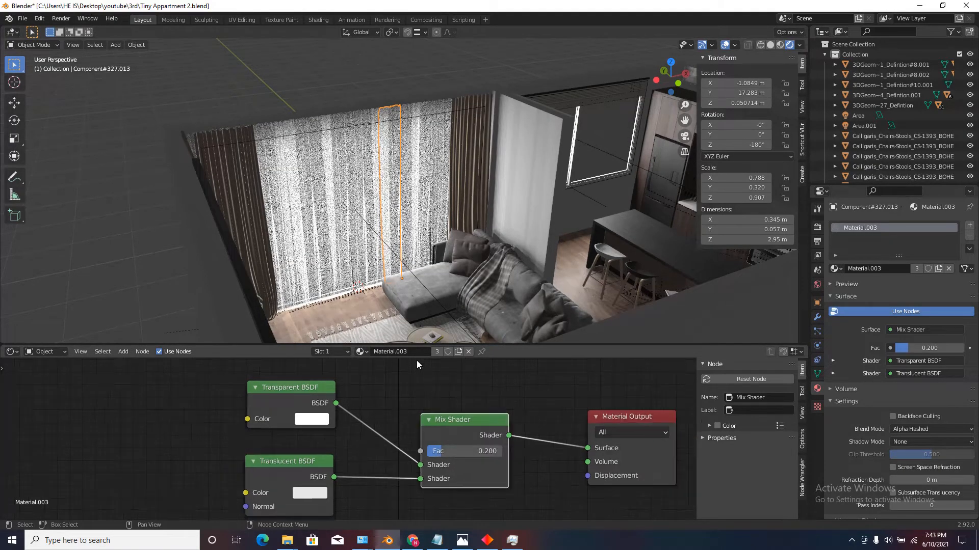
pyautogui.scroll(1, 445, 429)
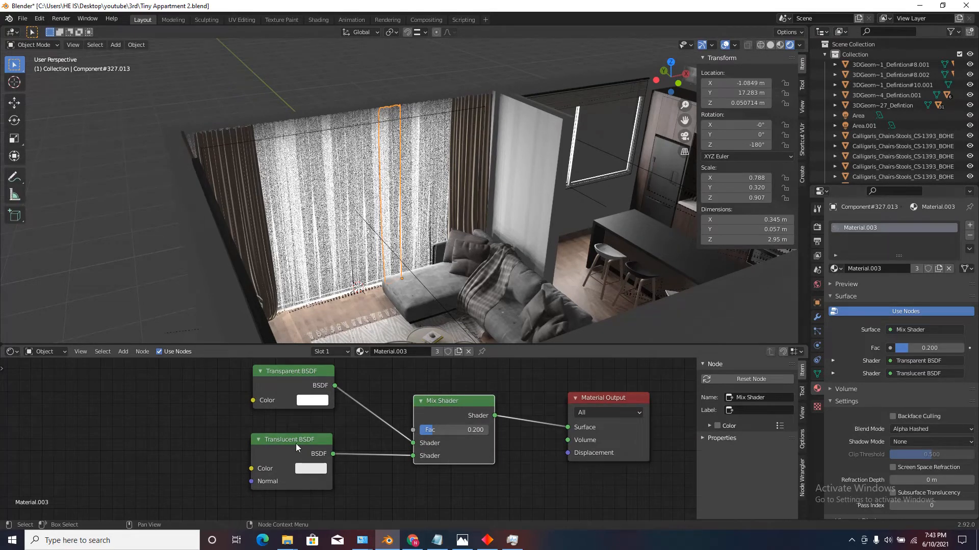
pyautogui.scroll(-4, 366, 433)
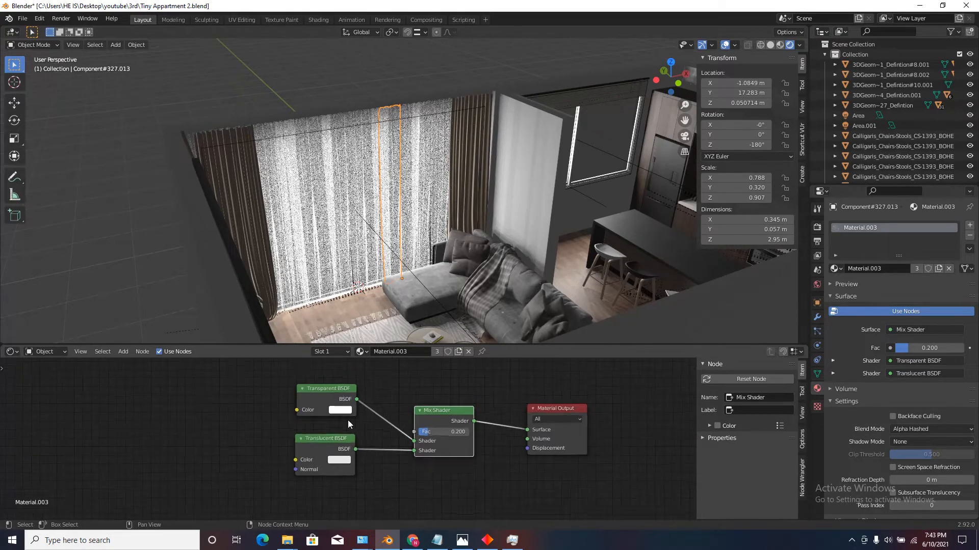
pyautogui.scroll(-5, 380, 127)
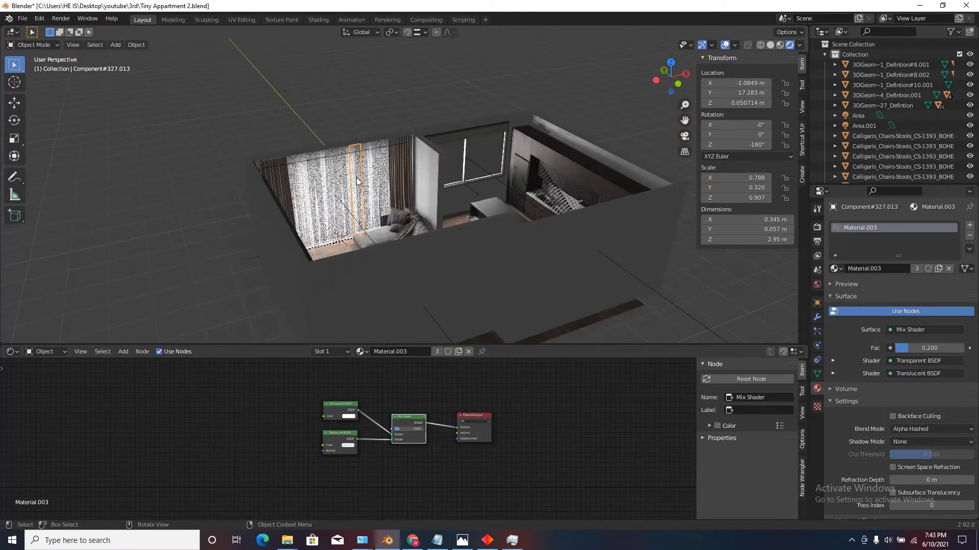
pyautogui.scroll(4, 367, 153)
pyautogui.scroll(-4, 359, 176)
pyautogui.scroll(2, 358, 176)
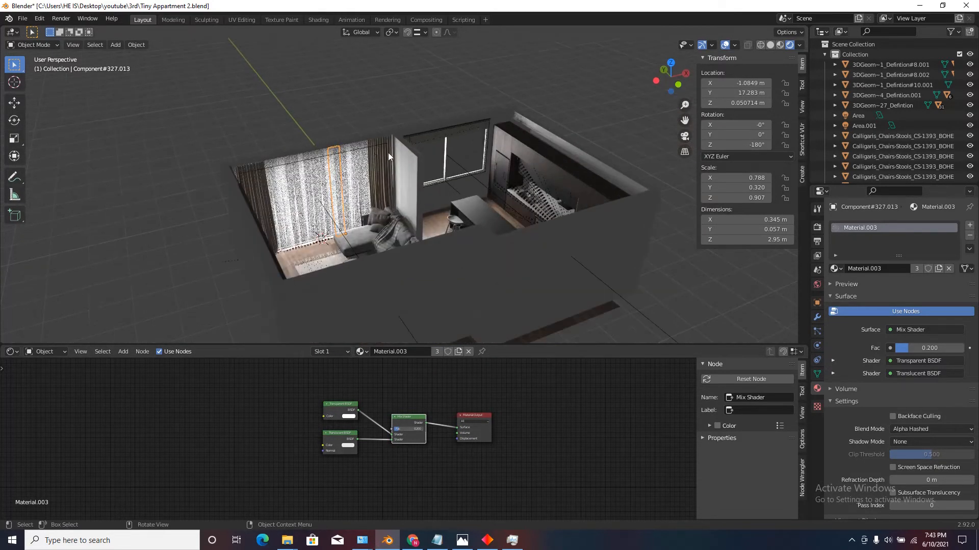
pyautogui.scroll(-3, 411, 258)
pyautogui.scroll(3, 412, 152)
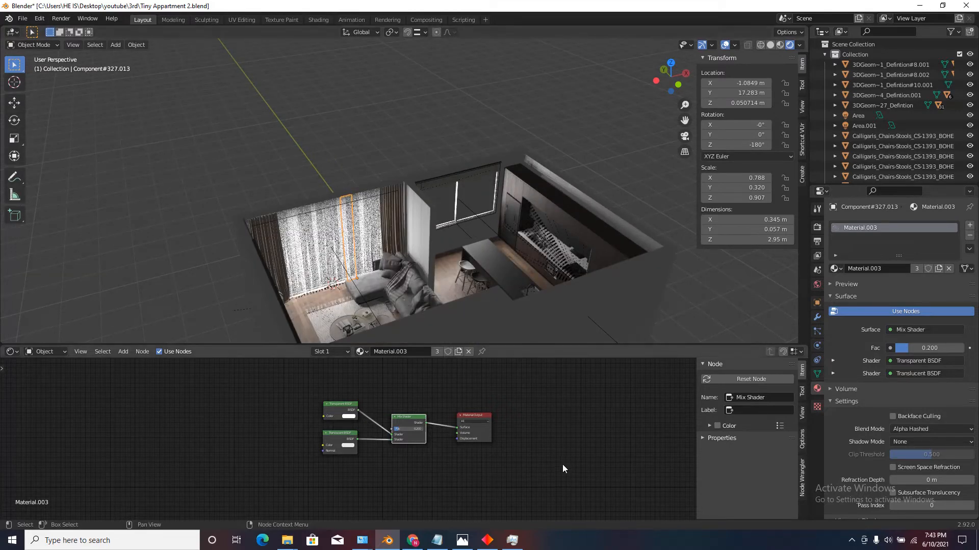
# Switch to Chrome to view the landscape image page and return to Blender.
pyautogui.click(413, 541)
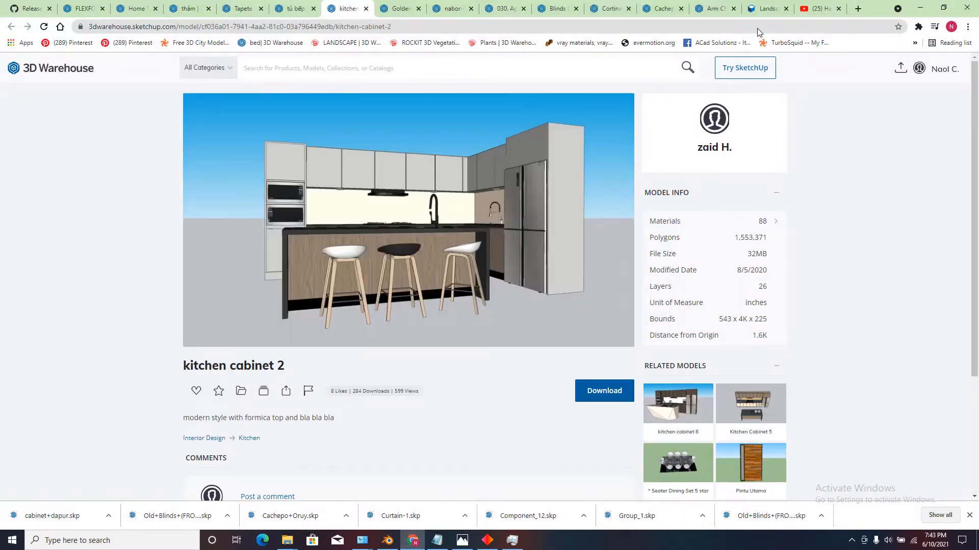
pyautogui.click(759, 5)
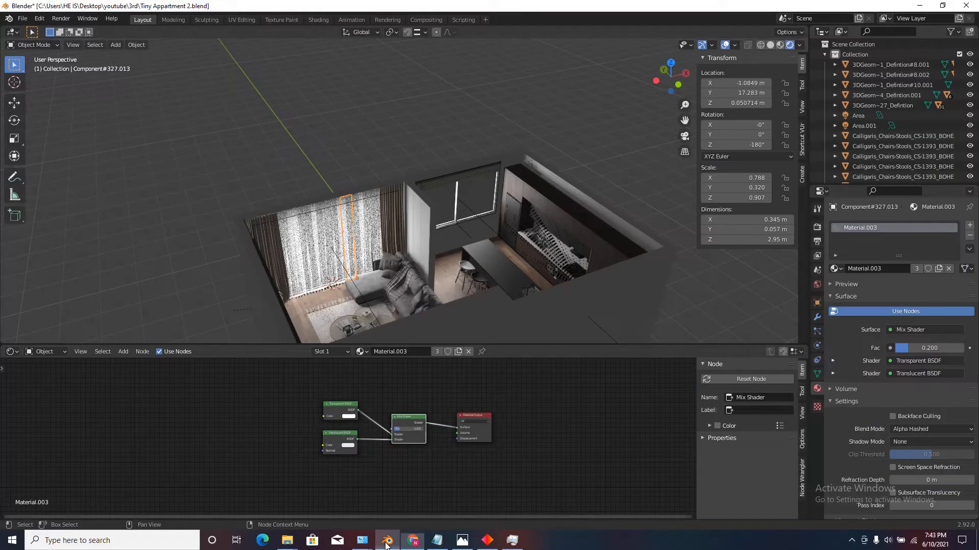
pyautogui.click(388, 540)
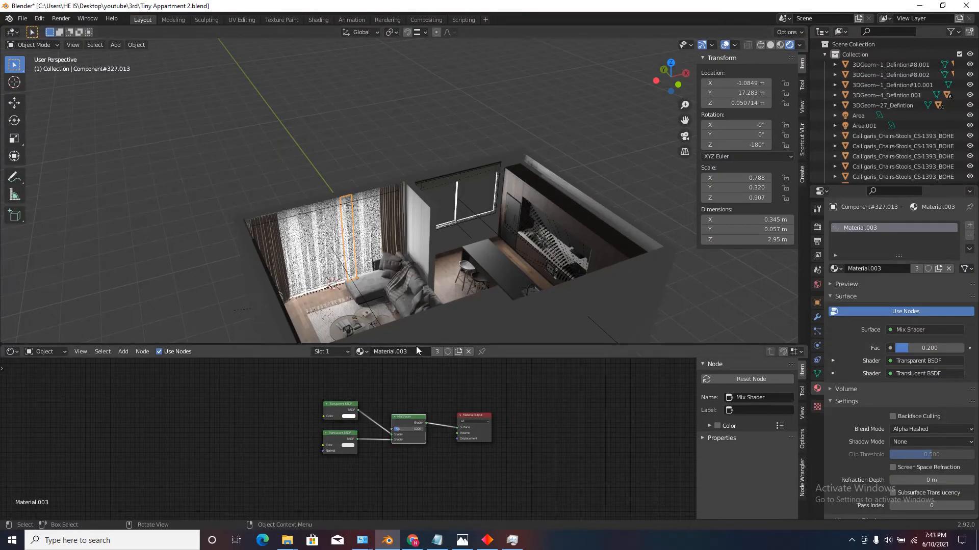
# Enlarge the 3D viewport, check that the Import Images as Planes add-on is enabled, and save the preferences.
pyautogui.moveTo(416, 346); pyautogui.dragTo(408, 478)
pyautogui.click(39, 18)
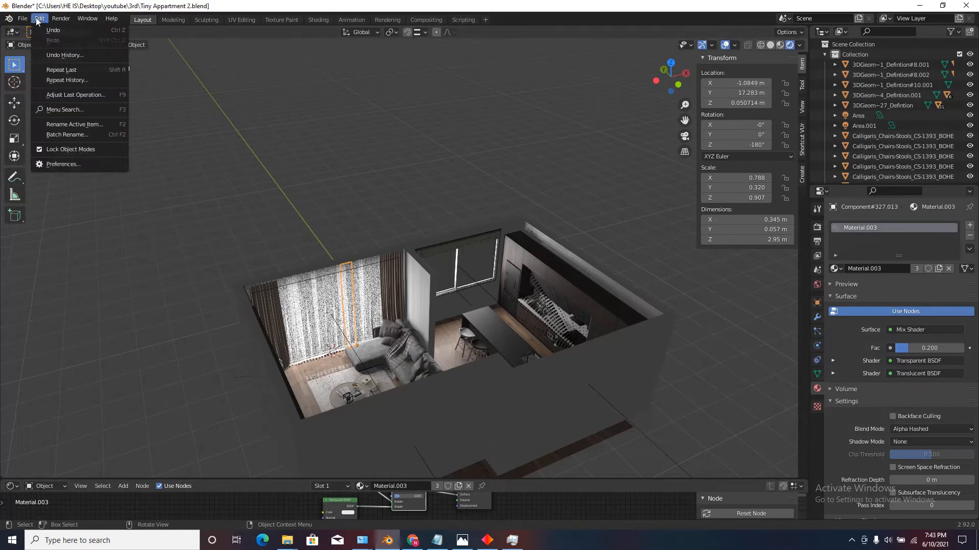
pyautogui.click(65, 165)
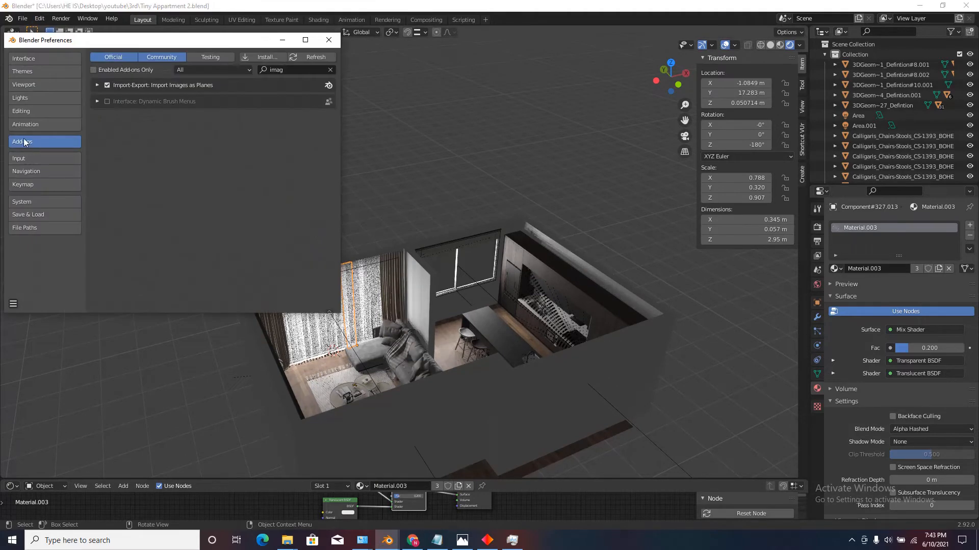
pyautogui.click(286, 69)
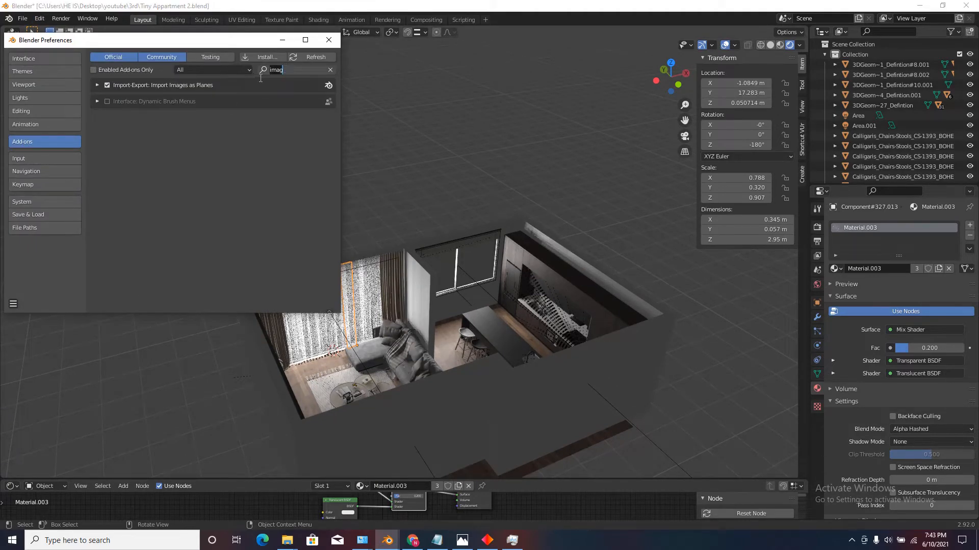
pyautogui.click(290, 168)
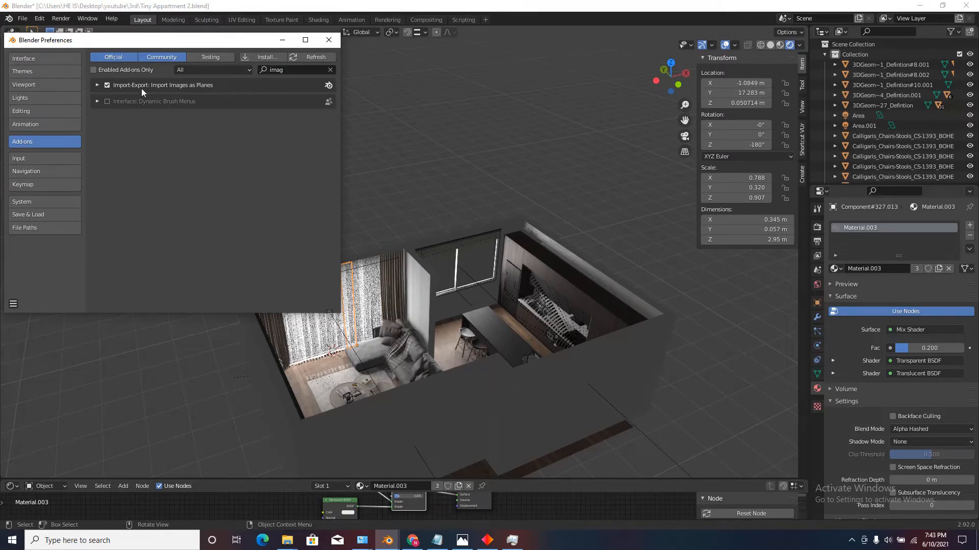
pyautogui.click(14, 304)
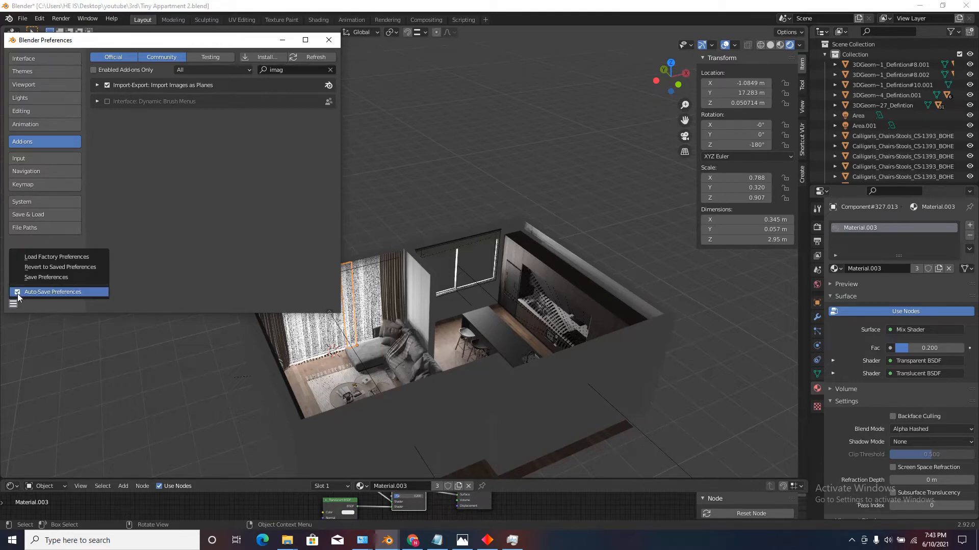
pyautogui.click(42, 278)
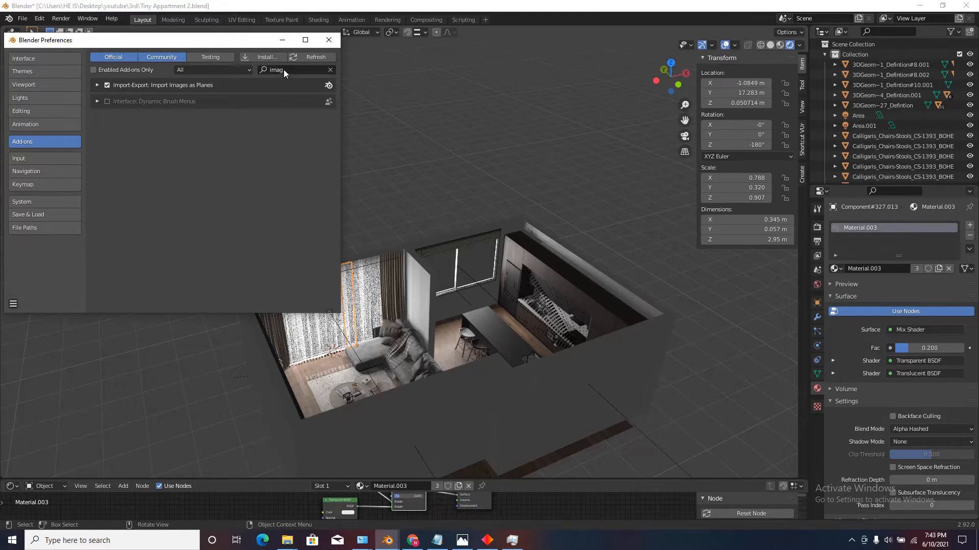
pyautogui.click(328, 40)
# Import TexturesCom_LandscapeCity0099_1_M.jpg from the 1st folder as an image plane.
pyautogui.click(115, 46)
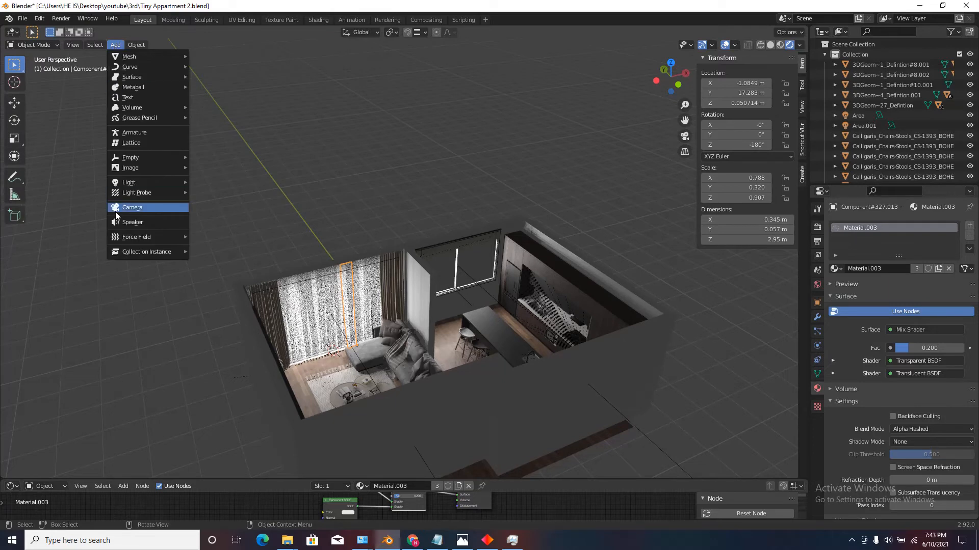
pyautogui.moveTo(165, 170)
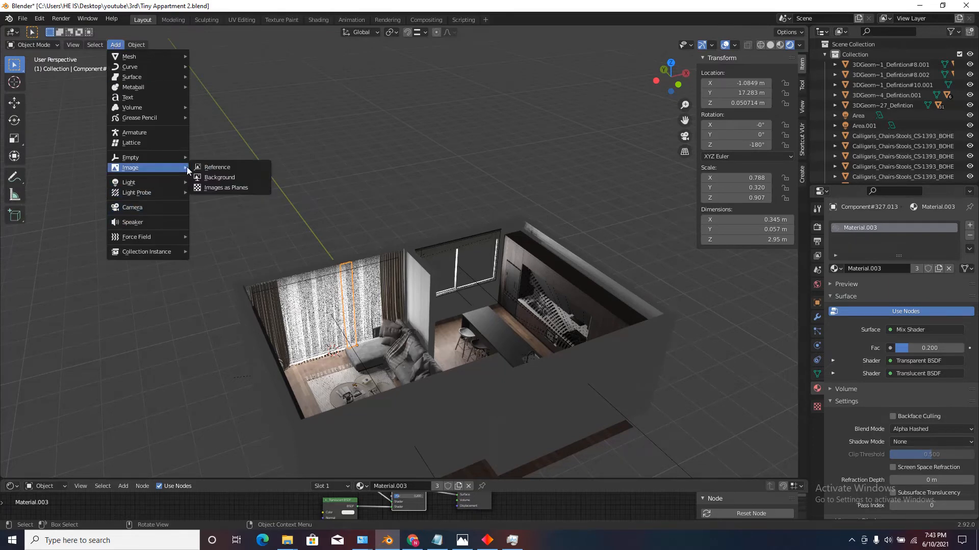
pyautogui.click(229, 187)
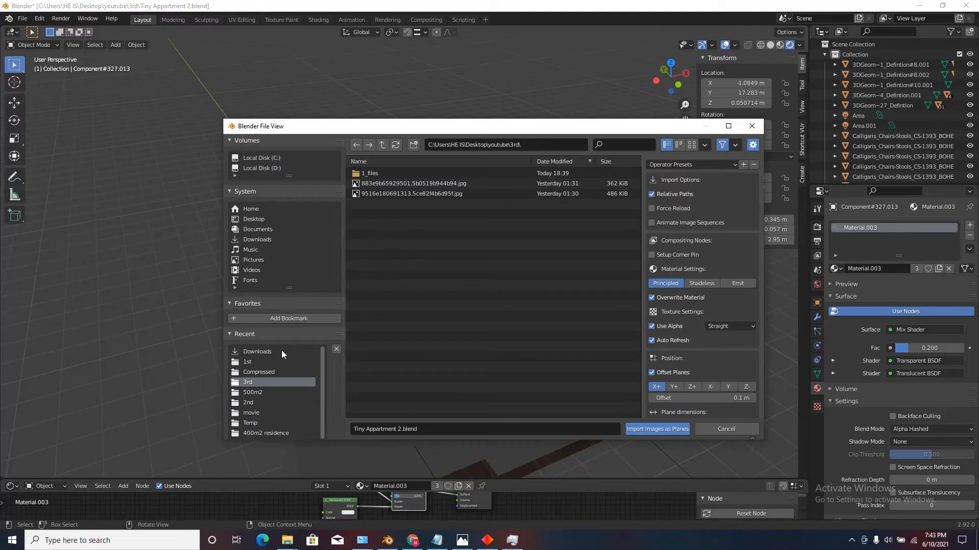
pyautogui.click(250, 362)
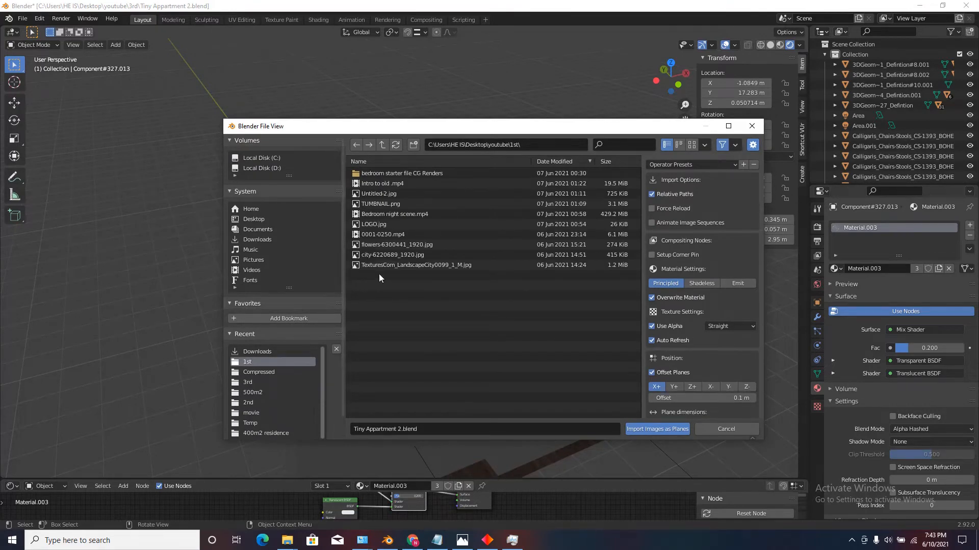
pyautogui.click(388, 264)
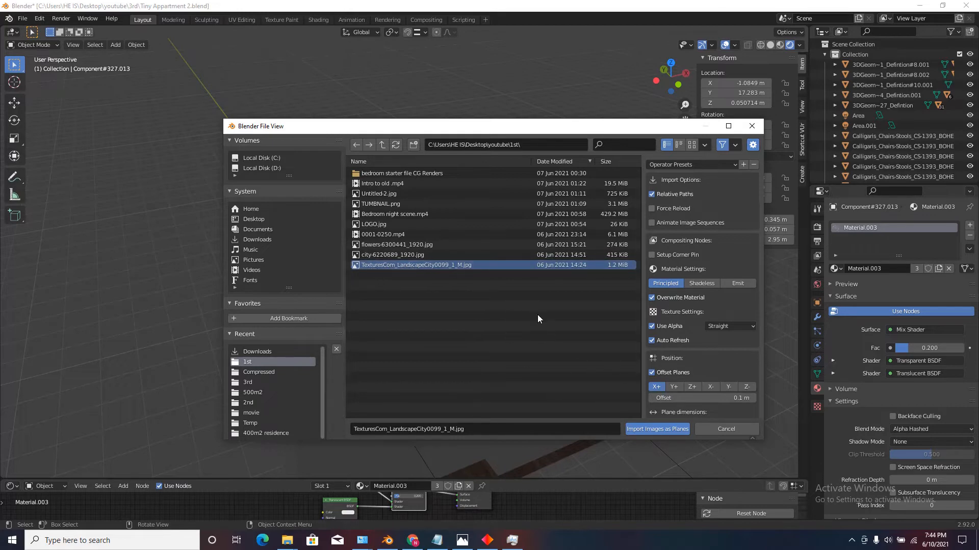
pyautogui.click(644, 430)
# Switch the viewport to solid shading and move the landscape image plane about 3.92 m along Y, outside the windows.
pyautogui.scroll(3, 294, 363)
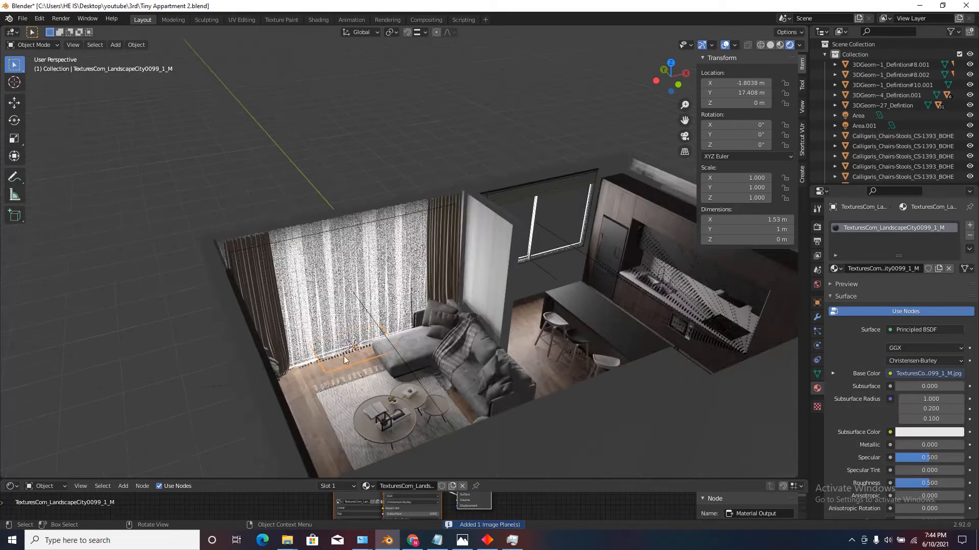
pyautogui.scroll(-3, 369, 337)
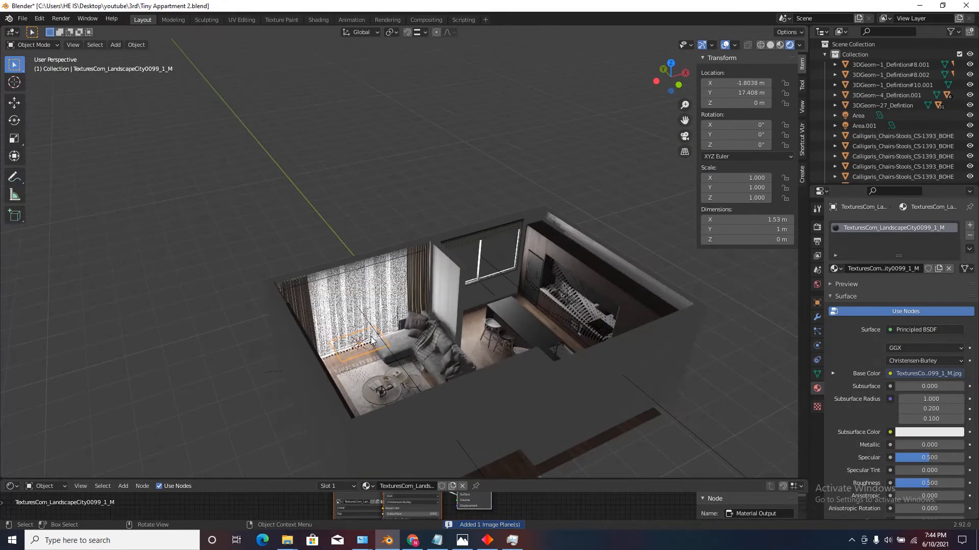
pyautogui.click(771, 45)
pyautogui.moveTo(425, 304)
pyautogui.mouseDown(button='middle')
pyautogui.moveTo(474, 322)
pyautogui.moveTo(460, 346)
pyautogui.mouseUp(button='middle')
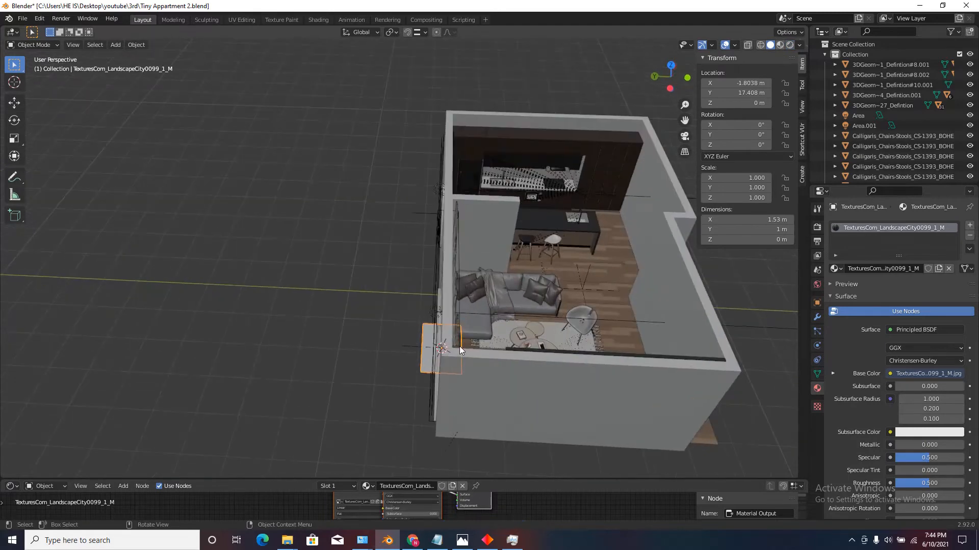
pyautogui.press('g')
pyautogui.press('y')
pyautogui.click(408, 347)
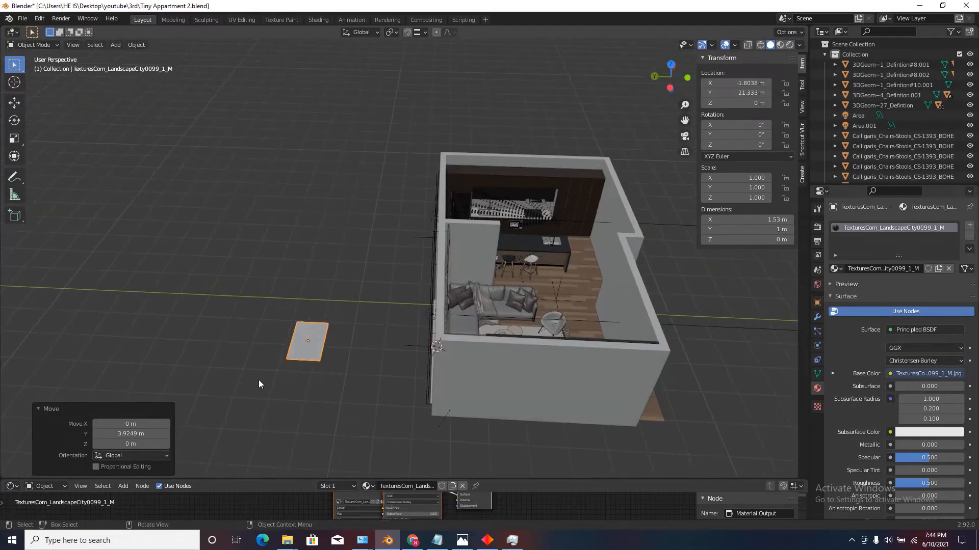
# Rotate the landscape image plane 90° about the X axis so it stands upright.
pyautogui.scroll(2, 258, 379)
pyautogui.write('rx90')
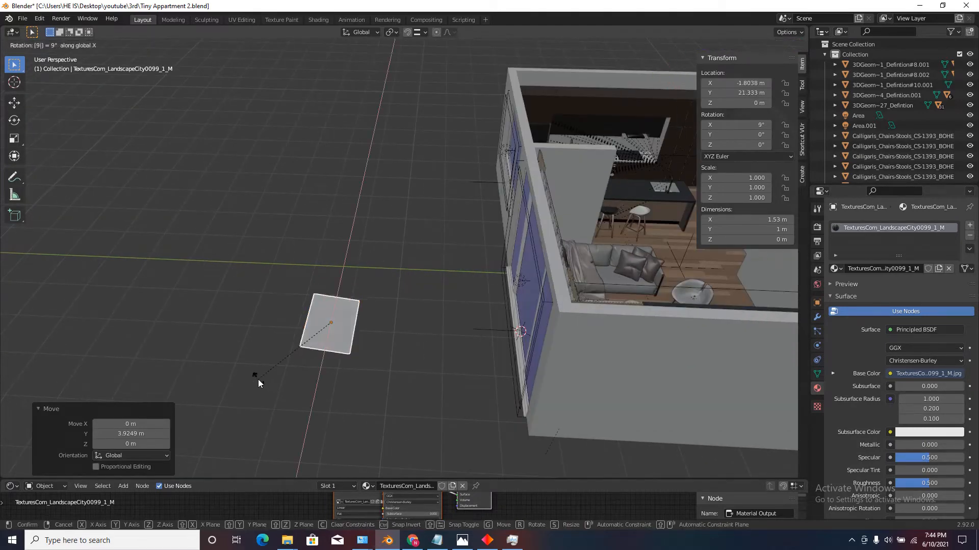
pyautogui.press('Return')
# Scale the landscape image plane up uniformly to about 44.5 m by 29.1 m so it spans behind the apartment.
pyautogui.moveTo(384, 402); pyautogui.dragTo(320, 279, button='middle')
pyautogui.scroll(-6, 320, 279)
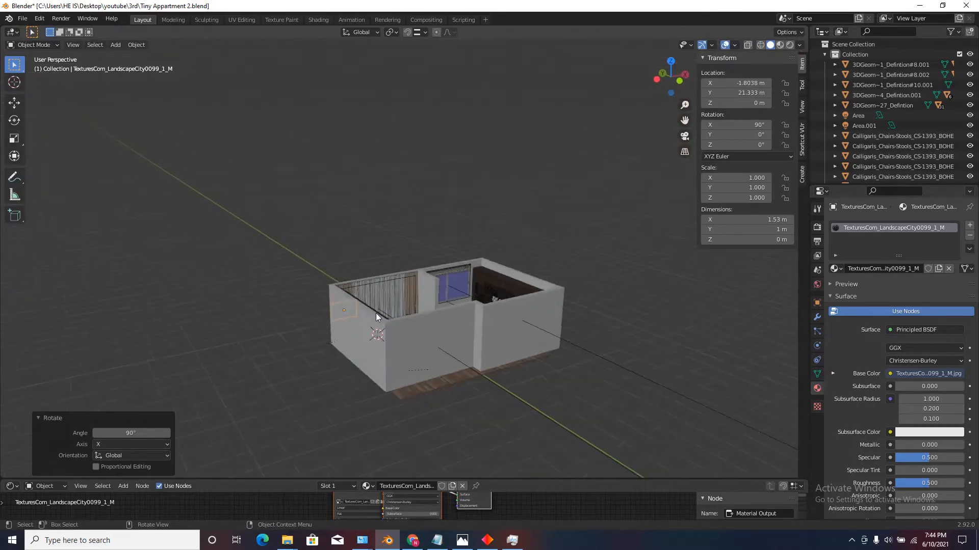
pyautogui.press('s')
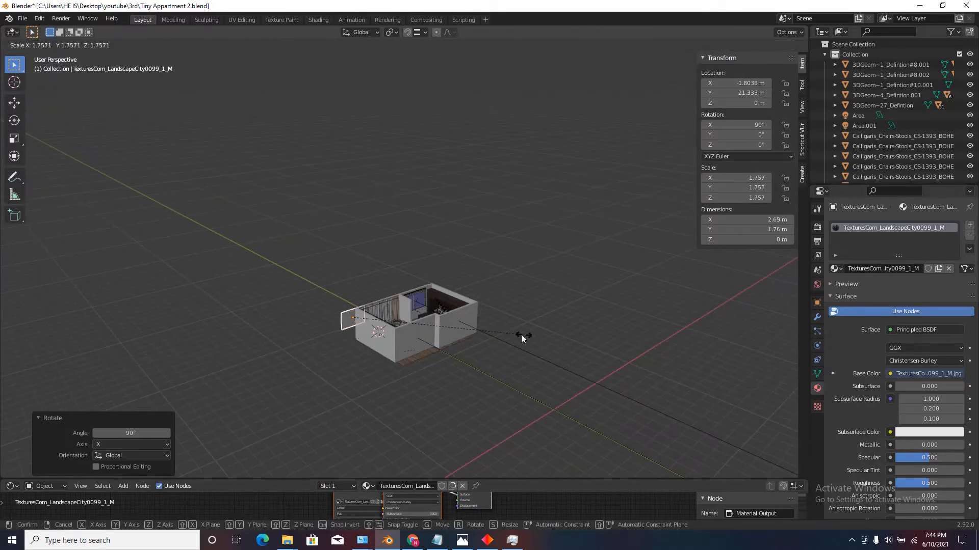
pyautogui.click(714, 341)
pyautogui.scroll(-2, 494, 310)
pyautogui.press('s')
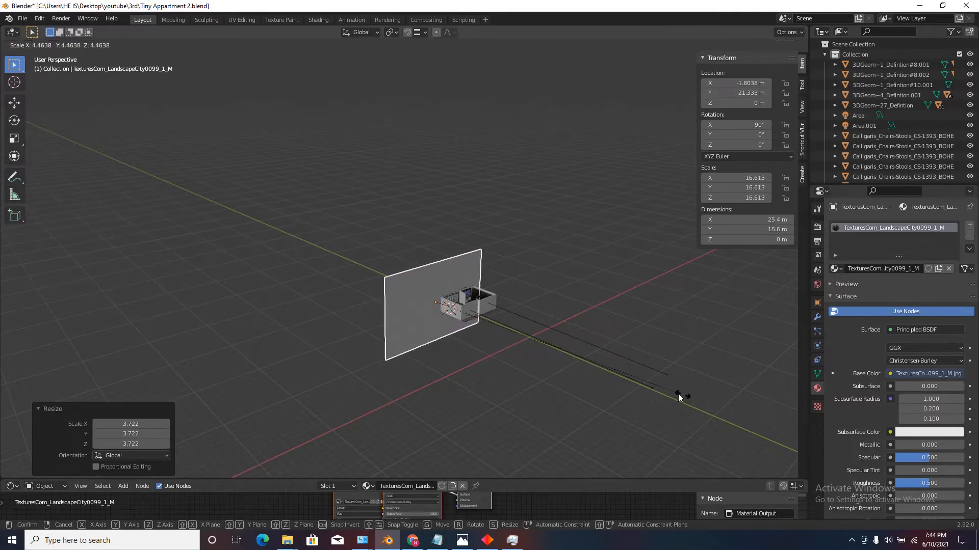
pyautogui.click(678, 393)
pyautogui.press('s')
pyautogui.click(588, 335)
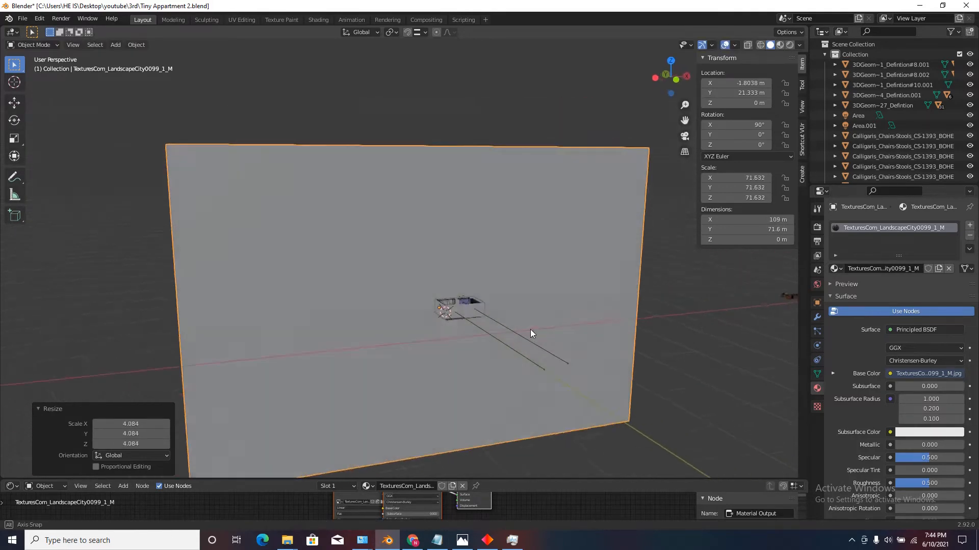
pyautogui.press('s')
pyautogui.click(527, 335)
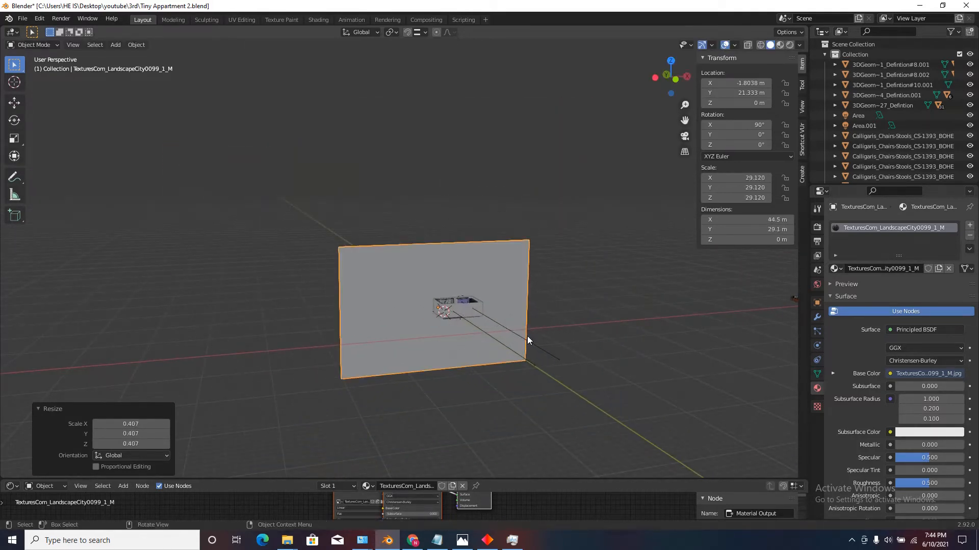
# Move the landscape image plane about 9.8 m farther from the apartment along Y, working in top view.
pyautogui.scroll(-3, 485, 332)
pyautogui.click(671, 62)
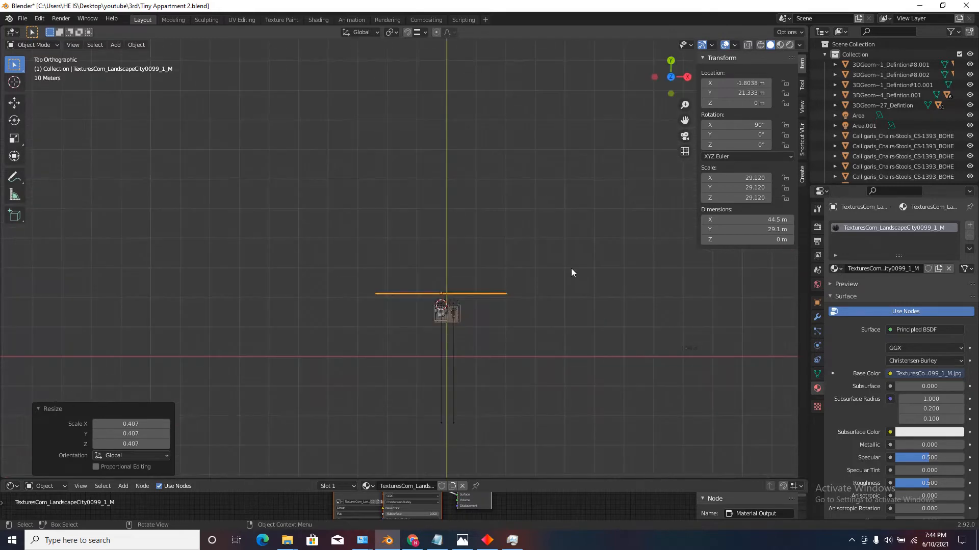
pyautogui.press('g')
pyautogui.press('y')
pyautogui.click(575, 266)
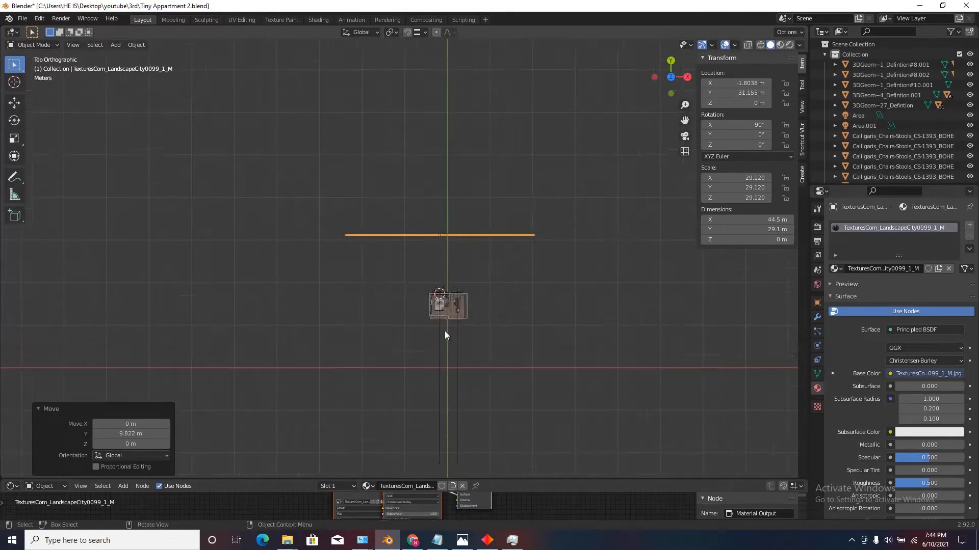
pyautogui.moveTo(445, 331); pyautogui.dragTo(491, 265, button='middle')
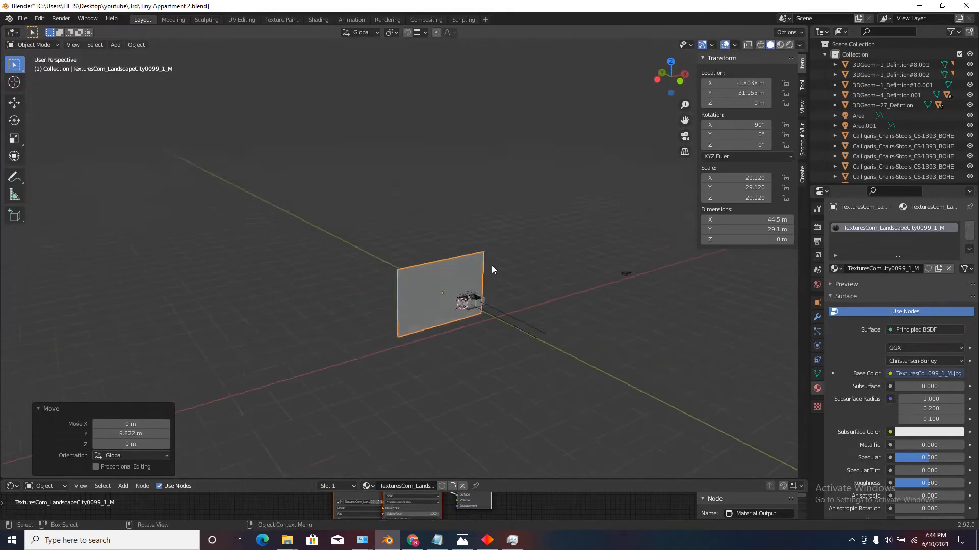
pyautogui.scroll(5, 449, 289)
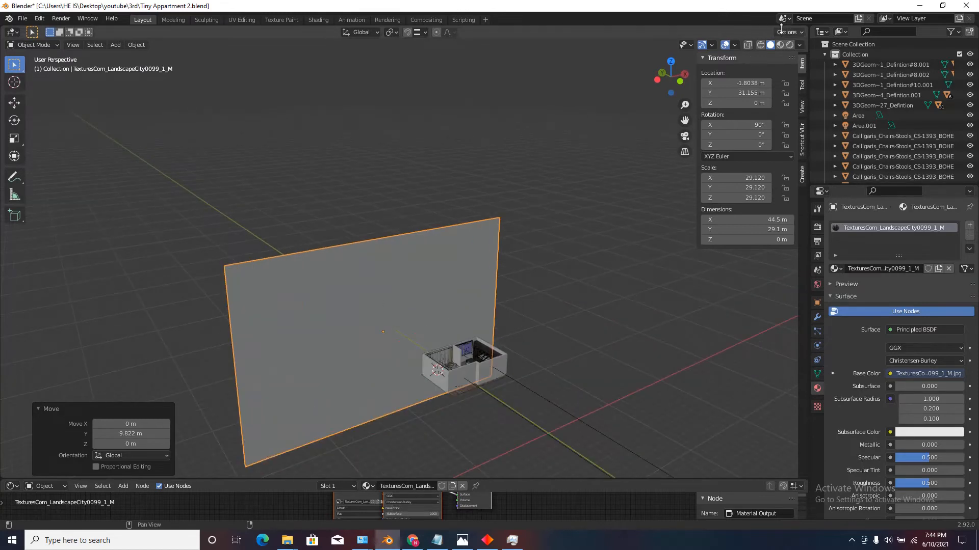
# Set the solid viewport shading colour to Texture so the city image shows on the landscape plane.
pyautogui.click(798, 45)
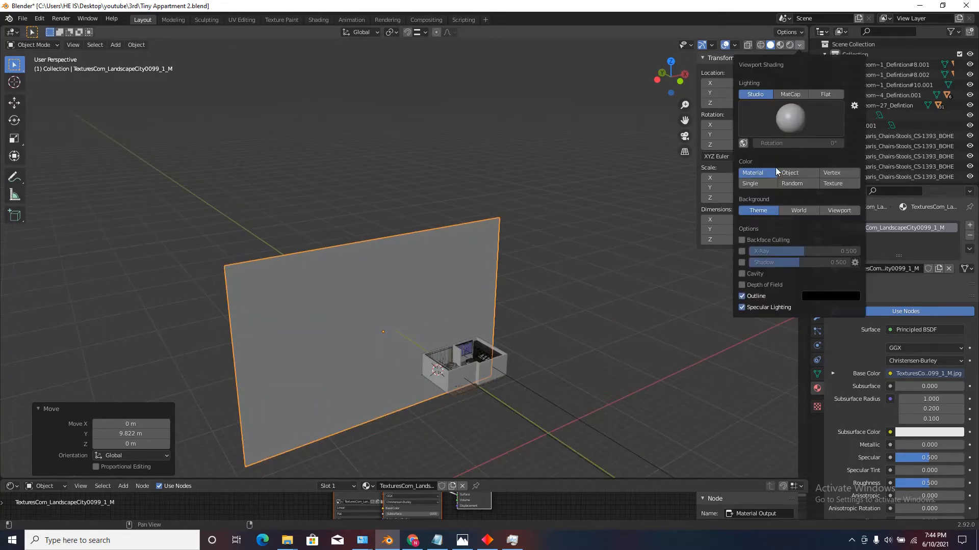
pyautogui.click(842, 185)
pyautogui.moveTo(671, 233)
pyautogui.mouseDown(button='middle')
pyautogui.moveTo(473, 264)
pyautogui.moveTo(338, 322)
pyautogui.mouseUp(button='middle')
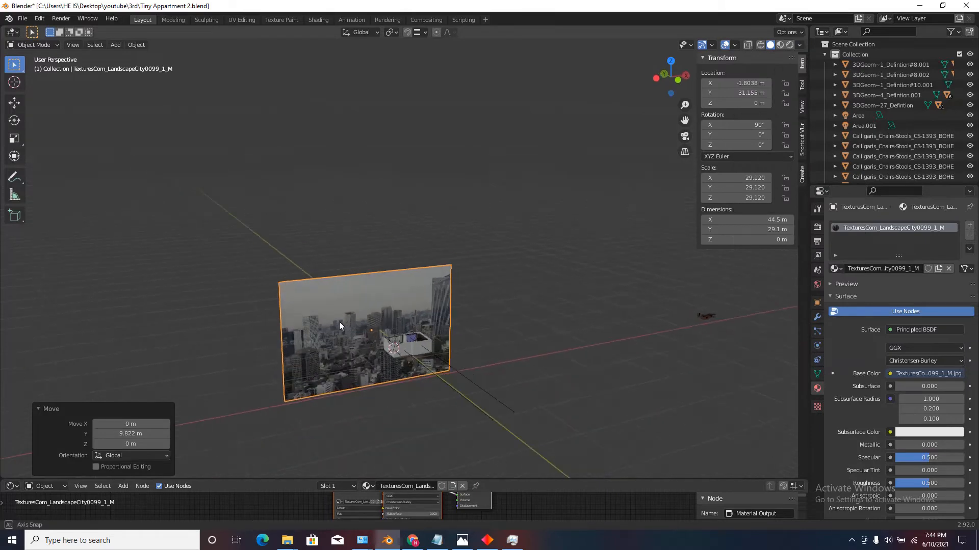
# In front view, move the landscape image plane about 2.02 m along X and 1.15 m up along Z.
pyautogui.click(668, 80)
pyautogui.scroll(4, 407, 387)
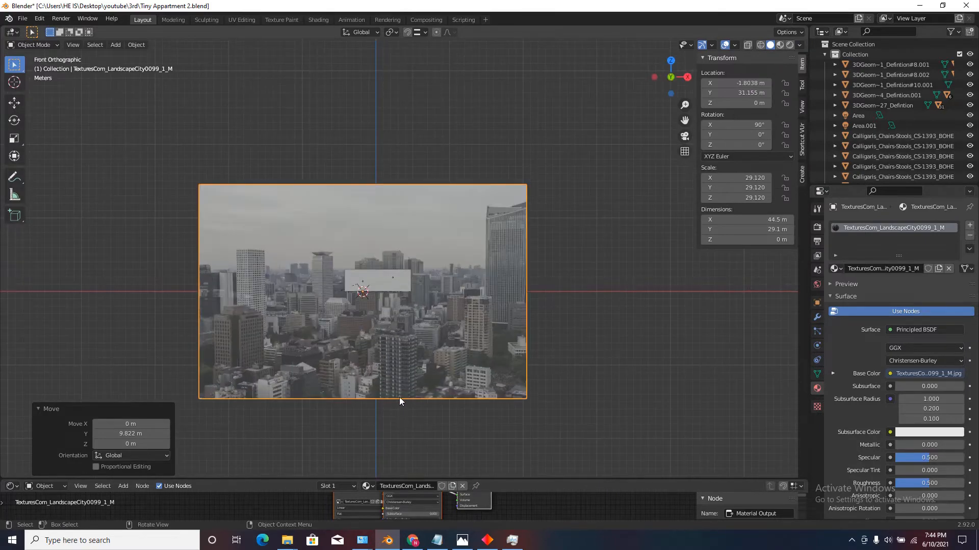
pyautogui.press('g')
pyautogui.click(416, 387)
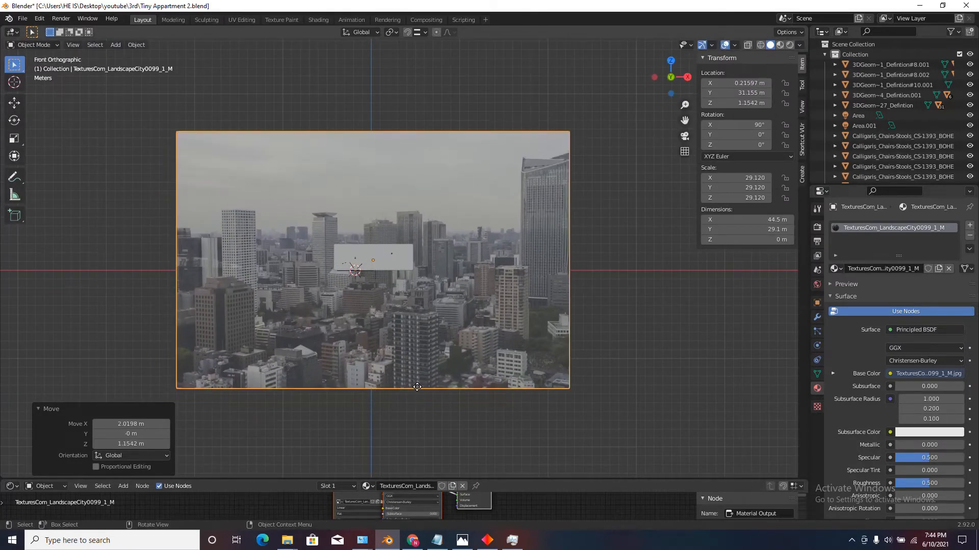
# In top view, scale the landscape plane up to about 55.7 m by 36.5 m and move it about 0.91 m along X and 5.24 m along Y.
pyautogui.moveTo(416, 387); pyautogui.dragTo(447, 348, button='middle')
pyautogui.click(671, 62)
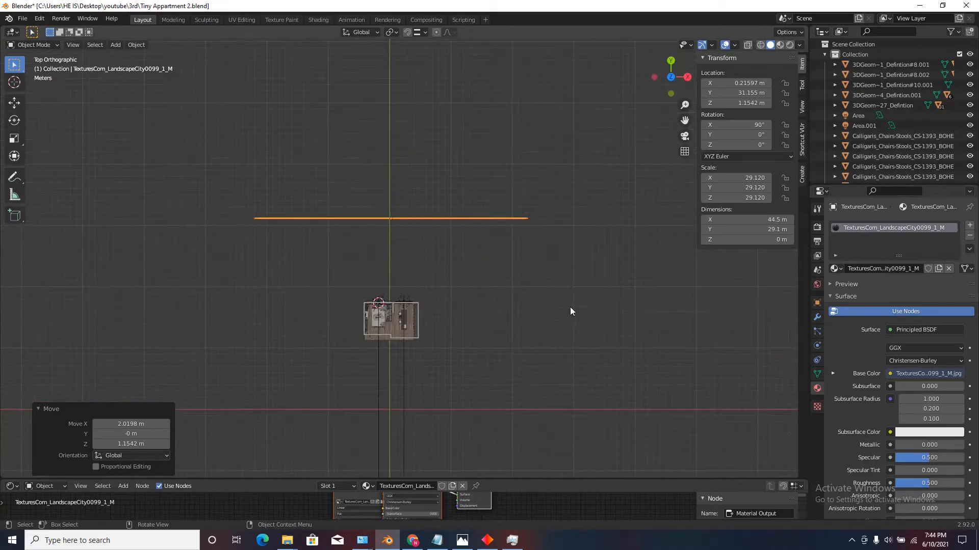
pyautogui.press('s')
pyautogui.click(690, 325)
pyautogui.press('g')
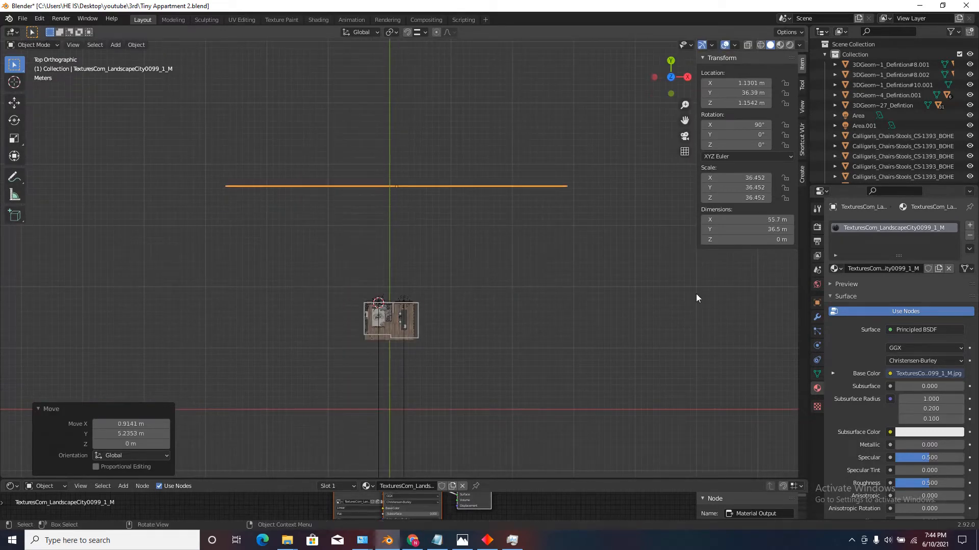
pyautogui.click(696, 294)
# Enlarge the shader editor area and switch the viewport to rendered shading to view the landscape plane's material.
pyautogui.moveTo(695, 293); pyautogui.dragTo(459, 256, button='middle')
pyautogui.scroll(5, 459, 256)
pyautogui.scroll(5, 399, 292)
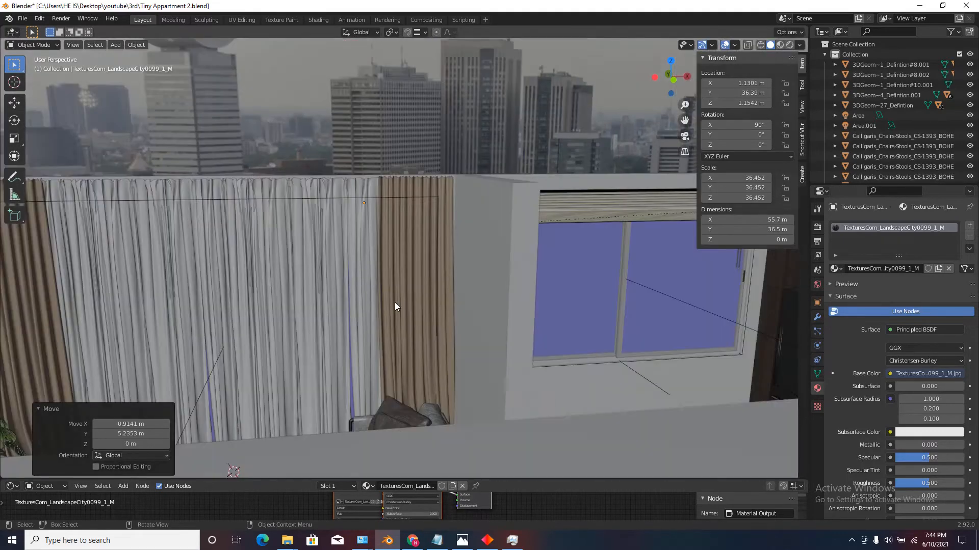
pyautogui.scroll(-3, 365, 267)
pyautogui.scroll(-3, 365, 267)
pyautogui.moveTo(381, 283); pyautogui.dragTo(408, 301, button='middle')
pyautogui.scroll(-3, 409, 302)
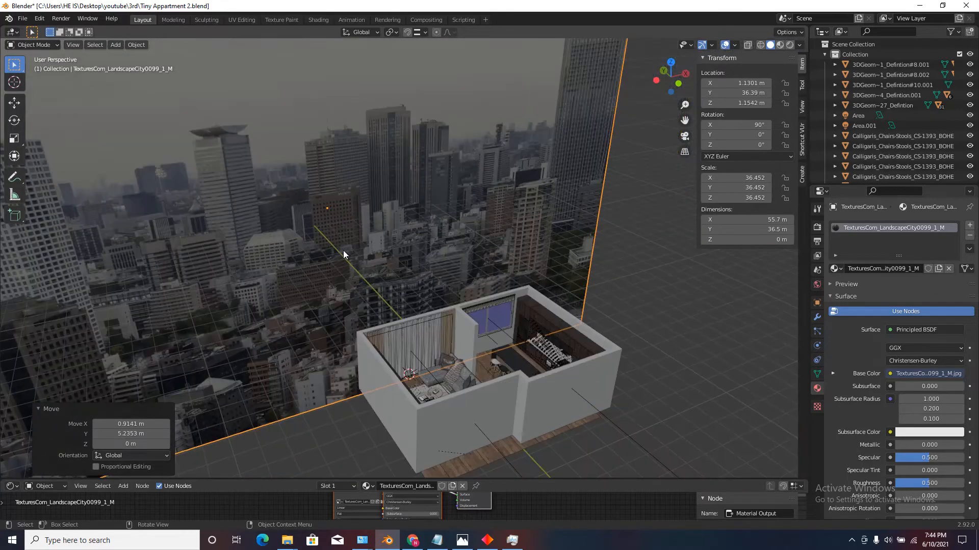
pyautogui.moveTo(525, 480); pyautogui.dragTo(527, 312)
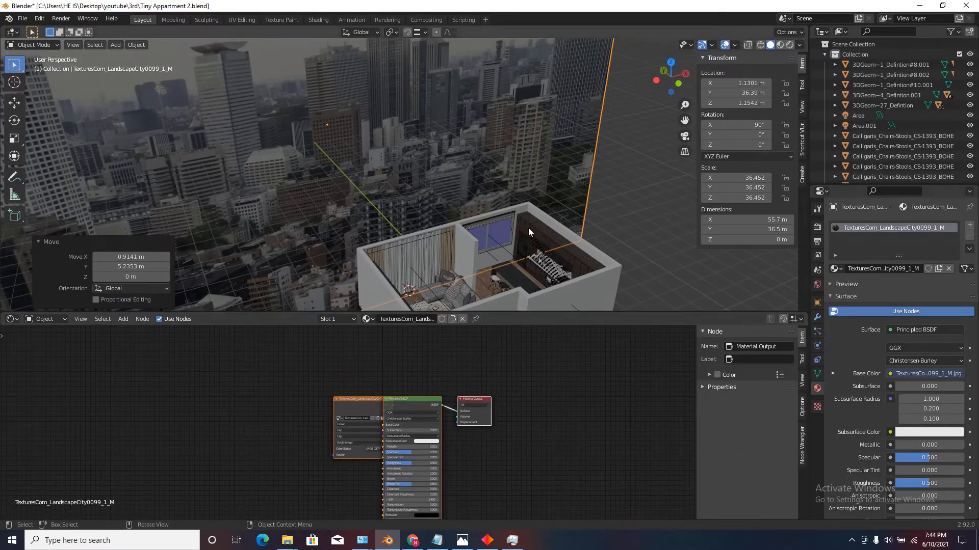
pyautogui.click(790, 45)
pyautogui.scroll(-6, 509, 227)
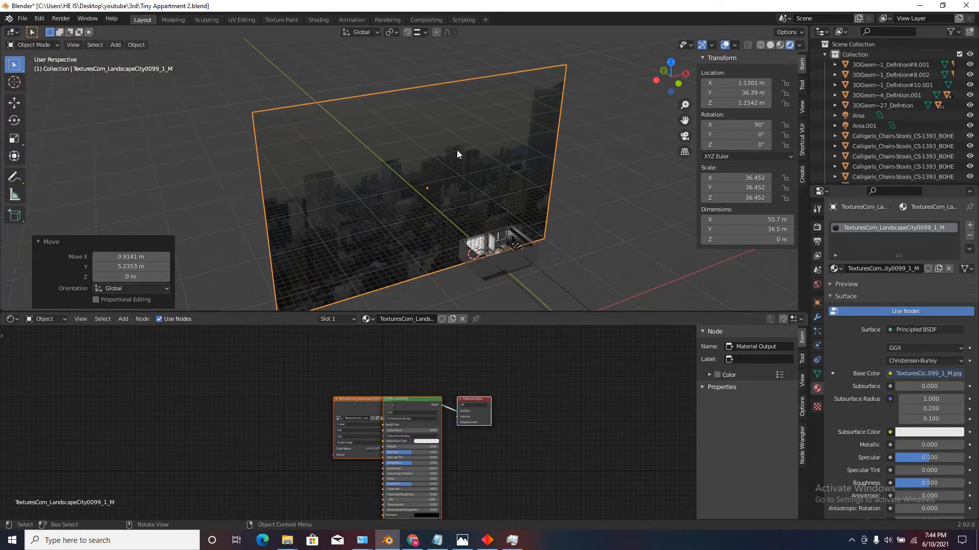
pyautogui.moveTo(456, 150); pyautogui.dragTo(489, 121, button='middle')
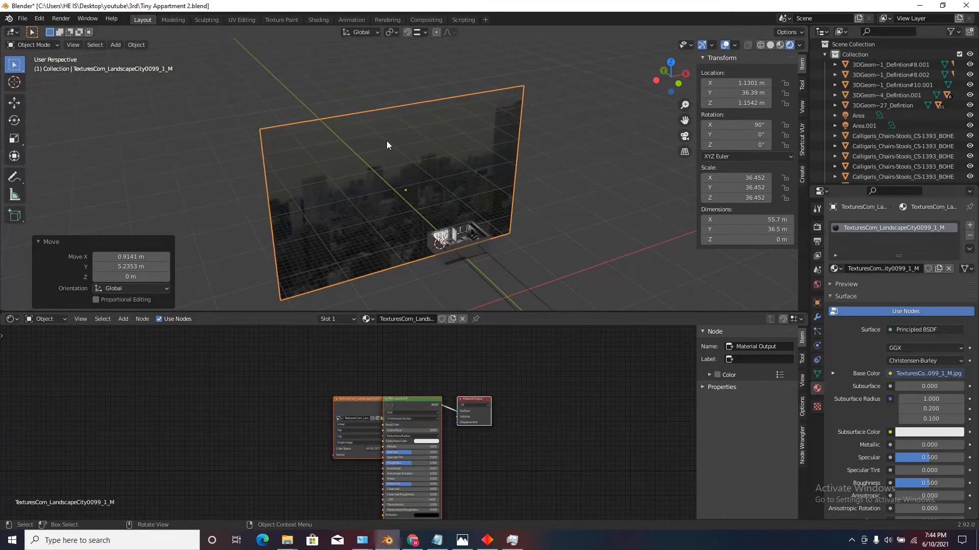
# Move the landscape material's Image Texture node well clear of the shader and delete the Principled BSDF node.
pyautogui.click(357, 410)
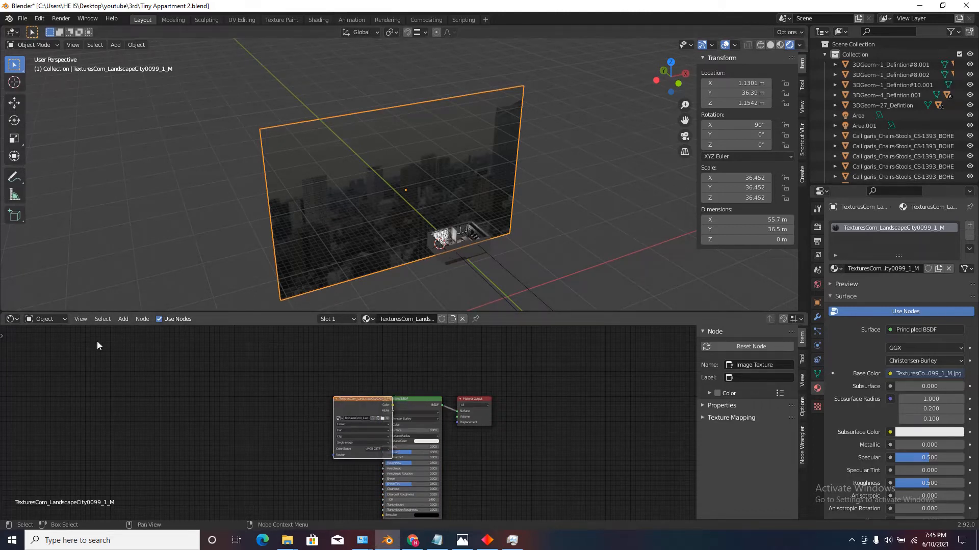
pyautogui.click(12, 319)
pyautogui.moveTo(349, 400); pyautogui.dragTo(188, 400)
pyautogui.scroll(-2, 258, 366)
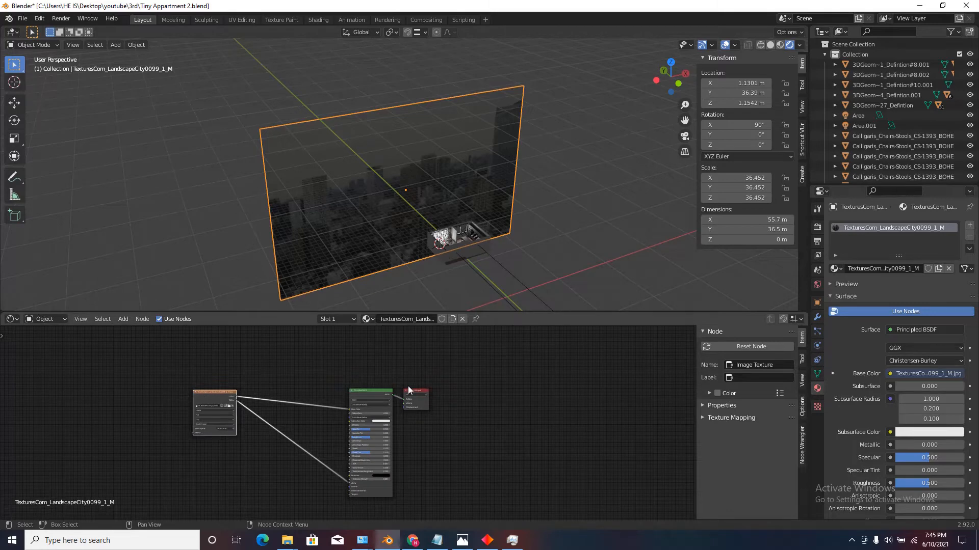
pyautogui.click(369, 388)
pyautogui.press('x')
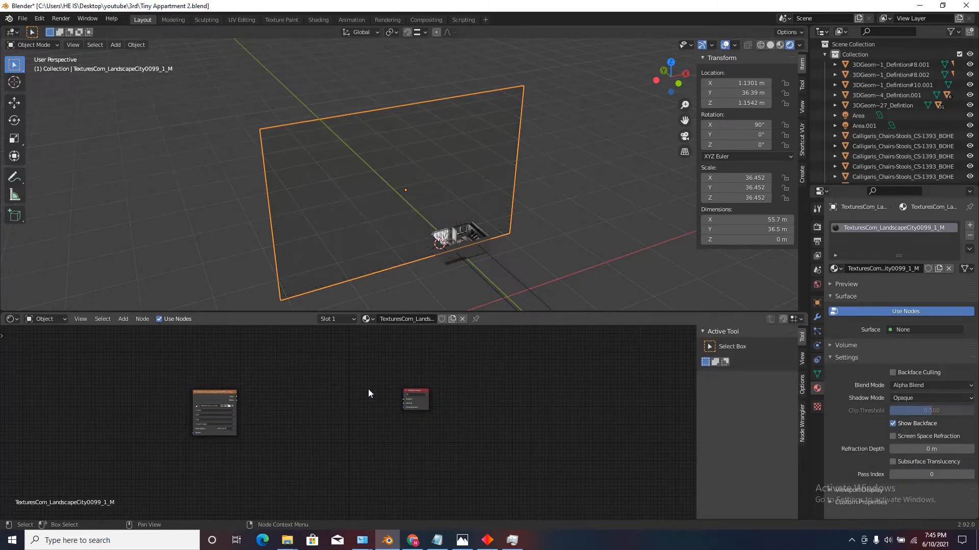
# Add an Emission node between the image texture and the Material Output and connect its Emission output to Surface.
pyautogui.click(125, 319)
pyautogui.click(140, 332)
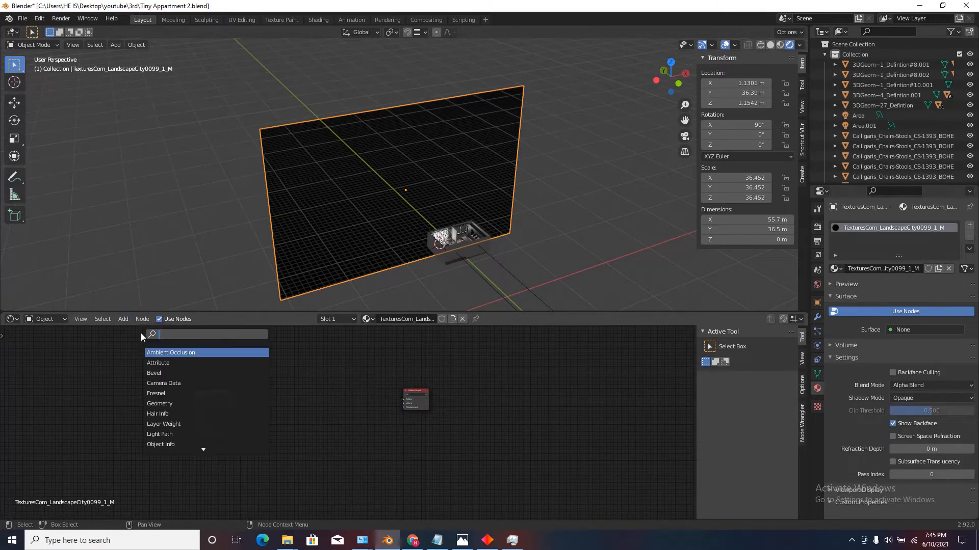
pyautogui.write('em')
pyautogui.press('Return')
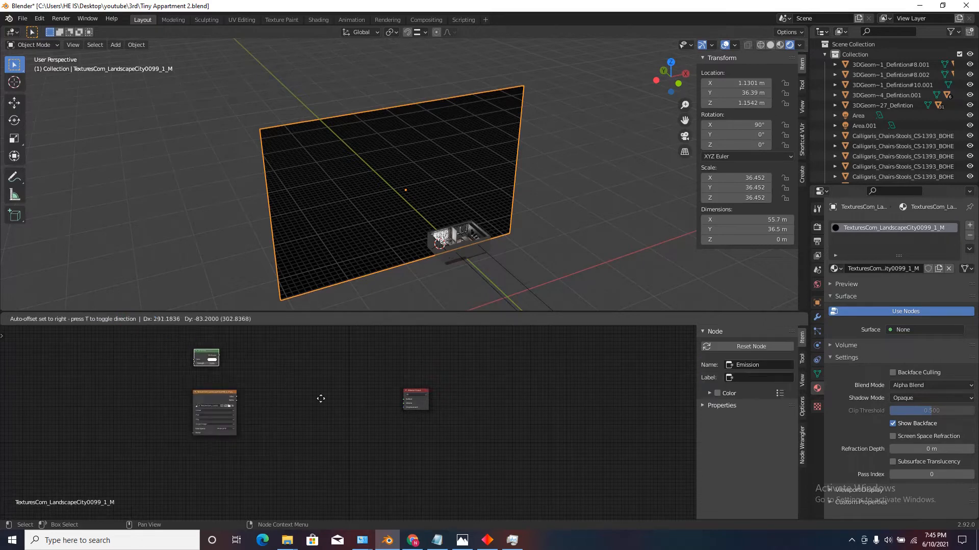
pyautogui.click(312, 395)
pyautogui.scroll(4, 306, 395)
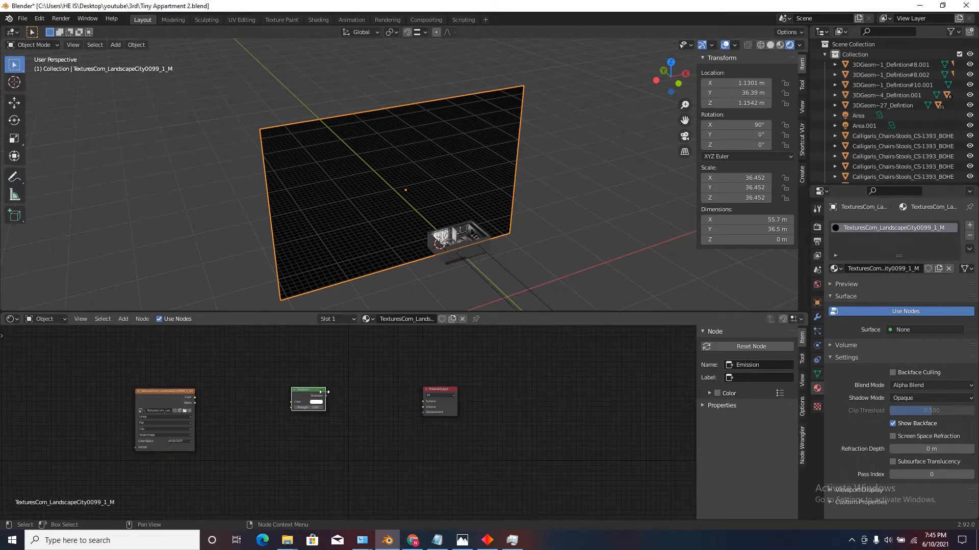
pyautogui.scroll(3, 331, 403)
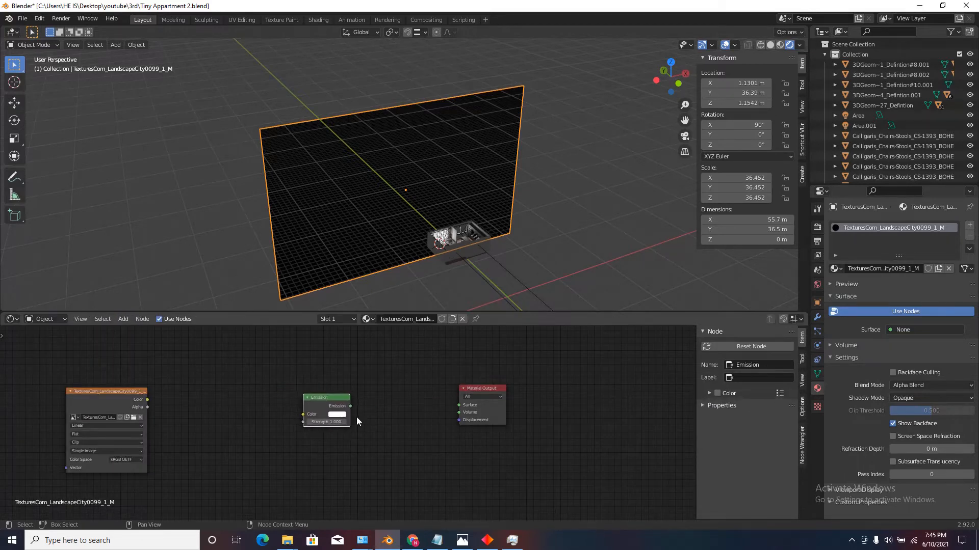
pyautogui.moveTo(348, 410); pyautogui.dragTo(496, 408)
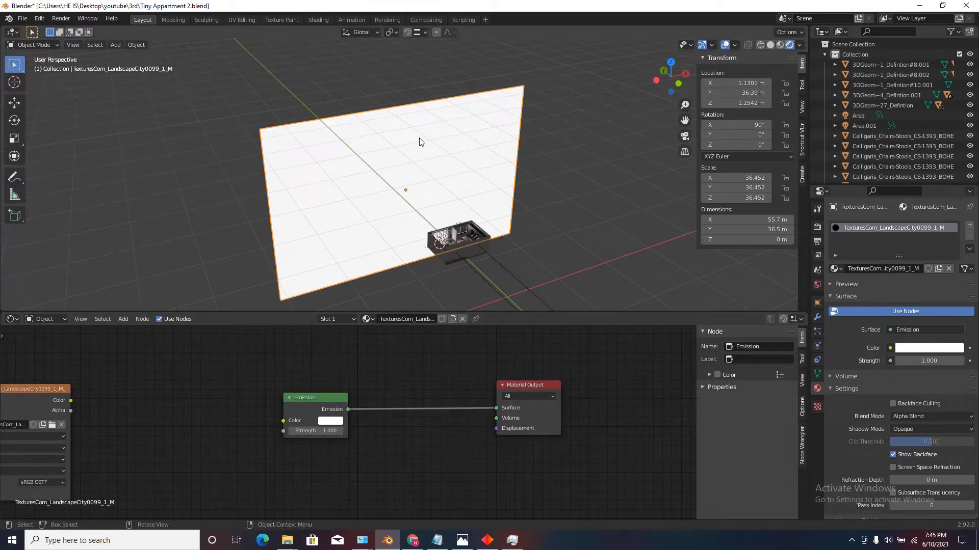
pyautogui.scroll(-5, 477, 206)
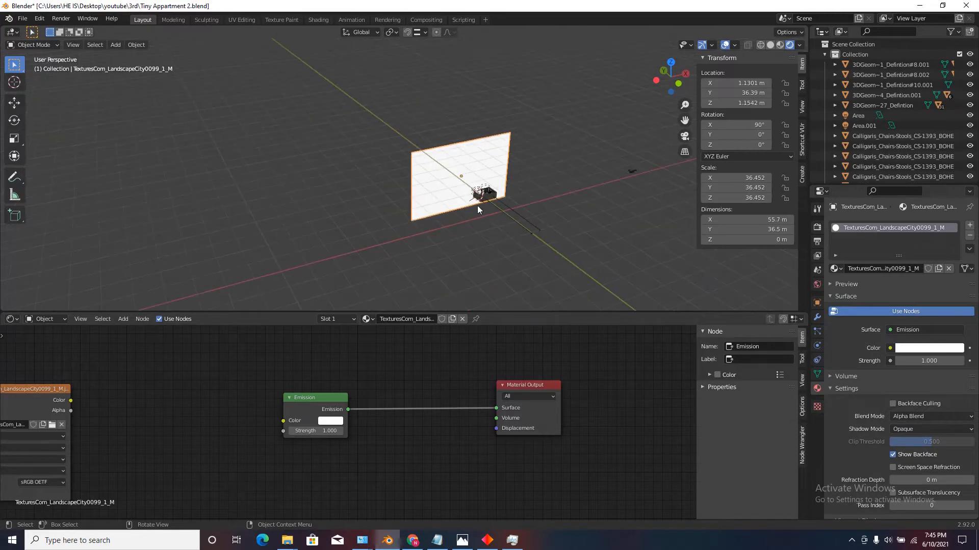
pyautogui.scroll(2, 417, 253)
pyautogui.scroll(4, 417, 253)
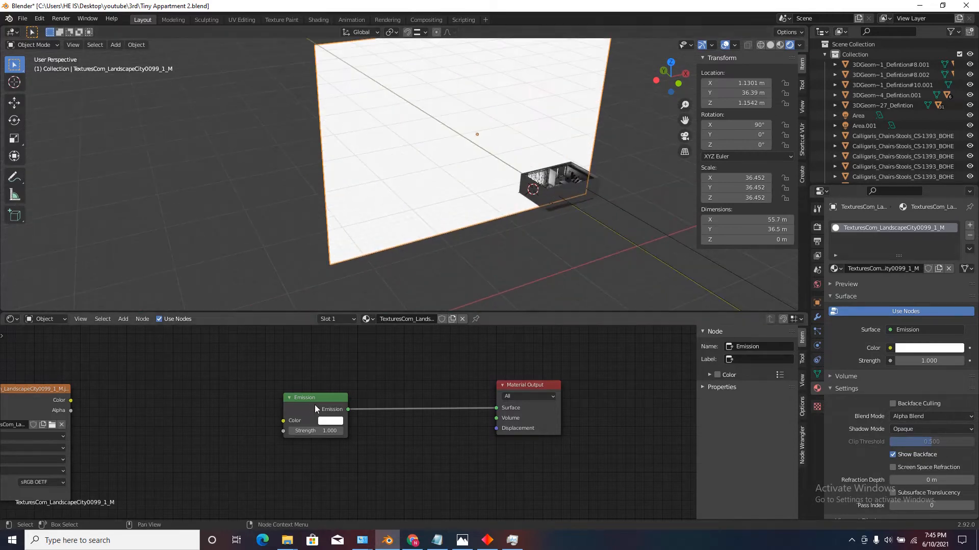
pyautogui.scroll(1, 314, 405)
pyautogui.click(337, 426)
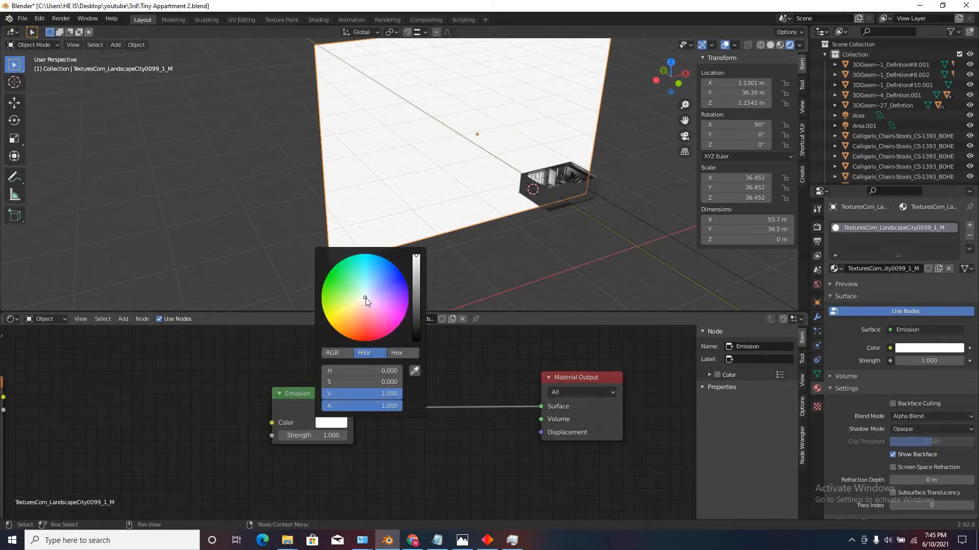
pyautogui.moveTo(366, 298)
pyautogui.mouseDown()
pyautogui.moveTo(374, 308)
pyautogui.moveTo(365, 298)
pyautogui.mouseUp()
pyautogui.scroll(-3, 413, 399)
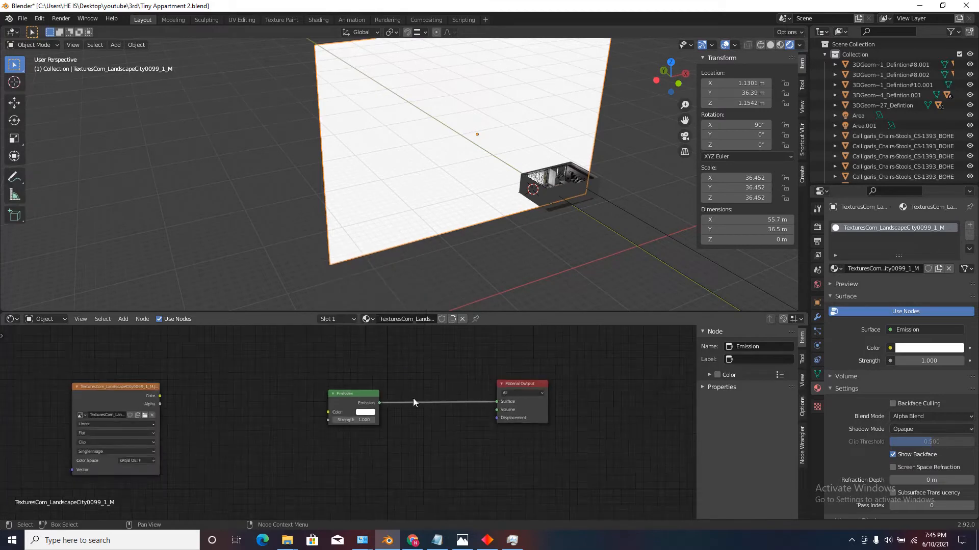
pyautogui.scroll(-4, 395, 402)
# Connect the landscape Image Texture node's Color output to the Emission node's Color input.
pyautogui.scroll(3, 311, 418)
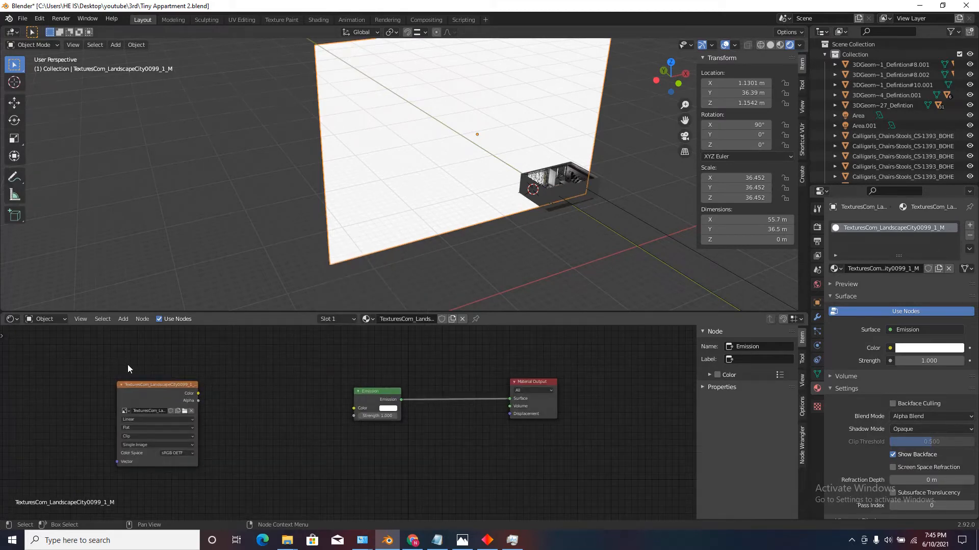
pyautogui.moveTo(171, 341); pyautogui.dragTo(97, 443)
pyautogui.scroll(2, 213, 404)
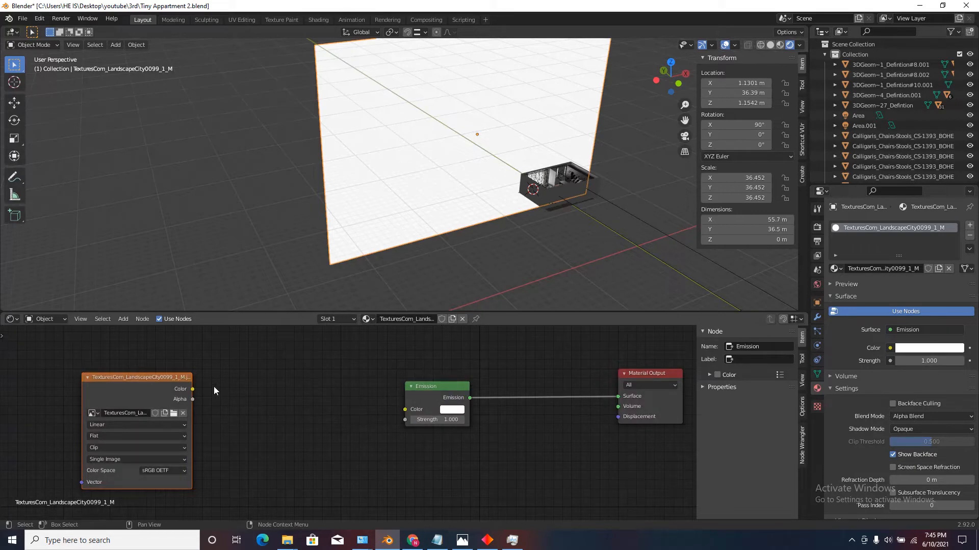
pyautogui.moveTo(193, 388); pyautogui.dragTo(404, 410)
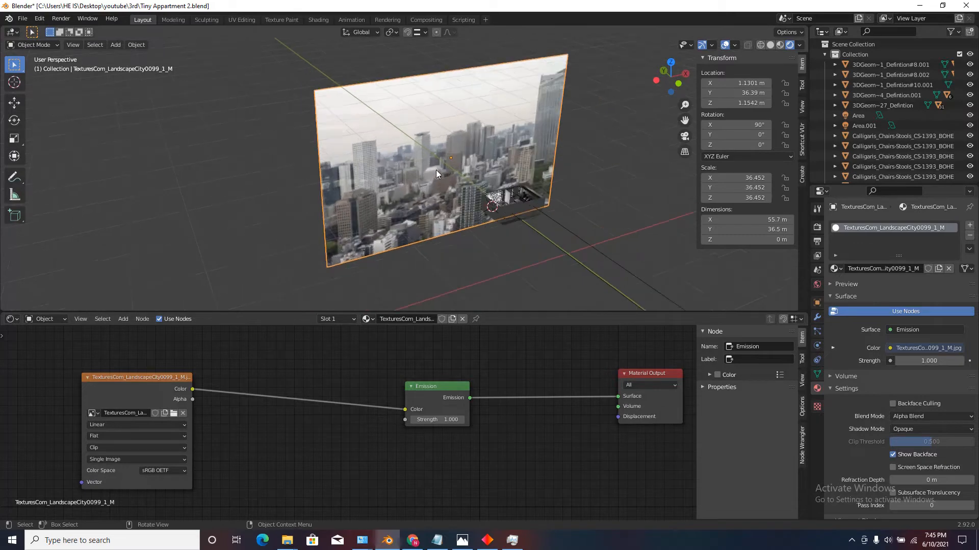
pyautogui.scroll(5, 435, 170)
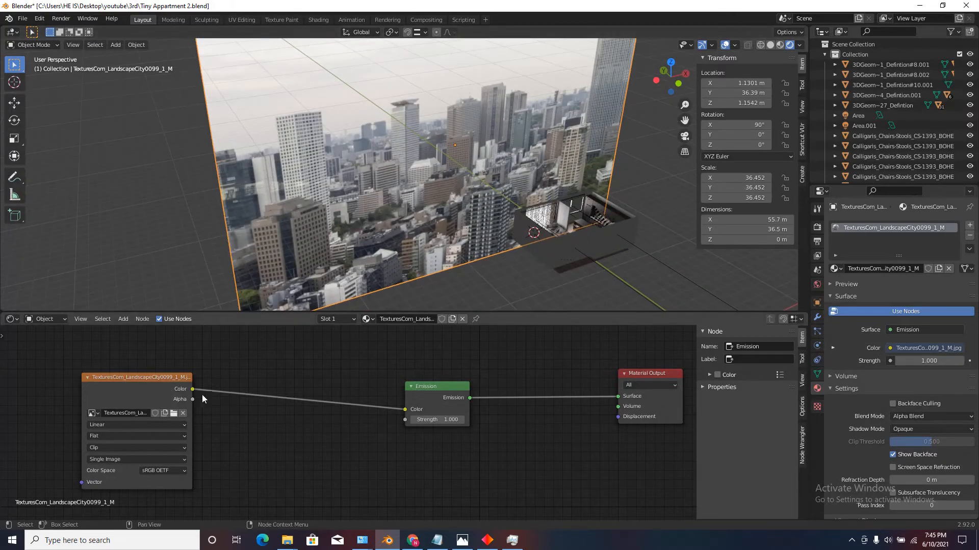
# Enable Bloom in the scene's Eevee render settings.
pyautogui.scroll(-1, 202, 399)
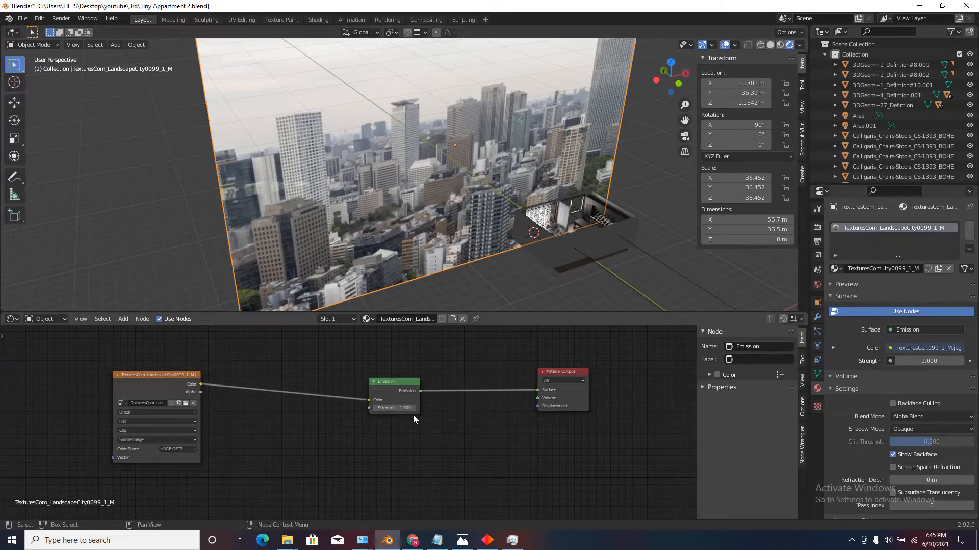
pyautogui.scroll(1, 413, 415)
pyautogui.moveTo(390, 408)
pyautogui.mouseDown()
pyautogui.moveTo(465, 406)
pyautogui.moveTo(390, 407)
pyautogui.mouseUp()
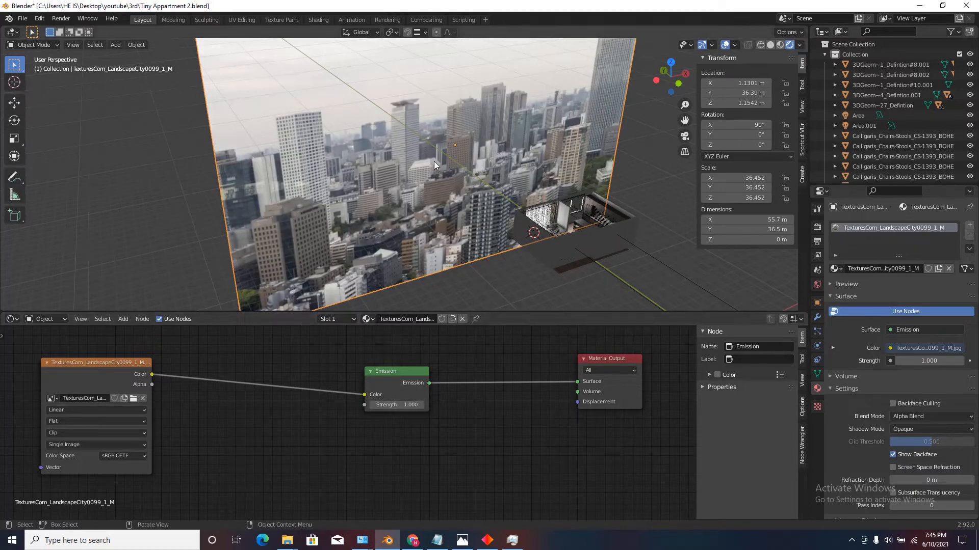
pyautogui.click(817, 227)
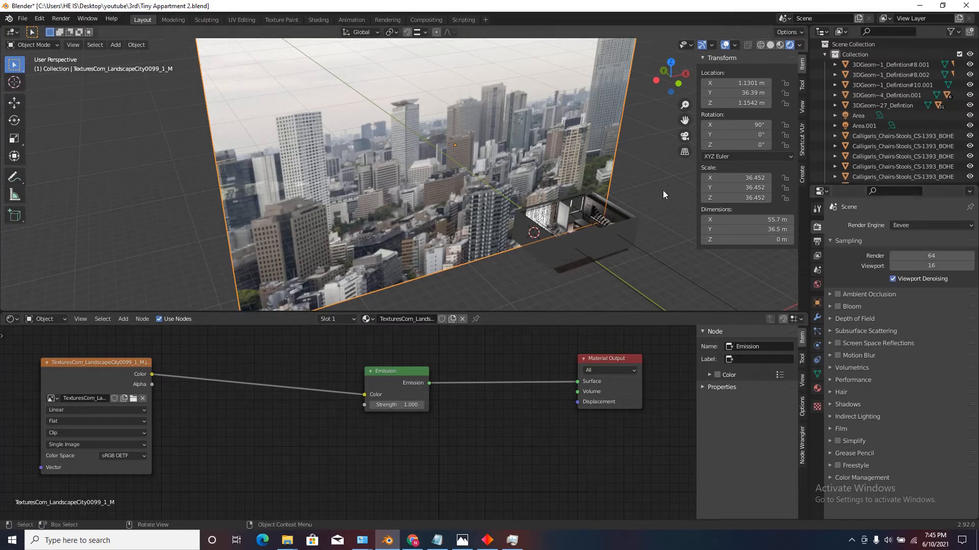
pyautogui.click(837, 306)
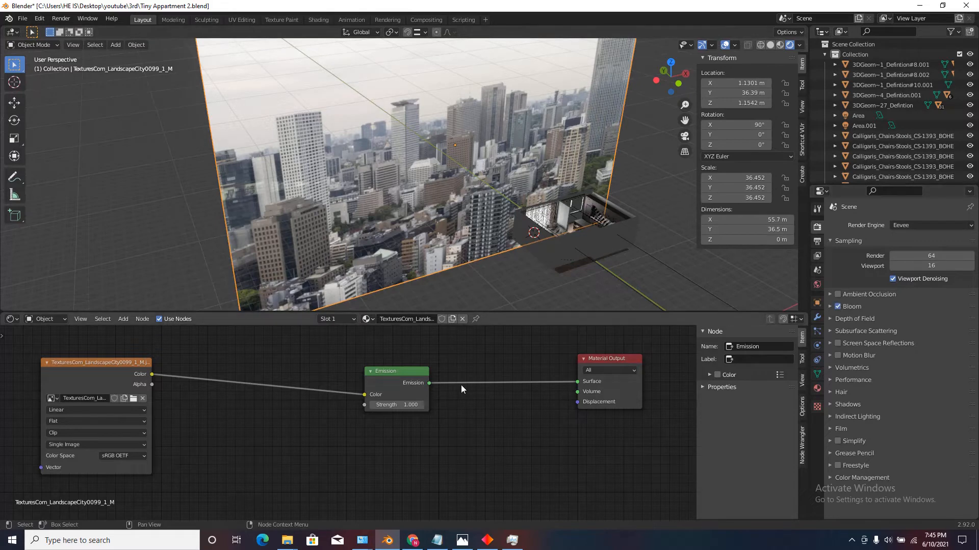
pyautogui.scroll(2, 413, 390)
pyautogui.moveTo(410, 413)
pyautogui.mouseDown()
pyautogui.moveTo(427, 417)
pyautogui.moveTo(411, 413)
pyautogui.mouseUp()
pyautogui.scroll(-1, 366, 185)
pyautogui.scroll(2, 365, 185)
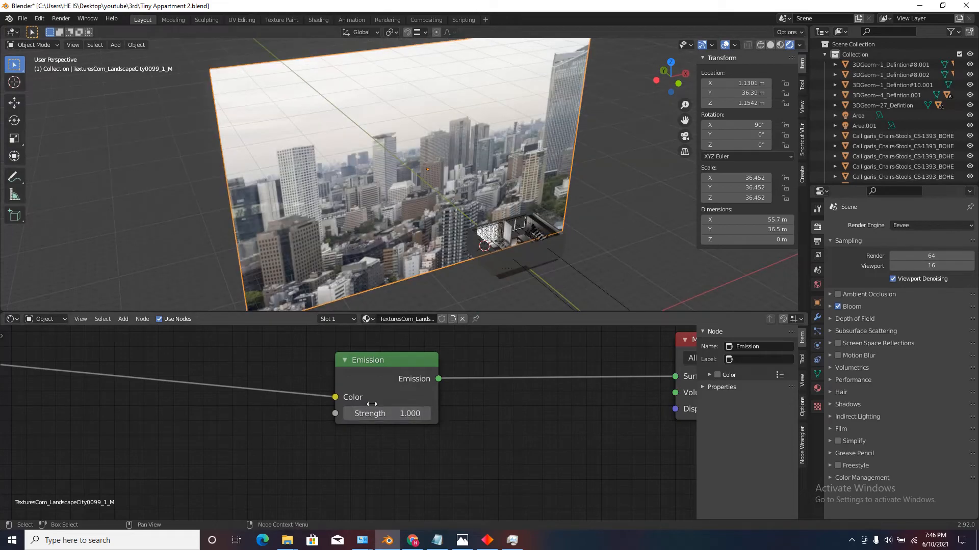
# Examine the apartment's curtains and window glass against the glowing city backdrop in rendered shading.
pyautogui.scroll(-4, 382, 207)
pyautogui.moveTo(382, 206); pyautogui.dragTo(374, 202, button='middle')
pyautogui.scroll(5, 471, 258)
pyautogui.scroll(8, 471, 257)
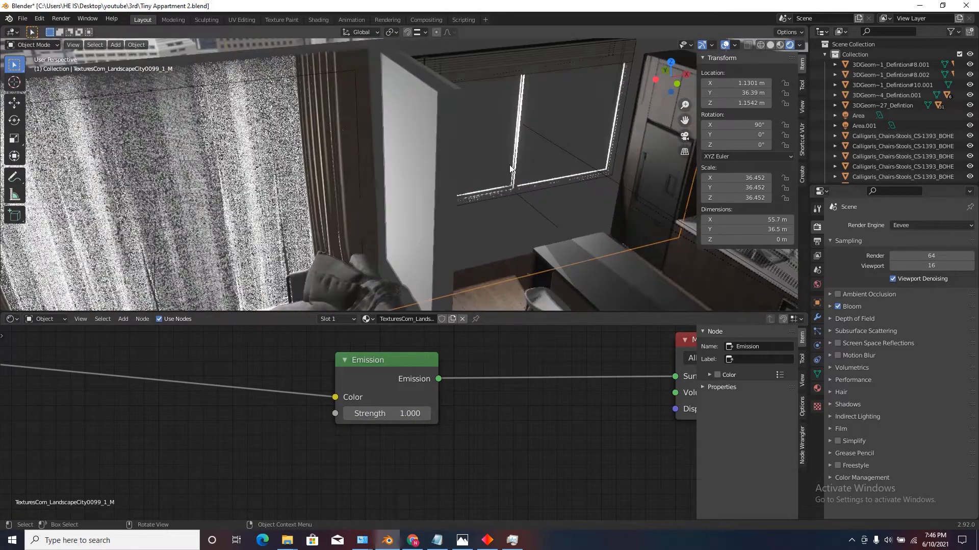
pyautogui.scroll(-4, 501, 203)
pyautogui.moveTo(501, 203); pyautogui.dragTo(498, 194, button='middle')
pyautogui.scroll(3, 522, 81)
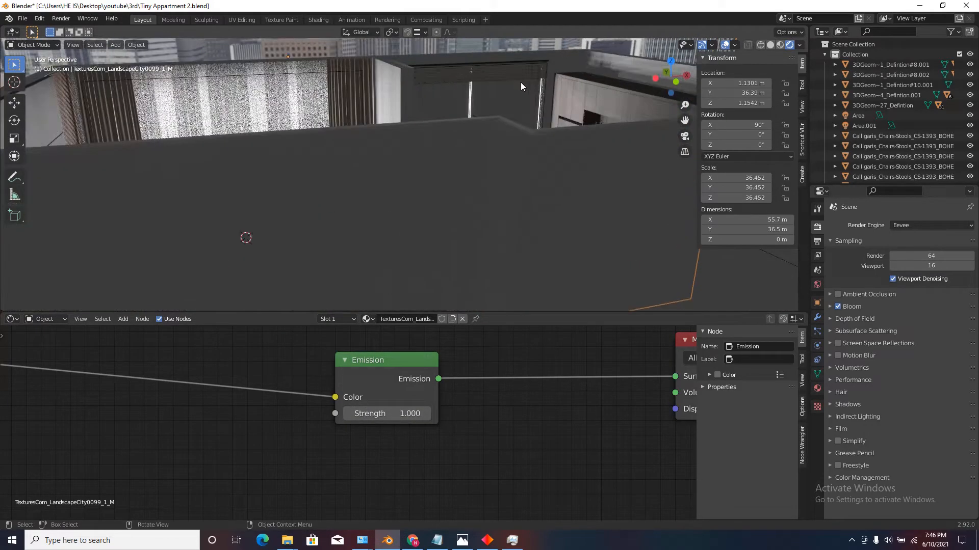
pyautogui.scroll(-2, 498, 143)
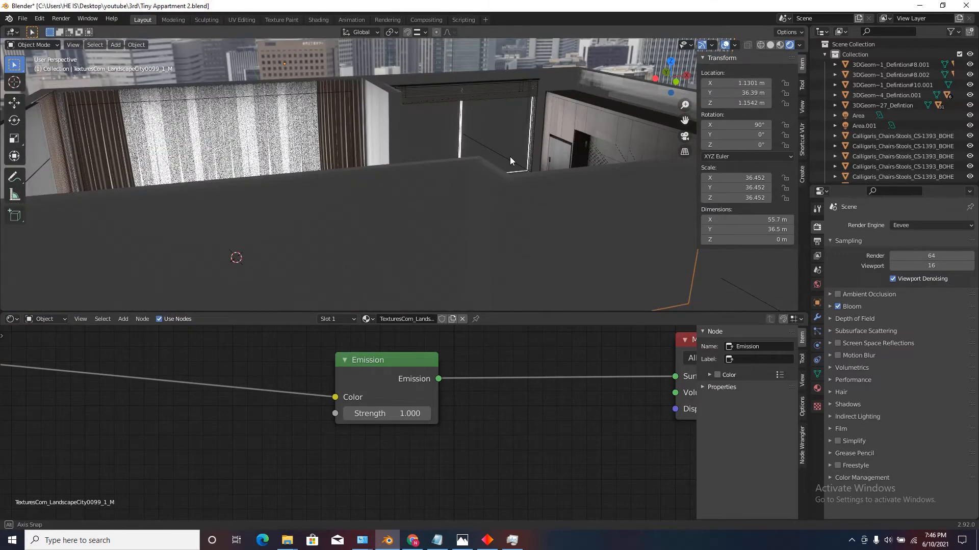
# Select the kitchen window pane and delete every shader node from its Glass_material.
pyautogui.scroll(-3, 510, 157)
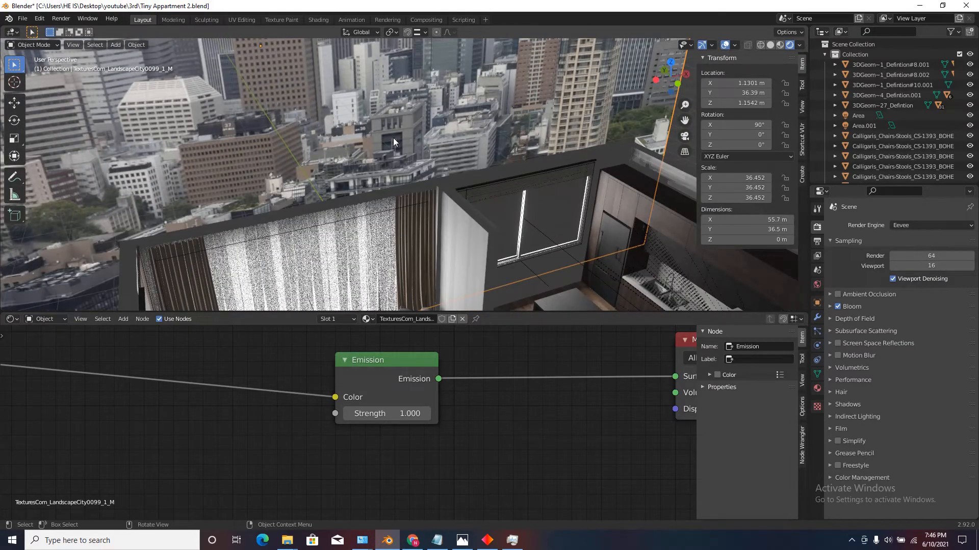
pyautogui.click(555, 218)
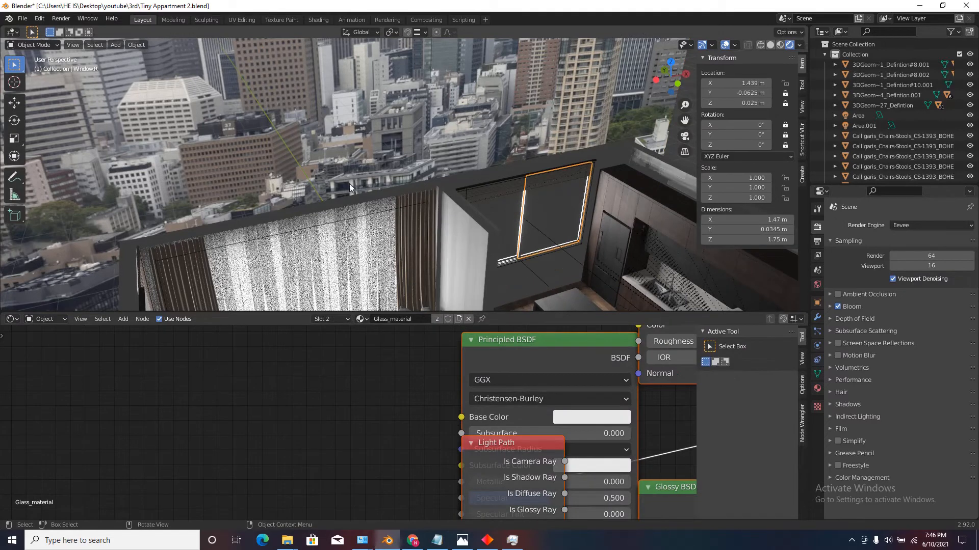
pyautogui.click(817, 389)
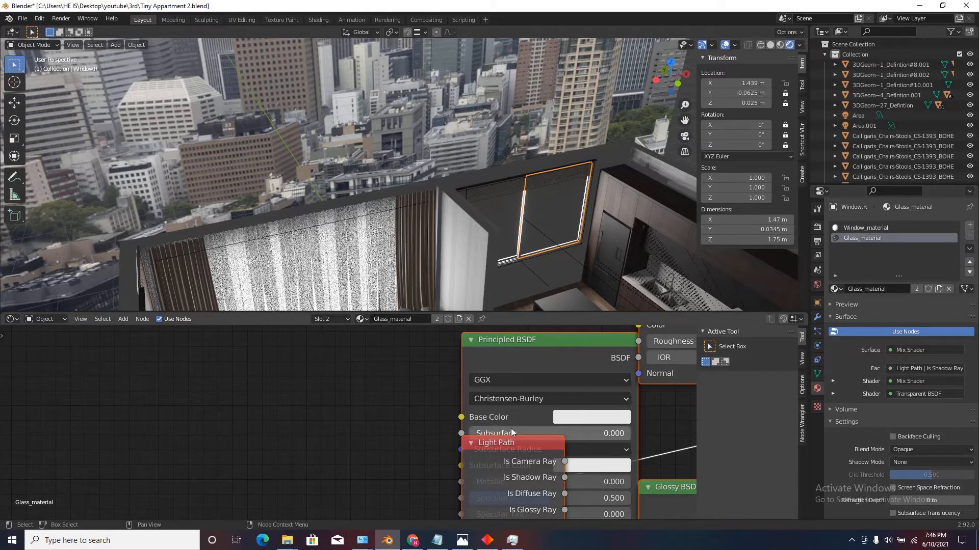
pyautogui.scroll(-6, 515, 436)
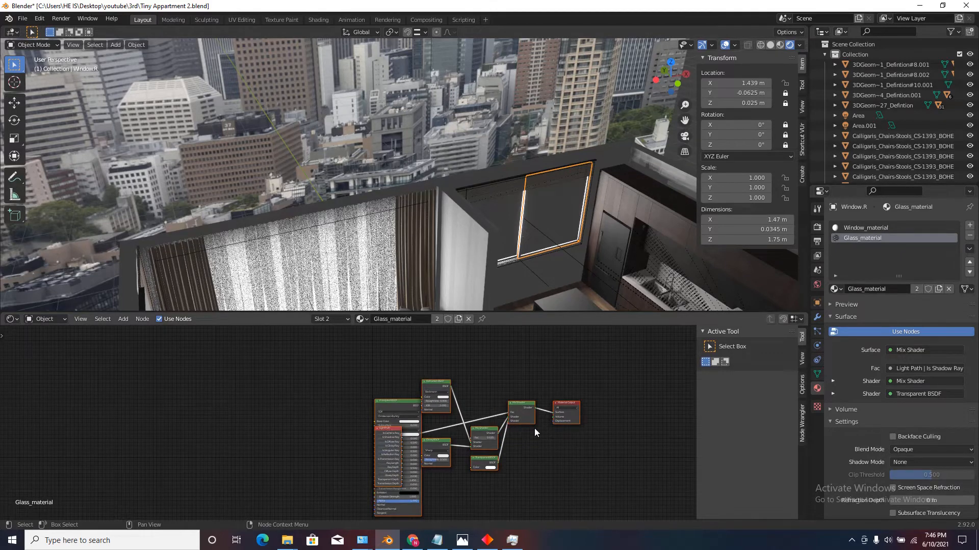
pyautogui.scroll(4, 533, 470)
pyautogui.scroll(-4, 400, 442)
pyautogui.moveTo(589, 377); pyautogui.dragTo(623, 334)
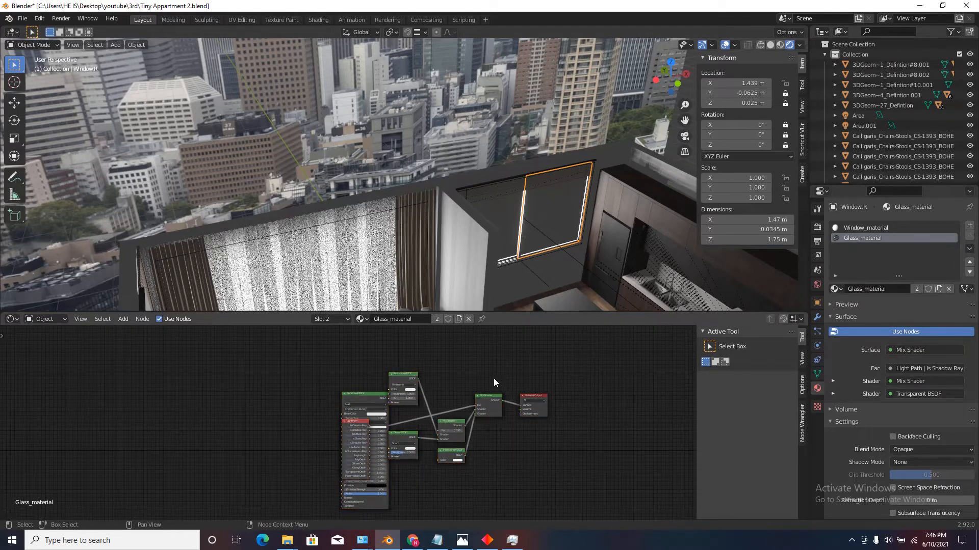
pyautogui.moveTo(524, 356); pyautogui.dragTo(279, 490)
pyautogui.press('x')
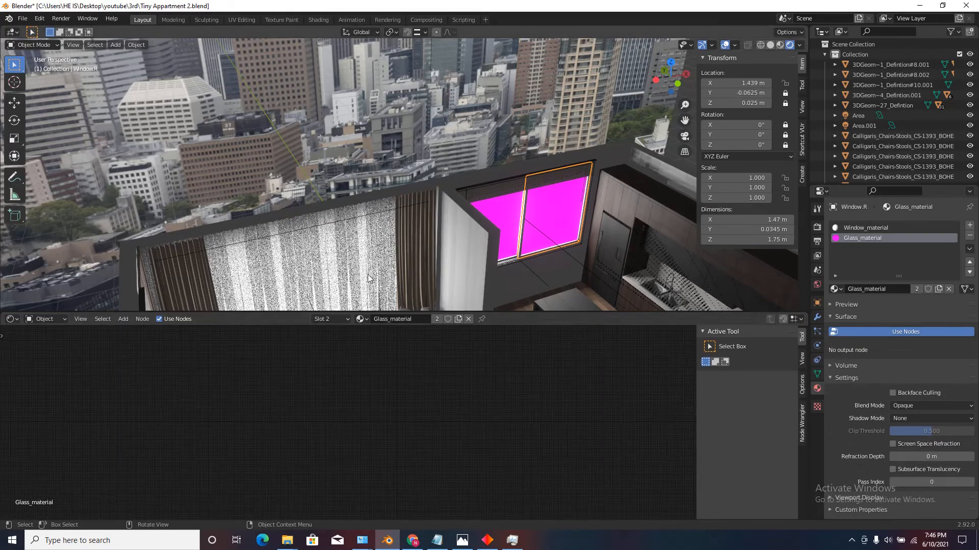
# Copy the sheer curtain's Material.003 node setup and paste it into the window's Glass_material.
pyautogui.click(346, 260)
pyautogui.scroll(2, 359, 386)
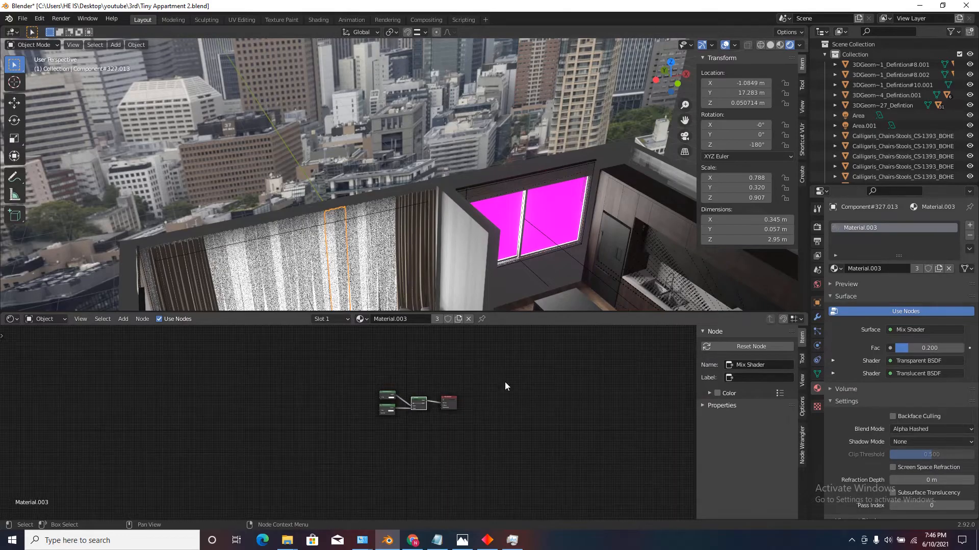
pyautogui.scroll(6, 351, 275)
pyautogui.scroll(-4, 351, 275)
pyautogui.moveTo(351, 275); pyautogui.dragTo(350, 279, button='middle')
pyautogui.scroll(-4, 351, 279)
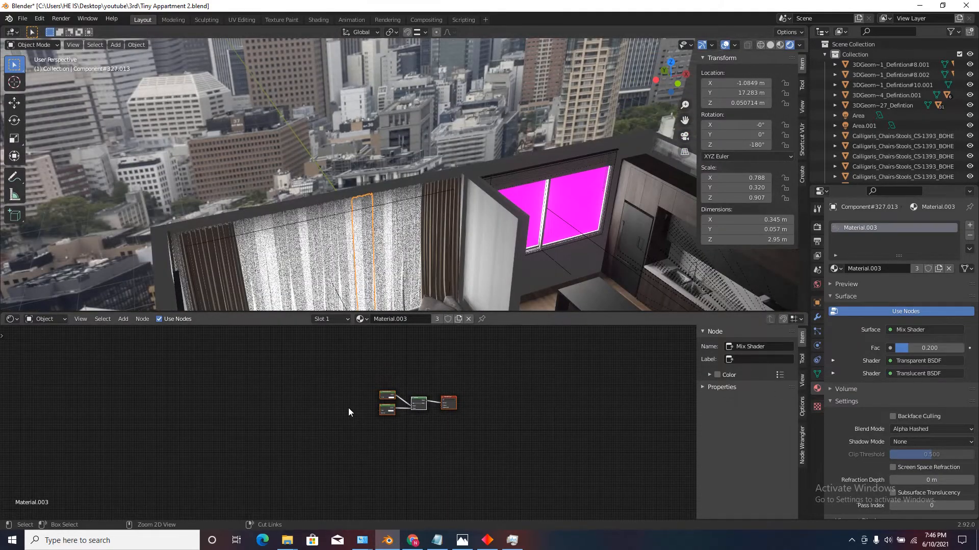
pyautogui.click(573, 204)
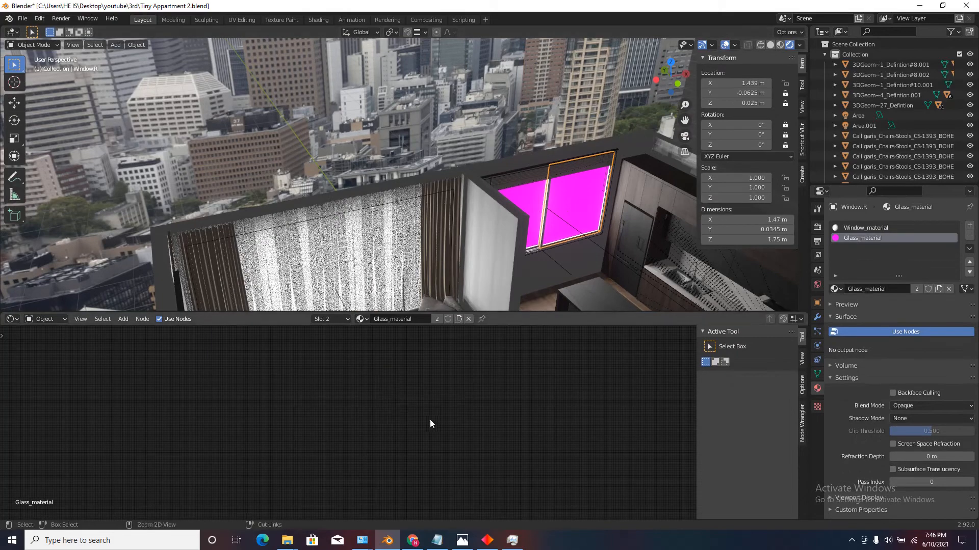
pyautogui.hotkey('ctrl', 'v')
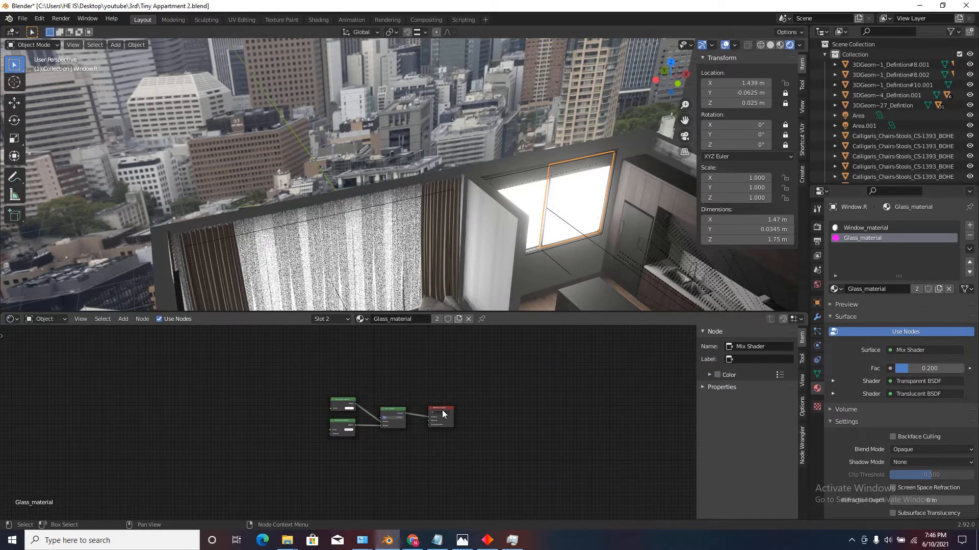
pyautogui.click(442, 412)
pyautogui.scroll(8, 568, 206)
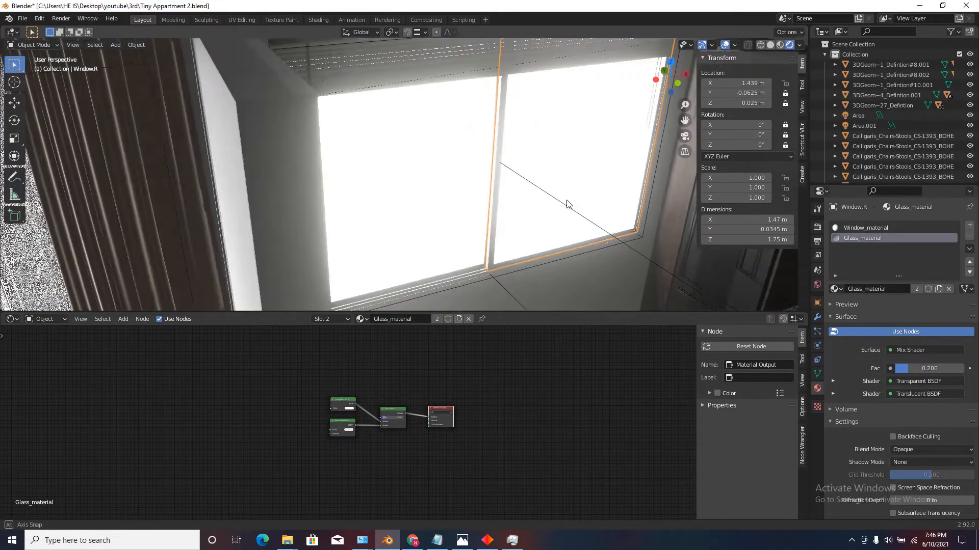
pyautogui.scroll(6, 403, 398)
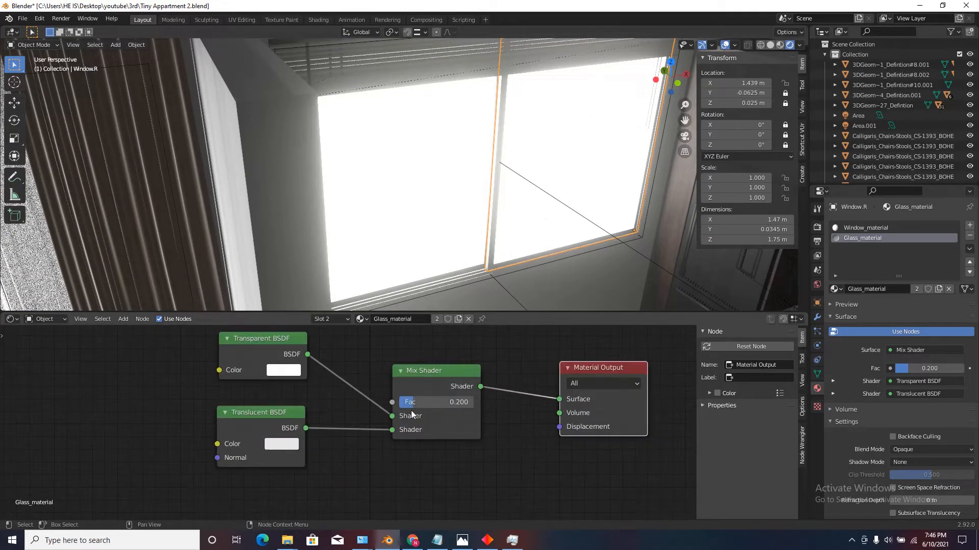
pyautogui.scroll(2, 411, 411)
pyautogui.moveTo(428, 400); pyautogui.dragTo(501, 390)
pyautogui.hotkey('ctrl', 'z')
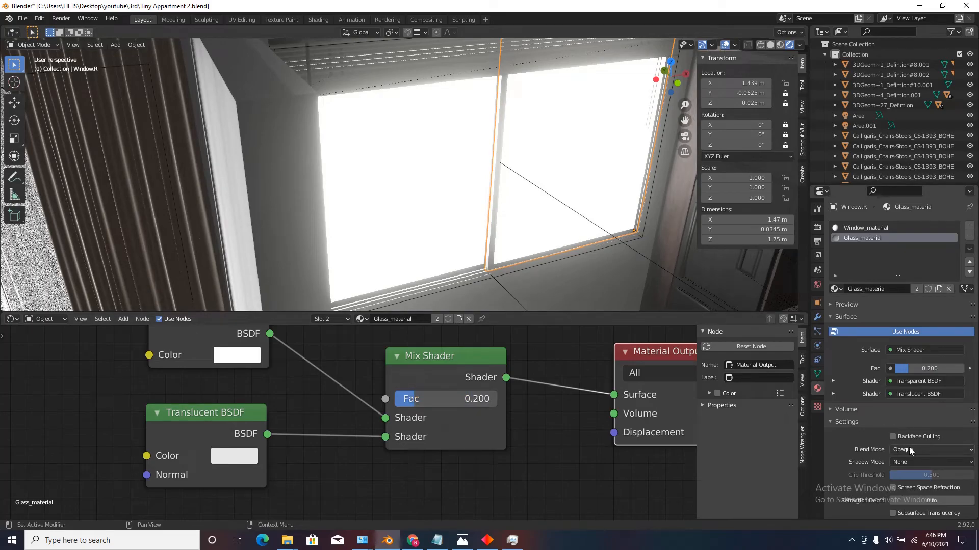
# Set the Glass_material's blend mode to Alpha Hashed.
pyautogui.click(909, 450)
pyautogui.click(910, 483)
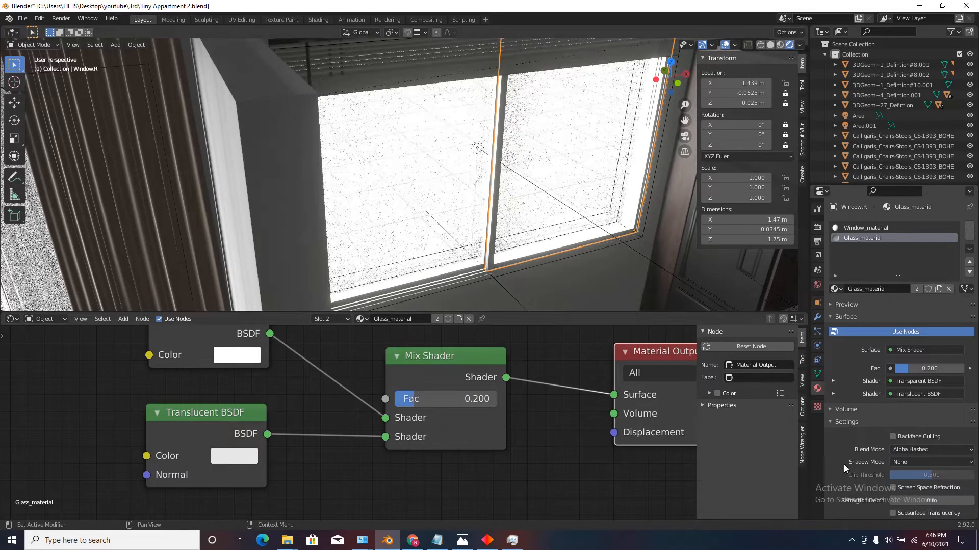
pyautogui.scroll(-4, 533, 274)
pyautogui.moveTo(532, 273); pyautogui.dragTo(523, 267, button='middle')
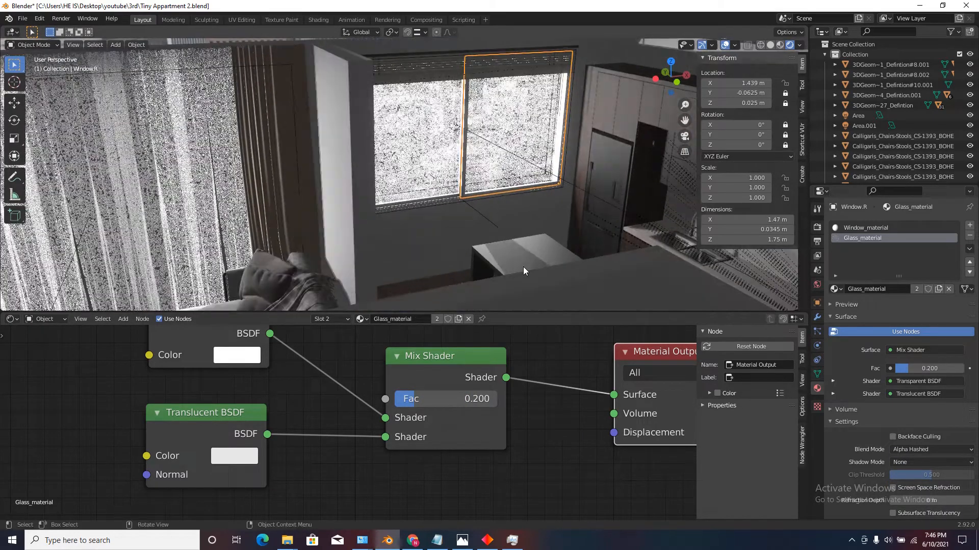
# Lower the Glass_material's Mix Shader factor to 0.075 and check the city view through the window.
pyautogui.scroll(4, 522, 174)
pyautogui.hotkey('shift', '`')
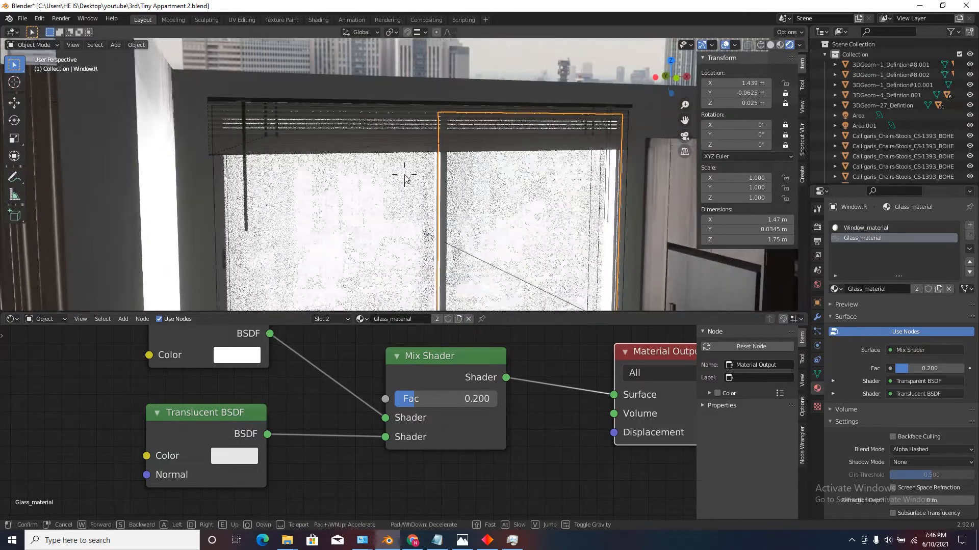
pyautogui.click(405, 176)
pyautogui.scroll(2, 412, 390)
pyautogui.moveTo(428, 402); pyautogui.dragTo(392, 405)
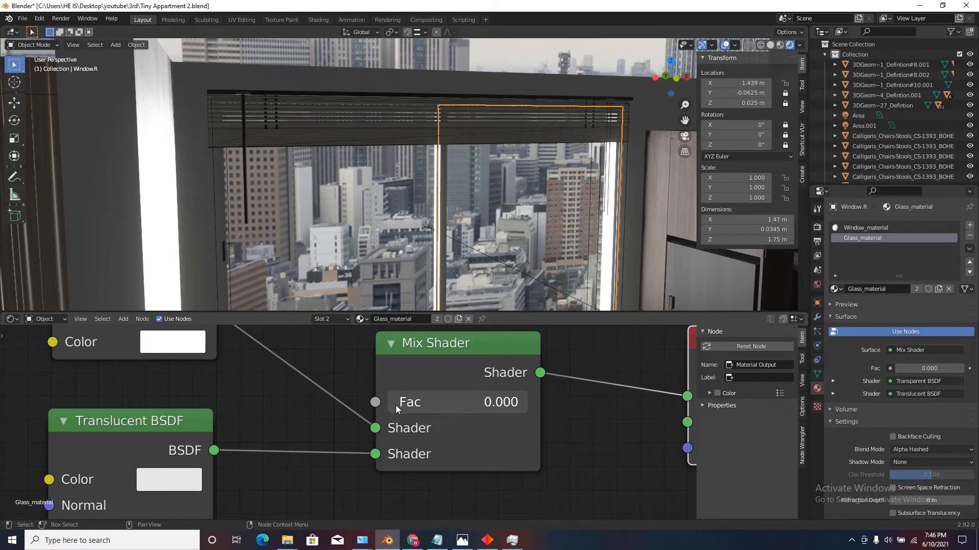
pyautogui.moveTo(395, 406); pyautogui.dragTo(411, 407)
pyautogui.scroll(-2, 472, 338)
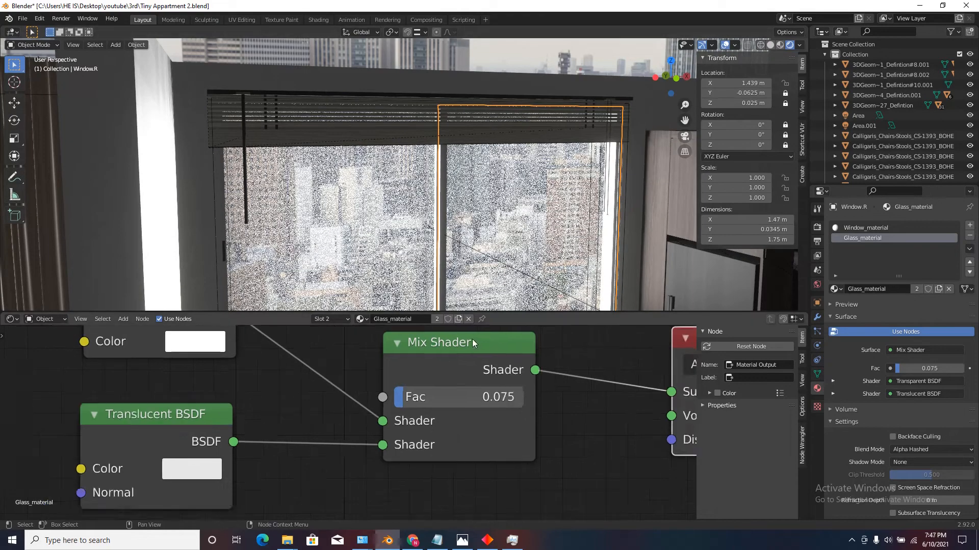
pyautogui.scroll(-5, 488, 182)
pyautogui.moveTo(488, 183); pyautogui.dragTo(471, 132, button='middle')
pyautogui.scroll(-4, 481, 208)
pyautogui.scroll(6, 482, 208)
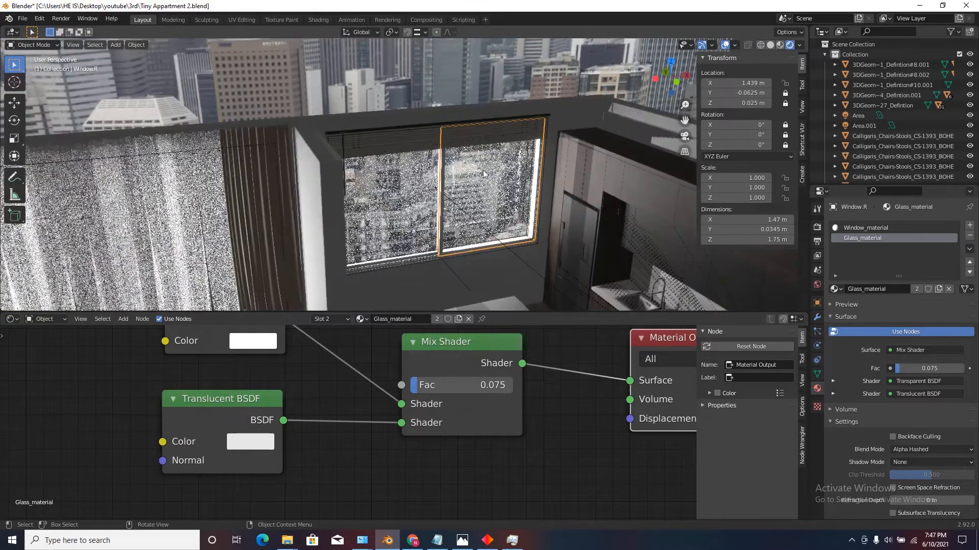
# Add a Glass BSDF node to the Glass_material and place it below the Mix Shader.
pyautogui.scroll(-3, 367, 457)
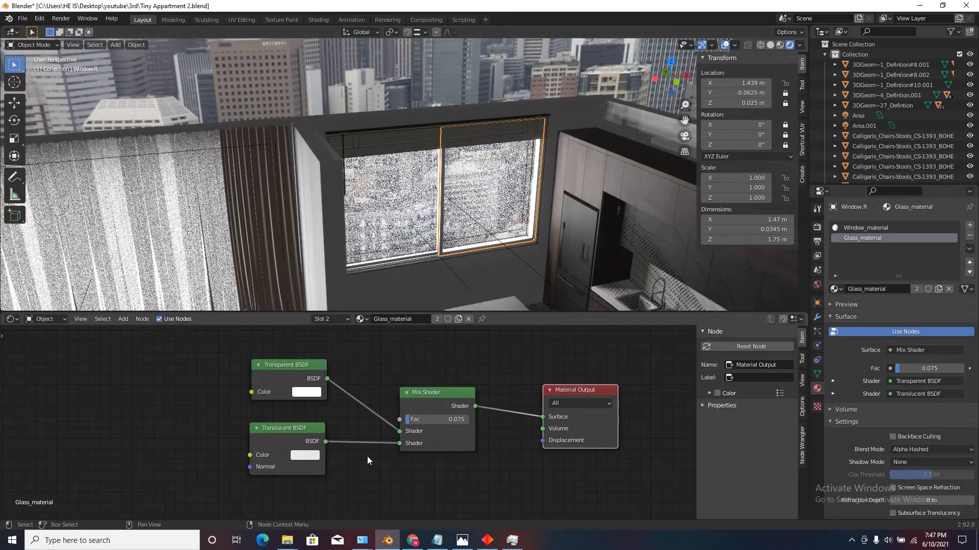
pyautogui.hotkey('shift', 'a')
pyautogui.click(131, 335)
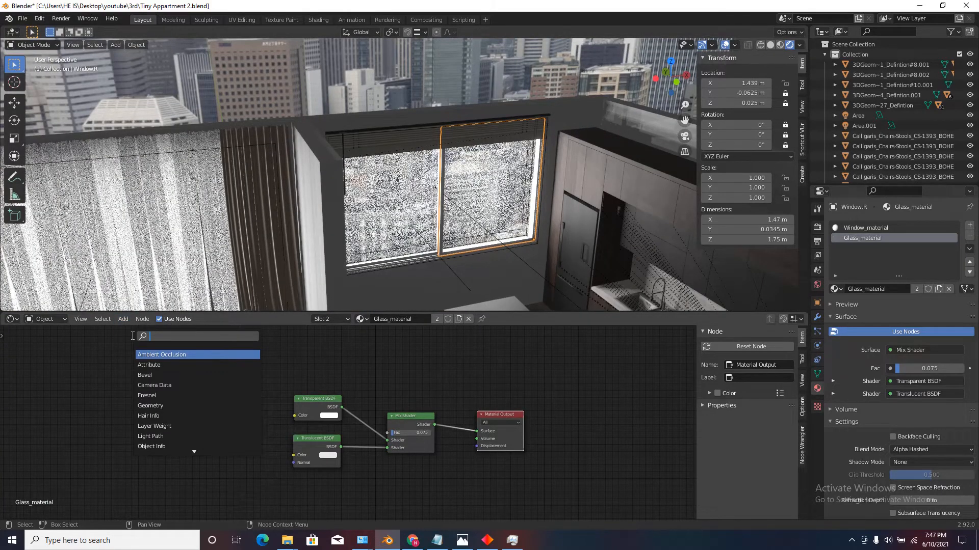
pyautogui.write('glas')
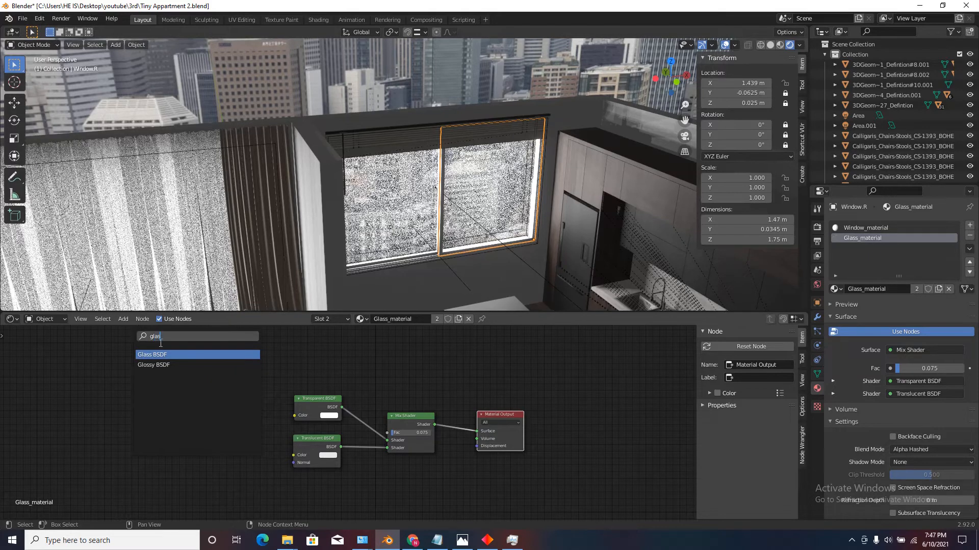
pyautogui.press('Return')
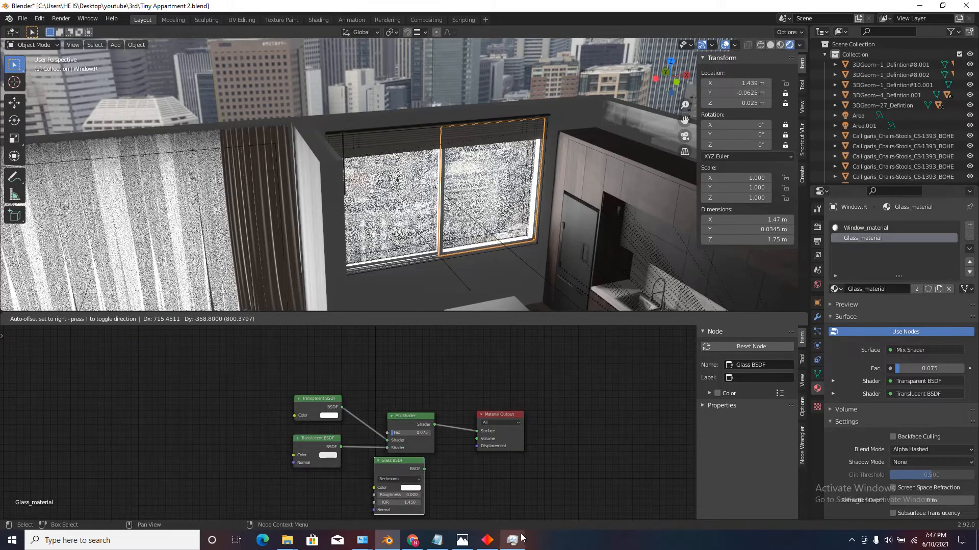
pyautogui.click(497, 506)
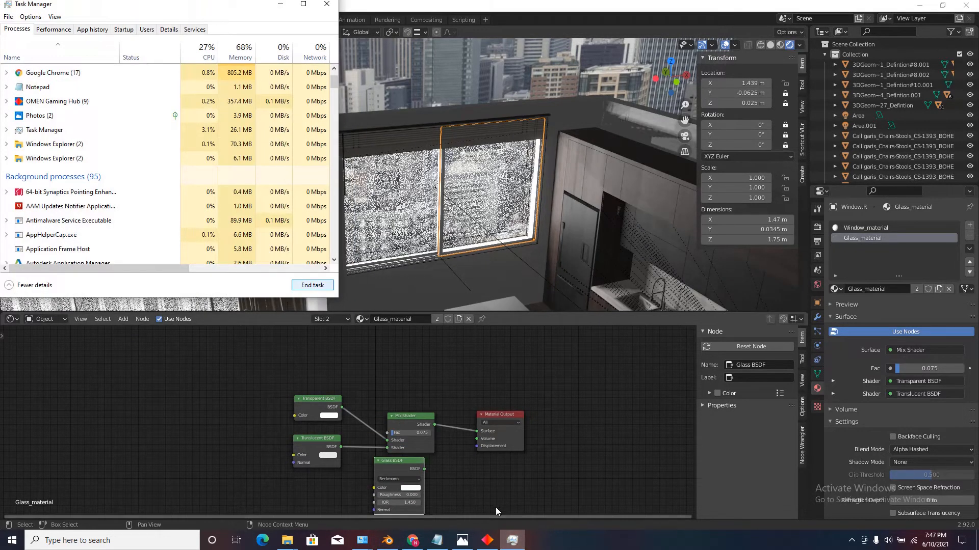
pyautogui.click(280, 6)
# Insert a duplicate Mix Shader between the first one and the Material Output, and connect the Glass BSDF to its second shader input.
pyautogui.scroll(-3, 452, 367)
pyautogui.click(458, 395)
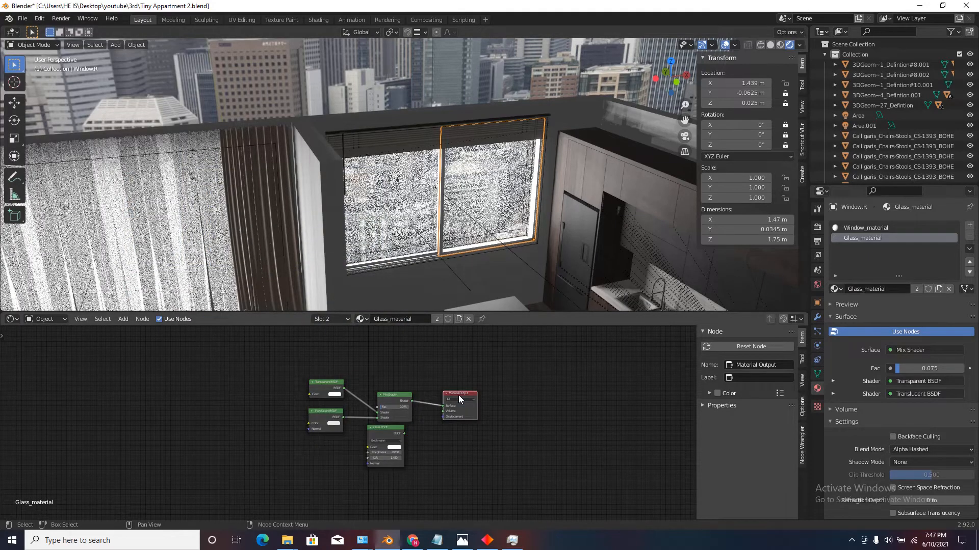
pyautogui.moveTo(457, 395); pyautogui.dragTo(559, 396)
pyautogui.scroll(1, 447, 408)
pyautogui.click(383, 391)
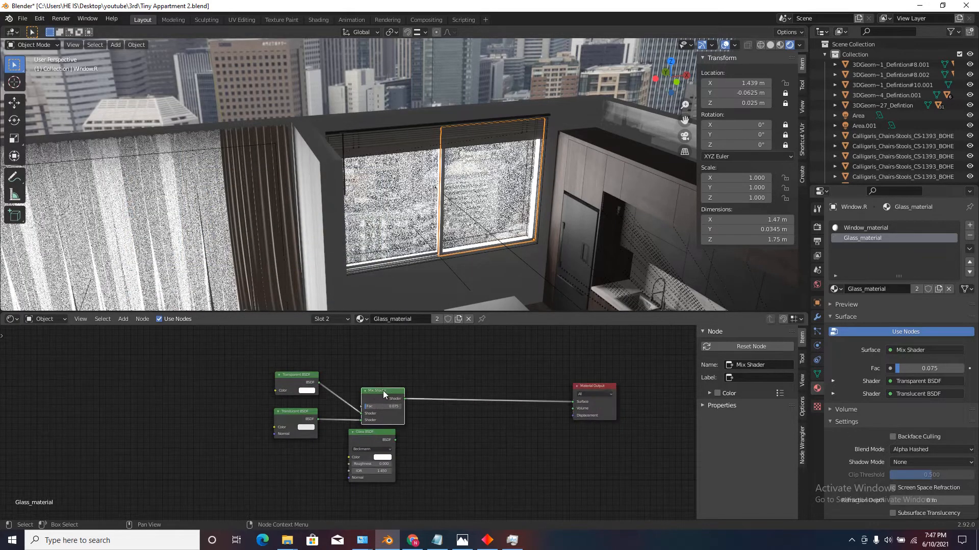
pyautogui.hotkey('shift', 'd')
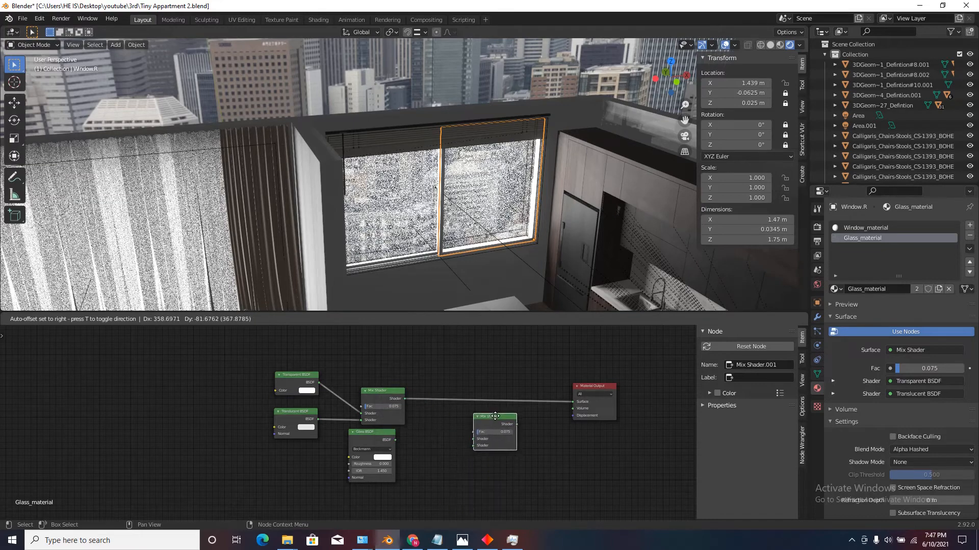
pyautogui.click(488, 382)
pyautogui.scroll(2, 511, 410)
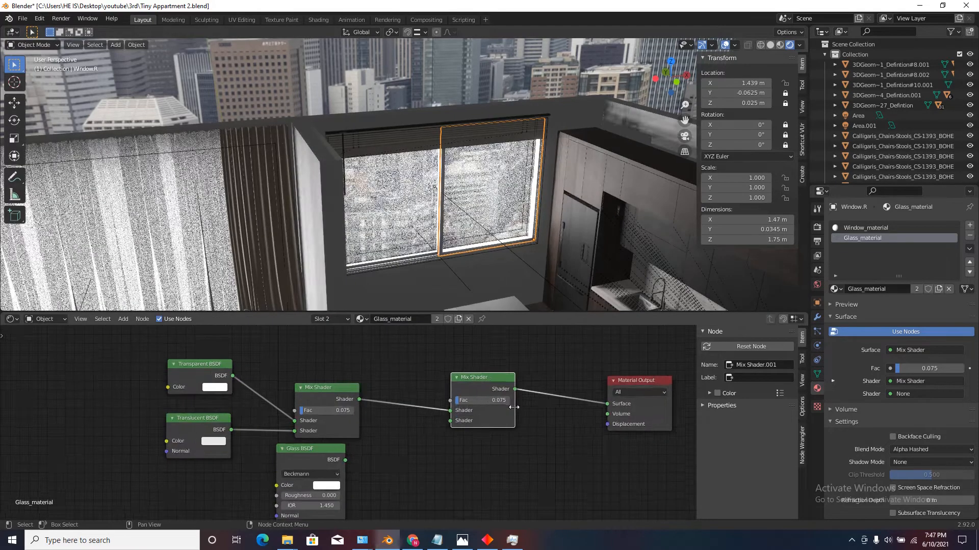
pyautogui.moveTo(346, 460); pyautogui.dragTo(451, 421)
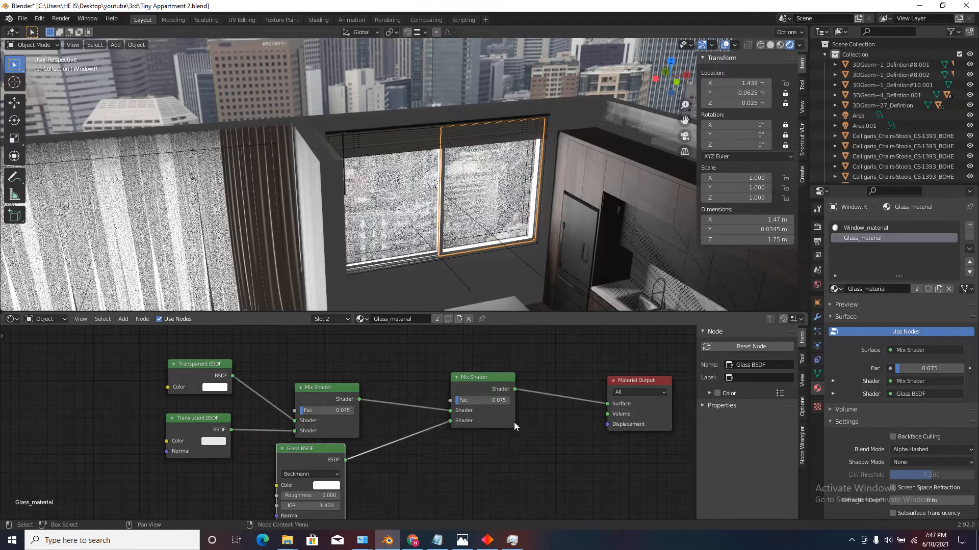
# Raise the factor of the Mix Shader feeding the Material Output to 0.342.
pyautogui.scroll(5, 484, 286)
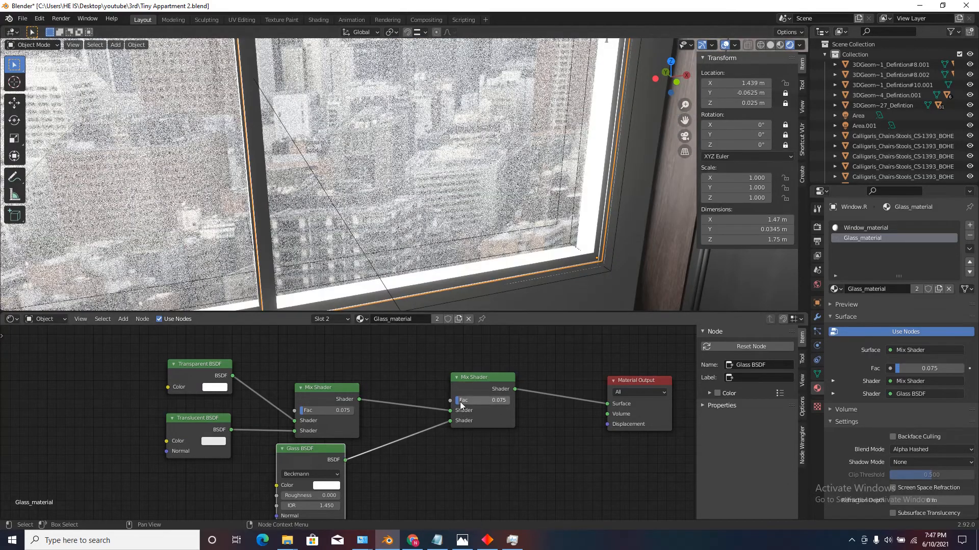
pyautogui.moveTo(460, 405); pyautogui.dragTo(479, 384)
pyautogui.scroll(3, 291, 400)
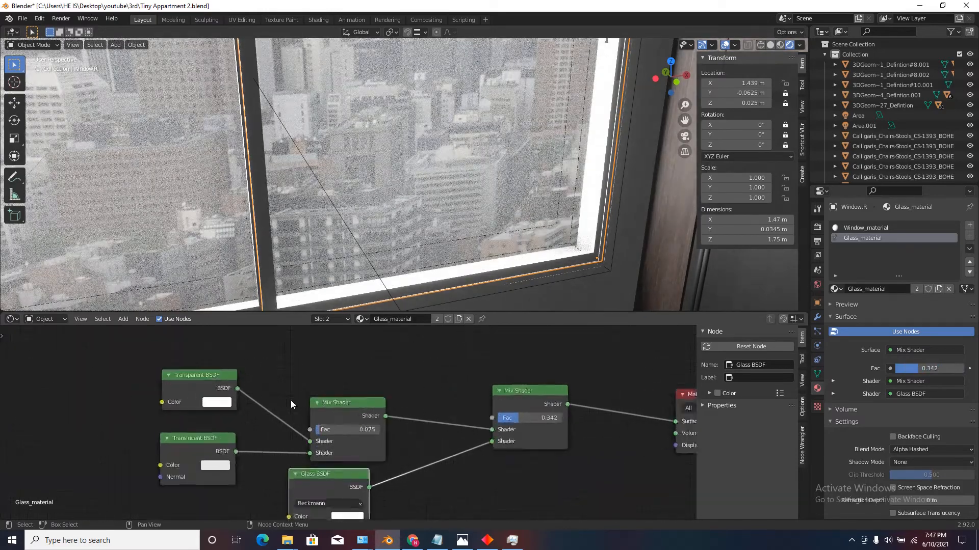
# Swap the Transparent and Translucent BSDF inputs on the first Mix Shader and set its factor to 0.942.
pyautogui.moveTo(339, 433)
pyautogui.mouseDown()
pyautogui.moveTo(387, 429)
pyautogui.moveTo(340, 433)
pyautogui.mouseUp()
pyautogui.moveTo(318, 468); pyautogui.dragTo(416, 437)
pyautogui.scroll(-6, 406, 184)
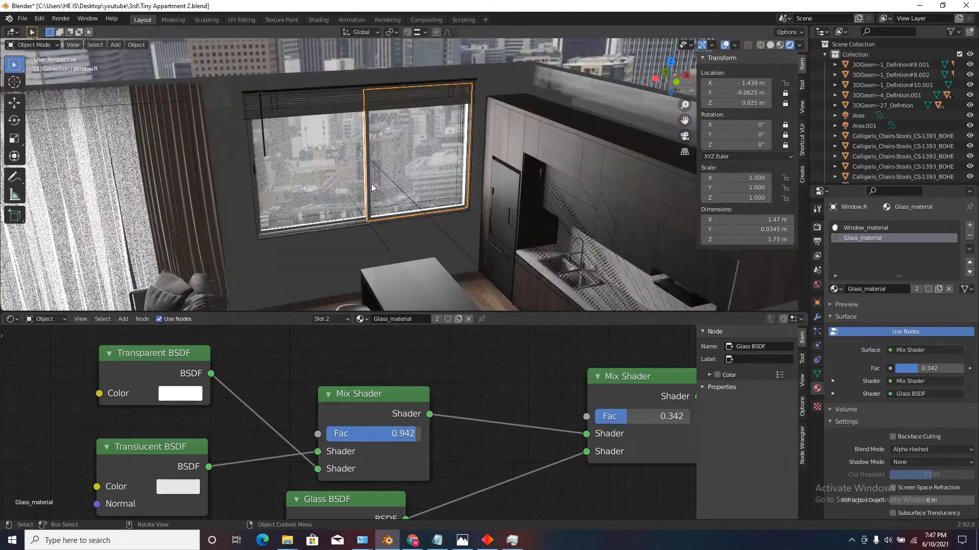
# Set the factor of the second Mix Shader, which blends in the Glass BSDF, to 0.025.
pyautogui.scroll(3, 371, 185)
pyautogui.scroll(1, 628, 424)
pyautogui.moveTo(628, 423); pyautogui.dragTo(573, 408)
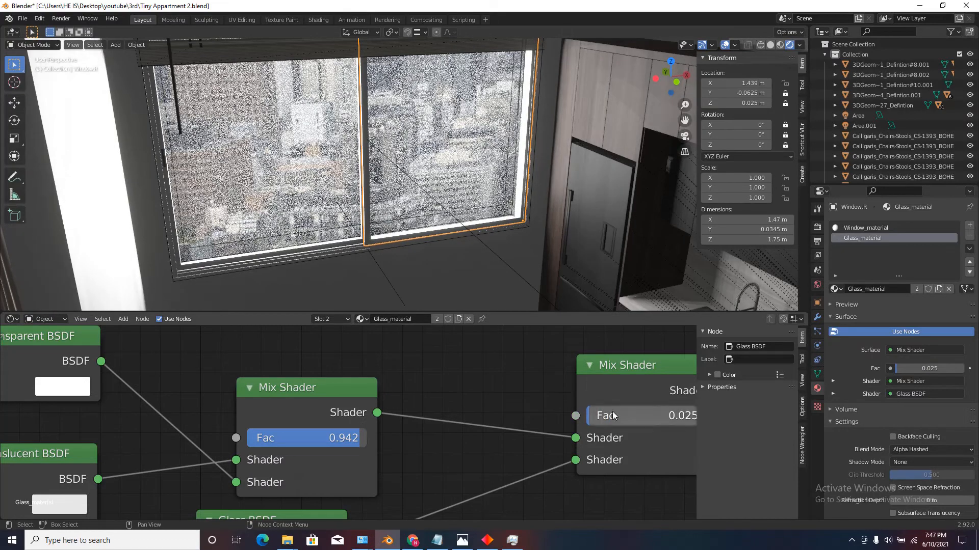
# Change the Glass_material's blend mode to Alpha Blend and check the windows from farther out.
pyautogui.click(938, 449)
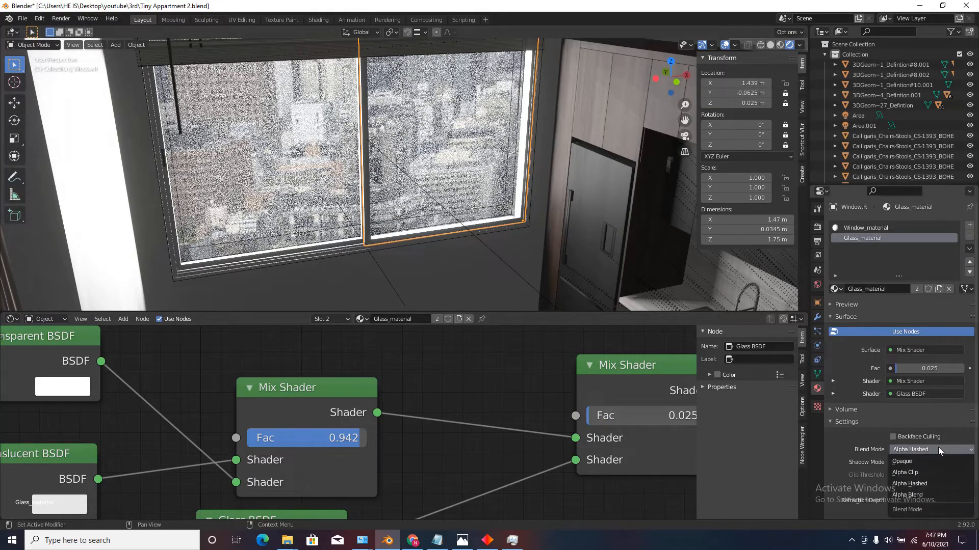
pyautogui.click(913, 494)
pyautogui.scroll(-5, 429, 204)
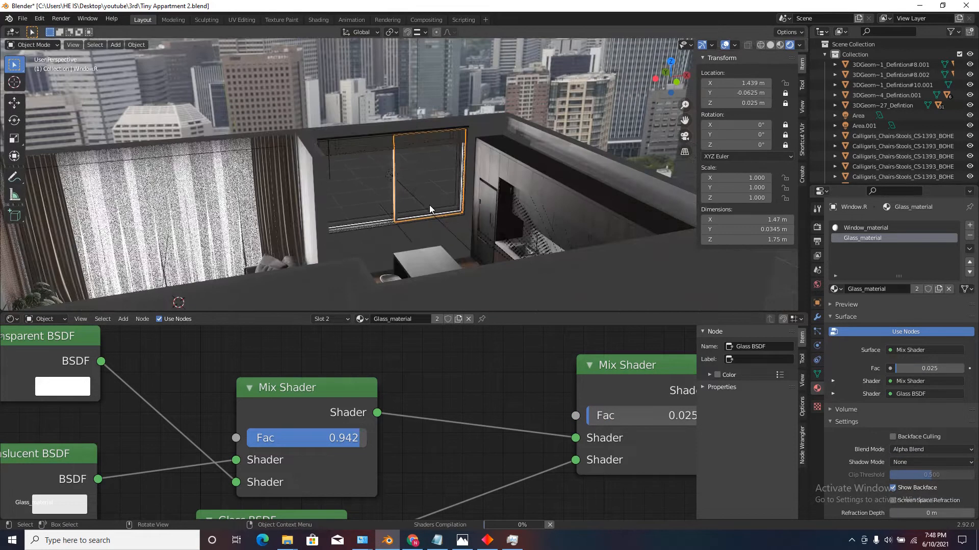
# Inspect the kitchen window up close and set the Glass_material's blend mode to Alpha Hashed.
pyautogui.scroll(5, 438, 188)
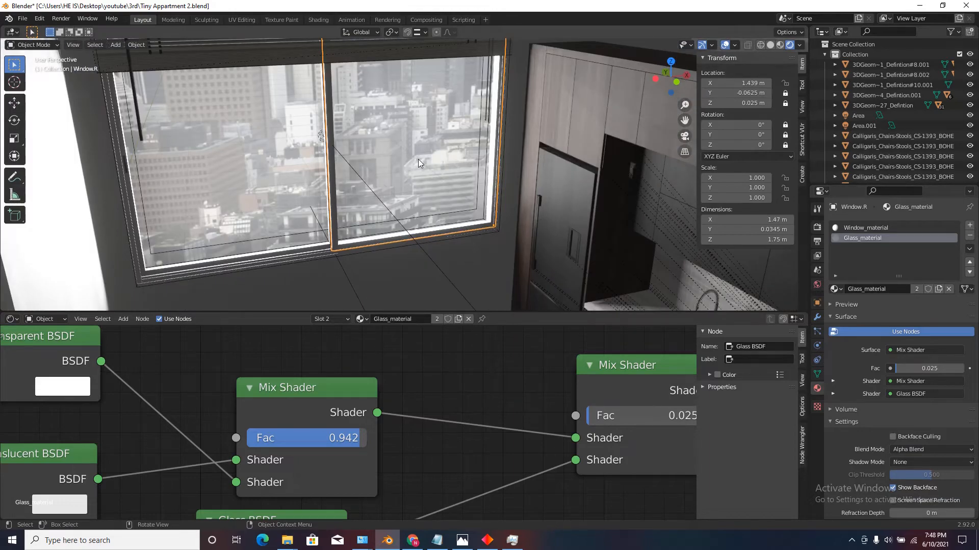
pyautogui.scroll(-4, 428, 163)
pyautogui.keyDown('shift'); pyautogui.moveTo(436, 167); pyautogui.dragTo(453, 215, button='middle'); pyautogui.keyUp('shift')
pyautogui.scroll(4, 454, 216)
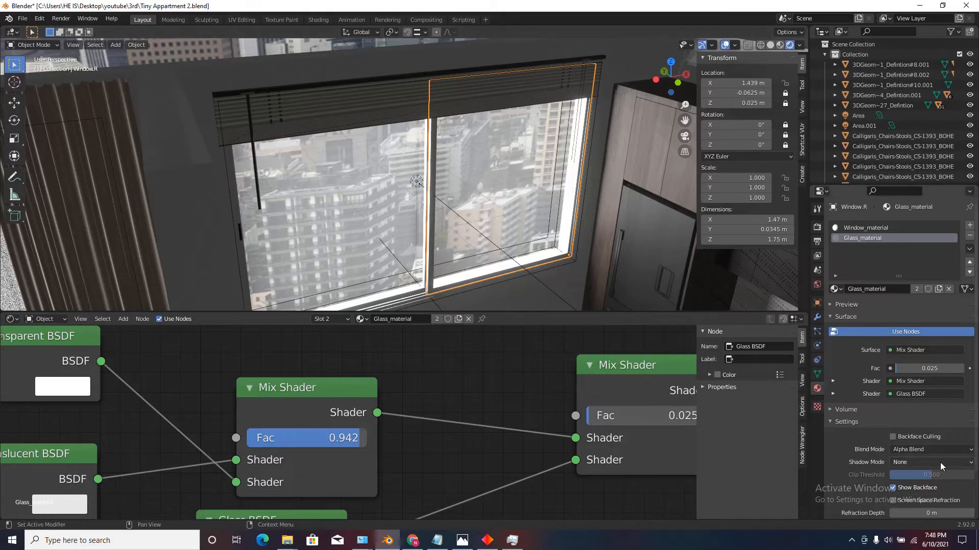
pyautogui.click(925, 450)
pyautogui.click(915, 484)
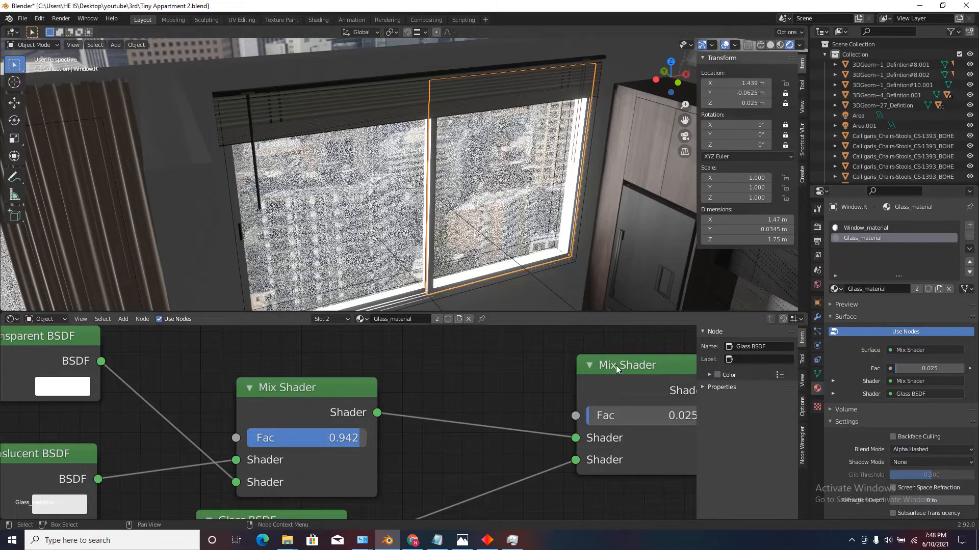
# Set the second Mix Shader's factor to 0.058 and the first Mix Shader's factor to 0.900.
pyautogui.scroll(1, 592, 417)
pyautogui.moveTo(597, 420); pyautogui.dragTo(609, 421)
pyautogui.moveTo(308, 447); pyautogui.dragTo(288, 434)
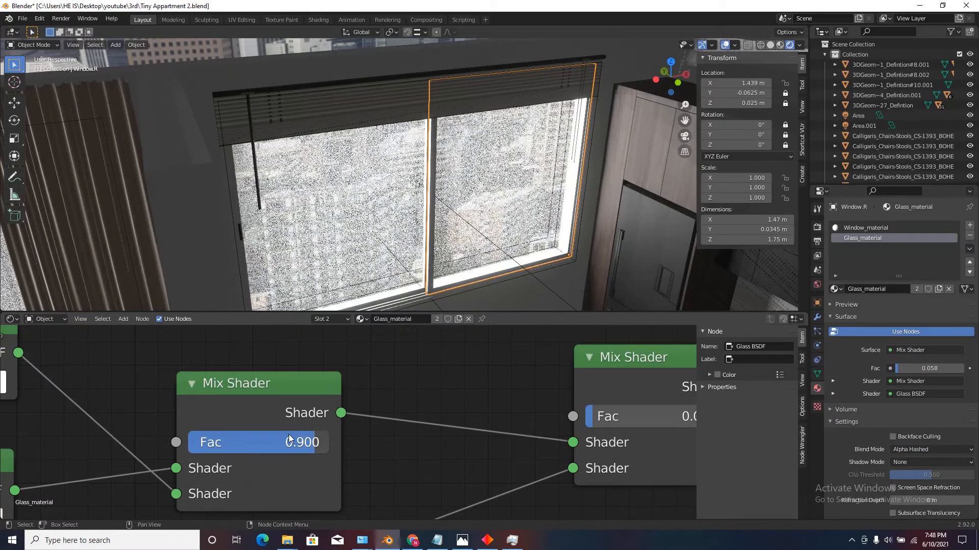
# Swap the two shader inputs on the second Mix Shader and raise its factor to 0.958.
pyautogui.scroll(-3, 328, 442)
pyautogui.scroll(2, 478, 429)
pyautogui.scroll(1, 478, 428)
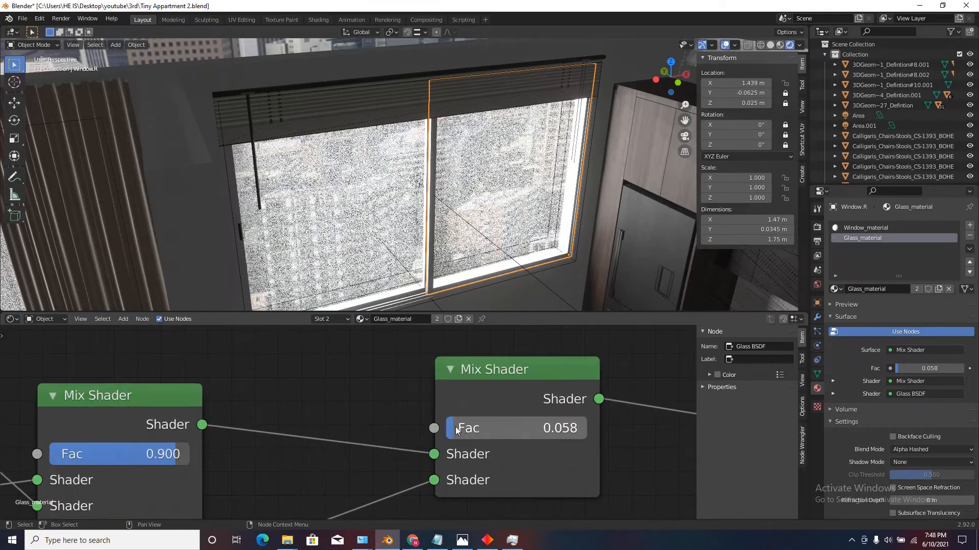
pyautogui.moveTo(478, 428); pyautogui.dragTo(463, 407)
pyautogui.moveTo(433, 455); pyautogui.dragTo(434, 480)
pyautogui.moveTo(462, 429); pyautogui.dragTo(588, 413)
# Raise the factor of the first Mix Shader, which blends the Transparent and Translucent BSDFs, to 0.967.
pyautogui.scroll(-5, 377, 401)
pyautogui.moveTo(207, 439); pyautogui.dragTo(235, 437)
pyautogui.scroll(5, 248, 435)
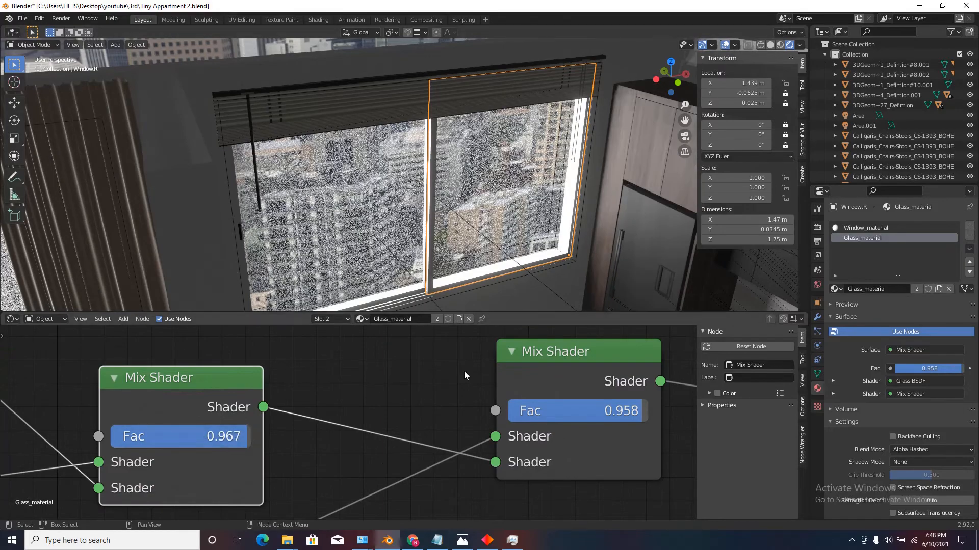
# Set the Glass_material's blend mode to Alpha Blend, enable Screen Space Refraction and check the view through the window.
pyautogui.scroll(-5, 451, 204)
pyautogui.click(924, 451)
pyautogui.click(918, 502)
pyautogui.scroll(5, 471, 222)
pyautogui.hotkey('shift', '`')
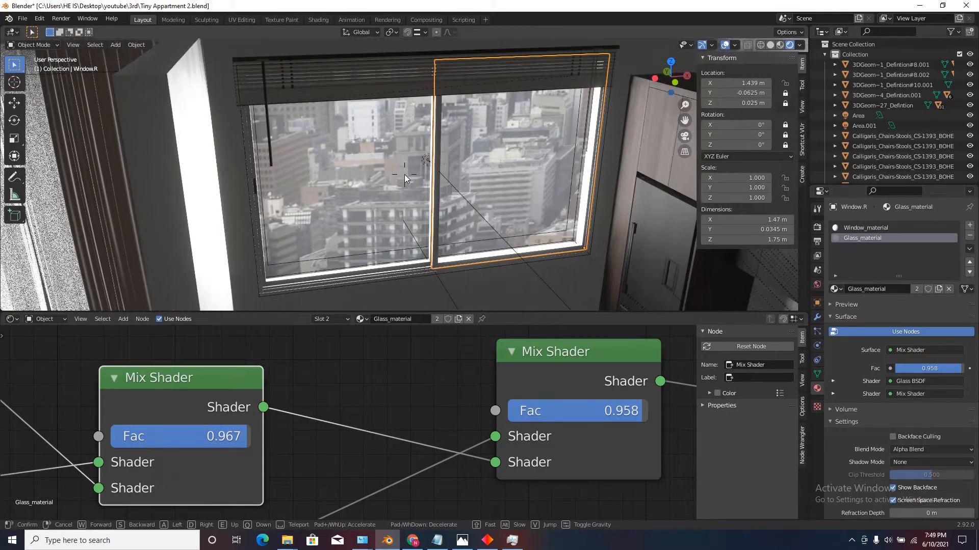
pyautogui.click(405, 175)
pyautogui.scroll(-3, 316, 403)
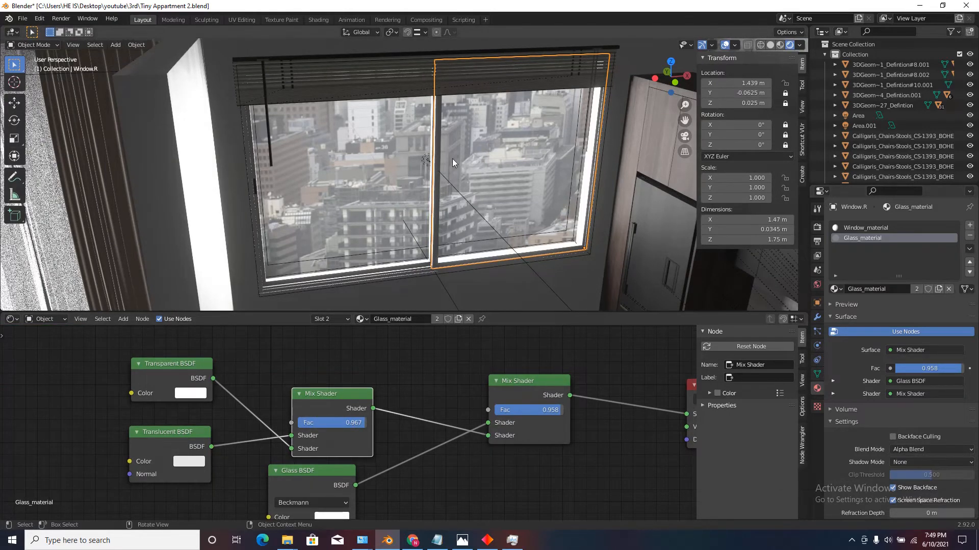
# Select the city landscape image plane behind the windows and raise its Emission strength to 3.700.
pyautogui.hotkey('shift', '`')
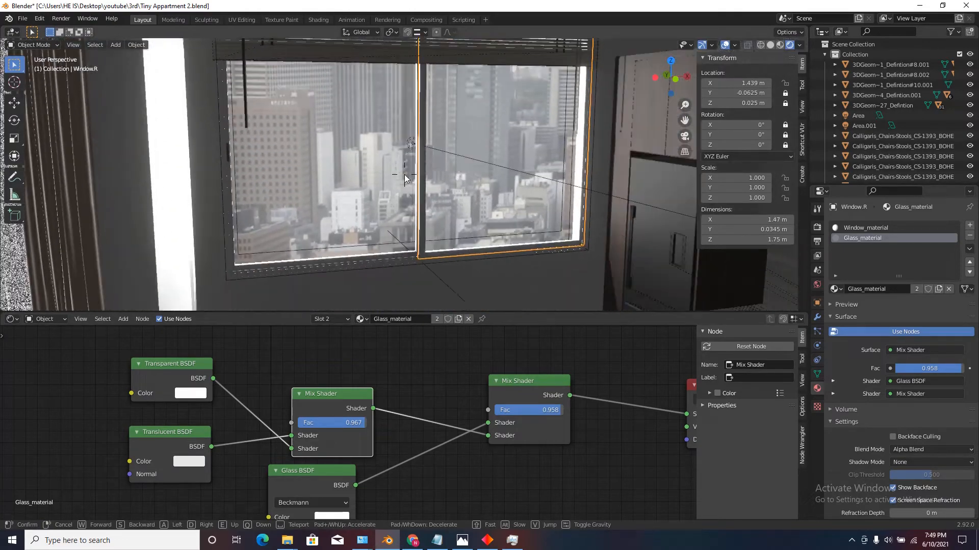
pyautogui.press('a')
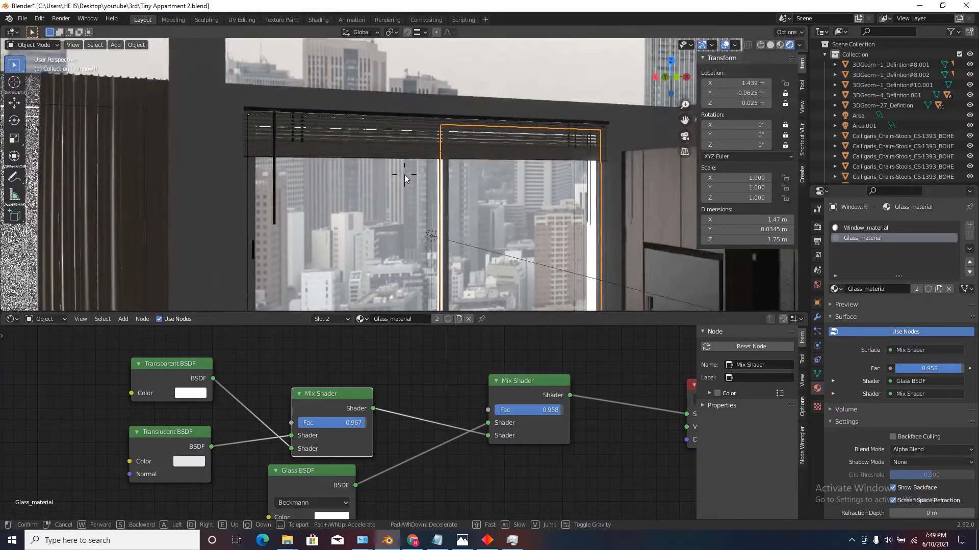
pyautogui.press('s')
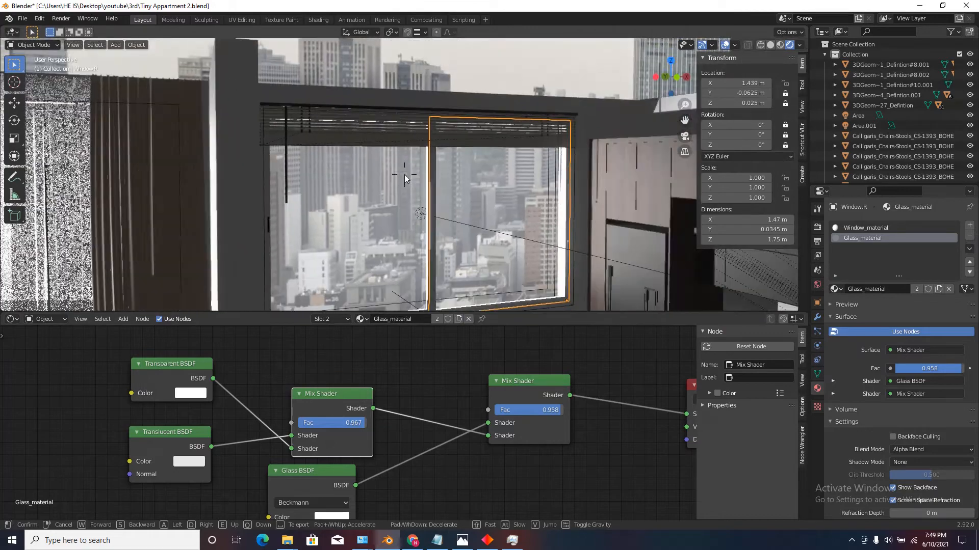
pyautogui.click(418, 92)
pyautogui.click(425, 78)
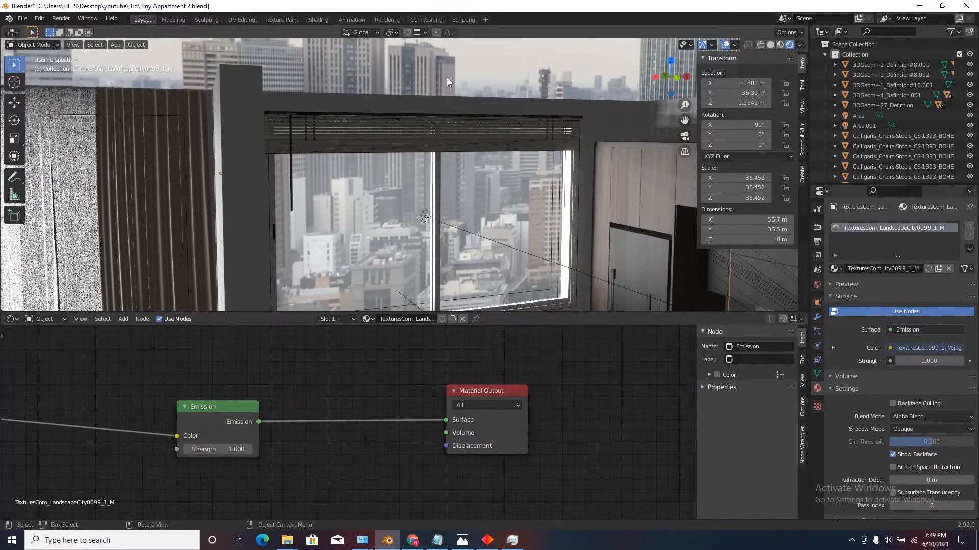
pyautogui.scroll(4, 203, 453)
pyautogui.moveTo(210, 451)
pyautogui.mouseDown()
pyautogui.moveTo(236, 453)
pyautogui.moveTo(223, 454)
pyautogui.mouseUp()
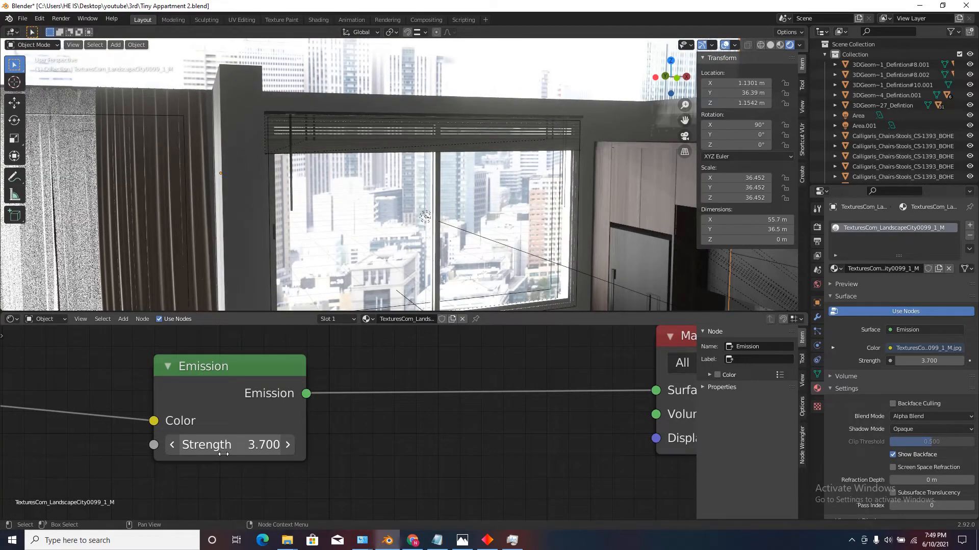
# Examine the living room and kitchen from above against the brighter city backdrop.
pyautogui.moveTo(484, 275); pyautogui.dragTo(486, 219, button='middle')
pyautogui.scroll(-2, 486, 219)
pyautogui.moveTo(408, 232); pyautogui.dragTo(402, 251, button='middle')
pyautogui.scroll(5, 388, 203)
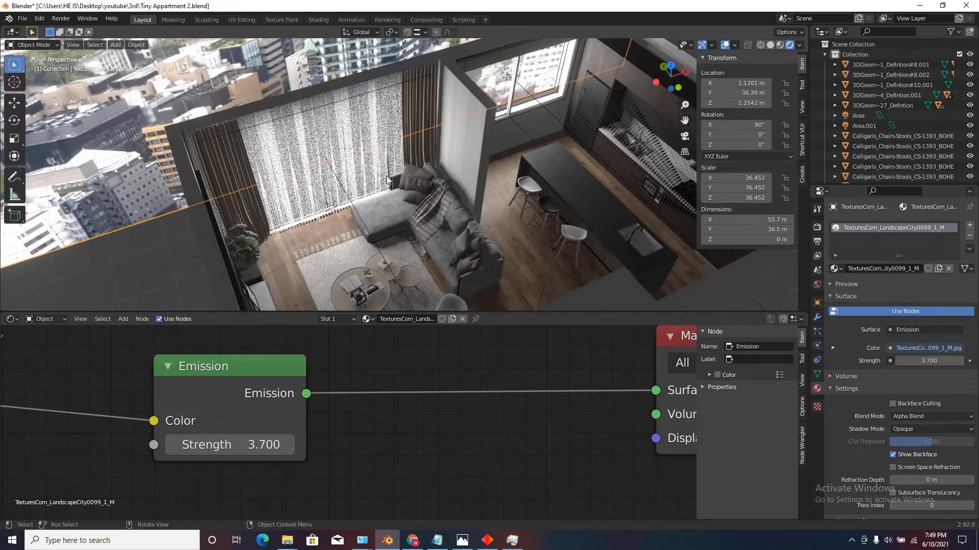
pyautogui.hotkey('shift', '`')
pyautogui.press('s')
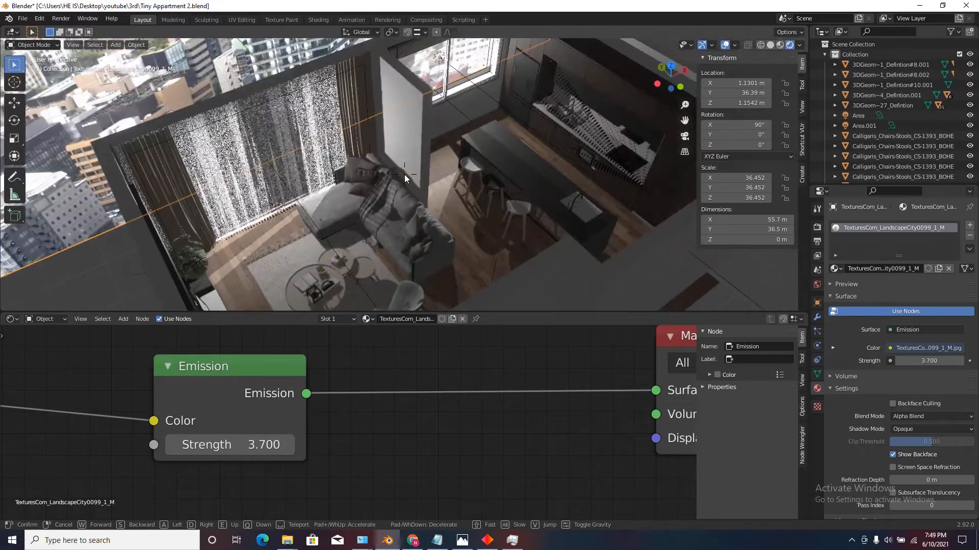
pyautogui.press('w')
pyautogui.click(404, 175)
# Enlarge the 3D viewport over the node editor and look around the apartment interior.
pyautogui.moveTo(441, 310); pyautogui.dragTo(442, 520)
pyautogui.hotkey('shift', '`')
pyautogui.press('w')
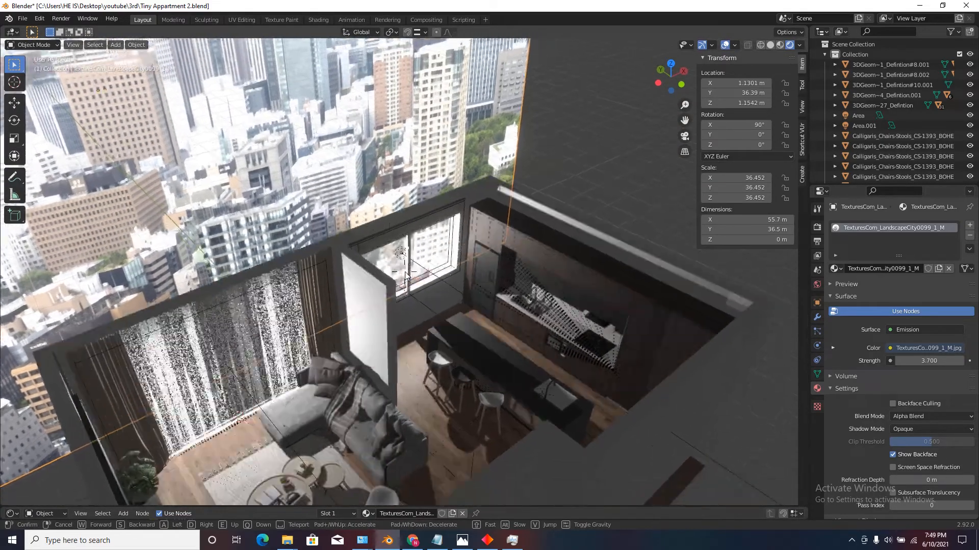
pyautogui.press('s')
pyautogui.press('a')
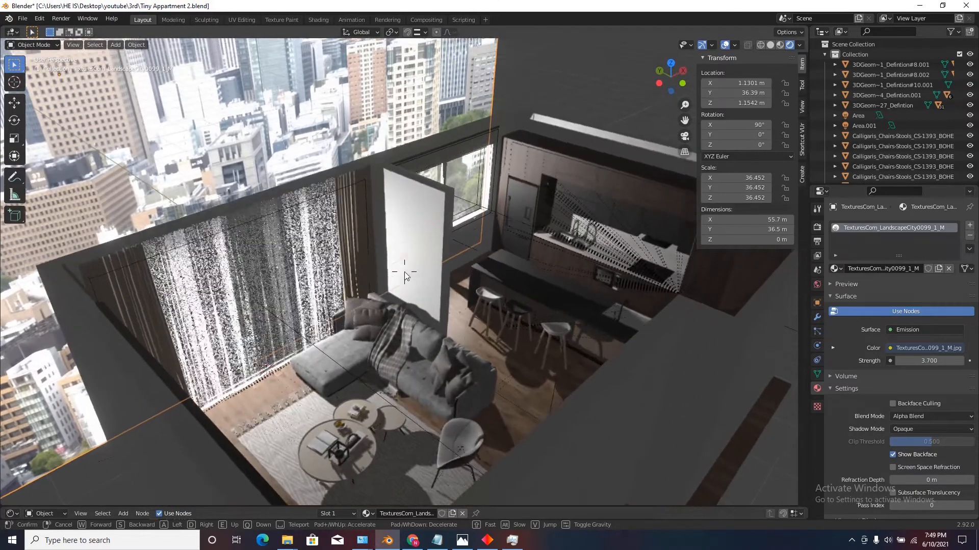
pyautogui.press('w')
pyautogui.click(405, 271)
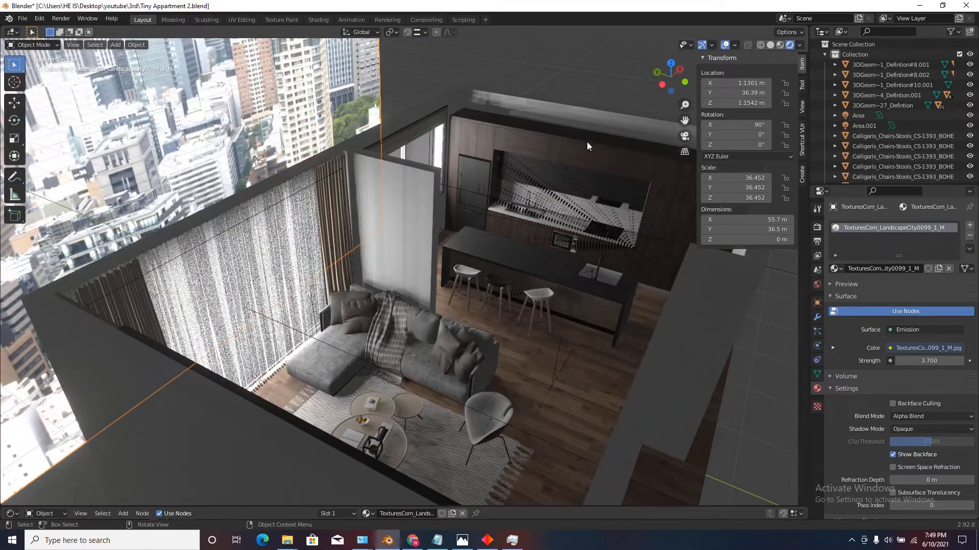
# In top view, place the 3D cursor on the floor between the TV console and the rug's fringed corner, and add a camera there.
pyautogui.scroll(-4, 310, 284)
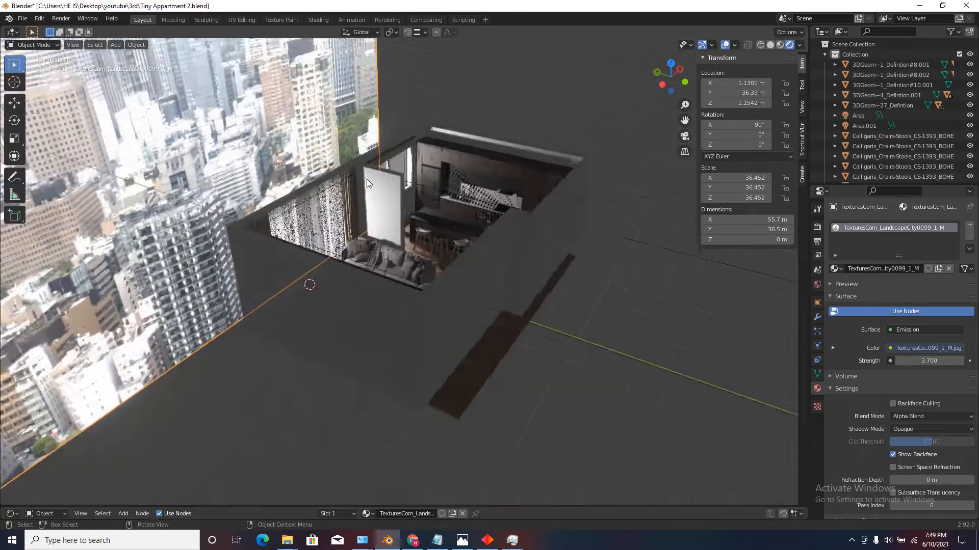
pyautogui.moveTo(310, 284); pyautogui.dragTo(312, 302, button='middle')
pyautogui.click(671, 64)
pyautogui.scroll(8, 415, 335)
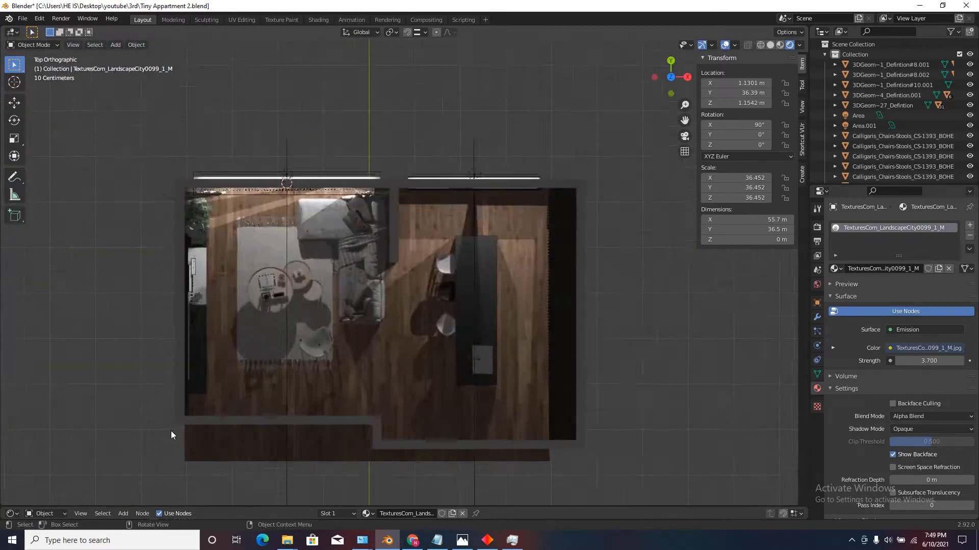
pyautogui.keyDown('shift'); pyautogui.rightClick(292, 353); pyautogui.keyUp('shift')
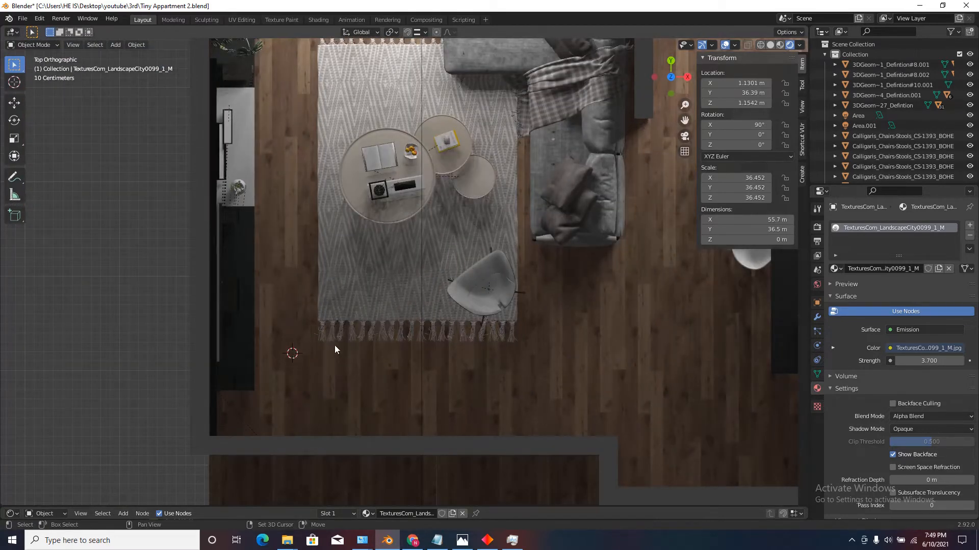
pyautogui.click(115, 45)
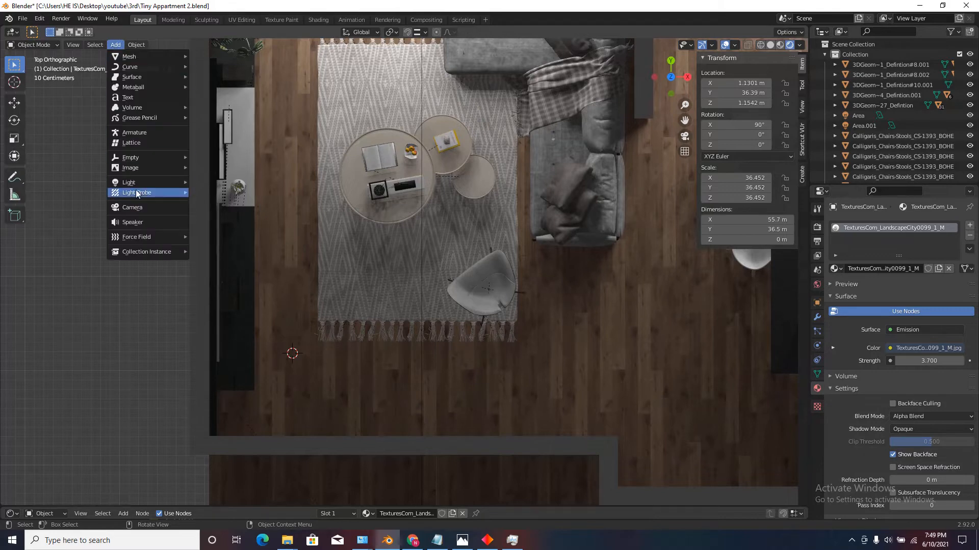
pyautogui.moveTo(157, 193)
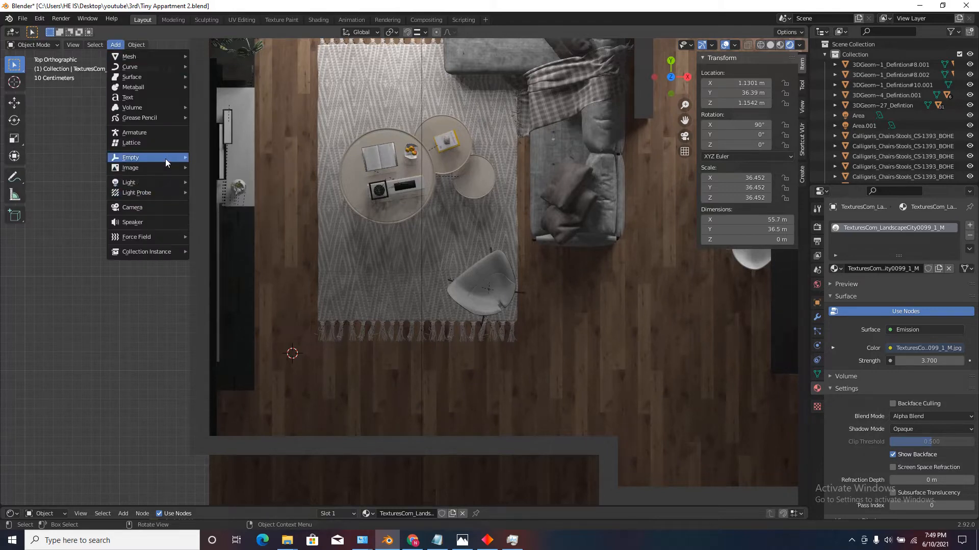
pyautogui.click(161, 206)
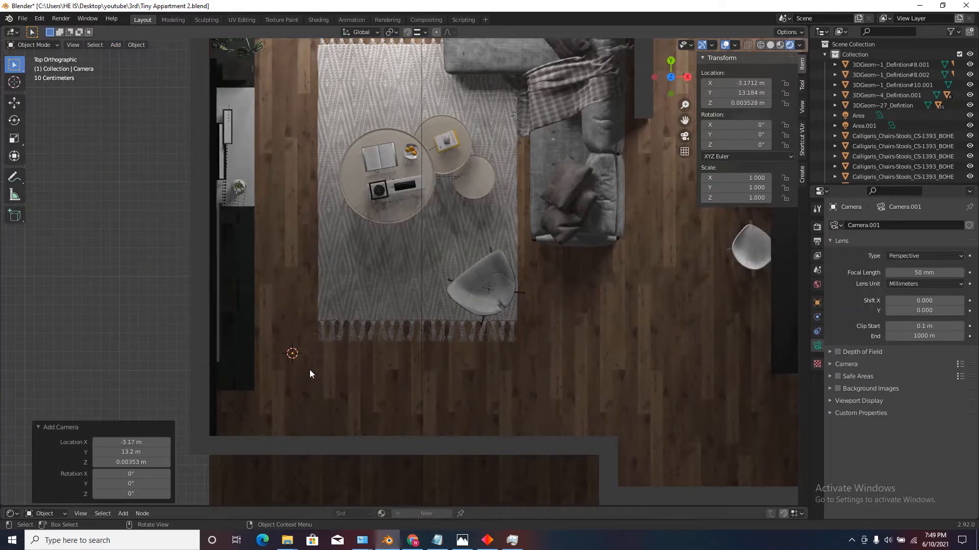
pyautogui.press('g')
pyautogui.press('z')
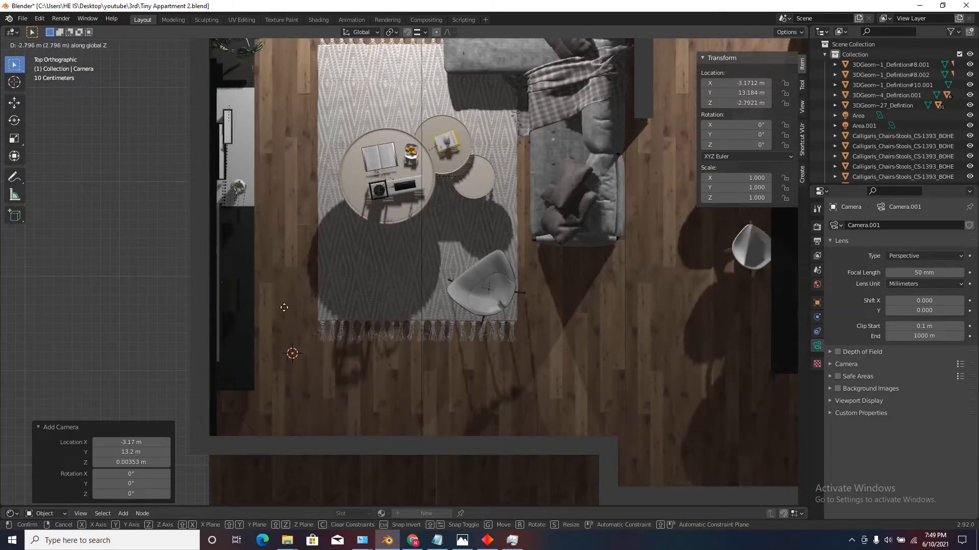
pyautogui.rightClick(281, 441)
# Raise the new camera 1.6274 m along the Z axis.
pyautogui.moveTo(338, 391); pyautogui.dragTo(279, 349, button='middle')
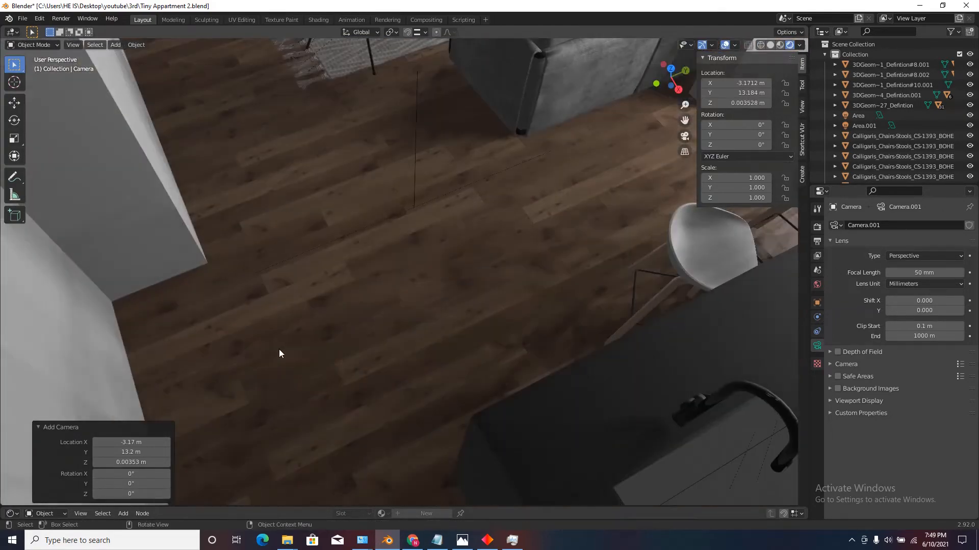
pyautogui.scroll(-6, 279, 349)
pyautogui.scroll(4, 344, 256)
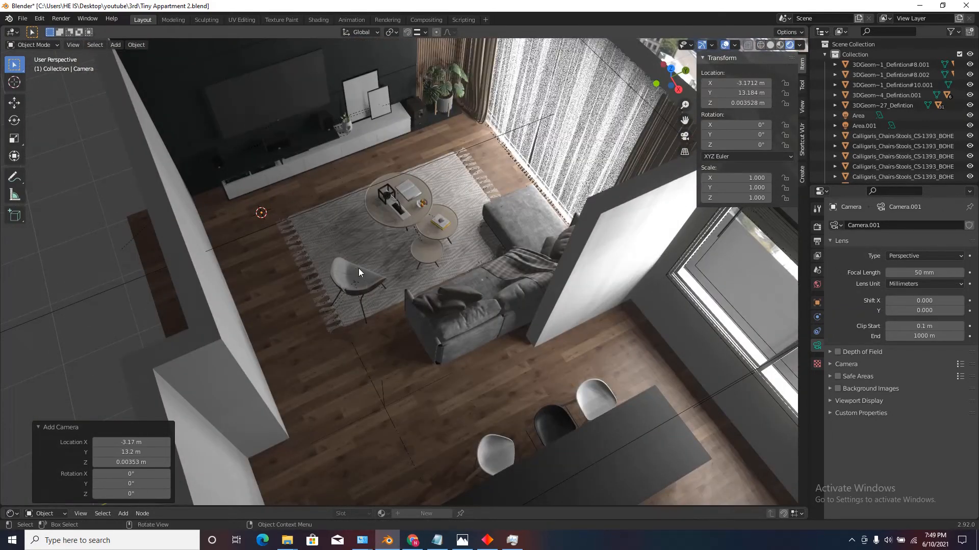
pyautogui.press('g')
pyautogui.press('z')
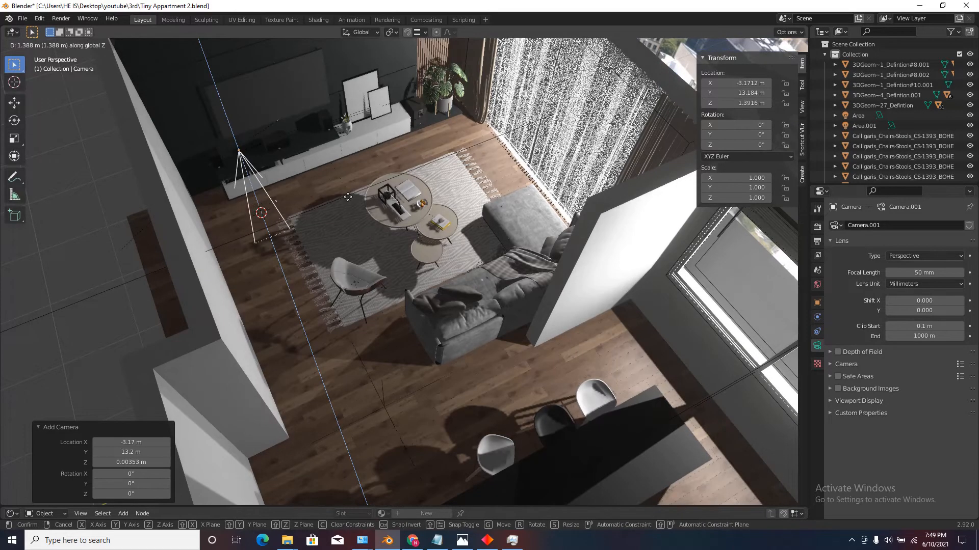
pyautogui.click(345, 189)
# Rotate the camera 90° about the global Z axis and 90° about the global Y axis.
pyautogui.write('rz90')
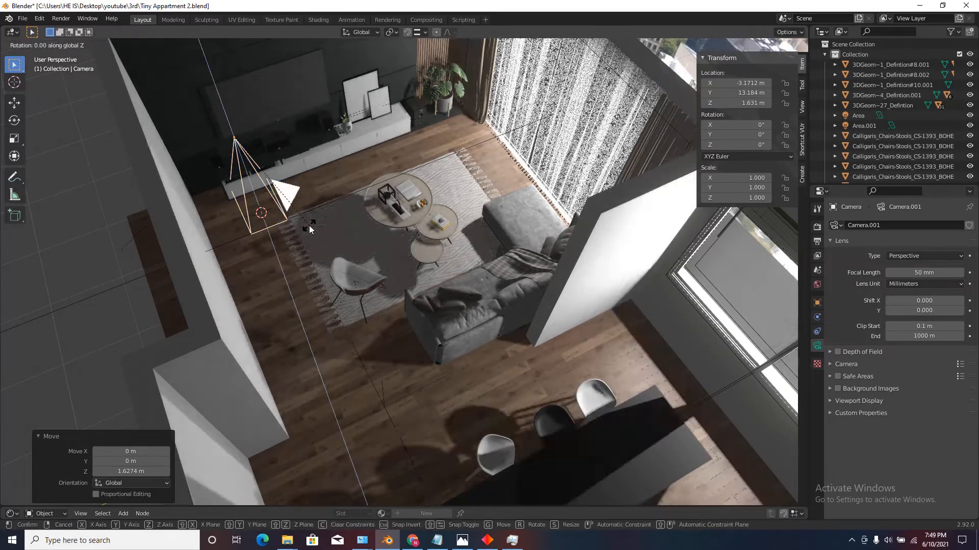
pyautogui.click(309, 225)
pyautogui.scroll(-4, 307, 228)
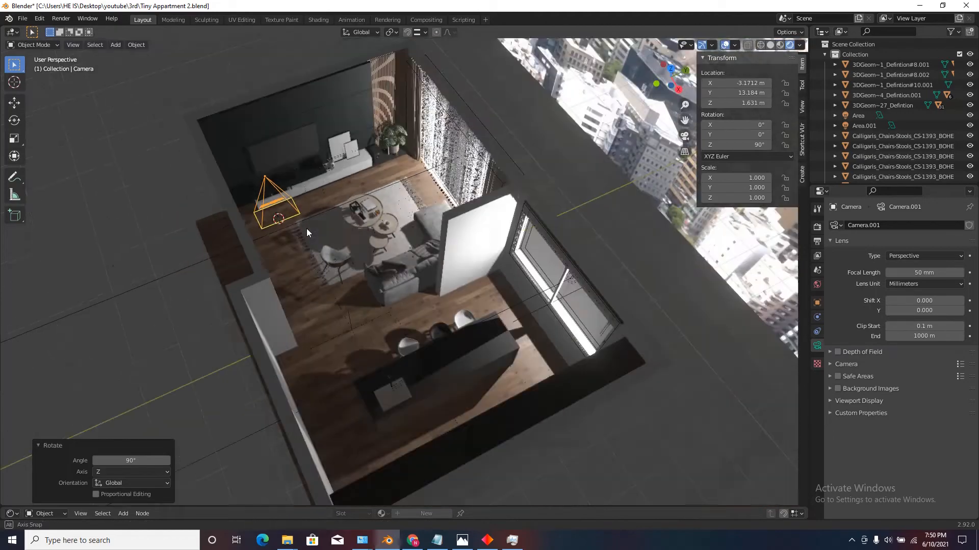
pyautogui.moveTo(307, 228); pyautogui.dragTo(389, 273, button='middle')
pyautogui.scroll(4, 381, 308)
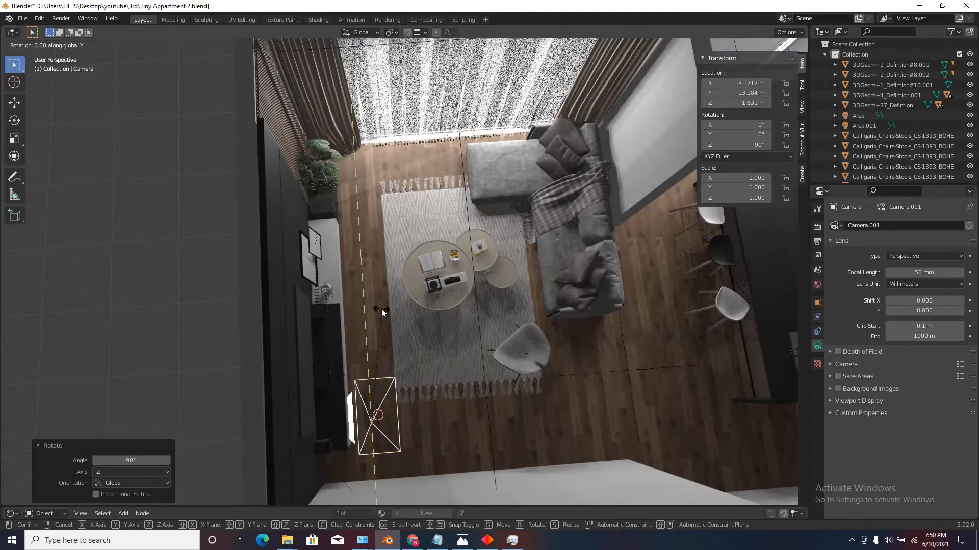
pyautogui.write('ry90')
pyautogui.click(381, 313)
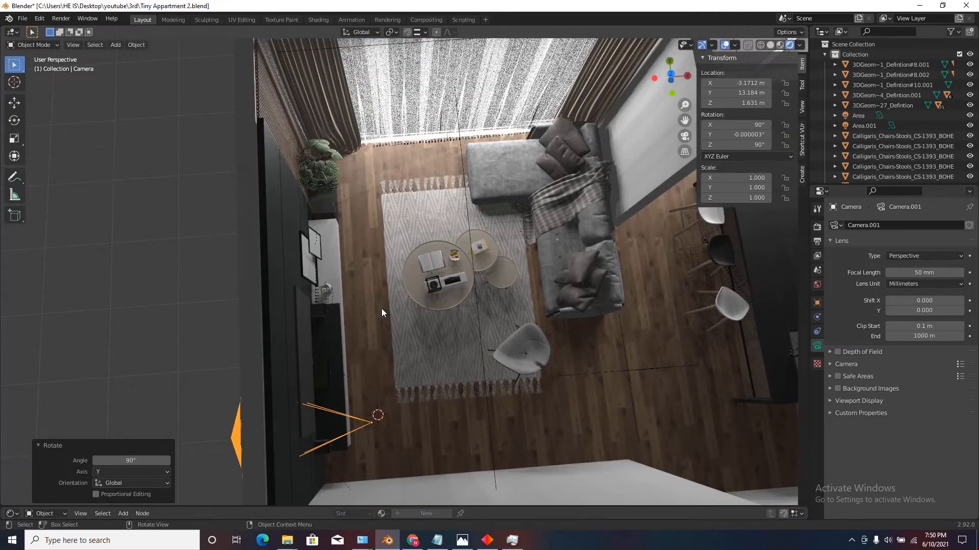
# Rotate the camera 180° about the global Z axis so it faces into the room.
pyautogui.write('rz19')
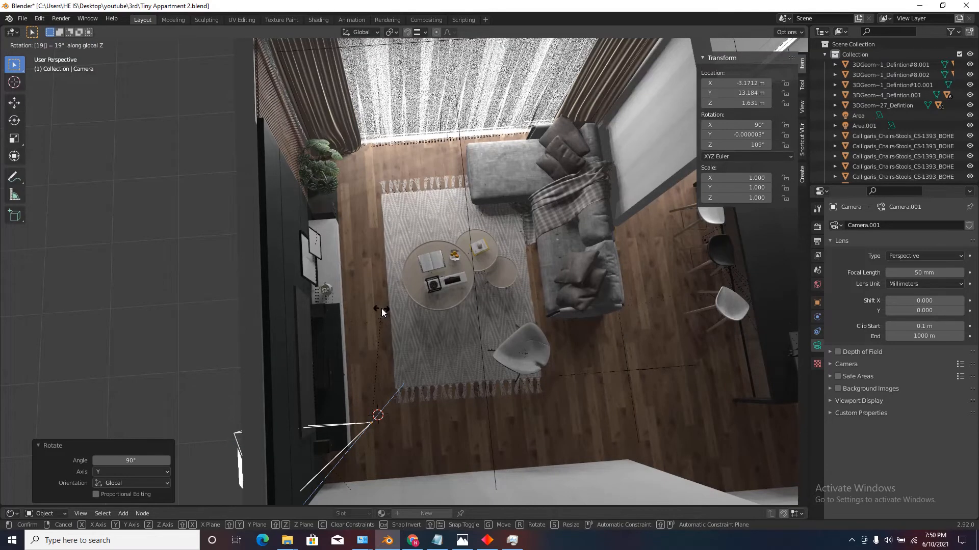
pyautogui.press('BackSpace')
pyautogui.write('80')
pyautogui.click(382, 308)
# In top view, rotate the camera -42.9° so it faces diagonally across the living room.
pyautogui.scroll(-5, 400, 296)
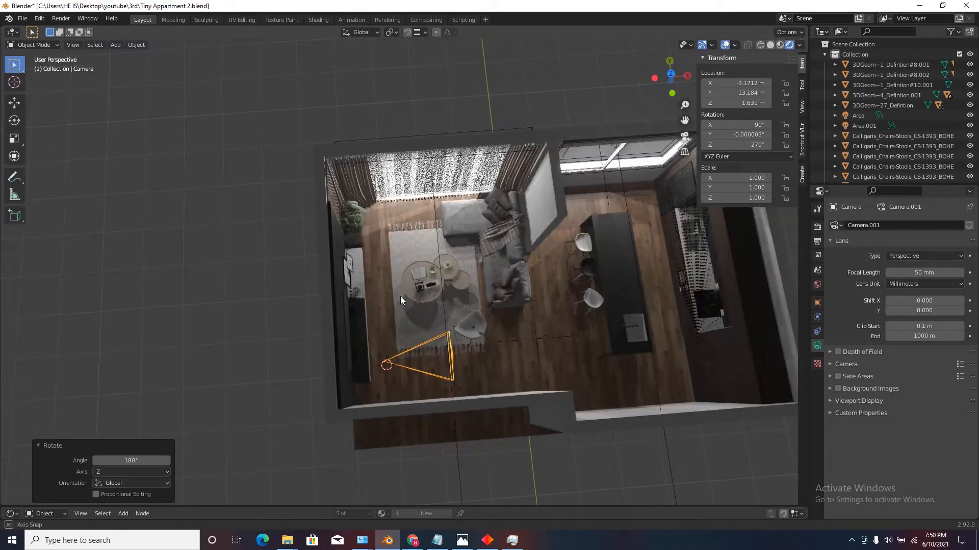
pyautogui.click(671, 75)
pyautogui.scroll(4, 440, 368)
pyautogui.press('r')
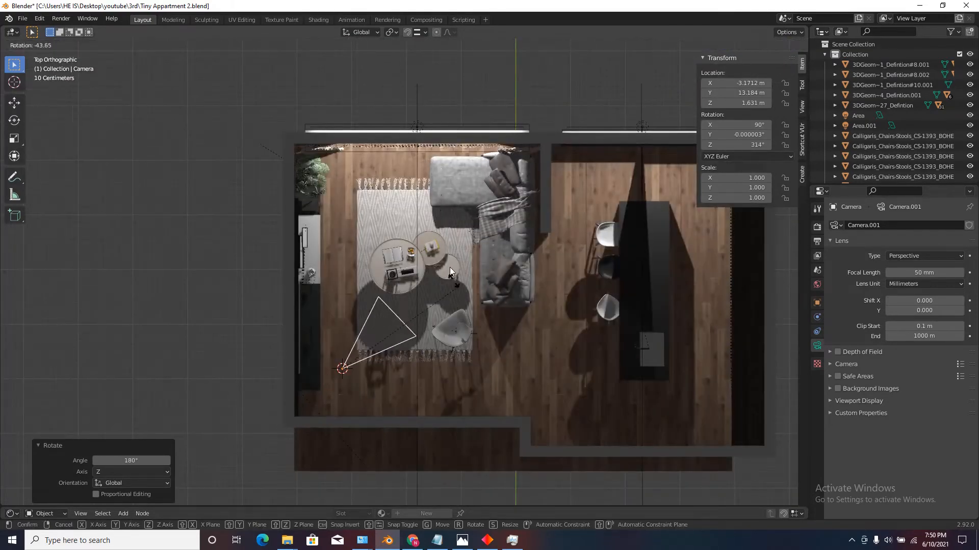
pyautogui.click(463, 284)
# Move the camera about -0.52 m in X and -0.48 m in Y, toward the room corner beside the TV console.
pyautogui.scroll(1, 393, 332)
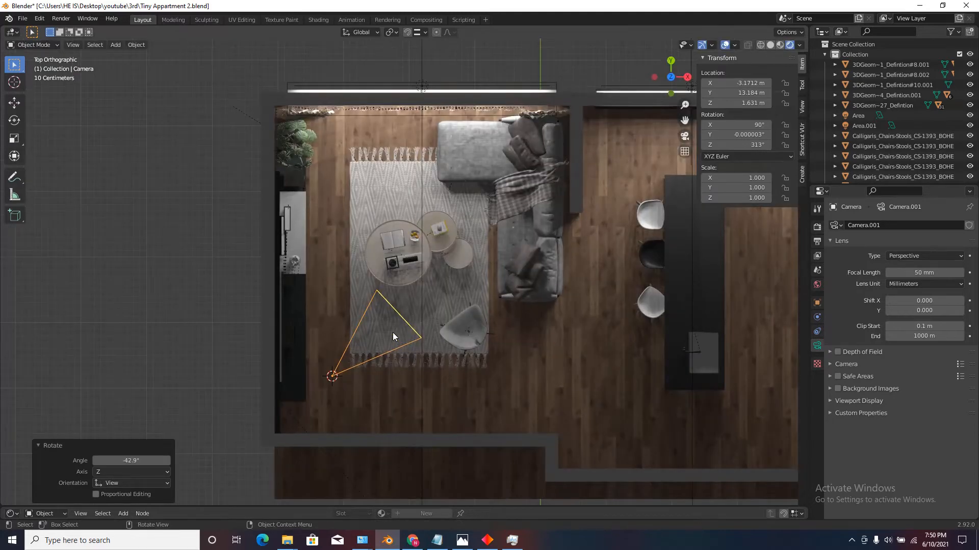
pyautogui.press('g')
pyautogui.click(359, 364)
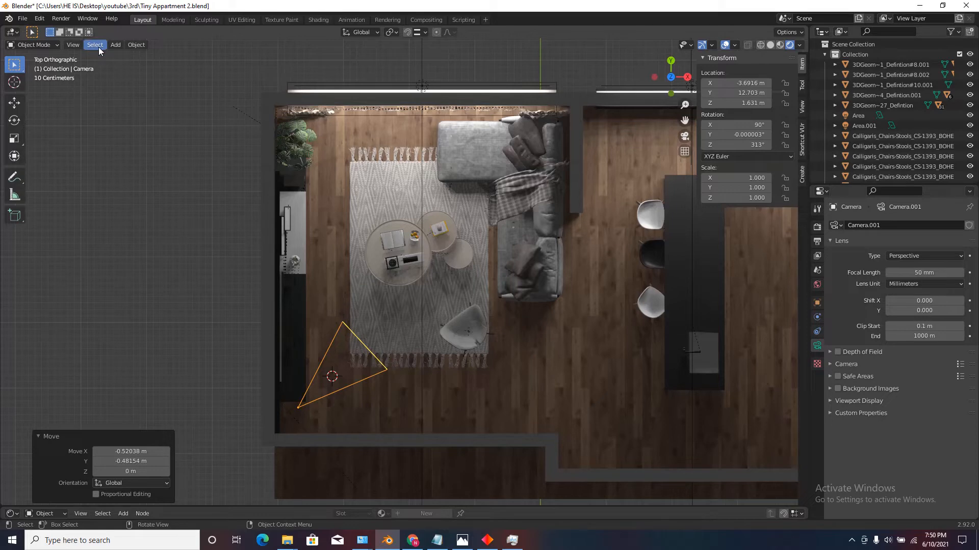
# Look through the active camera and walk it back to about X -3.94 m, Y 12.50 m, Z 1.64 m.
pyautogui.click(77, 44)
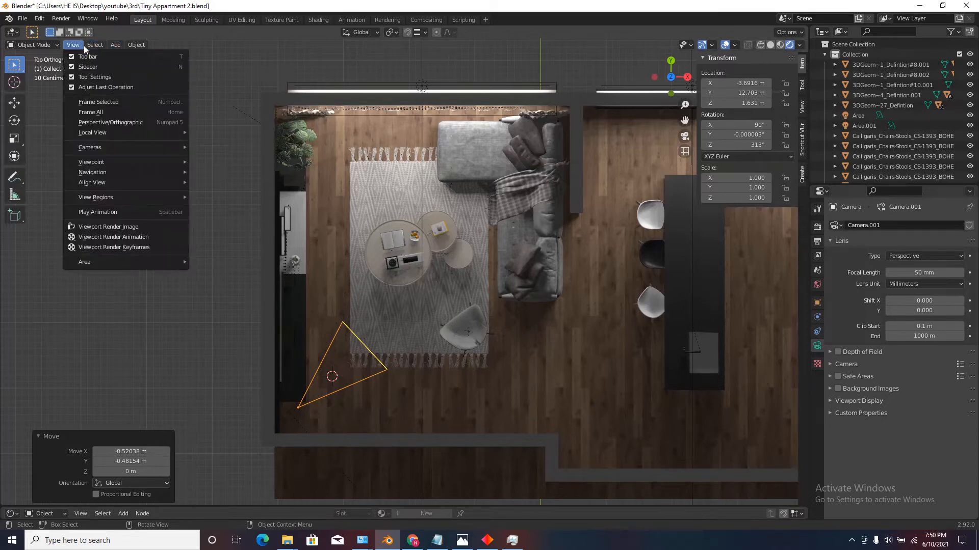
pyautogui.moveTo(108, 147)
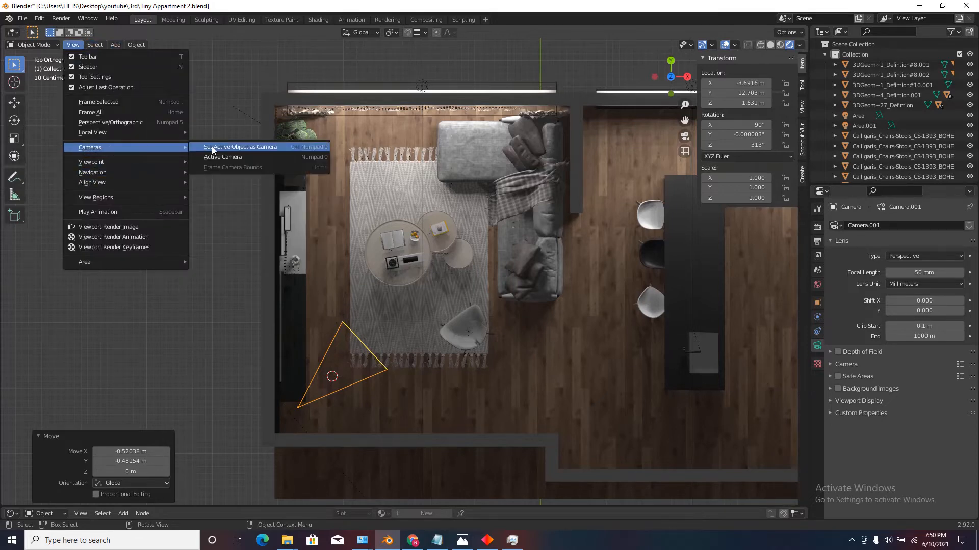
pyautogui.click(219, 155)
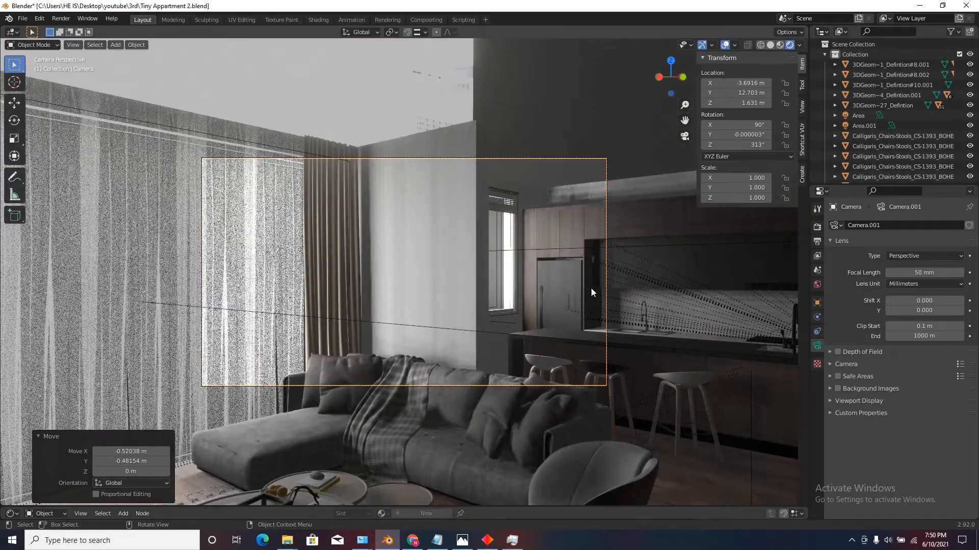
pyautogui.press('KP_0')
pyautogui.press('KP_0')
pyautogui.press('KP_0')
pyautogui.press('KP_0')
pyautogui.hotkey('shift', '`')
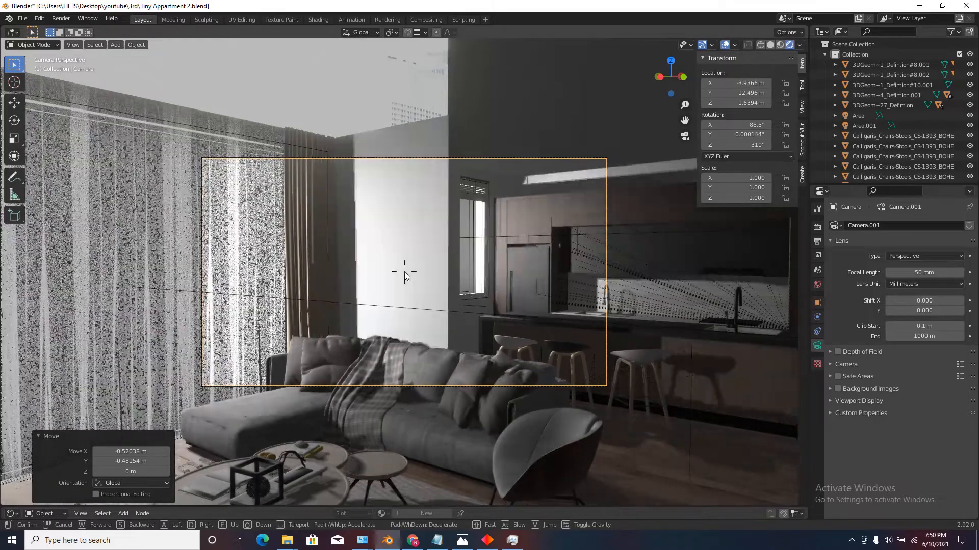
pyautogui.click(405, 272)
pyautogui.click(73, 44)
pyautogui.moveTo(102, 173)
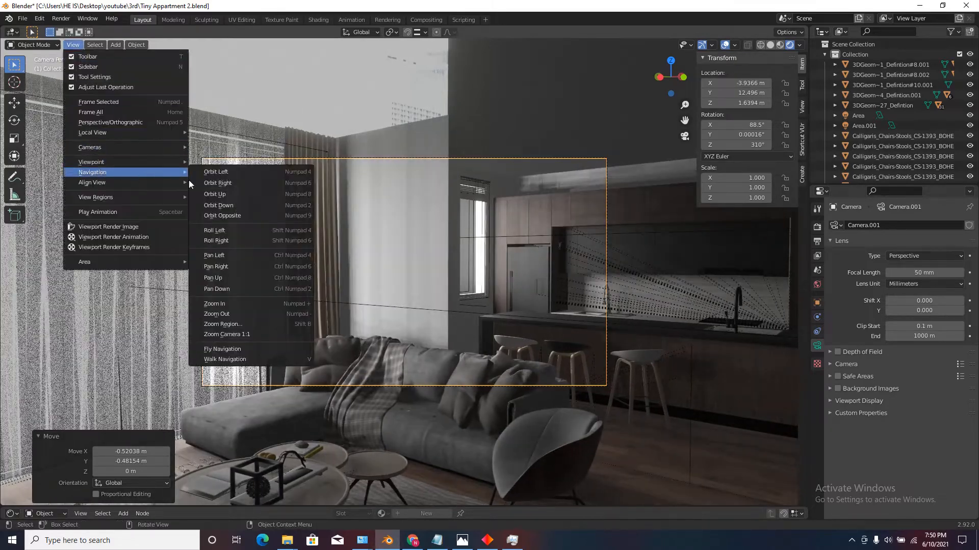
pyautogui.click(247, 361)
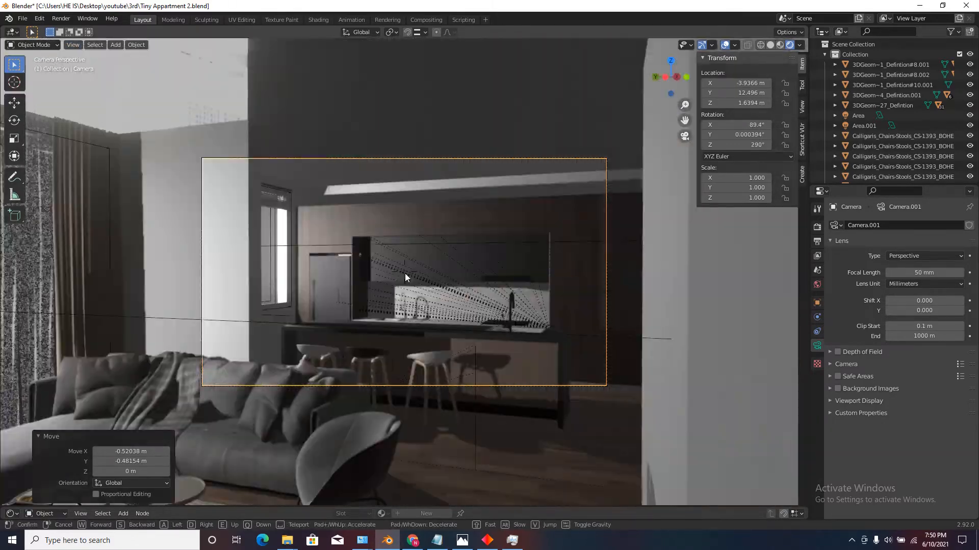
pyautogui.press('w')
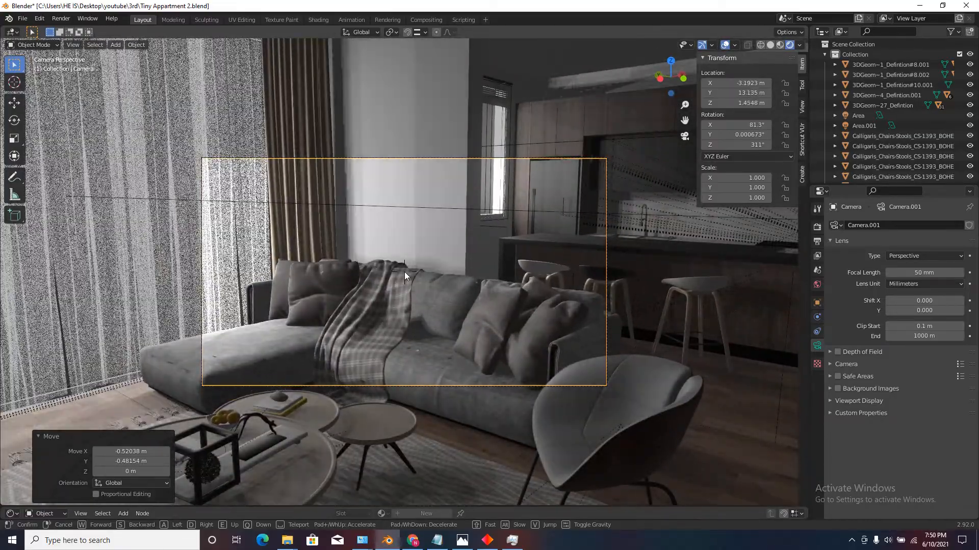
pyautogui.press('Escape')
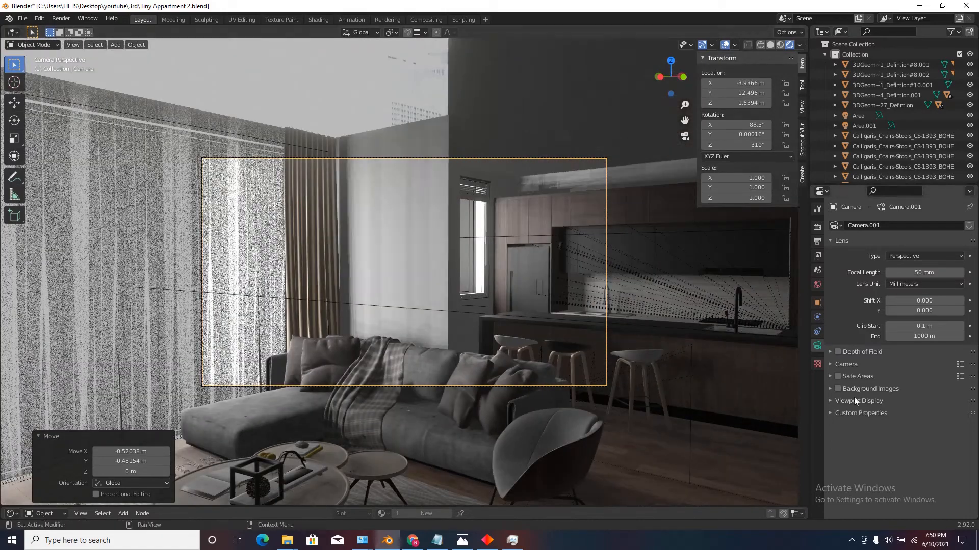
# Set the living-room camera's focal length to 30 mm.
pyautogui.click(923, 272)
pyautogui.write('30')
pyautogui.press('Return')
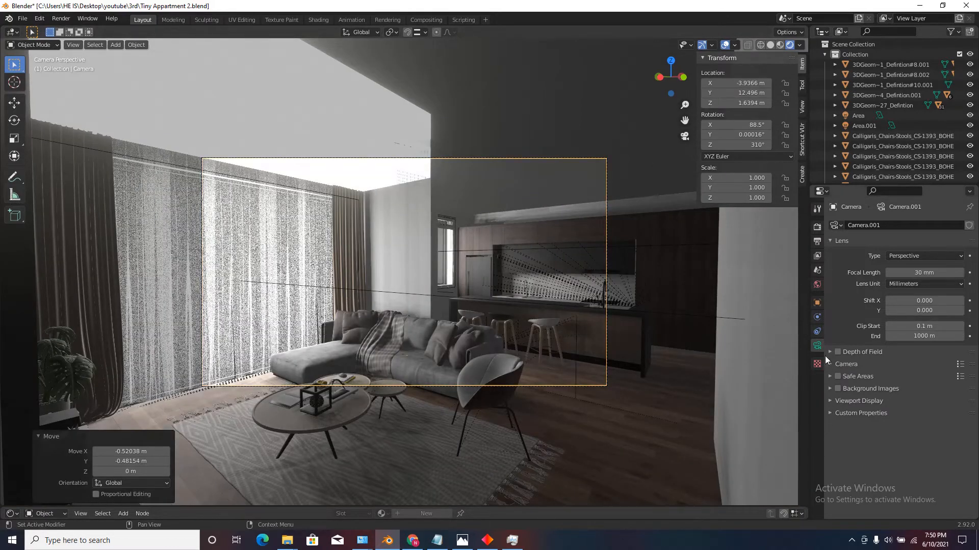
# Set the camera's passepartout opacity to 1.000 so everything outside the frame is blacked out.
pyautogui.click(832, 401)
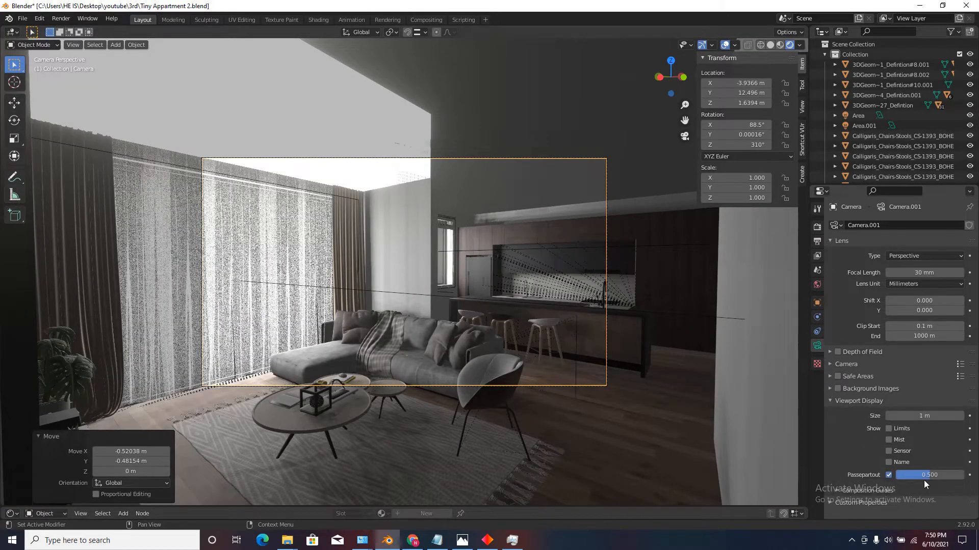
pyautogui.moveTo(925, 475); pyautogui.dragTo(961, 475)
pyautogui.scroll(2, 423, 275)
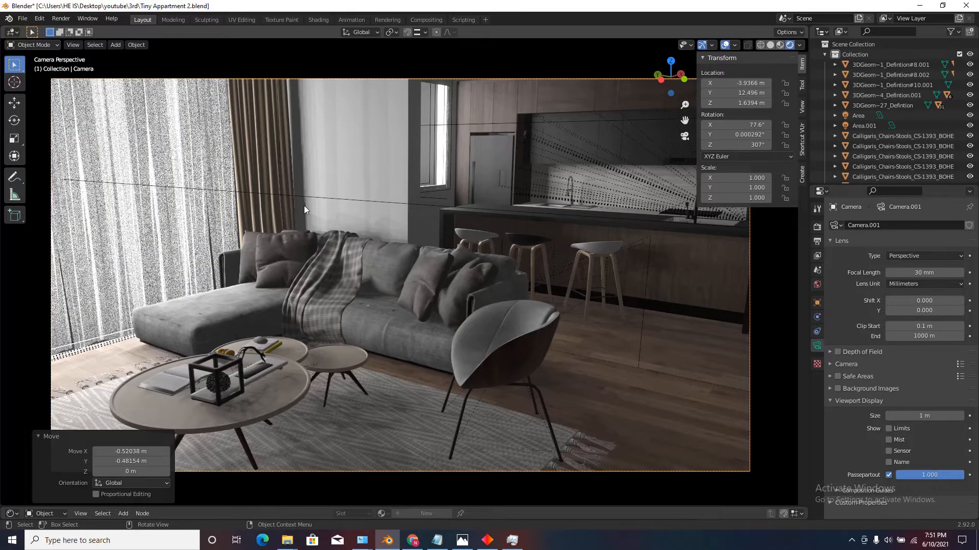
# Enable contact shadows on the area light behind the curtained living-room window and set their thickness to 0.03 m.
pyautogui.click(310, 198)
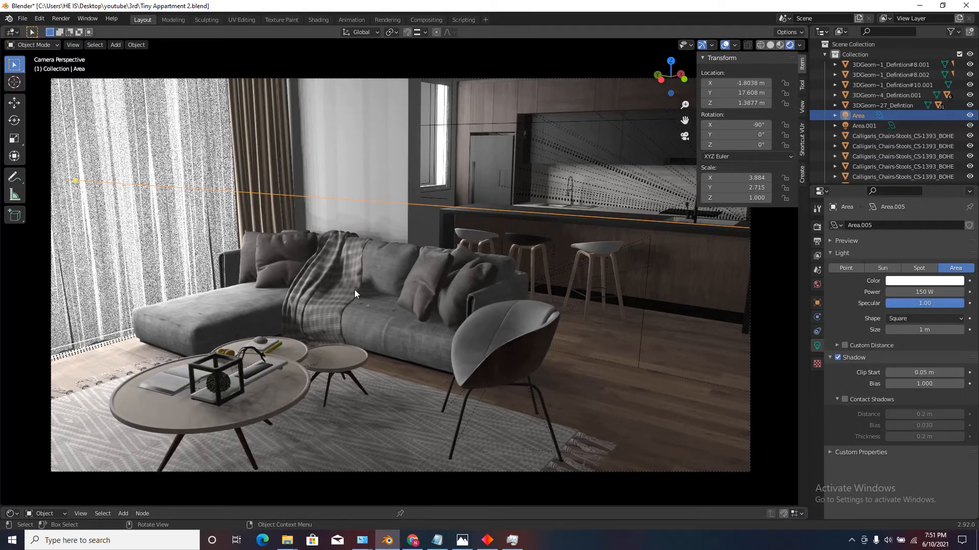
pyautogui.click(845, 399)
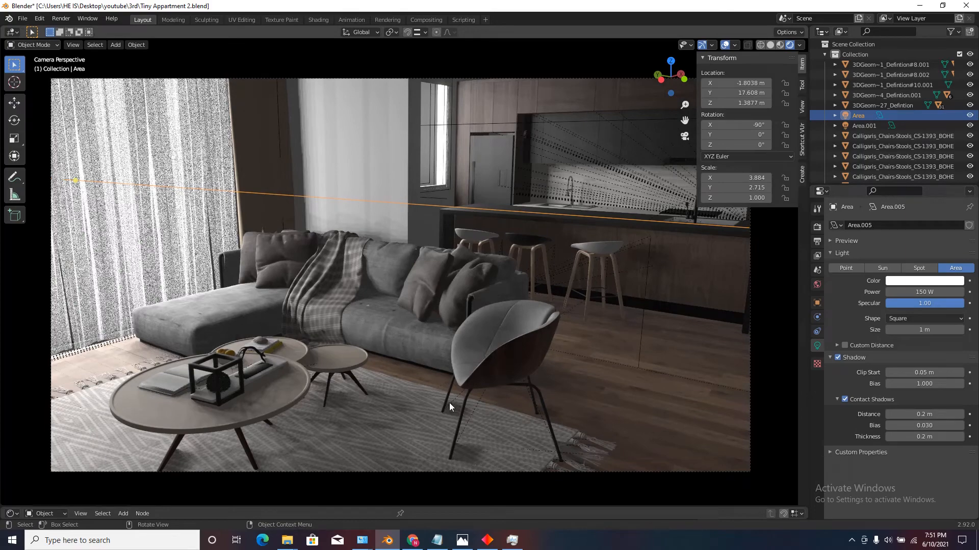
pyautogui.click(846, 399)
pyautogui.click(846, 399)
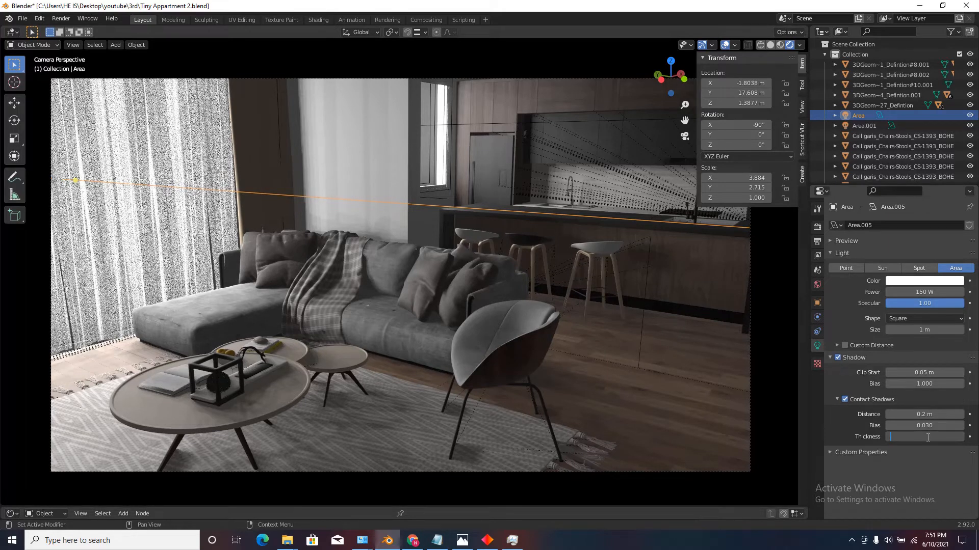
pyautogui.press('Return')
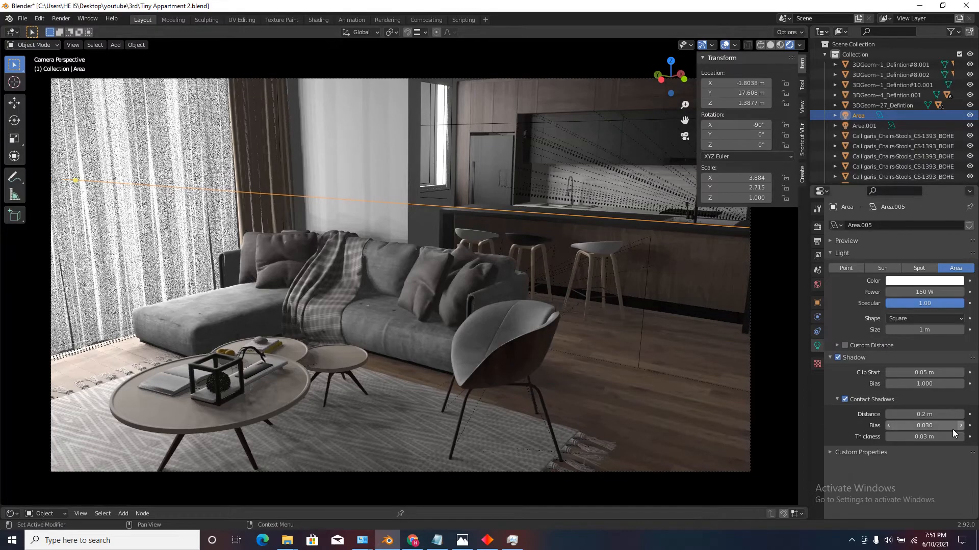
pyautogui.moveTo(943, 437)
pyautogui.mouseDown()
pyautogui.moveTo(961, 438)
pyautogui.moveTo(940, 439)
pyautogui.mouseUp()
pyautogui.hotkey('ctrl', 'z')
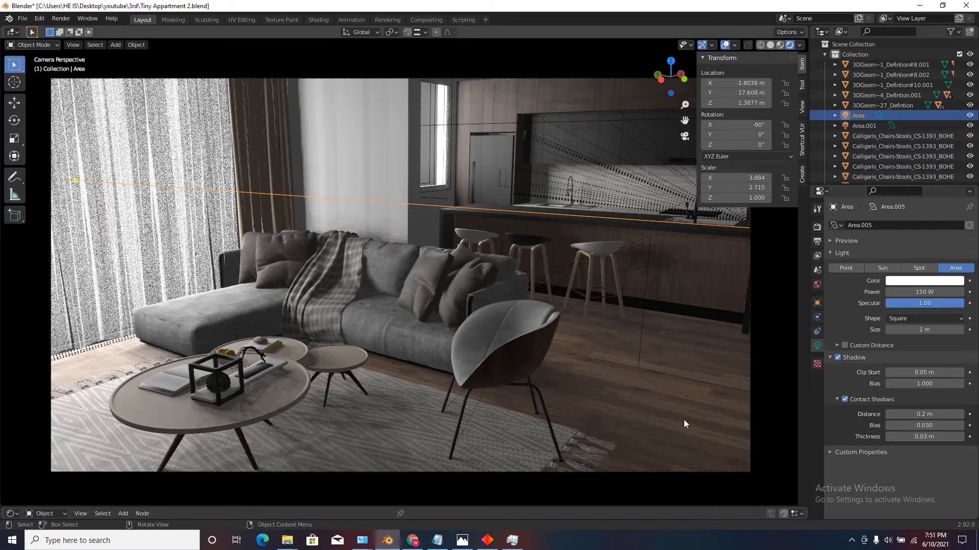
# Enable contact shadows on the kitchen window's area light with a thickness of 0.03 m.
pyautogui.click(457, 127)
pyautogui.click(847, 399)
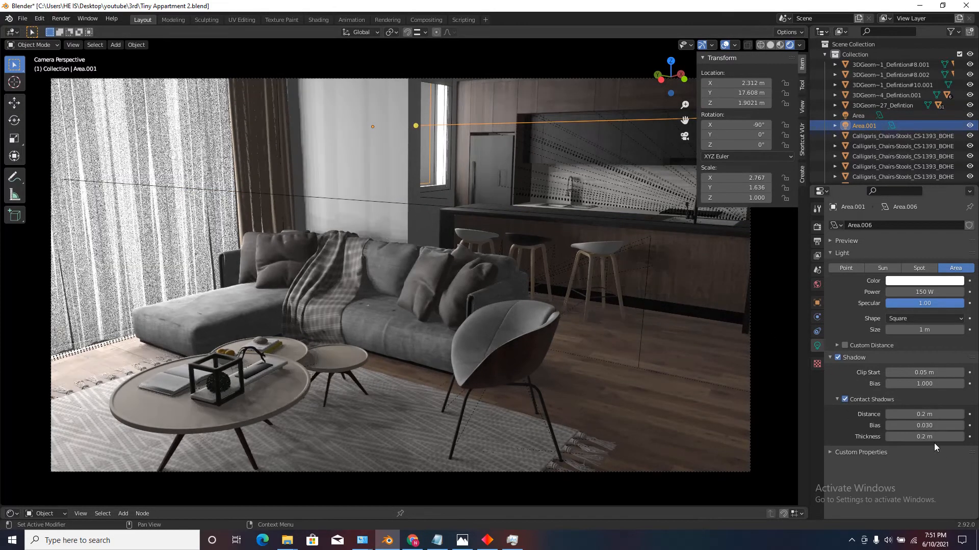
pyautogui.click(931, 436)
pyautogui.write('.03')
pyautogui.press('Return')
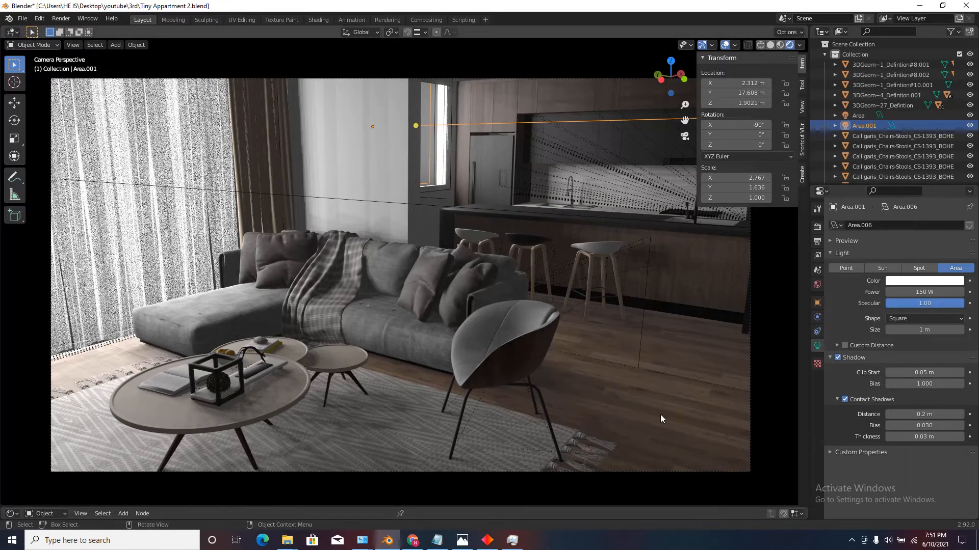
# Enable ambient occlusion in the render settings with a distance of 0.05 m and a trace precision of 1.000.
pyautogui.click(817, 226)
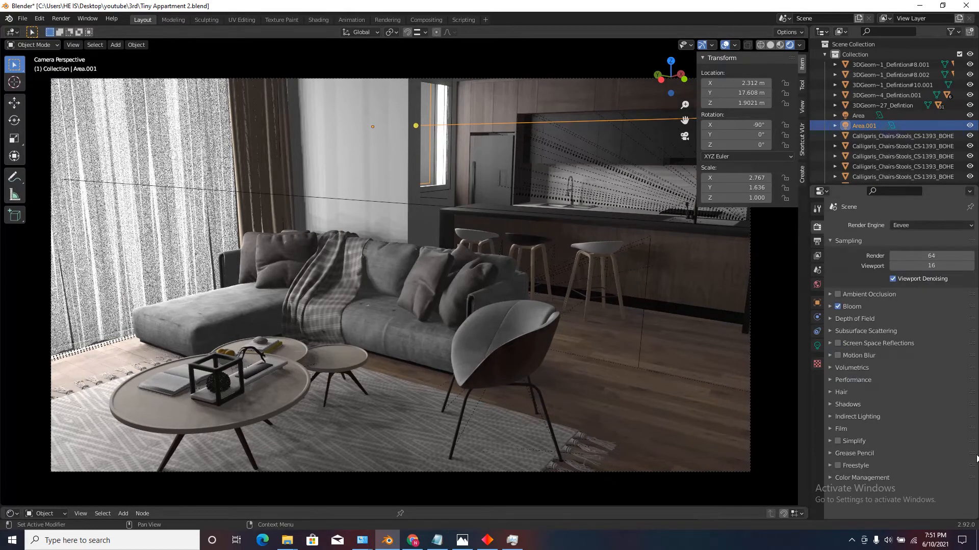
pyautogui.click(830, 295)
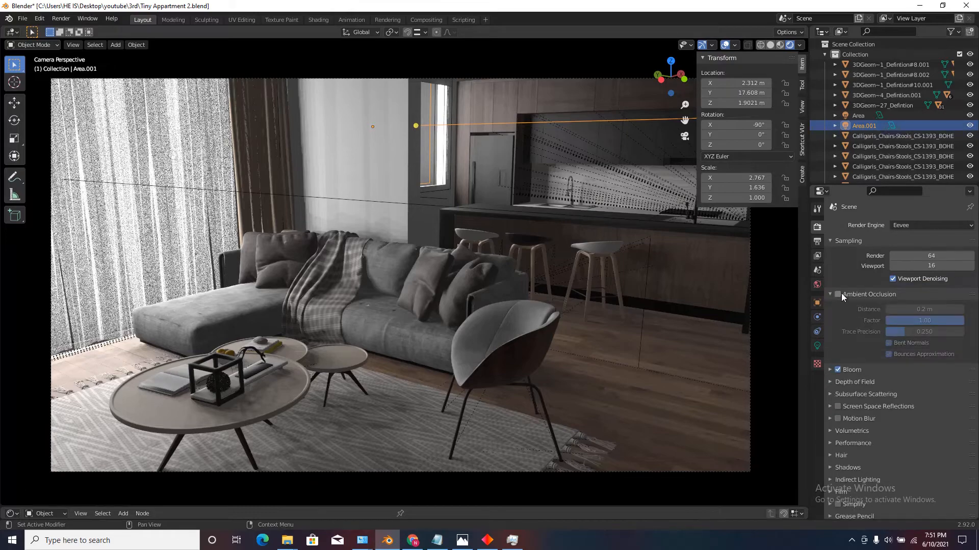
pyautogui.click(839, 294)
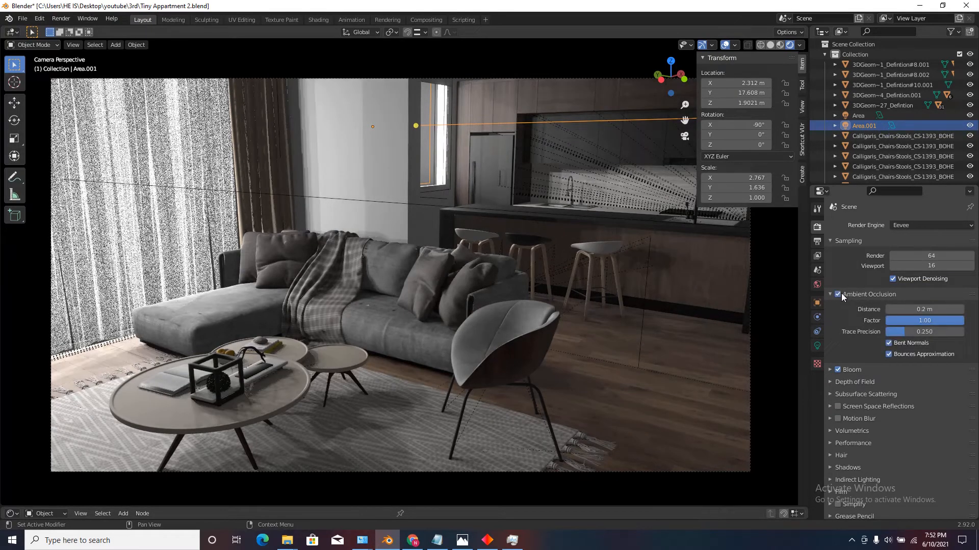
pyautogui.click(839, 295)
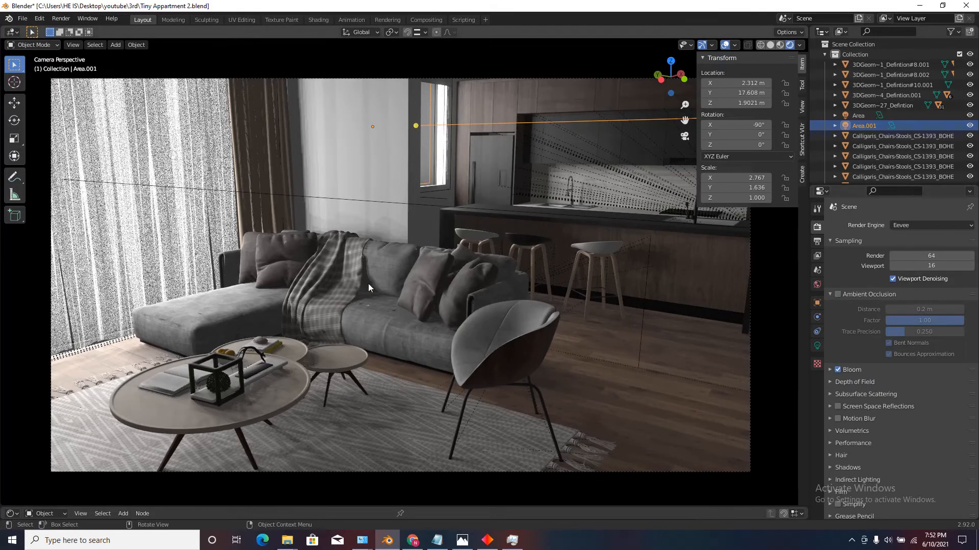
pyautogui.click(837, 295)
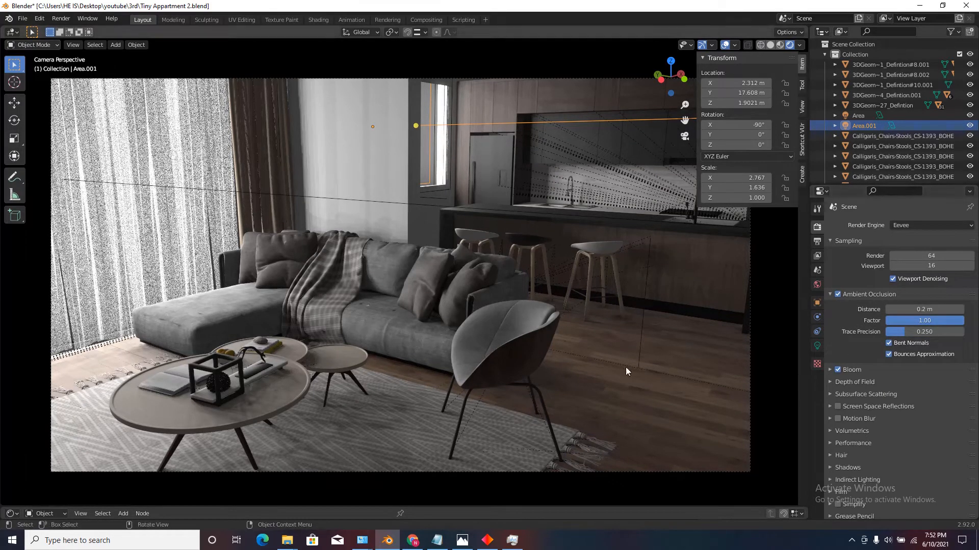
pyautogui.click(922, 308)
pyautogui.write('.05')
pyautogui.press('Return')
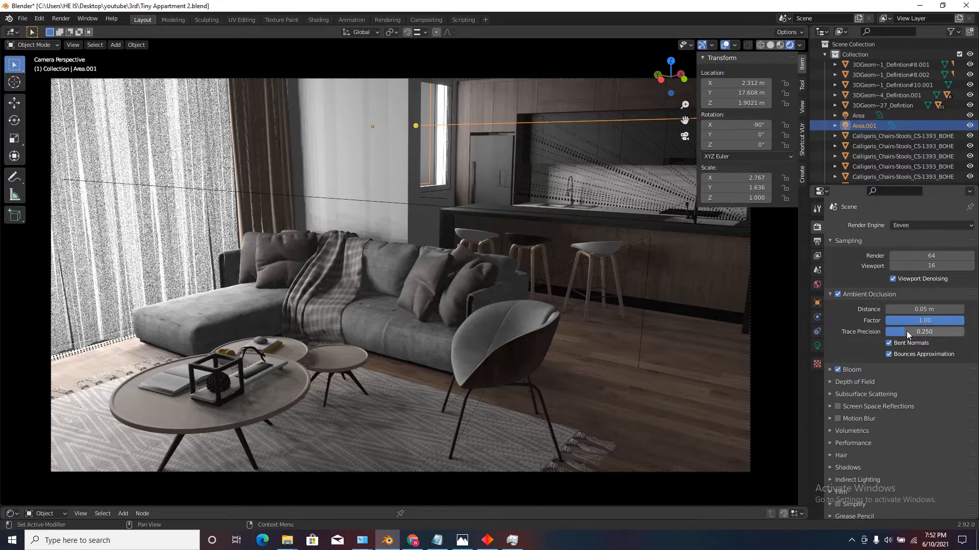
pyautogui.moveTo(906, 331); pyautogui.dragTo(13, 330)
# Enable screen space reflections with refraction.
pyautogui.click(829, 406)
pyautogui.click(837, 406)
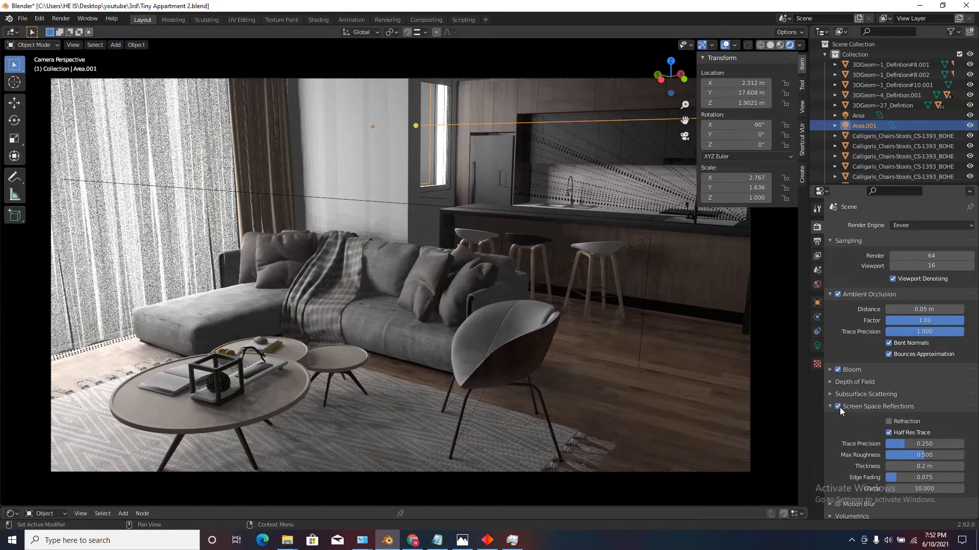
pyautogui.click(888, 421)
# Set the cube shadow size to 1024 px, turn on high bit depth and turn off soft shadows.
pyautogui.scroll(-5, 849, 435)
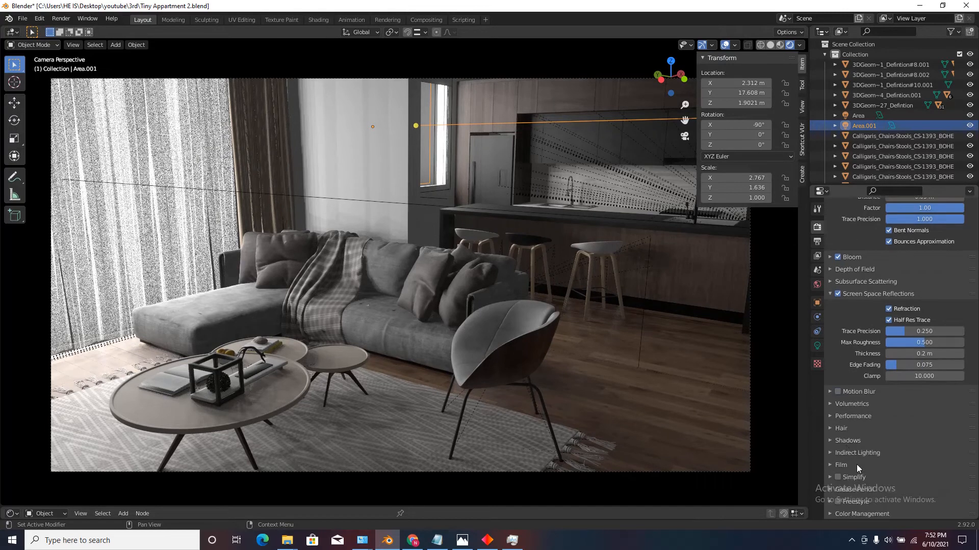
pyautogui.click(844, 453)
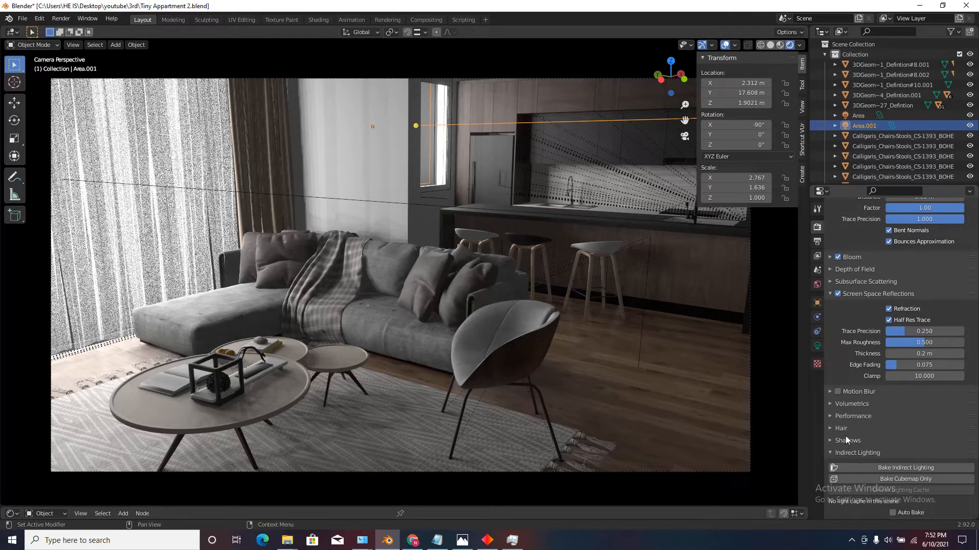
pyautogui.click(846, 440)
pyautogui.click(901, 456)
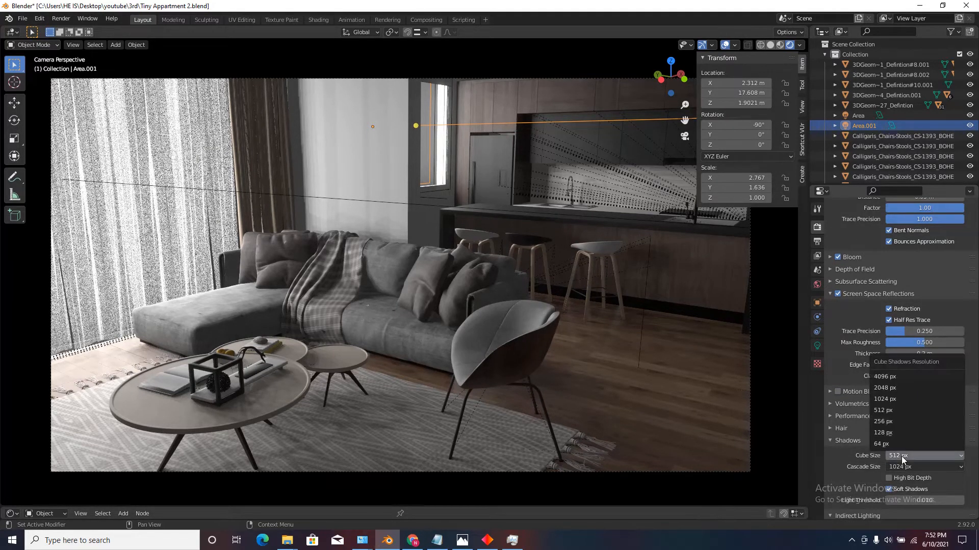
pyautogui.click(896, 400)
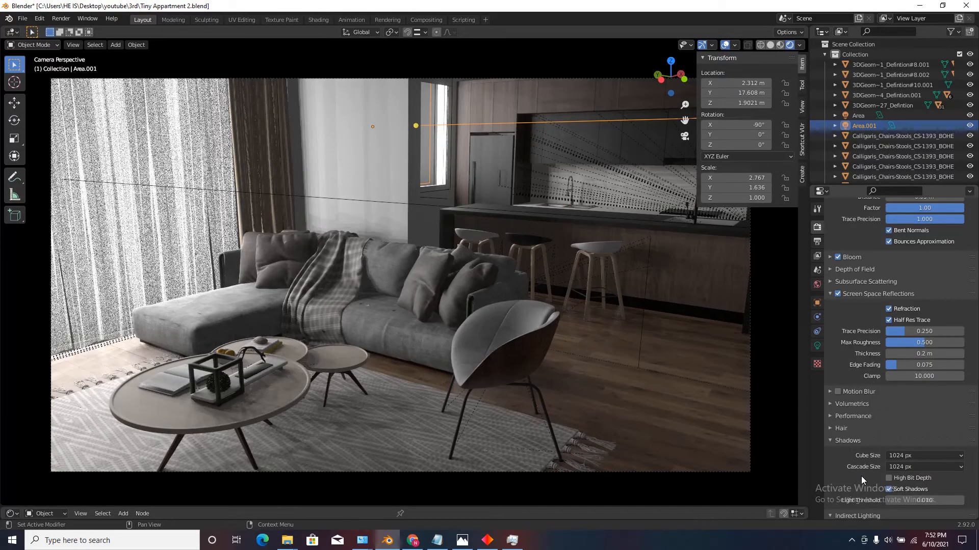
pyautogui.scroll(-5, 867, 473)
pyautogui.click(889, 377)
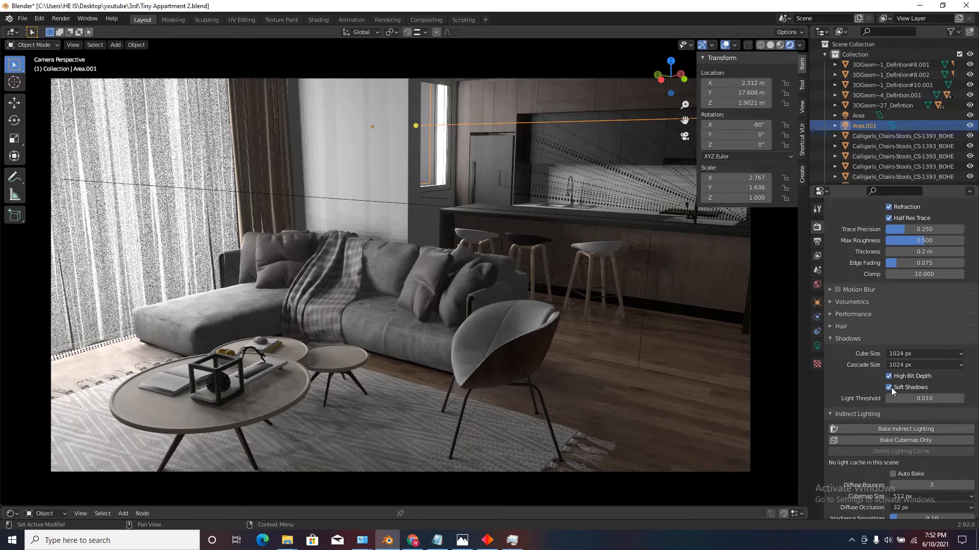
pyautogui.click(889, 388)
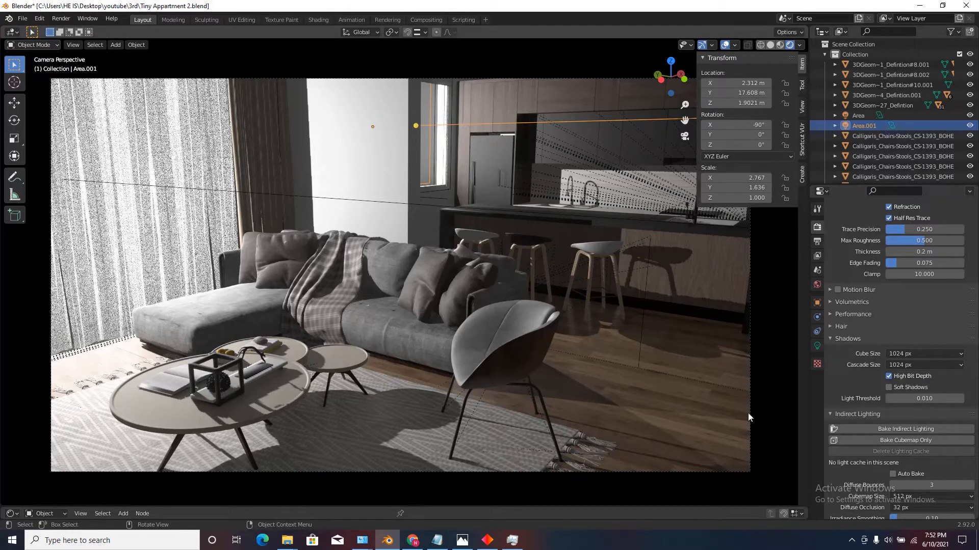
# Turn soft shadows back on and set the indirect lighting cubemap size to 1024 px.
pyautogui.click(889, 387)
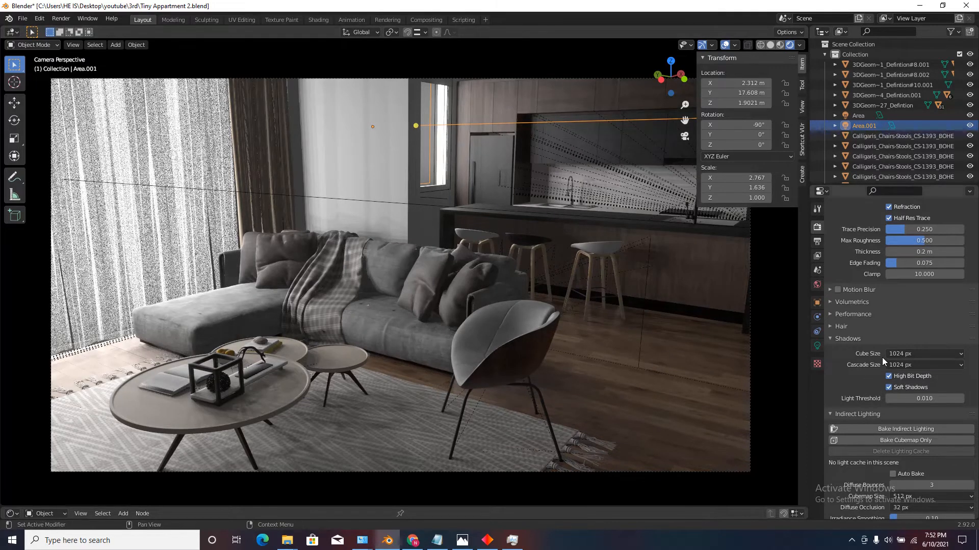
pyautogui.scroll(-4, 861, 419)
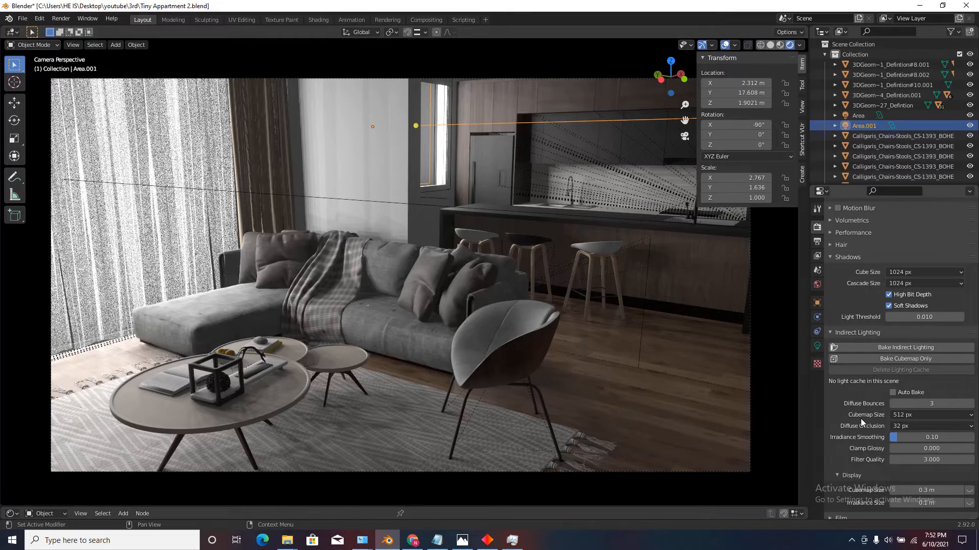
pyautogui.click(905, 415)
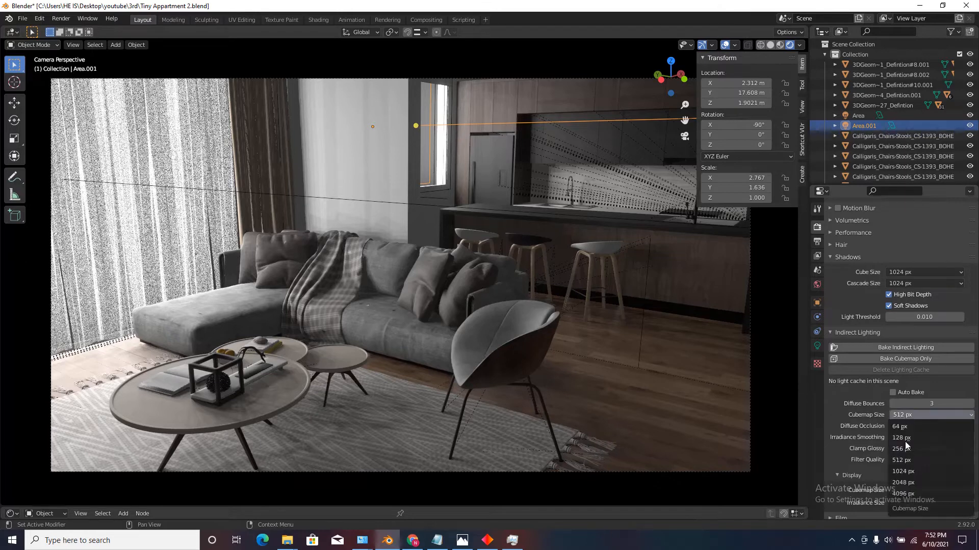
pyautogui.click(903, 471)
# Set the diffuse occlusion size for indirect lighting to 64 px.
pyautogui.scroll(-3, 857, 415)
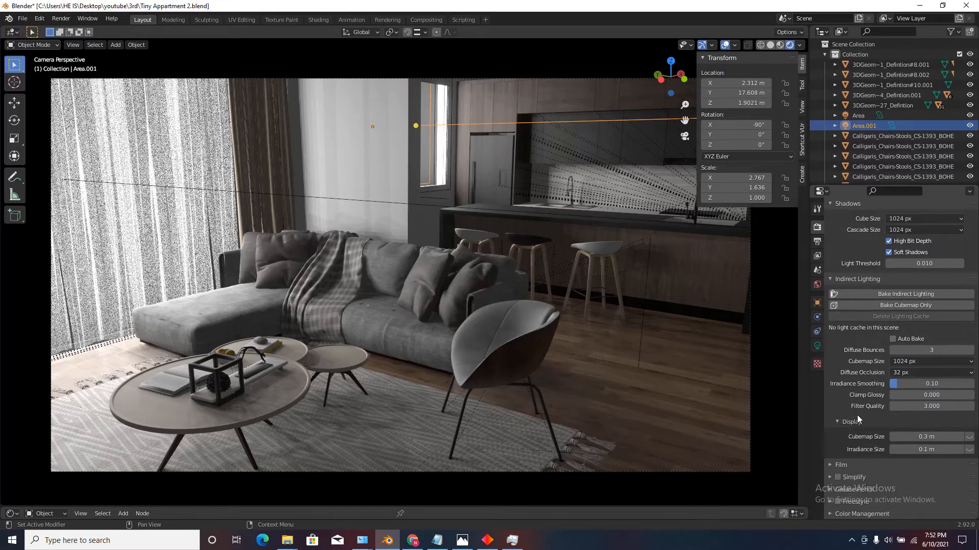
pyautogui.click(909, 374)
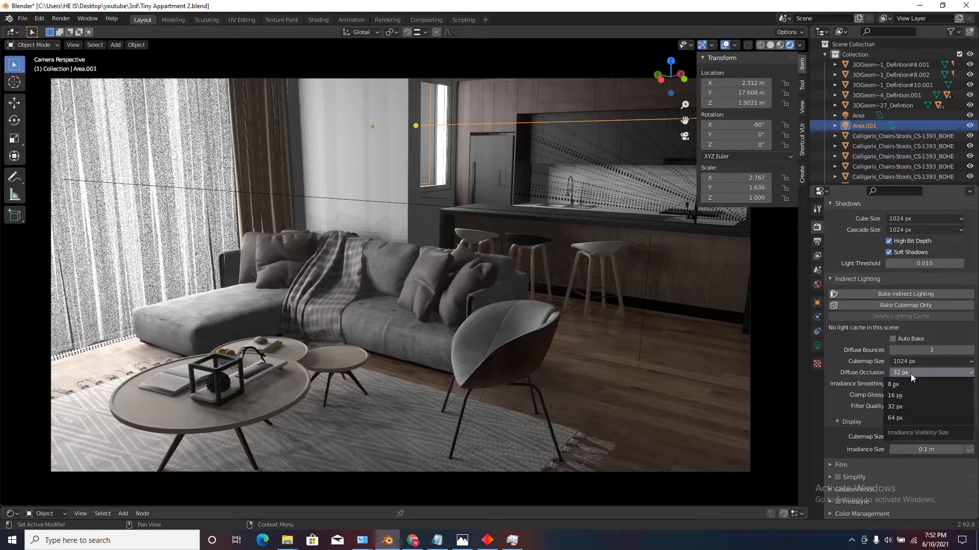
pyautogui.click(901, 417)
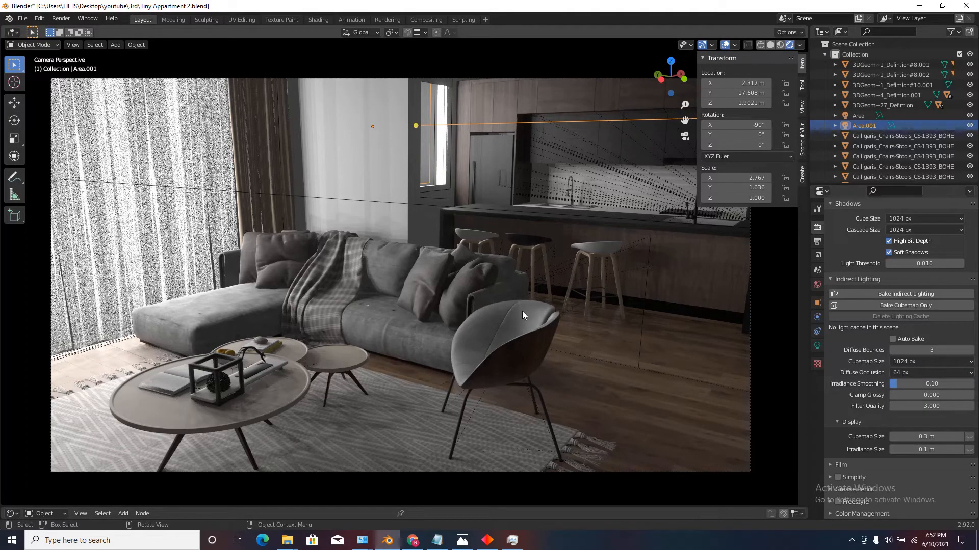
# Check the rendered room's lighting and shadows in a walk-through with overlays hidden, returning to the camera view and restoring the overlays.
pyautogui.click(724, 45)
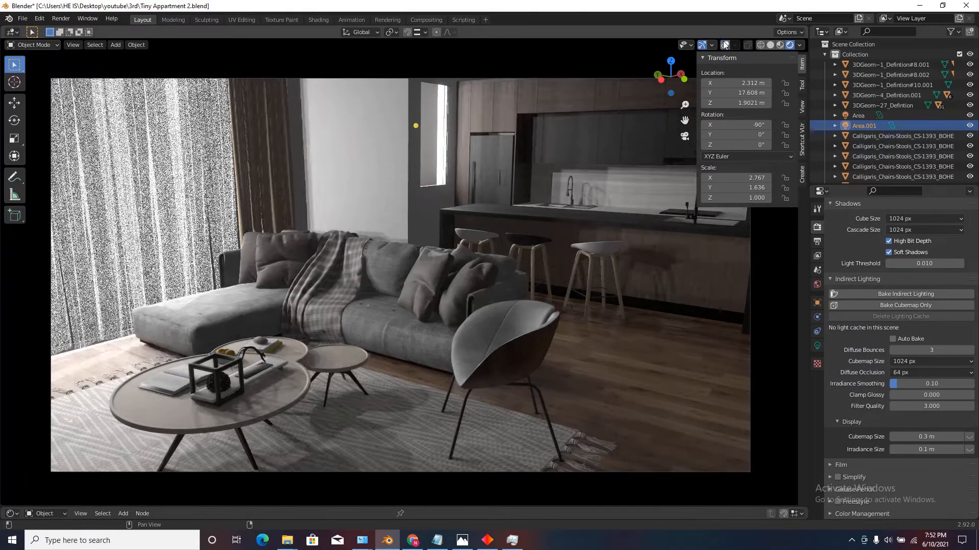
pyautogui.hotkey('shift', '`')
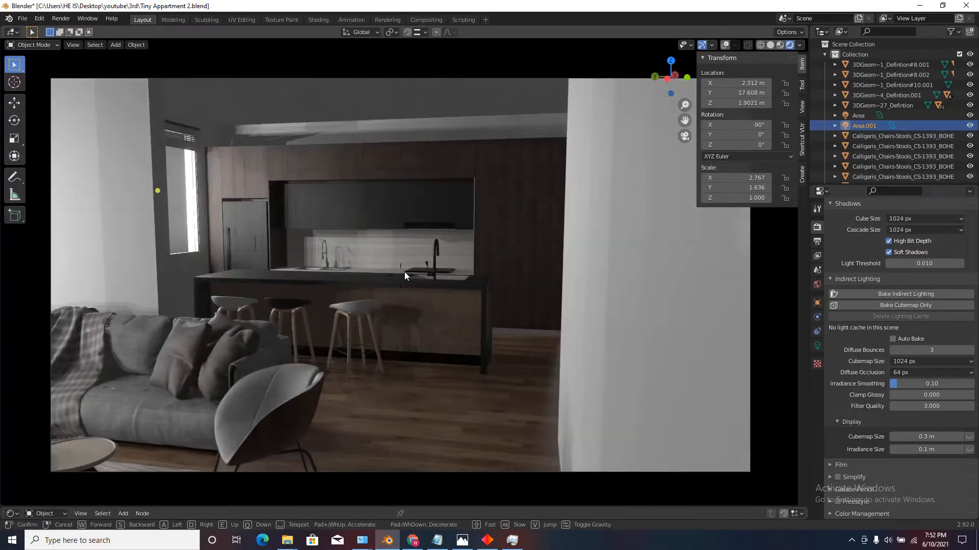
pyautogui.press('w')
pyautogui.press('a')
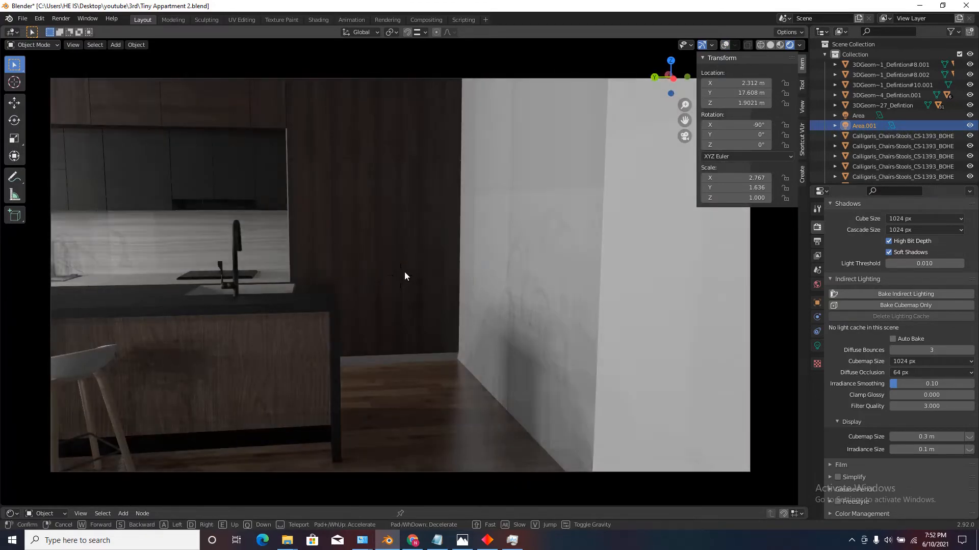
pyautogui.press('d')
pyautogui.press('s')
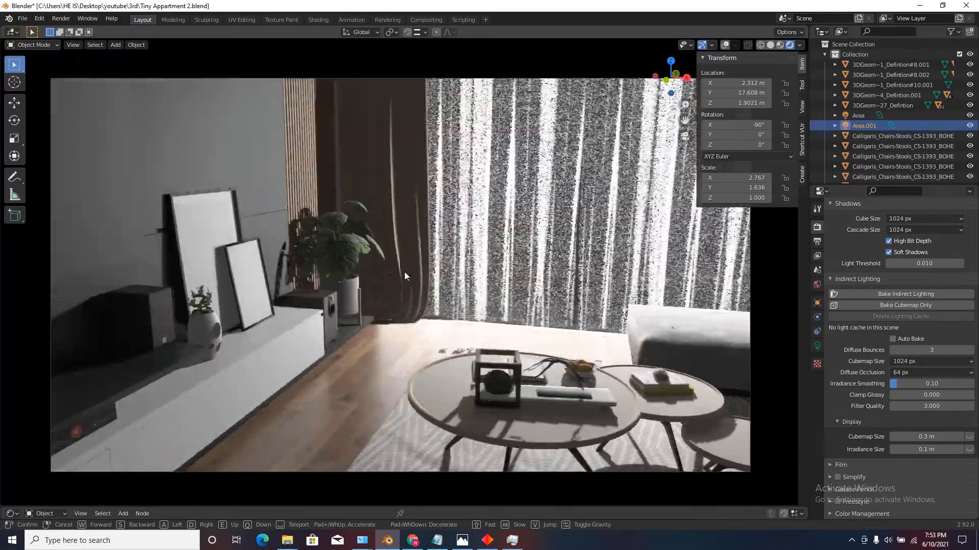
pyautogui.press('s')
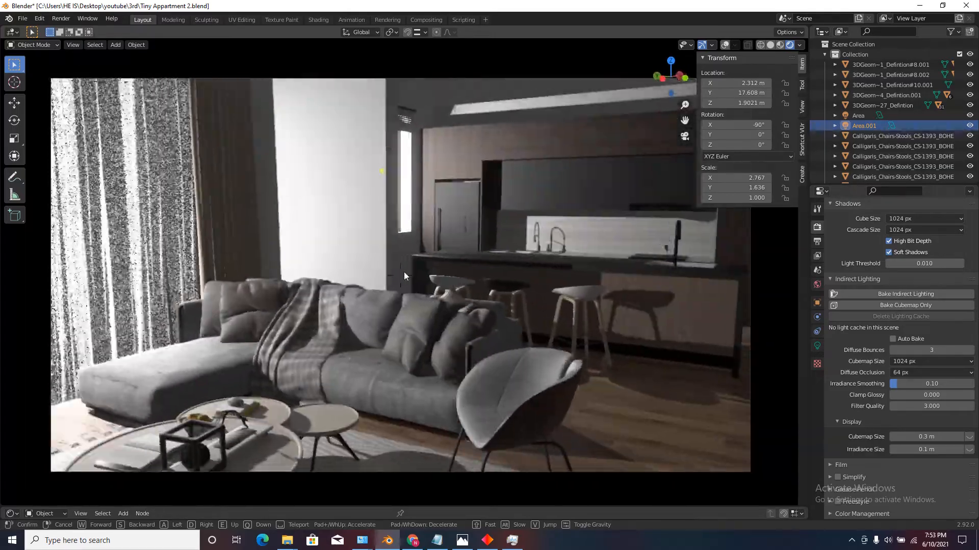
pyautogui.click(405, 271)
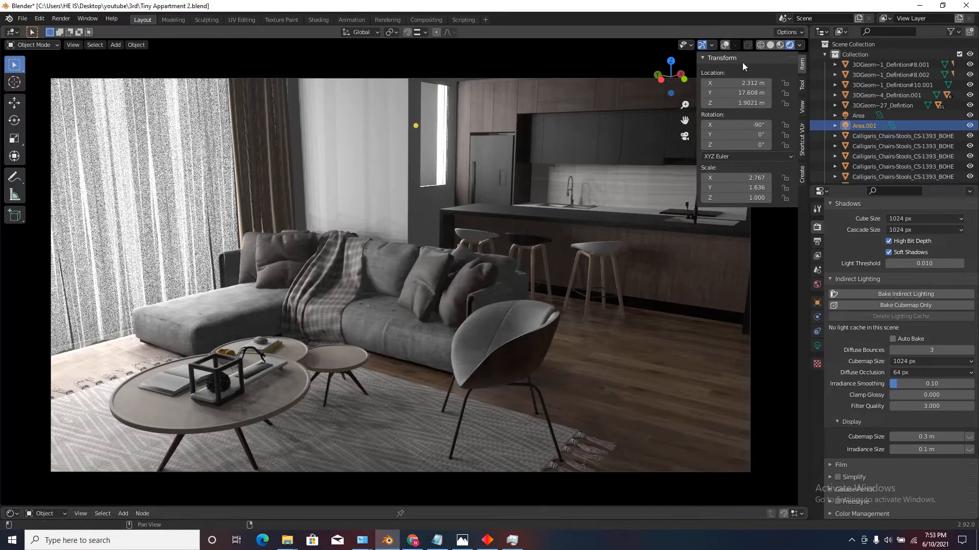
pyautogui.click(725, 45)
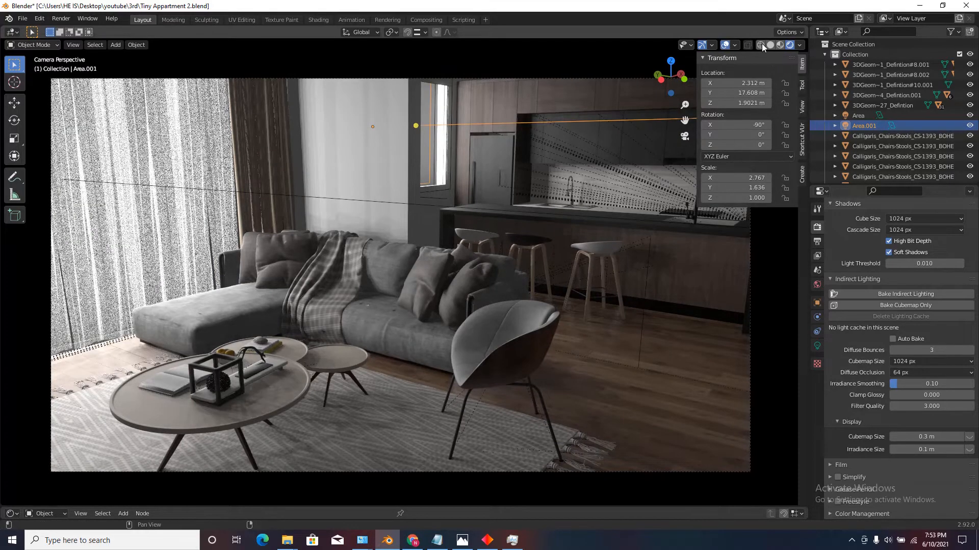
# Switch the viewport to solid shading and add a plane mesh at the 3D cursor beside the apartment's outer corner.
pyautogui.click(770, 45)
pyautogui.moveTo(456, 230); pyautogui.dragTo(448, 291, button='middle')
pyautogui.scroll(-10, 448, 294)
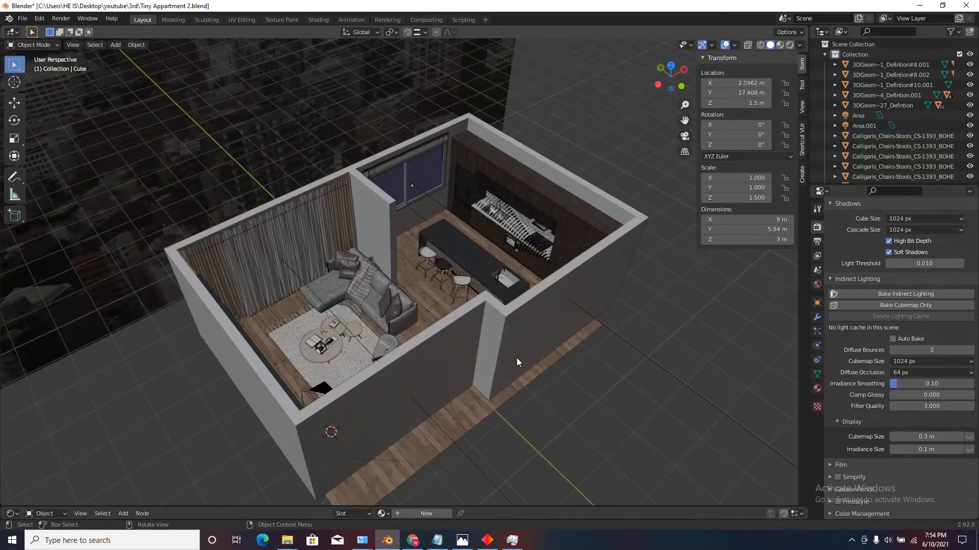
pyautogui.click(507, 343)
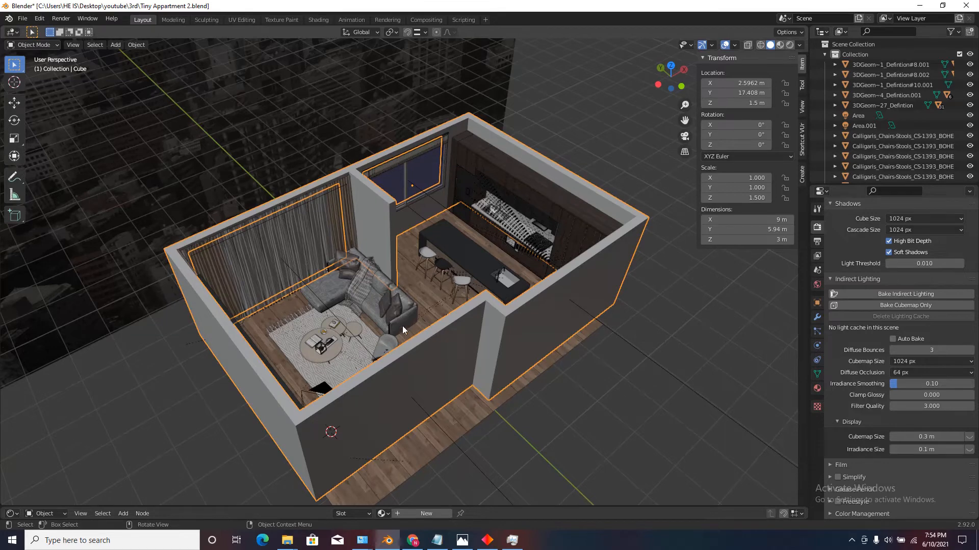
pyautogui.scroll(-1, 402, 331)
pyautogui.scroll(4, 429, 286)
pyautogui.hotkey('shift', 'a')
pyautogui.moveTo(412, 286)
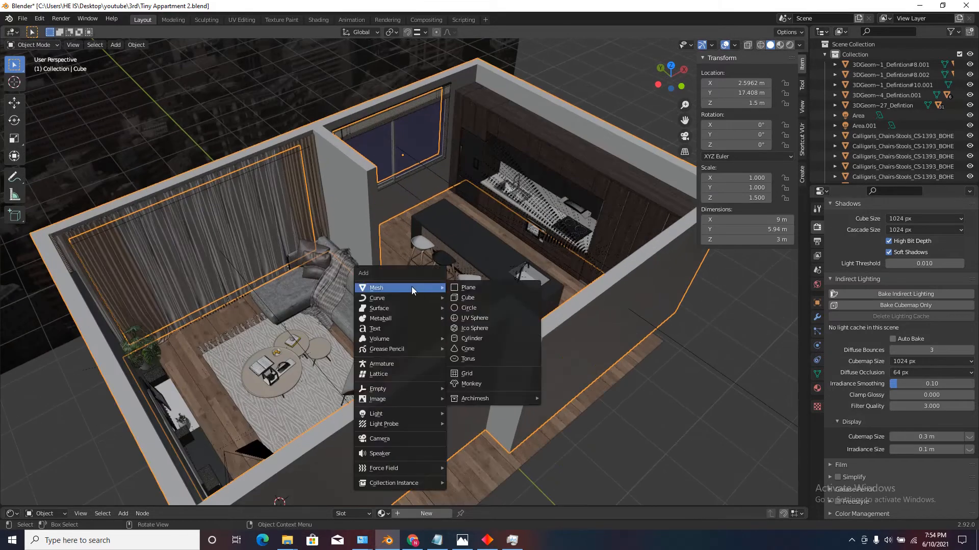
pyautogui.click(468, 287)
# Raise the new plane to ceiling height by setting its Z location to 3 m.
pyautogui.scroll(-4, 393, 292)
pyautogui.scroll(-2, 366, 371)
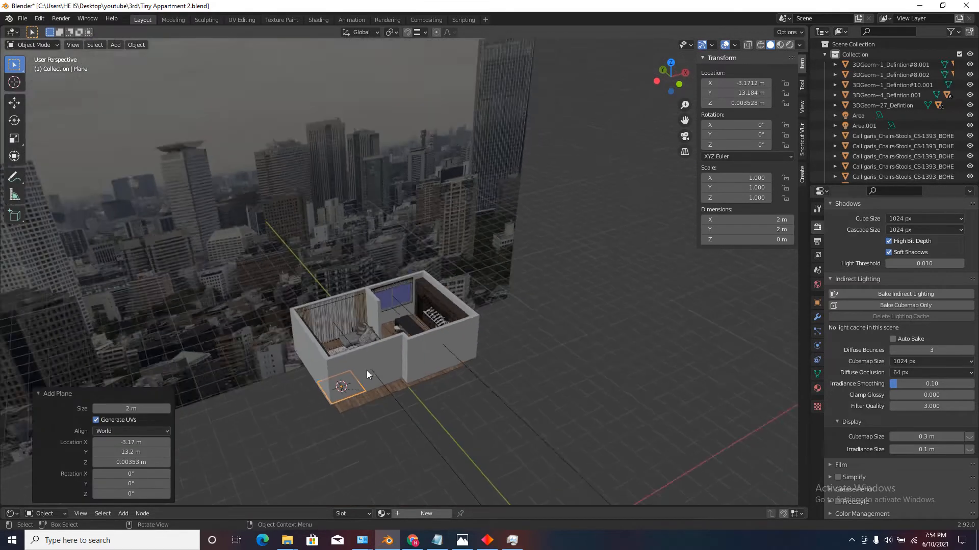
pyautogui.scroll(3, 365, 371)
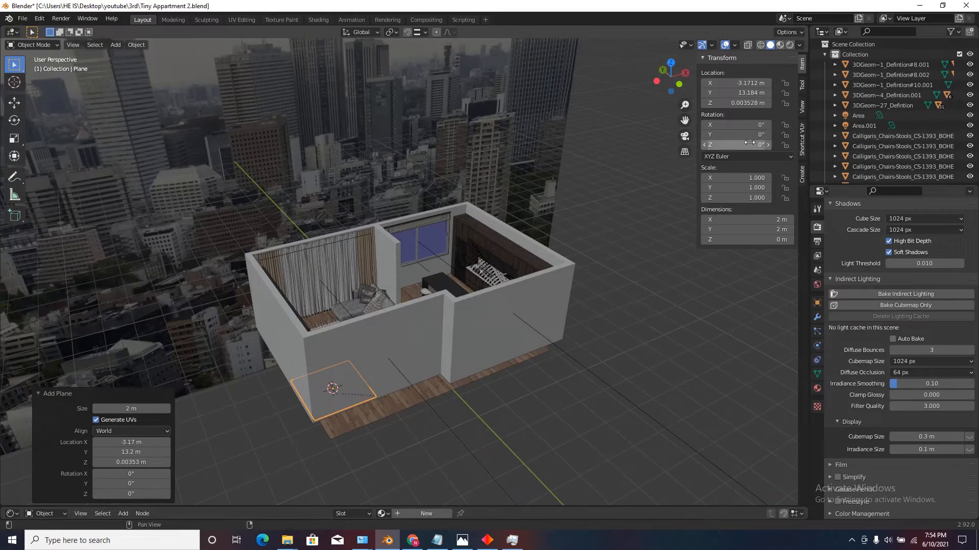
pyautogui.click(744, 103)
pyautogui.write('3')
pyautogui.press('Return')
# In top view, scale the plane by about 4.57 so that it measures about 9.14 m by 9.14 m.
pyautogui.scroll(6, 289, 320)
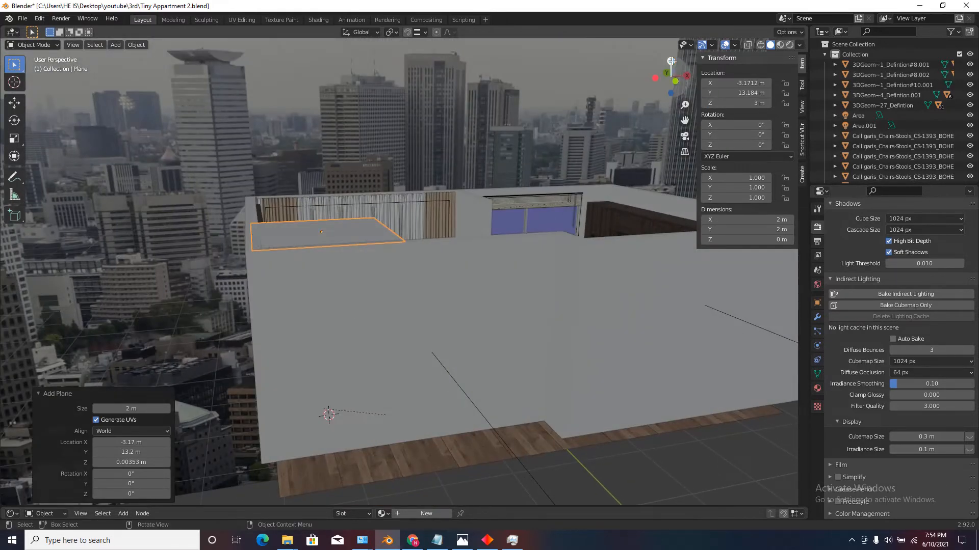
pyautogui.click(671, 61)
pyautogui.scroll(-4, 341, 314)
pyautogui.press('Tab')
pyautogui.scroll(2, 341, 314)
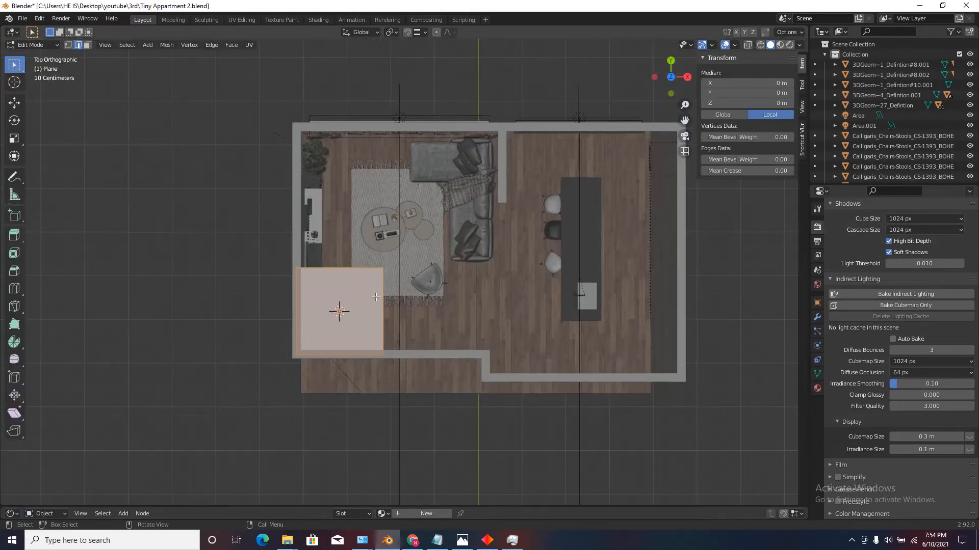
pyautogui.press('Tab')
pyautogui.scroll(-4, 381, 293)
pyautogui.scroll(3, 378, 317)
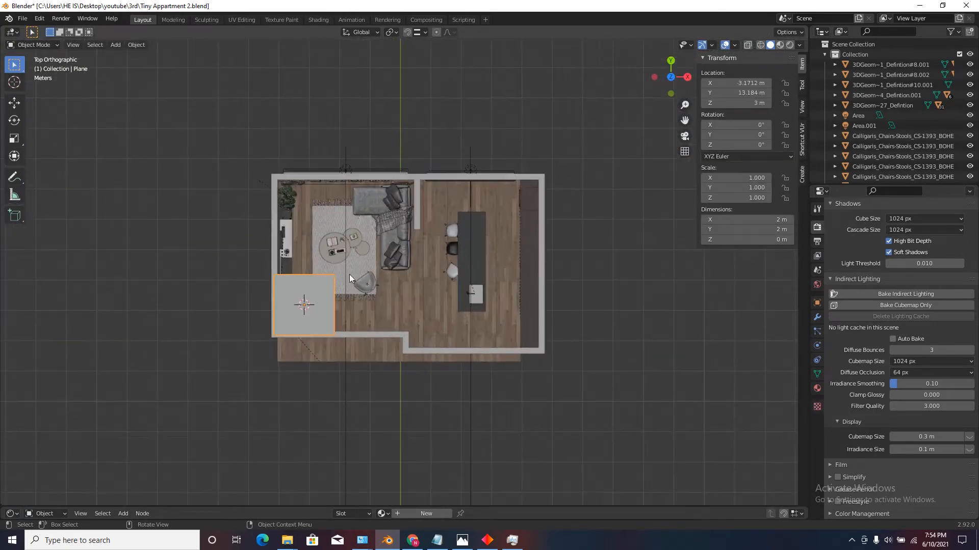
pyautogui.press('s')
pyautogui.click(610, 297)
# Move the plane over the apartment so that its corner lines up with the outer corner of the window-side wall.
pyautogui.scroll(-2, 609, 298)
pyautogui.press('g')
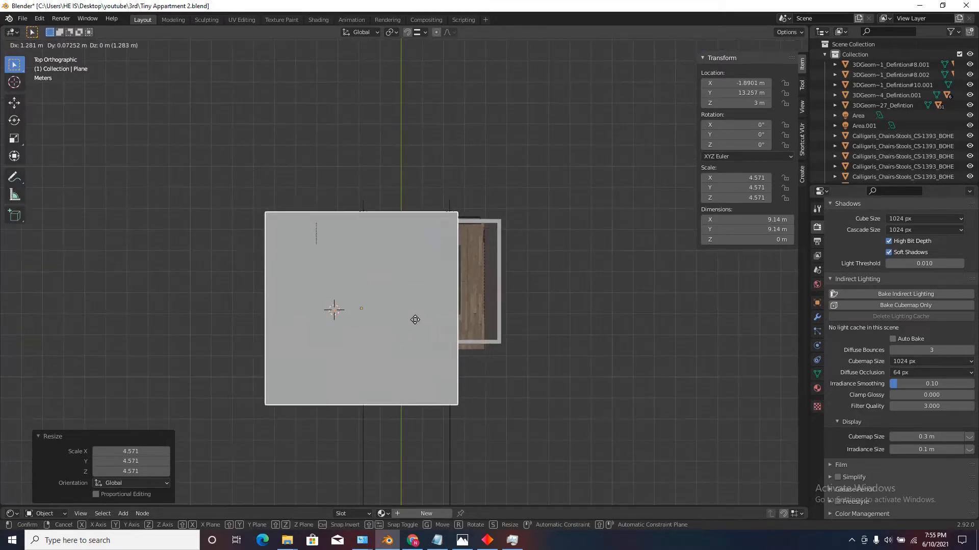
pyautogui.click(472, 307)
pyautogui.scroll(5, 344, 244)
pyautogui.press('g')
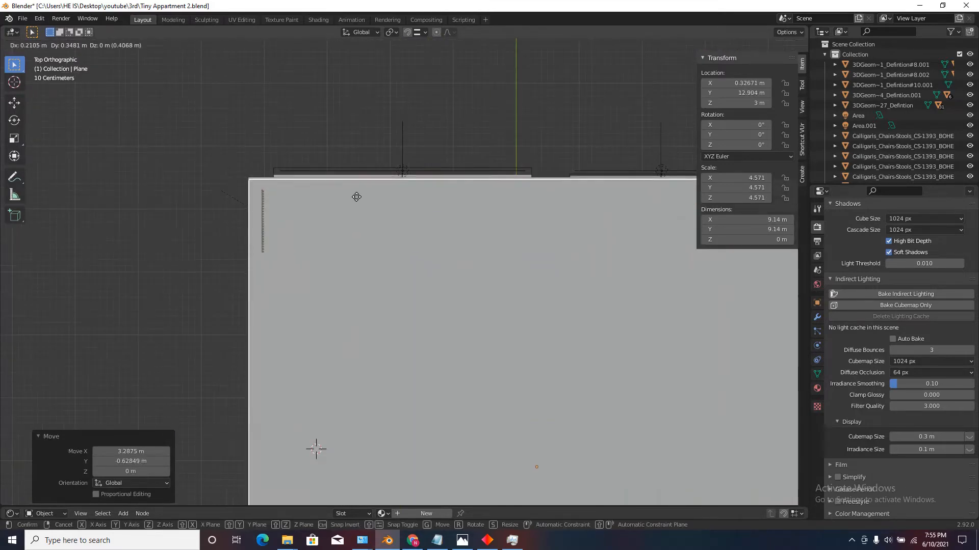
pyautogui.click(356, 195)
# Extrude the plane upward about 0.39 m into a ceiling slab and return to Object Mode.
pyautogui.scroll(-4, 361, 298)
pyautogui.moveTo(362, 298); pyautogui.dragTo(521, 292, button='middle')
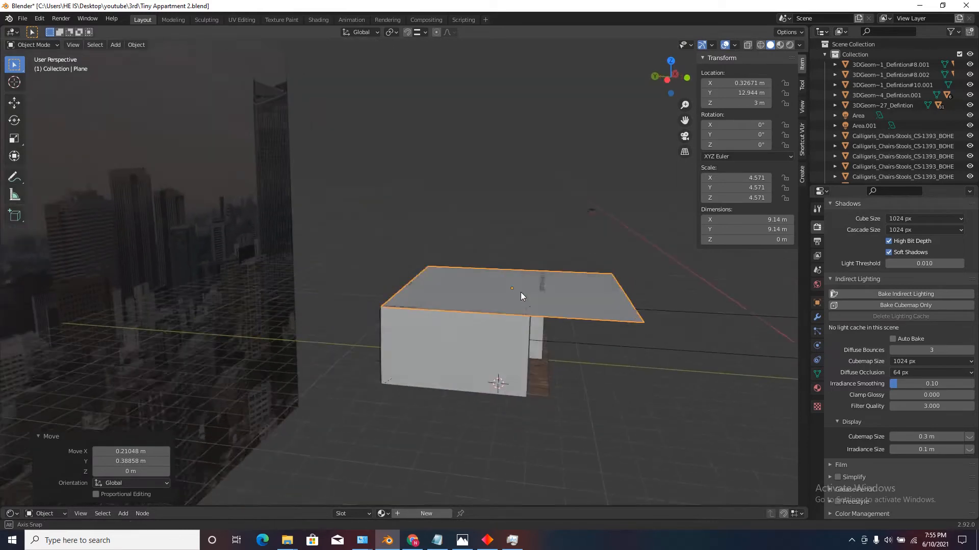
pyautogui.scroll(3, 521, 293)
pyautogui.press('Tab')
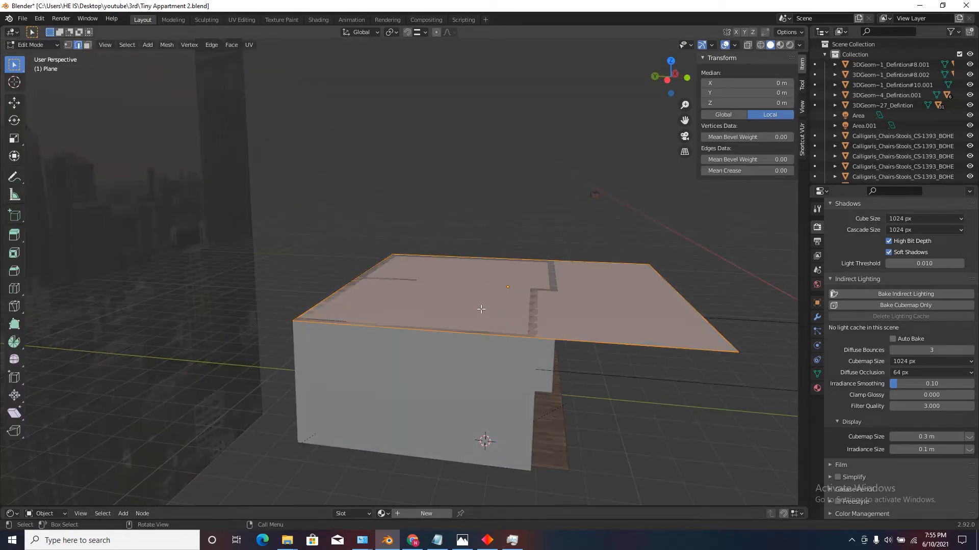
pyautogui.scroll(2, 481, 309)
pyautogui.press('e')
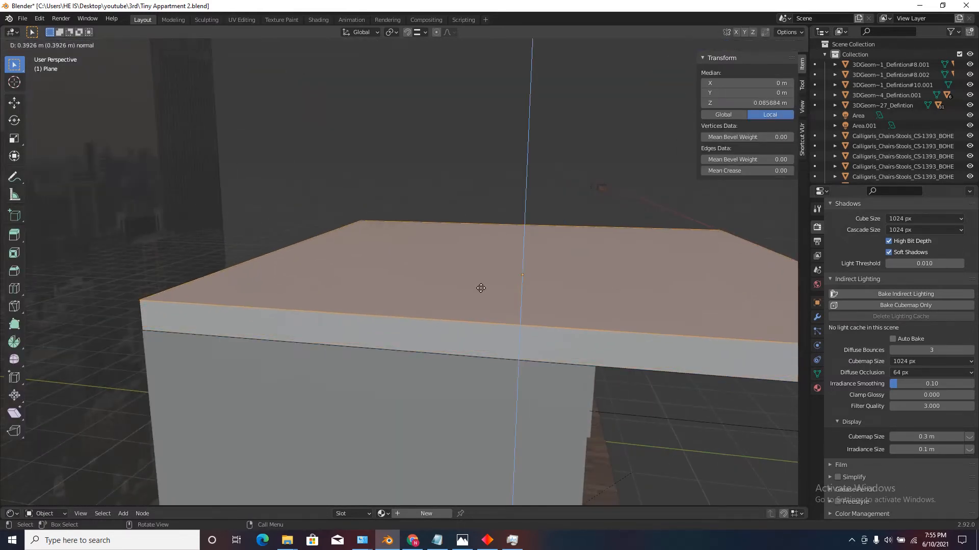
pyautogui.click(480, 285)
pyautogui.scroll(-4, 480, 285)
pyautogui.moveTo(481, 285)
pyautogui.mouseDown(button='middle')
pyautogui.moveTo(481, 276)
pyautogui.moveTo(490, 280)
pyautogui.mouseUp(button='middle')
pyautogui.press('Tab')
# Duplicate the ceiling slab and move the copy 3 m down along the Z axis as a floor slab.
pyautogui.scroll(1, 520, 340)
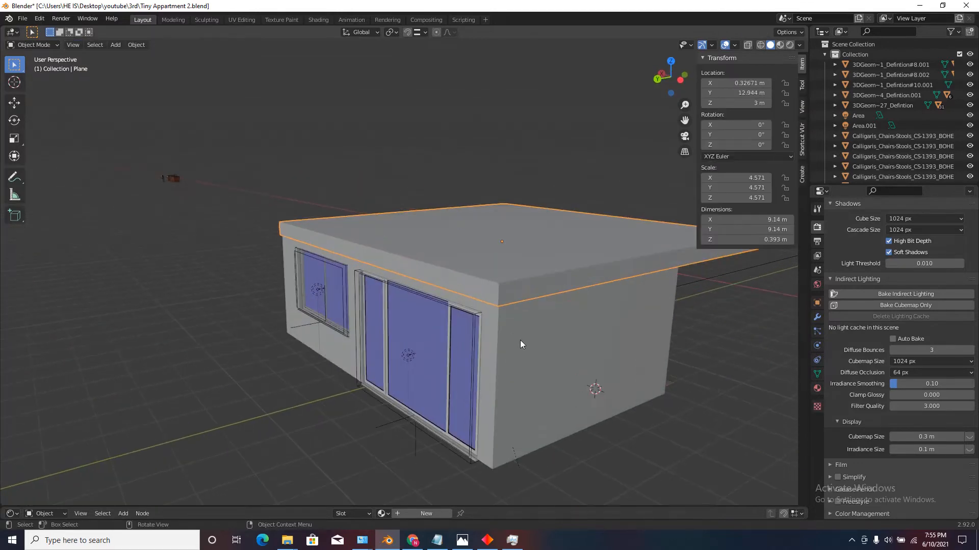
pyautogui.moveTo(520, 340); pyautogui.dragTo(468, 313, button='middle')
pyautogui.scroll(-3, 402, 264)
pyautogui.moveTo(402, 264); pyautogui.dragTo(417, 295, button='middle')
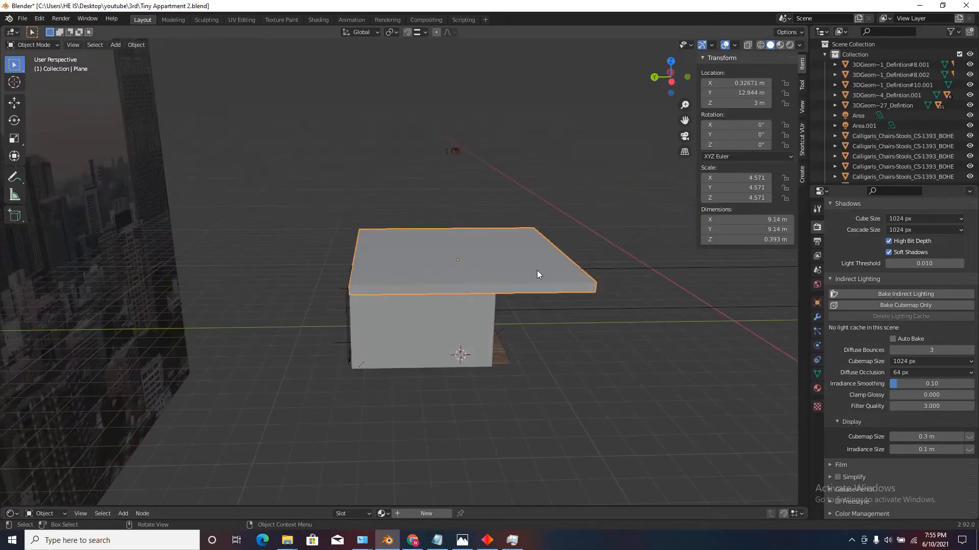
pyautogui.moveTo(537, 274); pyautogui.dragTo(521, 332, button='middle')
pyautogui.hotkey('shift', 's')
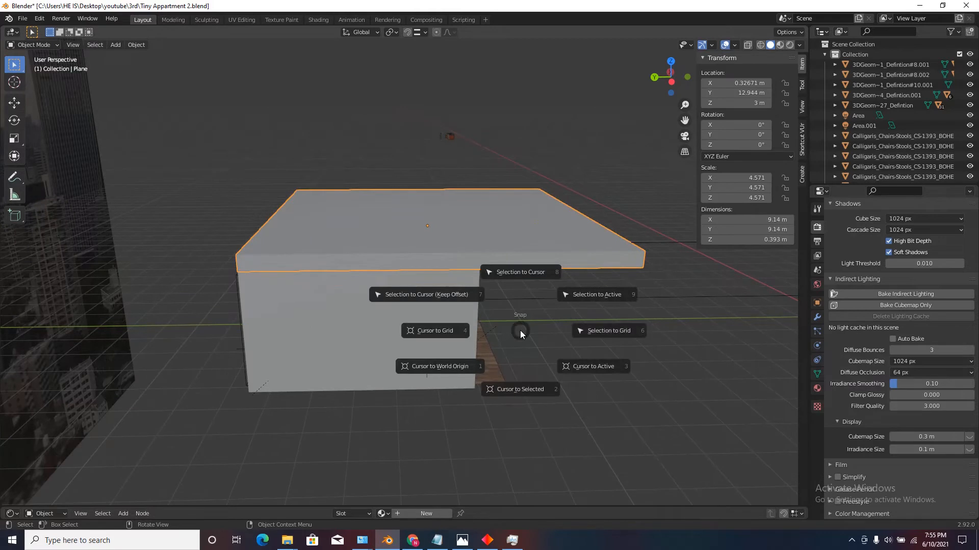
pyautogui.press('Escape')
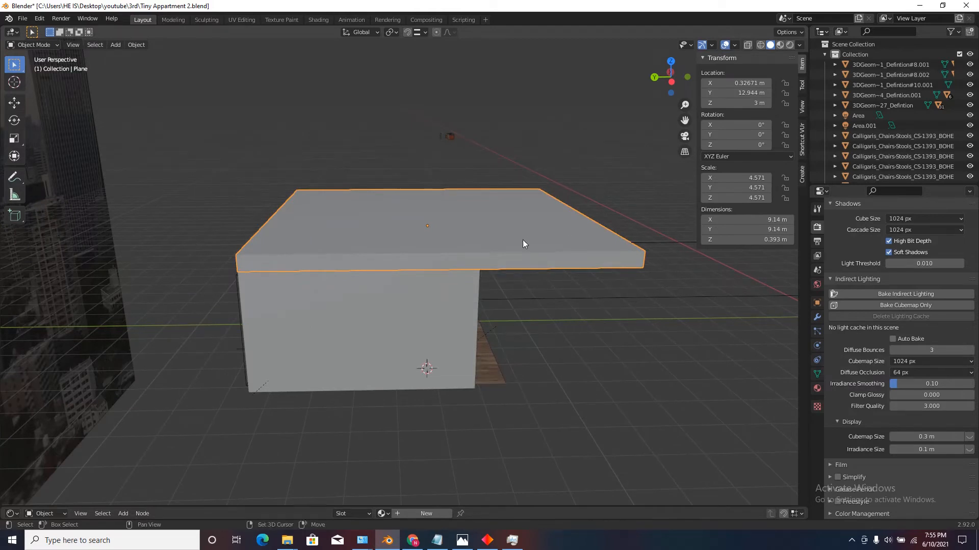
pyautogui.hotkey('shift', 'd')
pyautogui.write('z')
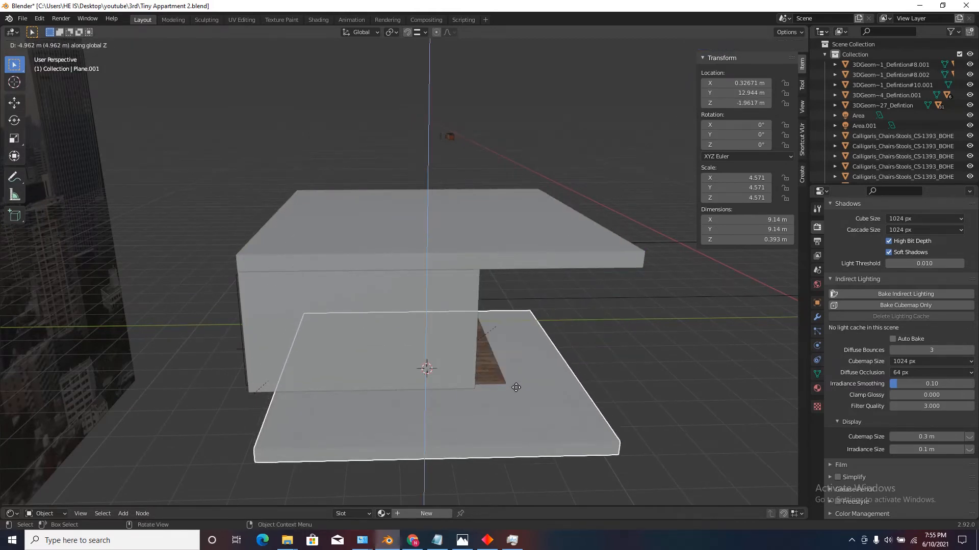
pyautogui.write('3')
pyautogui.write('-')
pyautogui.press('Return')
# In side view, lower the floor slab along Z by about 0.4 m until its top meets the base of the walls.
pyautogui.moveTo(516, 387); pyautogui.dragTo(499, 353, button='middle')
pyautogui.scroll(2, 430, 304)
pyautogui.click(668, 77)
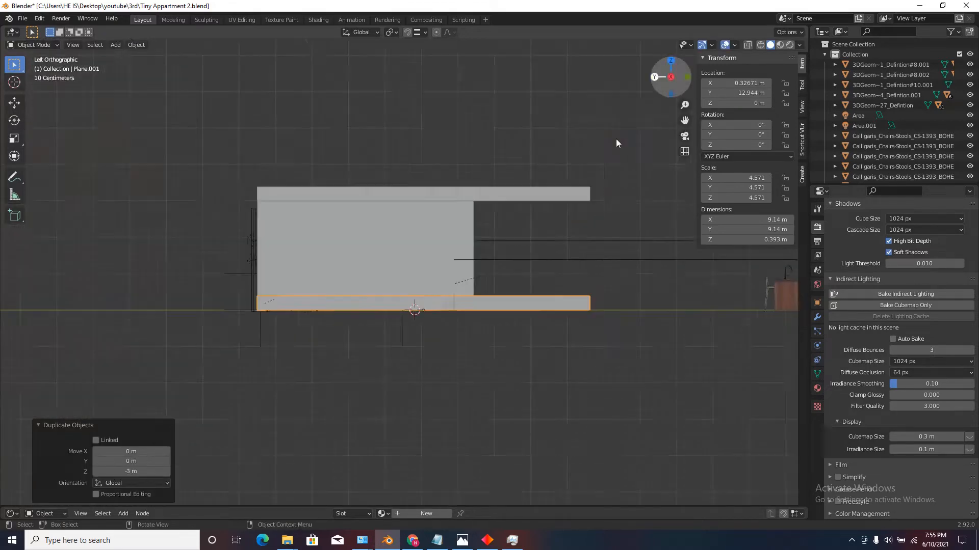
pyautogui.scroll(5, 461, 304)
pyautogui.press('g')
pyautogui.press('z')
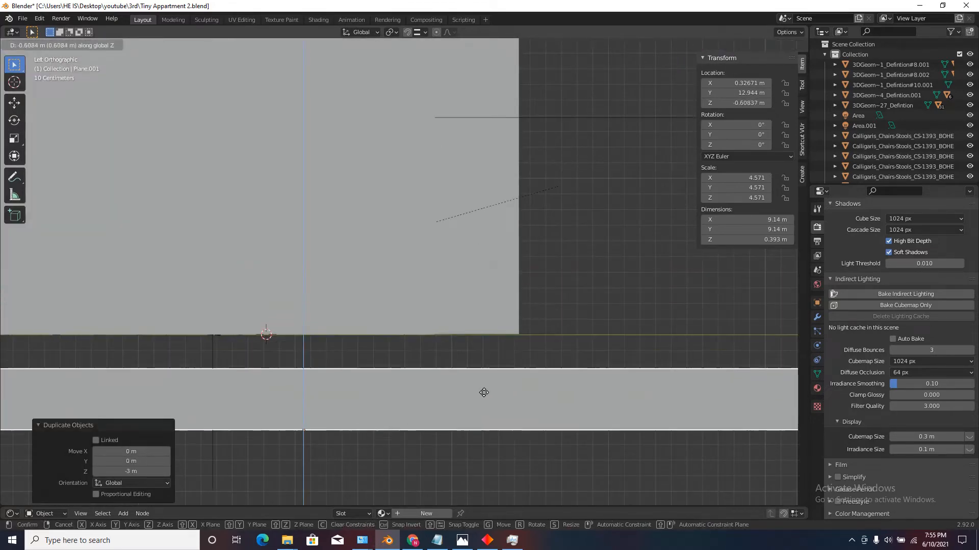
pyautogui.click(561, 91)
# Inspect the kitchen's floor, walls and ceiling from inside the enclosed room.
pyautogui.moveTo(561, 91); pyautogui.dragTo(327, 197, button='middle')
pyautogui.scroll(-4, 292, 212)
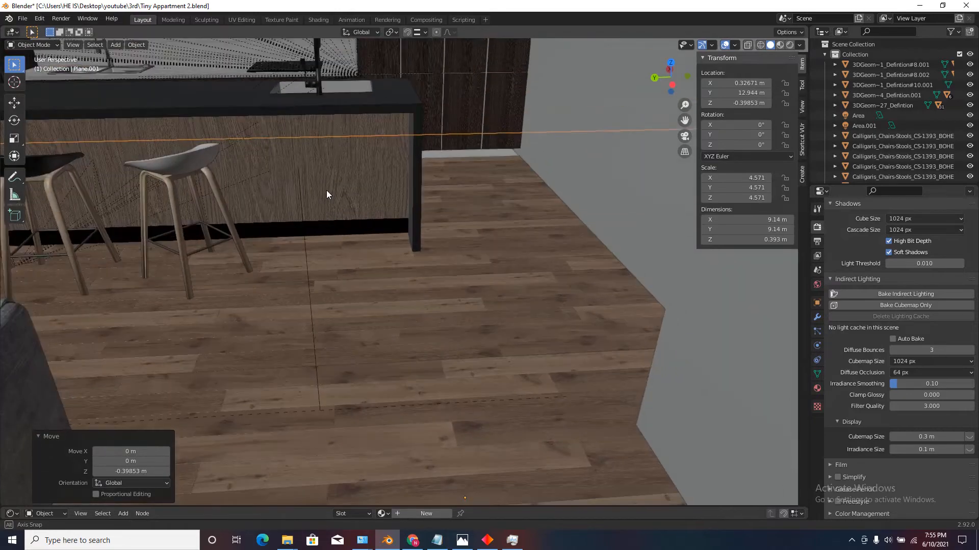
pyautogui.moveTo(426, 262); pyautogui.dragTo(457, 215, button='middle')
pyautogui.scroll(5, 456, 240)
pyautogui.scroll(2, 455, 240)
pyautogui.scroll(-6, 456, 209)
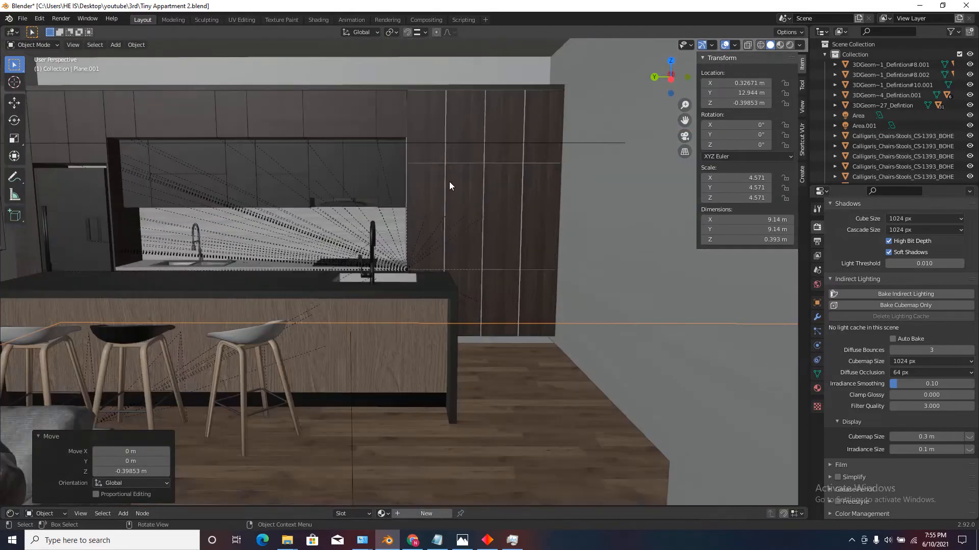
# Examine the gap between the floor and the base of the tall kitchen cabinets from close up.
pyautogui.moveTo(468, 280); pyautogui.dragTo(439, 296, button='middle')
pyautogui.scroll(5, 439, 297)
pyautogui.hotkey('shift', '`')
pyautogui.press('w')
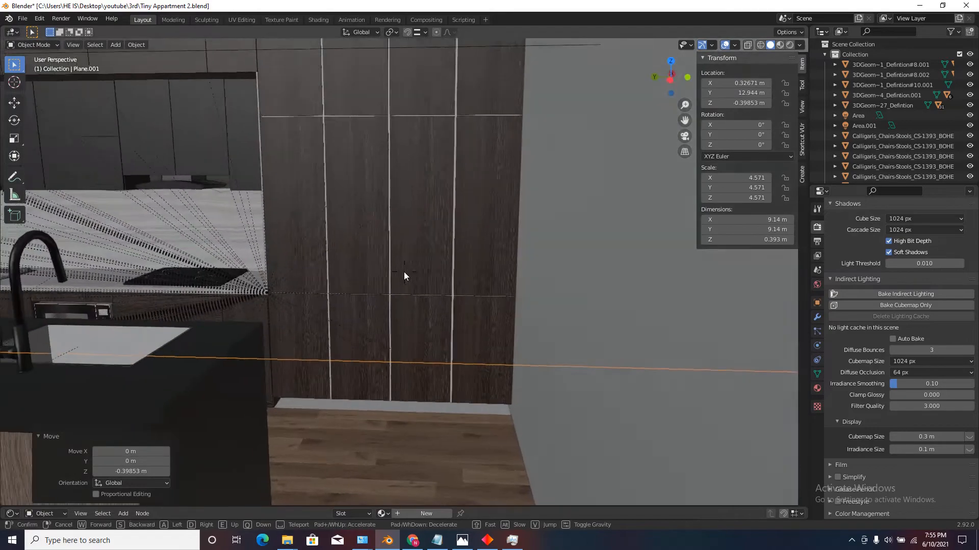
pyautogui.press('e')
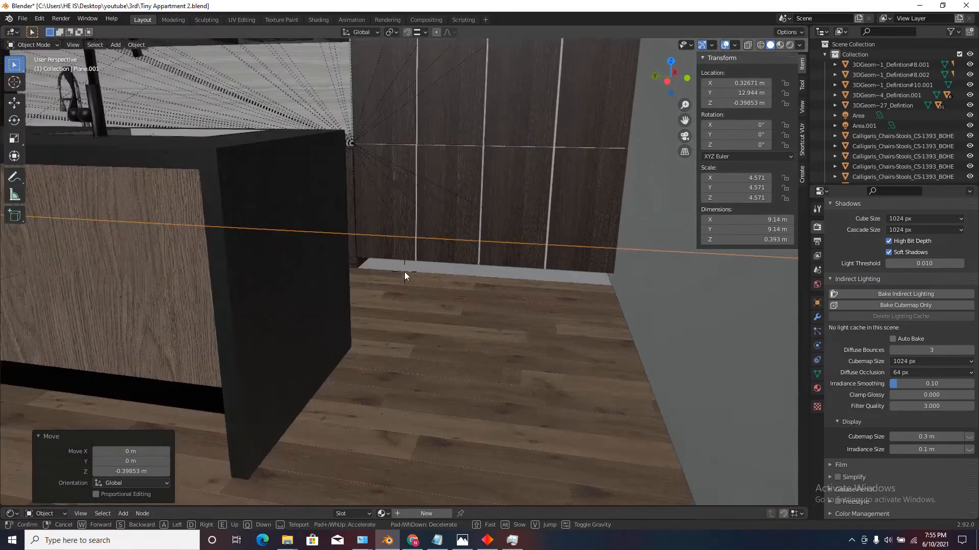
pyautogui.press('q')
pyautogui.press('e')
pyautogui.press('w')
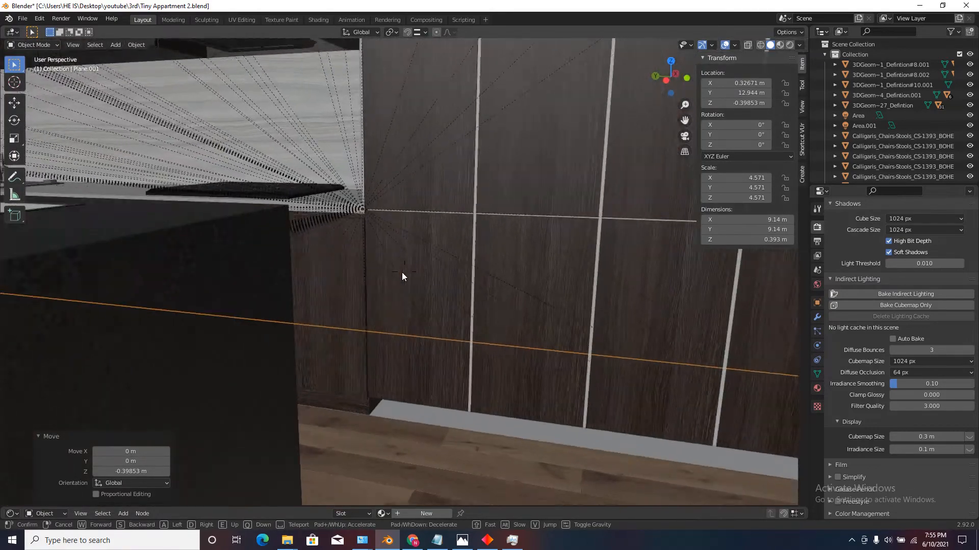
pyautogui.press('d')
pyautogui.press('s')
pyautogui.press('s')
pyautogui.press('d')
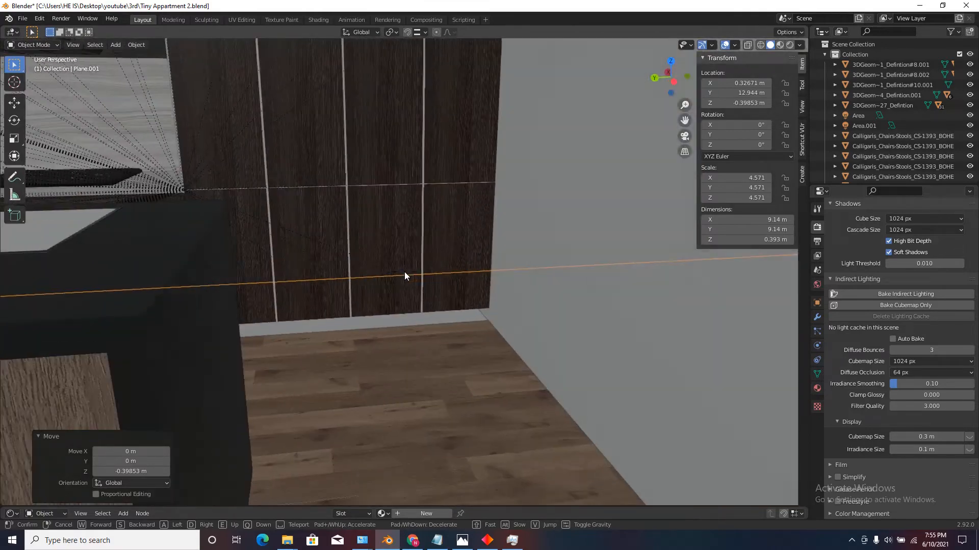
pyautogui.press('w')
pyautogui.press('w')
pyautogui.click(404, 273)
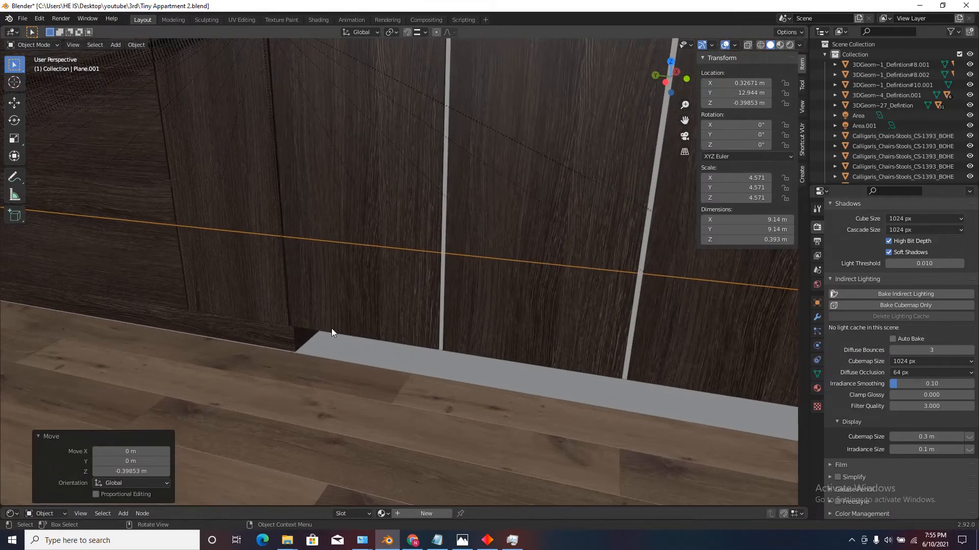
# Enter Edit Mode on the lower kitchen cabinet body and select its end face beside the gap in face select mode.
pyautogui.click(304, 344)
pyautogui.press('Tab')
pyautogui.moveTo(298, 340); pyautogui.dragTo(243, 299, button='middle')
pyautogui.scroll(3, 236, 275)
pyautogui.scroll(-1, 241, 293)
pyautogui.scroll(1, 230, 213)
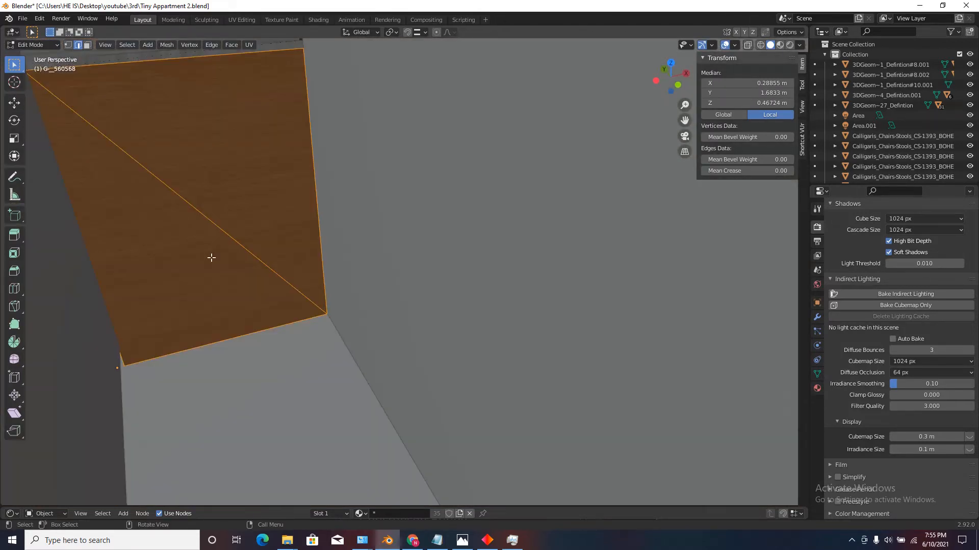
pyautogui.click(219, 215)
pyautogui.click(87, 47)
pyautogui.click(145, 101)
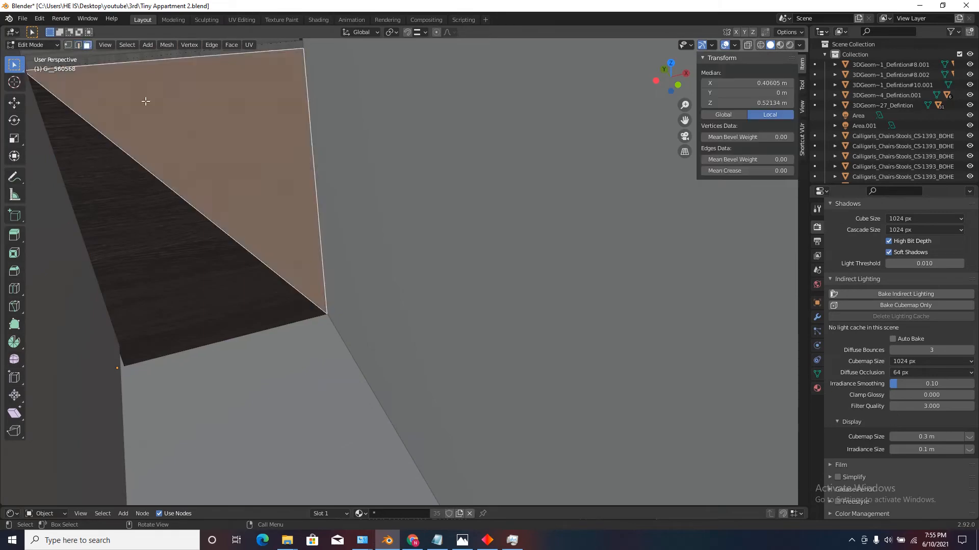
pyautogui.keyDown('shift'); pyautogui.click(149, 242); pyautogui.keyUp('shift')
# With snapping on, extrude the cabinet's end face about 1.5 m under the tall cabinets to the side wall and return to Object Mode.
pyautogui.keyDown('shift'); pyautogui.moveTo(182, 230); pyautogui.dragTo(197, 242, button='middle'); pyautogui.keyUp('shift')
pyautogui.moveTo(84, 207); pyautogui.dragTo(197, 214, button='middle')
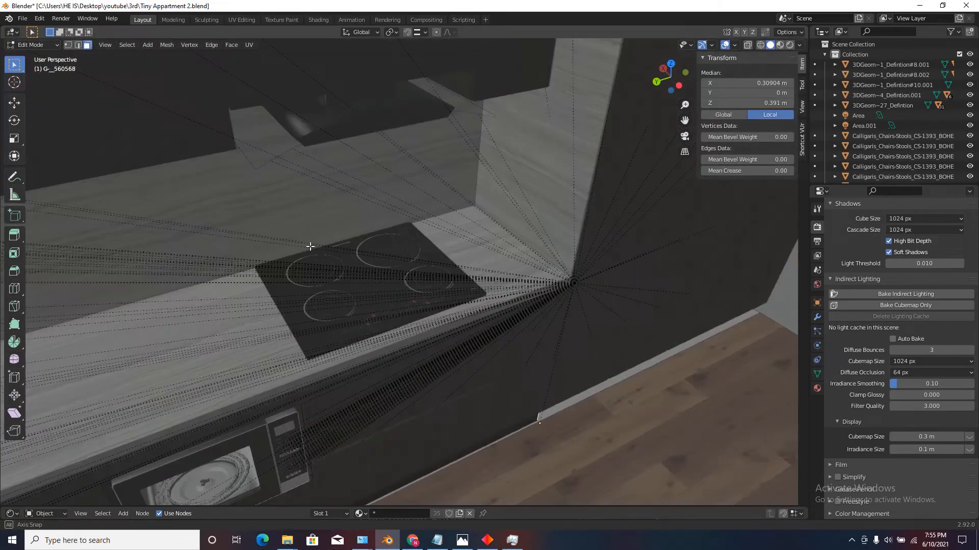
pyautogui.scroll(-3, 98, 200)
pyautogui.scroll(4, 634, 210)
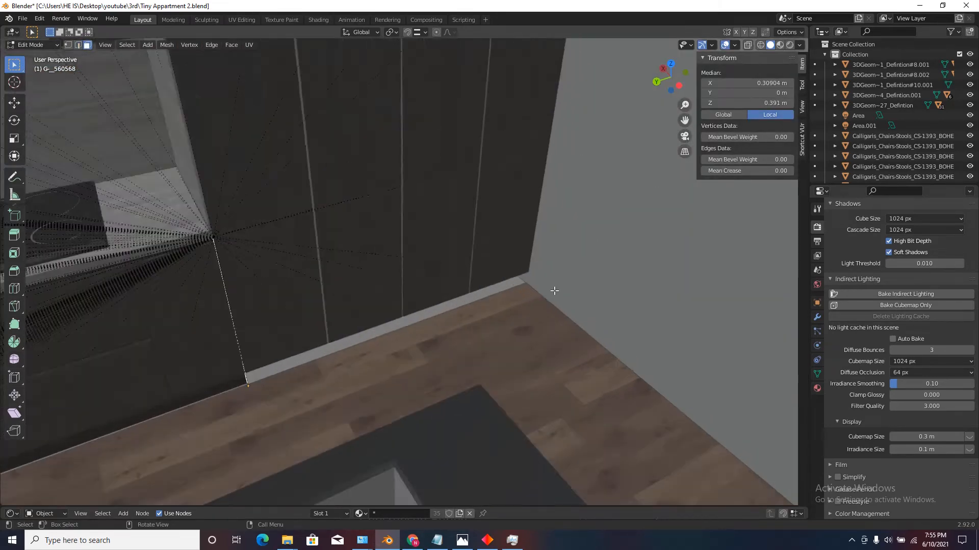
pyautogui.scroll(2, 513, 271)
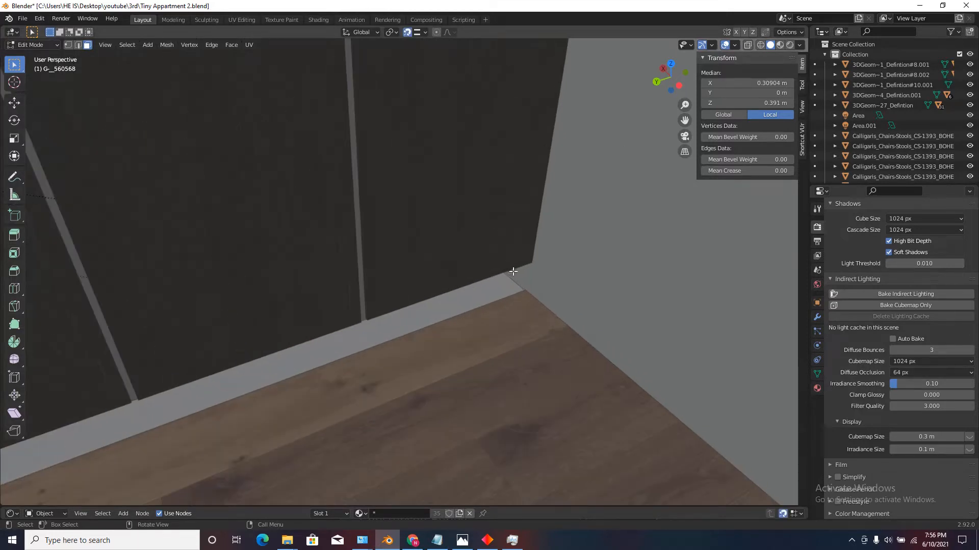
pyautogui.press('e')
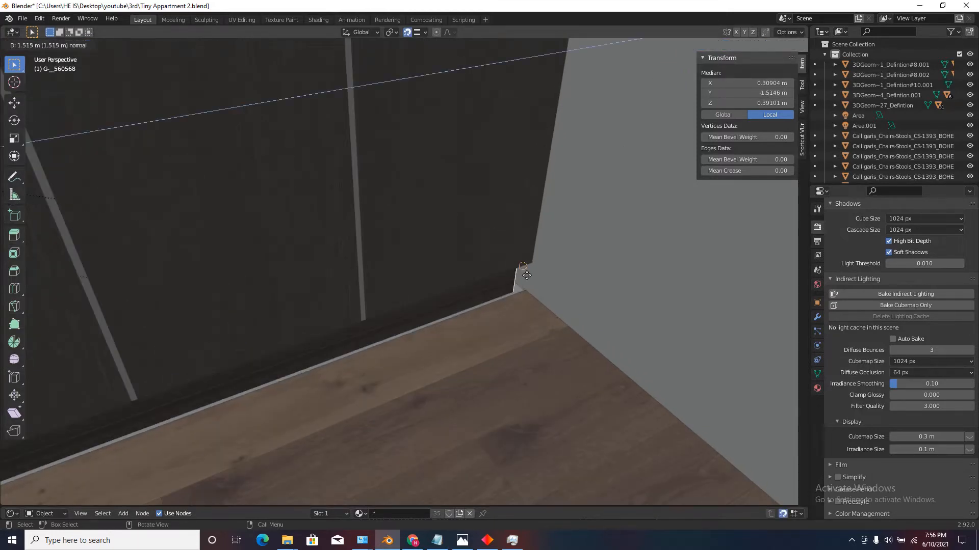
pyautogui.click(526, 281)
pyautogui.scroll(-5, 515, 285)
pyautogui.press('Tab')
pyautogui.scroll(-5, 493, 278)
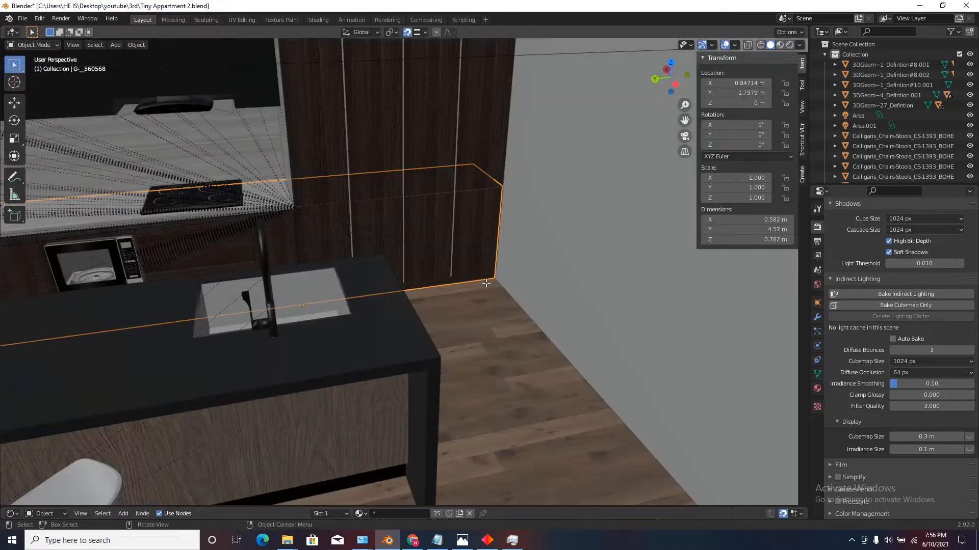
# Check the extended cabinet base and the strip between the upper cabinets and the ceiling from inside the room.
pyautogui.moveTo(487, 283); pyautogui.dragTo(435, 253, button='middle')
pyautogui.moveTo(474, 313); pyautogui.dragTo(491, 308, button='middle')
pyautogui.scroll(-4, 490, 308)
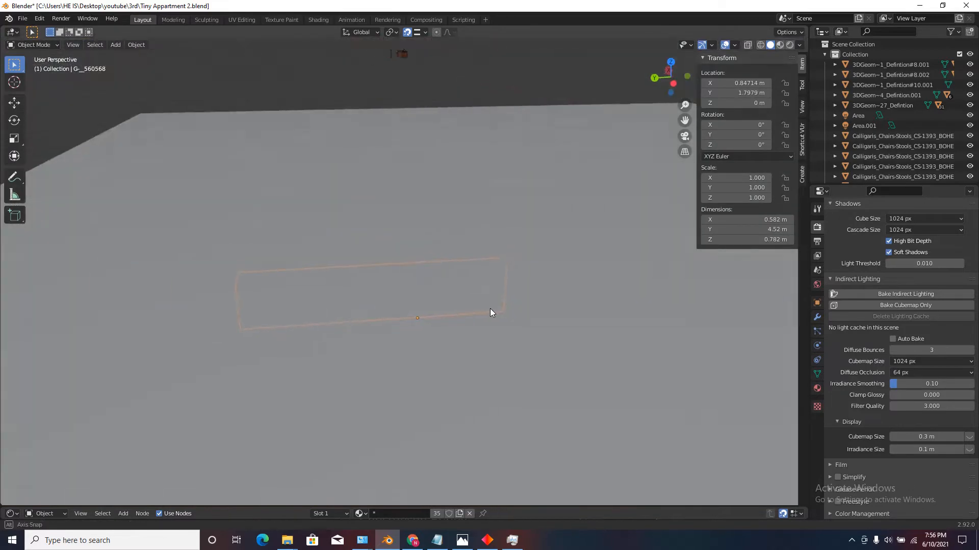
pyautogui.scroll(5, 449, 234)
pyautogui.hotkey('shift', '`')
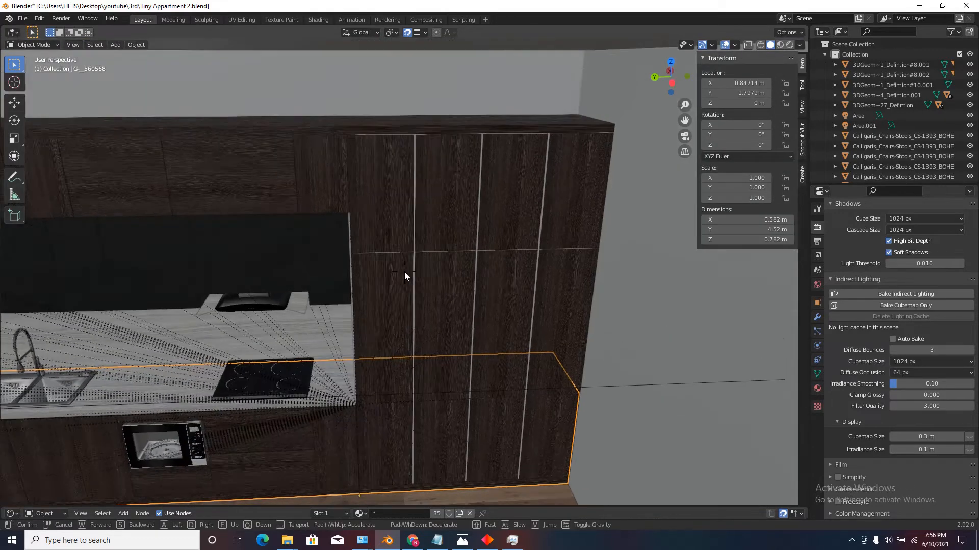
pyautogui.press('w')
pyautogui.press('s')
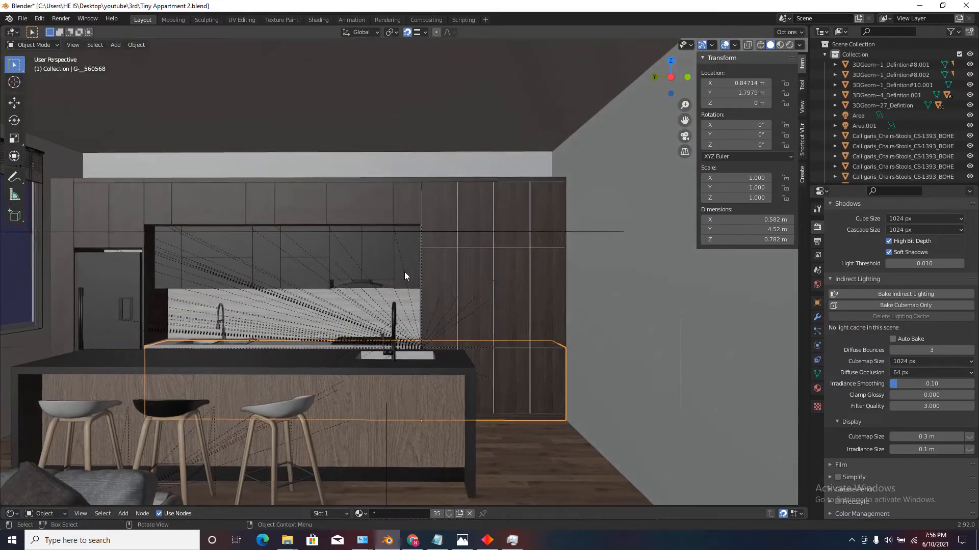
pyautogui.click(405, 271)
# With snapping off, lower the ceiling slab about 0.39 m along Z to the top of the kitchen cabinets.
pyautogui.click(368, 98)
pyautogui.press('g')
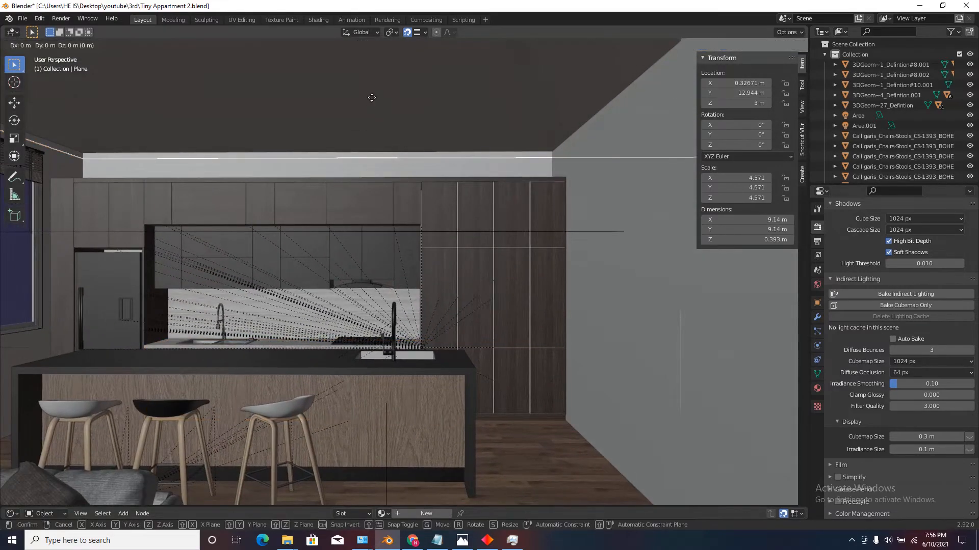
pyautogui.press('z')
pyautogui.rightClick(366, 81)
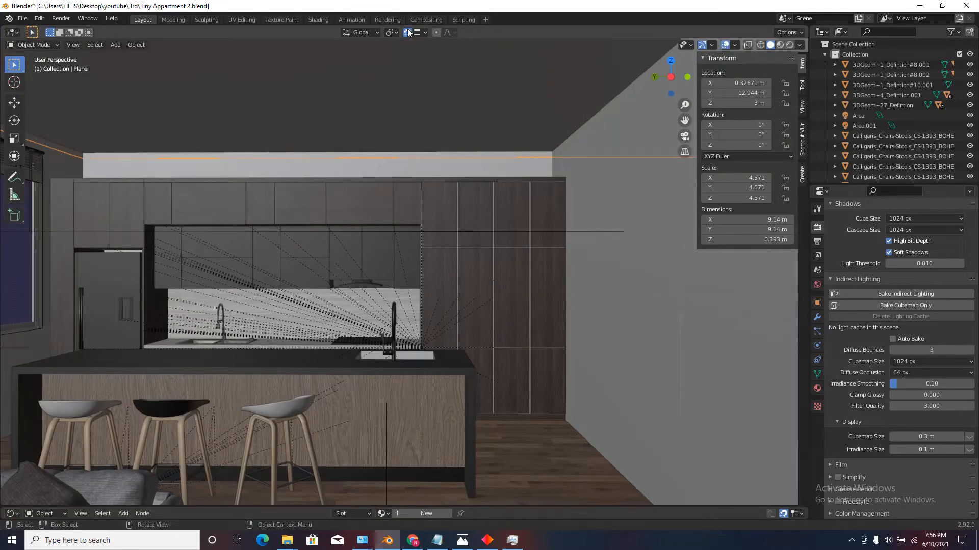
pyautogui.press('g')
pyautogui.press('z')
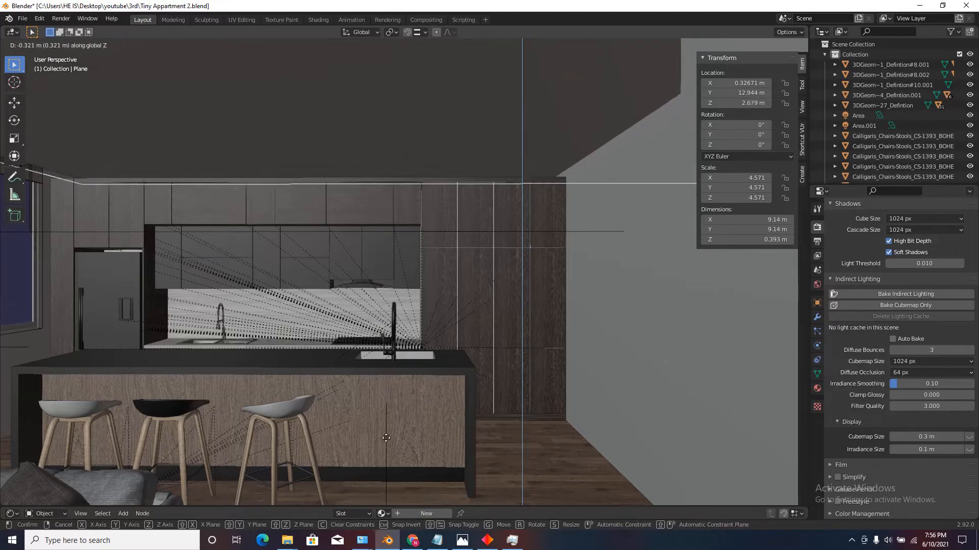
pyautogui.click(381, 138)
# Check the lowered ceiling against the curtains, partition wall and kitchen, and save the file.
pyautogui.hotkey('shift', '`')
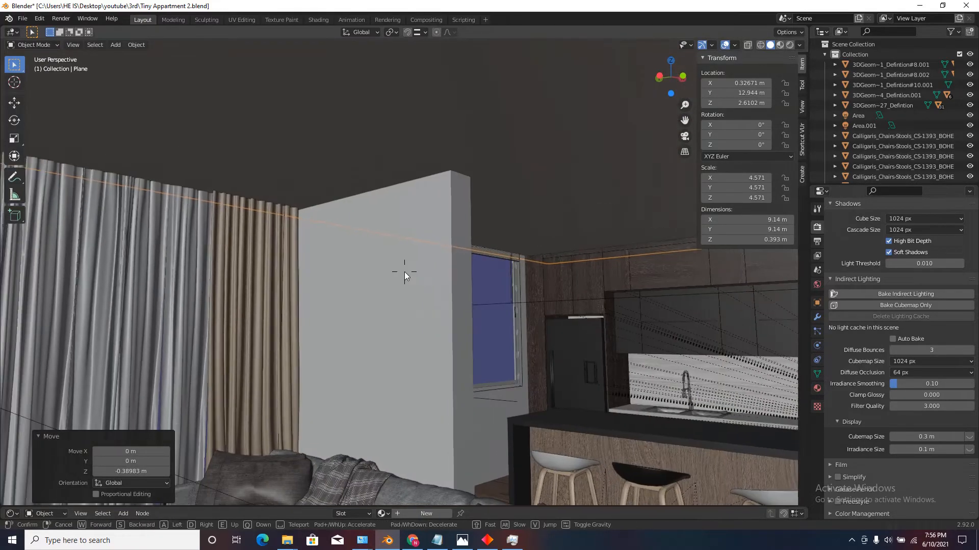
pyautogui.press('w')
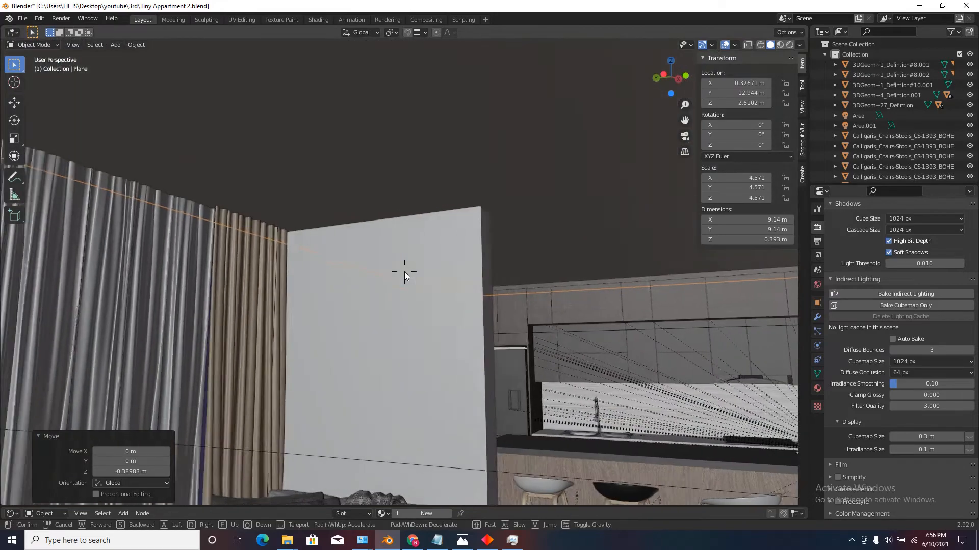
pyautogui.press('s')
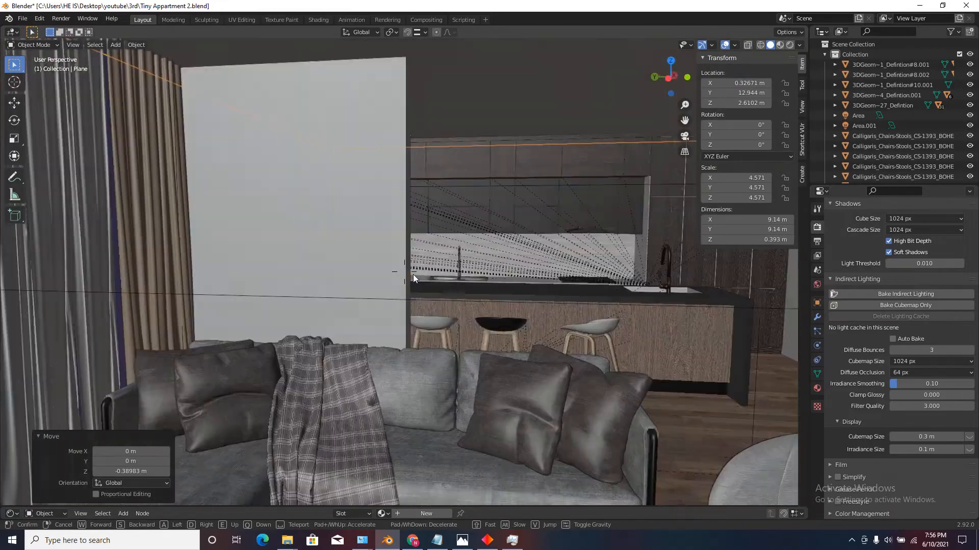
pyautogui.press('w')
pyautogui.press('w')
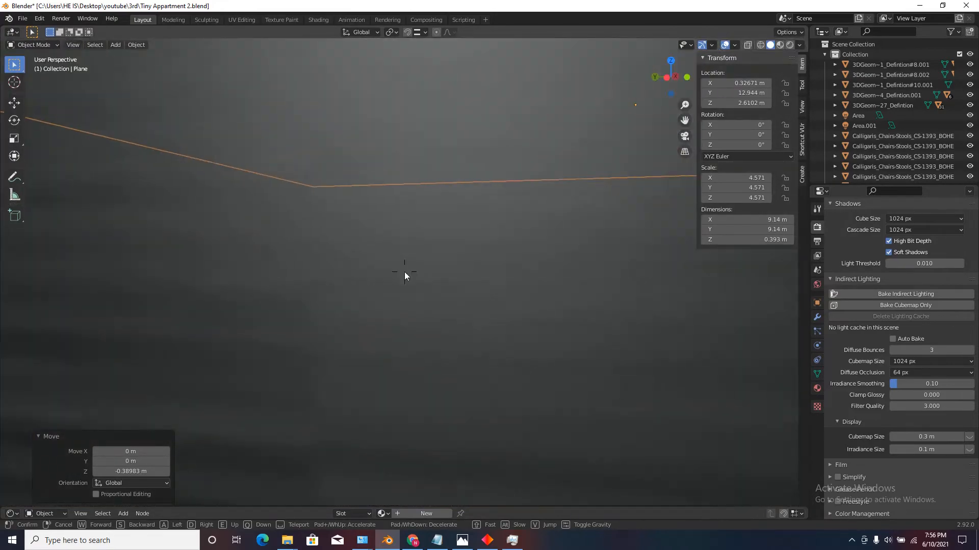
pyautogui.click(405, 271)
pyautogui.hotkey('ctrl', 's')
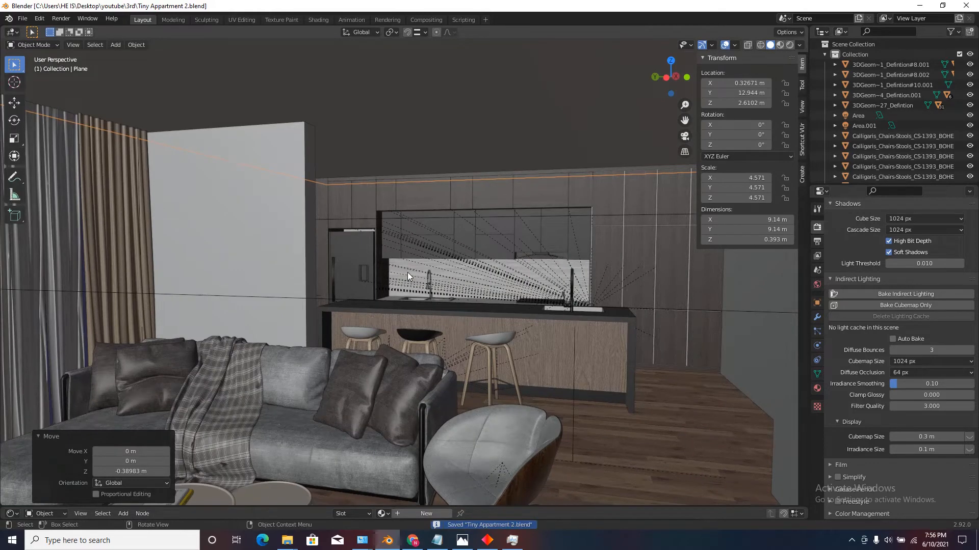
# Hide the viewport overlays and switch to rendered shading to view the lighting in the living room and kitchen.
pyautogui.click(726, 45)
pyautogui.hotkey('shift', '`')
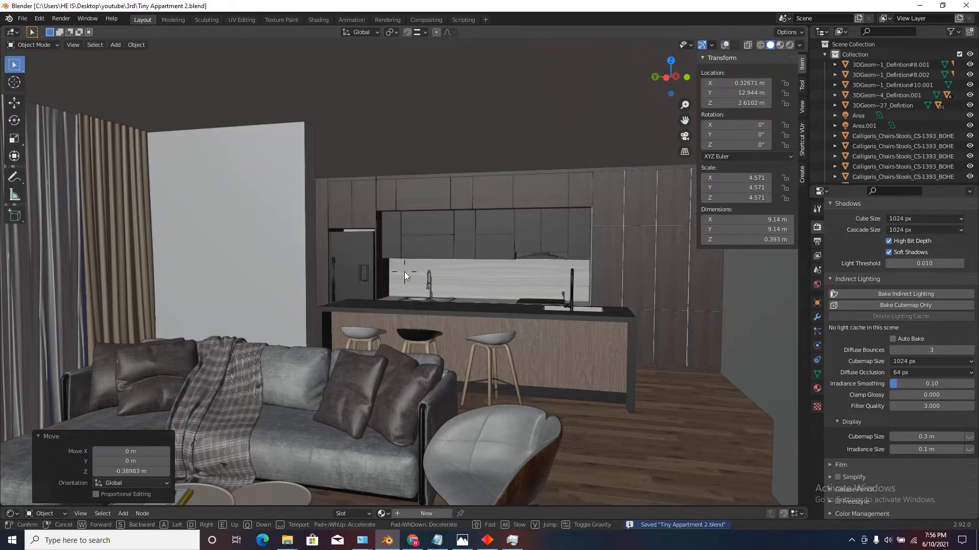
pyautogui.press('s')
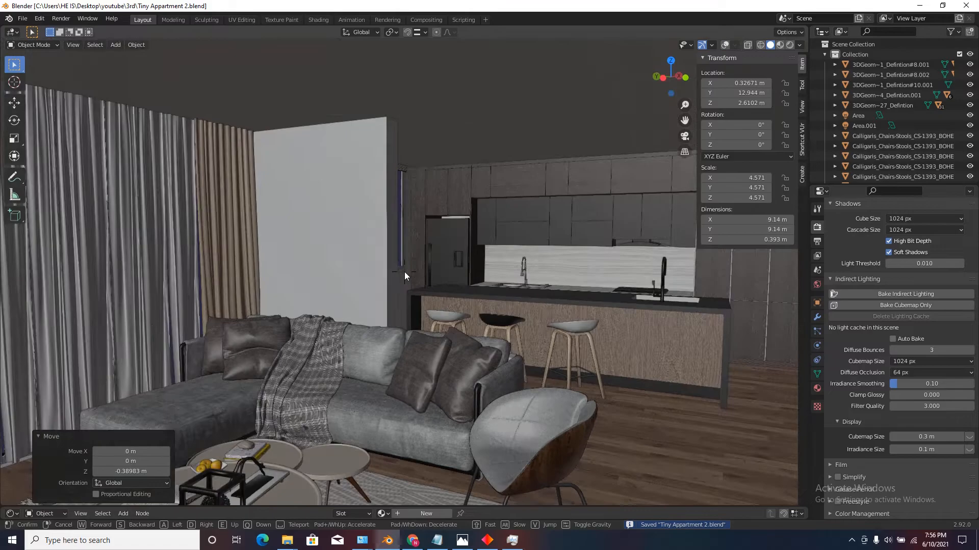
pyautogui.click(405, 271)
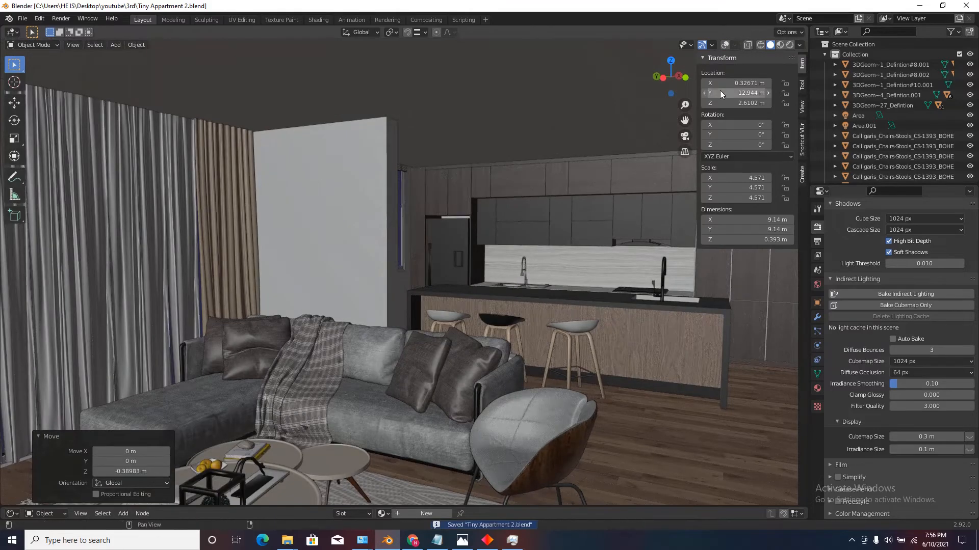
pyautogui.click(790, 44)
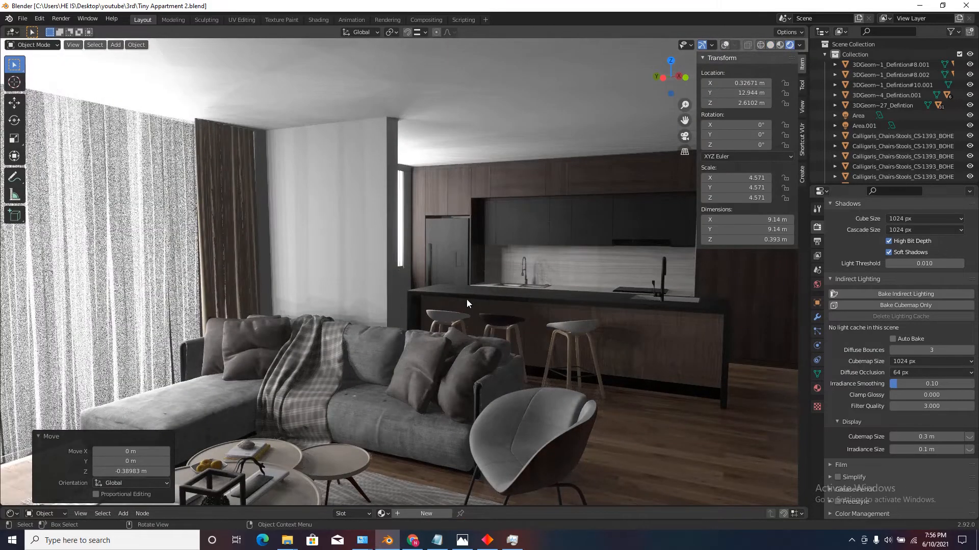
pyautogui.hotkey('shift', '`')
pyautogui.press('w')
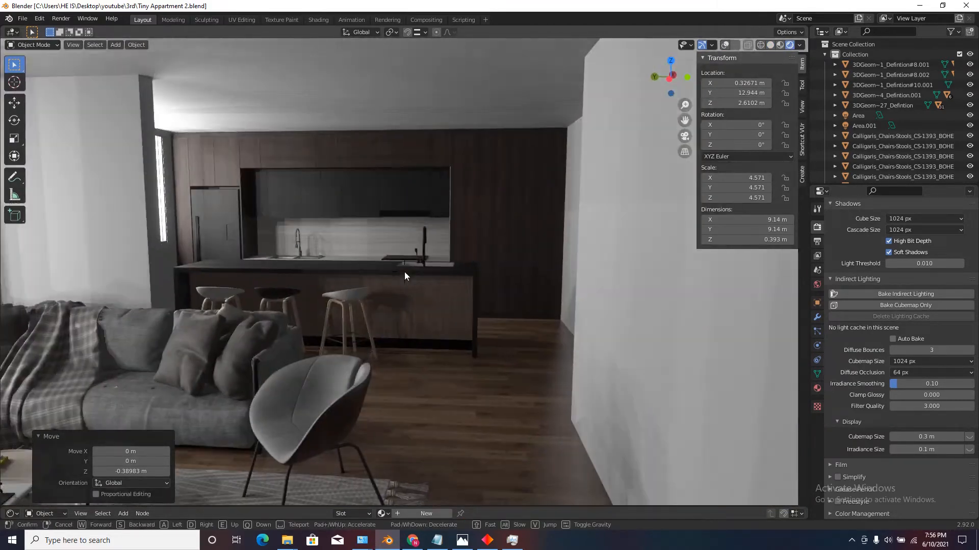
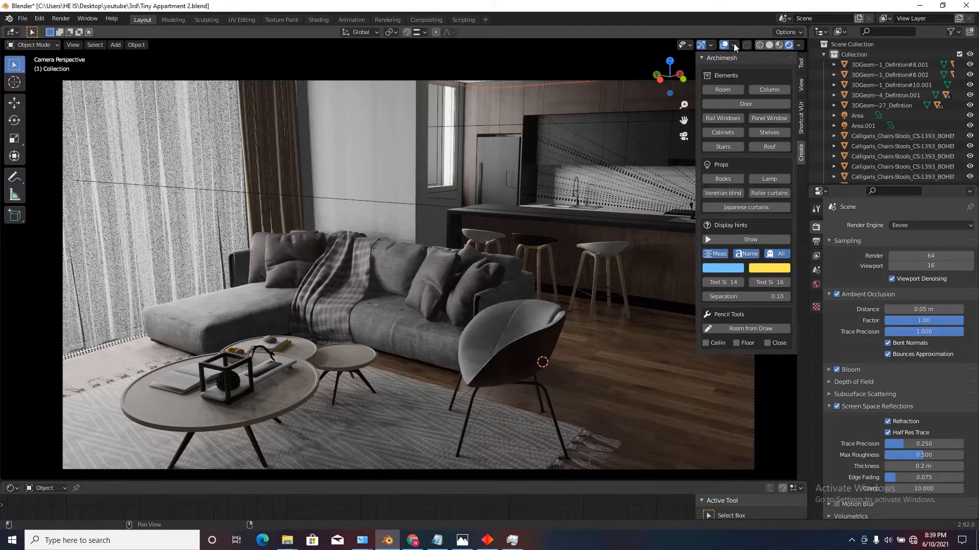
# Switch to solid shading, then select and hide the ceiling slab from outside the apartment.
pyautogui.click(770, 46)
pyautogui.scroll(-5, 447, 225)
pyautogui.moveTo(447, 225)
pyautogui.mouseDown(button='middle')
pyautogui.moveTo(464, 225)
pyautogui.moveTo(445, 221)
pyautogui.mouseUp(button='middle')
pyautogui.scroll(-8, 464, 224)
pyautogui.scroll(5, 510, 213)
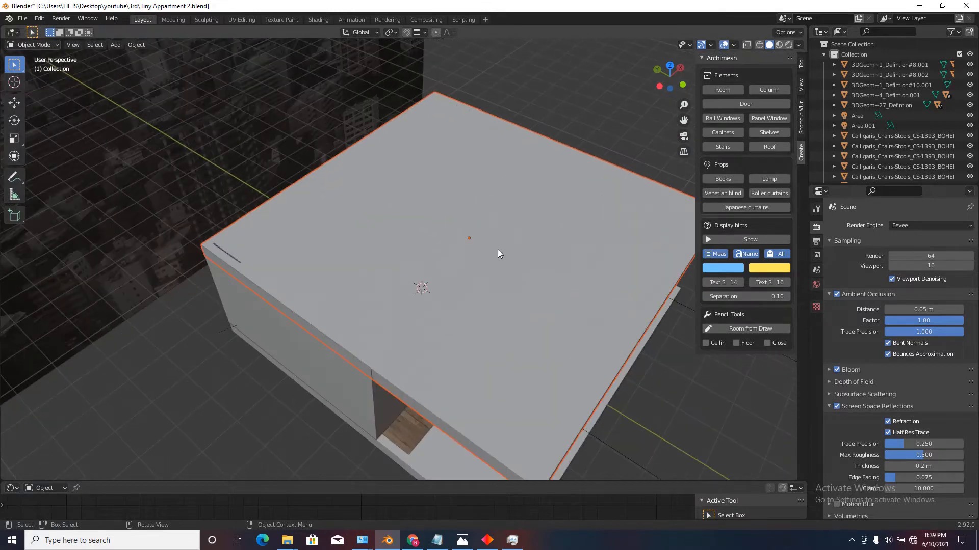
pyautogui.scroll(-4, 460, 206)
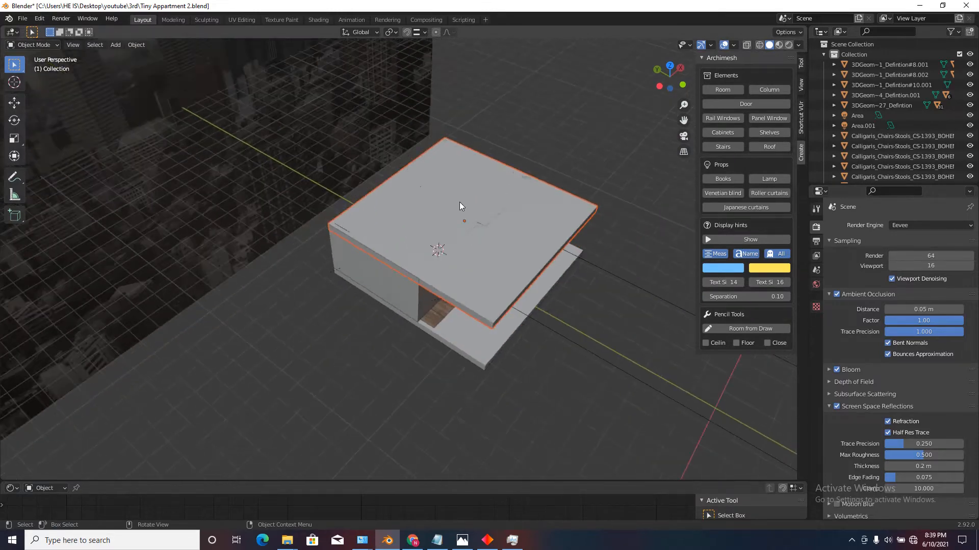
pyautogui.click(522, 194)
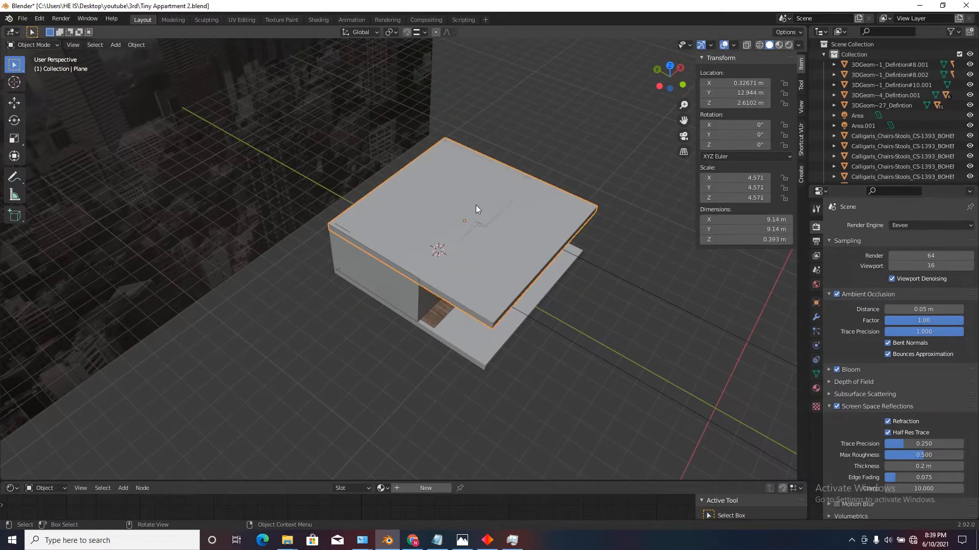
pyautogui.scroll(1, 476, 205)
pyautogui.press('h')
# Add an irradiance volume light probe to the apartment in top view.
pyautogui.click(670, 66)
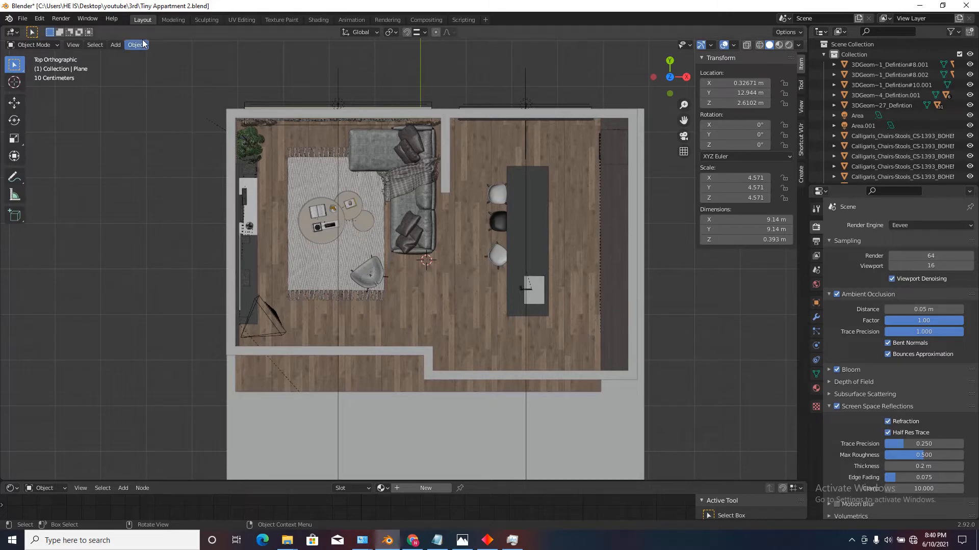
pyautogui.click(115, 44)
pyautogui.moveTo(153, 192)
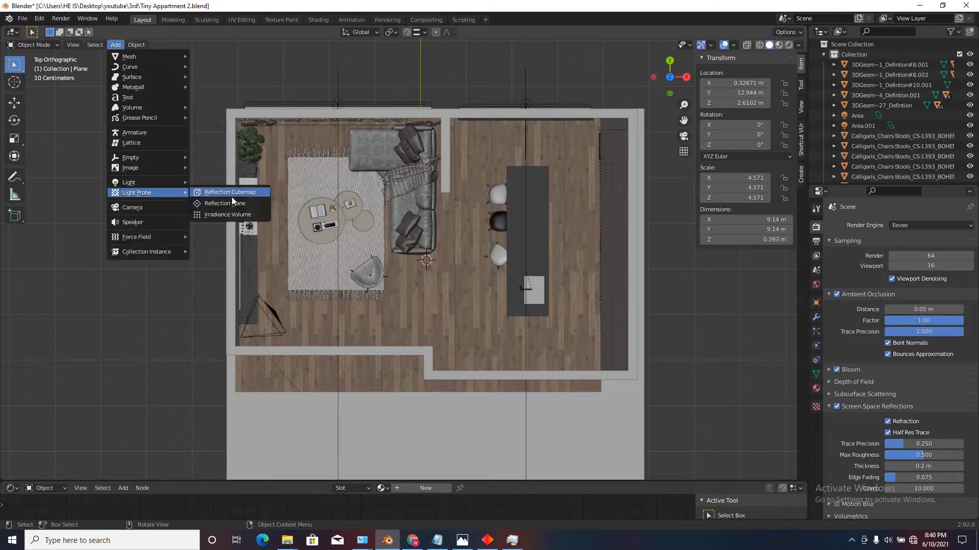
pyautogui.click(244, 214)
pyautogui.scroll(-2, 464, 267)
pyautogui.scroll(2, 463, 268)
pyautogui.press('s')
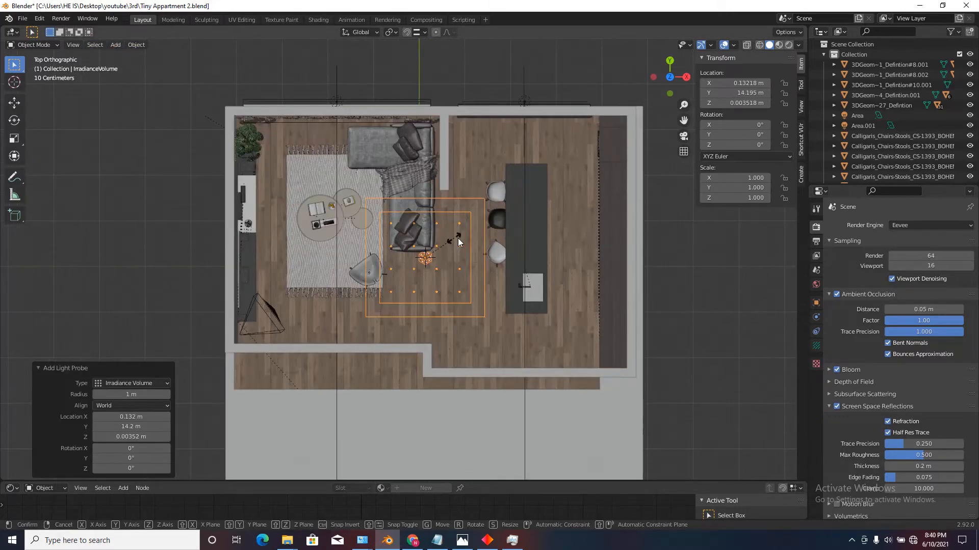
pyautogui.rightClick(530, 251)
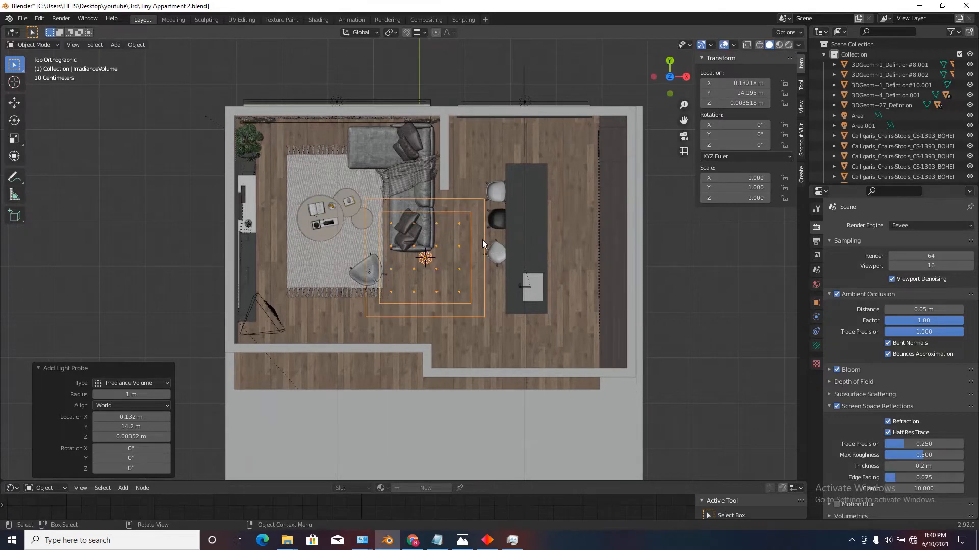
# Scale the irradiance volume to about 4.59 along X and shift it about 0.09 m along X to span the apartment's width.
pyautogui.scroll(-3, 482, 240)
pyautogui.scroll(4, 466, 290)
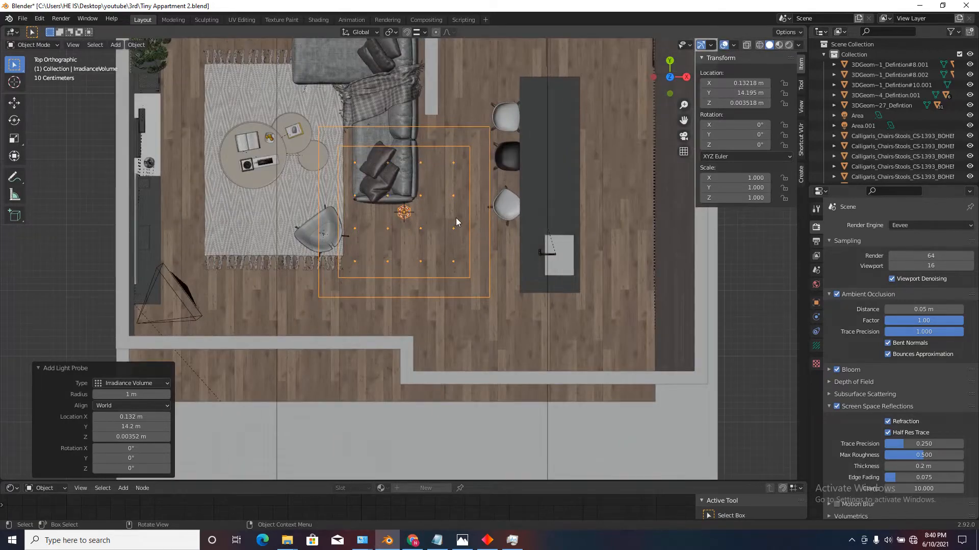
pyautogui.press('s')
pyautogui.press('x')
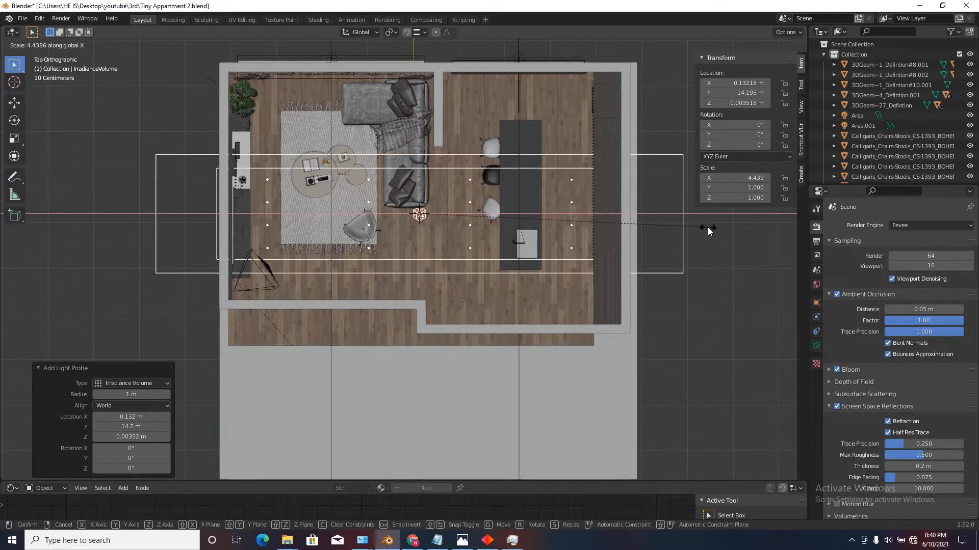
pyautogui.click(762, 227)
pyautogui.press('g')
pyautogui.press('x')
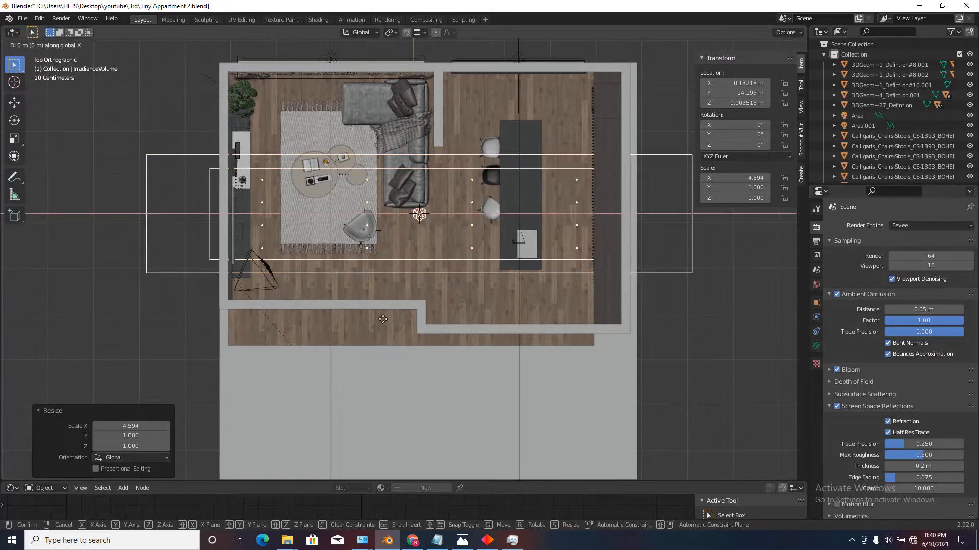
pyautogui.click(336, 278)
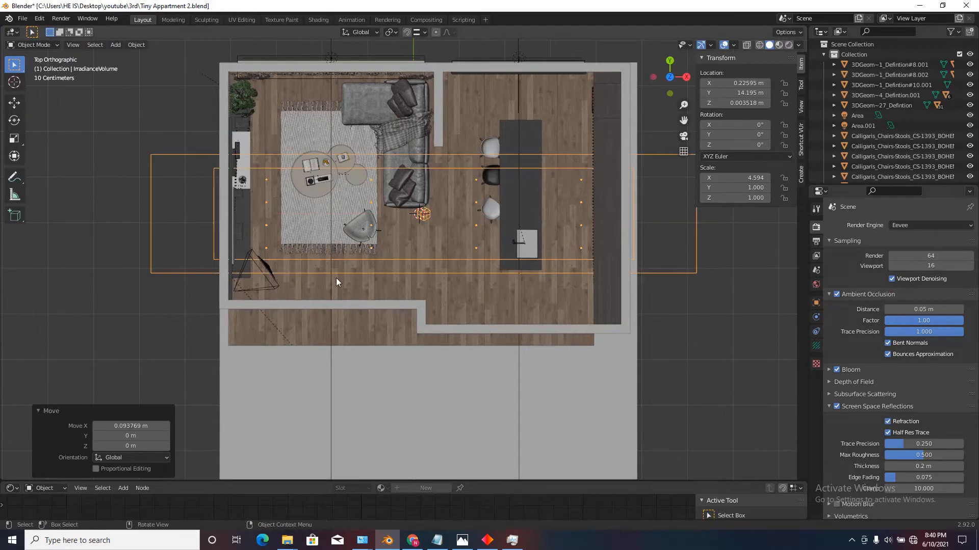
# Scale the irradiance volume to about 2.98 along Y and move it about 0.40 m along Y over the rooms.
pyautogui.scroll(-6, 354, 221)
pyautogui.scroll(4, 375, 262)
pyautogui.scroll(3, 225, 275)
pyautogui.scroll(-3, 349, 271)
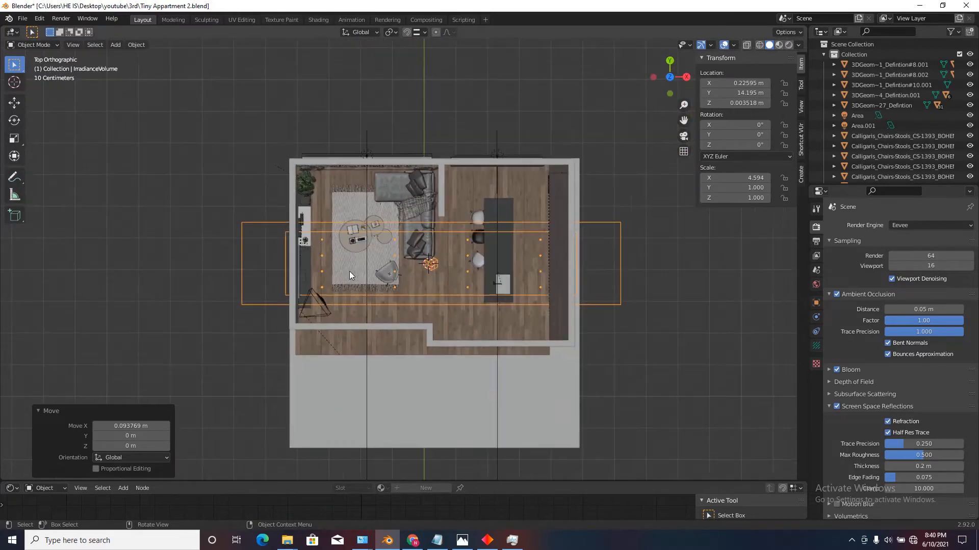
pyautogui.press('s')
pyautogui.press('y')
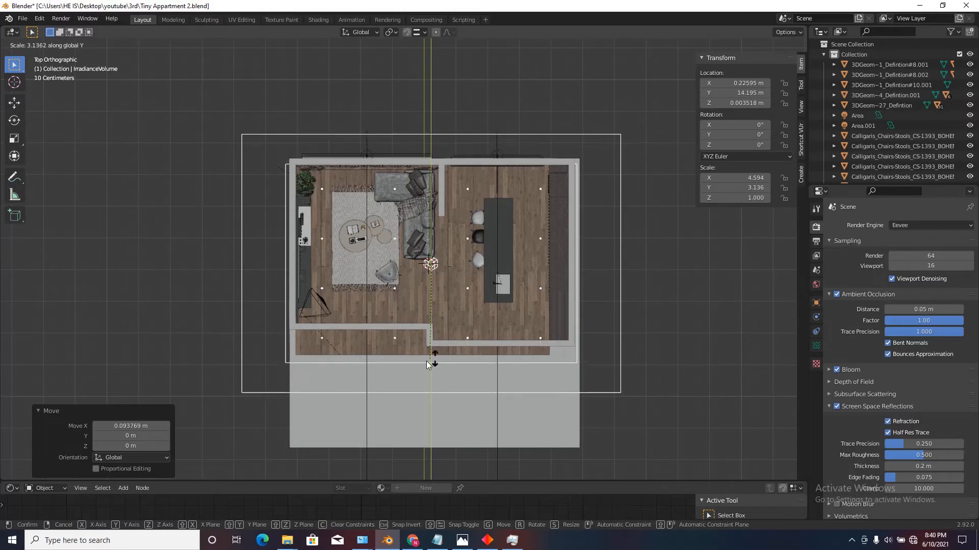
pyautogui.click(536, 328)
pyautogui.press('g')
pyautogui.press('y')
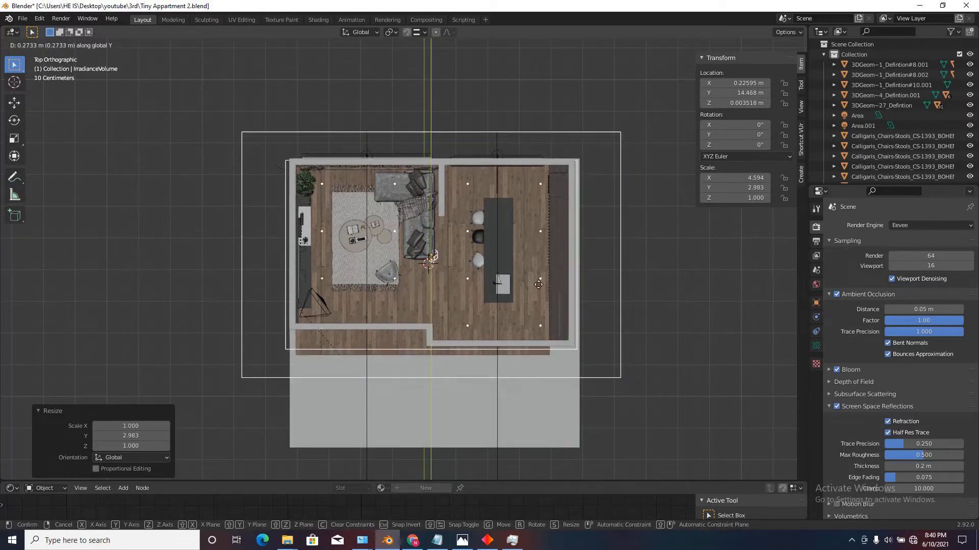
pyautogui.click(544, 238)
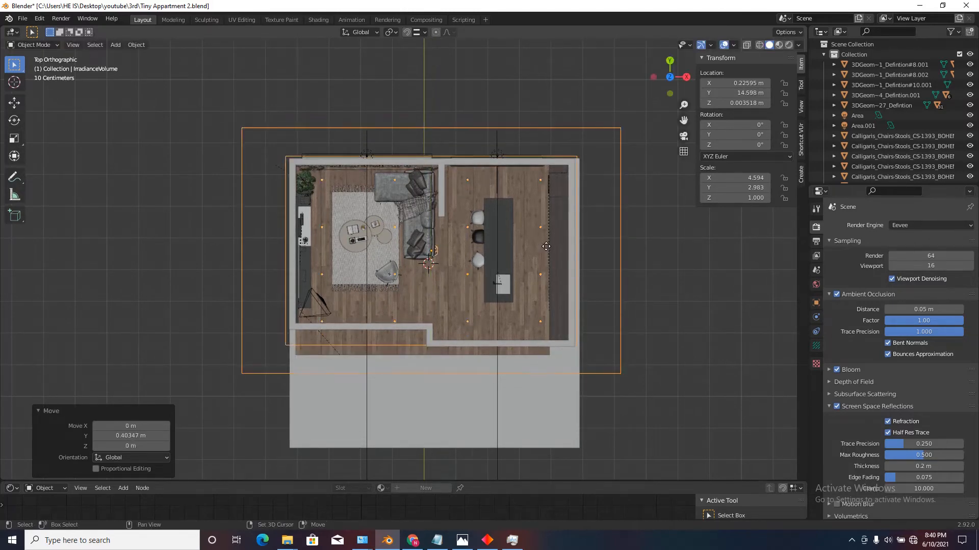
# Set the irradiance volume's probe resolution to 7 in X and 6 in Y.
pyautogui.click(816, 347)
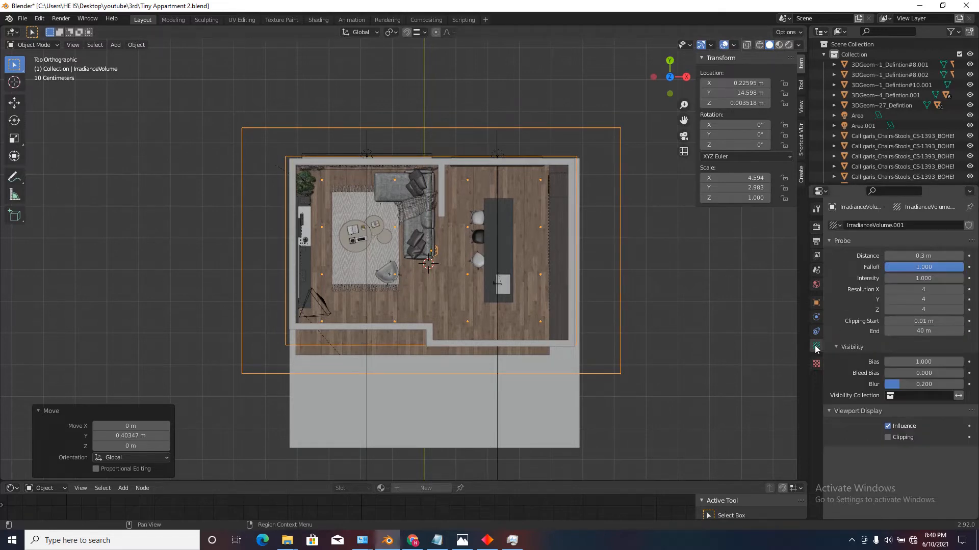
pyautogui.click(924, 300)
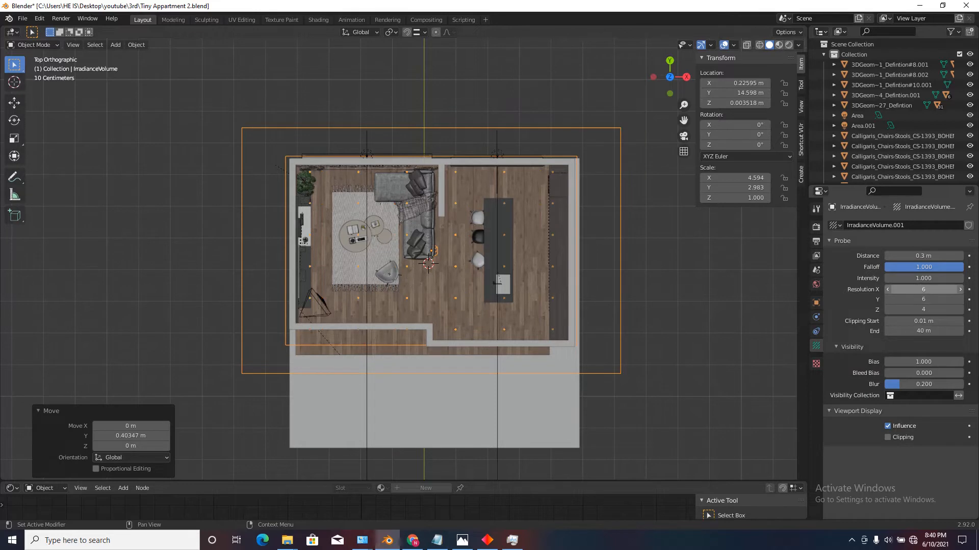
pyautogui.click(919, 289)
pyautogui.write('7')
pyautogui.press('Return')
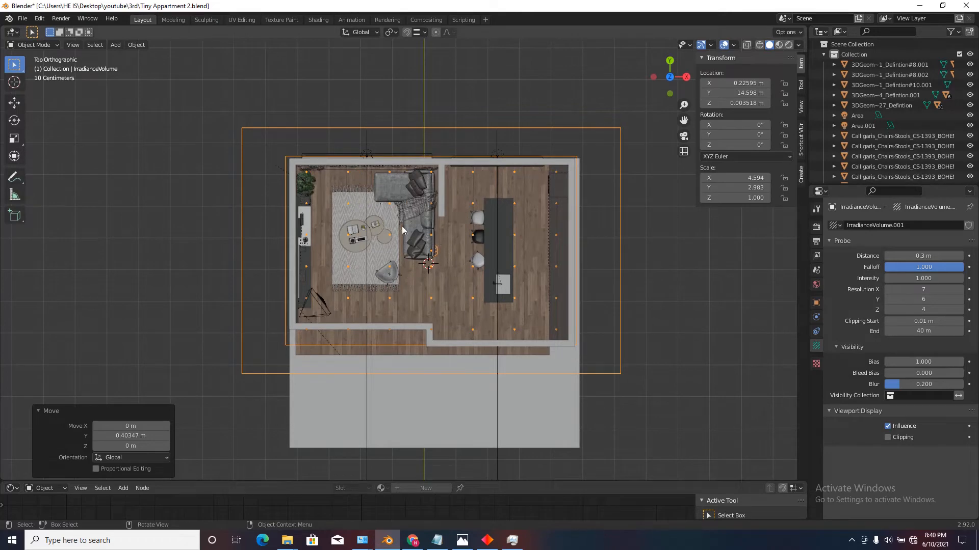
# In front view, raise the irradiance volume about 1.41 m along Z and scale it to 1.54 along Z.
pyautogui.scroll(1, 402, 225)
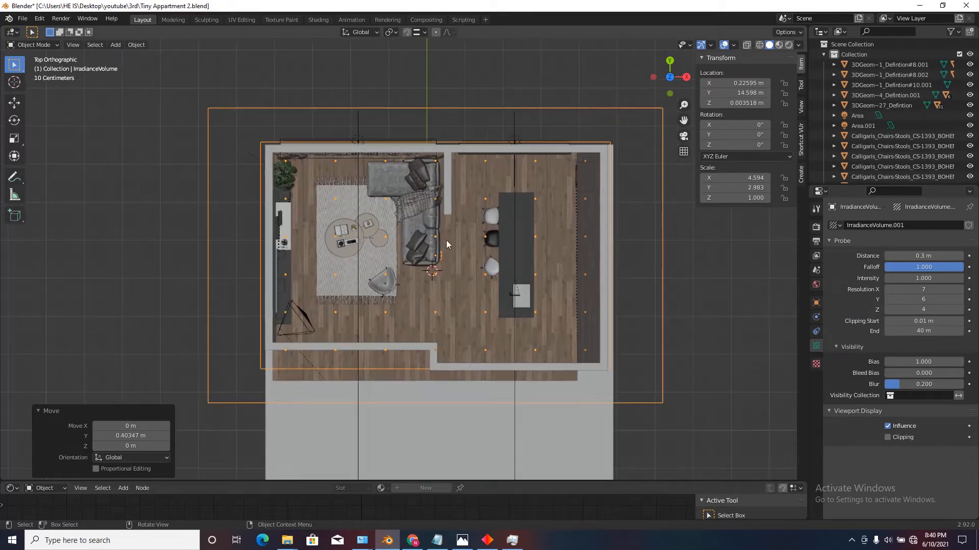
pyautogui.click(670, 93)
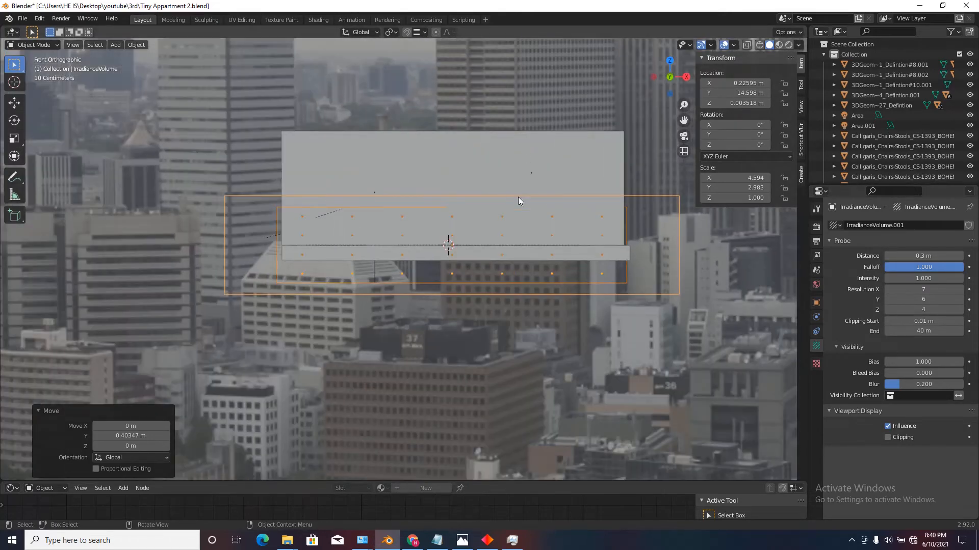
pyautogui.press('g')
pyautogui.press('z')
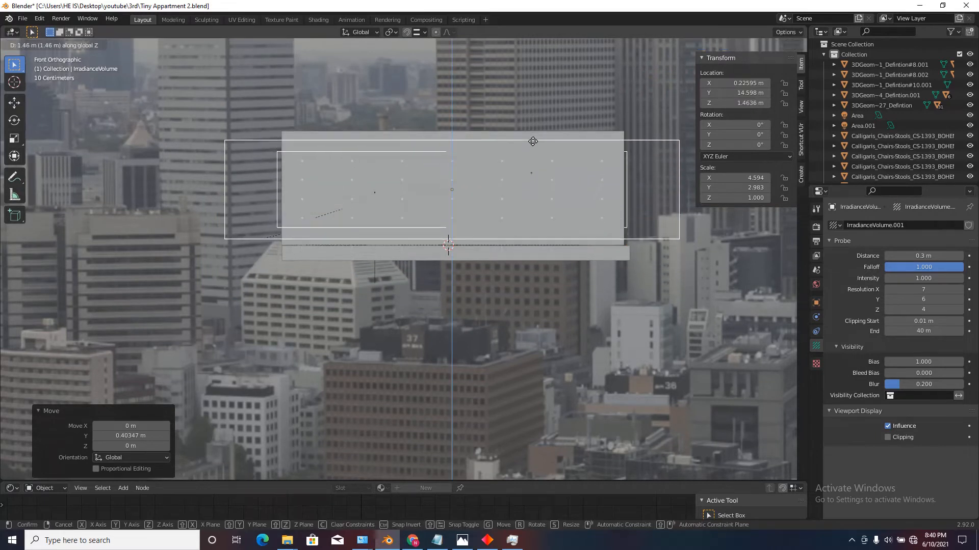
pyautogui.click(532, 142)
pyautogui.press('s')
pyautogui.press('z')
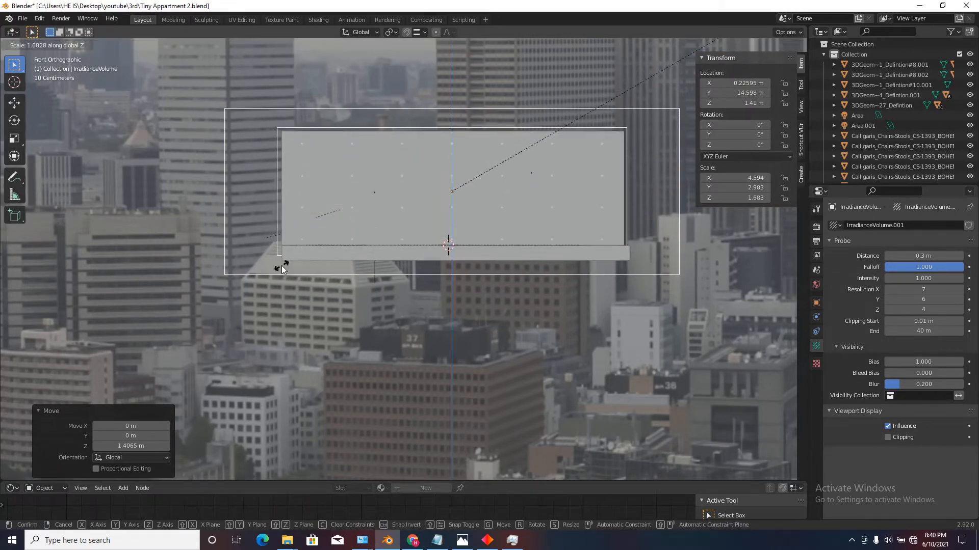
pyautogui.click(160, 323)
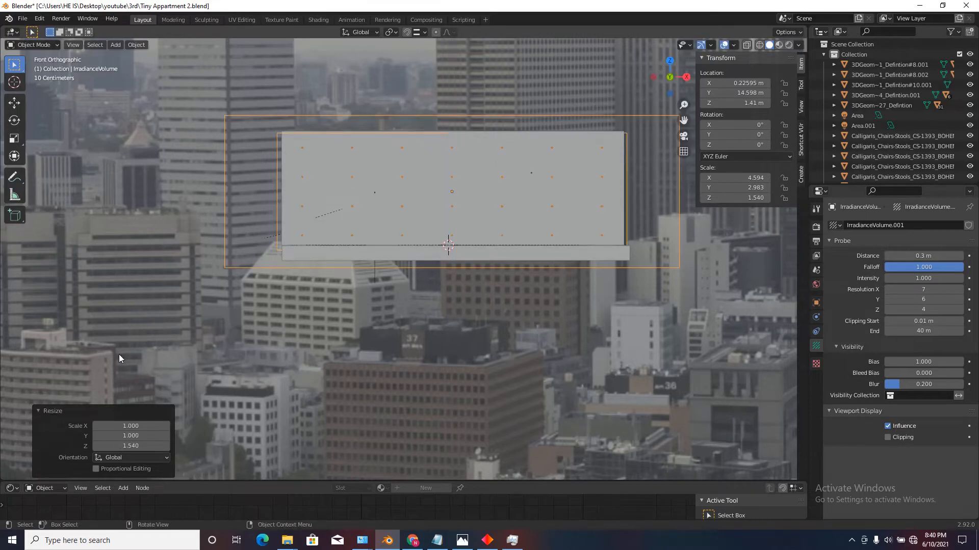
# Move the irradiance volume up about 0.09 m and enlarge its Z scale to about 1.58 to fit the room height.
pyautogui.press('g')
pyautogui.press('z')
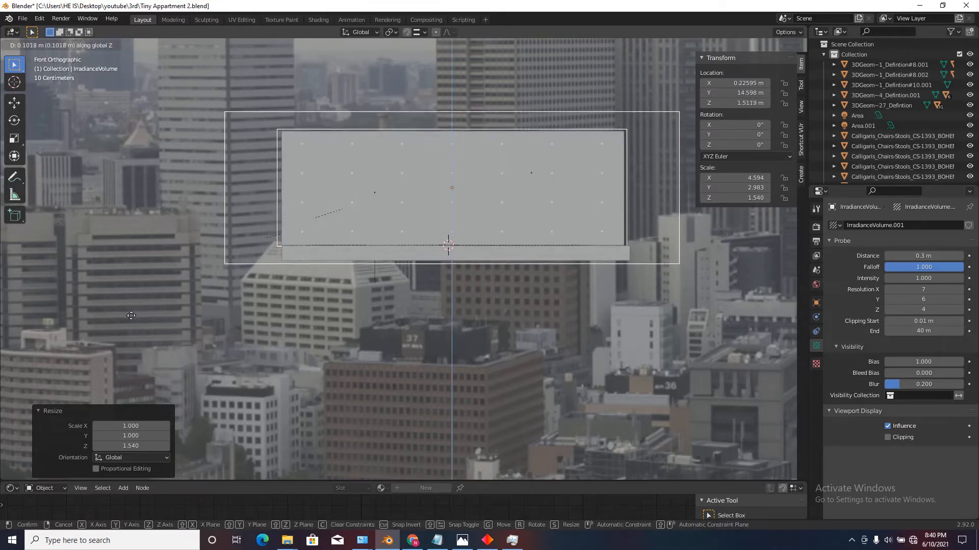
pyautogui.click(158, 348)
pyautogui.scroll(2, 166, 349)
pyautogui.press('s')
pyautogui.press('z')
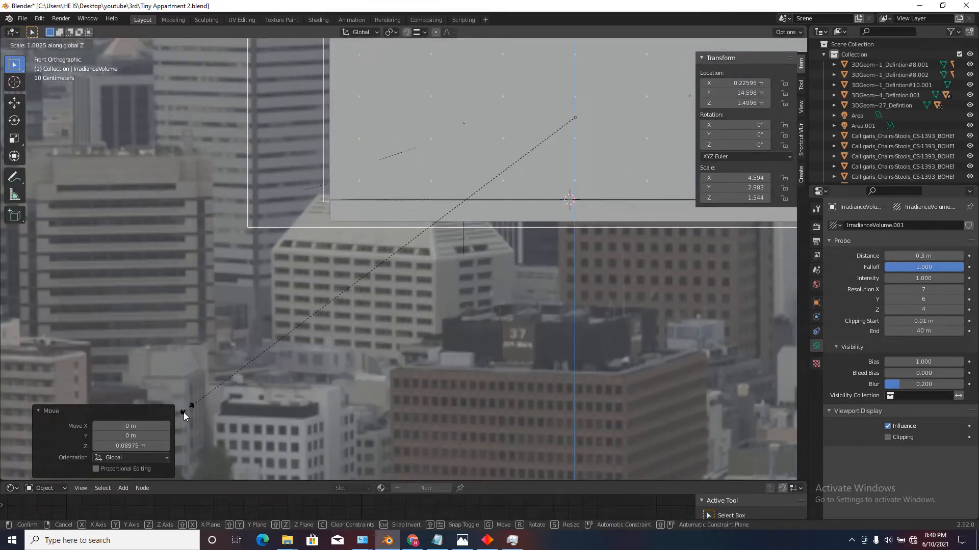
pyautogui.click(181, 414)
pyautogui.scroll(-3, 279, 279)
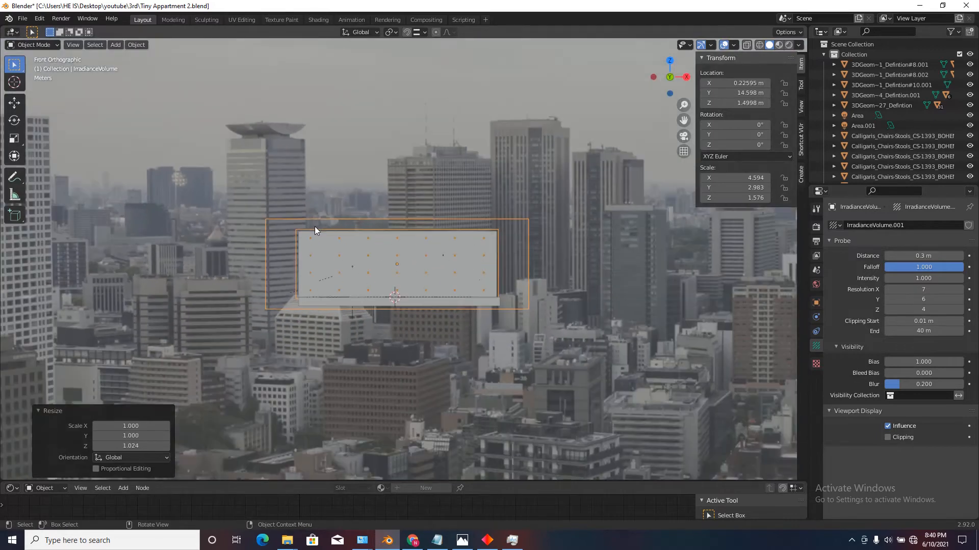
# Add a reflection cubemap light probe and scale it uniformly to about 2.84 around the apartment.
pyautogui.moveTo(315, 231); pyautogui.dragTo(362, 288, button='middle')
pyautogui.click(122, 45)
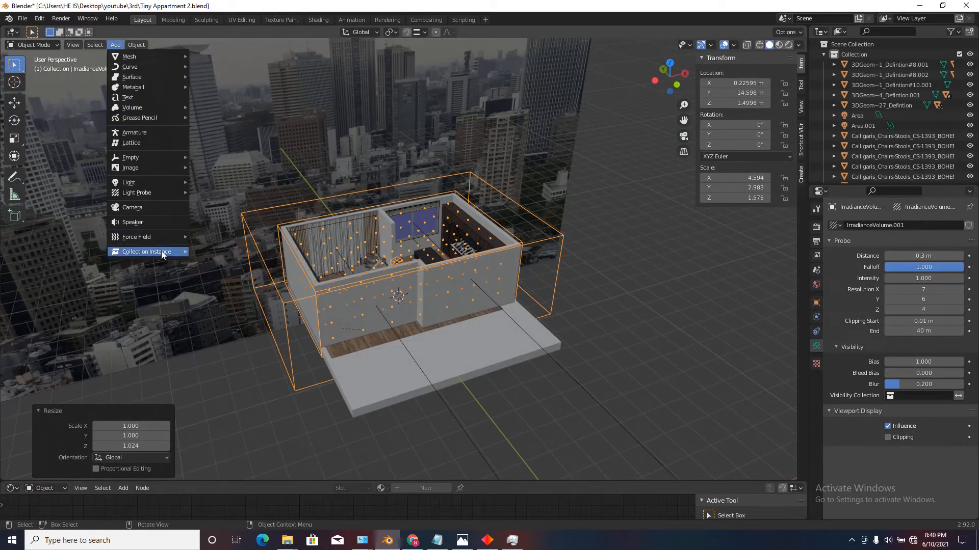
pyautogui.moveTo(177, 190)
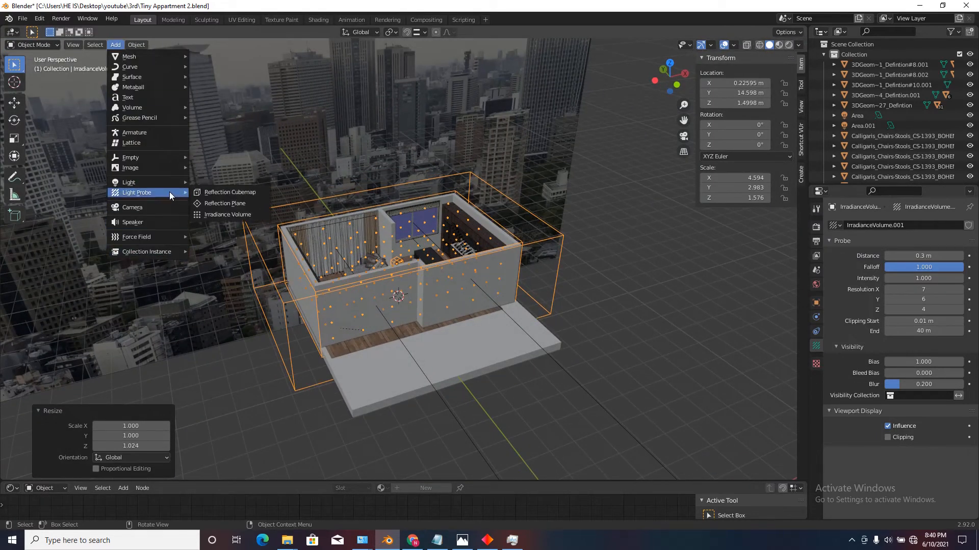
pyautogui.click(225, 192)
pyautogui.moveTo(408, 308); pyautogui.dragTo(402, 286, button='middle')
pyautogui.press('s')
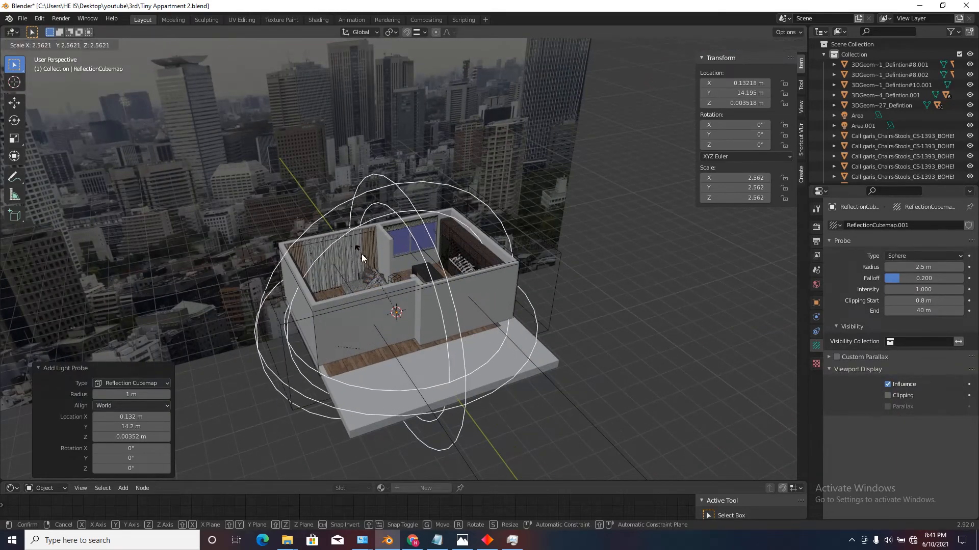
pyautogui.click(357, 246)
# Add a reflection plane light probe to the apartment floor in top view.
pyautogui.moveTo(357, 247); pyautogui.dragTo(362, 280, button='middle')
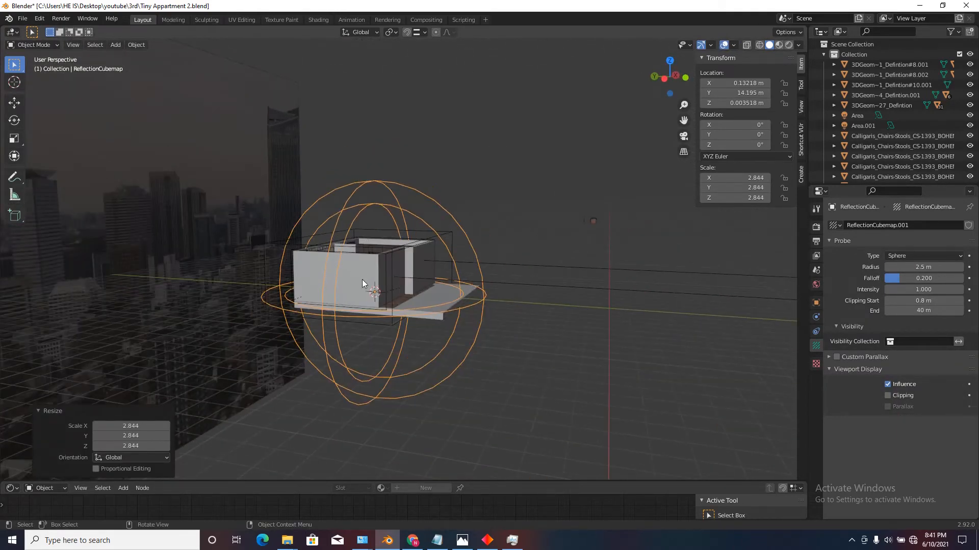
pyautogui.click(669, 60)
pyautogui.scroll(8, 411, 242)
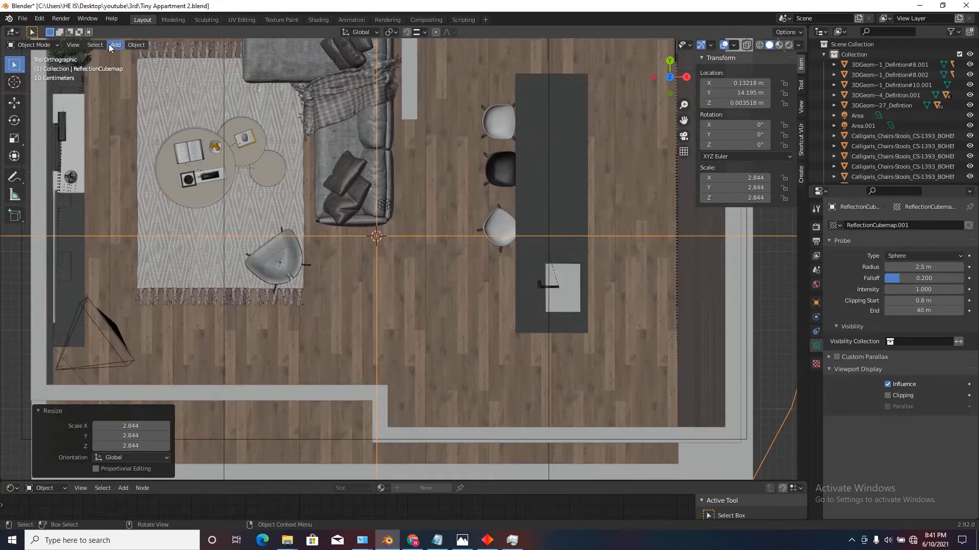
pyautogui.click(115, 44)
pyautogui.moveTo(170, 183)
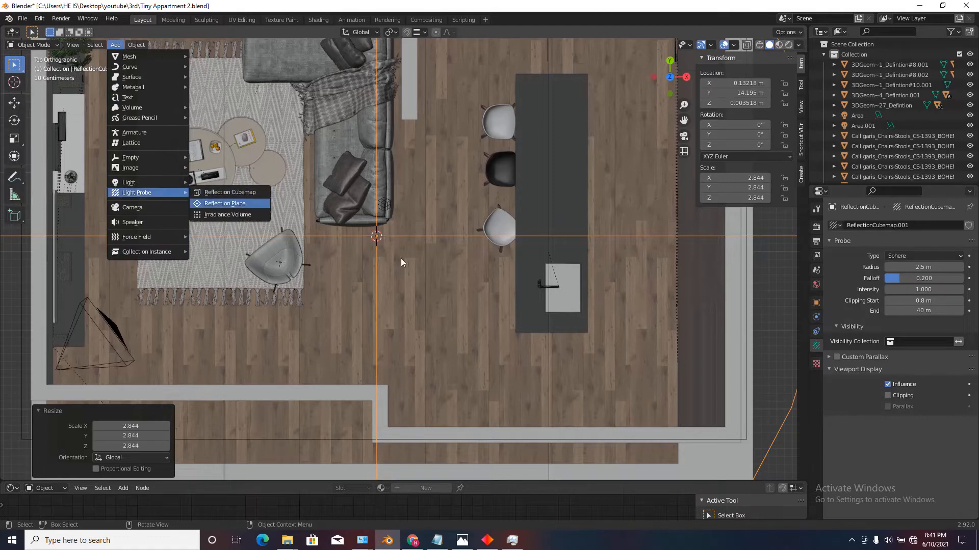
pyautogui.click(239, 205)
pyautogui.scroll(-5, 459, 305)
pyautogui.scroll(3, 437, 302)
pyautogui.scroll(-3, 398, 257)
pyautogui.scroll(3, 398, 257)
pyautogui.scroll(-2, 431, 275)
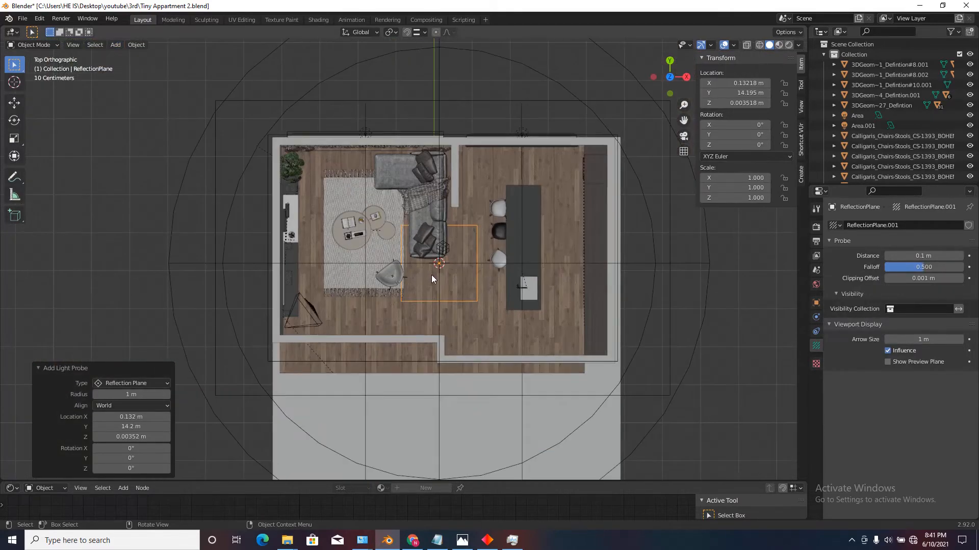
# Scale the reflection plane uniformly by about 2.36 over the floor.
pyautogui.moveTo(431, 275); pyautogui.dragTo(504, 207, button='middle')
pyautogui.scroll(3, 504, 207)
pyautogui.click(671, 64)
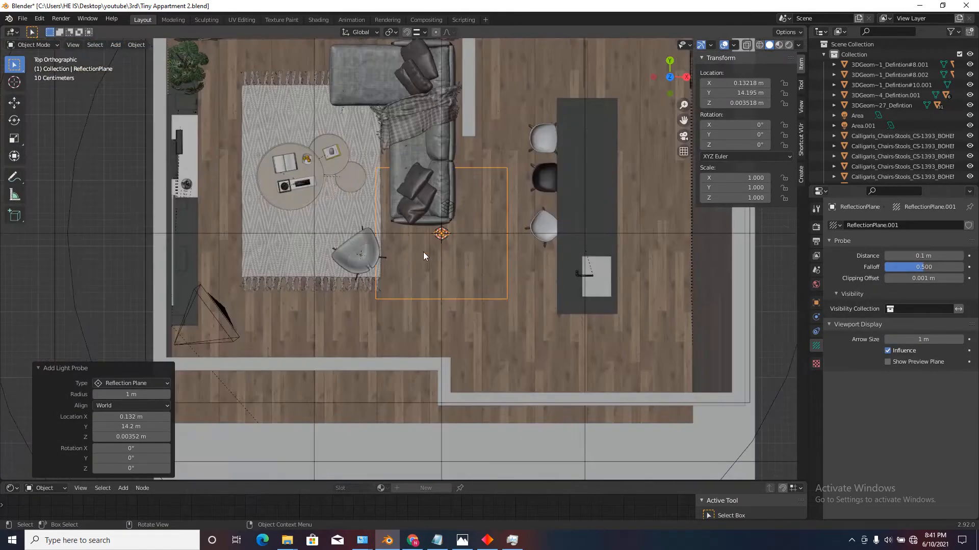
pyautogui.scroll(-2, 510, 283)
pyautogui.press('s')
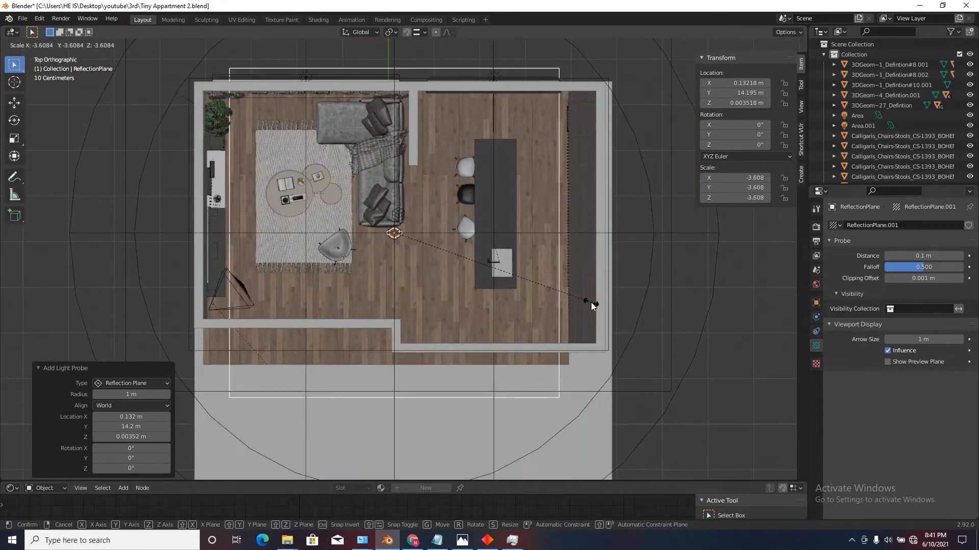
pyautogui.click(520, 286)
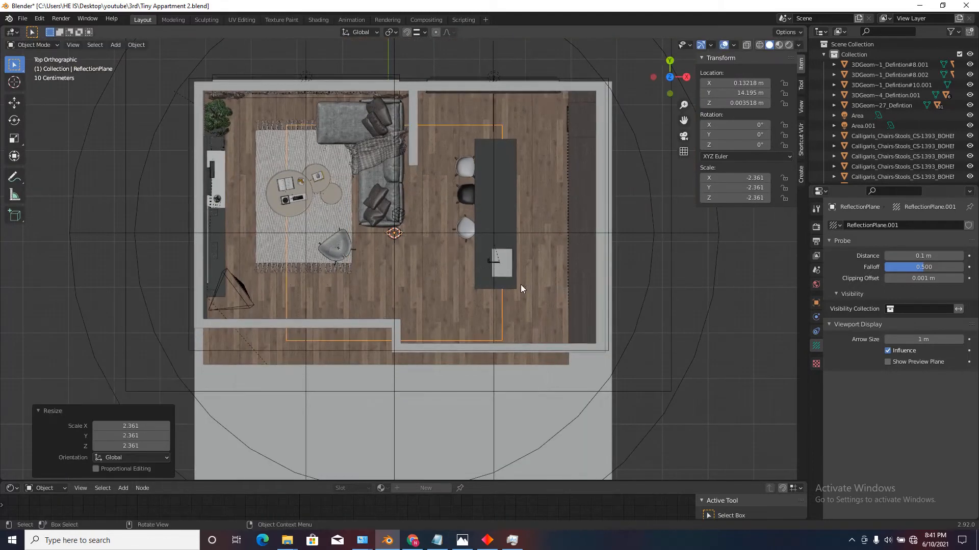
# Enlarge the reflection plane uniformly to a scale magnitude of about 3.06 and move it about 0.15 m along Y.
pyautogui.press('s')
pyautogui.click(544, 295)
pyautogui.press('s')
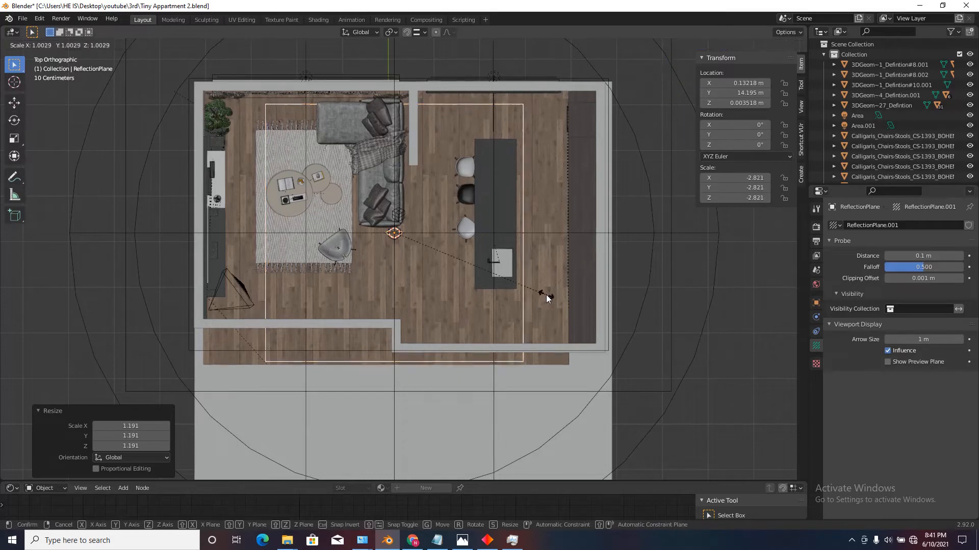
pyautogui.click(549, 303)
pyautogui.scroll(-1, 544, 306)
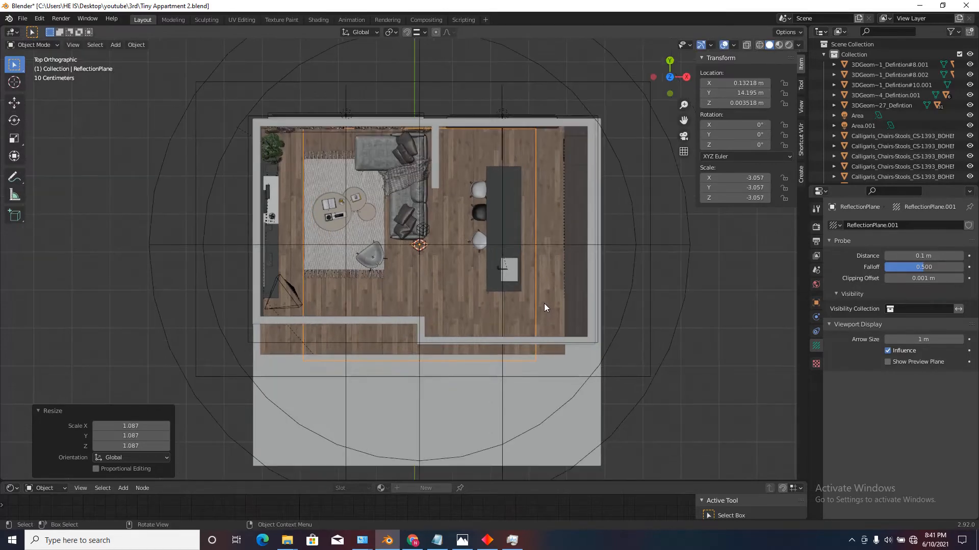
pyautogui.press('g')
pyautogui.click(544, 298)
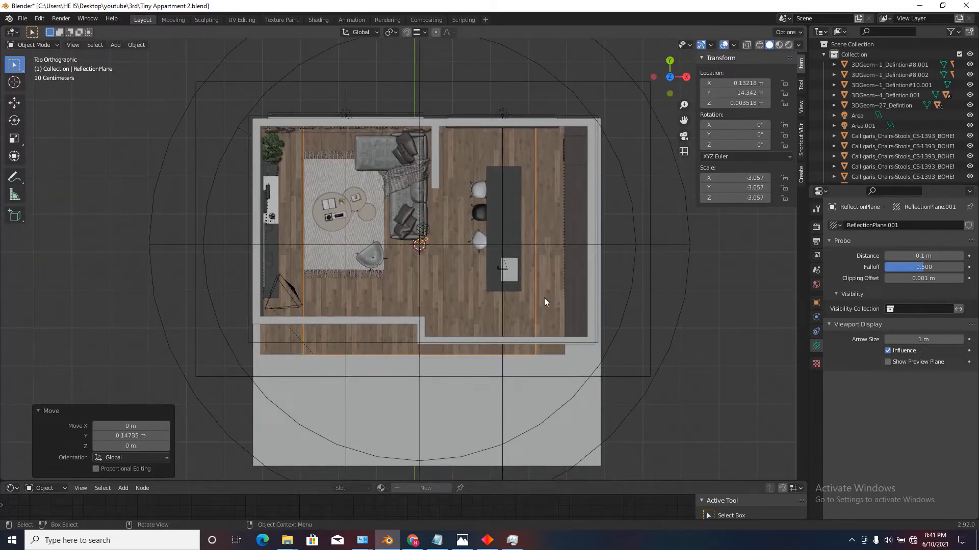
# Stretch the reflection plane along X by a factor of about 1.40 to span the apartment's width.
pyautogui.press('s')
pyautogui.press('x')
pyautogui.click(596, 295)
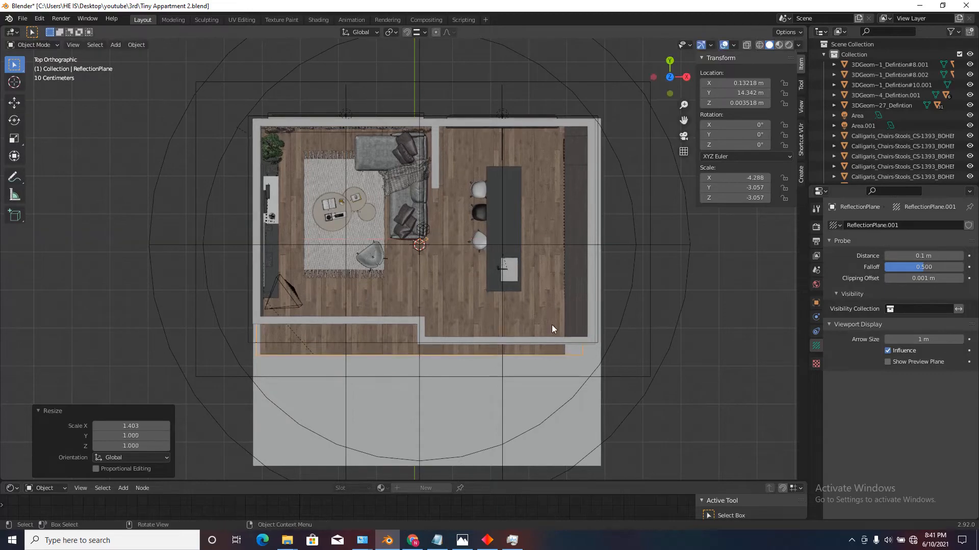
# Show rendered shading at the floor beside the sofa and turn on the reflection plane's preview plane.
pyautogui.scroll(-1, 551, 325)
pyautogui.moveTo(412, 323); pyautogui.dragTo(503, 196, button='middle')
pyautogui.scroll(5, 503, 196)
pyautogui.moveTo(420, 281); pyautogui.dragTo(325, 221, button='middle')
pyautogui.scroll(3, 325, 221)
pyautogui.keyDown('shift'); pyautogui.moveTo(345, 323); pyautogui.dragTo(323, 414, button='middle'); pyautogui.keyUp('shift')
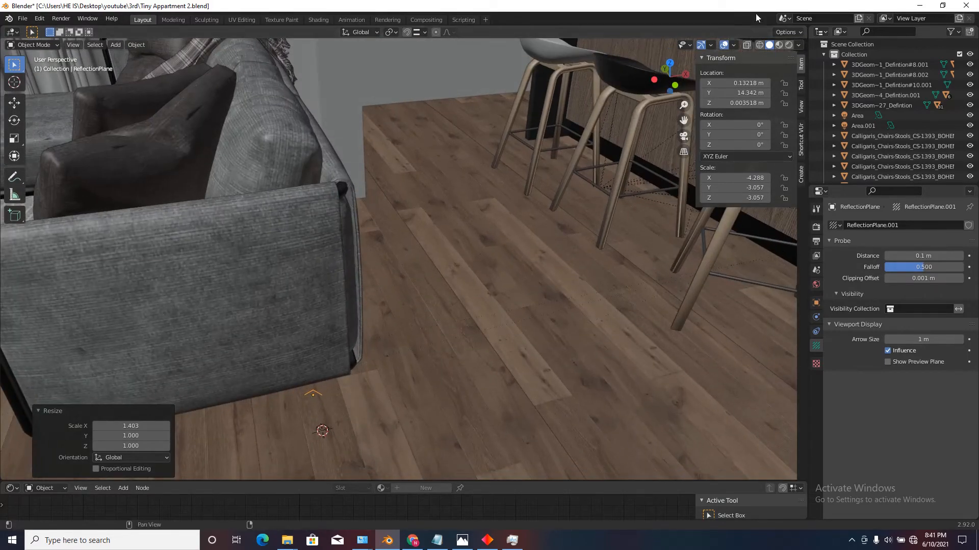
pyautogui.click(788, 45)
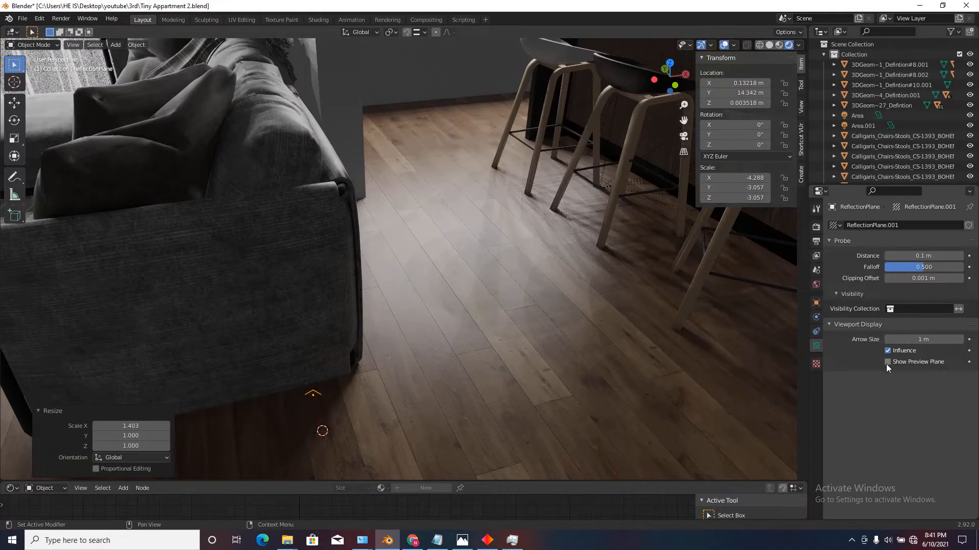
pyautogui.click(887, 363)
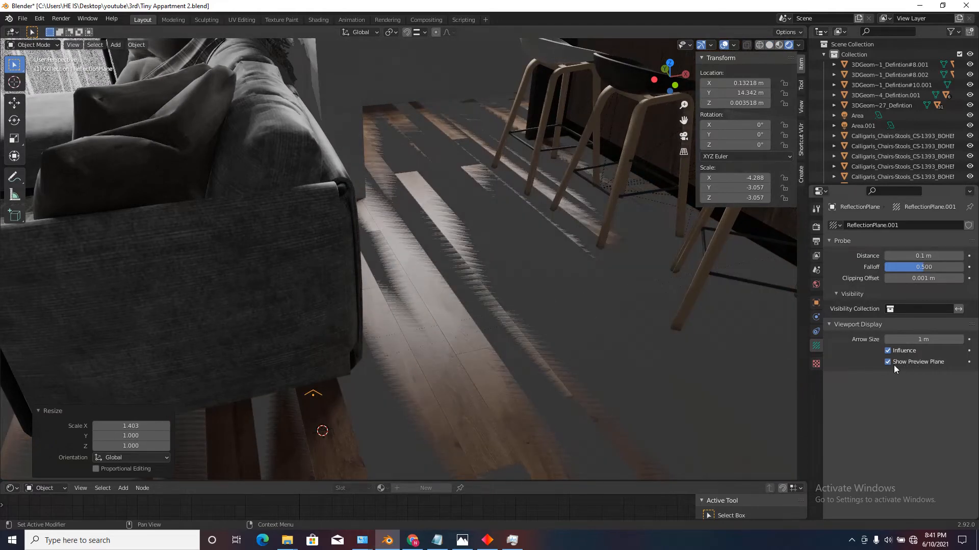
pyautogui.press('g')
pyautogui.press('z')
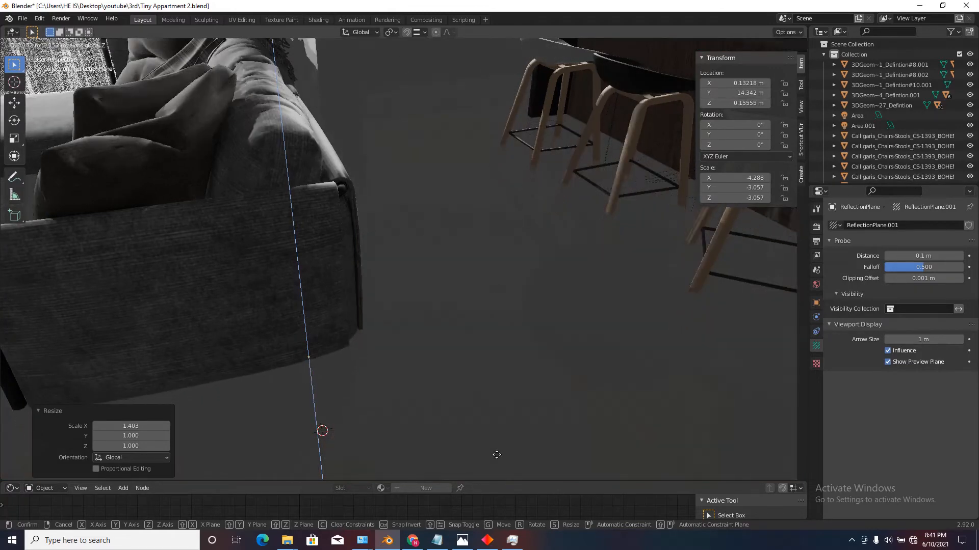
pyautogui.rightClick(505, 66)
# Raise the reflection plane about 0.0017 m along Z to sit just above the floor, and turn off its preview plane.
pyautogui.scroll(-2, 482, 269)
pyautogui.scroll(-8, 483, 269)
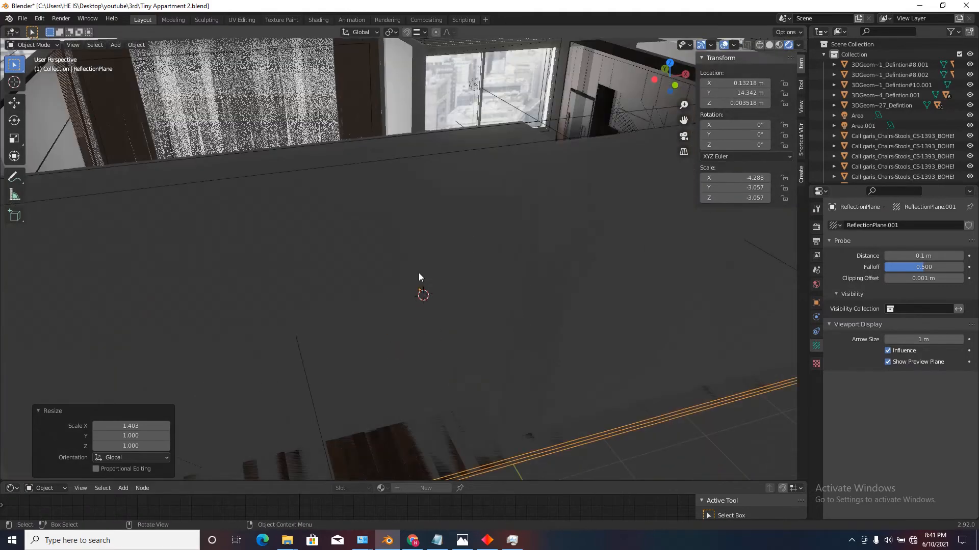
pyautogui.scroll(4, 331, 285)
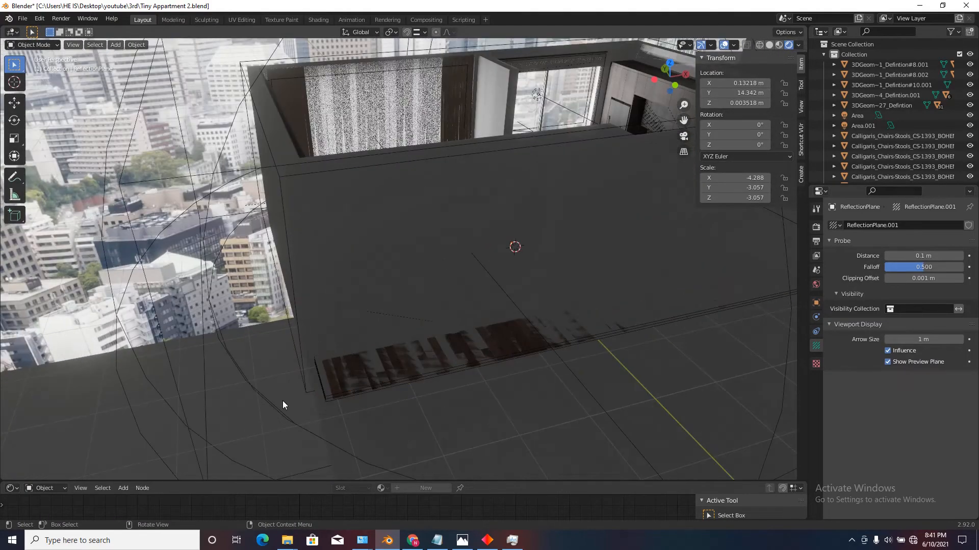
pyautogui.scroll(-2, 333, 387)
pyautogui.scroll(8, 564, 261)
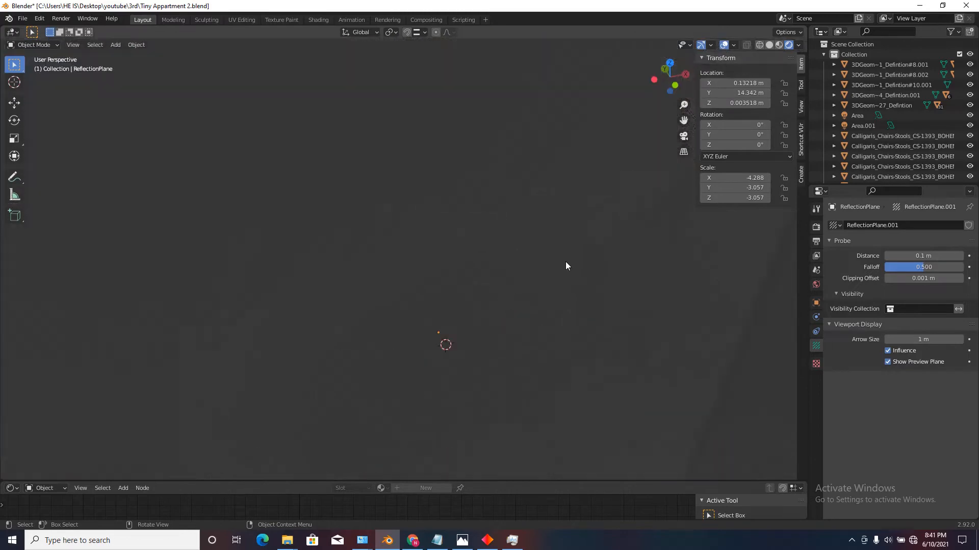
pyautogui.press('g')
pyautogui.press('z')
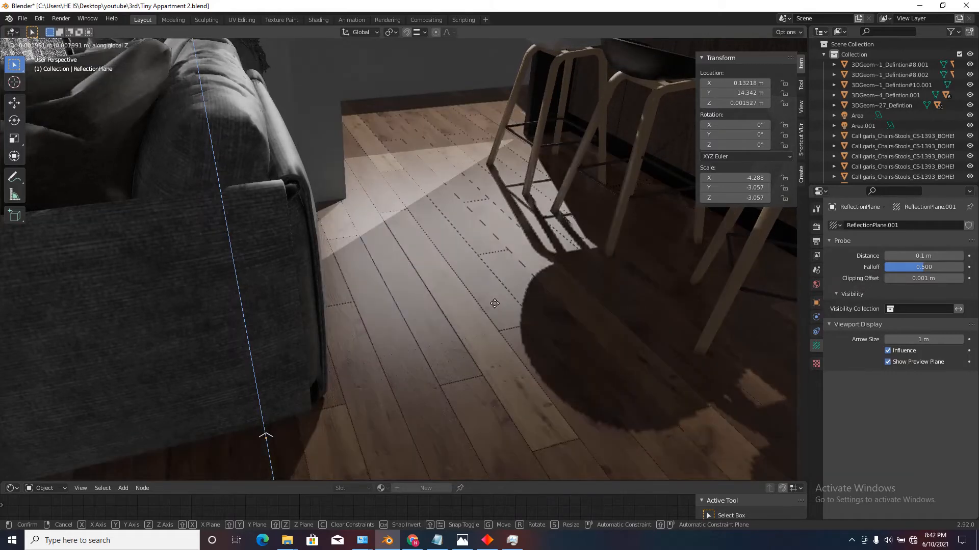
pyautogui.click(495, 292)
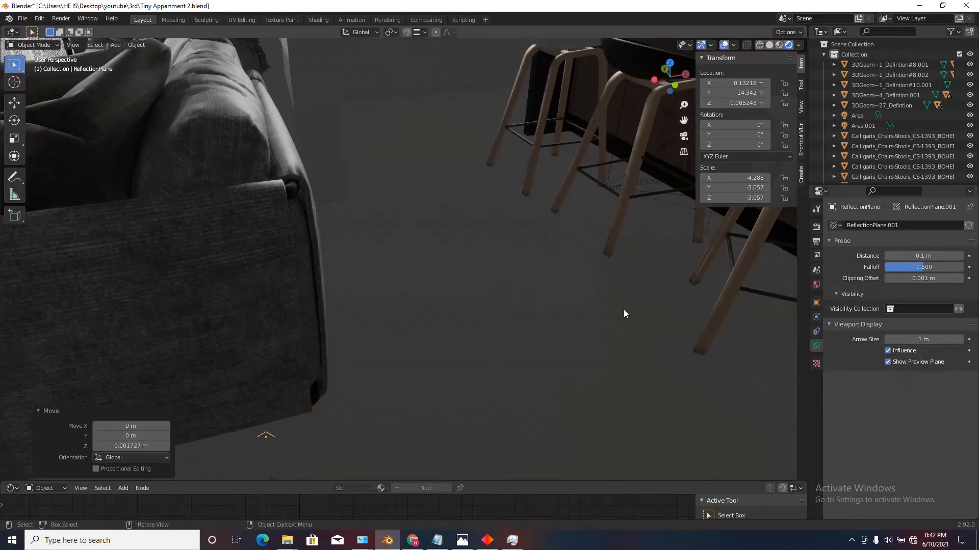
pyautogui.click(888, 363)
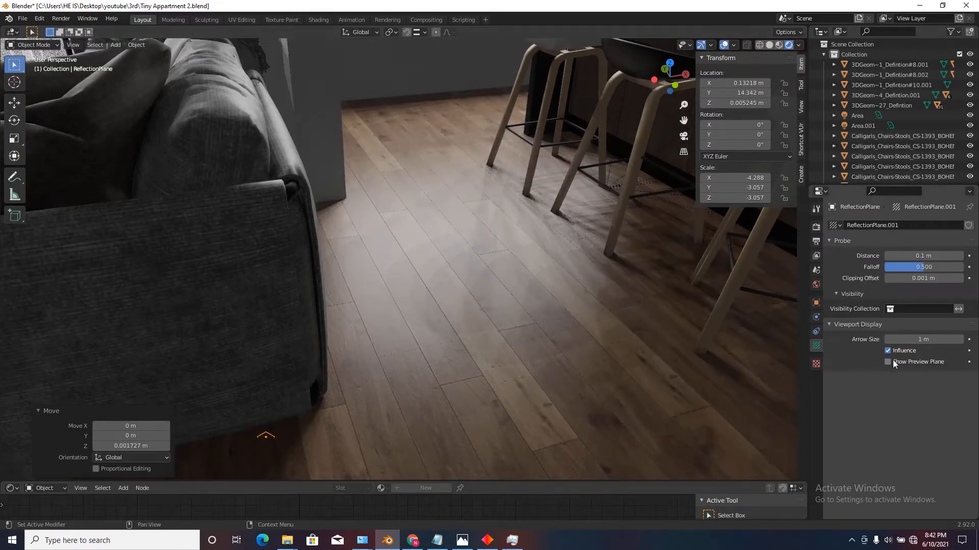
# Return the viewport to solid shading and unhide the apartment's ceiling slab.
pyautogui.scroll(-15, 534, 338)
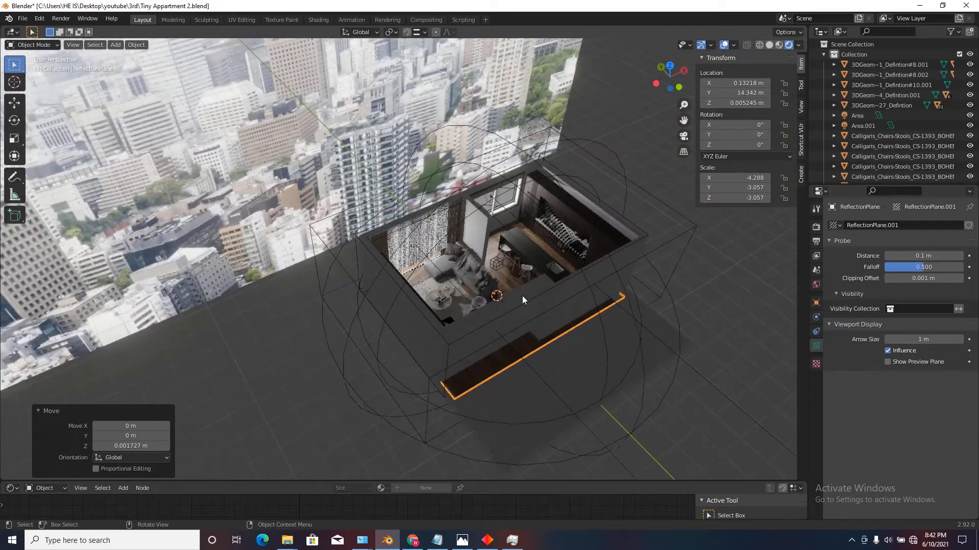
pyautogui.moveTo(522, 295); pyautogui.dragTo(498, 173, button='middle')
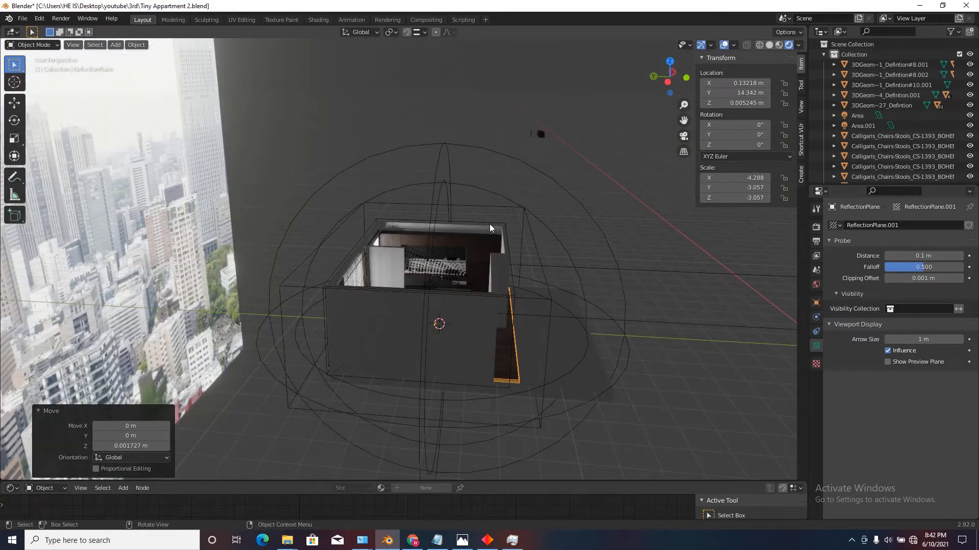
pyautogui.scroll(3, 491, 228)
pyautogui.click(770, 45)
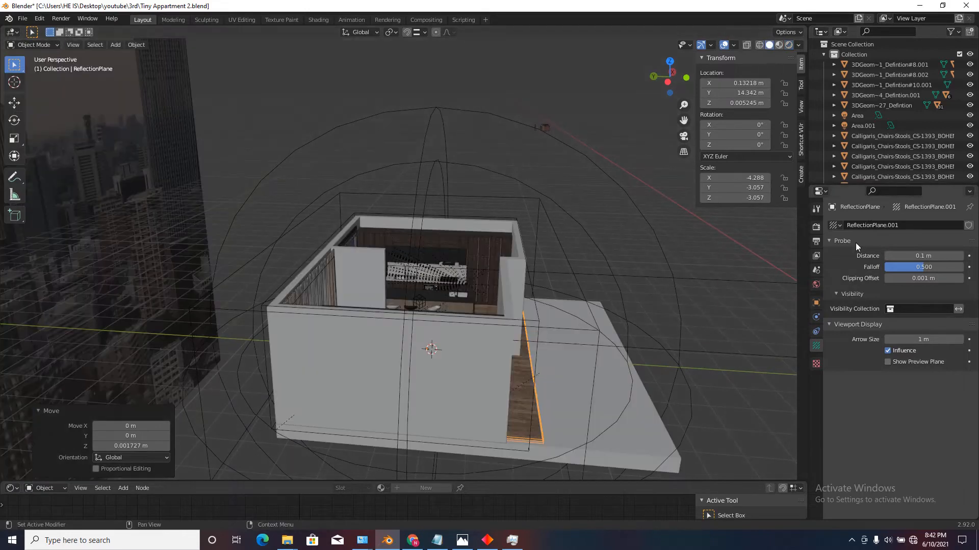
pyautogui.click(816, 226)
pyautogui.hotkey('alt', 'h')
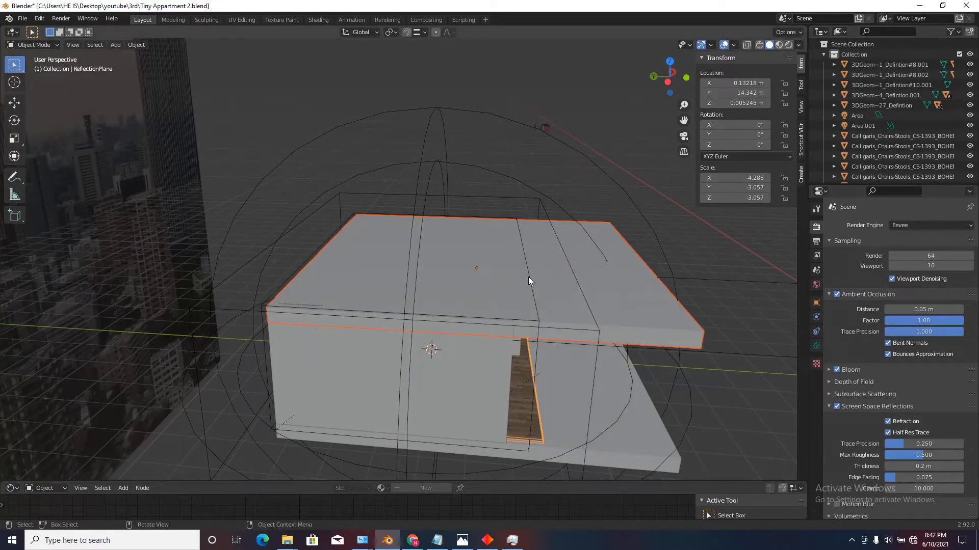
# Bake the indirect lighting from the Eevee render settings.
pyautogui.scroll(-12, 845, 431)
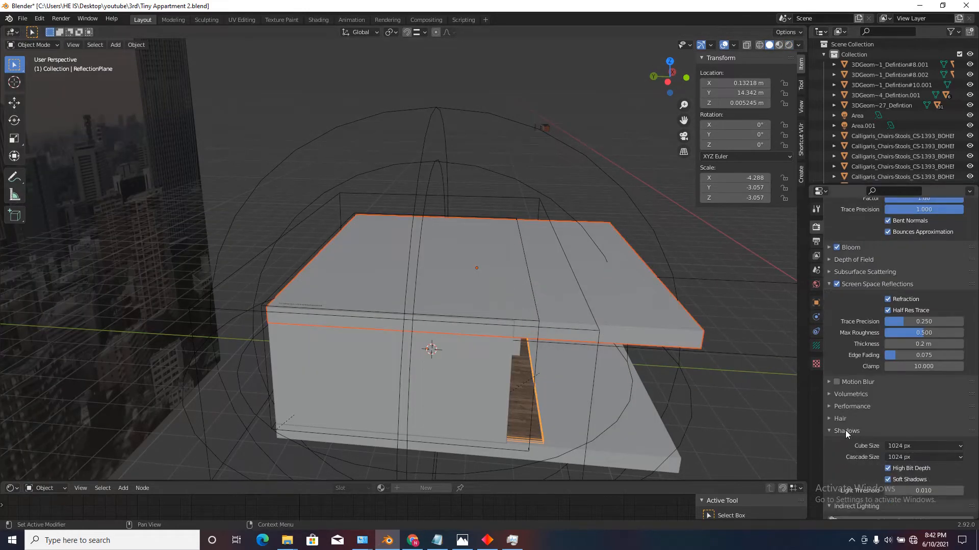
pyautogui.click(845, 383)
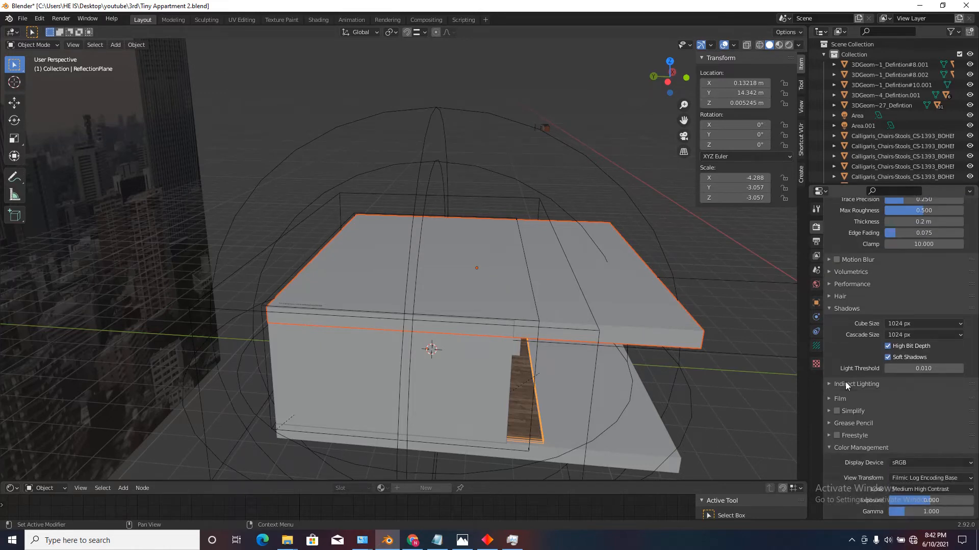
pyautogui.click(845, 383)
pyautogui.click(894, 399)
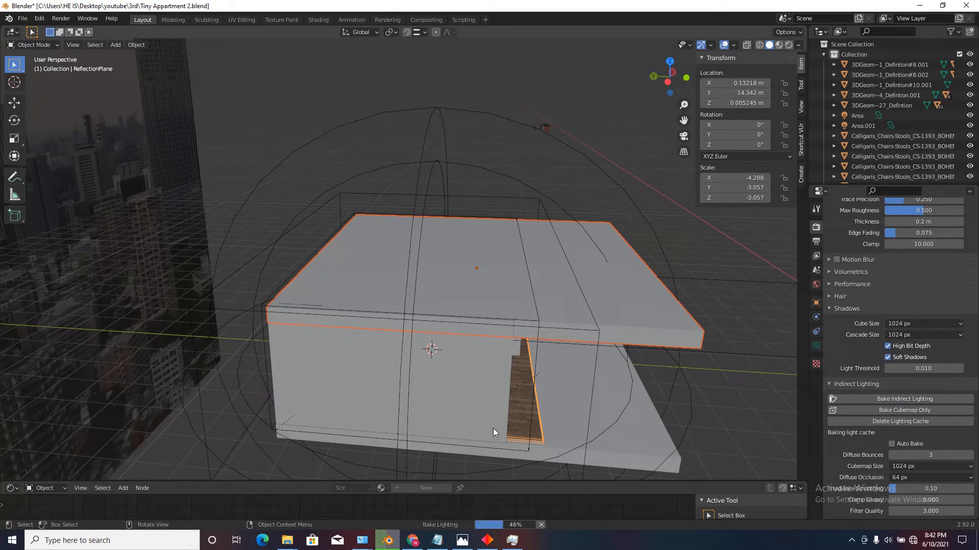
# View the baked interior through the camera in rendered shading.
pyautogui.moveTo(515, 417); pyautogui.dragTo(482, 372, button='middle')
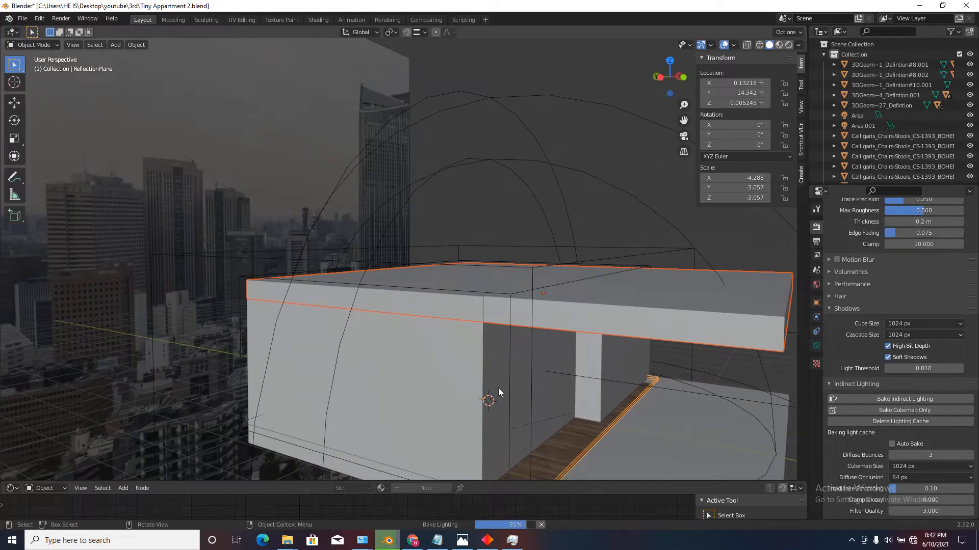
pyautogui.scroll(-3, 486, 361)
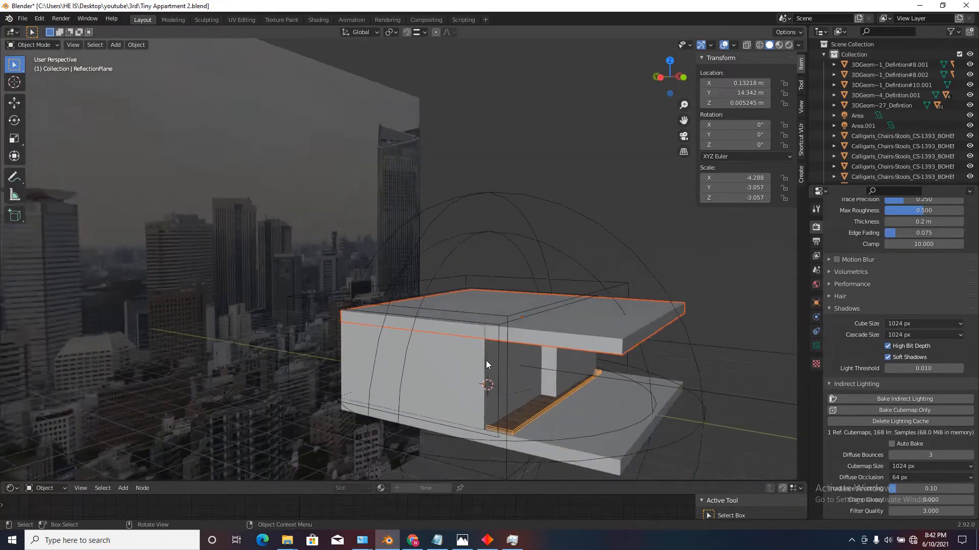
pyautogui.scroll(2, 484, 360)
pyautogui.press('KP_0')
pyautogui.press('Home')
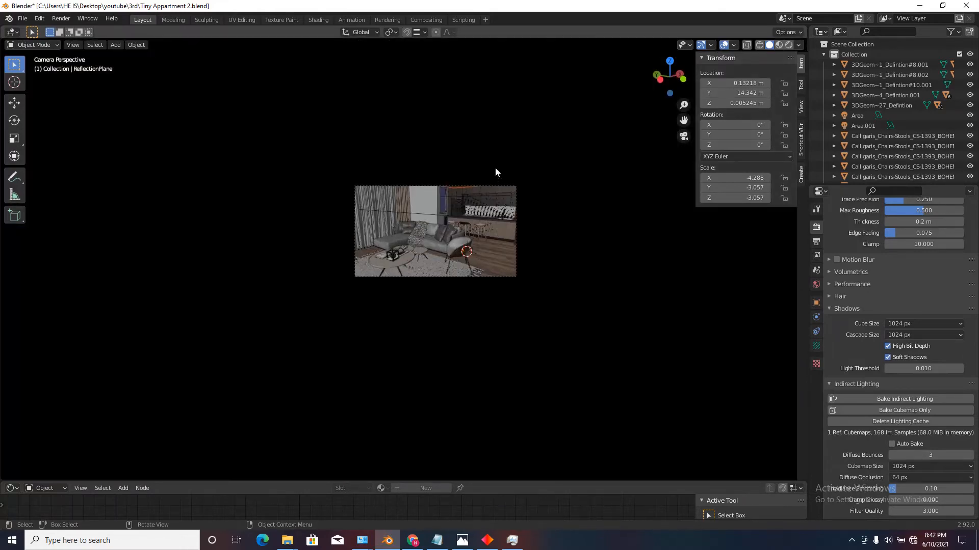
pyautogui.click(789, 45)
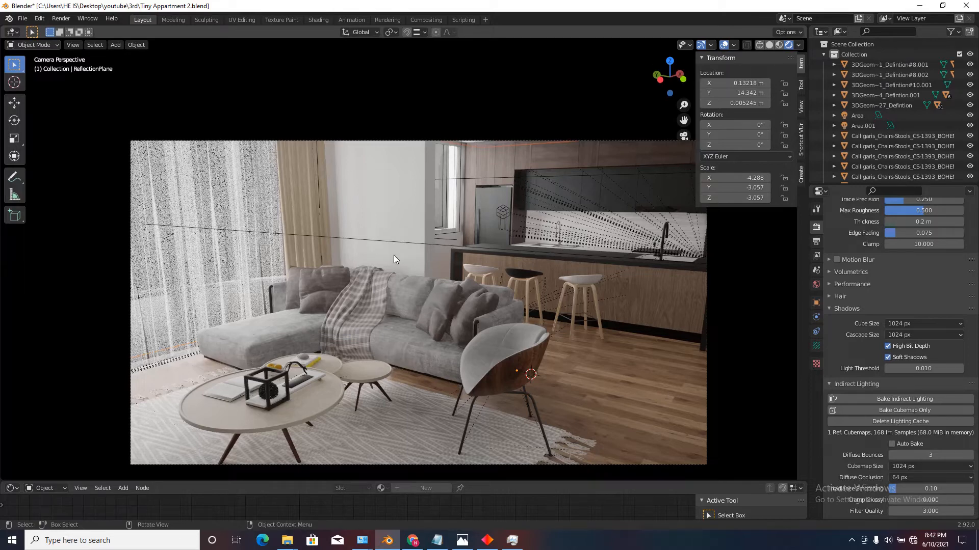
# Set the power of the area light at the living room's curtained window to 75 W.
pyautogui.click(399, 243)
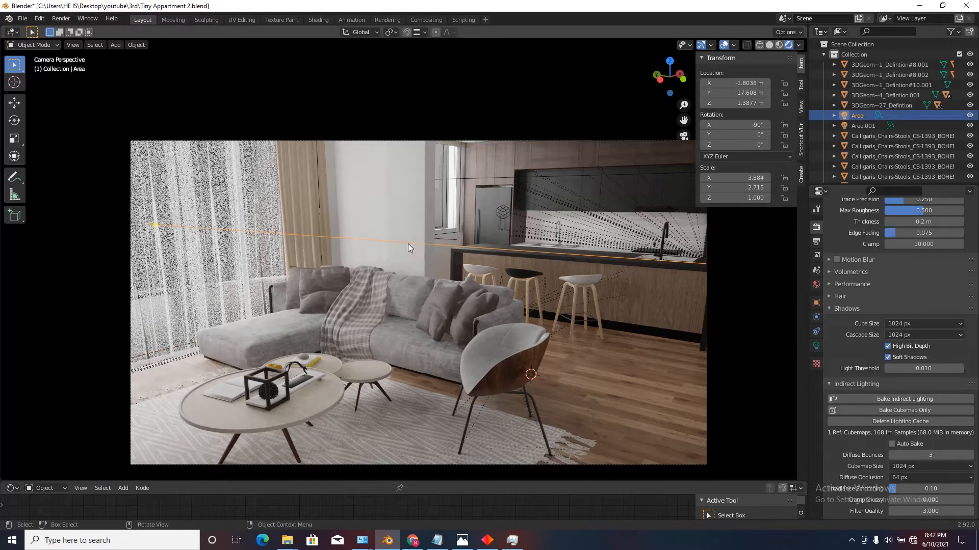
pyautogui.click(817, 346)
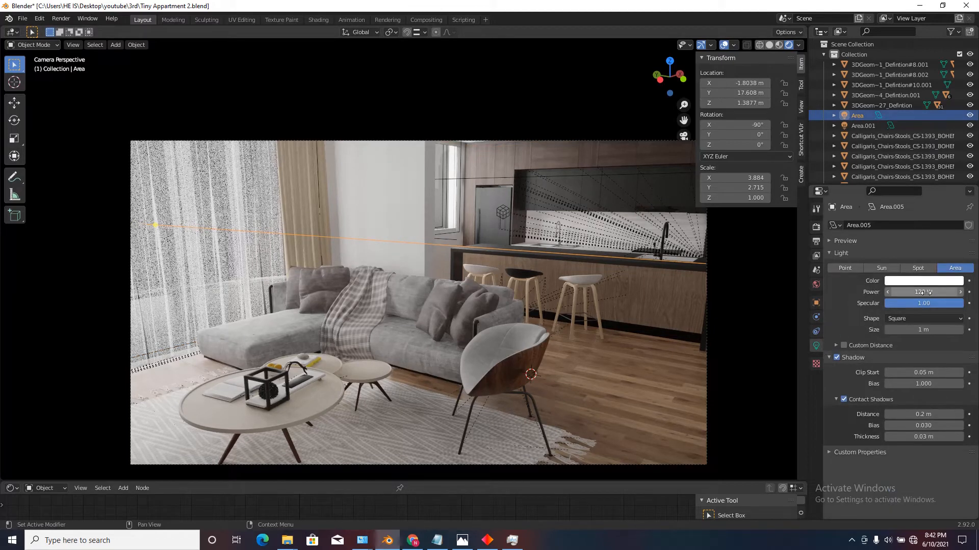
pyautogui.click(925, 292)
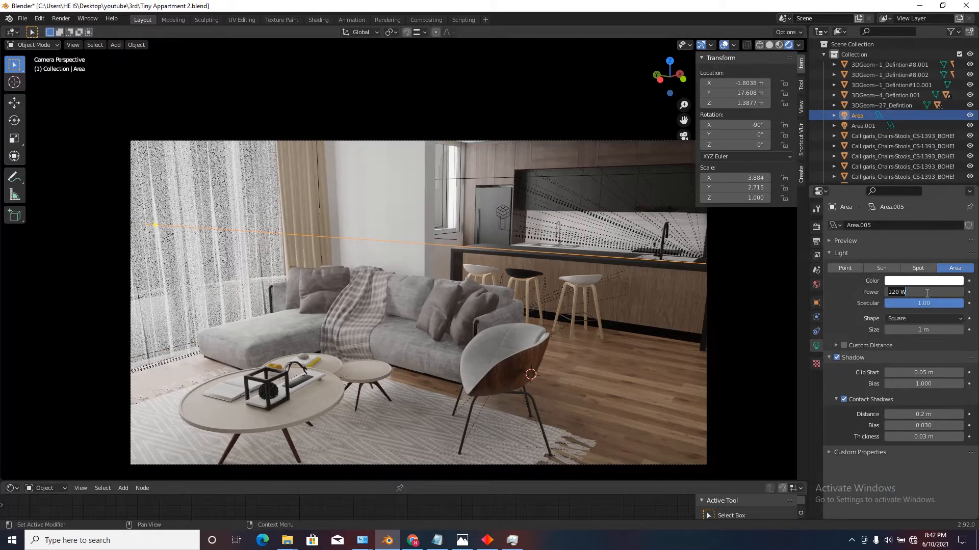
pyautogui.write('75')
pyautogui.press('Return')
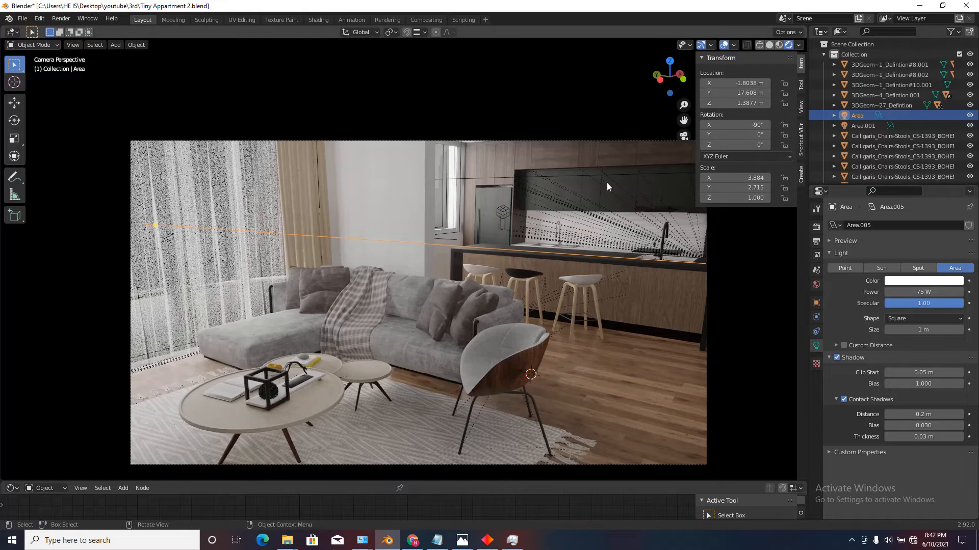
# Set the power of the area light at the kitchen window to 50 W.
pyautogui.click(500, 179)
pyautogui.click(930, 292)
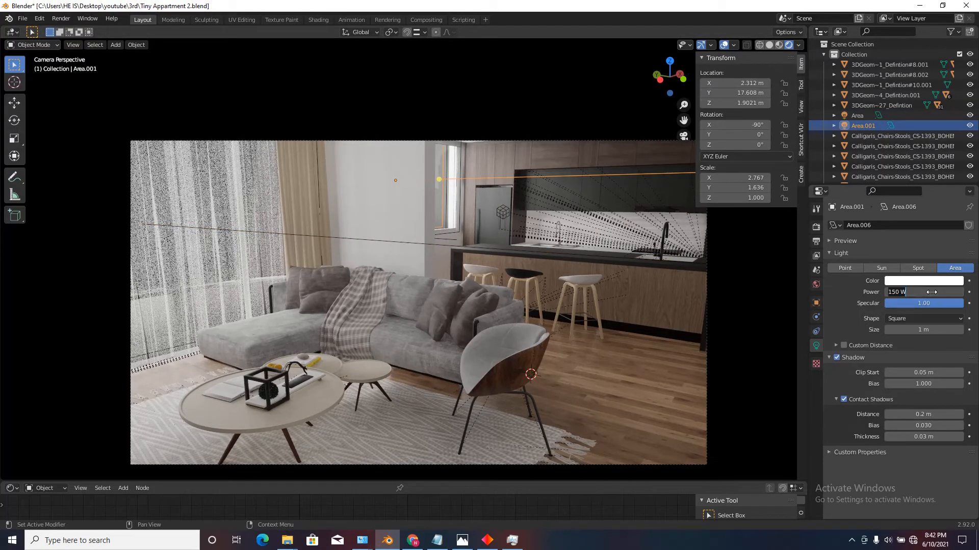
pyautogui.write('50')
pyautogui.press('Return')
# Hide the ceiling slab to open up the apartment from above.
pyautogui.scroll(-3, 597, 284)
pyautogui.moveTo(598, 285); pyautogui.dragTo(451, 278, button='middle')
pyautogui.scroll(-6, 448, 278)
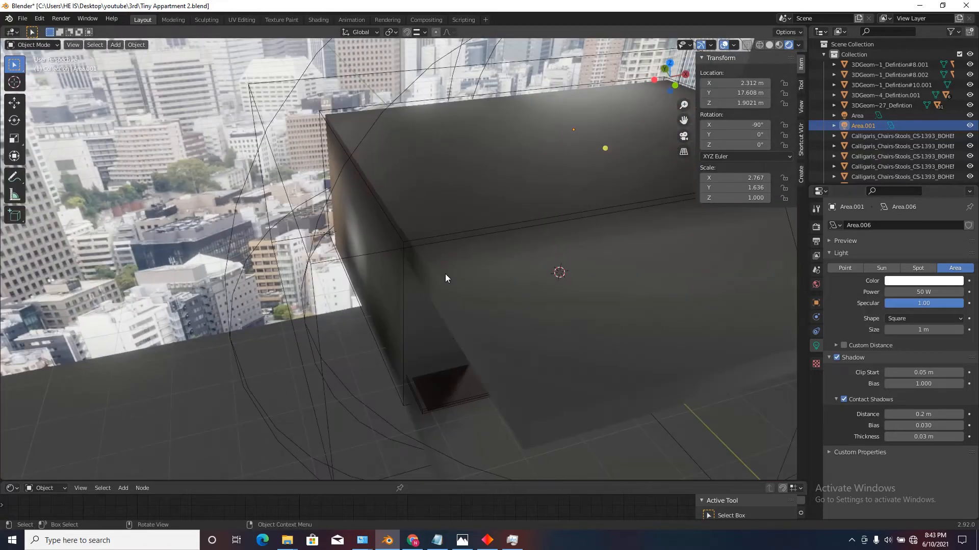
pyautogui.click(546, 160)
pyautogui.press('h')
pyautogui.scroll(-3, 537, 176)
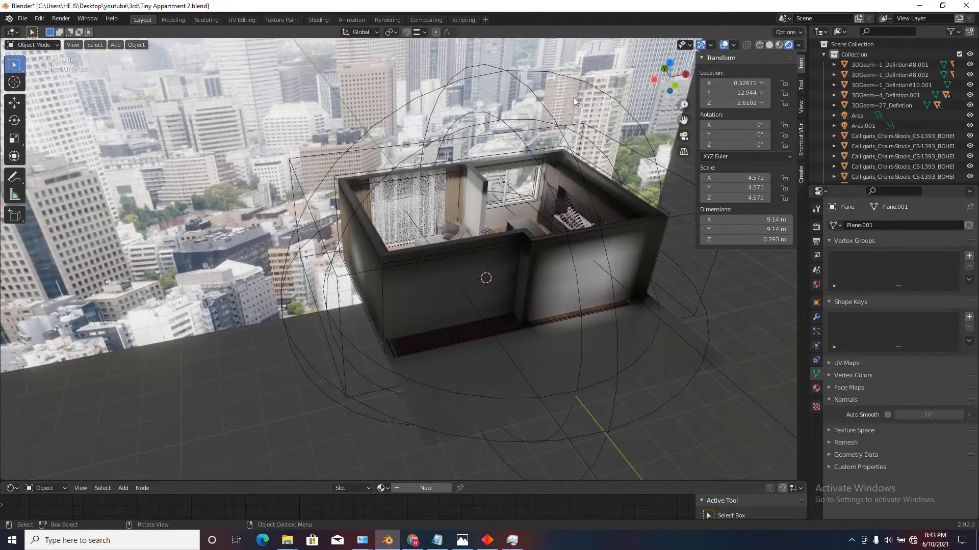
# Examine the area lights at the living room and kitchen windows from above.
pyautogui.scroll(5, 573, 102)
pyautogui.scroll(-2, 509, 199)
pyautogui.scroll(1, 231, 351)
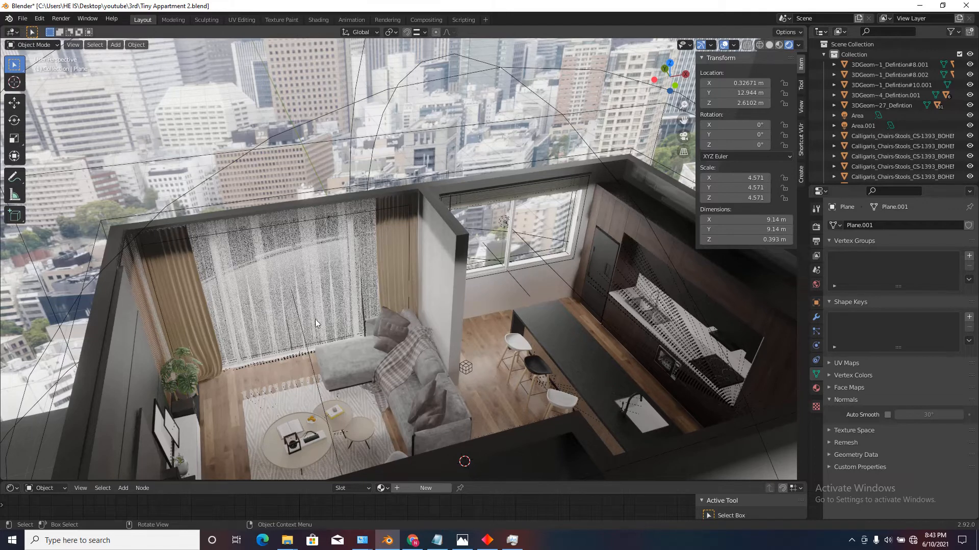
pyautogui.click(306, 346)
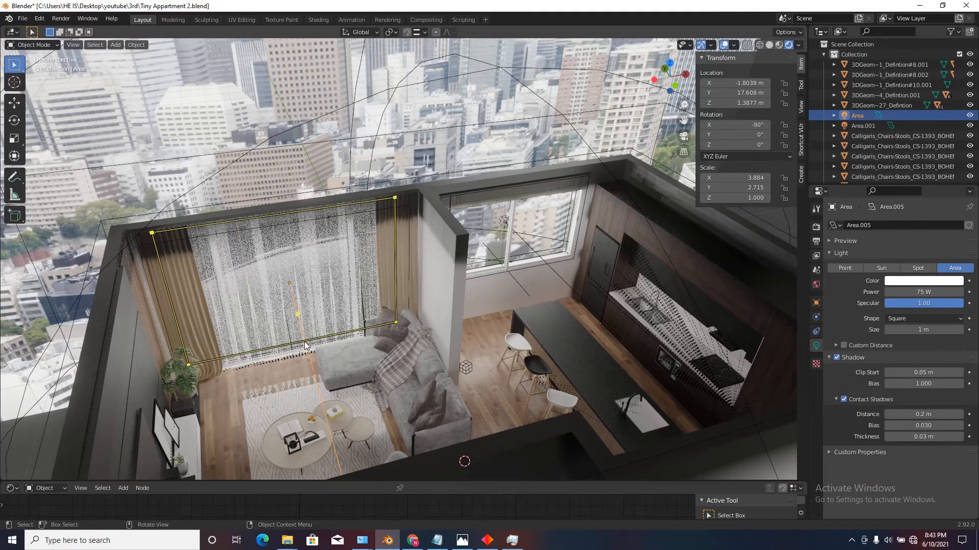
pyautogui.click(525, 243)
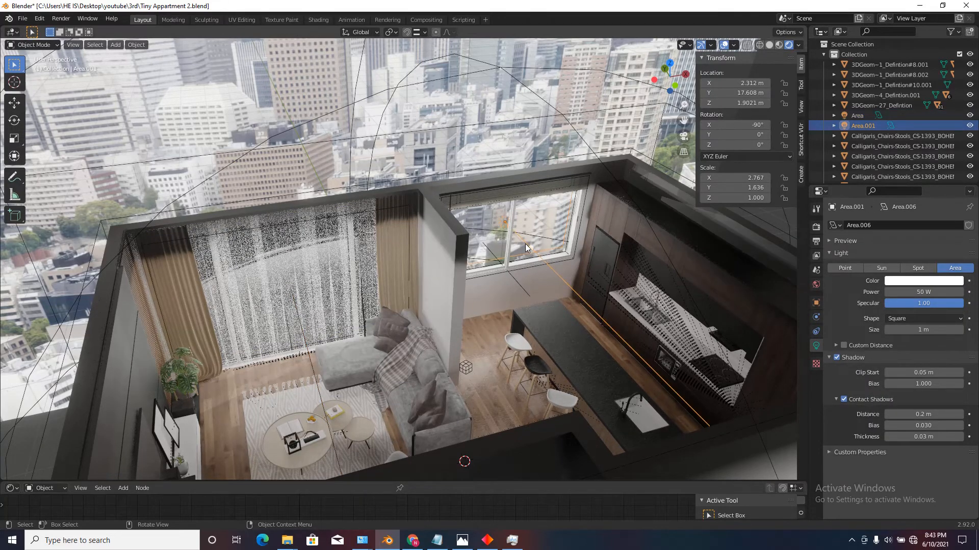
pyautogui.moveTo(525, 244); pyautogui.dragTo(328, 330, button='middle')
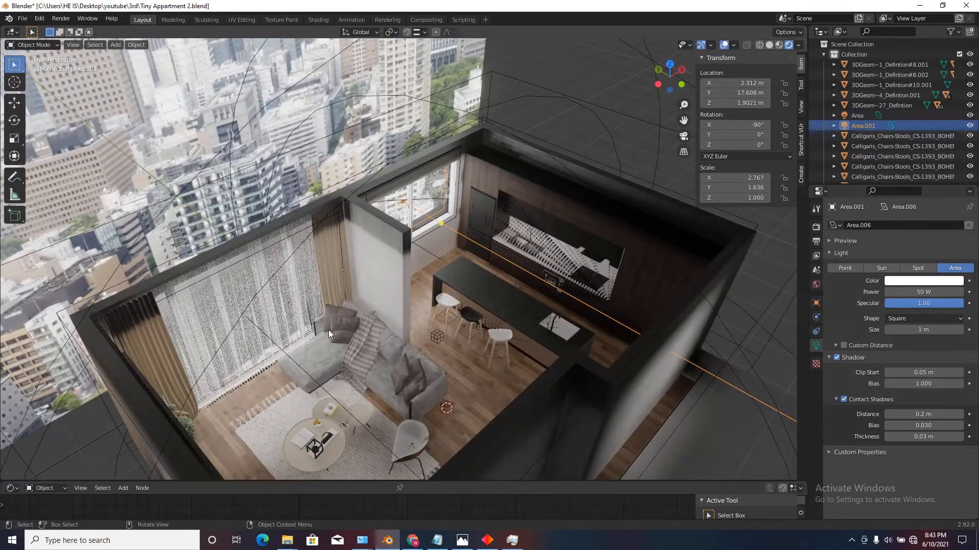
pyautogui.scroll(-3, 536, 224)
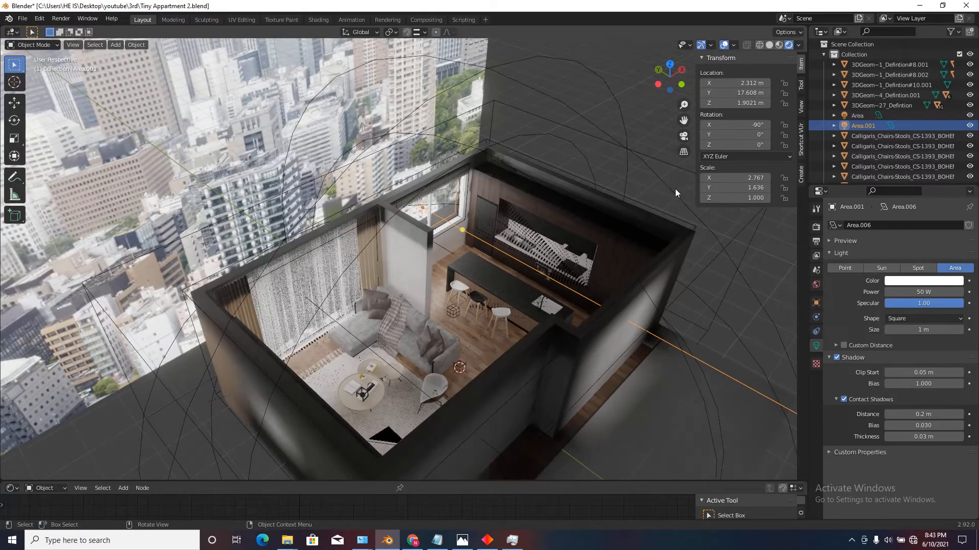
# Set the intensity of the irradiance volume around the apartment to 0.75.
pyautogui.click(675, 164)
pyautogui.click(915, 278)
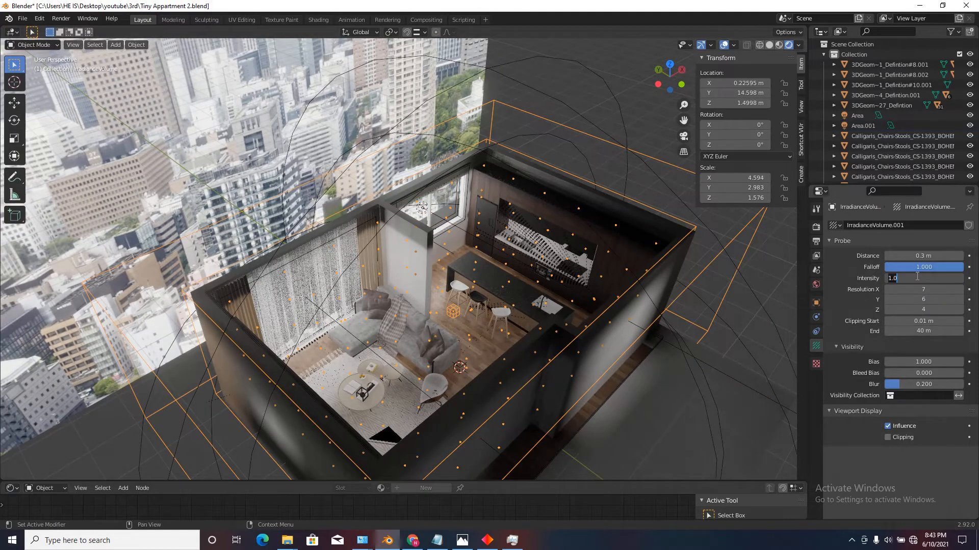
pyautogui.press('Return')
pyautogui.scroll(-2, 616, 285)
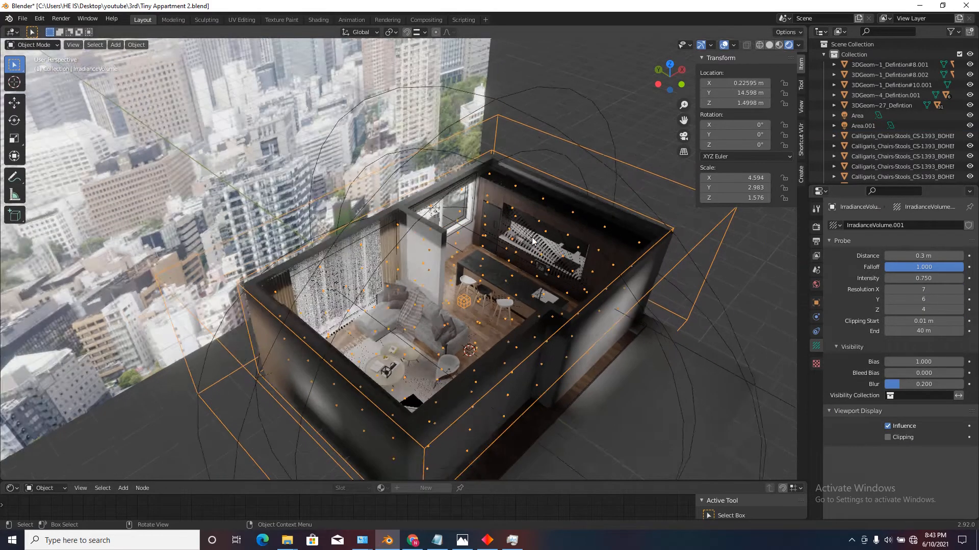
# Unhide the ceiling slab, switch the viewport to solid shading and bake the indirect lighting again.
pyautogui.hotkey('alt', 'h')
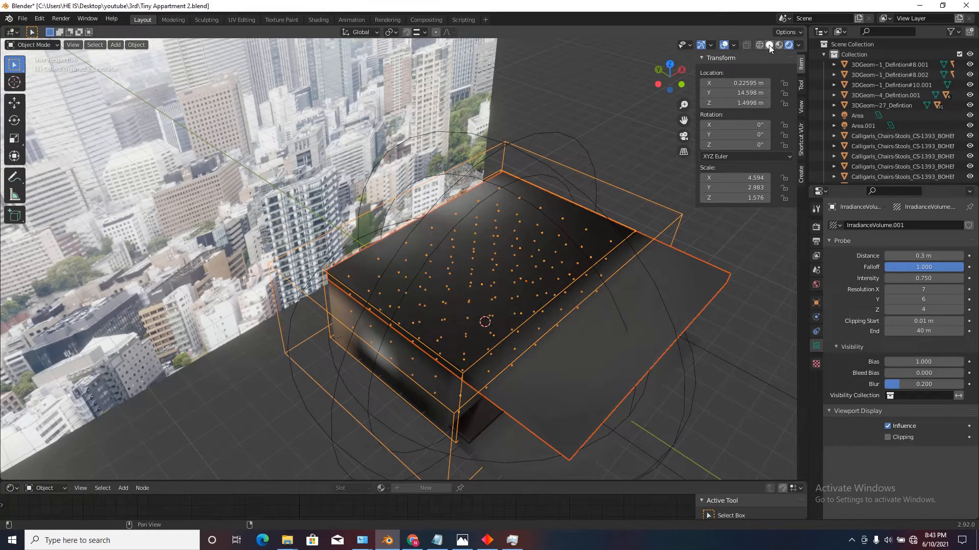
pyautogui.click(769, 45)
pyautogui.click(816, 226)
pyautogui.scroll(-5, 907, 413)
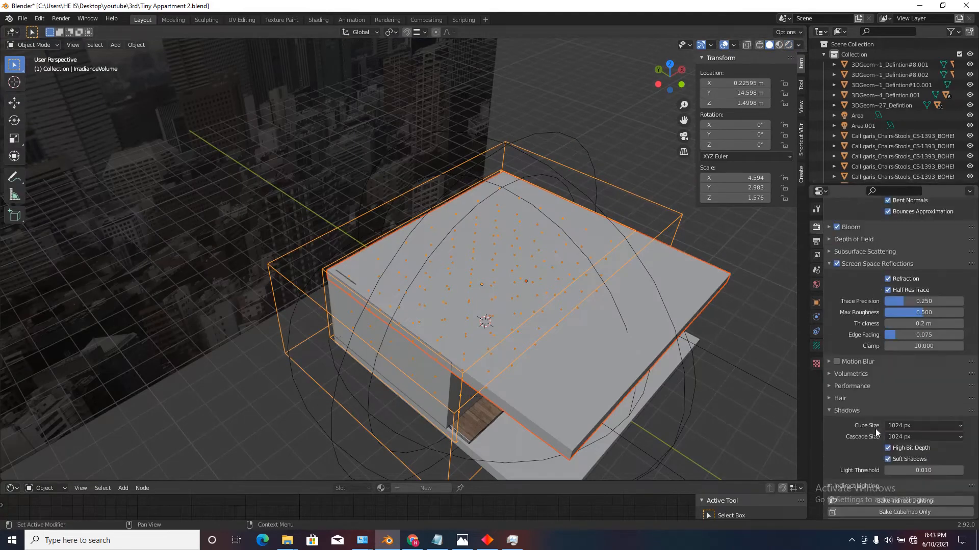
pyautogui.scroll(-5, 875, 429)
pyautogui.click(901, 399)
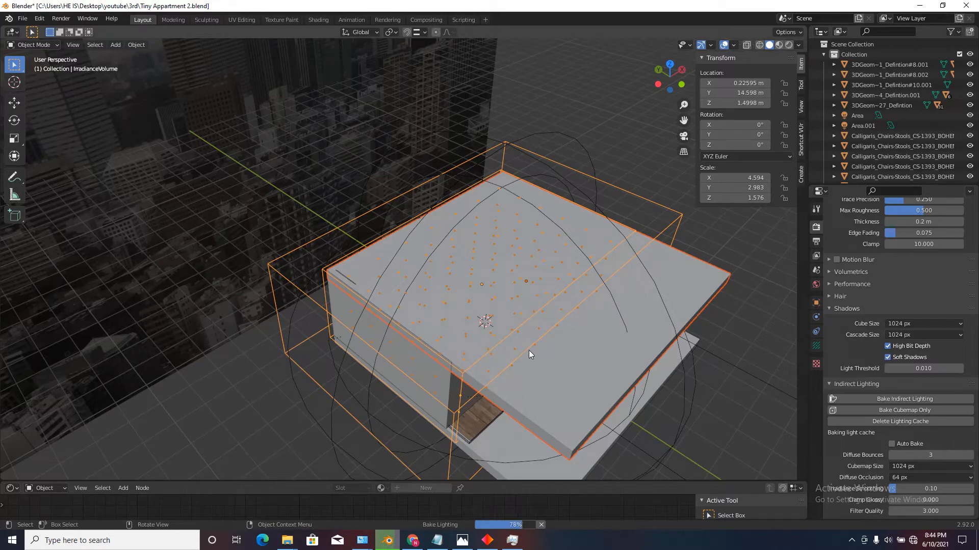
# View the baked interior through the camera in rendered shading without overlays, and check the living room area light's settings.
pyautogui.press('KP_0')
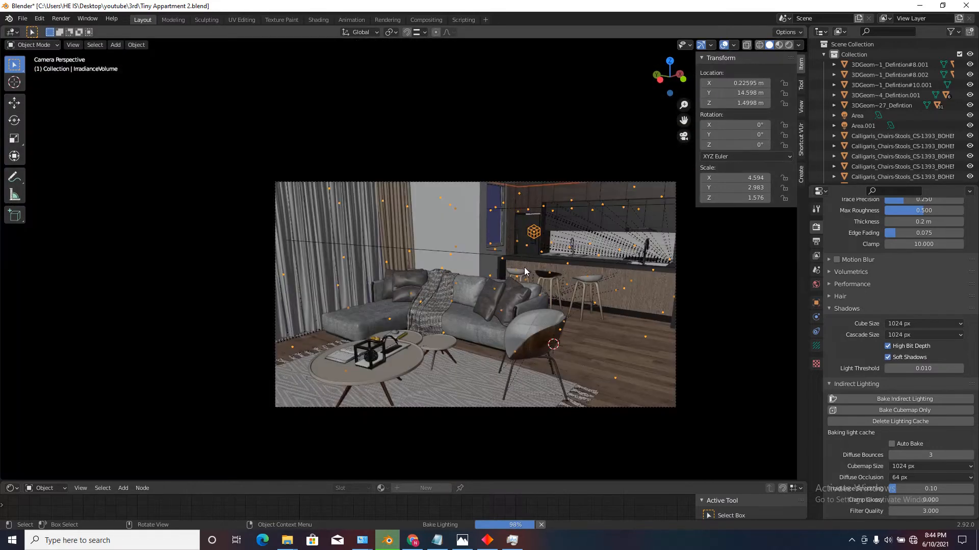
pyautogui.click(789, 45)
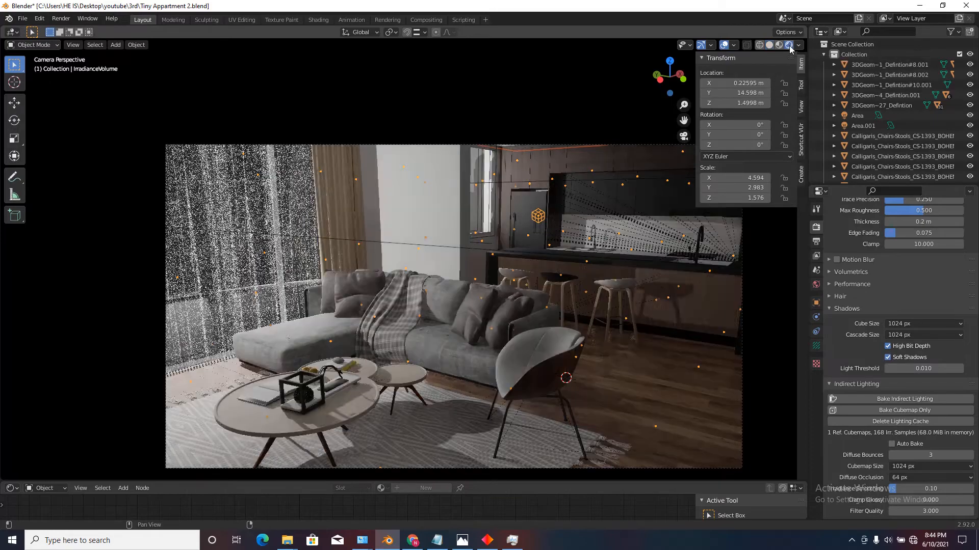
pyautogui.click(724, 45)
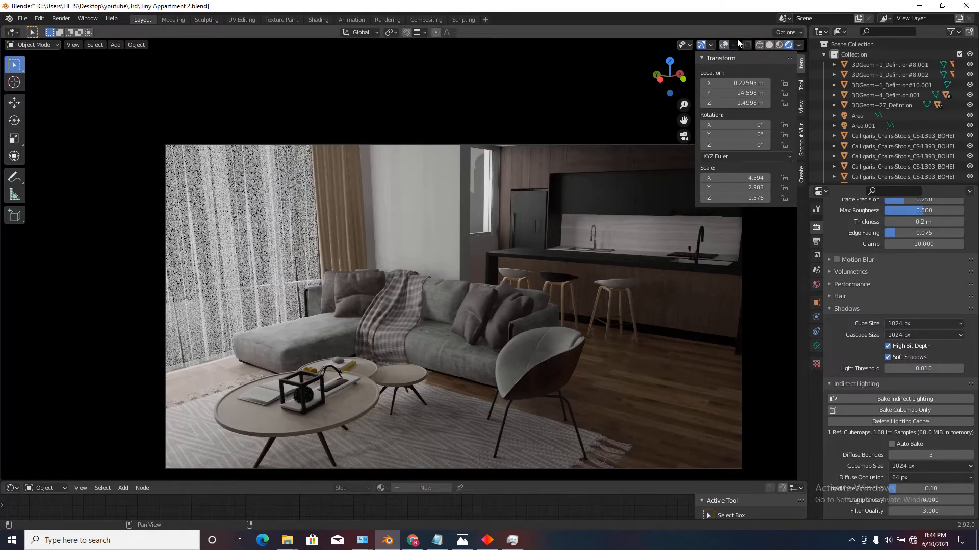
pyautogui.click(724, 45)
pyautogui.click(334, 241)
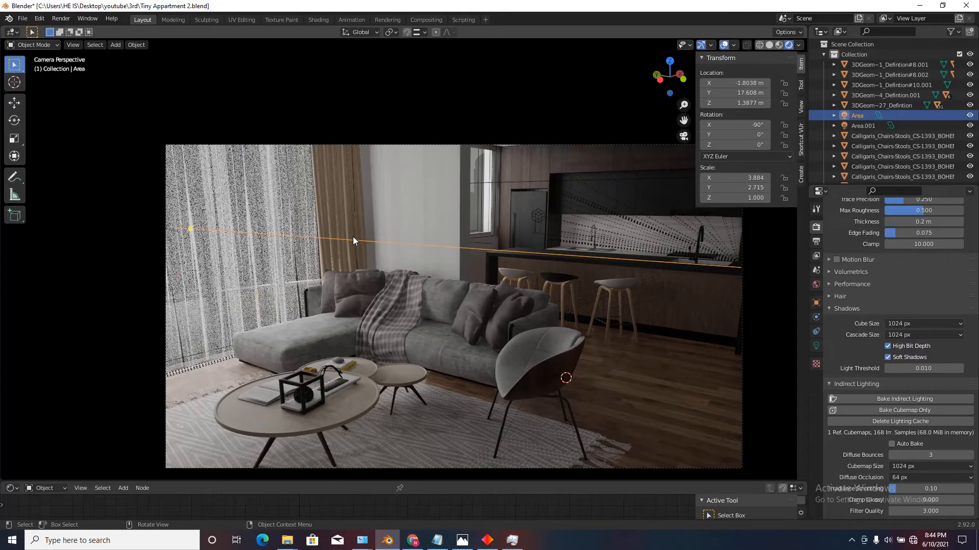
pyautogui.click(815, 345)
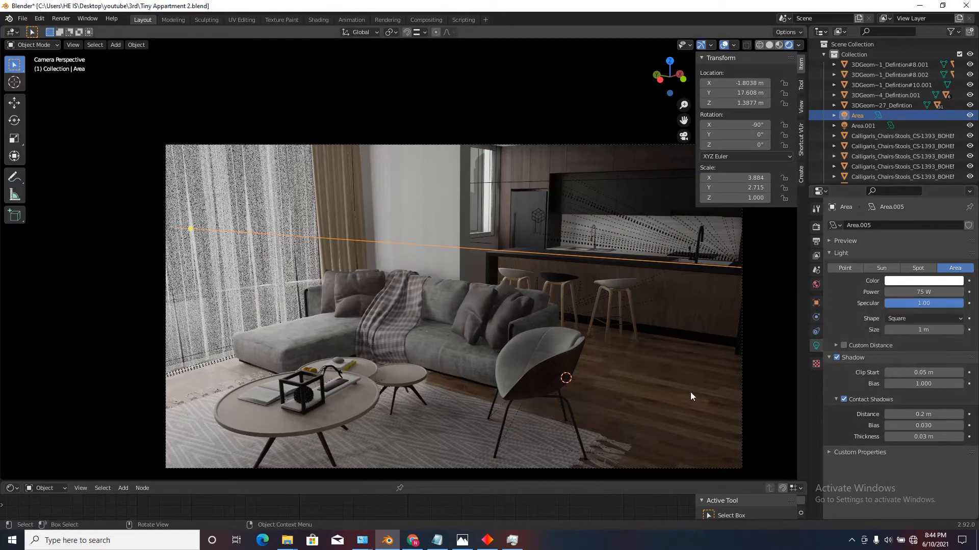
# Hide two neighbouring sheer curtain panels in front of the living room window.
pyautogui.click(663, 384)
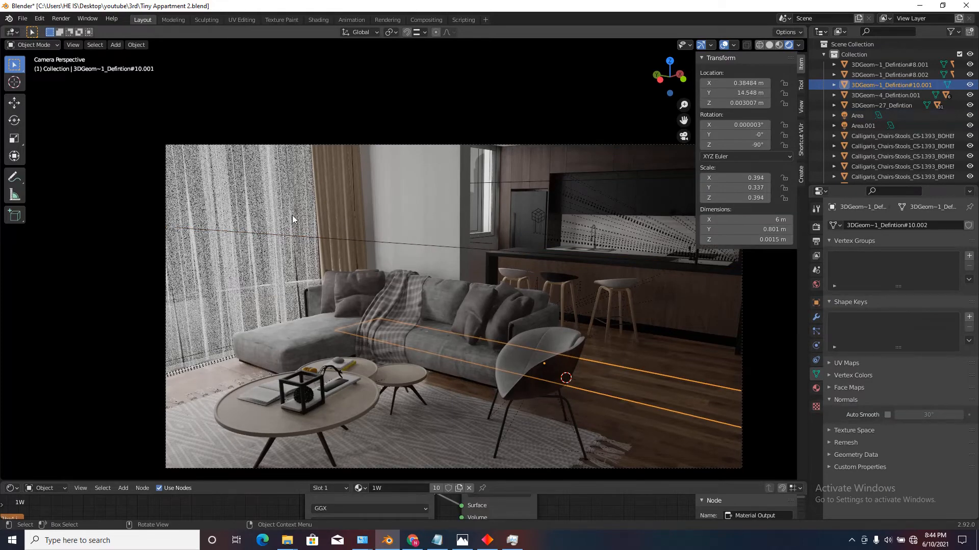
pyautogui.click(257, 201)
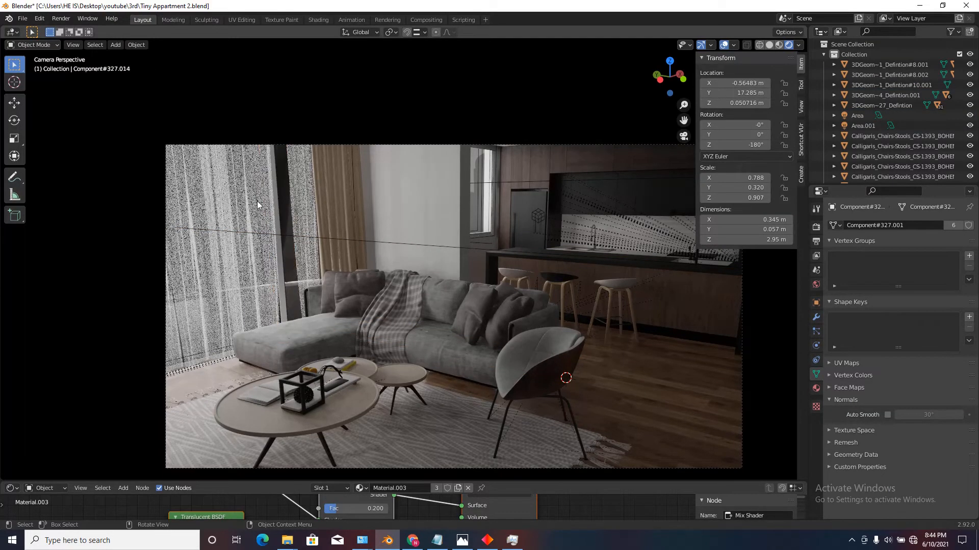
pyautogui.click(232, 204)
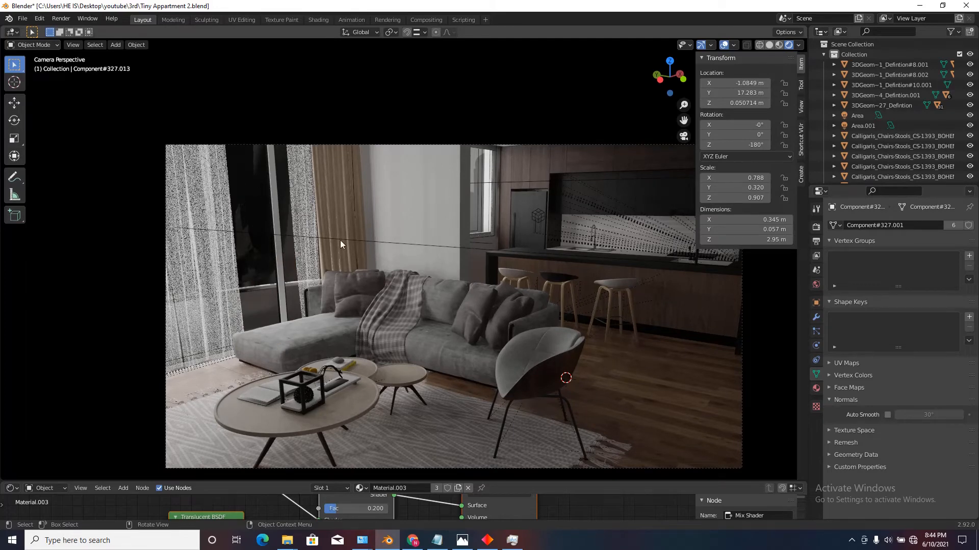
# Leave the camera view and hide the ceiling slab to open up the apartment from above.
pyautogui.moveTo(474, 223); pyautogui.dragTo(453, 286, button='middle')
pyautogui.scroll(-8, 454, 286)
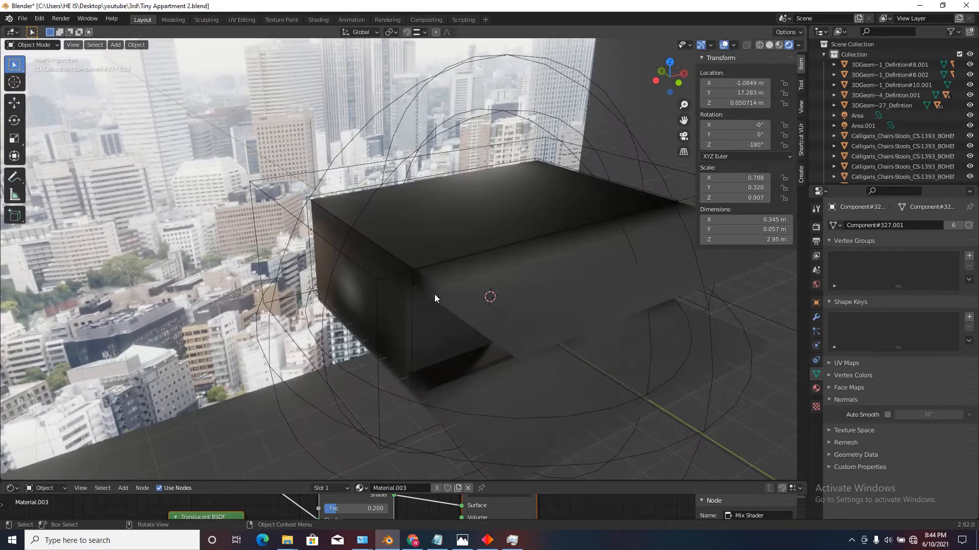
pyautogui.click(469, 207)
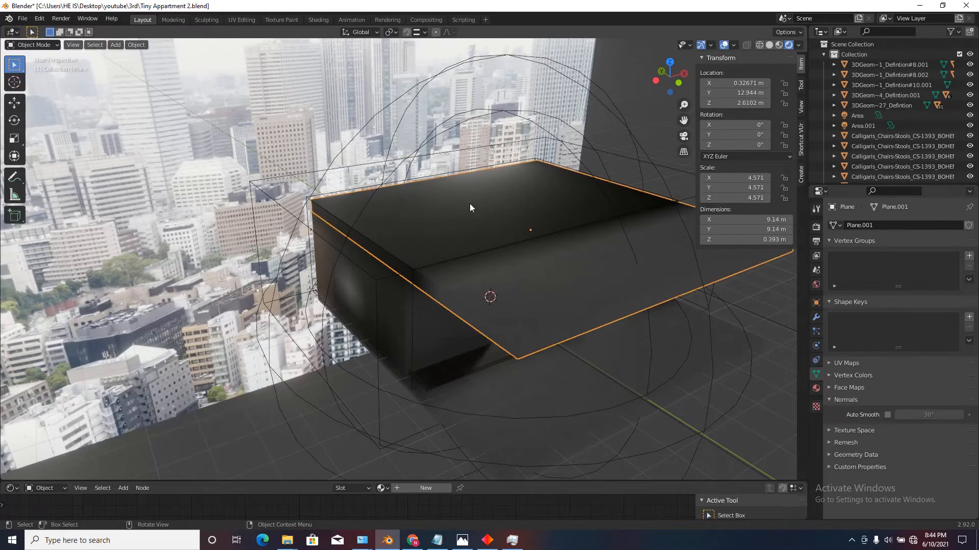
pyautogui.press('h')
pyautogui.moveTo(473, 194); pyautogui.dragTo(453, 224, button='middle')
pyautogui.scroll(3, 436, 261)
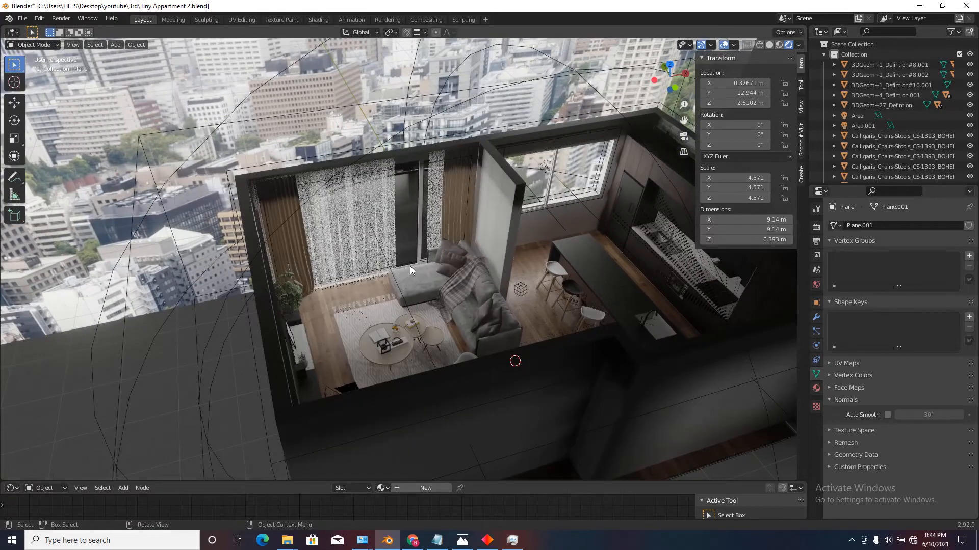
# Copy all shader nodes of the Glass_material on the kitchen window's left sash.
pyautogui.scroll(-5, 411, 270)
pyautogui.moveTo(427, 284); pyautogui.dragTo(472, 246, button='middle')
pyautogui.scroll(3, 435, 310)
pyautogui.scroll(3, 472, 246)
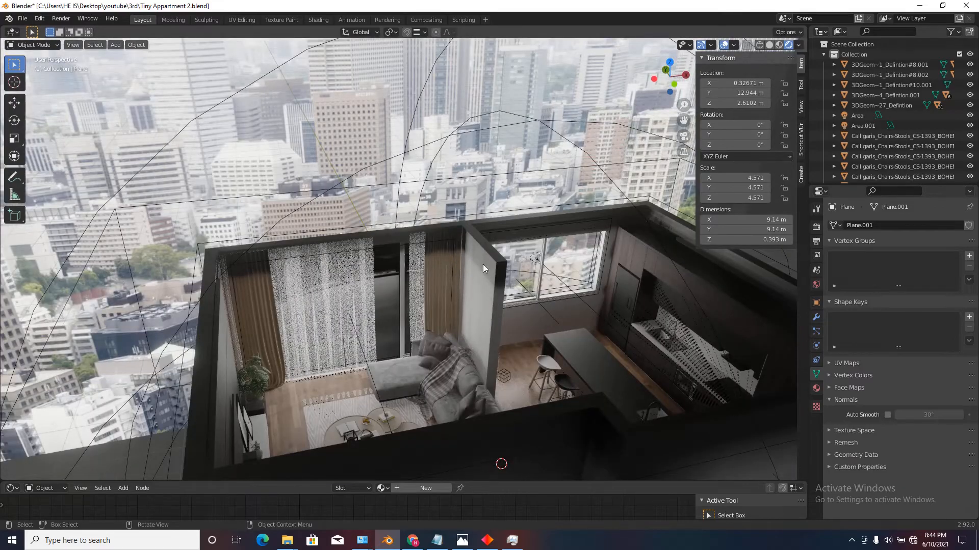
pyautogui.scroll(3, 453, 295)
pyautogui.scroll(-2, 454, 289)
pyautogui.moveTo(455, 289); pyautogui.dragTo(424, 292, button='middle')
pyautogui.scroll(3, 424, 291)
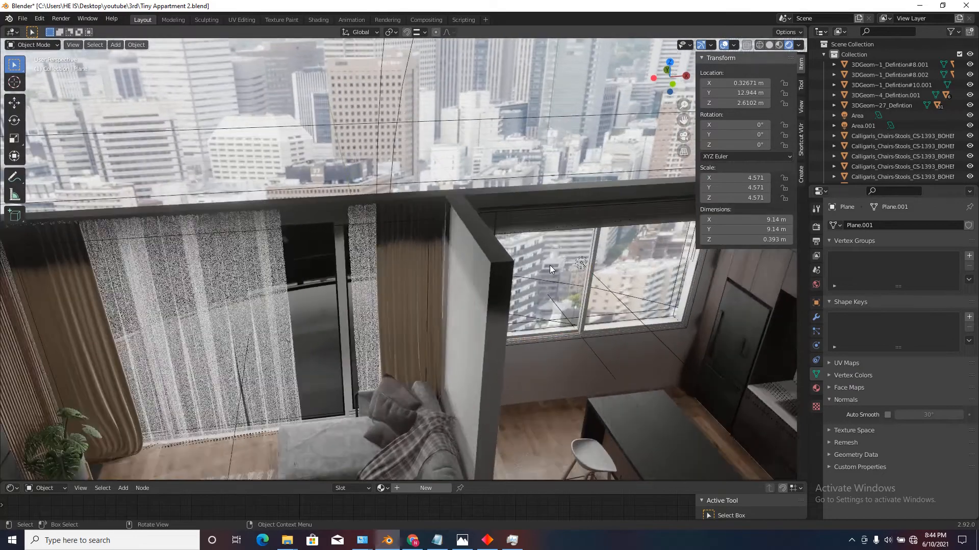
pyautogui.click(550, 265)
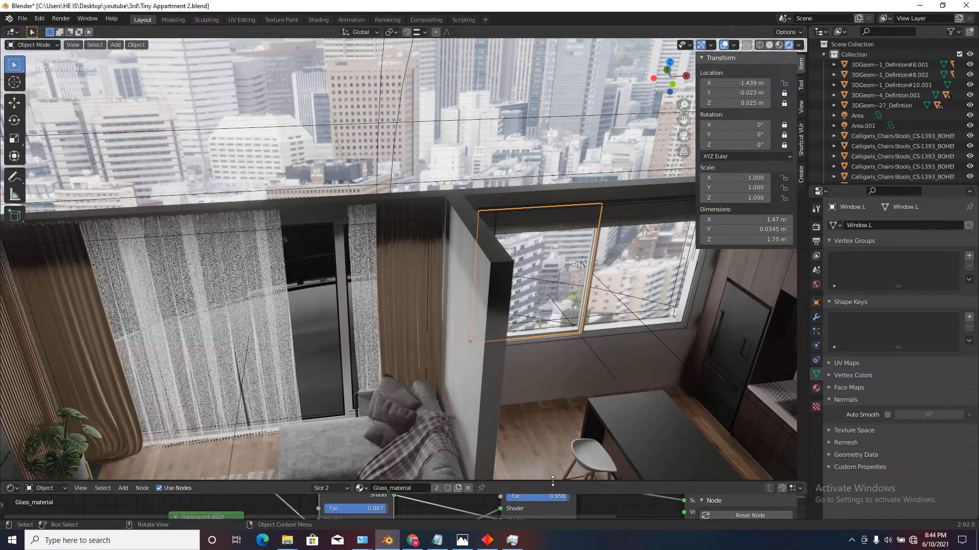
pyautogui.moveTo(553, 482); pyautogui.dragTo(589, 177)
pyautogui.scroll(-5, 476, 304)
pyautogui.moveTo(640, 274); pyautogui.dragTo(262, 412)
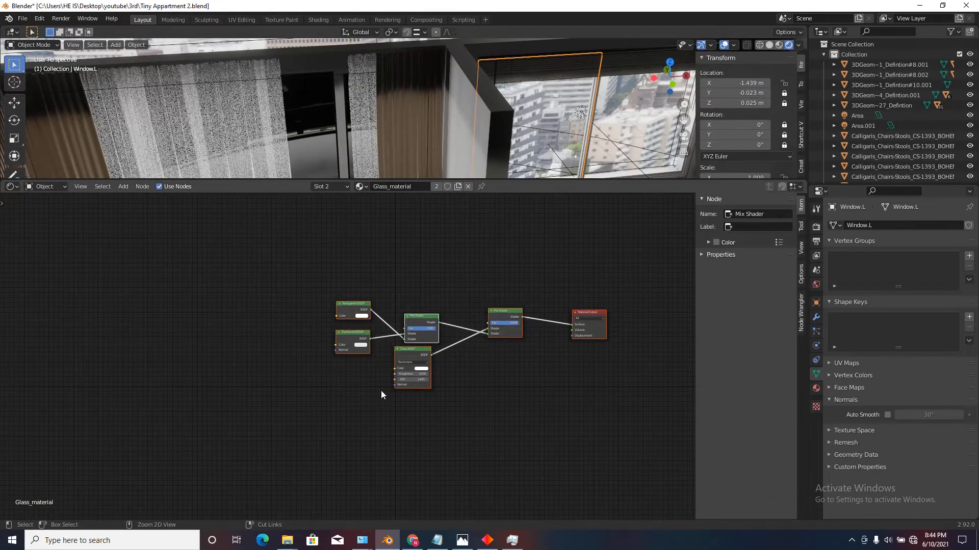
# Replace all shader nodes in the living room window's Glass material with the copied kitchen glass nodes.
pyautogui.click(329, 114)
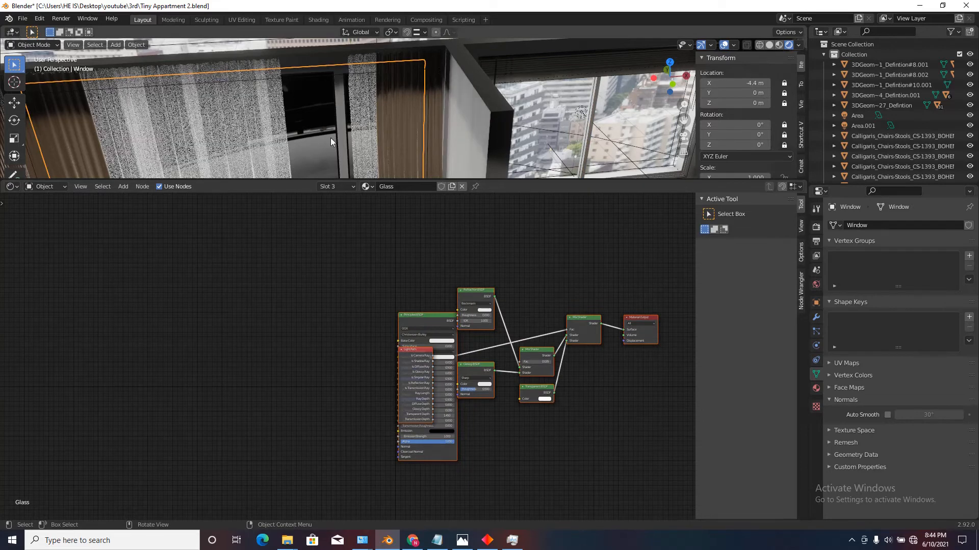
pyautogui.click(816, 389)
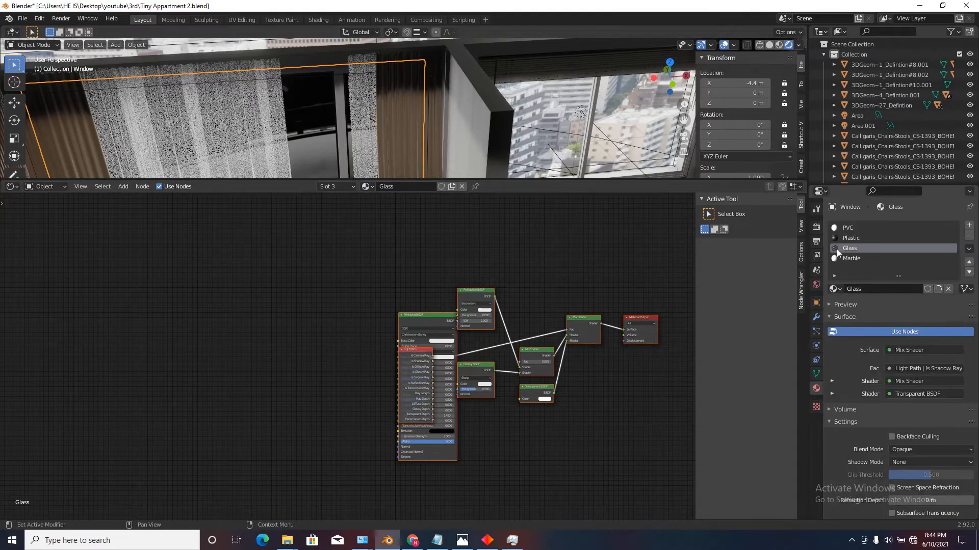
pyautogui.scroll(-1, 436, 312)
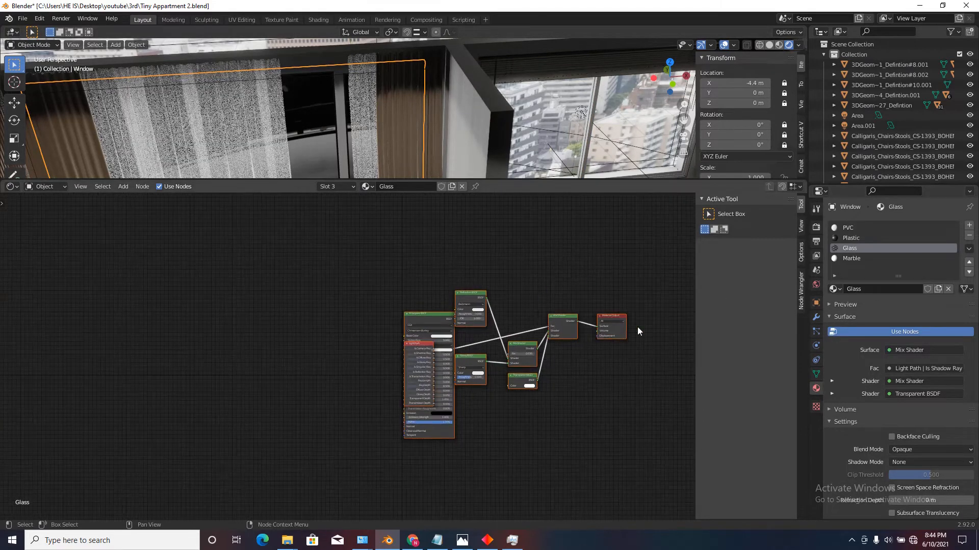
pyautogui.moveTo(658, 244); pyautogui.dragTo(361, 462)
pyautogui.press('x')
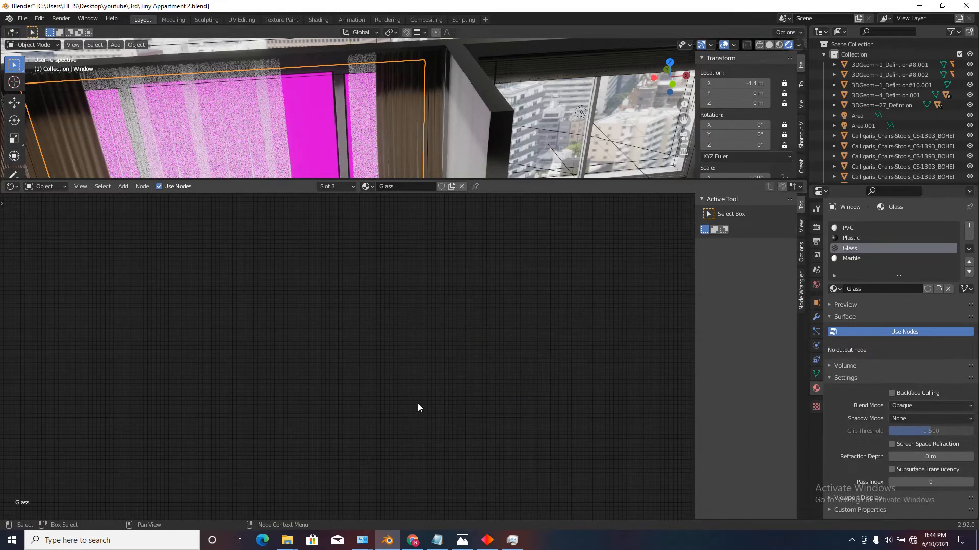
pyautogui.hotkey('ctrl', 'v')
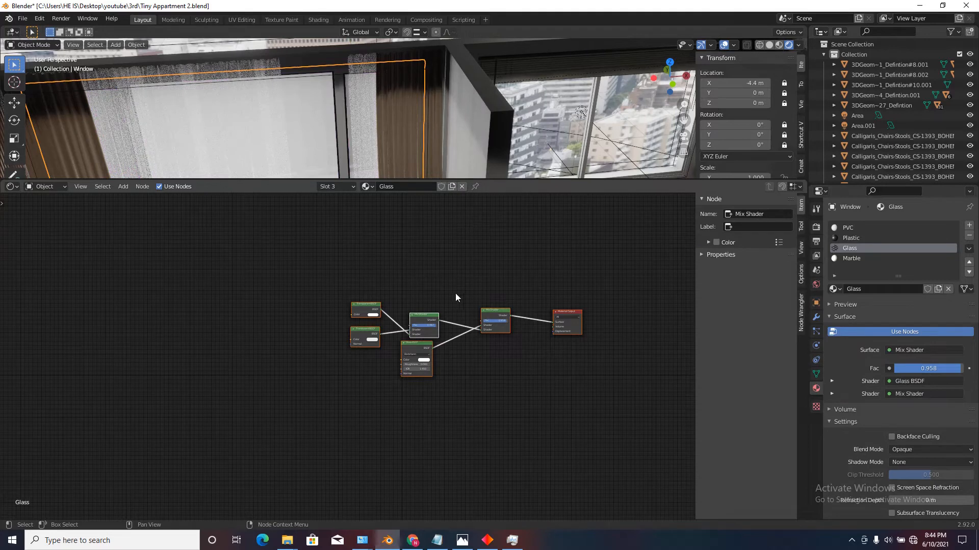
# Set the blend mode of the living room window's Glass material to Alpha Hashed.
pyautogui.moveTo(514, 181); pyautogui.dragTo(514, 315)
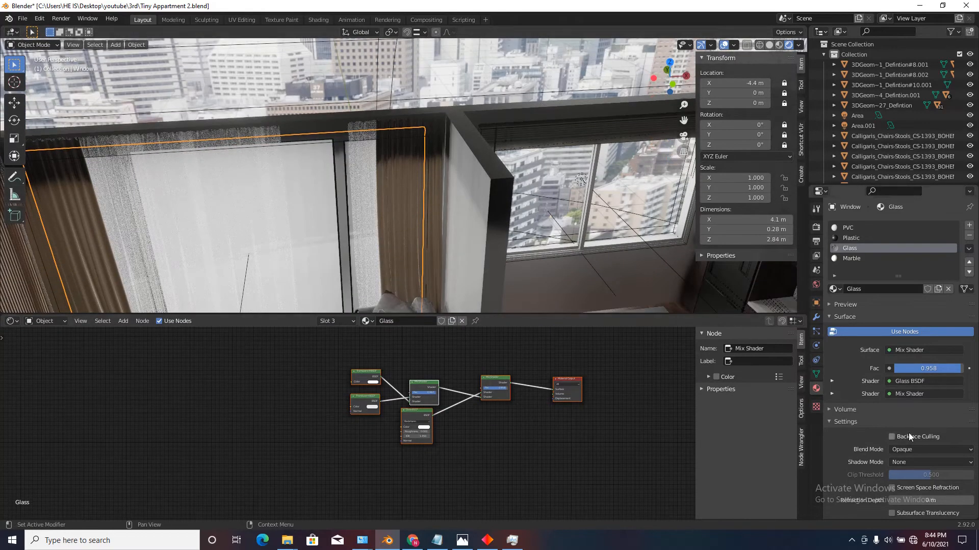
pyautogui.click(923, 451)
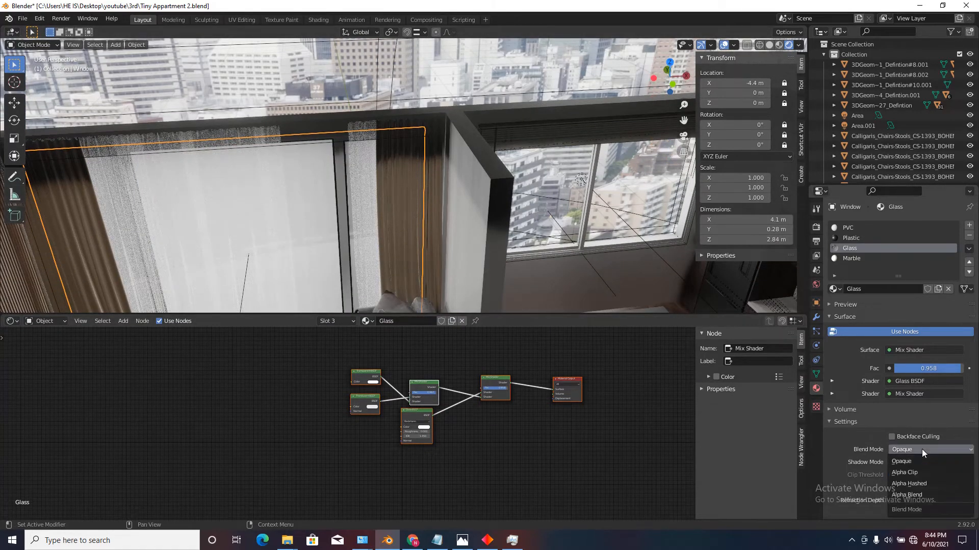
pyautogui.click(901, 488)
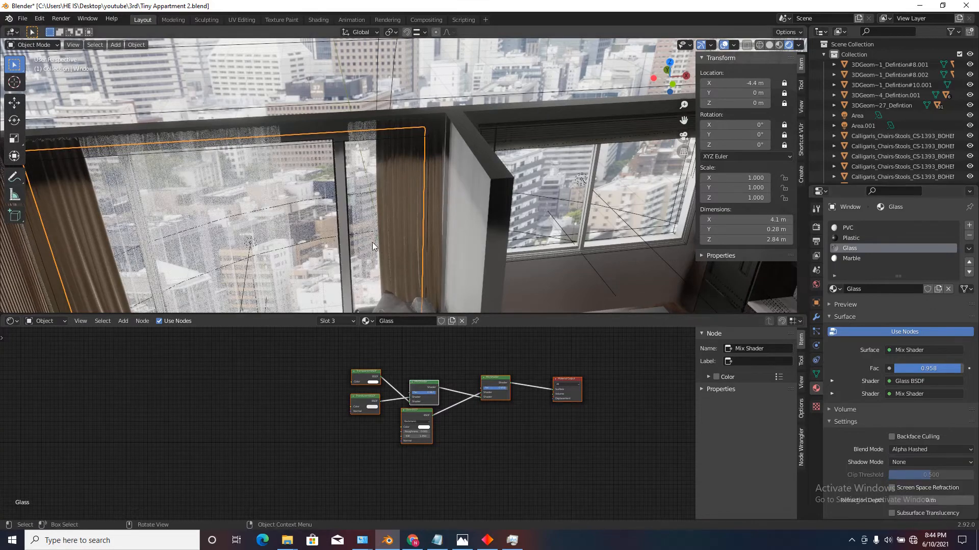
# Raise the Mix Shader factor of the living room sheer curtain's Material.003 to about 0.567.
pyautogui.moveTo(331, 275); pyautogui.dragTo(520, 181, button='middle')
pyautogui.scroll(2, 520, 181)
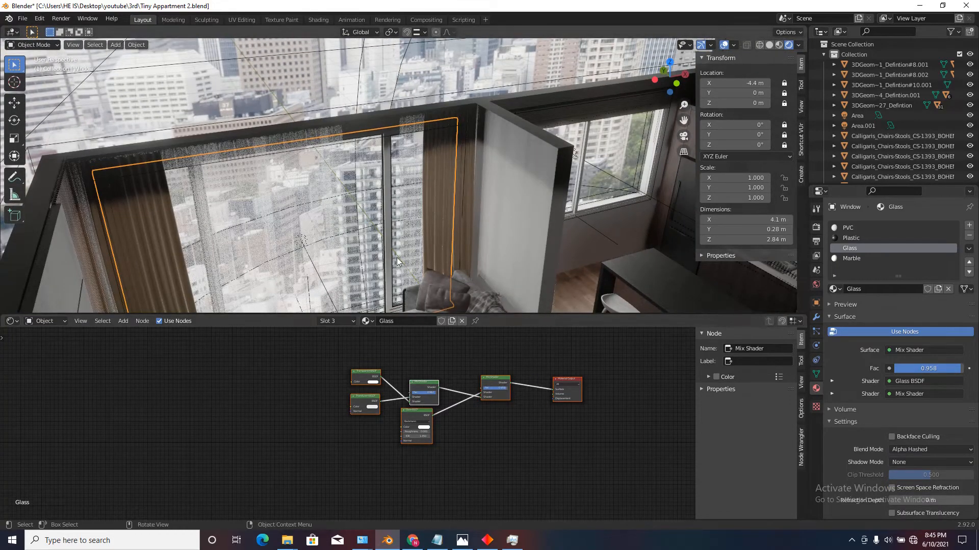
pyautogui.click(319, 166)
pyautogui.scroll(2, 373, 239)
pyautogui.moveTo(374, 241); pyautogui.dragTo(413, 227, button='middle')
pyautogui.scroll(6, 387, 394)
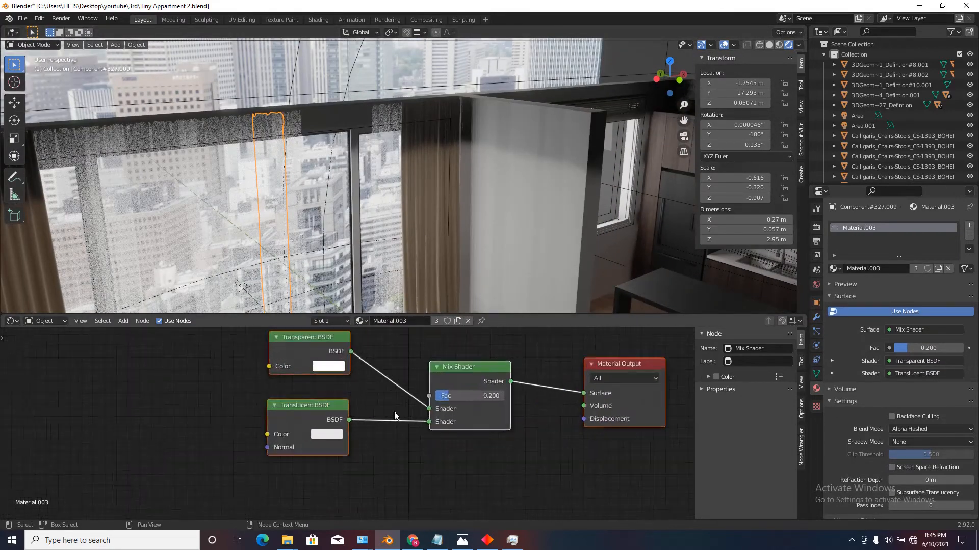
pyautogui.moveTo(448, 399); pyautogui.dragTo(493, 396)
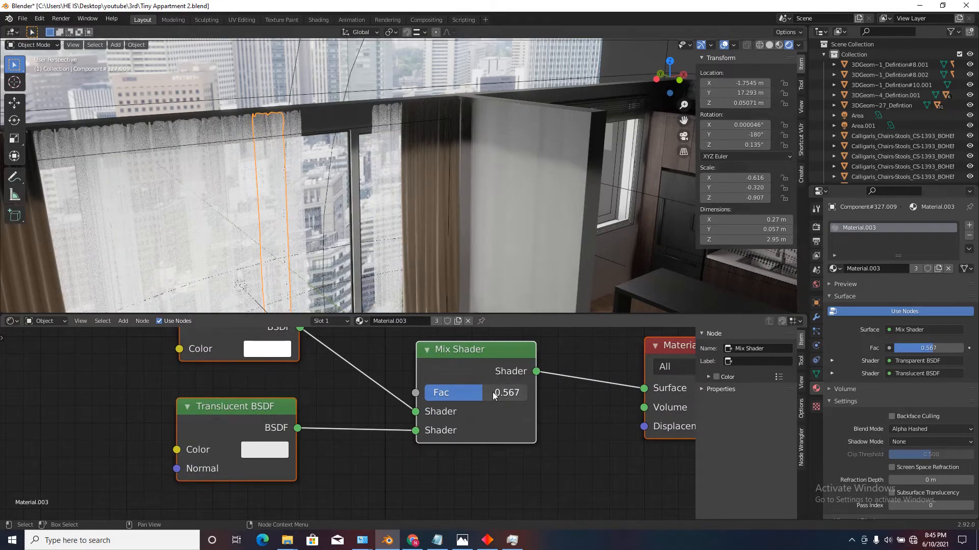
# Enlarge the 3D viewport, return to the camera view and unhide the hidden objects.
pyautogui.moveTo(489, 315); pyautogui.dragTo(461, 451)
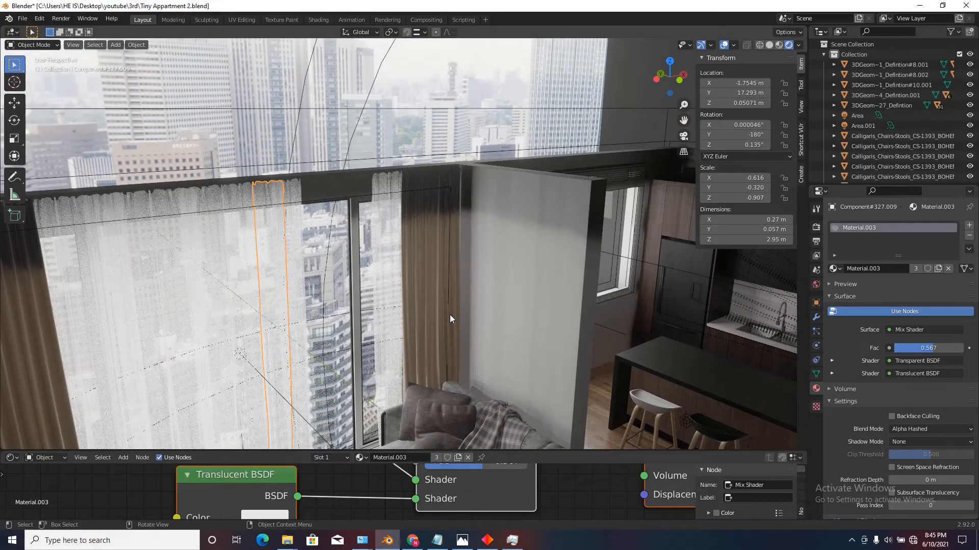
pyautogui.press('KP_0')
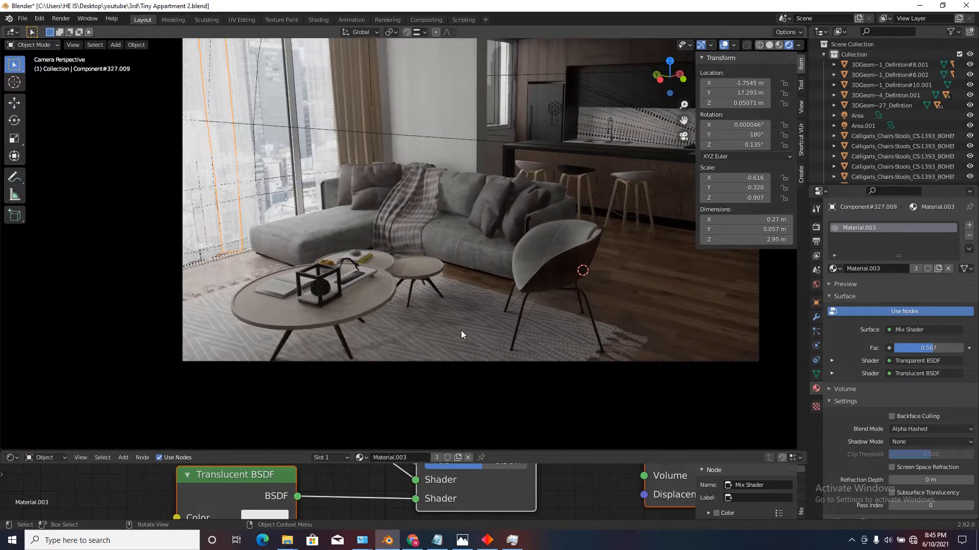
pyautogui.keyDown('shift'); pyautogui.moveTo(463, 343); pyautogui.dragTo(504, 388, button='middle'); pyautogui.keyUp('shift')
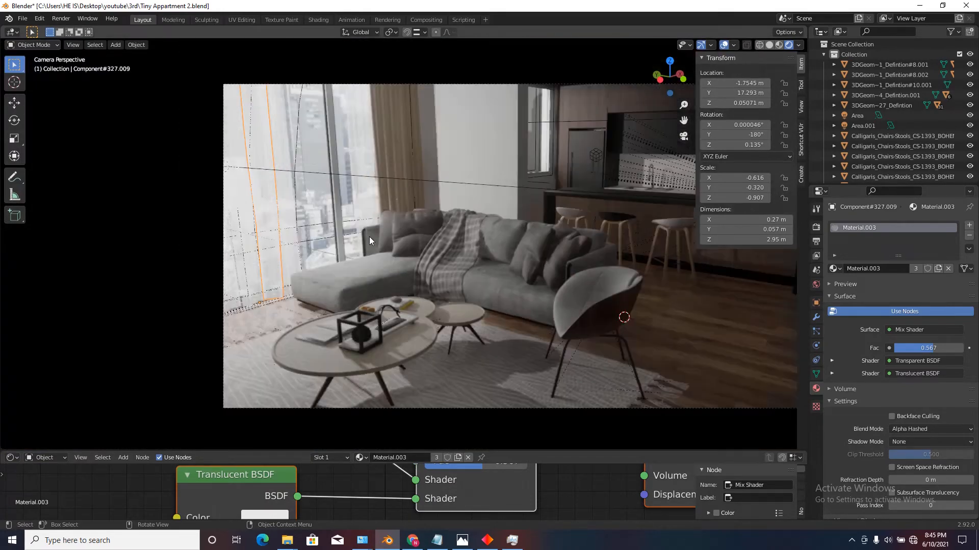
pyautogui.hotkey('alt', 'h')
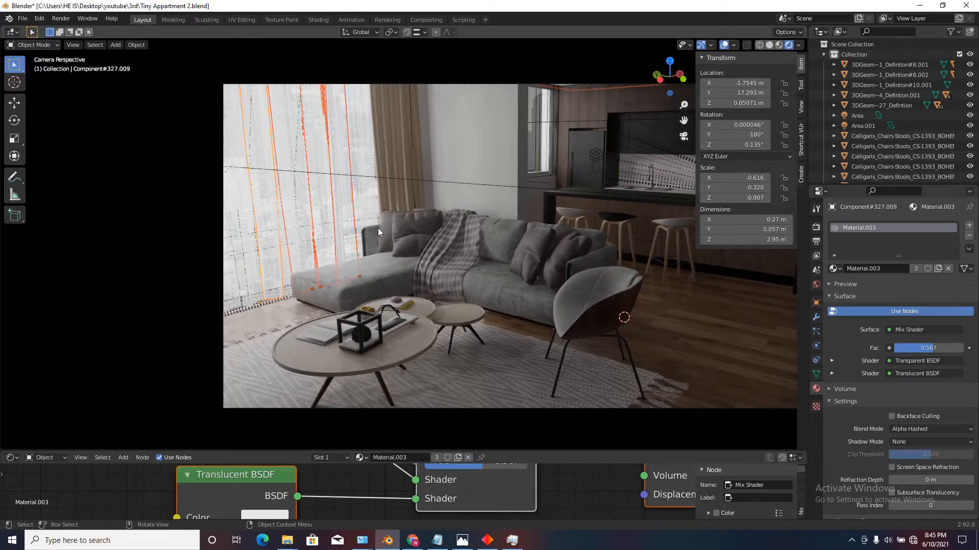
pyautogui.click(681, 316)
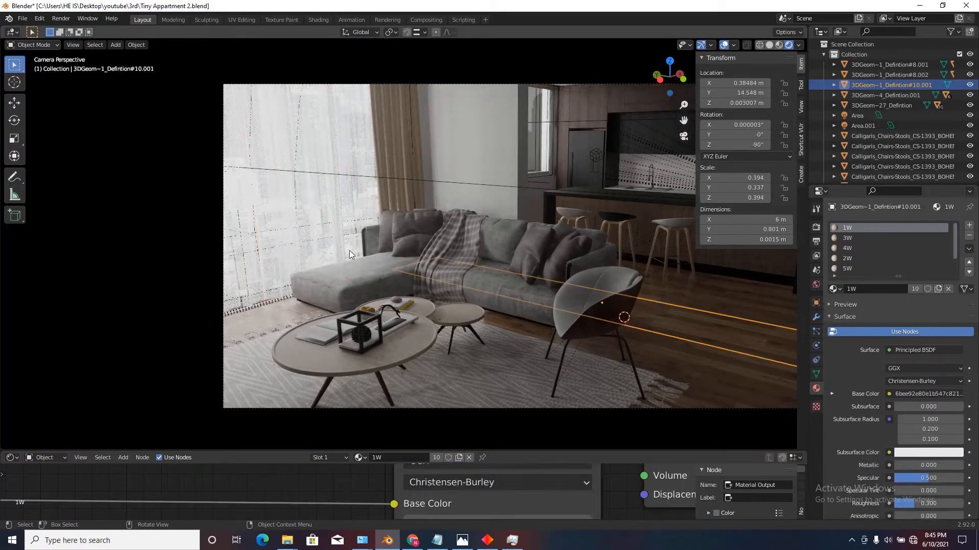
# Set the sheer curtain material's Mix Shader factor to 0.500 and save the file.
pyautogui.click(319, 242)
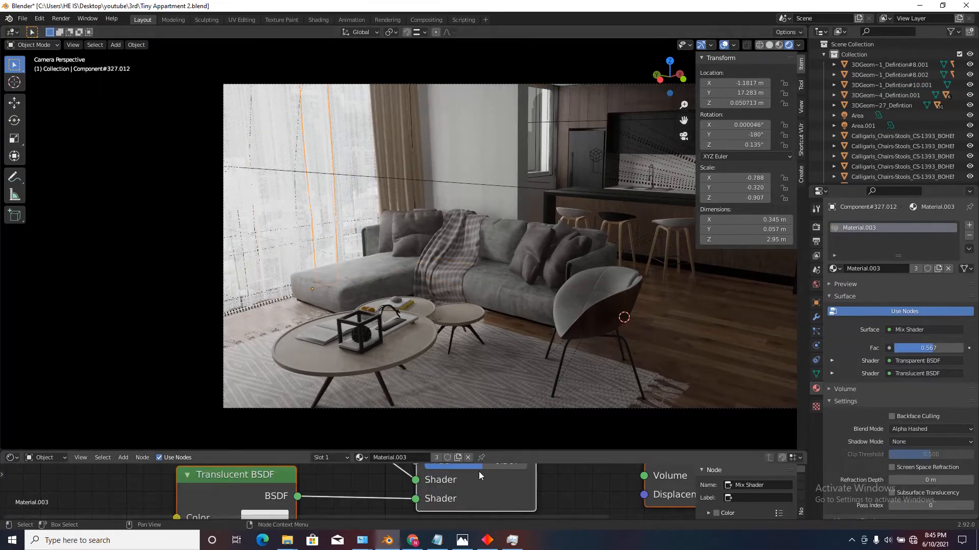
pyautogui.scroll(-2, 482, 476)
pyautogui.scroll(4, 479, 478)
pyautogui.moveTo(475, 479); pyautogui.dragTo(454, 479)
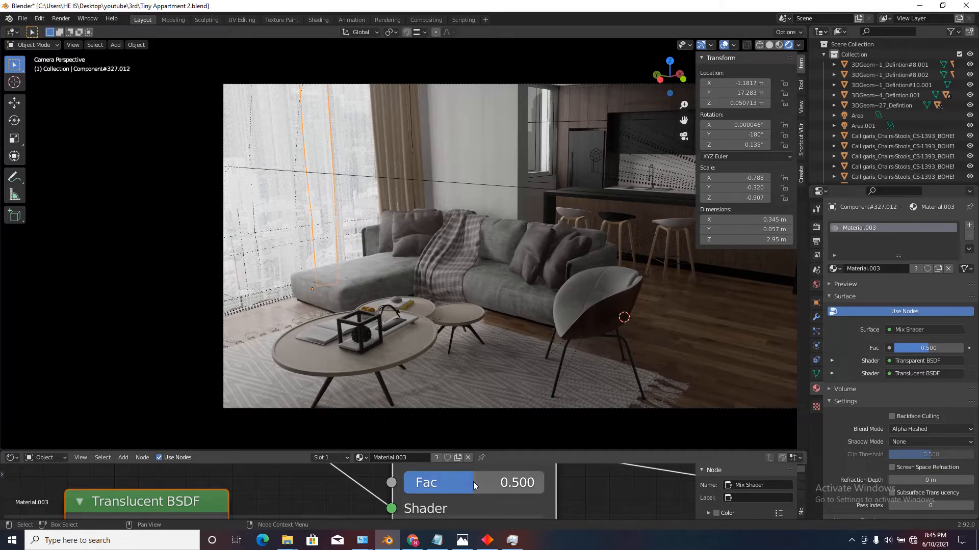
pyautogui.scroll(-2, 294, 259)
pyautogui.scroll(1, 353, 228)
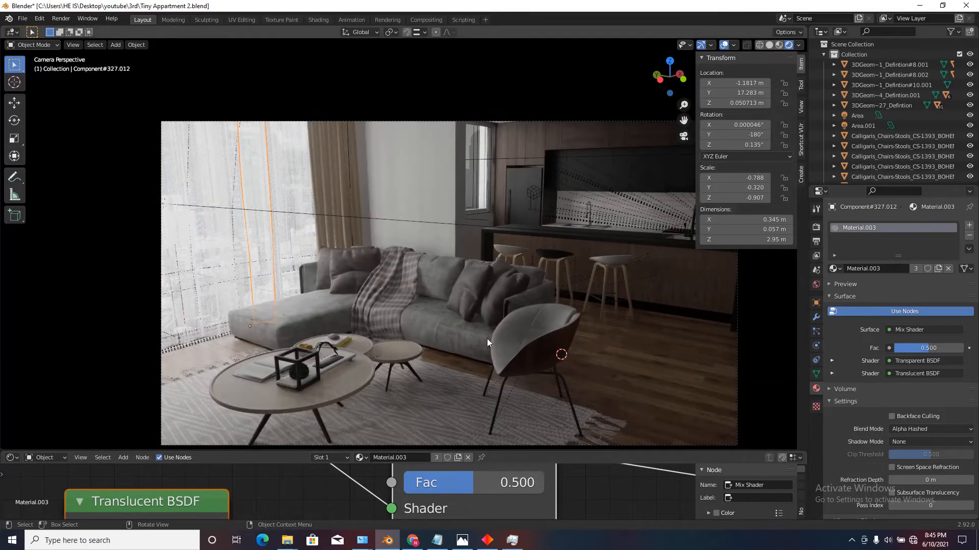
pyautogui.hotkey('ctrl', 's')
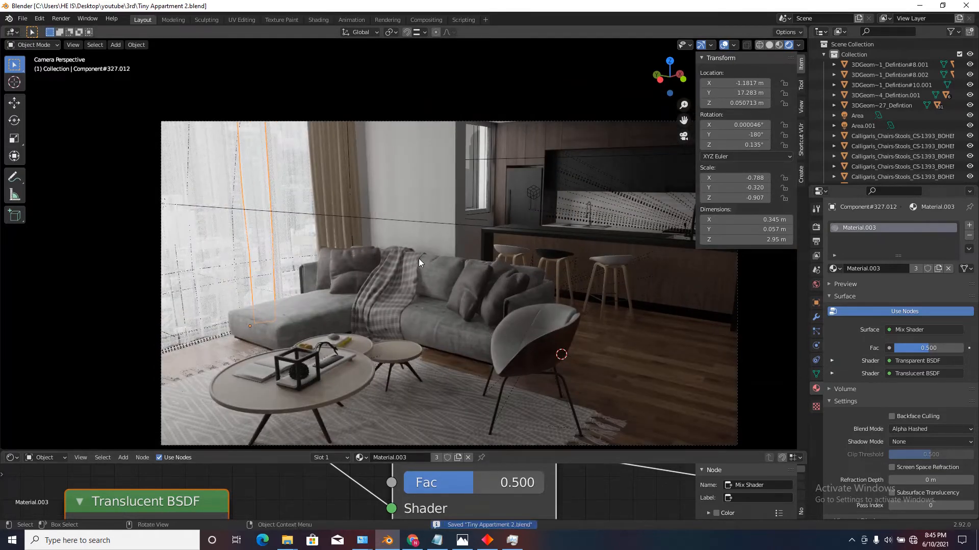
# Set the power of the living room window's area light to 150 W.
pyautogui.hotkey('shift', '`')
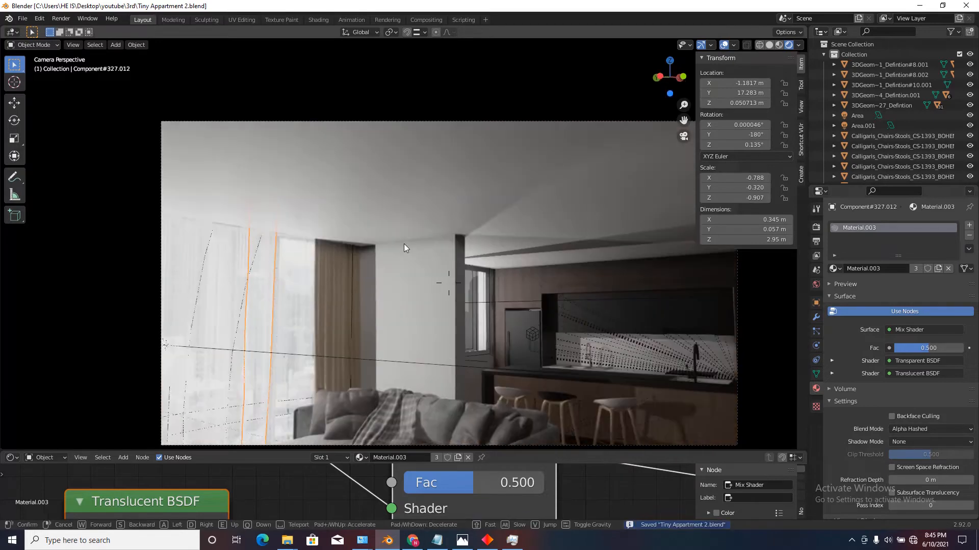
pyautogui.rightClick(404, 248)
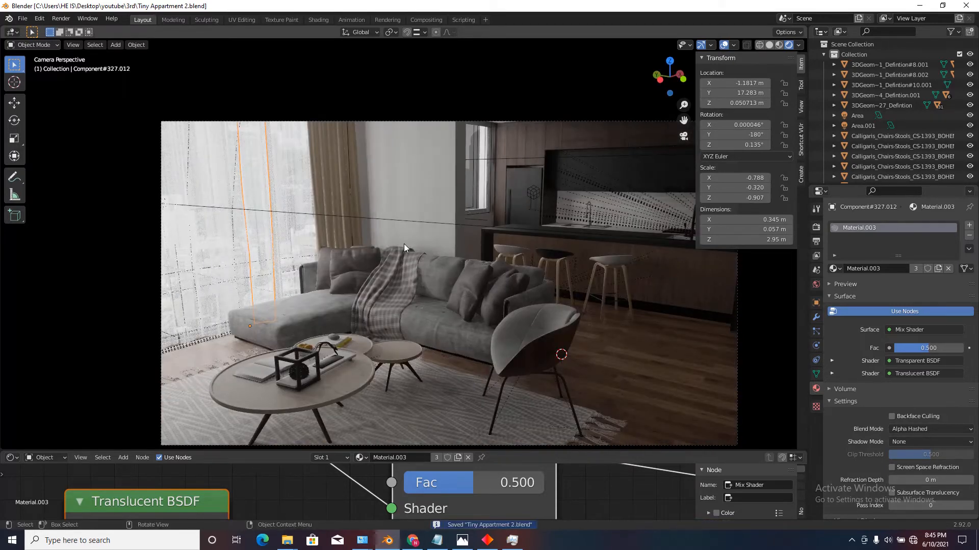
pyautogui.click(403, 223)
pyautogui.click(403, 222)
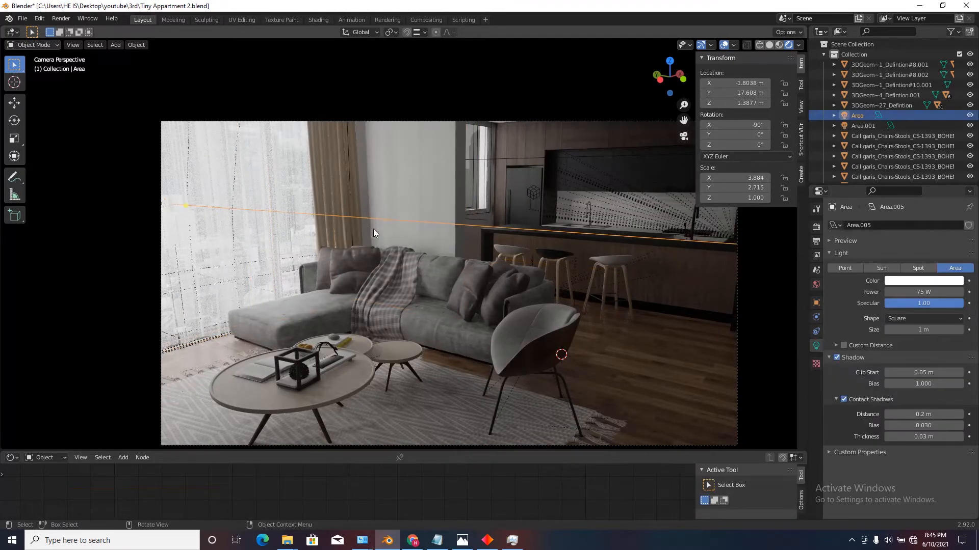
pyautogui.click(930, 291)
pyautogui.write('15')
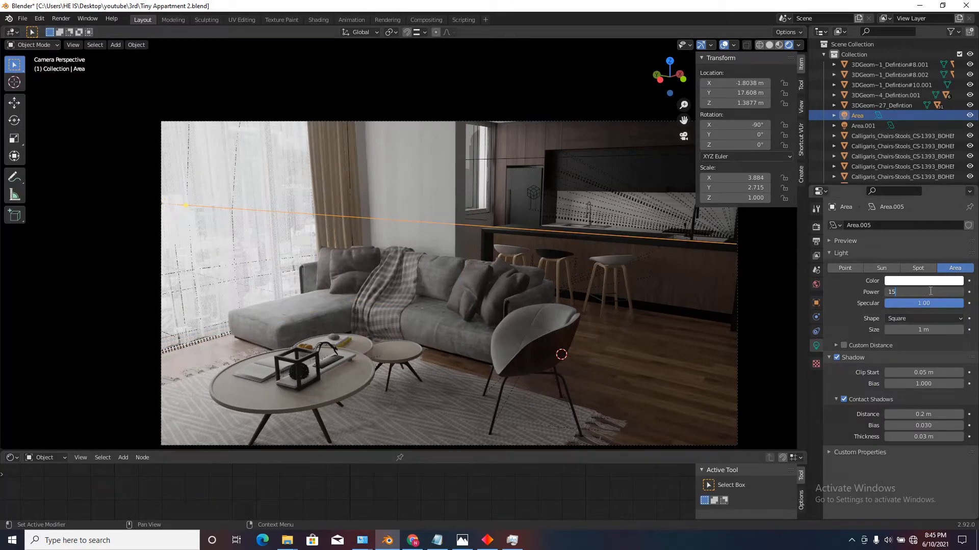
pyautogui.write('0')
pyautogui.press('Return')
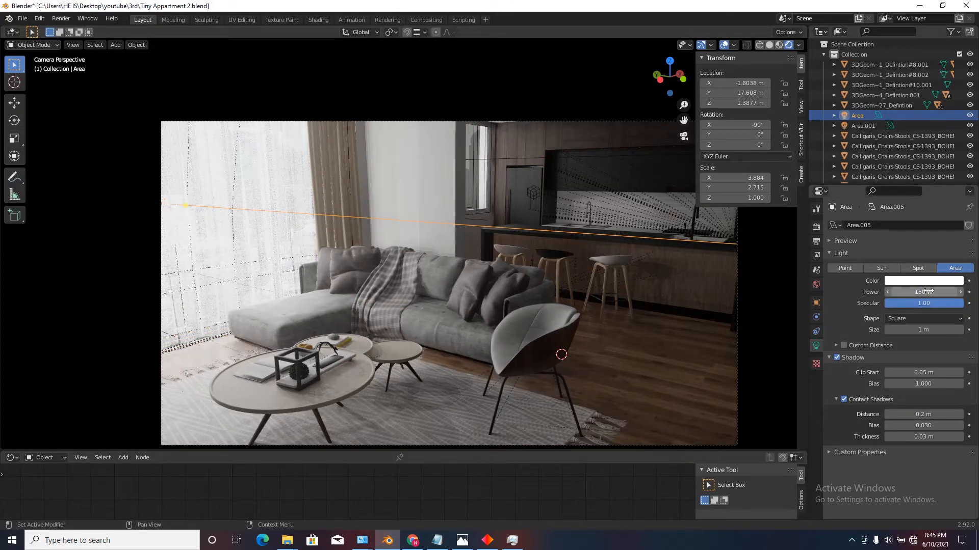
# Set the power of the living room window's area light to 120 W.
pyautogui.click(521, 160)
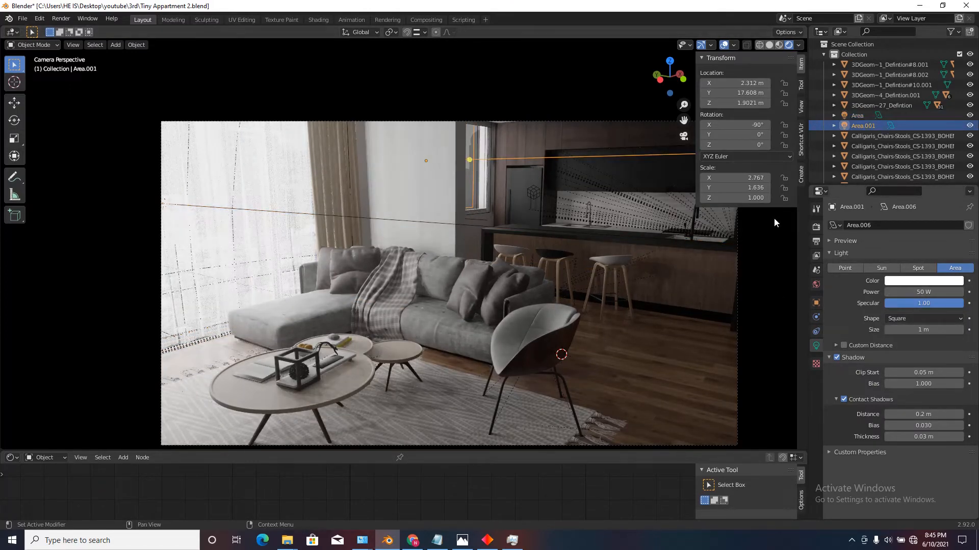
pyautogui.click(429, 224)
pyautogui.click(926, 293)
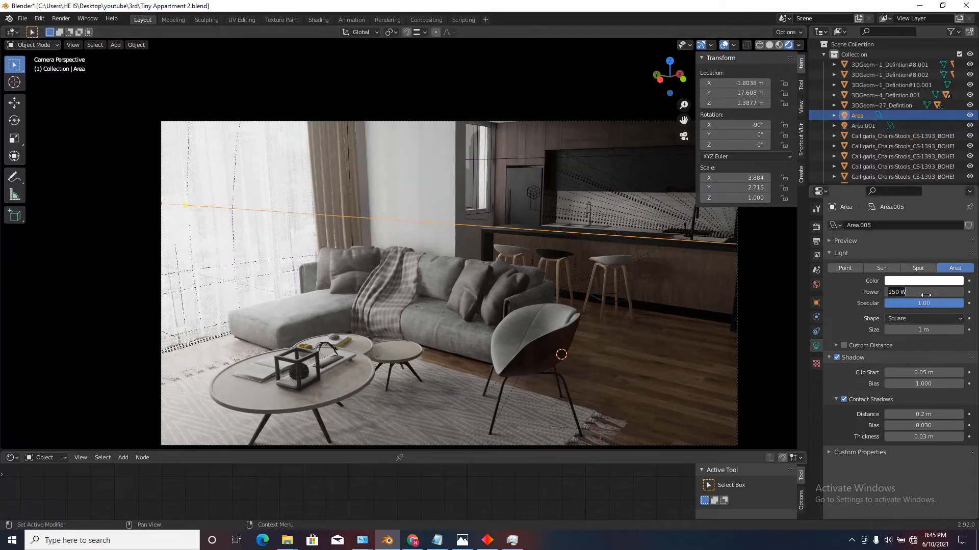
pyautogui.write('120')
pyautogui.press('Return')
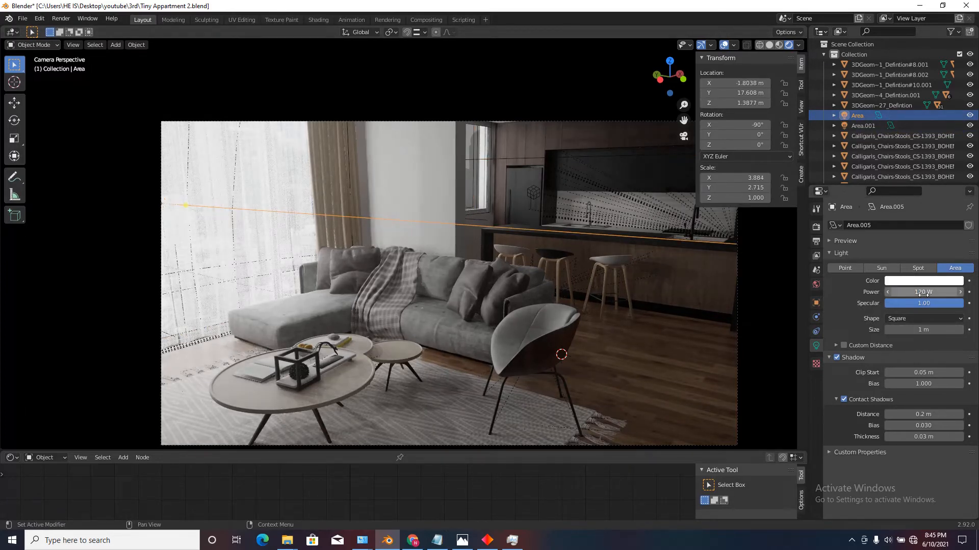
# Set the power of the kitchen window's area light to 100 W.
pyautogui.click(532, 158)
pyautogui.click(938, 292)
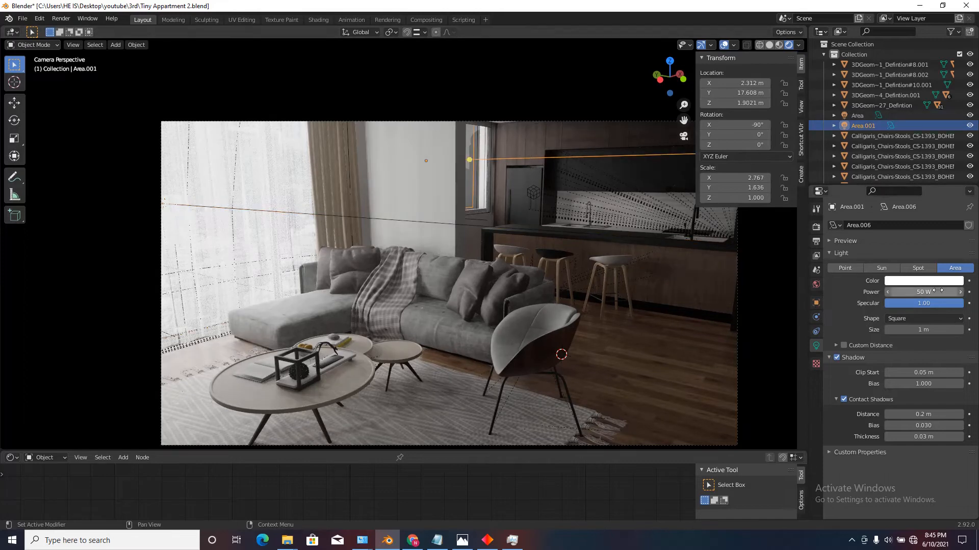
pyautogui.write('100')
pyautogui.press('Return')
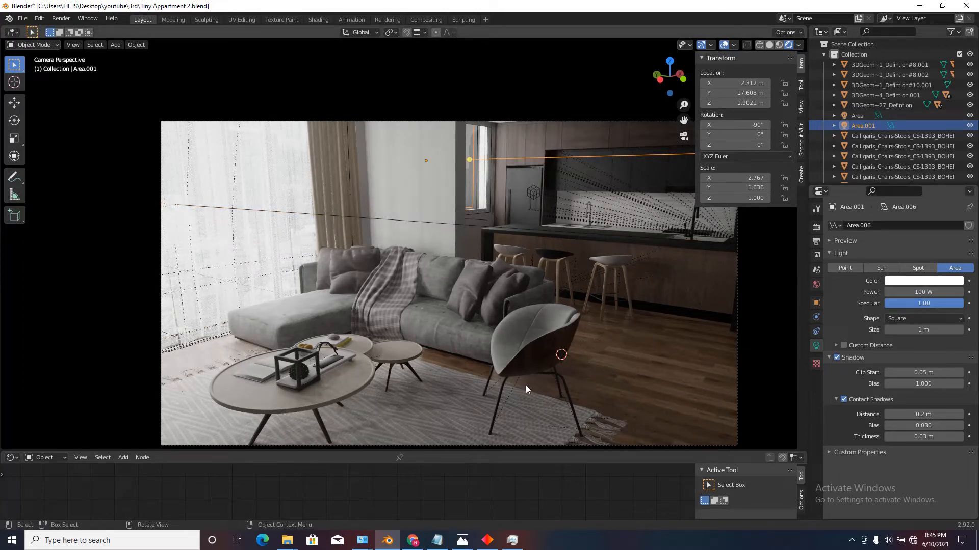
# Move the living room carpet about 0.24 m along the X axis towards the armchair.
pyautogui.click(458, 406)
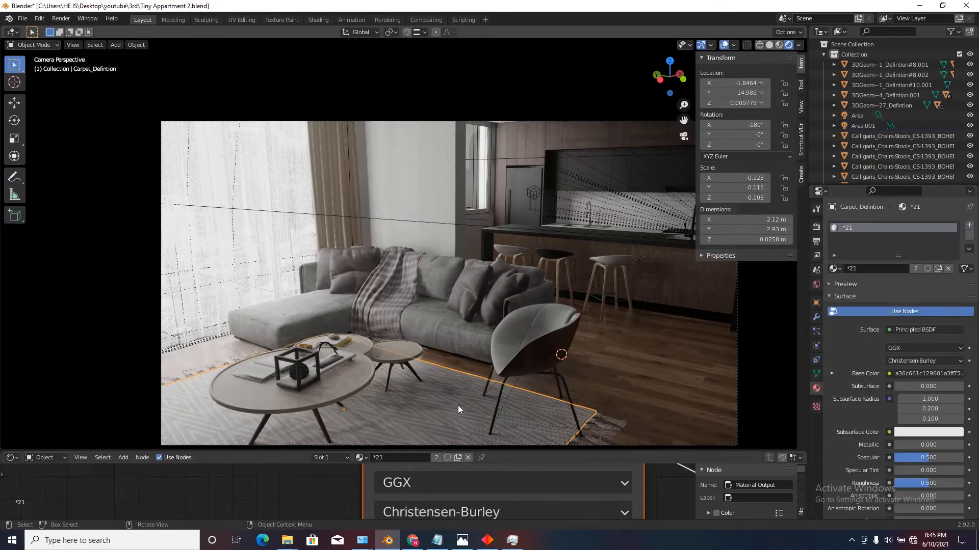
pyautogui.press('g')
pyautogui.press('x')
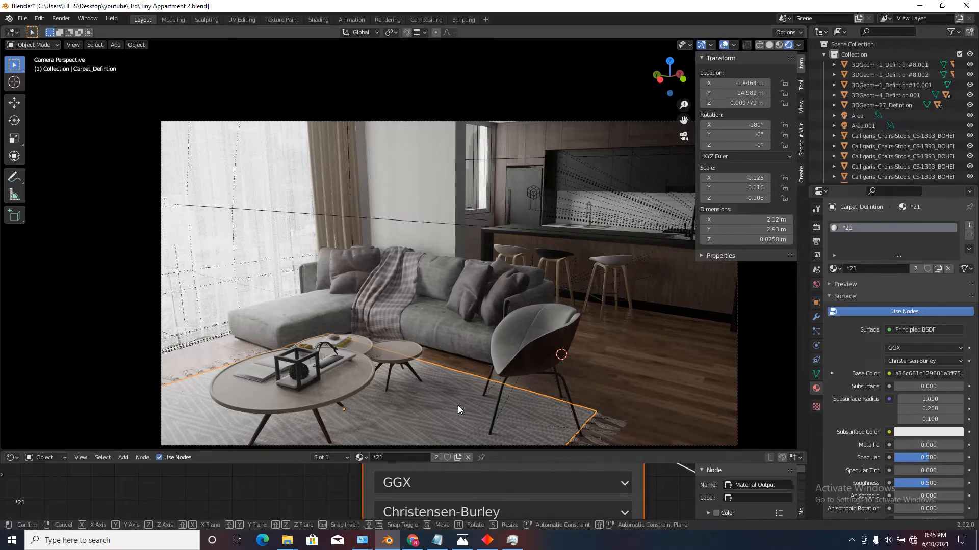
pyautogui.click(483, 396)
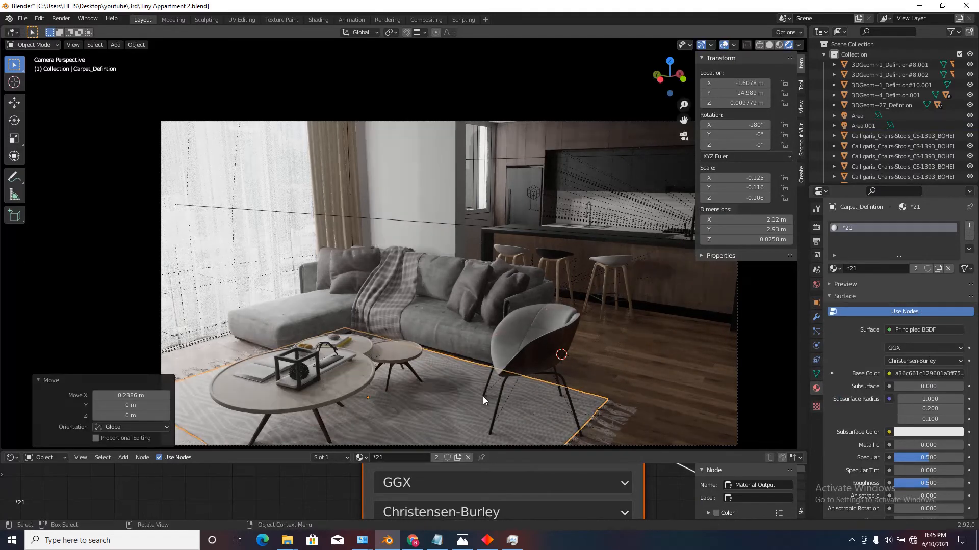
# Hide the viewport overlays and walk through the apartment to examine the lighting of the kitchen, ceiling and windows.
pyautogui.click(724, 45)
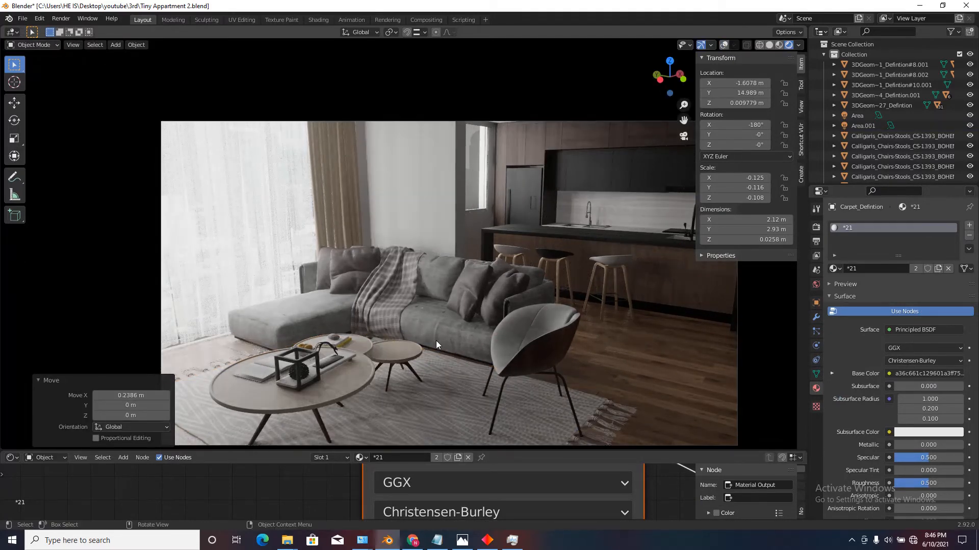
pyautogui.scroll(-1, 444, 339)
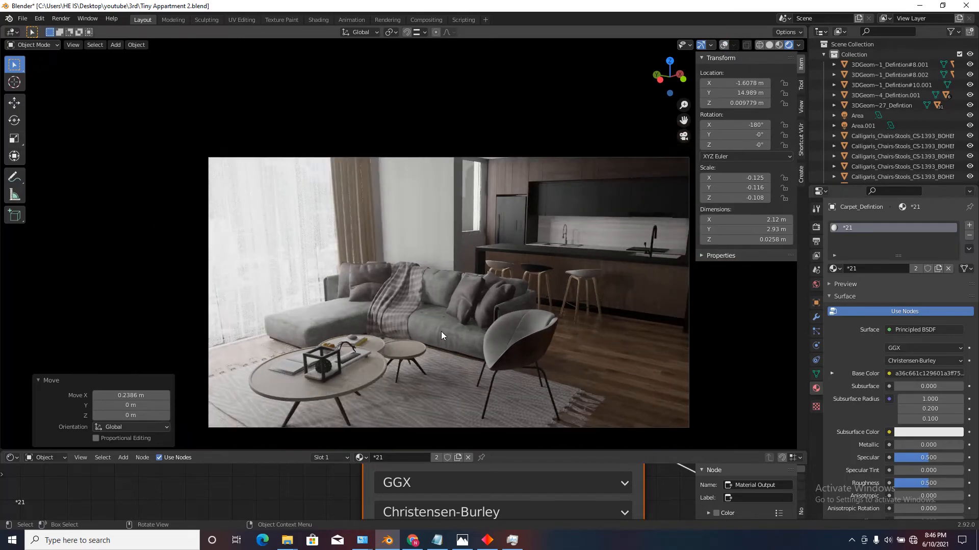
pyautogui.scroll(1, 441, 331)
pyautogui.hotkey('shift', '`')
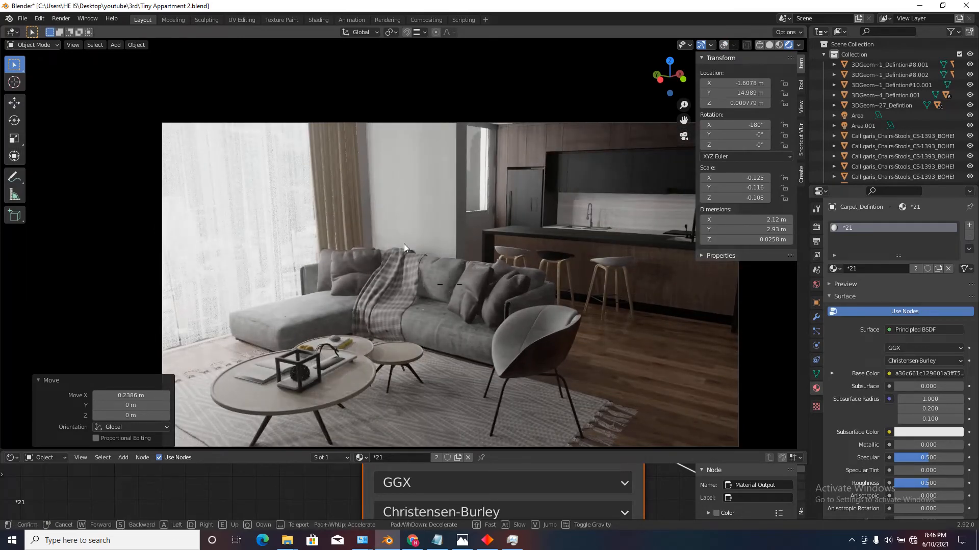
pyautogui.press('w')
pyautogui.press('a')
pyautogui.press('w')
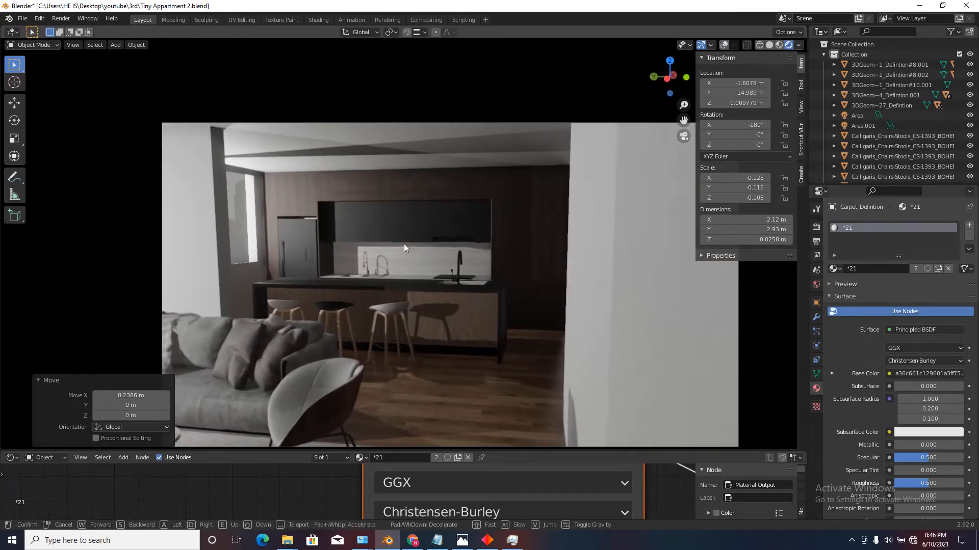
pyautogui.press('w')
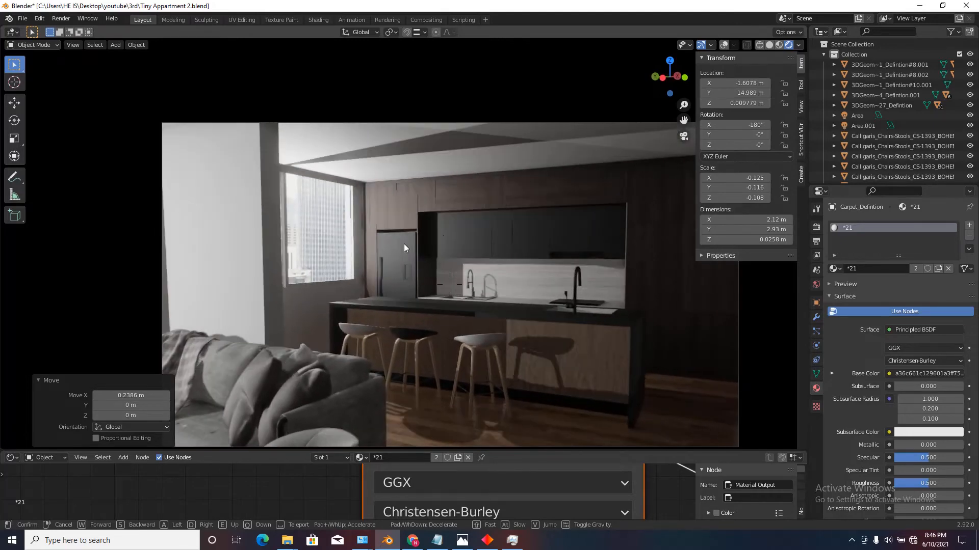
pyautogui.press('w')
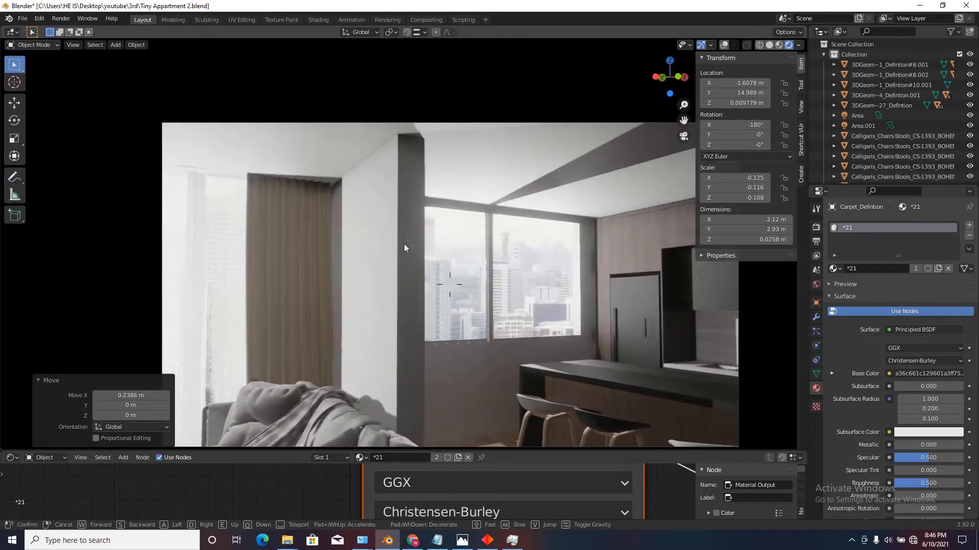
pyautogui.press('d')
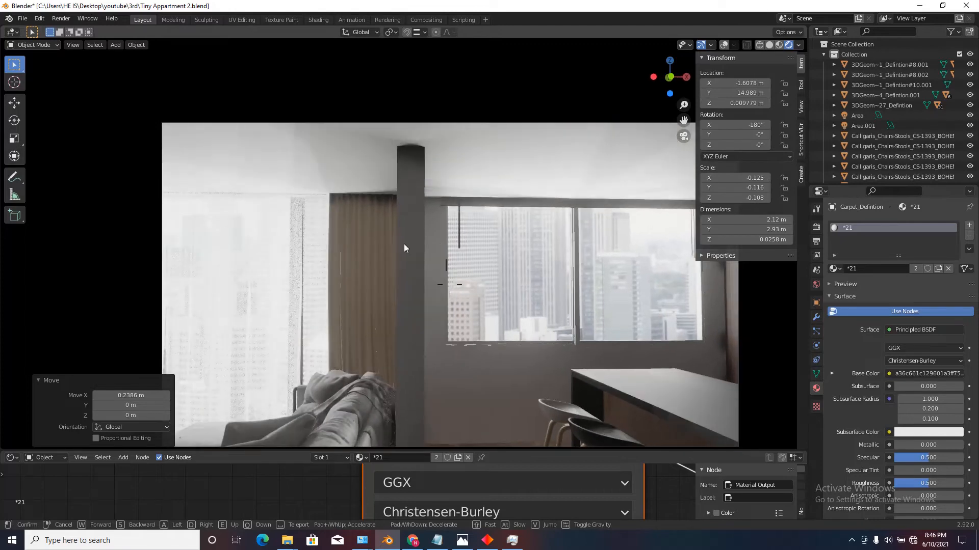
pyautogui.click(403, 243)
# Turn the viewport overlays back on and hide the ceiling plane above the kitchen window.
pyautogui.click(544, 132)
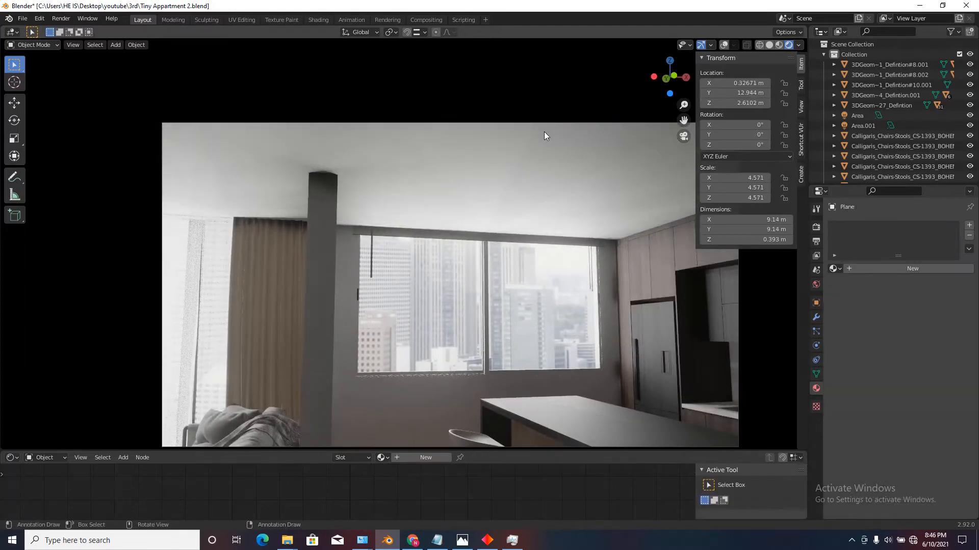
pyautogui.click(724, 45)
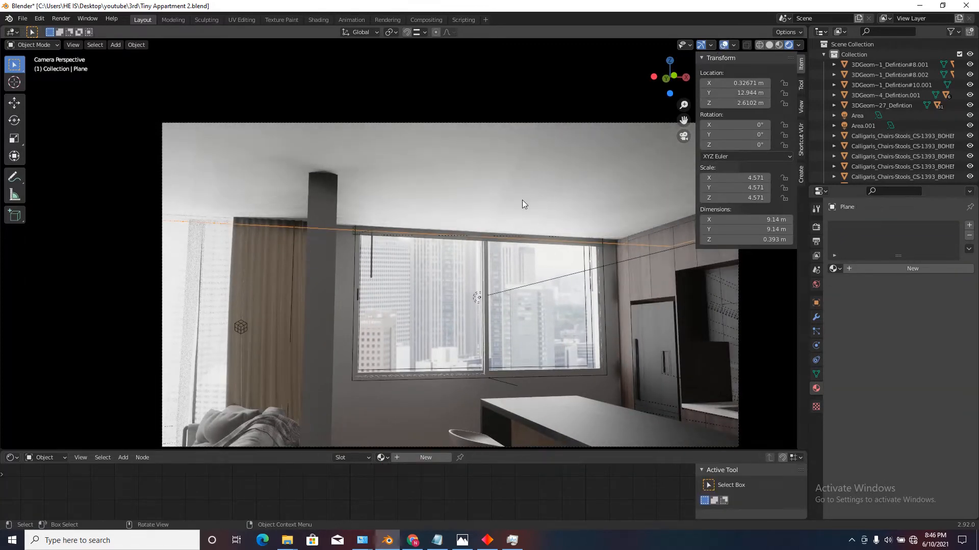
pyautogui.scroll(3, 387, 215)
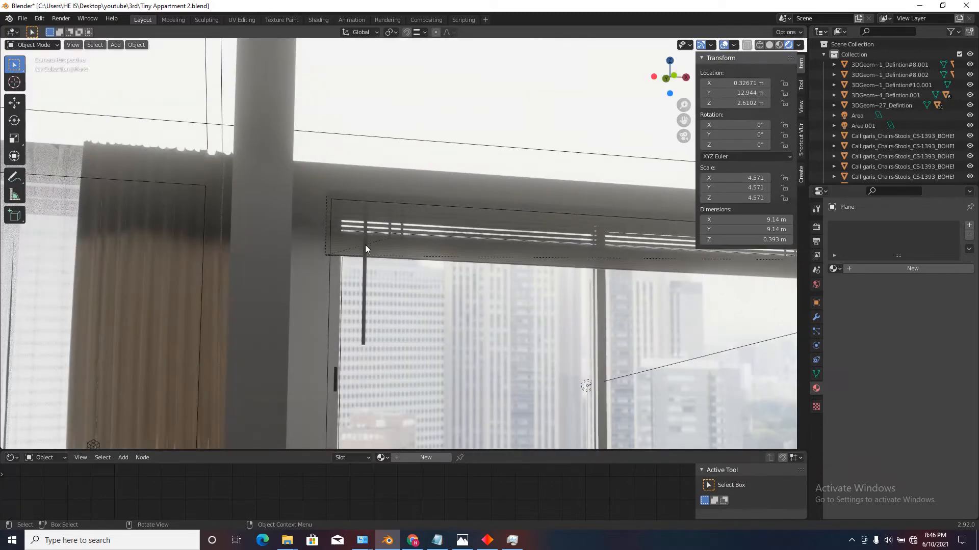
# Move the kitchen window blind's bottom rail down about 0.05 m along the Z axis.
pyautogui.click(350, 247)
pyautogui.scroll(-1, 348, 246)
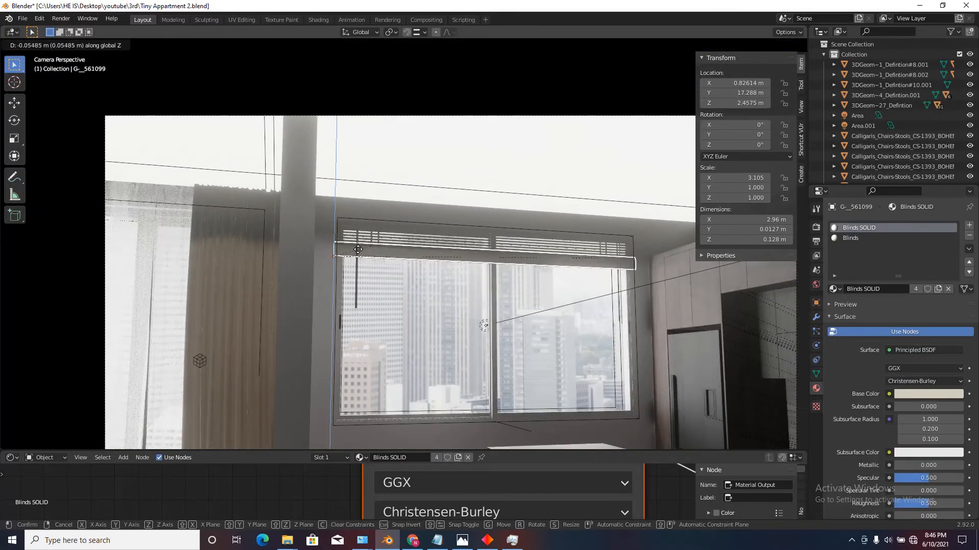
pyautogui.click(358, 250)
pyautogui.scroll(-4, 483, 233)
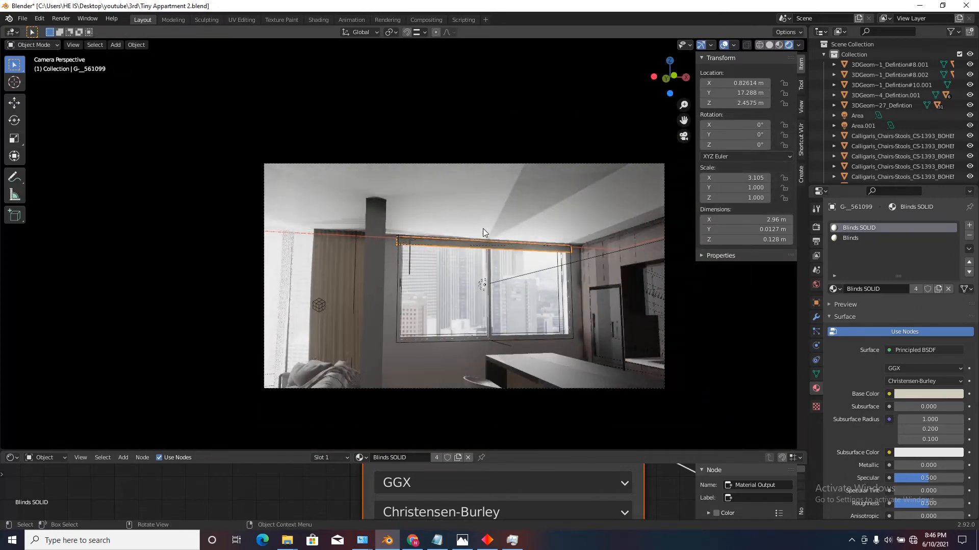
pyautogui.scroll(2, 483, 365)
pyautogui.moveTo(495, 238); pyautogui.dragTo(503, 242, button='middle')
pyautogui.scroll(1, 396, 159)
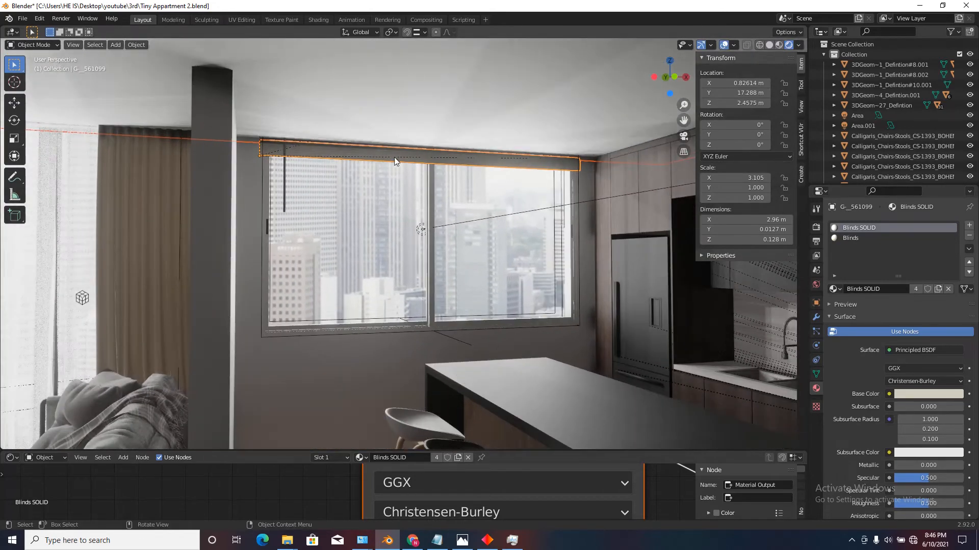
pyautogui.press('Escape')
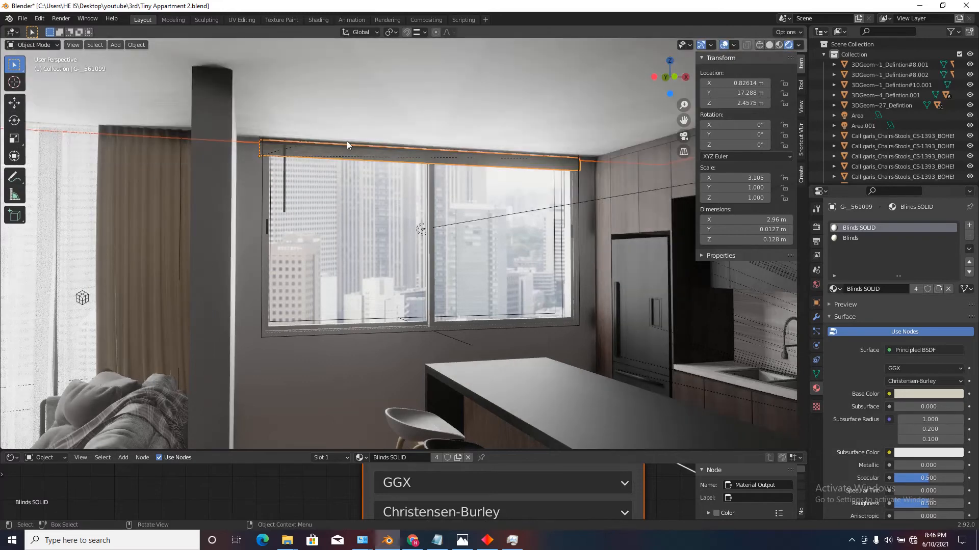
# Lower the blind's bottom rail by a further 0.19 m or so along the Z axis.
pyautogui.click(334, 157)
pyautogui.click(334, 157)
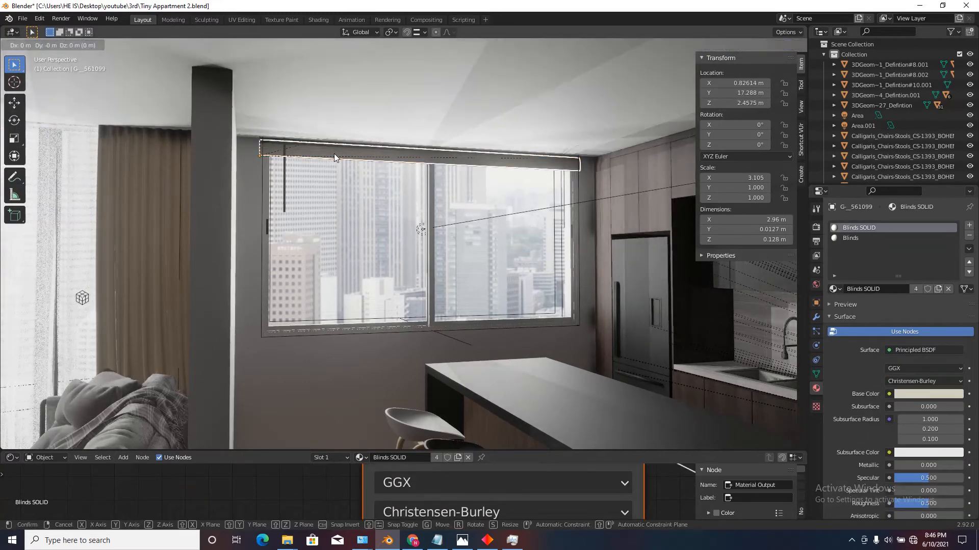
pyautogui.press('z')
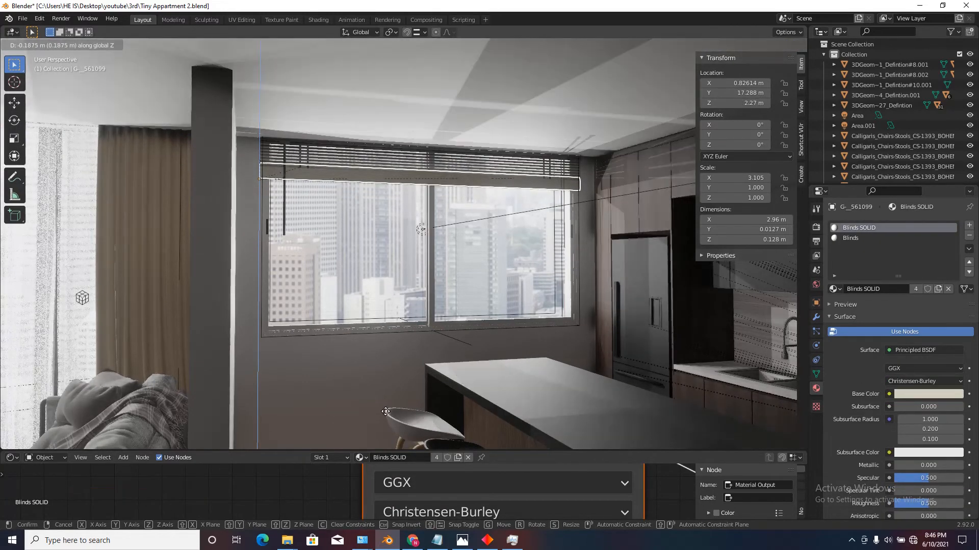
pyautogui.click(388, 427)
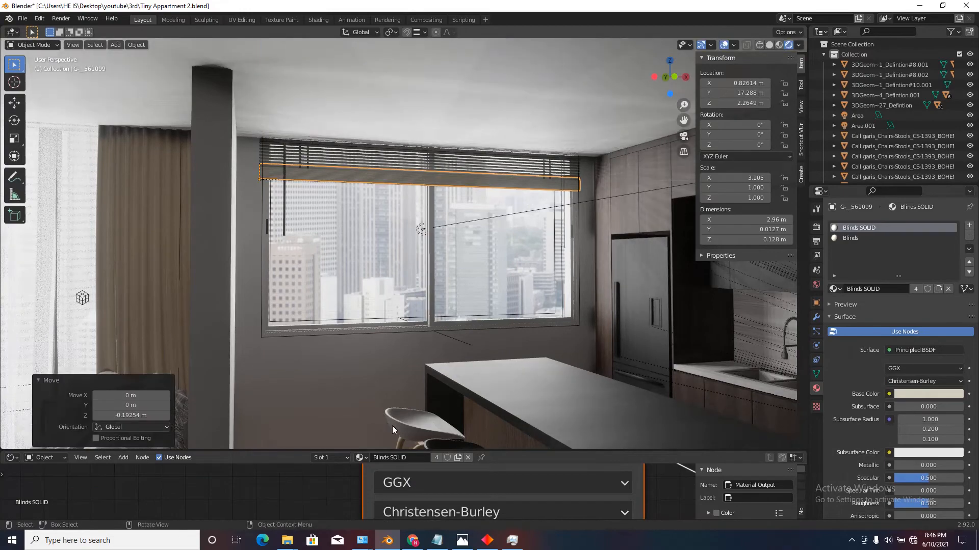
# Hide the viewport overlays and walk around the kitchen to examine the lighting on the blinds, cabinets and island.
pyautogui.hotkey('shift', '`')
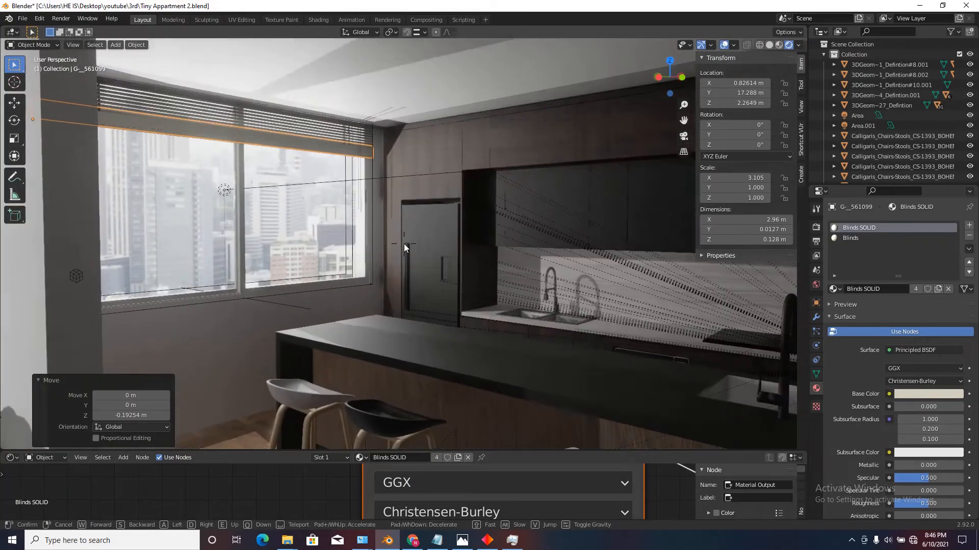
pyautogui.click(404, 248)
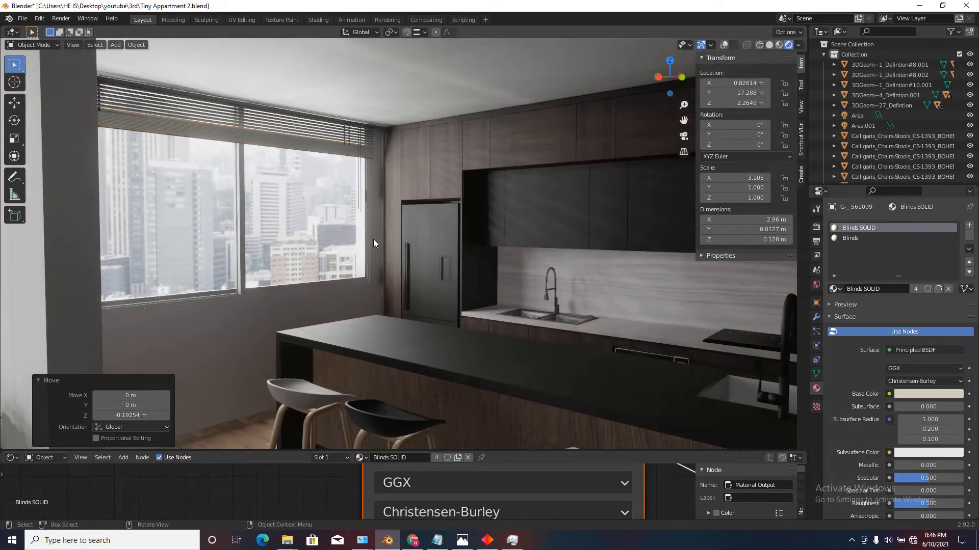
pyautogui.hotkey('shift', '`')
pyautogui.press('s')
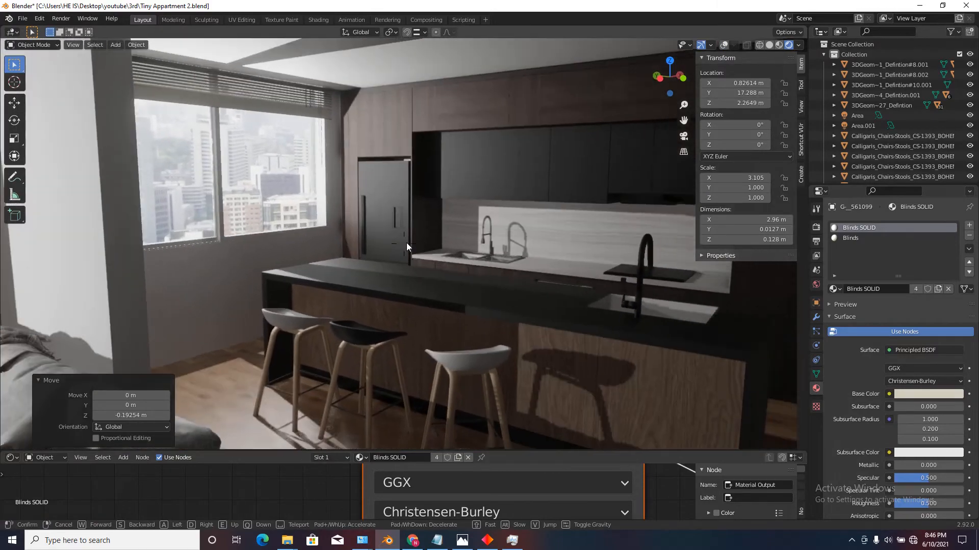
pyautogui.press('d')
pyautogui.press('a')
pyautogui.press('s')
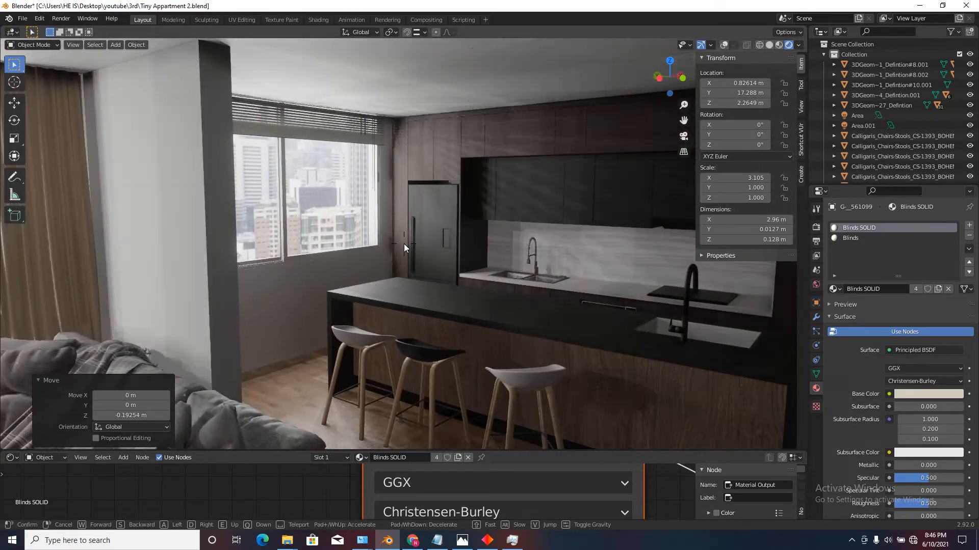
pyautogui.press('d')
pyautogui.press('a')
pyautogui.press('a')
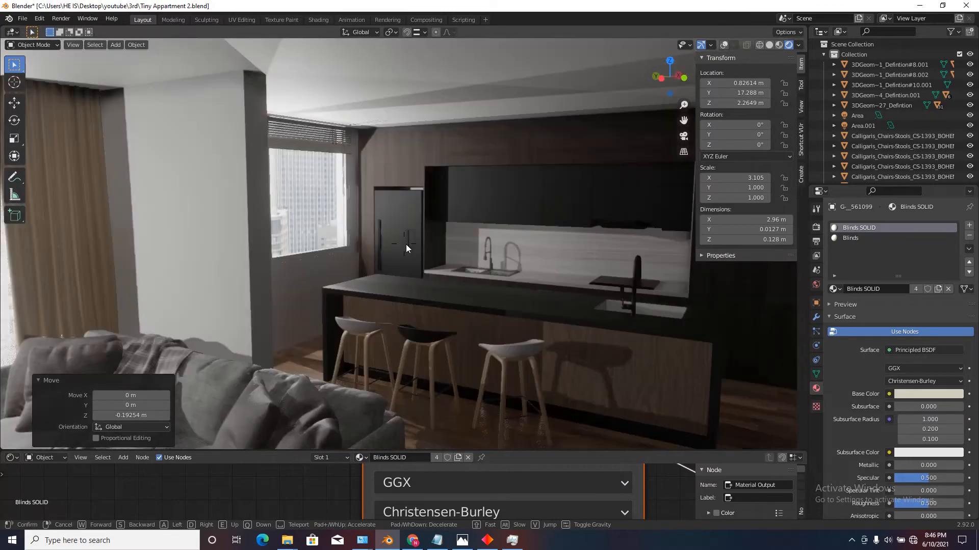
pyautogui.click(431, 245)
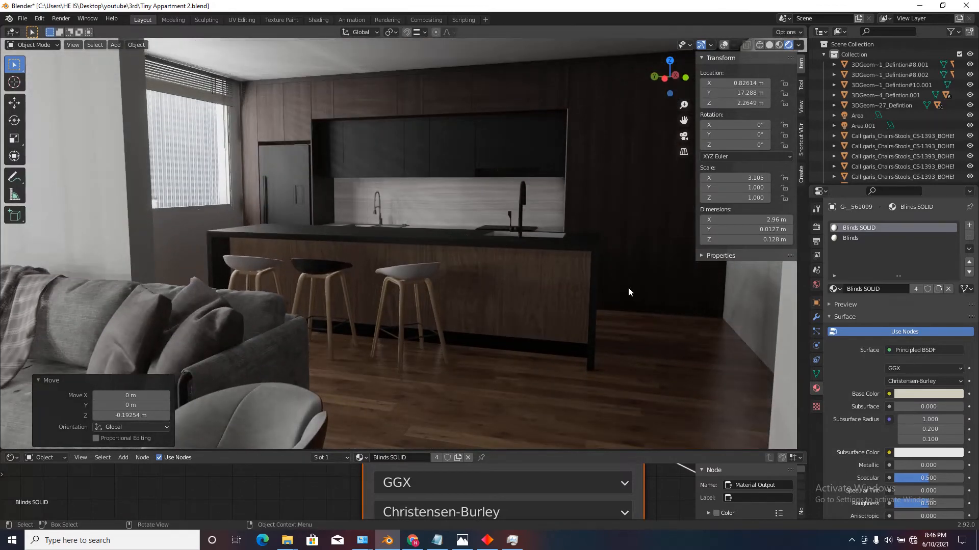
# Walk back through the living room to examine the lighting on the curtains, sofa and kitchen wall.
pyautogui.hotkey('shift', '`')
pyautogui.press('s')
pyautogui.press('d')
pyautogui.press('a')
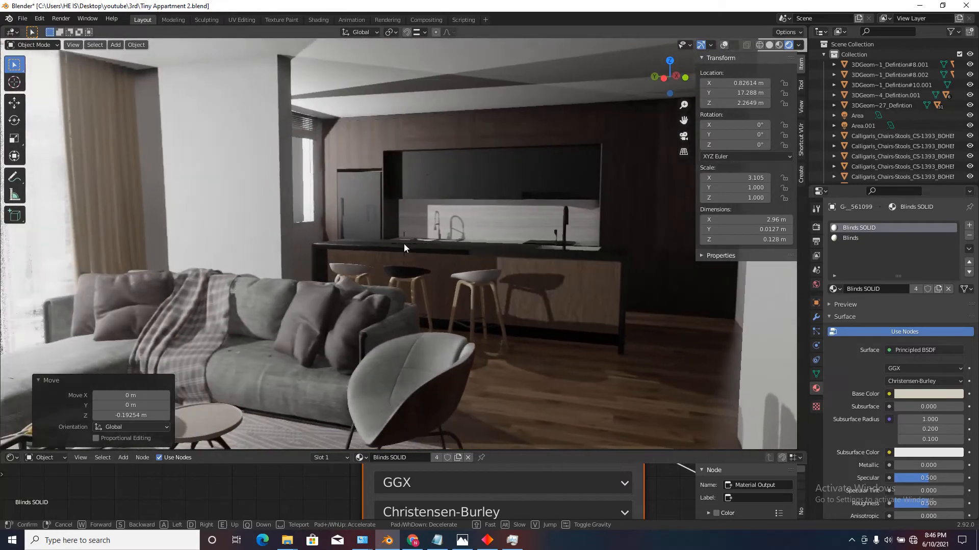
pyautogui.press('s')
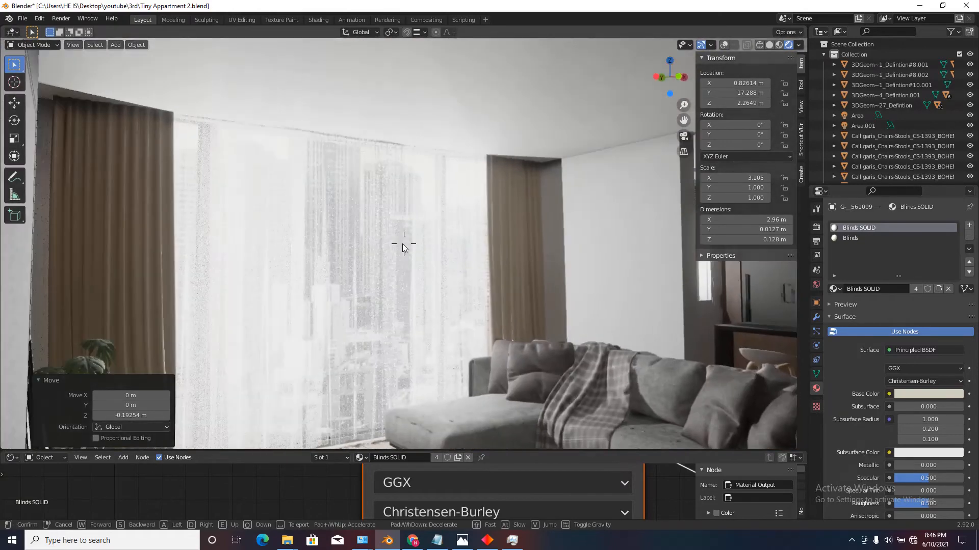
pyautogui.press('a')
pyautogui.press('d')
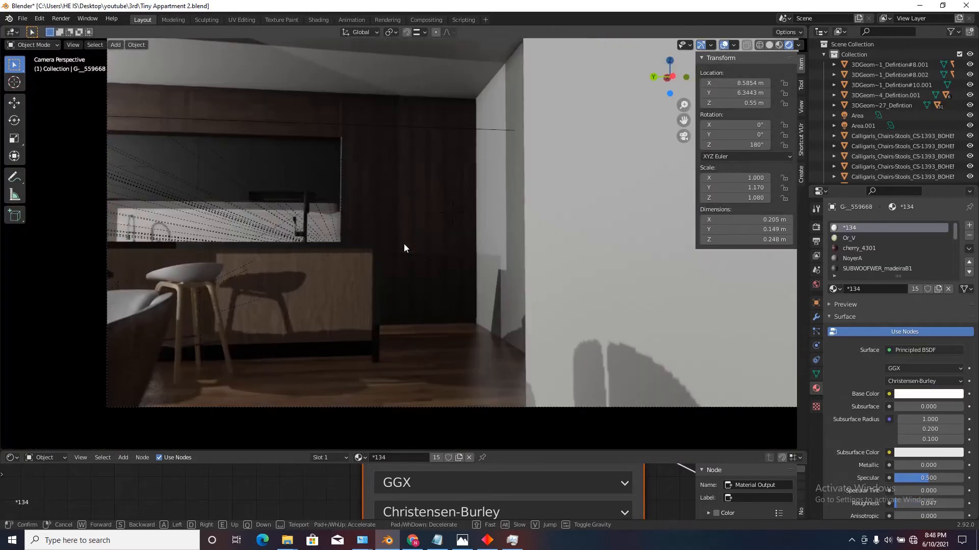
pyautogui.press('s')
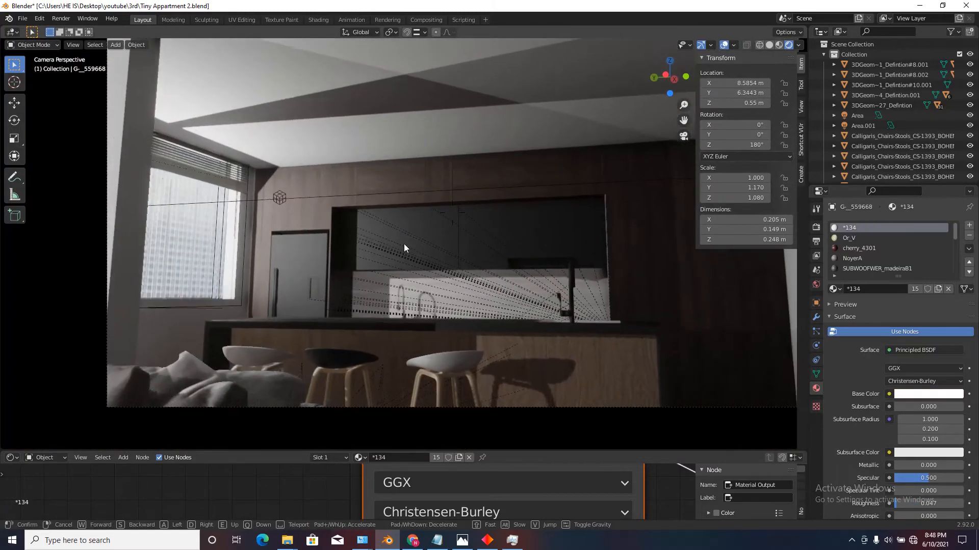
pyautogui.click(403, 244)
# Give the refrigerator's upper door its own copy of the *2 material and set Metallic to 1.000.
pyautogui.click(393, 228)
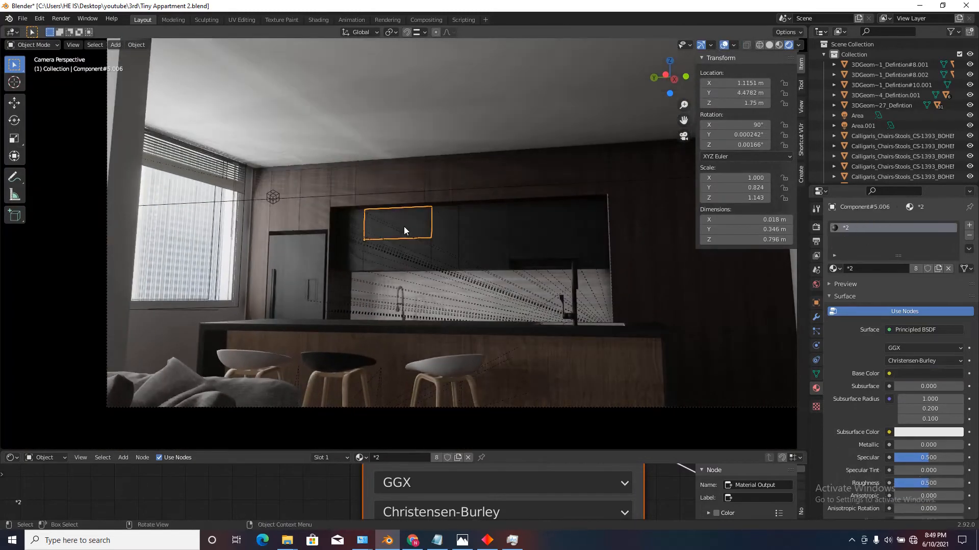
pyautogui.scroll(5, 301, 281)
pyautogui.click(343, 273)
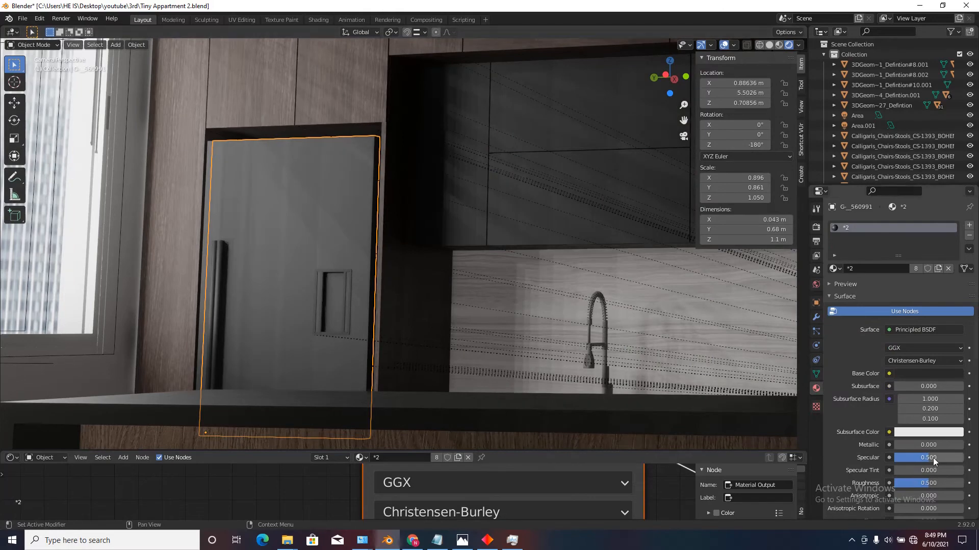
pyautogui.click(938, 269)
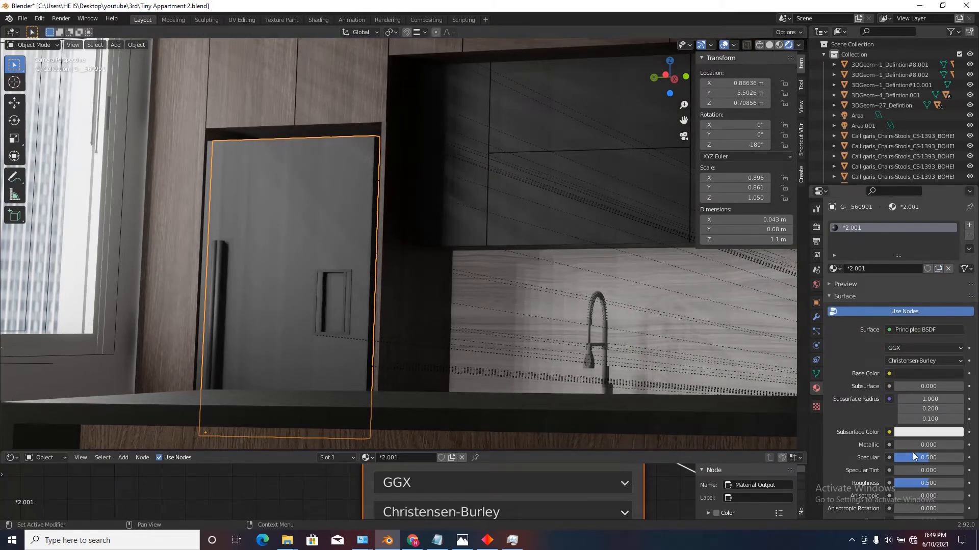
pyautogui.moveTo(929, 445); pyautogui.dragTo(961, 445)
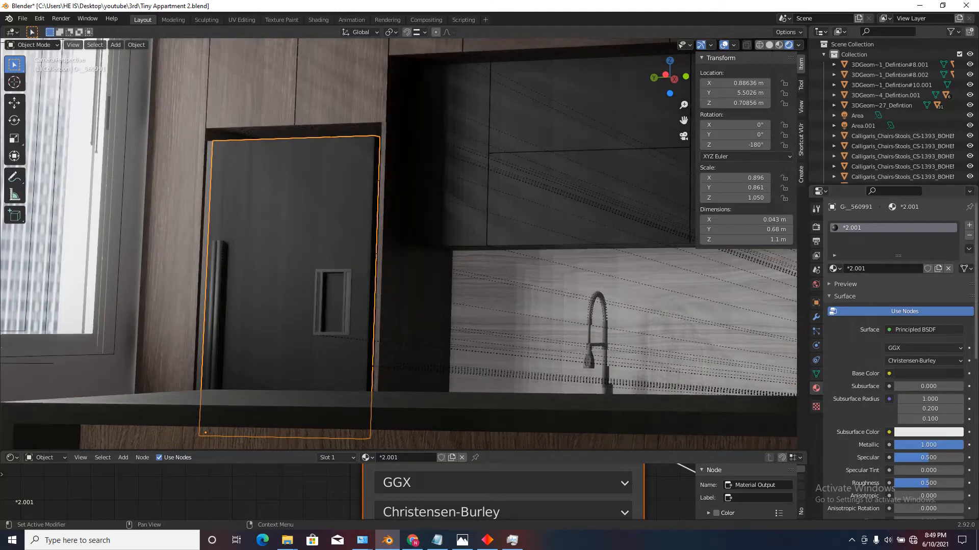
# Brighten the refrigerator door's base color to near white and set its roughness to 0.164.
pyautogui.click(925, 374)
pyautogui.moveTo(953, 283); pyautogui.dragTo(955, 237)
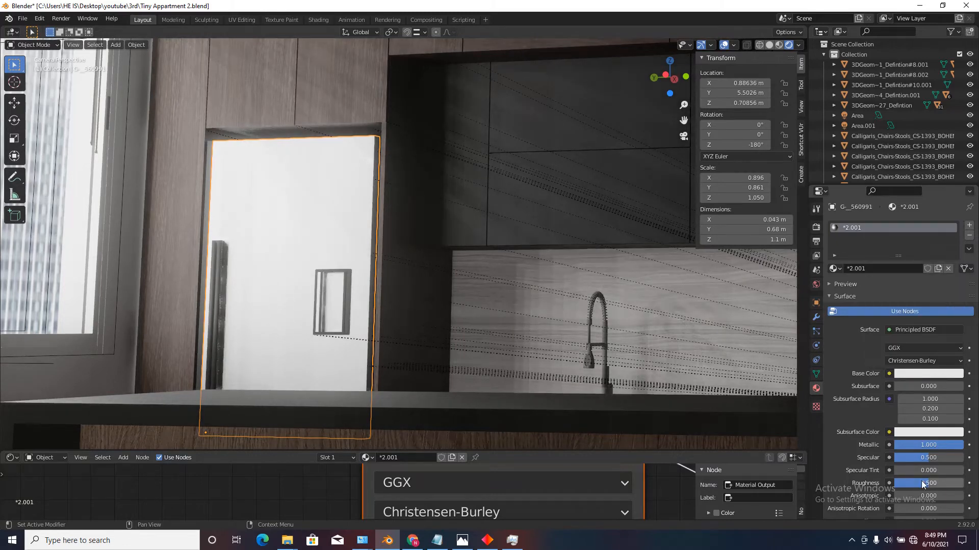
pyautogui.moveTo(924, 484); pyautogui.dragTo(891, 484)
pyautogui.hotkey('shift', '`')
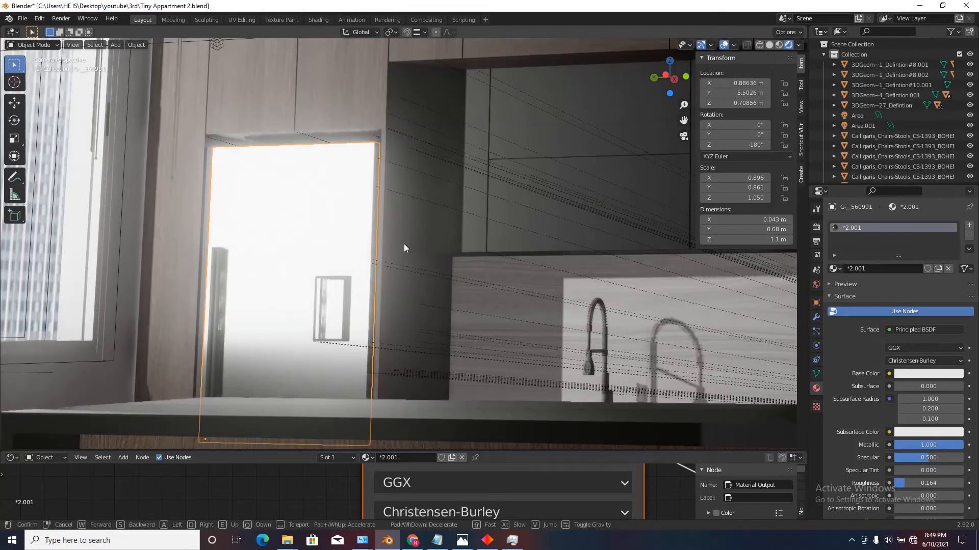
pyautogui.press('e')
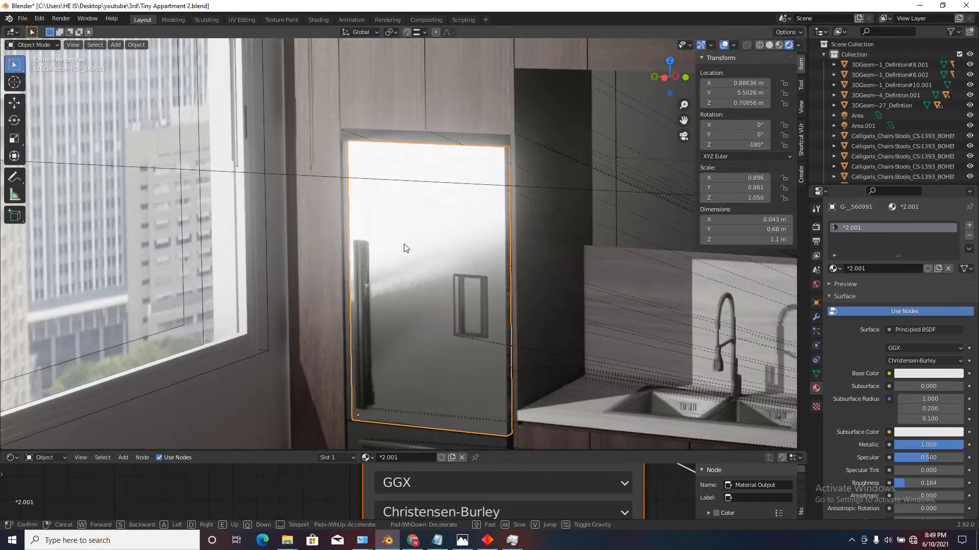
pyautogui.click(405, 248)
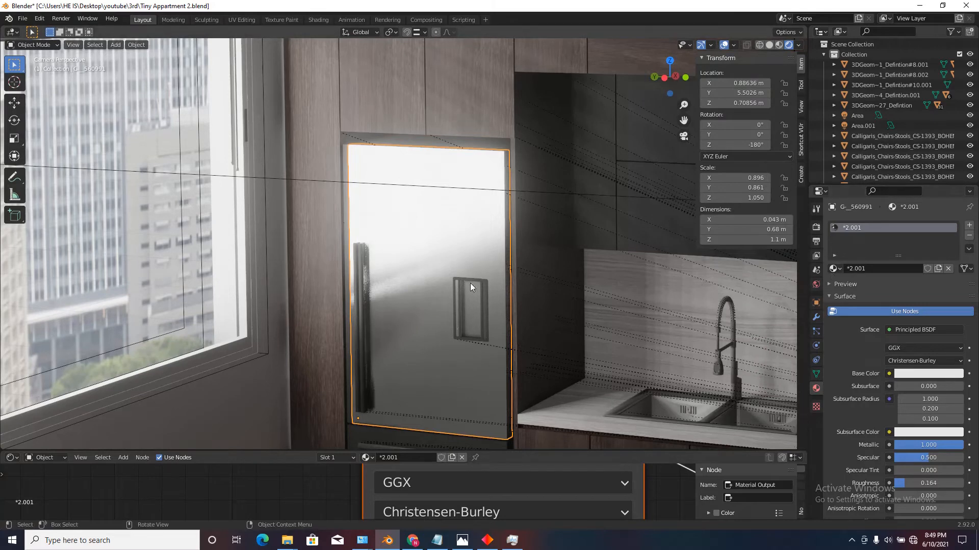
# Apply the *2.001 metal material from the upper door to the refrigerator's lower drawer as well.
pyautogui.hotkey('shift', '`')
pyautogui.rightClick(405, 248)
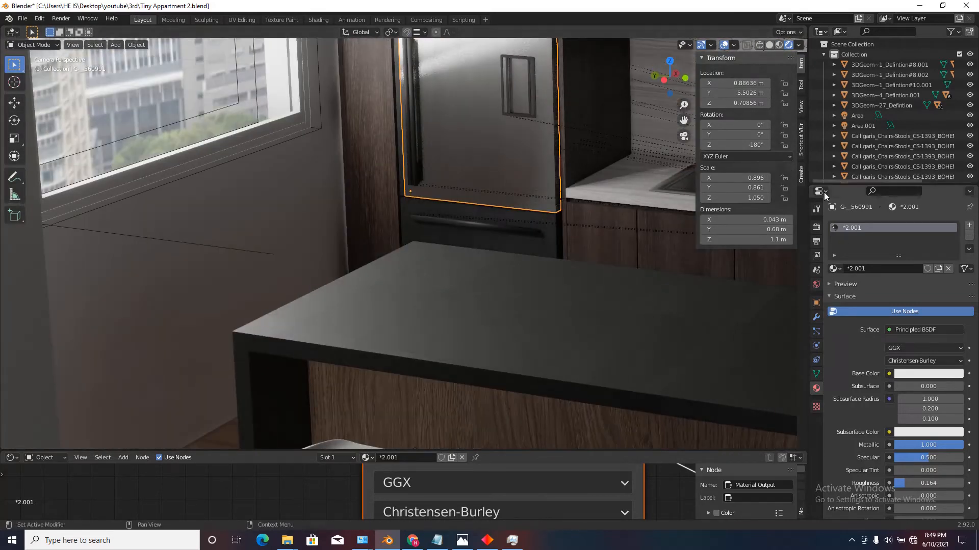
pyautogui.moveTo(833, 269); pyautogui.dragTo(520, 242)
pyautogui.hotkey('shift', '`')
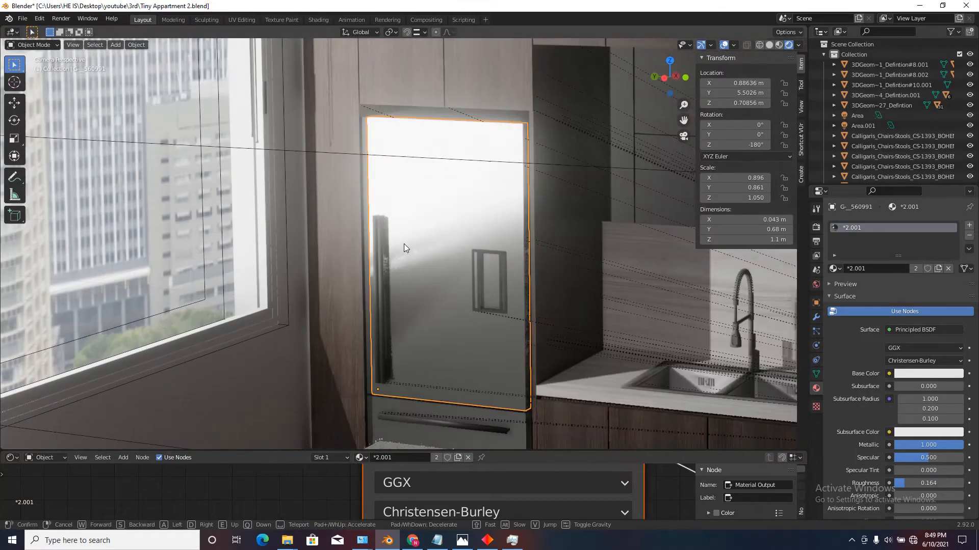
pyautogui.rightClick(404, 248)
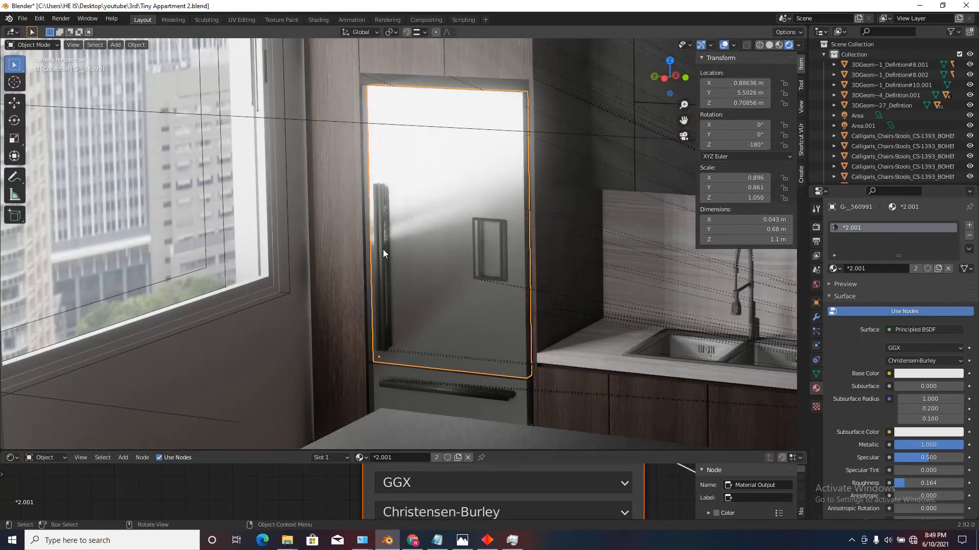
# Set the refrigerator handle material's roughness to 0.077 and its base color to a near-black value of 0.008.
pyautogui.click(384, 249)
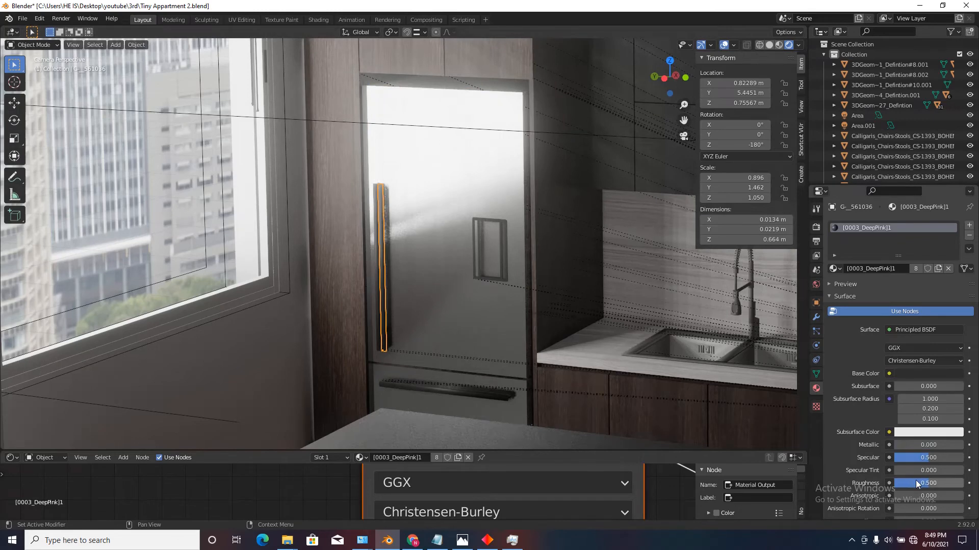
pyautogui.moveTo(915, 480); pyautogui.dragTo(881, 481)
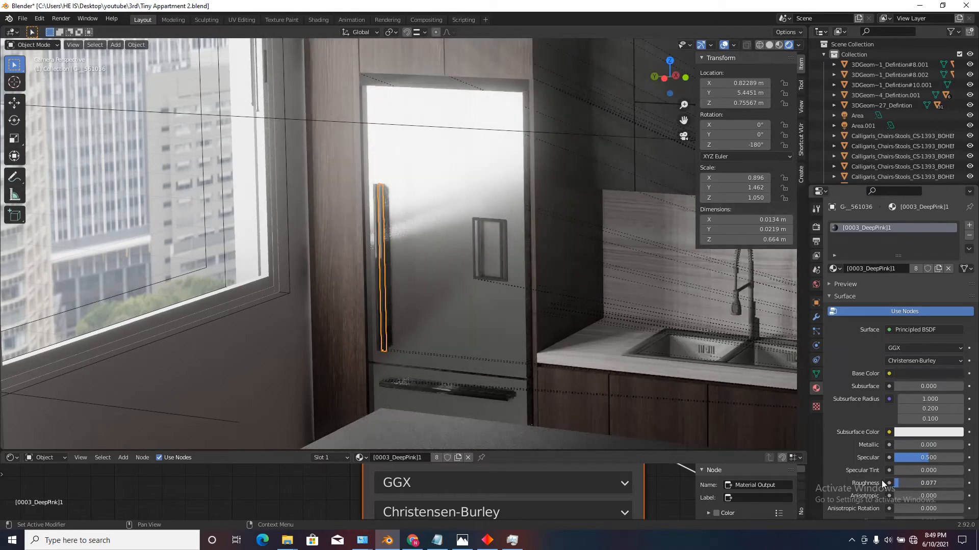
pyautogui.click(918, 374)
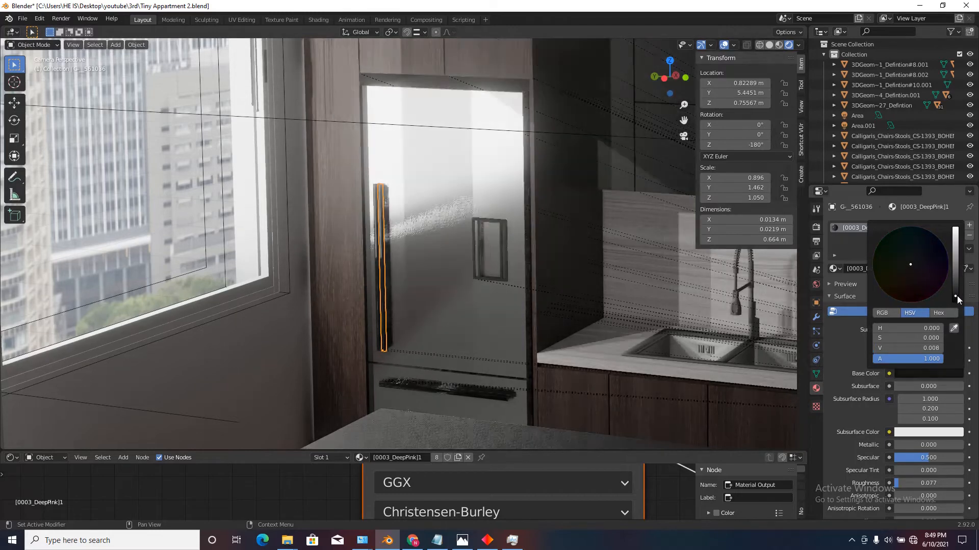
pyautogui.click(655, 358)
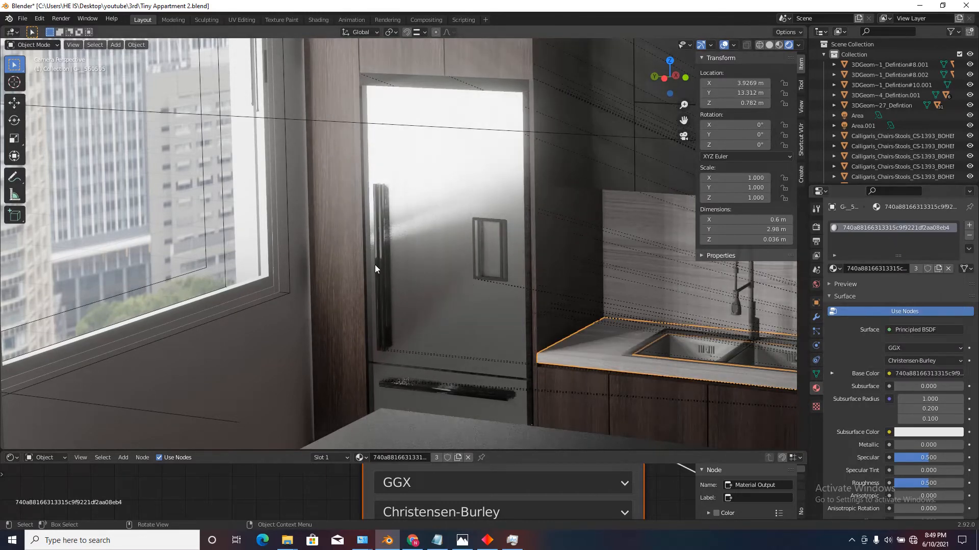
# Apply the handle's [0003_DeepPink]1 material to the parts of the dispenser frame on the refrigerator door.
pyautogui.click(375, 265)
pyautogui.moveTo(834, 269); pyautogui.dragTo(742, 268)
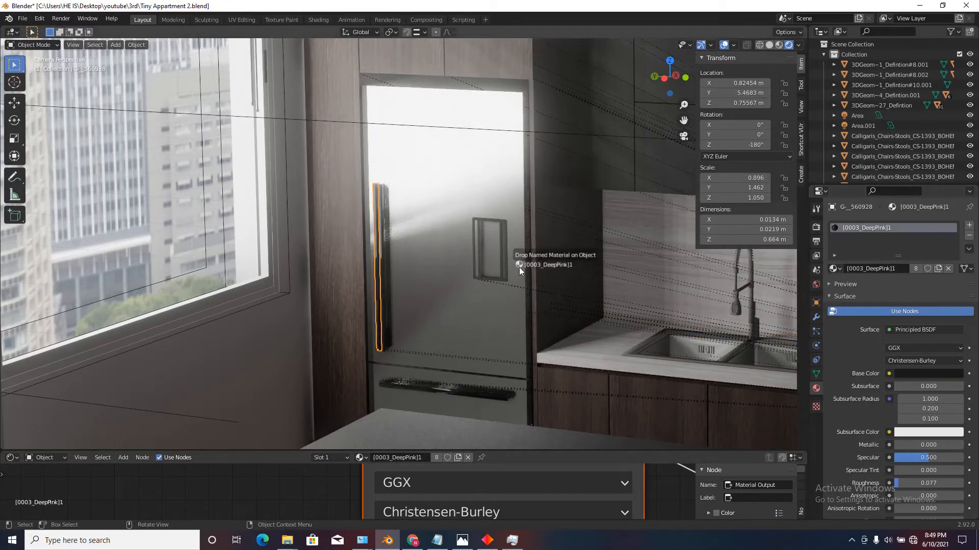
pyautogui.moveTo(519, 267); pyautogui.dragTo(501, 259)
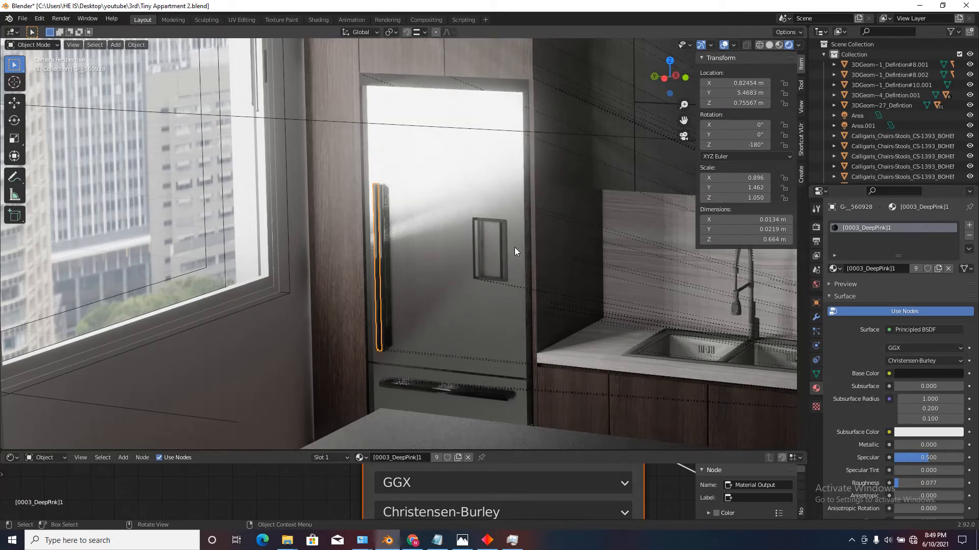
pyautogui.moveTo(834, 271); pyautogui.dragTo(507, 260)
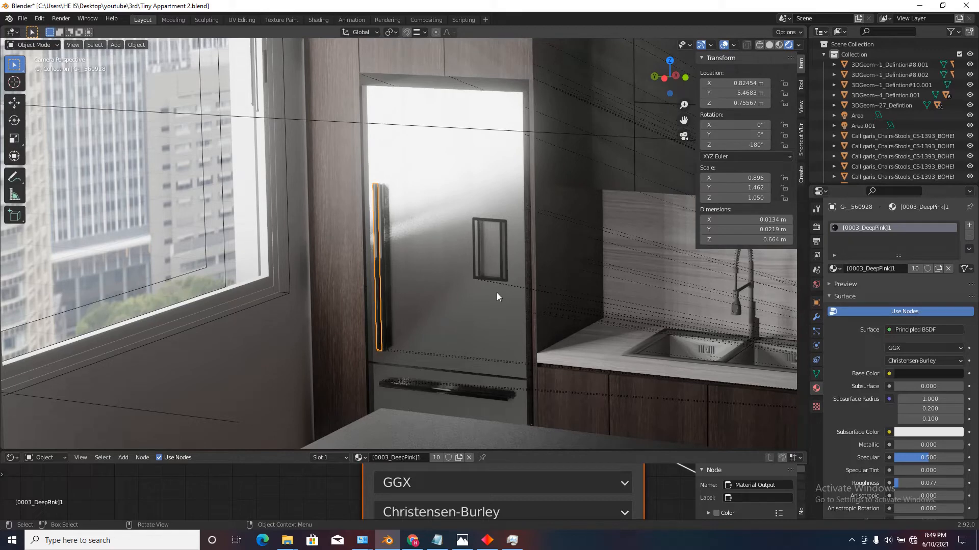
# Apply the [0003_DeepPink]1 material to the handle of the refrigerator's lower drawer.
pyautogui.moveTo(834, 269); pyautogui.dragTo(429, 392)
pyautogui.hotkey('shift', '`')
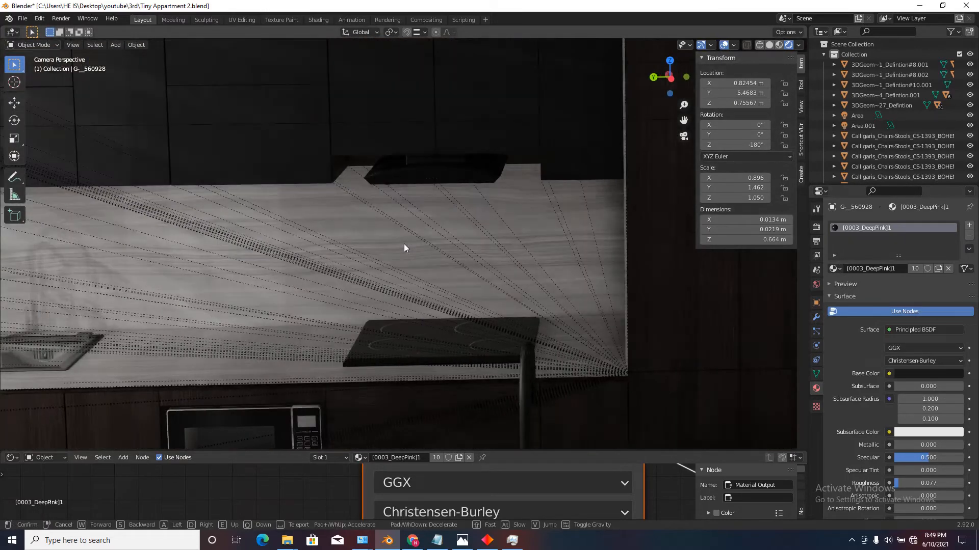
pyautogui.rightClick(403, 243)
pyautogui.scroll(-4, 433, 218)
pyautogui.scroll(2, 564, 265)
# Set the kitchen faucet's [<0131_Silver>] material to metallic 1.000 and roughness 0.186.
pyautogui.hotkey('shift', '`')
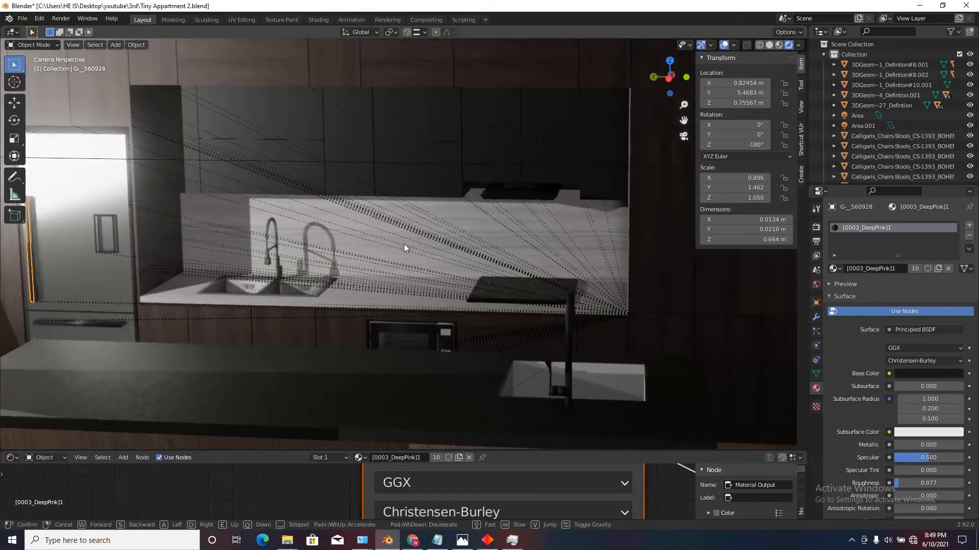
pyautogui.press('w')
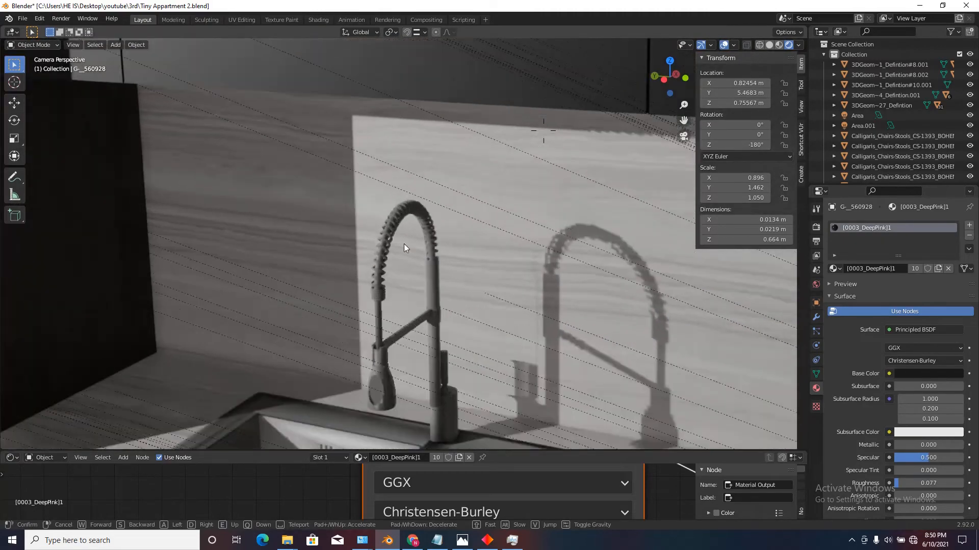
pyautogui.click(368, 284)
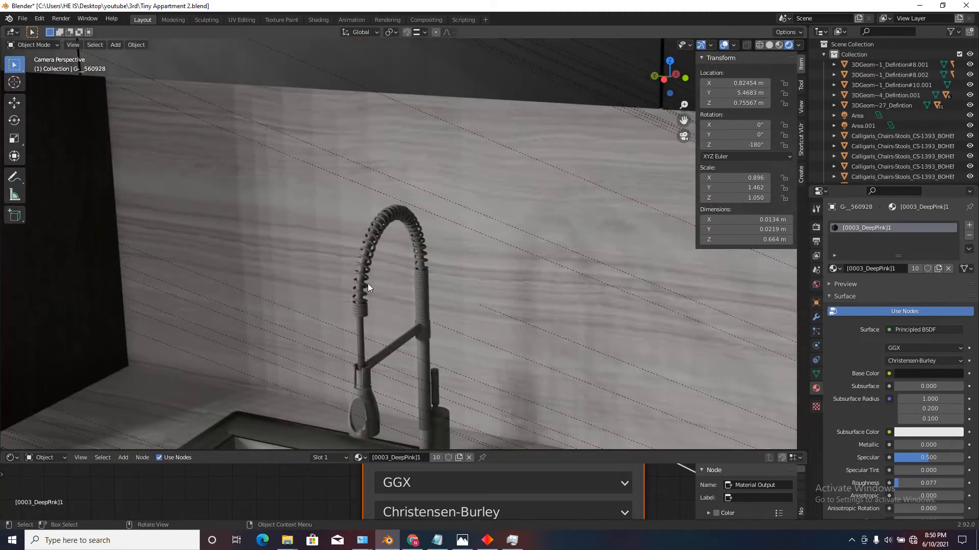
pyautogui.click(368, 284)
pyautogui.moveTo(900, 445); pyautogui.dragTo(931, 445)
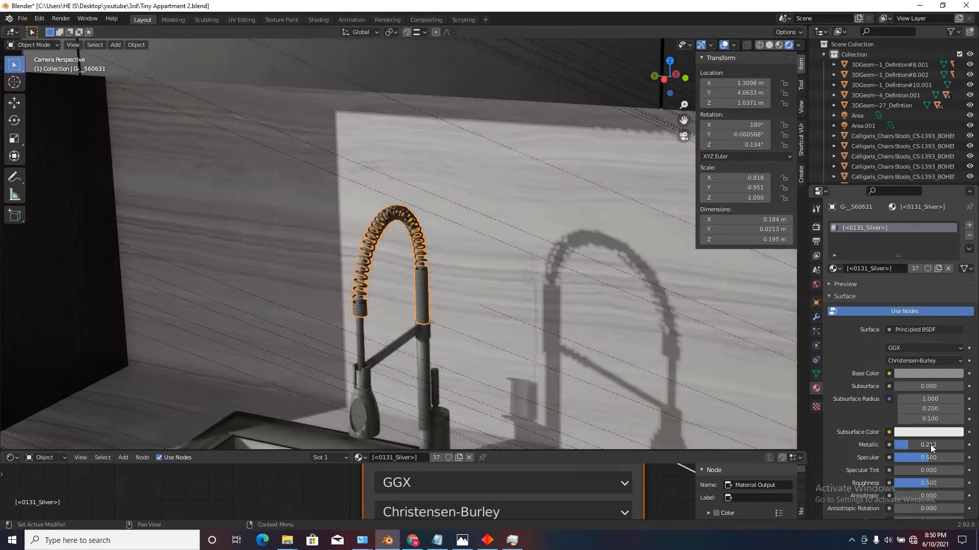
pyautogui.moveTo(925, 487); pyautogui.dragTo(902, 486)
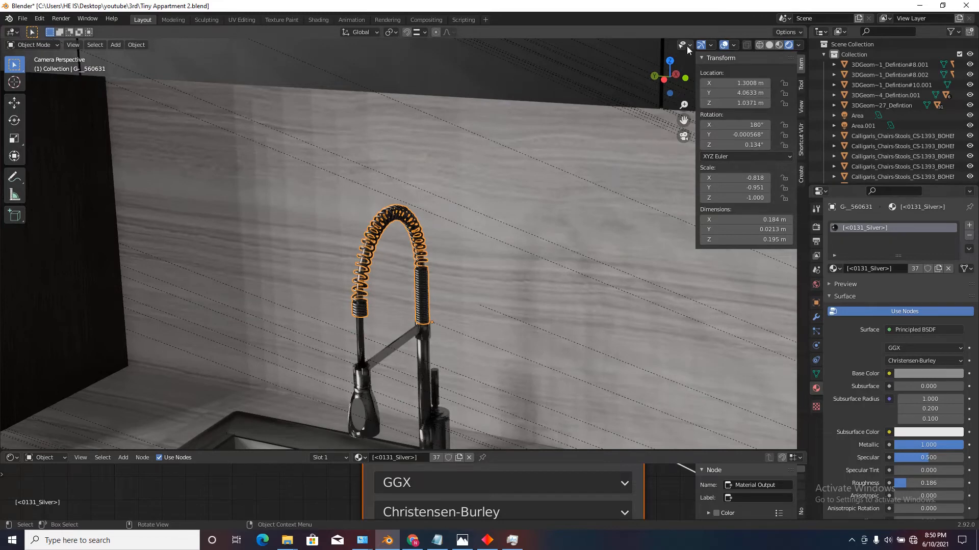
# Enable Auto Smooth at 30° for the normals of the double kitchen sink object.
pyautogui.click(723, 45)
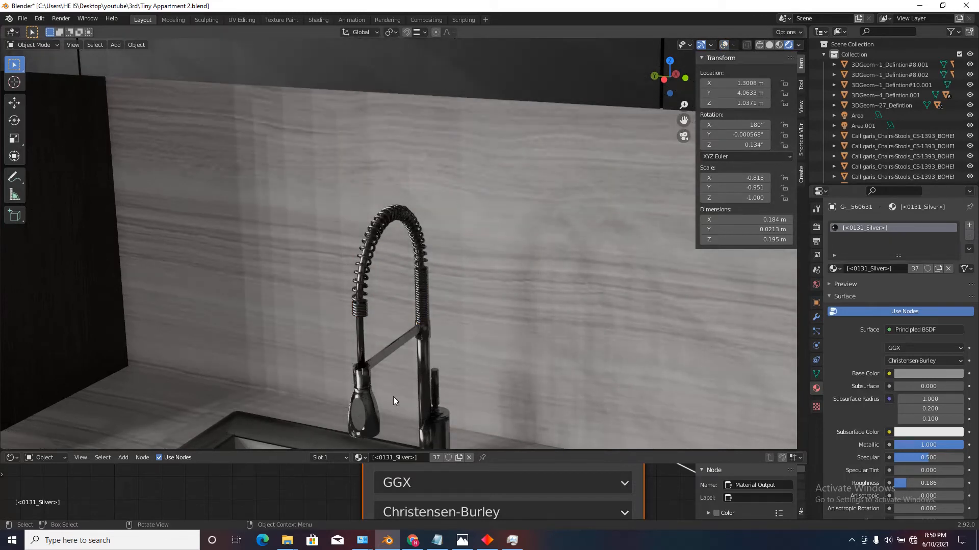
pyautogui.scroll(-6, 404, 244)
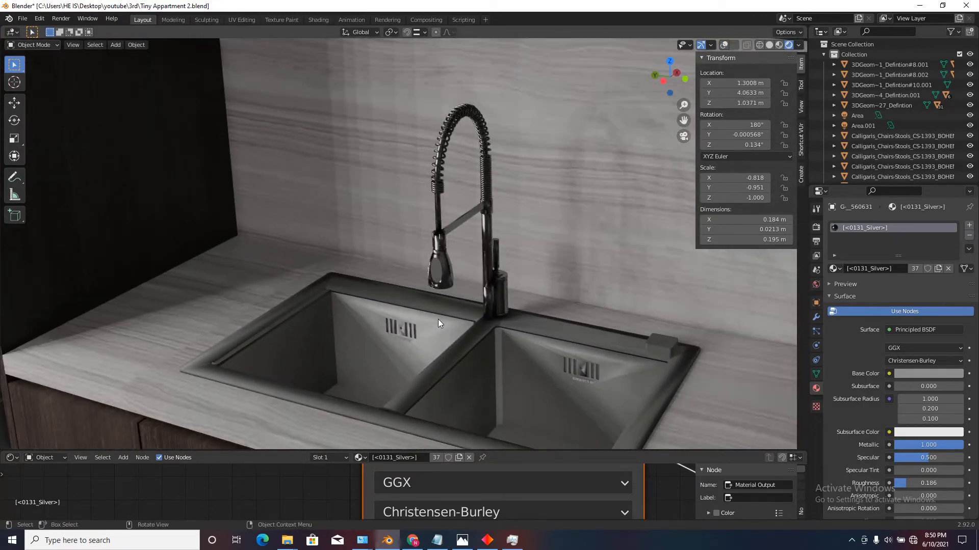
pyautogui.click(438, 320)
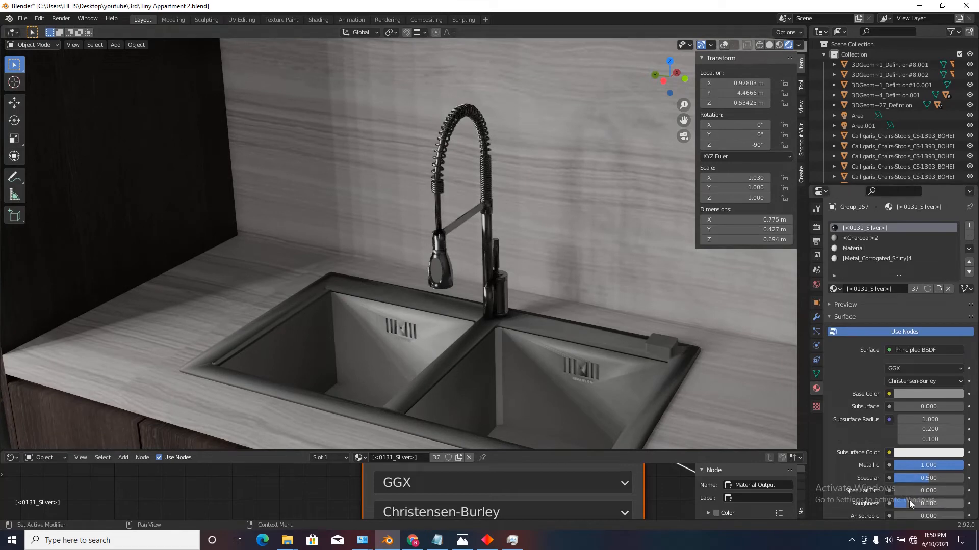
pyautogui.click(903, 503)
pyautogui.click(723, 44)
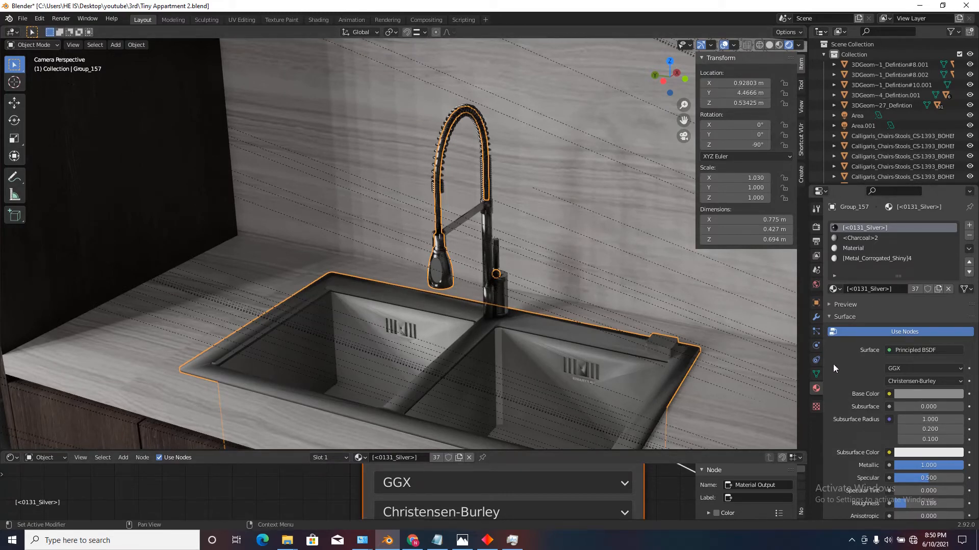
pyautogui.click(816, 375)
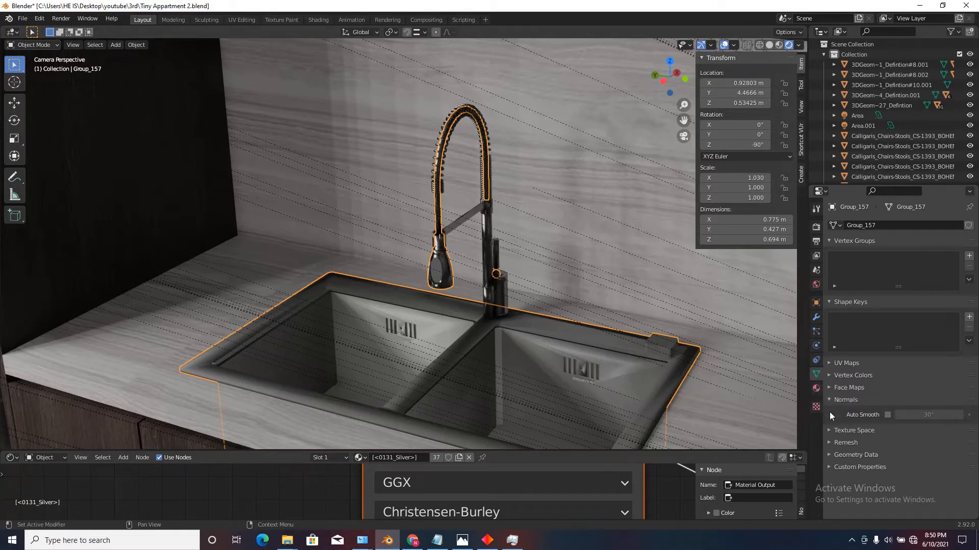
pyautogui.click(887, 415)
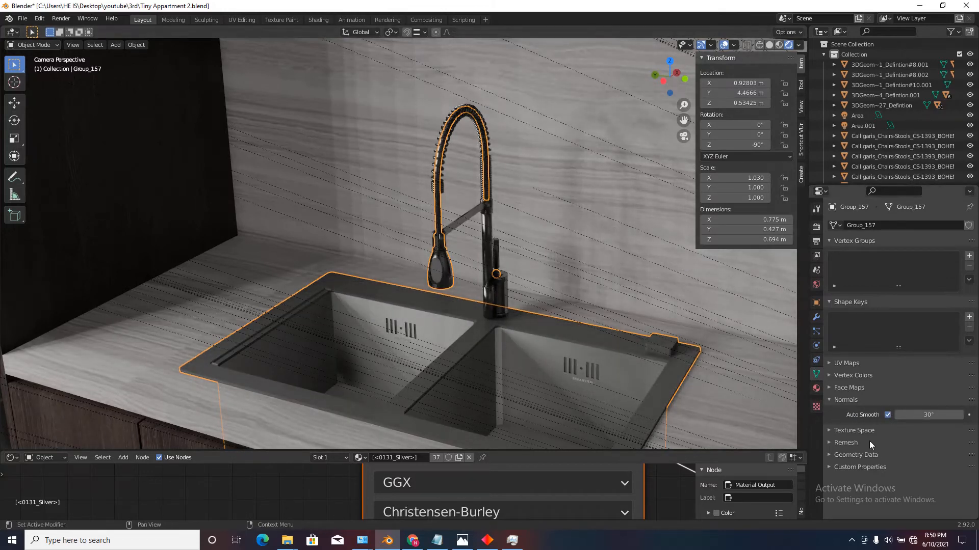
# Set the sink's <Charcoal>2 material to roughness 0.128 and metallic 1.000.
pyautogui.click(816, 389)
pyautogui.click(855, 237)
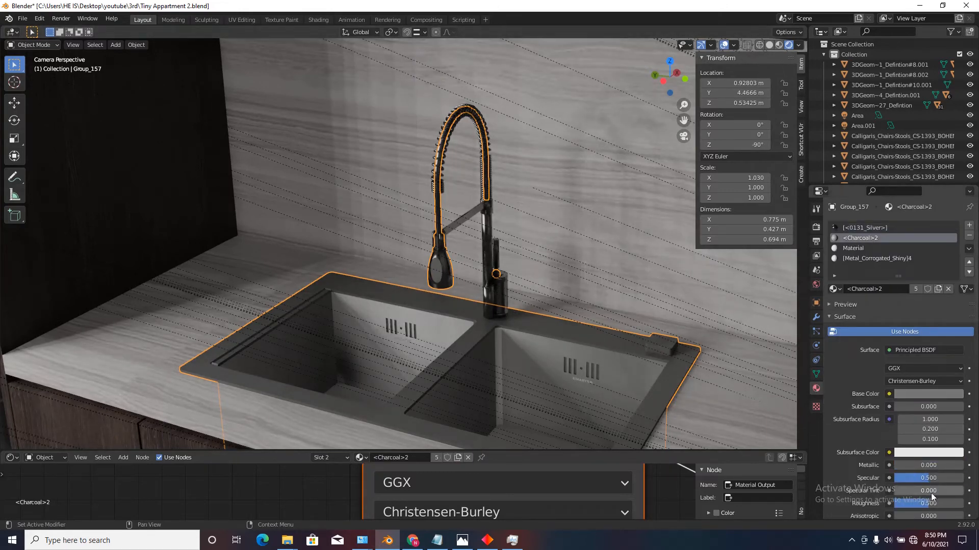
pyautogui.moveTo(922, 503); pyautogui.dragTo(892, 501)
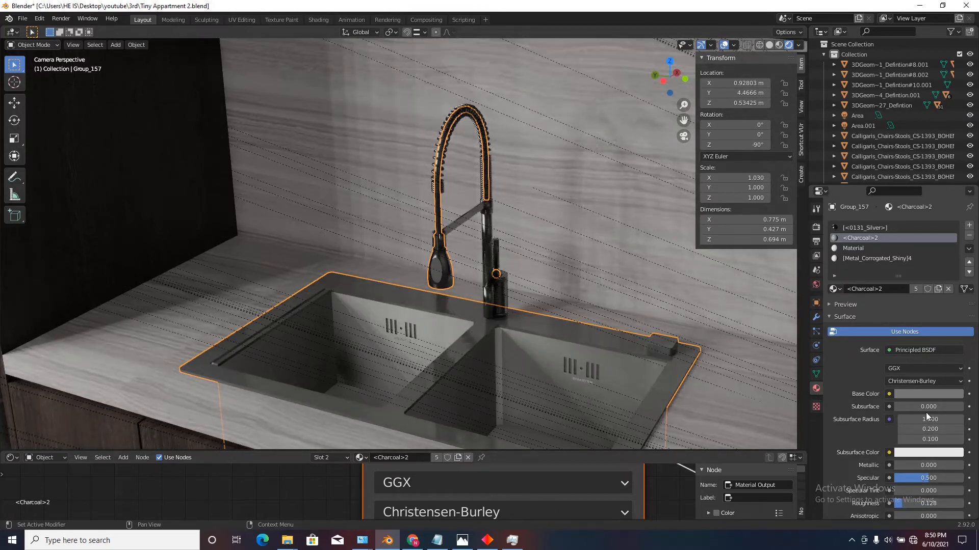
pyautogui.moveTo(898, 465); pyautogui.dragTo(964, 466)
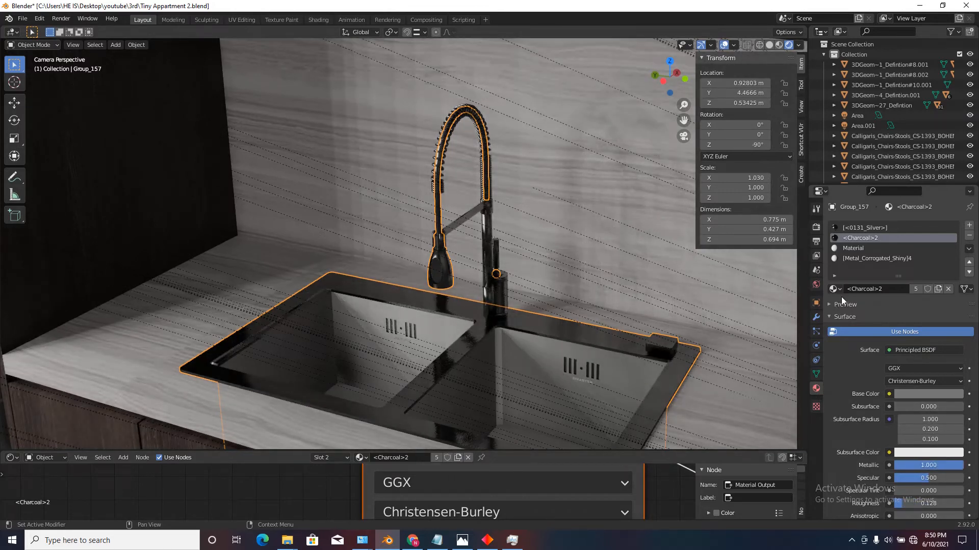
# Set the sink's material named Material to metallic 1.000 and roughness 0.079.
pyautogui.click(858, 249)
pyautogui.moveTo(903, 466); pyautogui.dragTo(963, 466)
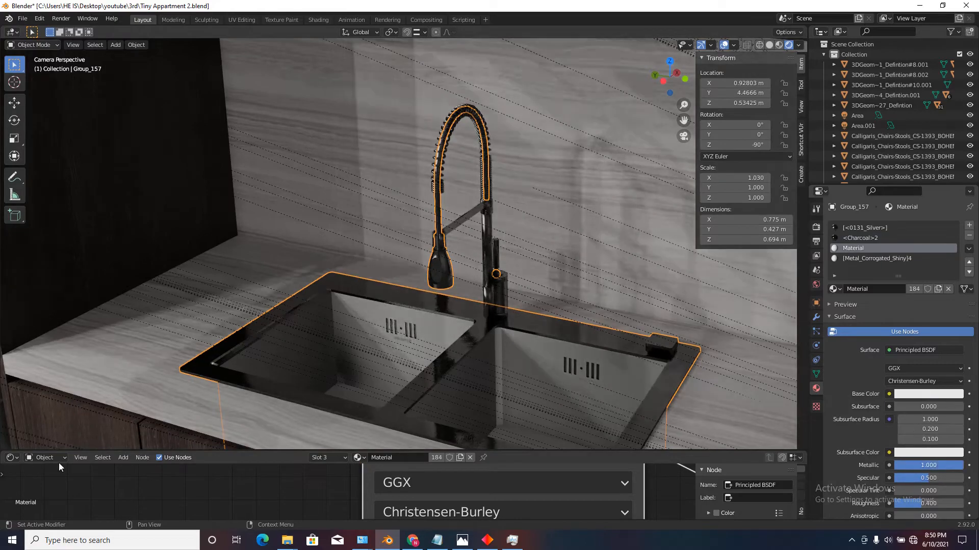
pyautogui.moveTo(913, 503); pyautogui.dragTo(889, 506)
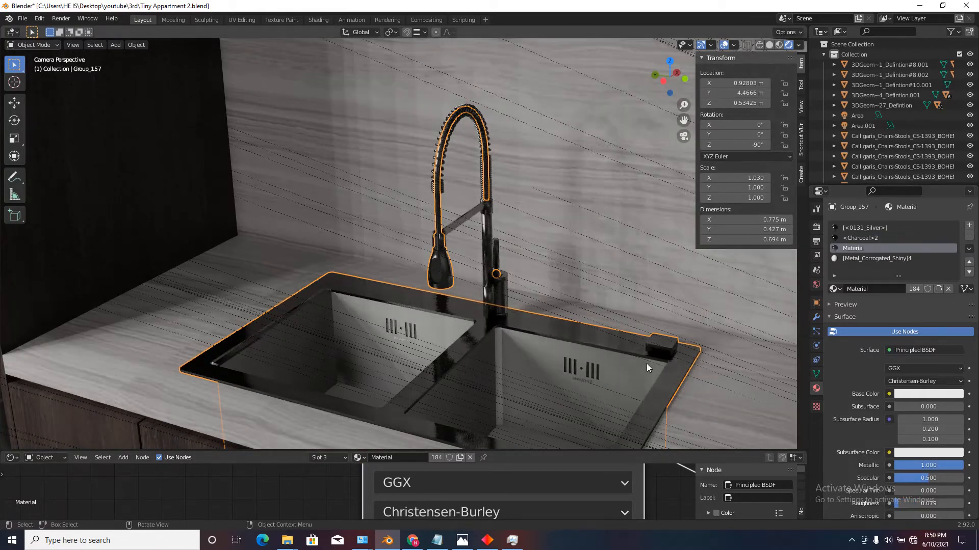
# Set the sink's [Metal_Corrogated_Shiny]4 material to metallic 1.000 and roughness 0.179.
pyautogui.click(858, 259)
pyautogui.moveTo(899, 463); pyautogui.dragTo(964, 465)
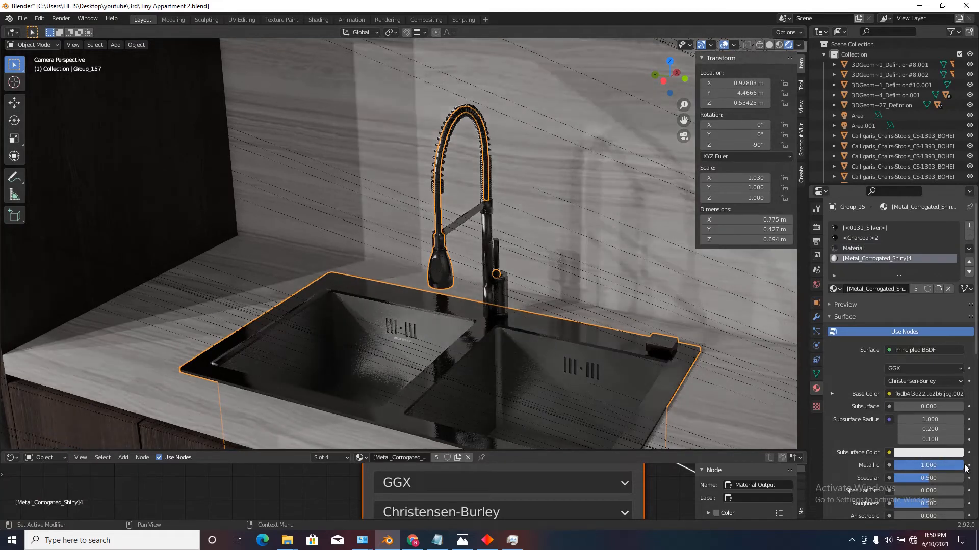
pyautogui.moveTo(925, 504); pyautogui.dragTo(898, 503)
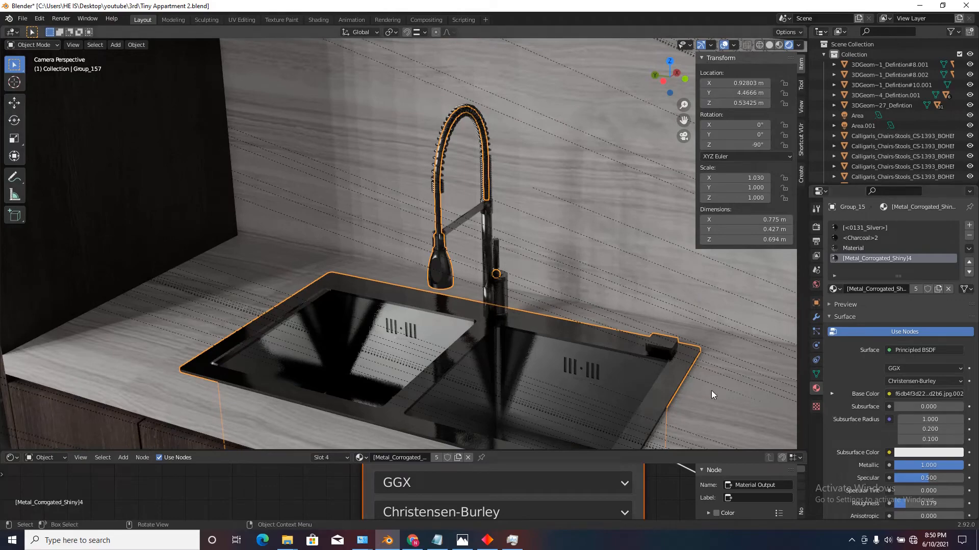
pyautogui.scroll(-6, 522, 273)
pyautogui.scroll(3, 498, 269)
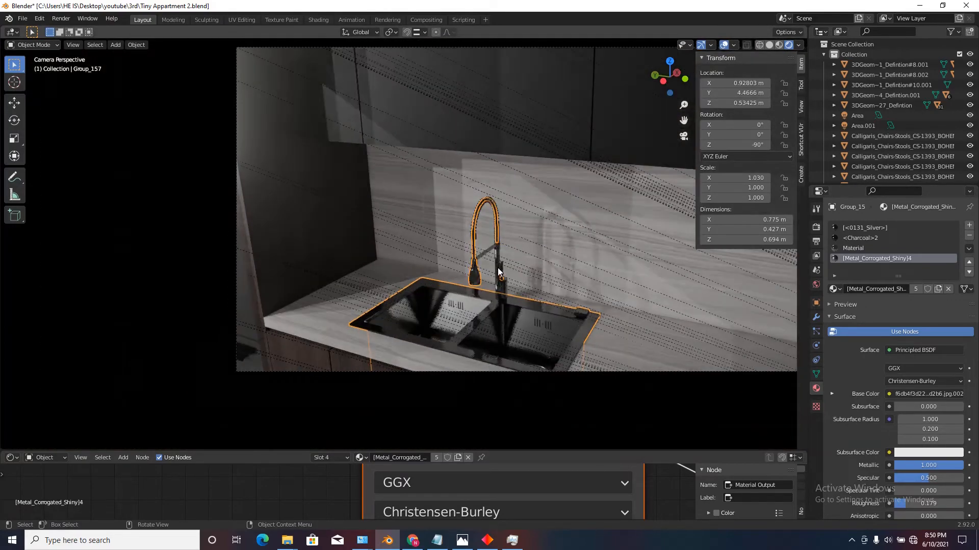
# Go to the cooktop on the kitchen counter and set its borda_cooktop material's roughness to 0.150.
pyautogui.hotkey('shift', '`')
pyautogui.press('w')
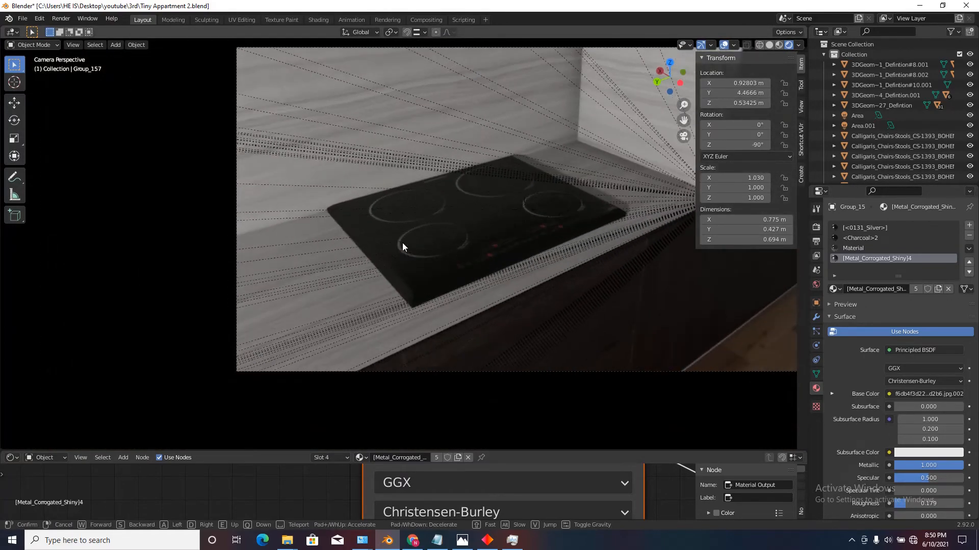
pyautogui.press('d')
pyautogui.press('d')
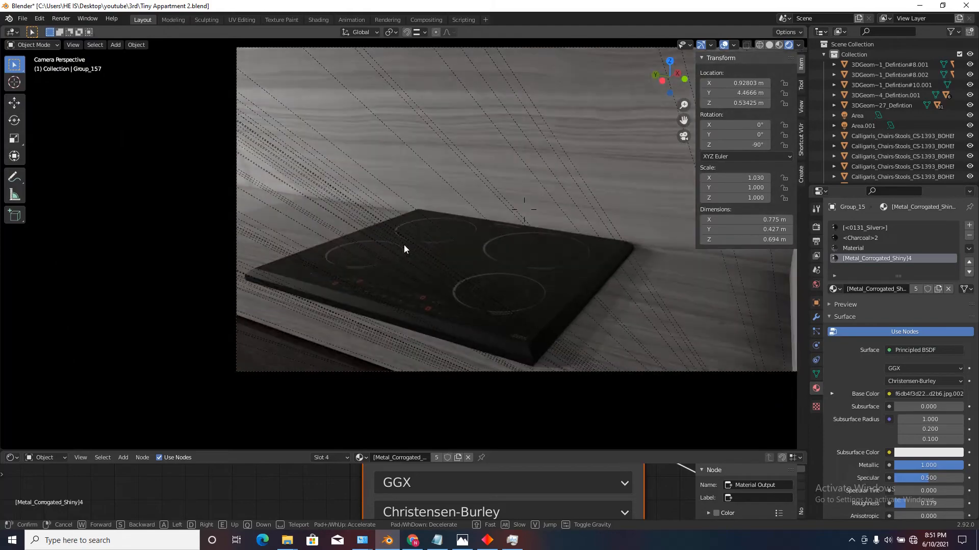
pyautogui.click(404, 245)
pyautogui.click(426, 283)
pyautogui.scroll(-3, 910, 473)
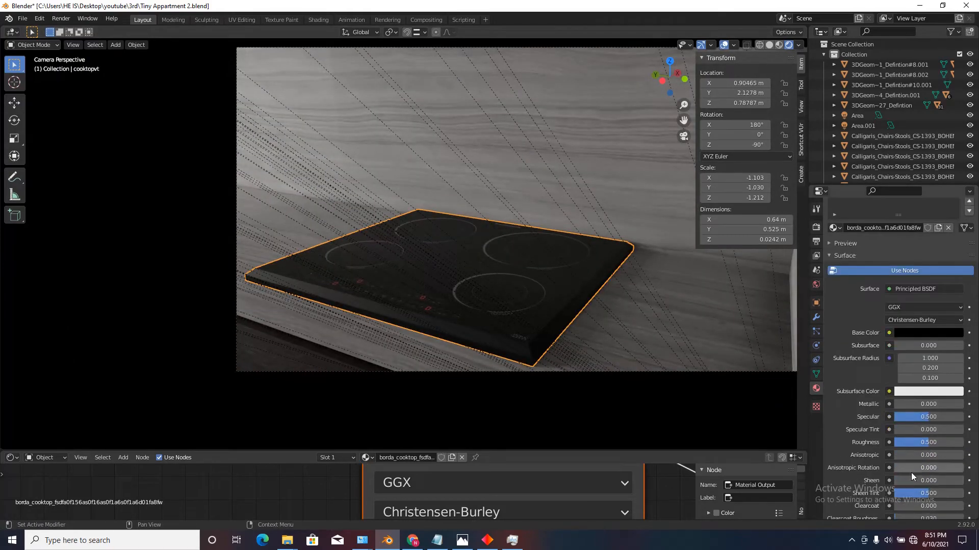
pyautogui.moveTo(918, 442); pyautogui.dragTo(882, 442)
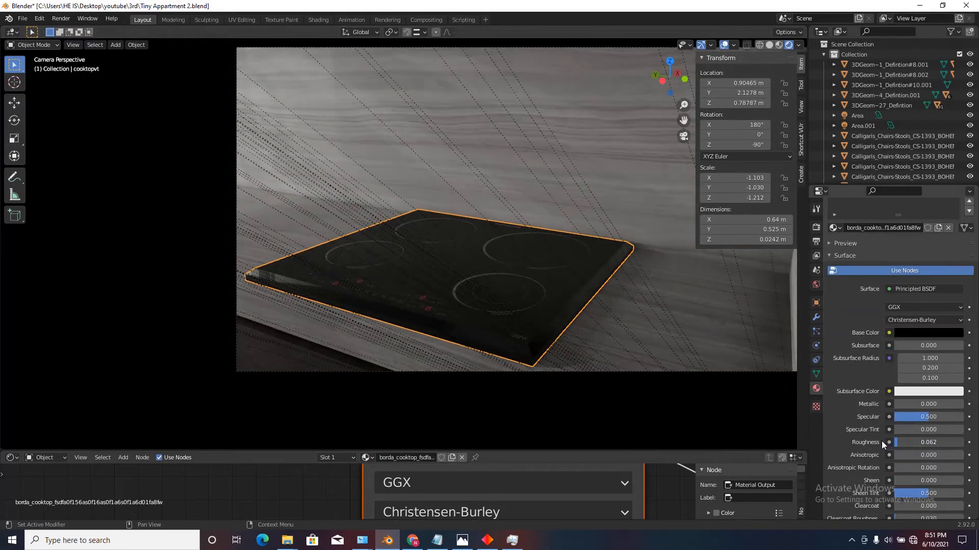
# Go to the bar stools at the kitchen island and set the seat2 material's roughness to 0.179 on the nearest light seat.
pyautogui.hotkey('shift', '`')
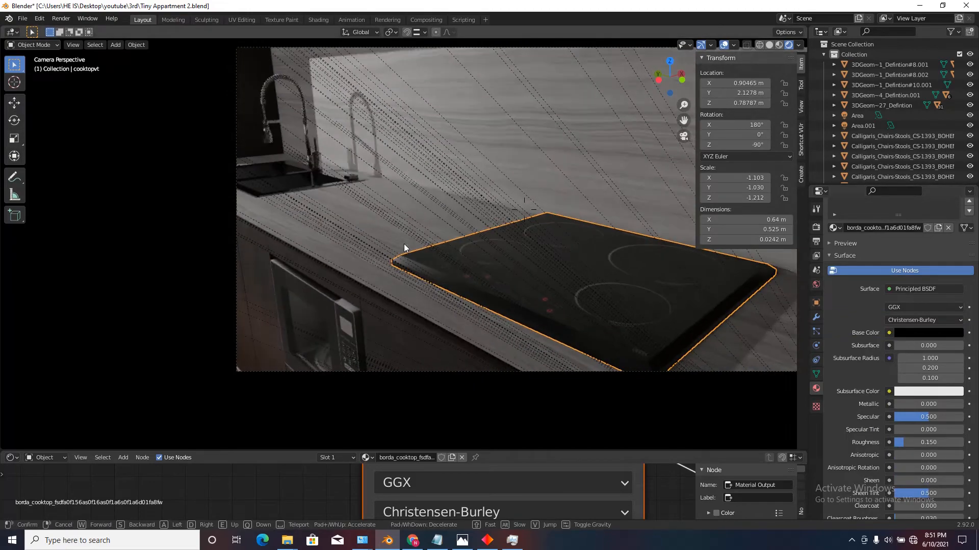
pyautogui.press('w')
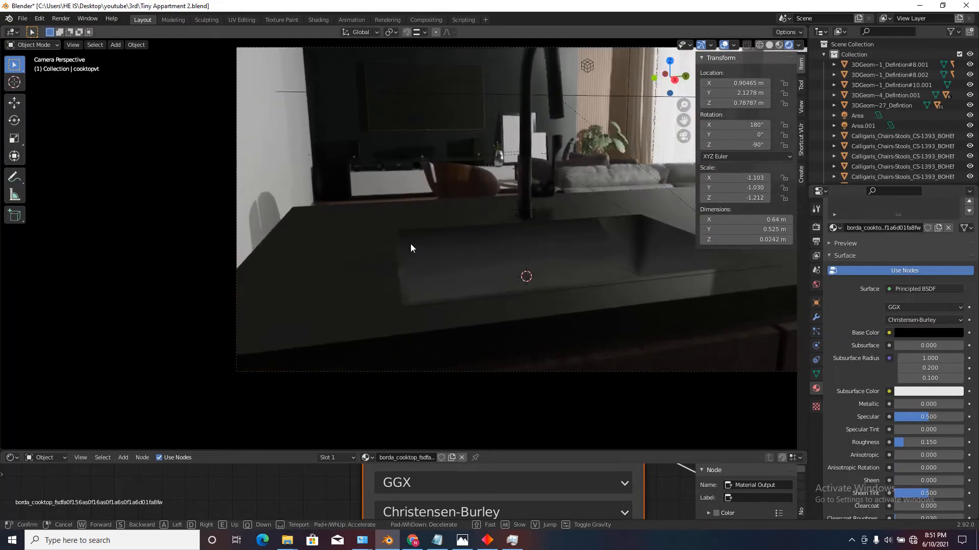
pyautogui.press('a')
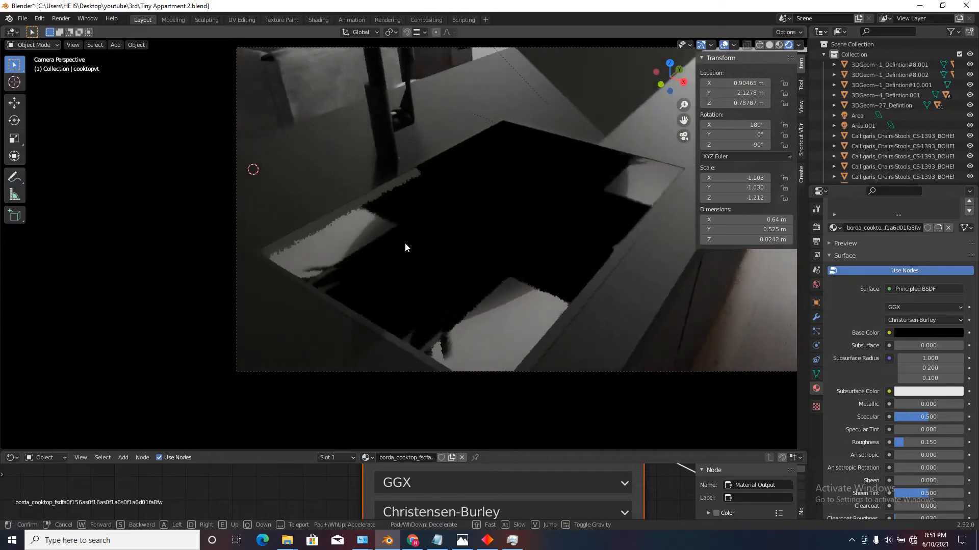
pyautogui.press('s')
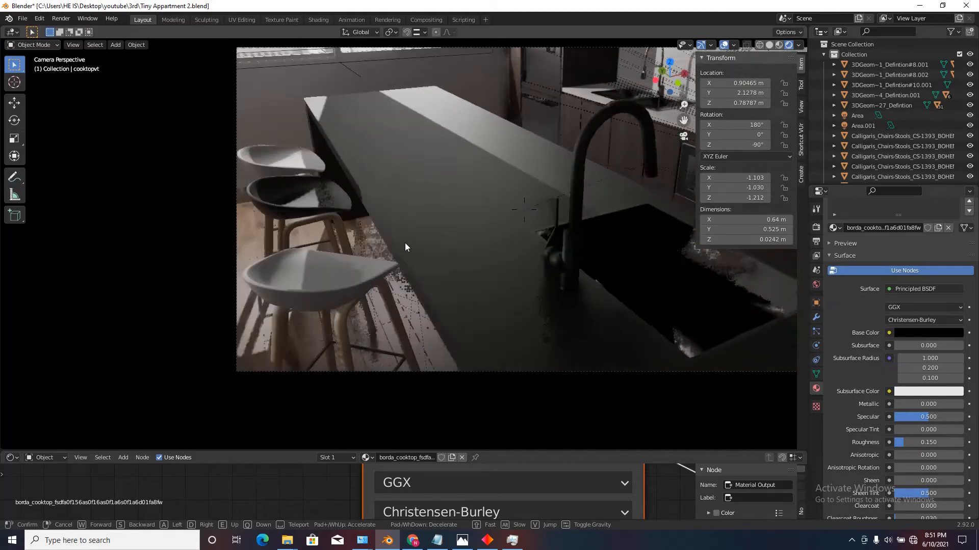
pyautogui.press('s')
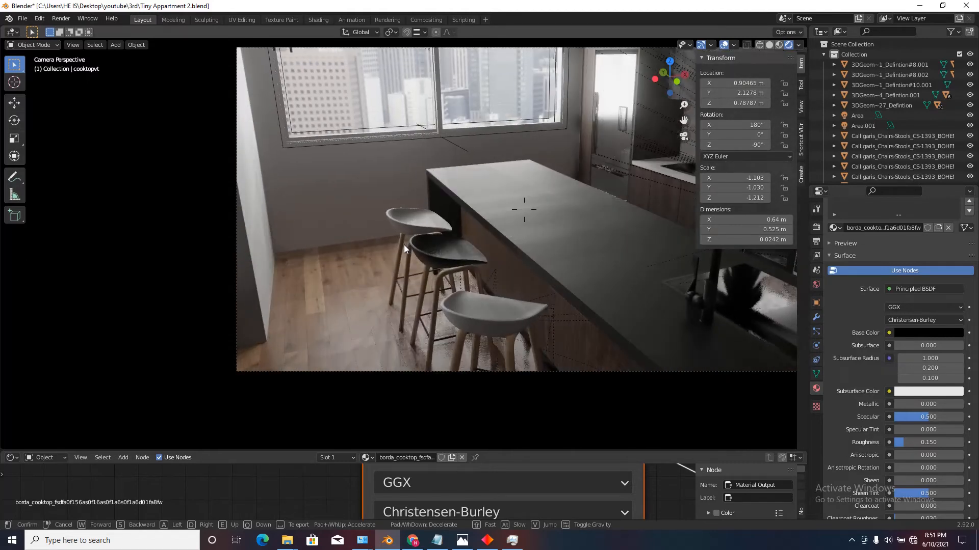
pyautogui.press('w')
pyautogui.click(410, 252)
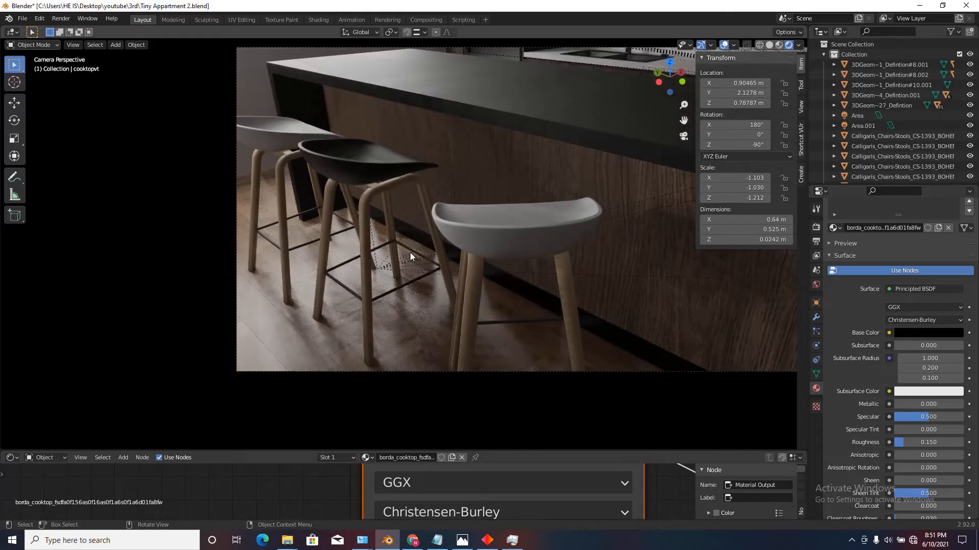
pyautogui.click(488, 240)
pyautogui.moveTo(919, 422); pyautogui.dragTo(892, 421)
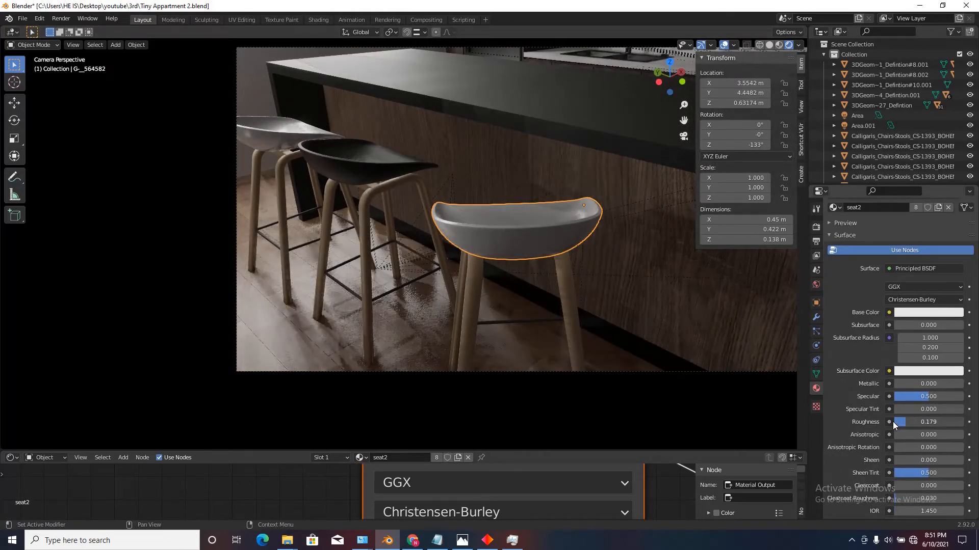
# Apply the island's 47_wood fine medium color texture-seamless material to the legs of the nearest bar stool.
pyautogui.click(553, 171)
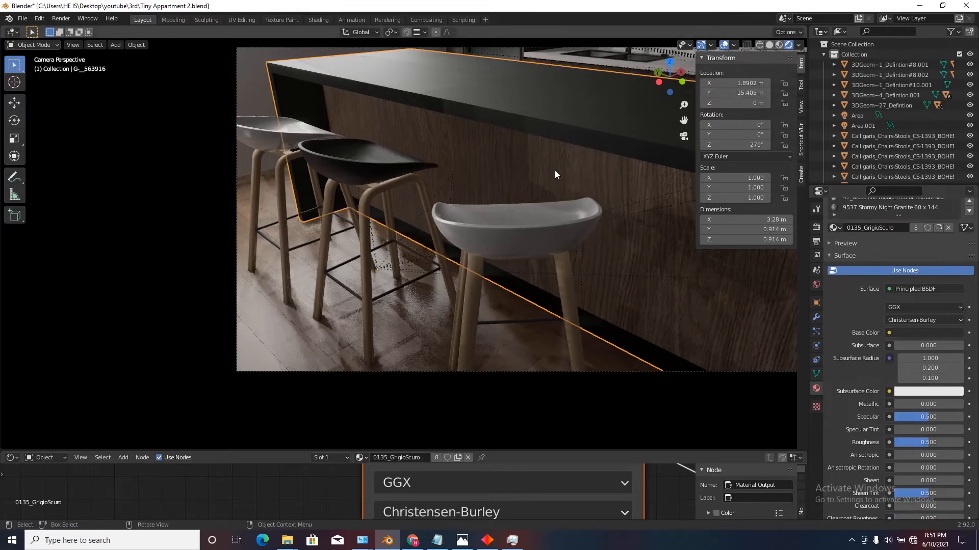
pyautogui.scroll(3, 872, 285)
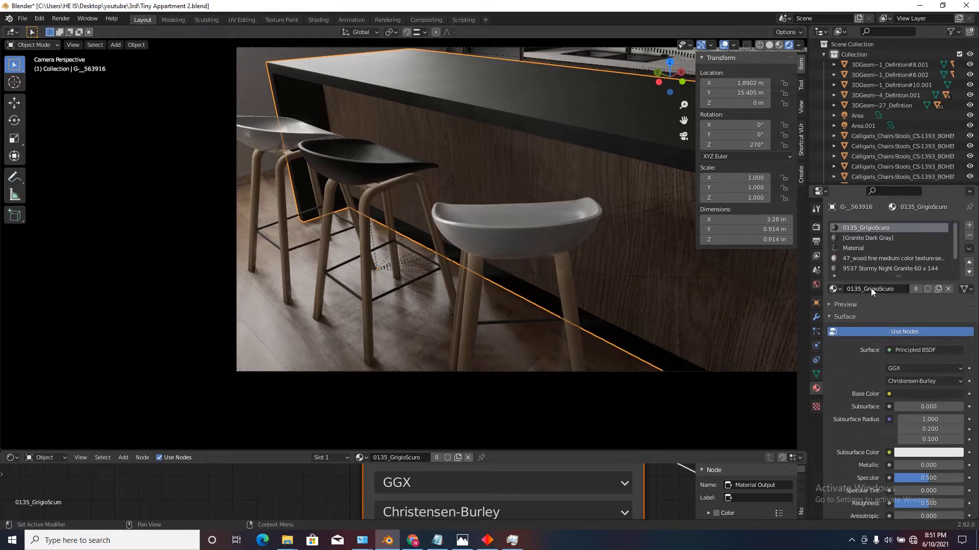
pyautogui.click(863, 259)
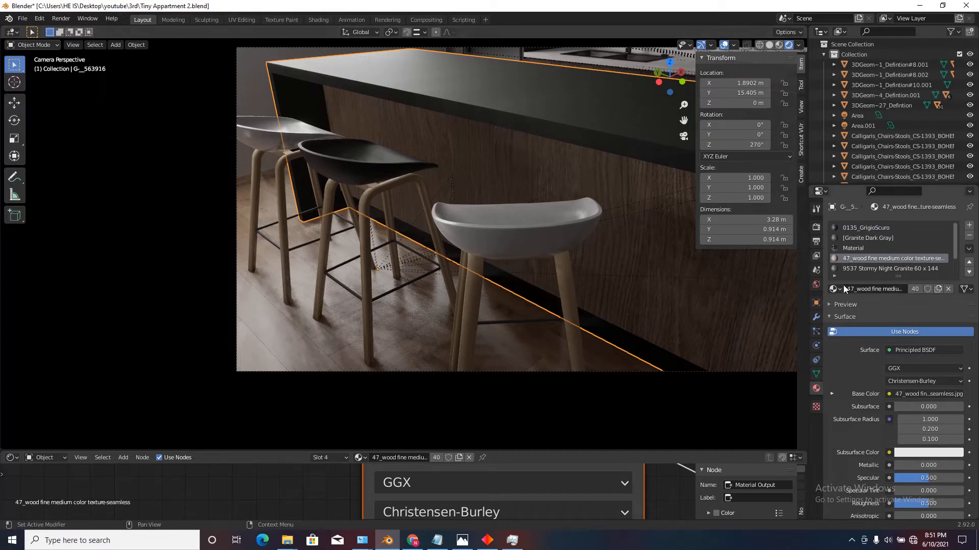
pyautogui.moveTo(830, 290); pyautogui.dragTo(470, 306)
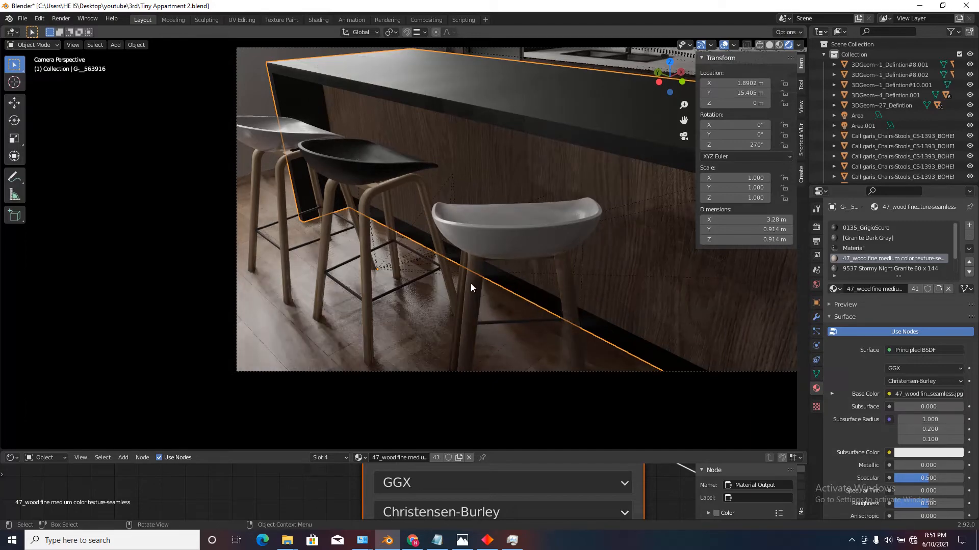
# Apply the island's 47_wood fine medium color texture-seamless material to the legs of the middle and far bar stools.
pyautogui.scroll(1, 466, 282)
pyautogui.scroll(6, 466, 283)
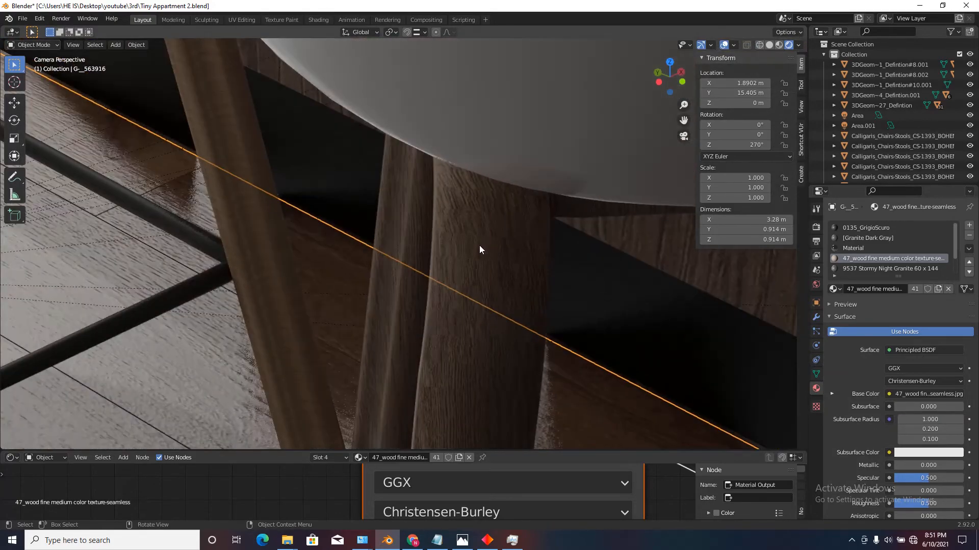
pyautogui.scroll(-5, 497, 198)
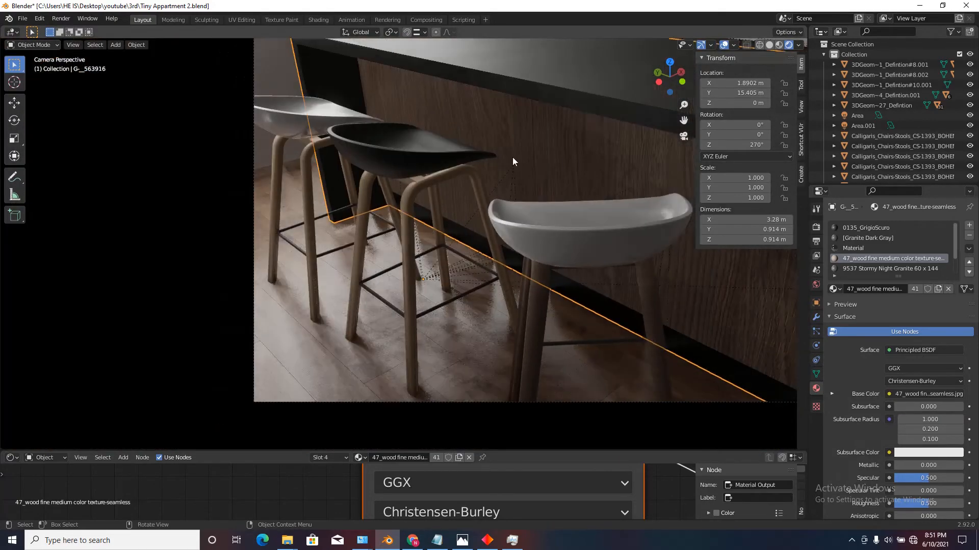
pyautogui.scroll(2, 513, 161)
pyautogui.scroll(2, 331, 223)
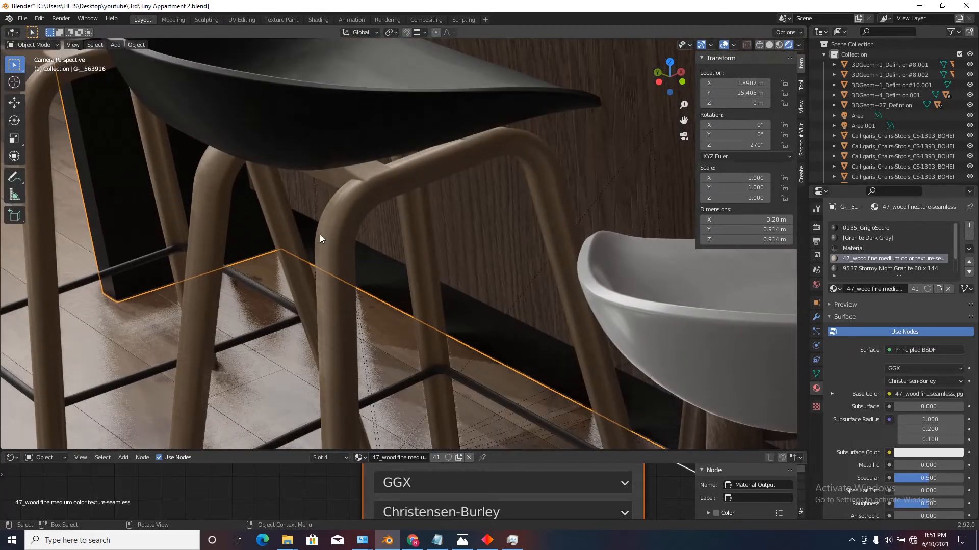
pyautogui.moveTo(833, 290); pyautogui.dragTo(315, 288)
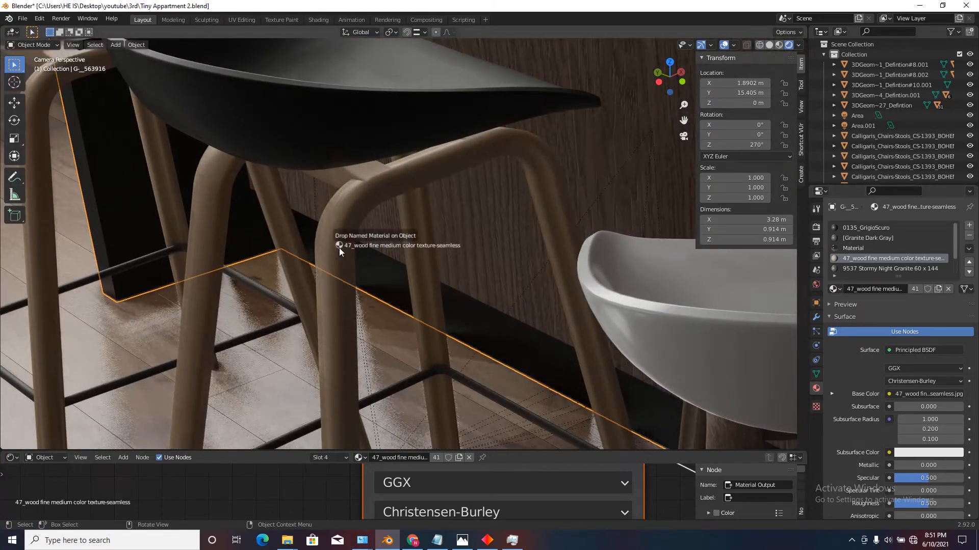
pyautogui.moveTo(339, 248); pyautogui.dragTo(339, 248)
pyautogui.scroll(-6, 573, 256)
pyautogui.scroll(1, 443, 194)
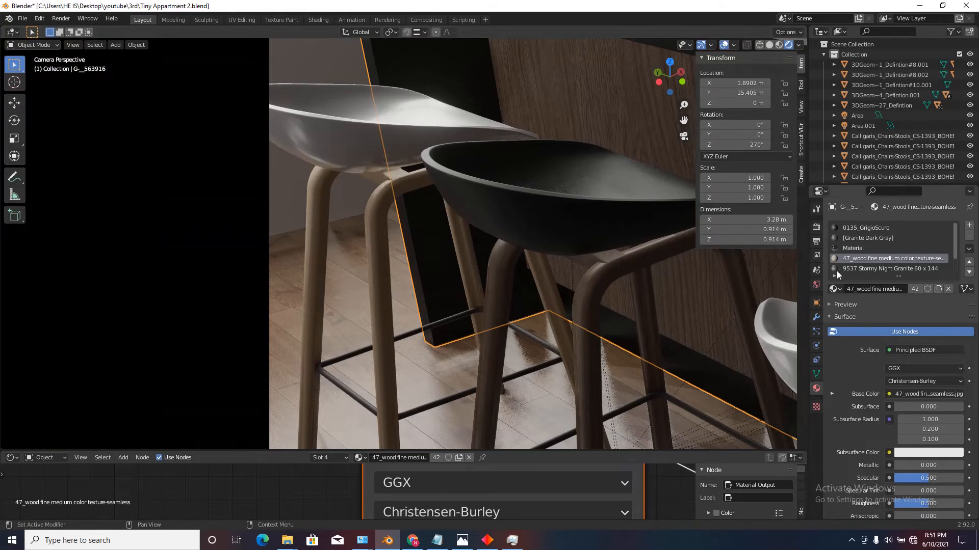
pyautogui.moveTo(832, 292); pyautogui.dragTo(360, 248)
pyautogui.scroll(-3, 362, 271)
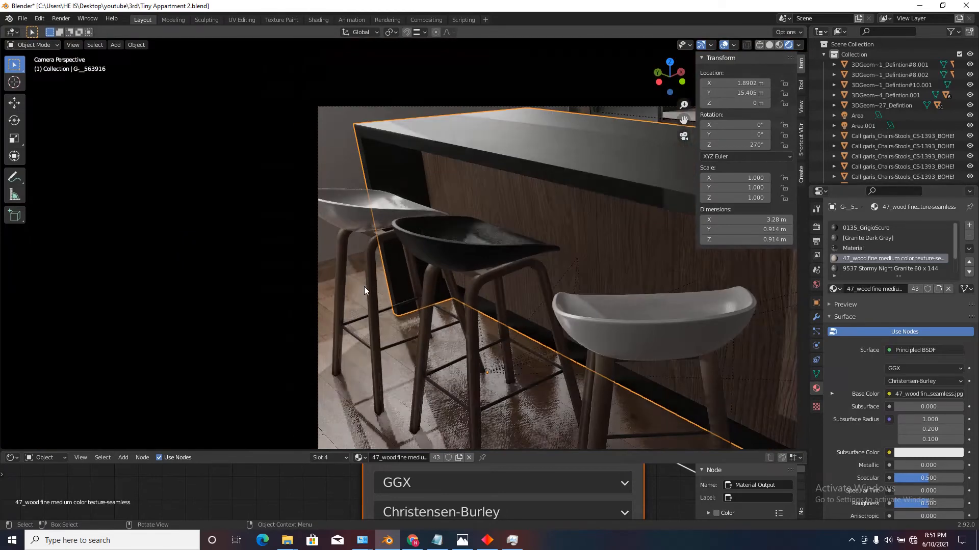
# Set the seat1 material's roughness to 0.142 on the black bar stool seat, then select the far light seat.
pyautogui.click(494, 245)
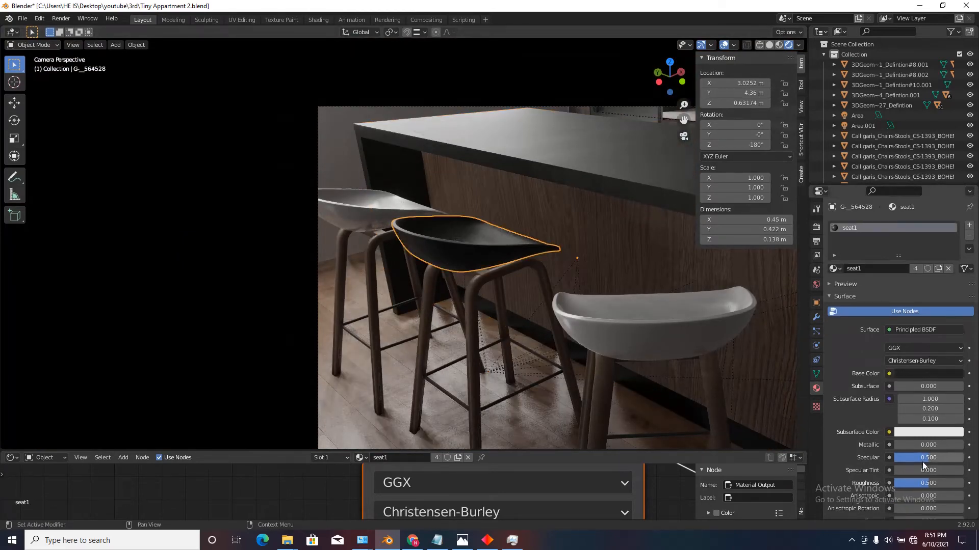
pyautogui.moveTo(925, 486); pyautogui.dragTo(894, 487)
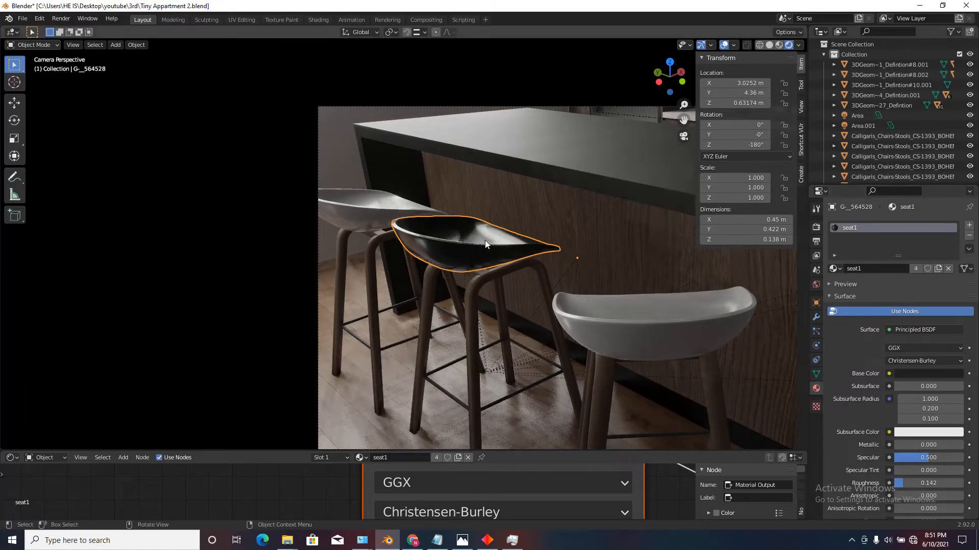
pyautogui.click(387, 222)
pyautogui.scroll(-3, 500, 256)
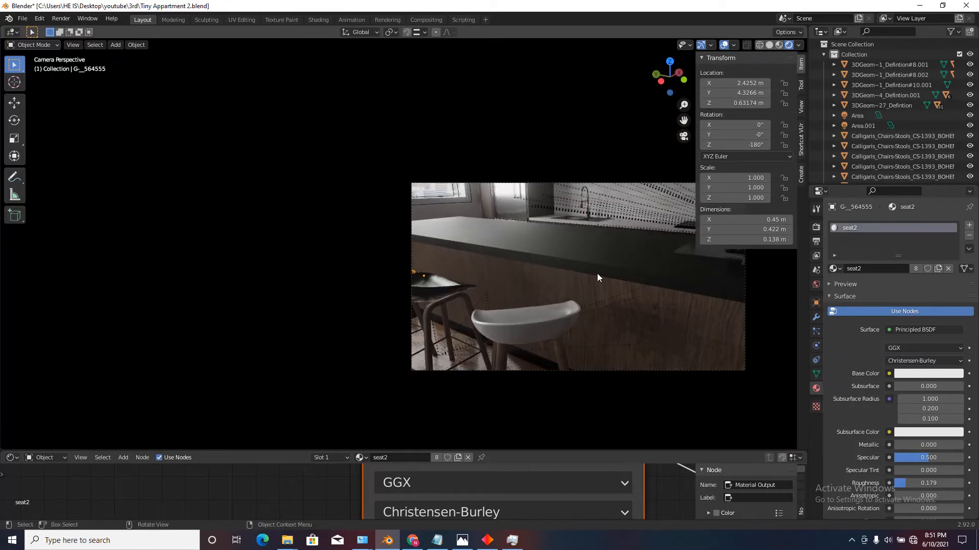
# Select the kitchen island and set its 0135_GrigioScuro material's roughness to 0.325.
pyautogui.click(598, 276)
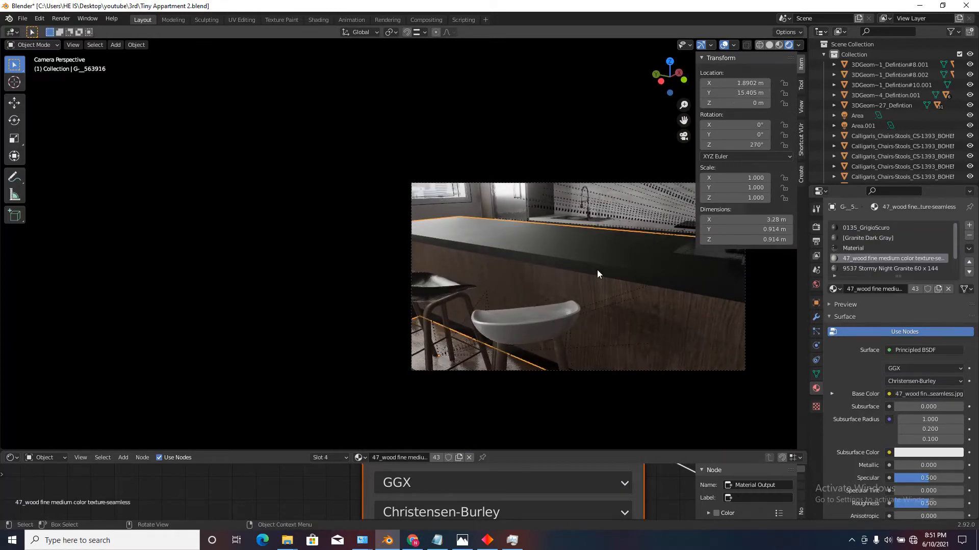
pyautogui.click(855, 228)
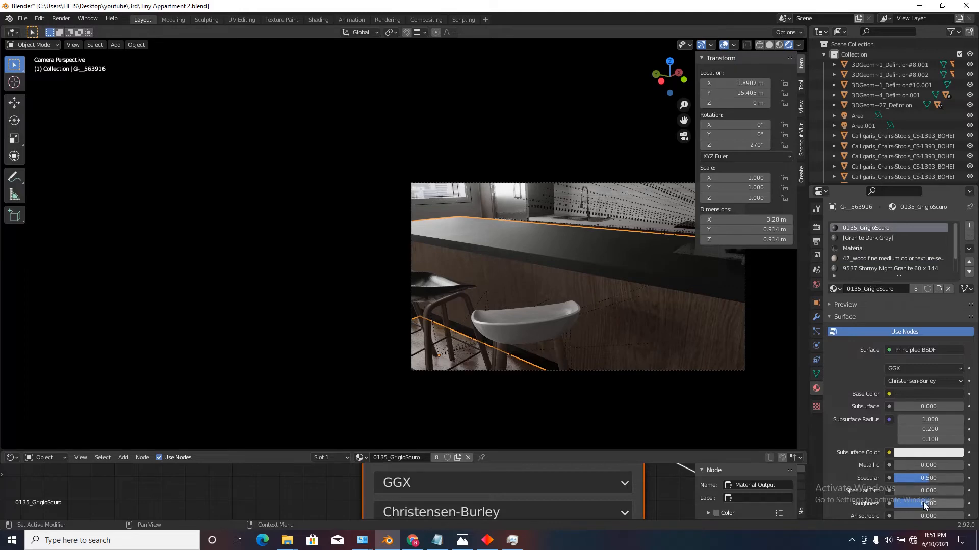
pyautogui.moveTo(923, 503)
pyautogui.mouseDown()
pyautogui.moveTo(904, 504)
pyautogui.moveTo(916, 503)
pyautogui.mouseUp()
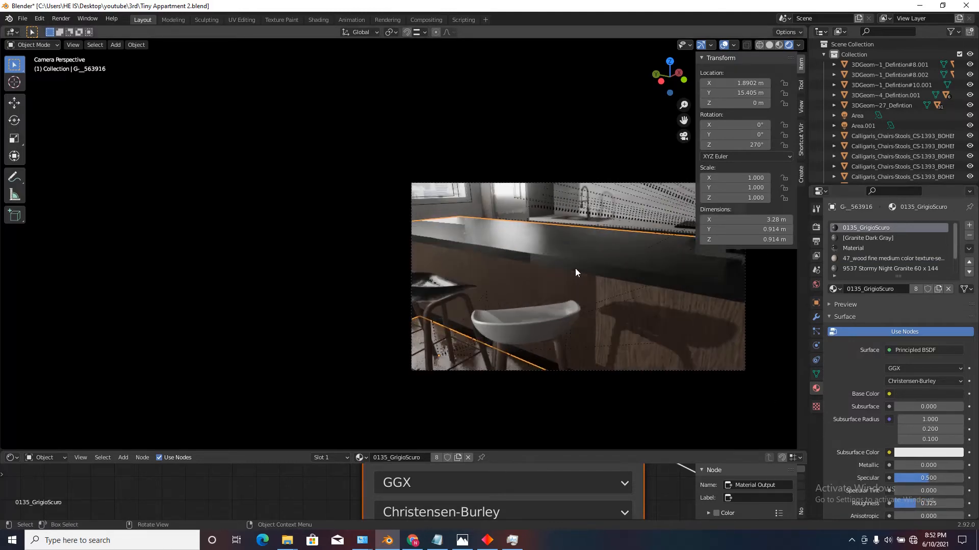
# Walk the camera back from the countertop to frame the whole kitchen island with its bar stools and the window.
pyautogui.scroll(2, 575, 268)
pyautogui.hotkey('shift', '`')
pyautogui.press('a')
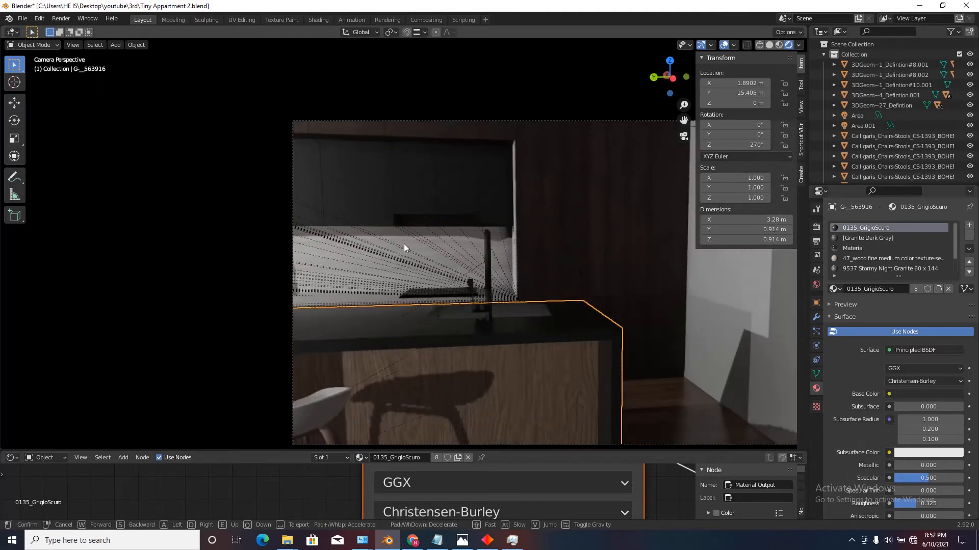
pyautogui.press('s')
pyautogui.click(404, 244)
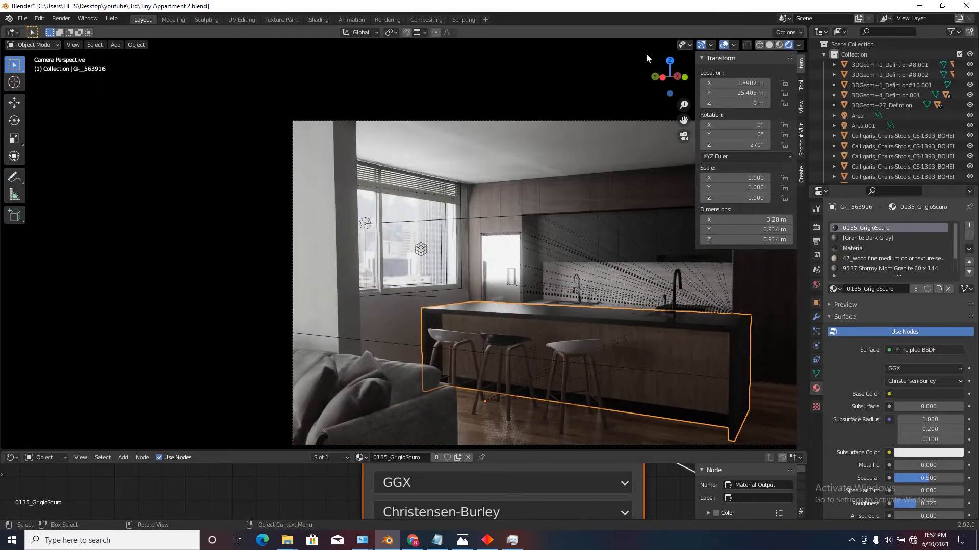
# Hide the viewport overlays and walk the camera back into the living room to frame the sofa and the kitchen.
pyautogui.click(723, 45)
pyautogui.hotkey('shift', '`')
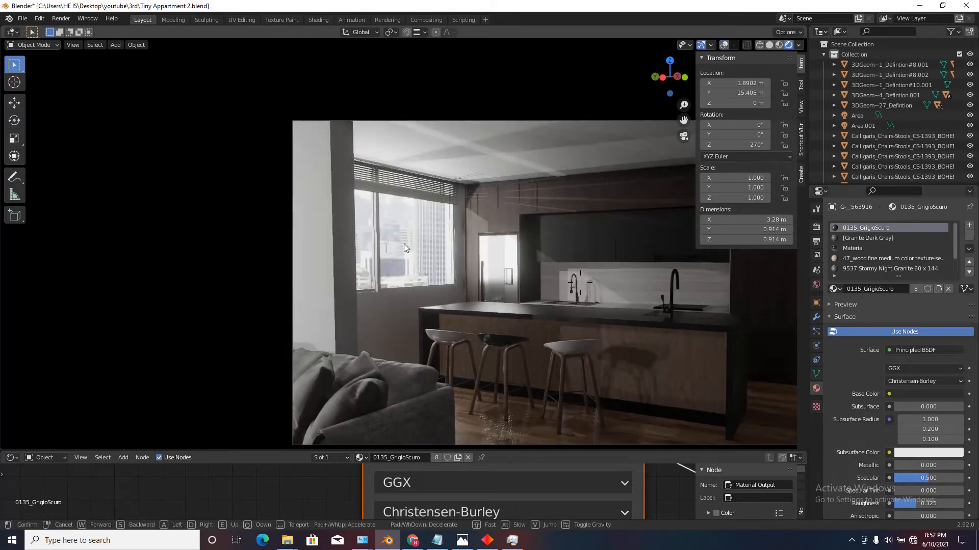
pyautogui.press('s')
pyautogui.press('w')
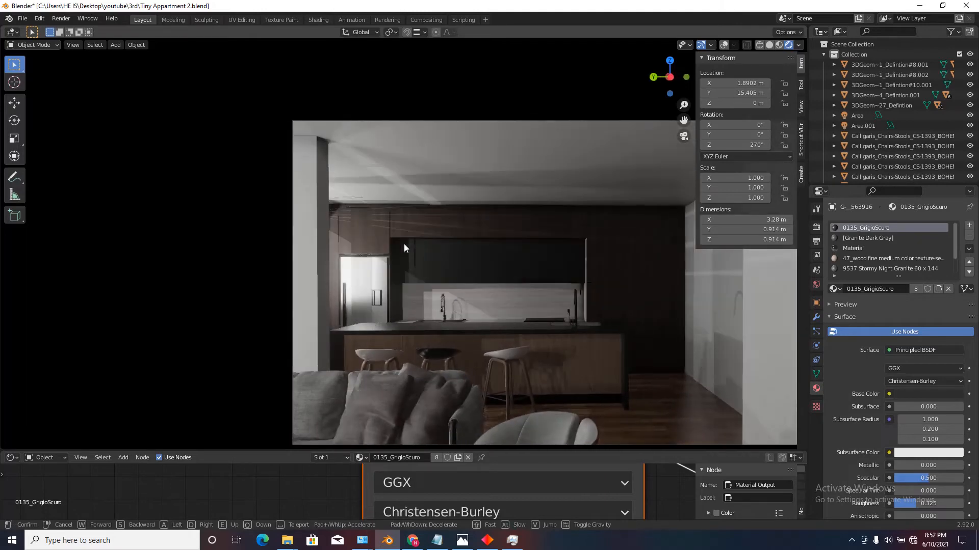
pyautogui.press('s')
pyautogui.press('w')
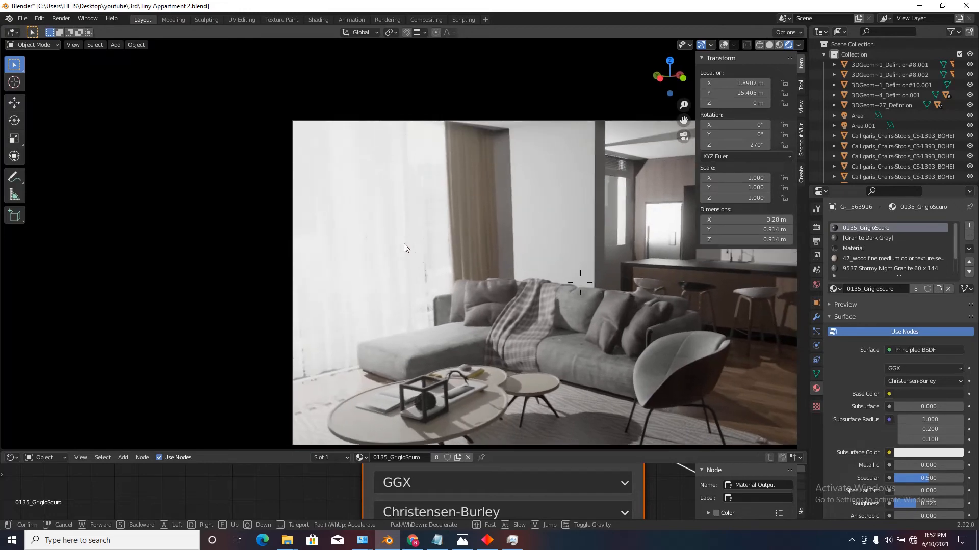
pyautogui.press('Escape')
# Walk the camera around the living room to frame the sofa, coffee tables and sheer curtains.
pyautogui.hotkey('shift', '`')
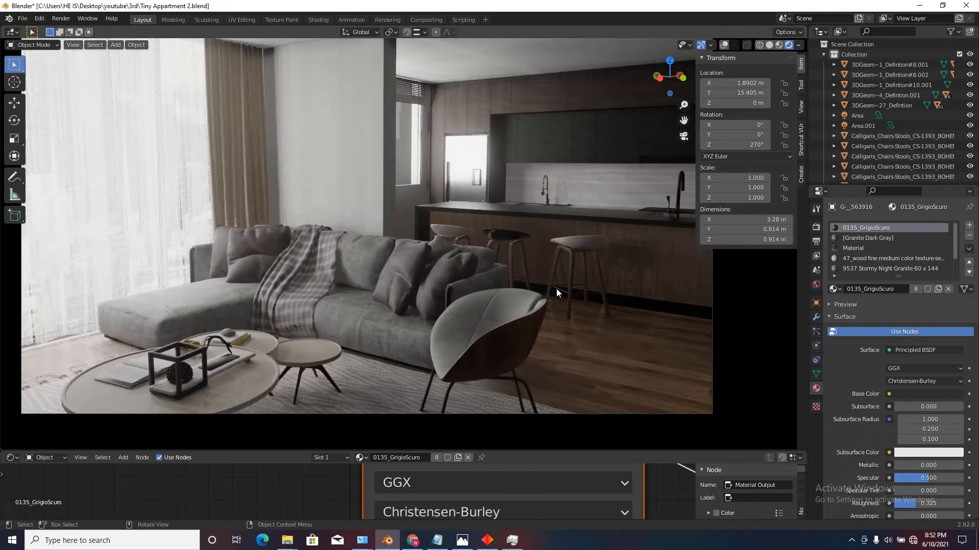
pyautogui.press('w')
pyautogui.press('w')
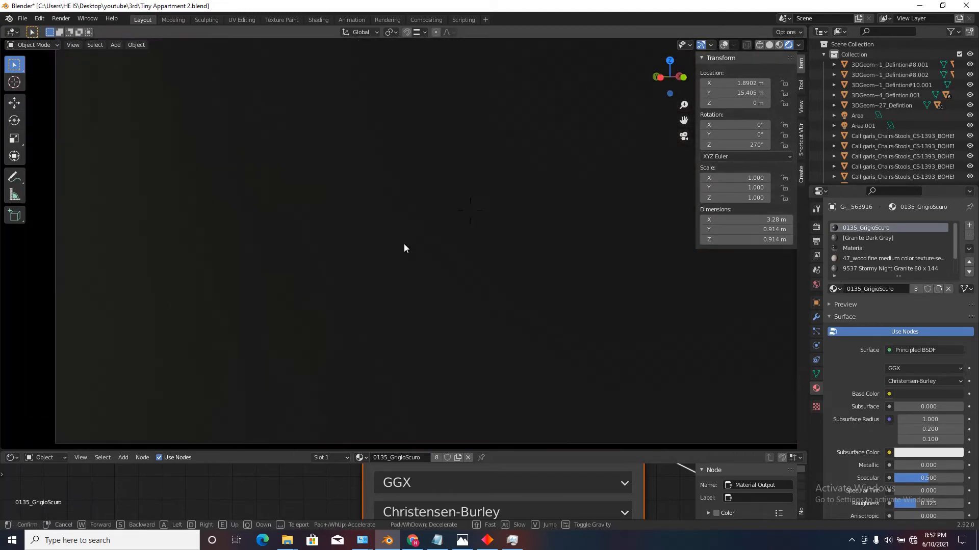
pyautogui.press('s')
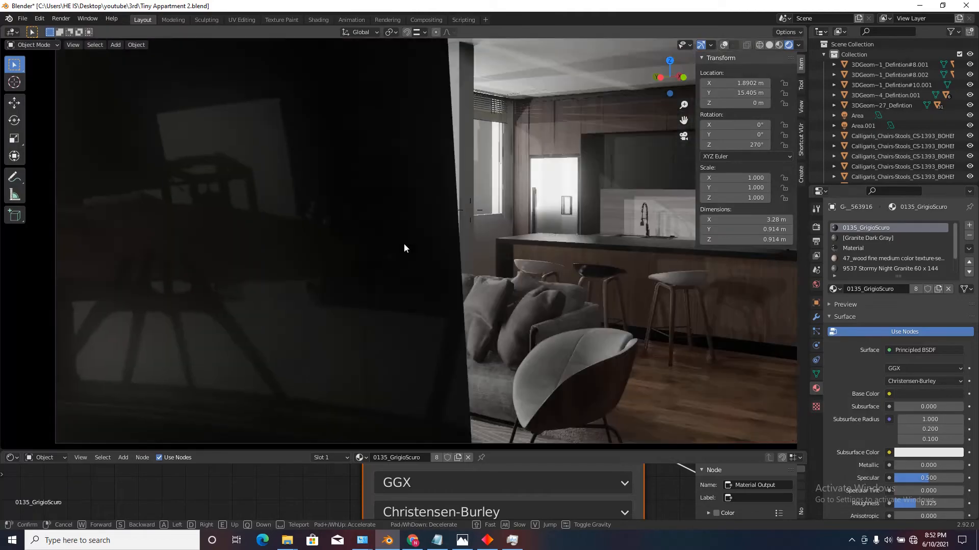
pyautogui.press('s')
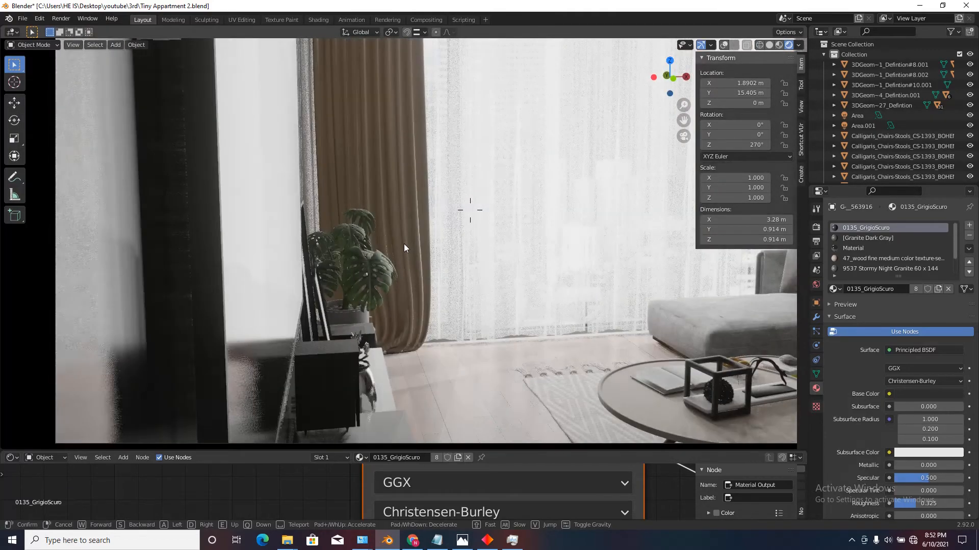
pyautogui.press('w')
pyautogui.click(403, 243)
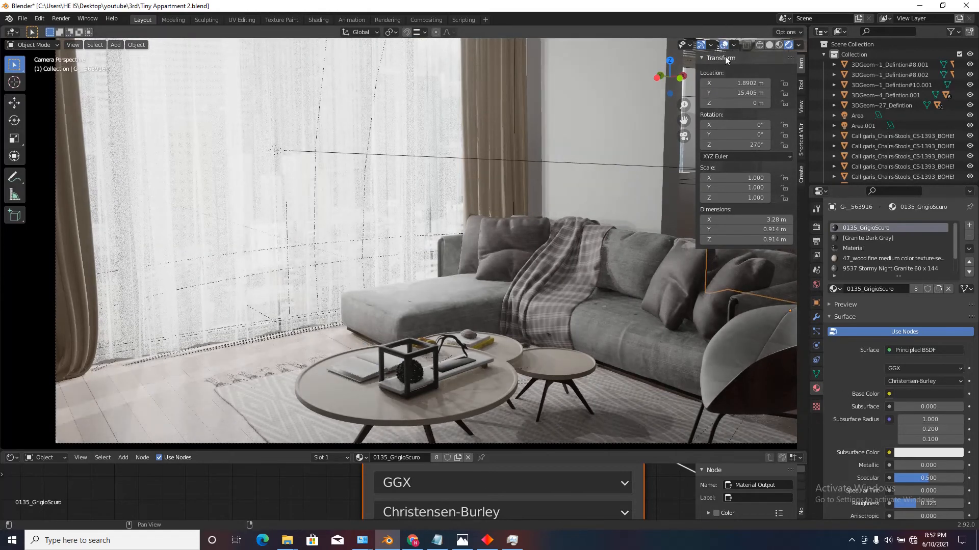
# Set the camera's focal length to 25 mm and turn it to about 81.3° X and 306° Z to include the kitchen.
pyautogui.press('ctrl+alt+KP_0')
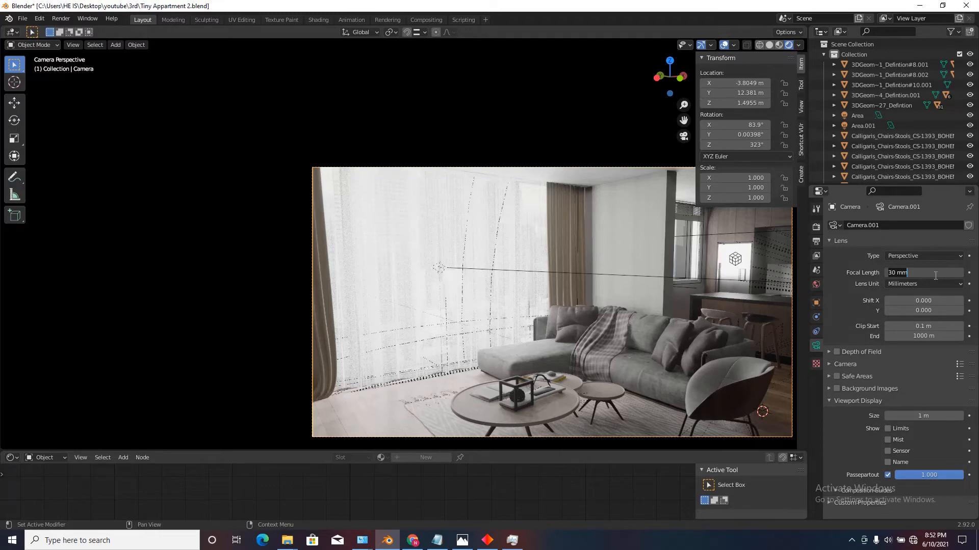
pyautogui.press('Return')
pyautogui.hotkey('shift', '`')
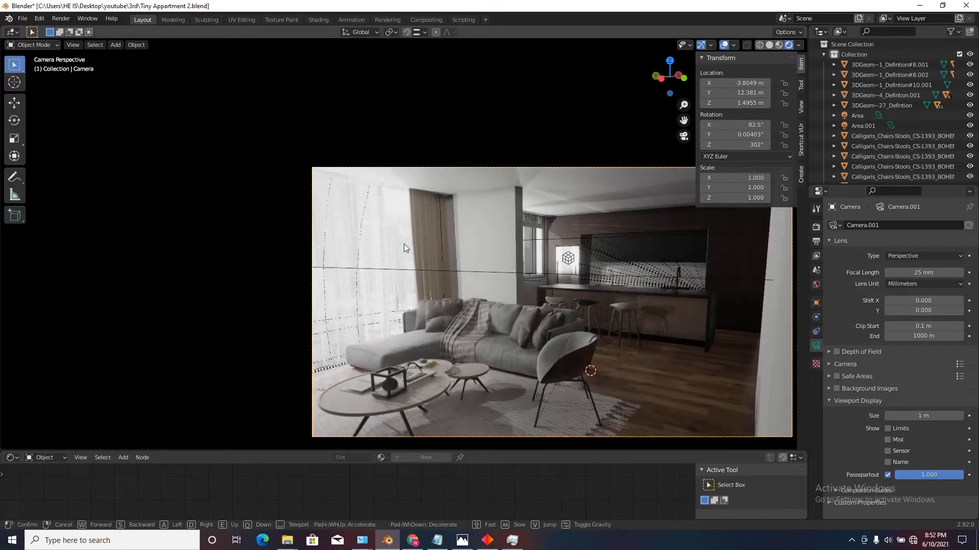
pyautogui.click(404, 243)
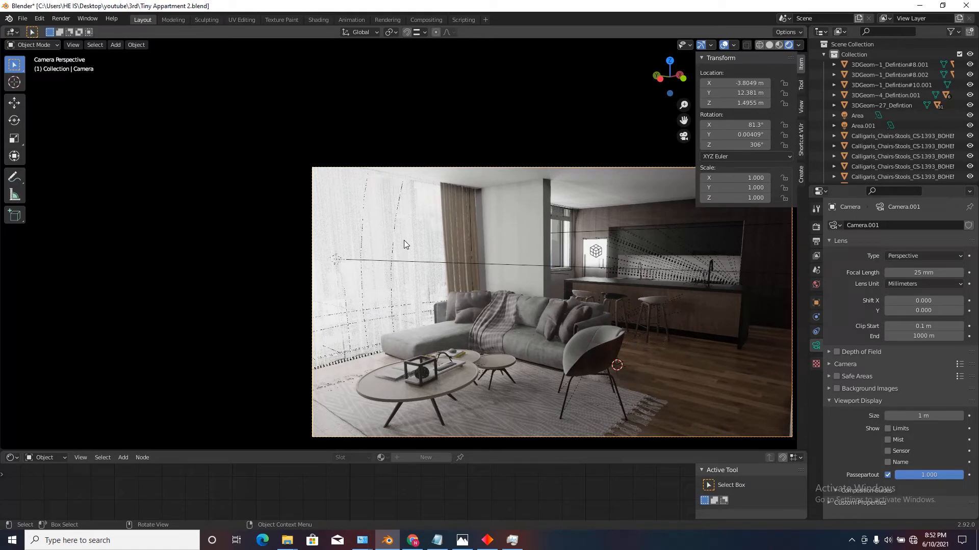
# Hide the main viewport's overlays and switch its shading to Solid.
pyautogui.scroll(1, 481, 197)
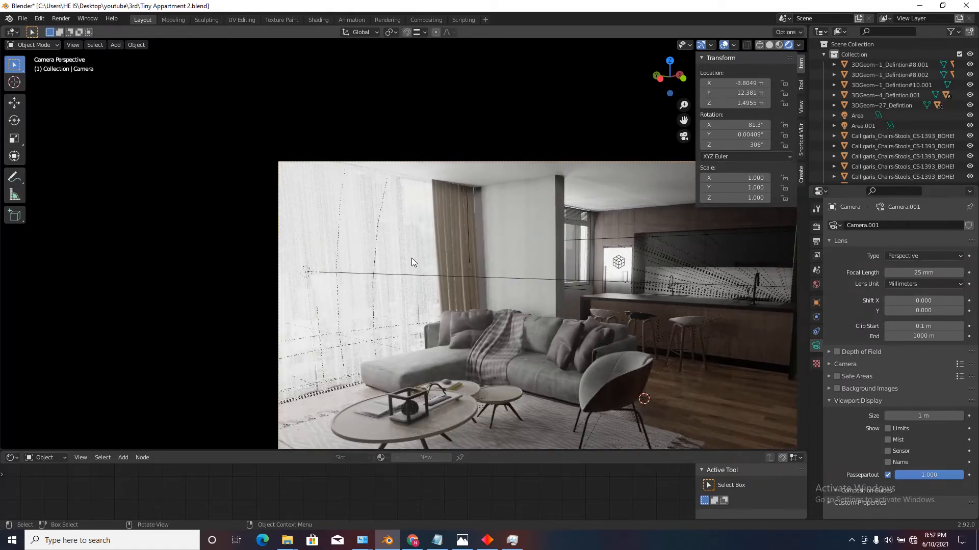
pyautogui.click(724, 45)
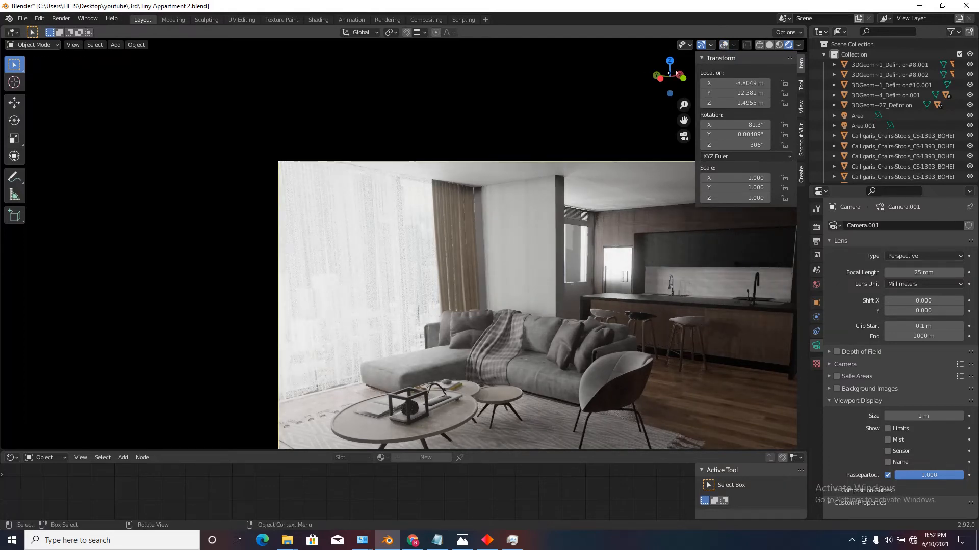
pyautogui.click(769, 45)
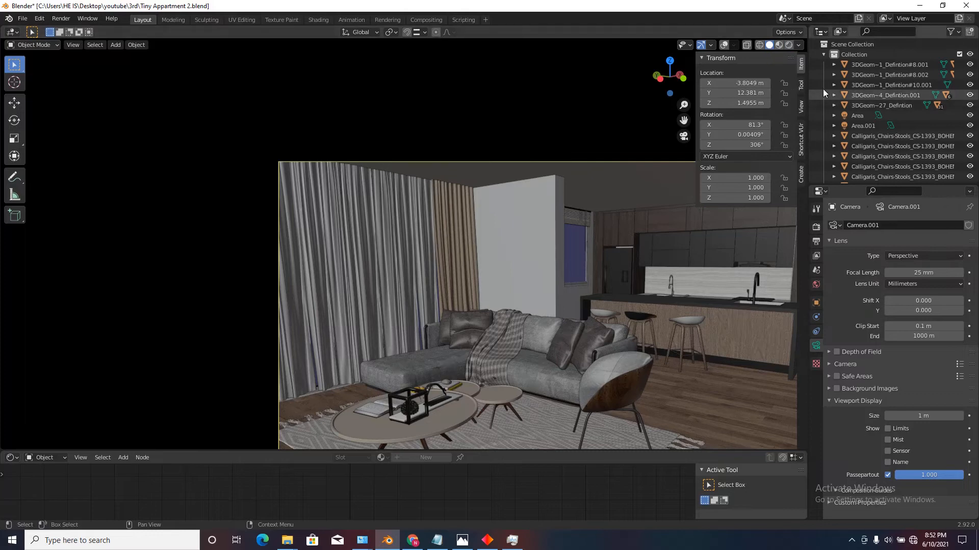
# Enlarge the Outliner area, change it to a 3D Viewport and show the camera view in it.
pyautogui.moveTo(809, 83); pyautogui.dragTo(550, 83)
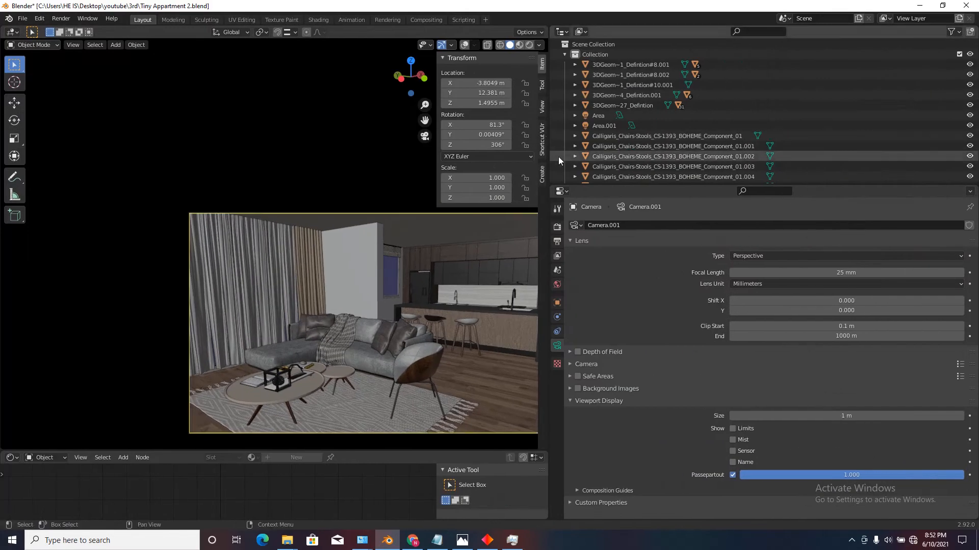
pyautogui.moveTo(571, 183); pyautogui.dragTo(589, 309)
pyautogui.click(563, 32)
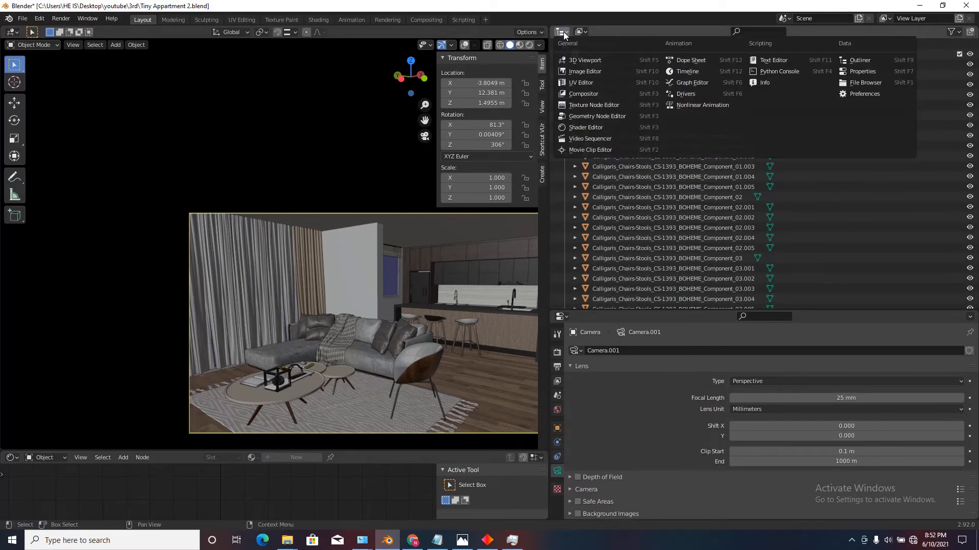
pyautogui.click(577, 61)
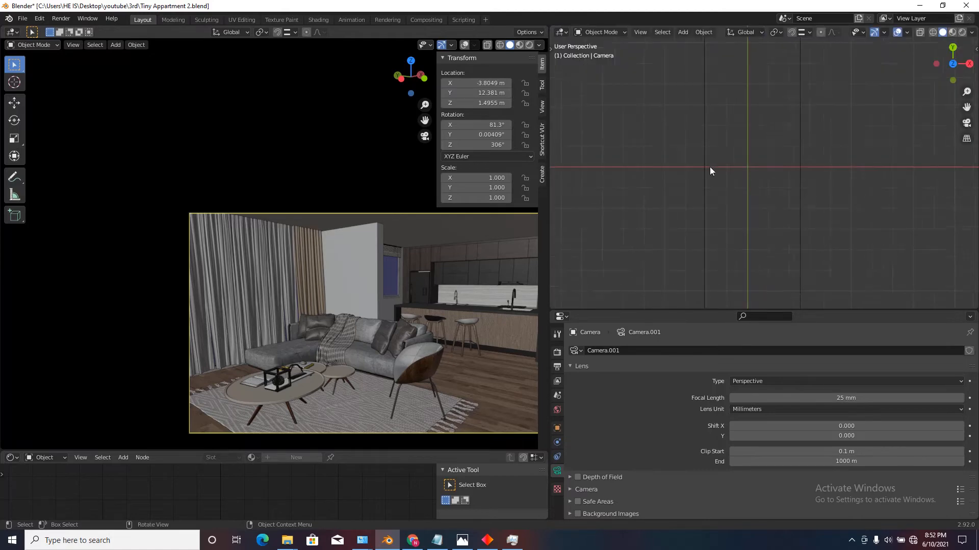
pyautogui.press('KP_0')
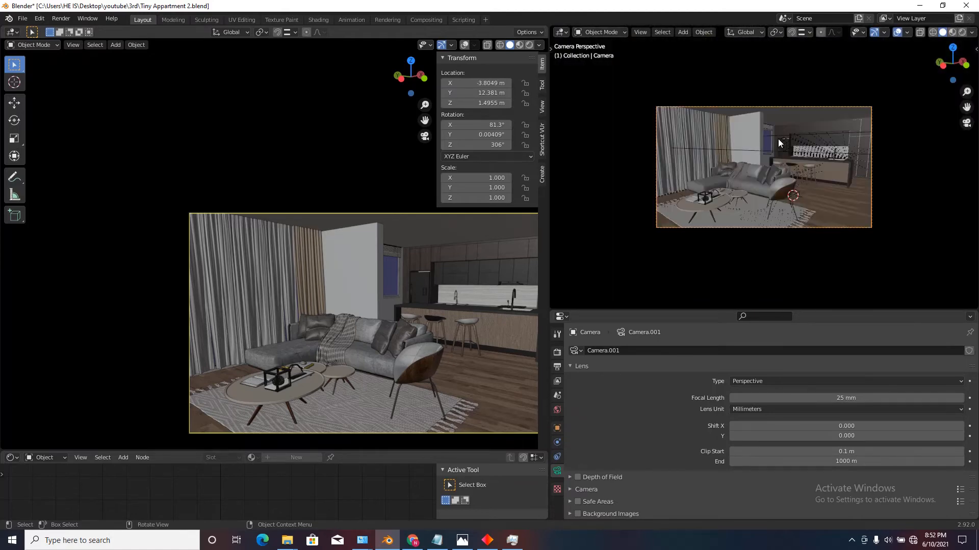
# Leave the camera view in the main viewport and view the apartment from outside its walls.
pyautogui.scroll(-2, 344, 289)
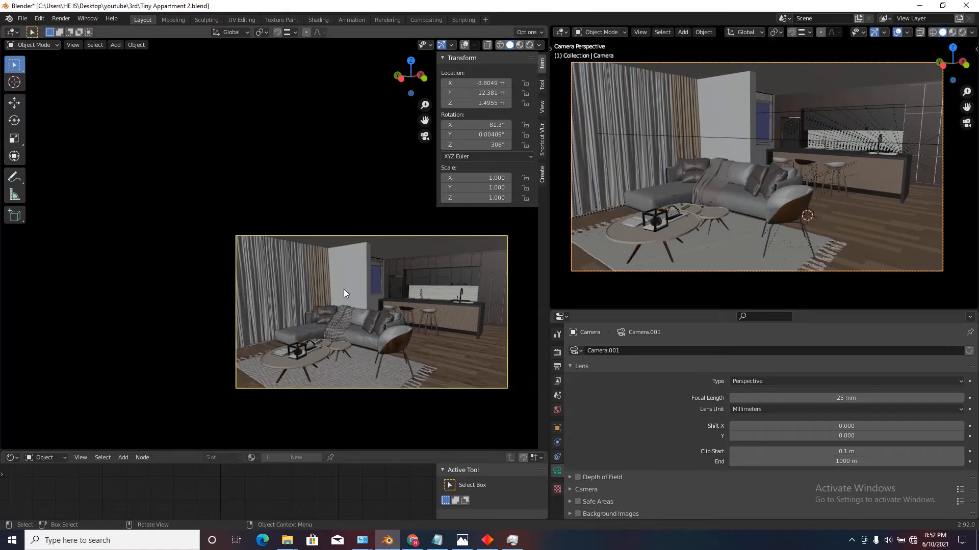
pyautogui.scroll(2, 344, 293)
pyautogui.scroll(-2, 344, 292)
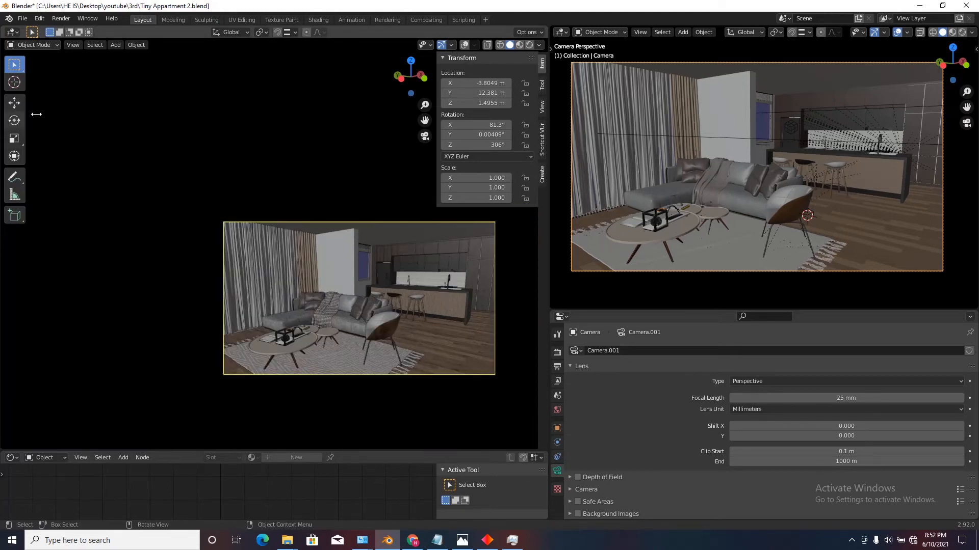
pyautogui.press('KP_0')
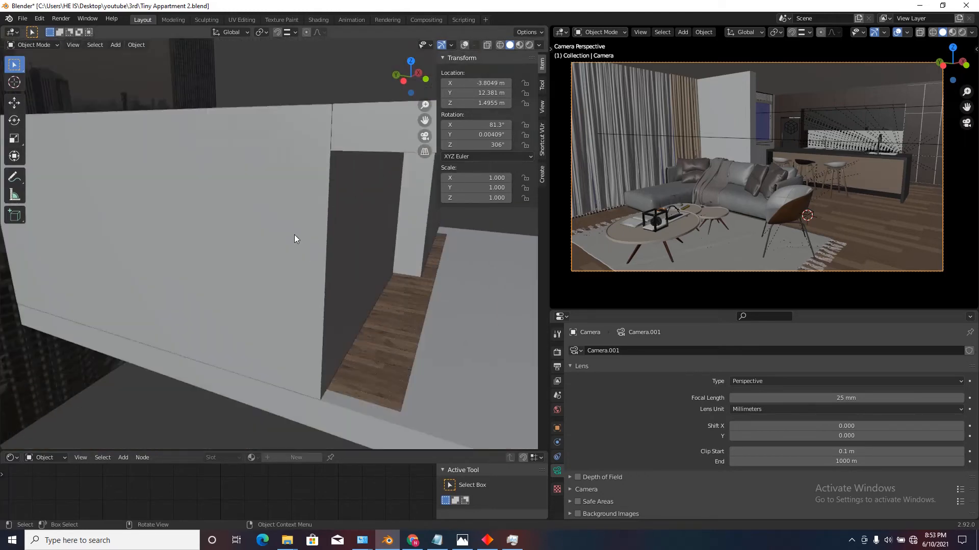
# Hide the plane covering the top of the apartment and turn the main viewport's overlays back on.
pyautogui.scroll(-4, 377, 220)
pyautogui.click(384, 215)
pyautogui.press('h')
pyautogui.scroll(-3, 344, 173)
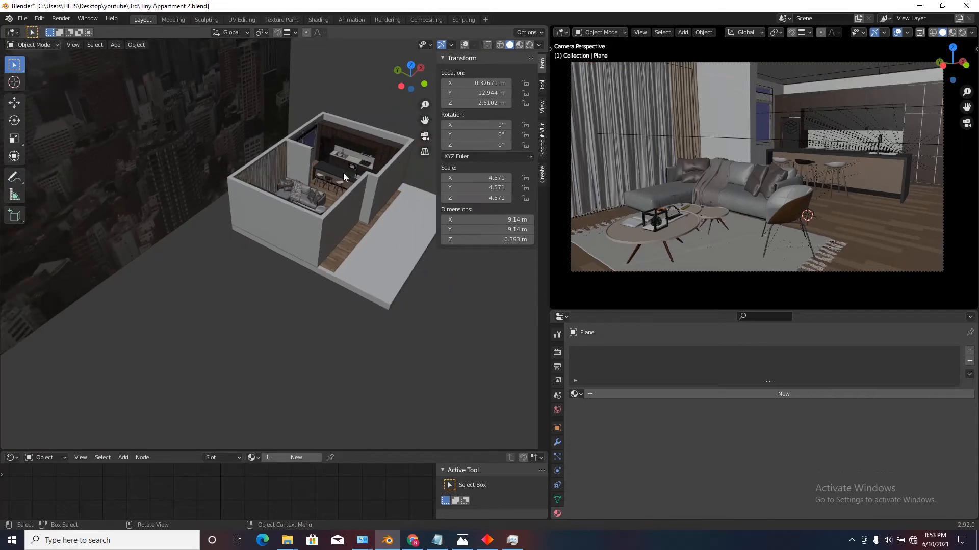
pyautogui.scroll(4, 301, 192)
pyautogui.moveTo(302, 191); pyautogui.dragTo(297, 235, button='middle')
pyautogui.scroll(2, 298, 235)
pyautogui.scroll(1, 298, 236)
pyautogui.click(463, 45)
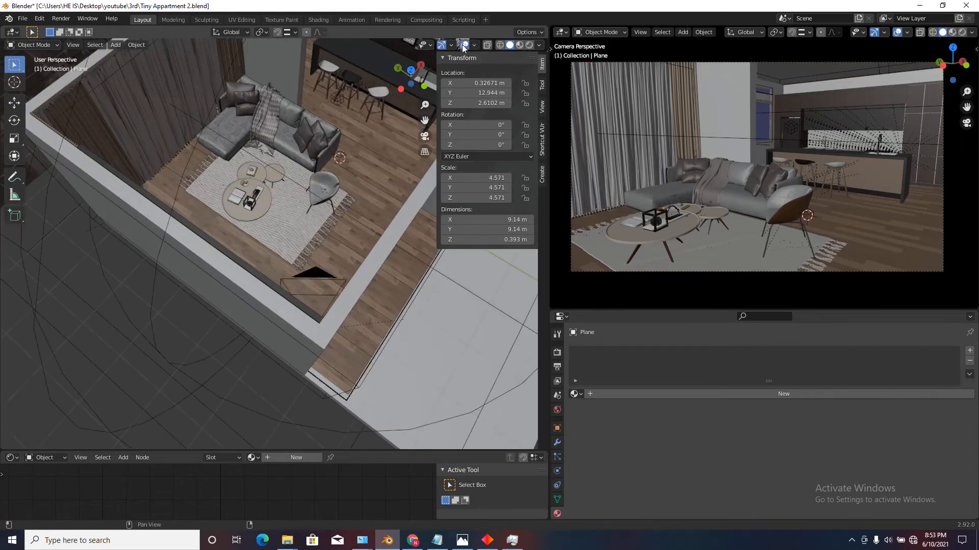
# Select the camera and, in top view, move it into the room to about X -3.05 m, Y 12.77 m.
pyautogui.scroll(-2, 303, 179)
pyautogui.moveTo(303, 179); pyautogui.dragTo(244, 191, button='middle')
pyautogui.scroll(3, 292, 268)
pyautogui.click(289, 269)
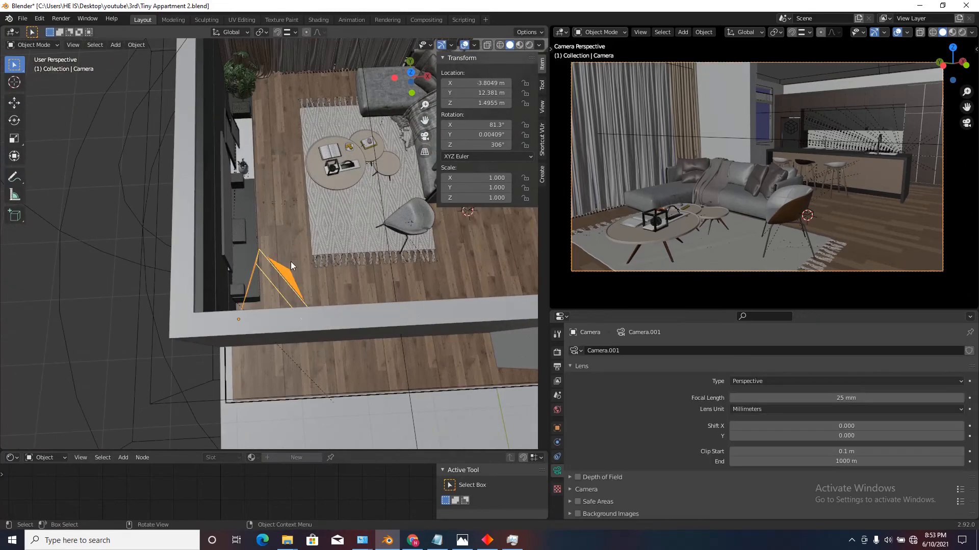
pyautogui.click(410, 72)
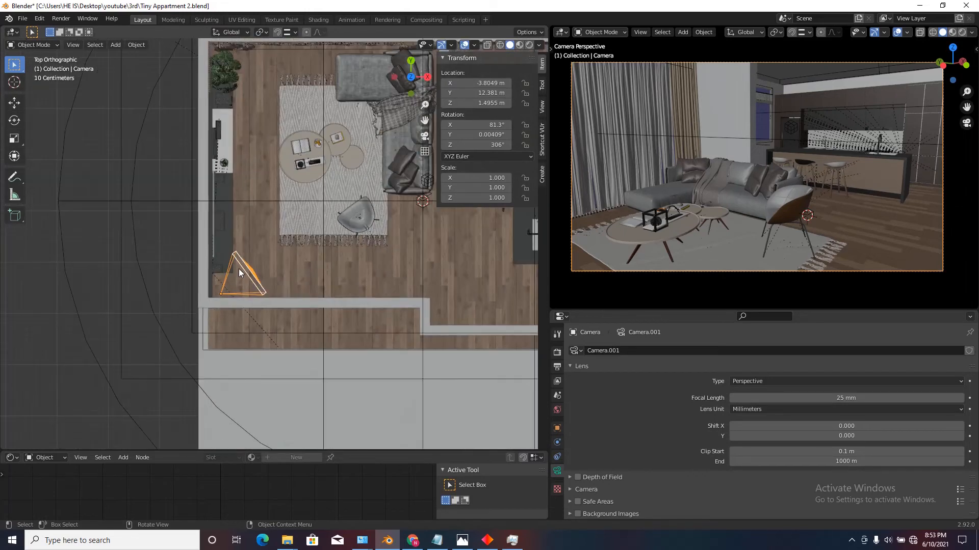
pyautogui.press('g')
pyautogui.click(279, 249)
# Change the Shader Editor area below the main viewport to a Timeline and make it taller.
pyautogui.click(11, 458)
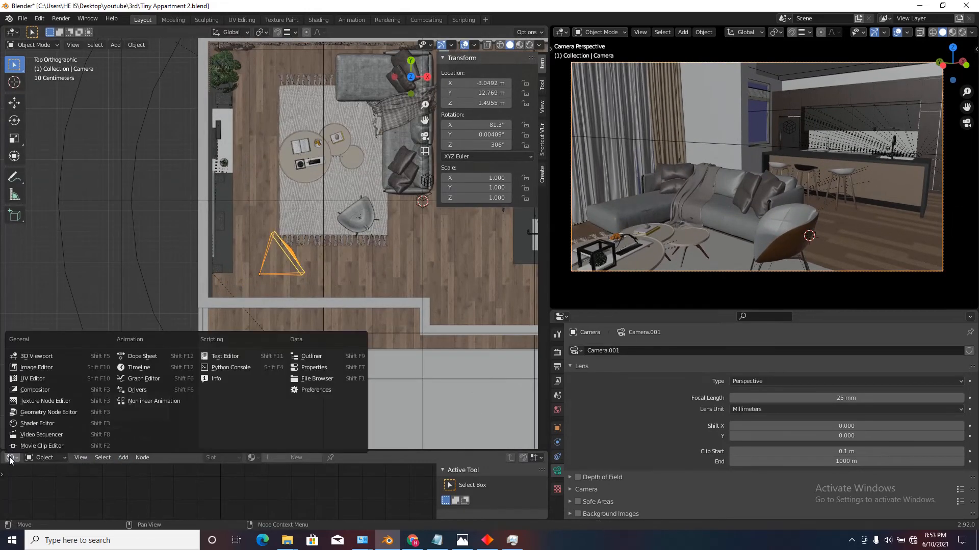
pyautogui.click(140, 368)
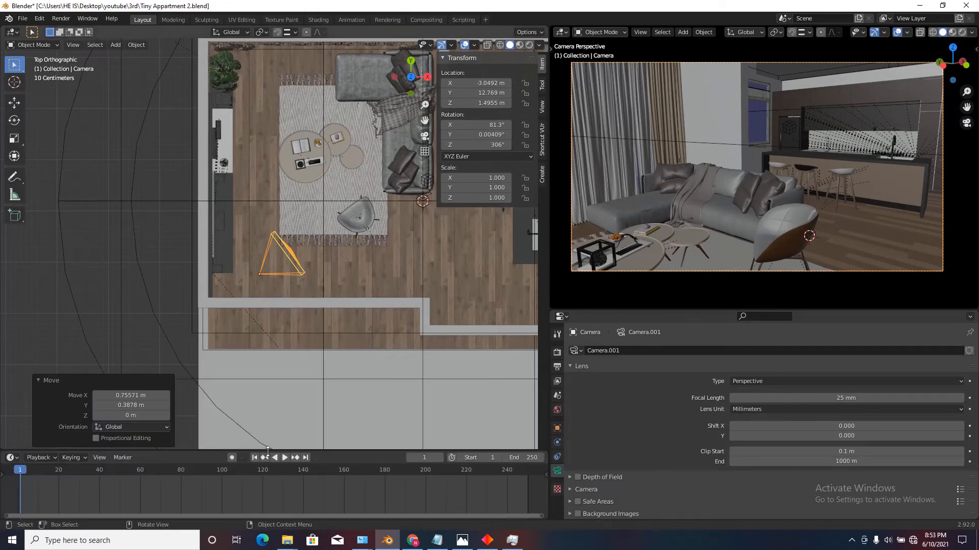
pyautogui.moveTo(269, 451); pyautogui.dragTo(306, 406)
pyautogui.scroll(-4, 295, 318)
pyautogui.scroll(2, 315, 220)
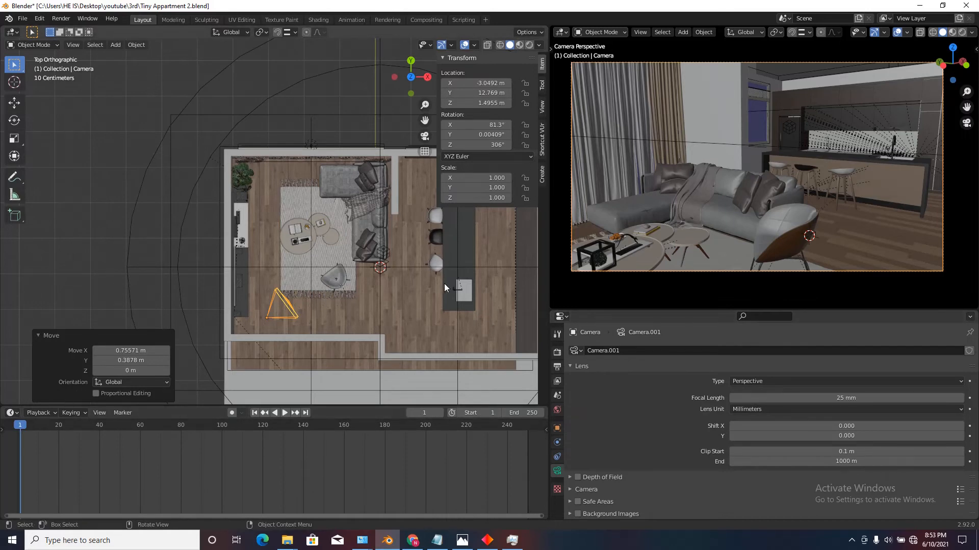
# Walk the camera to about X -3.69, Y 12.79, Z 1.13 m, turned to about 82.4° X and 305° Z.
pyautogui.hotkey('shift', '`')
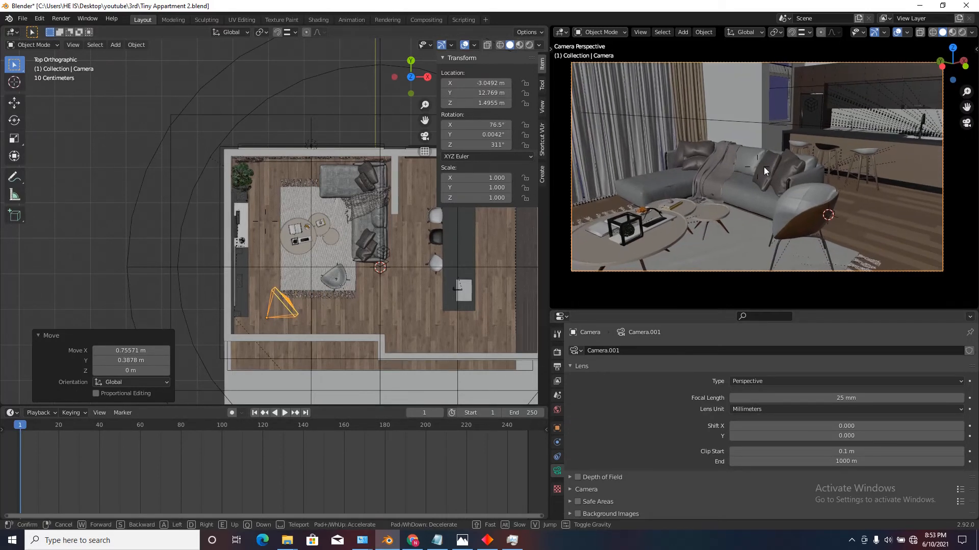
pyautogui.press('a')
pyautogui.press('q')
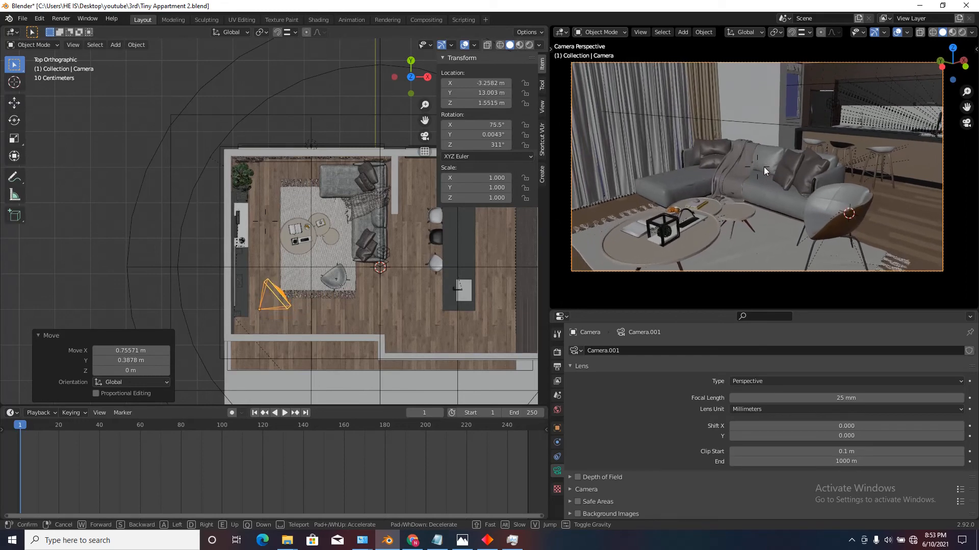
pyautogui.press('a')
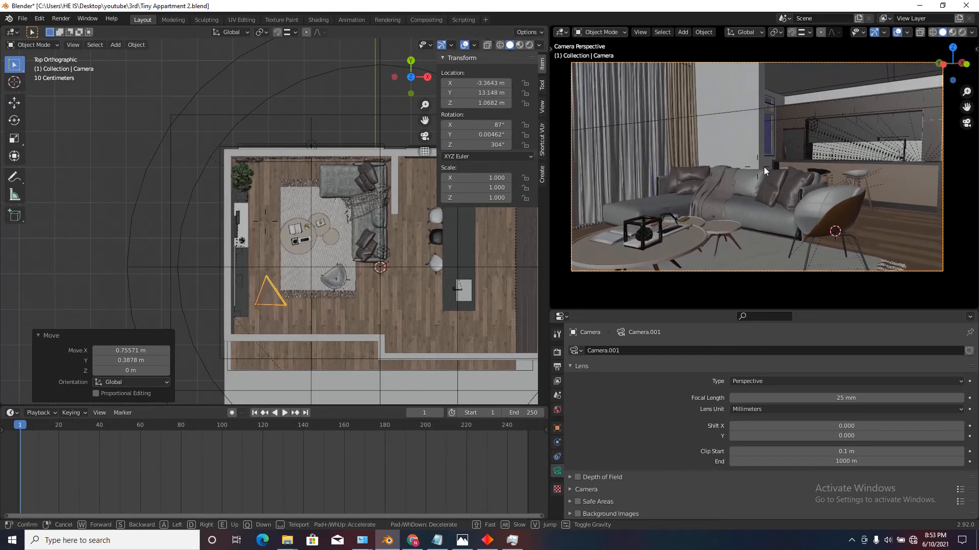
pyautogui.press('q')
pyautogui.press('s')
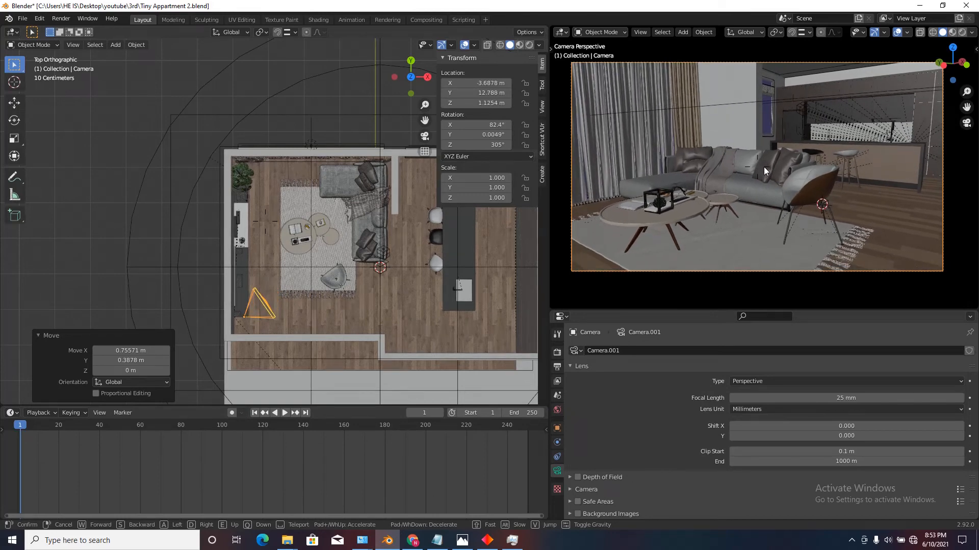
pyautogui.click(764, 167)
# Switch the camera viewport to Rendered shading, fit the camera frame in it and hide its overlays.
pyautogui.click(962, 33)
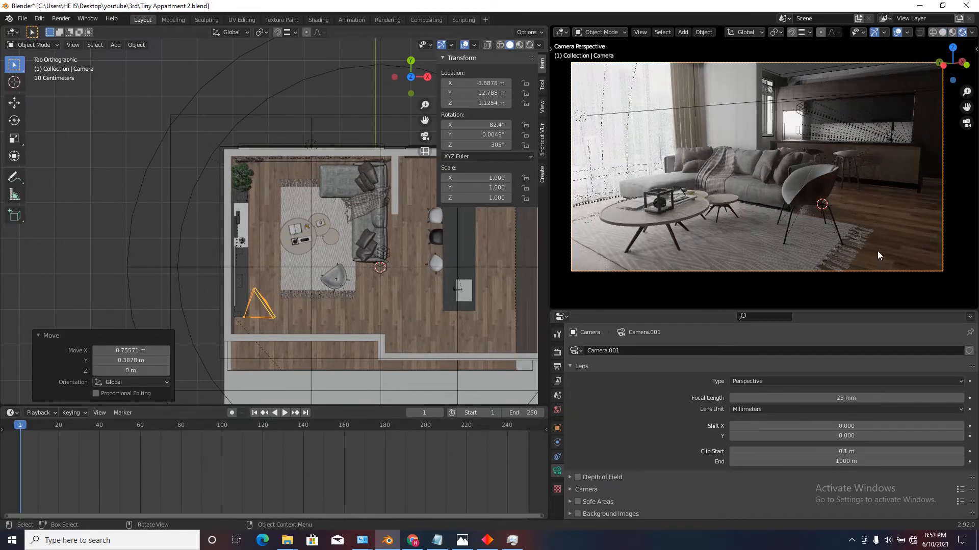
pyautogui.press('Home')
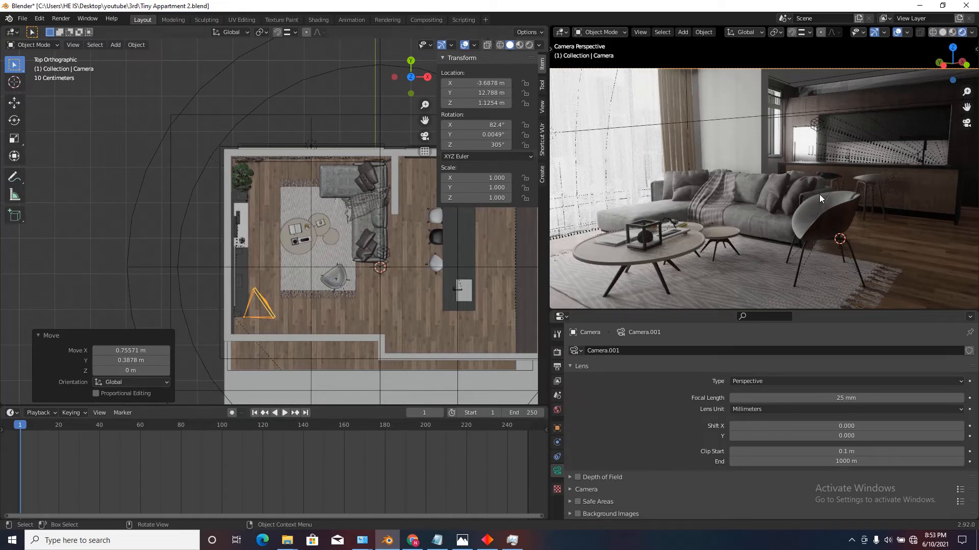
pyautogui.click(898, 32)
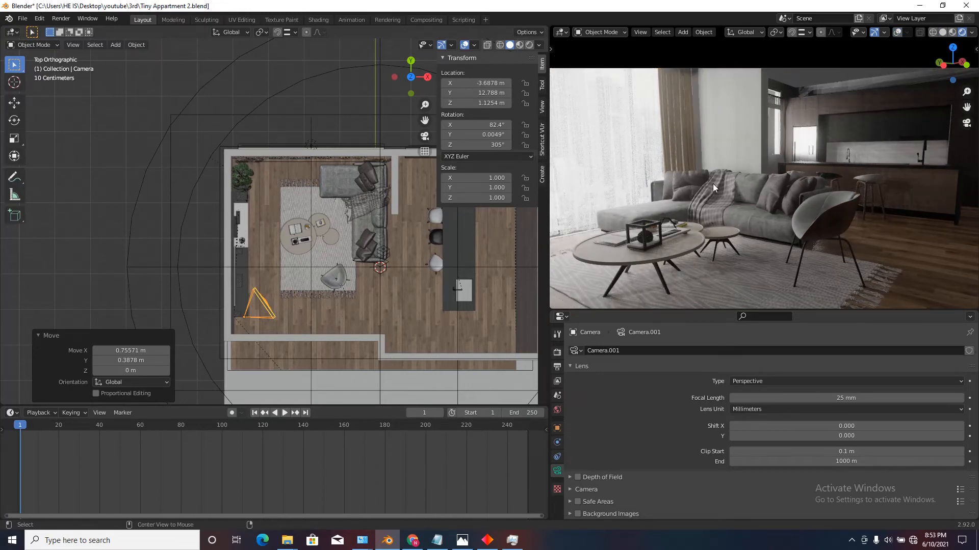
# Reveal the hidden plane over the apartment and hide it again.
pyautogui.hotkey('alt', 'h')
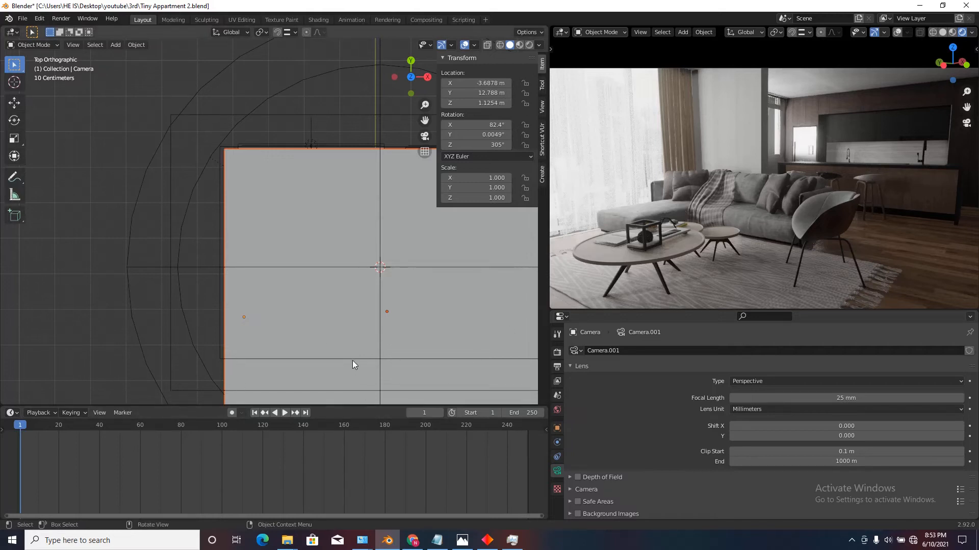
pyautogui.scroll(-5, 329, 277)
pyautogui.click(372, 292)
pyautogui.scroll(2, 364, 295)
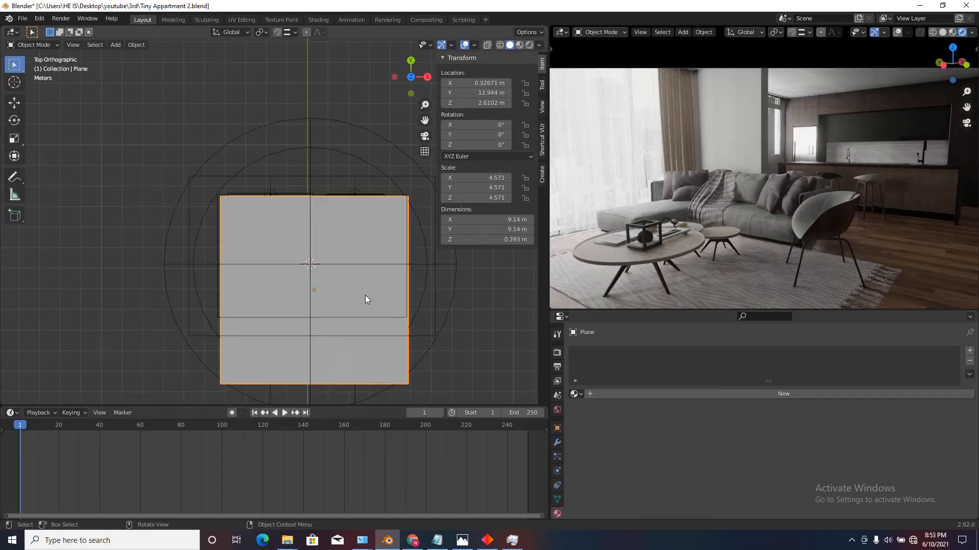
pyautogui.press('h')
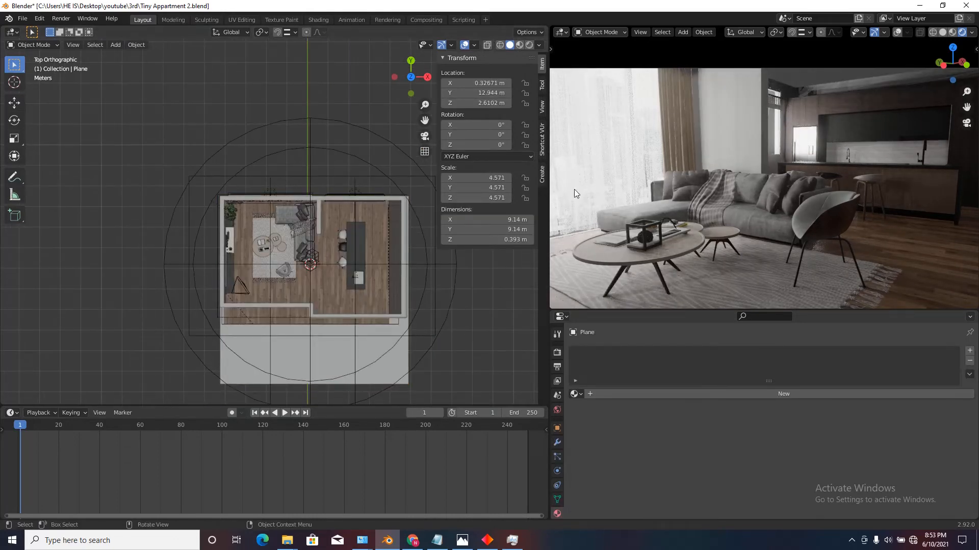
# Select the camera and insert keyframes for its location and rotation at frame 1.
pyautogui.scroll(4, 292, 283)
pyautogui.click(193, 291)
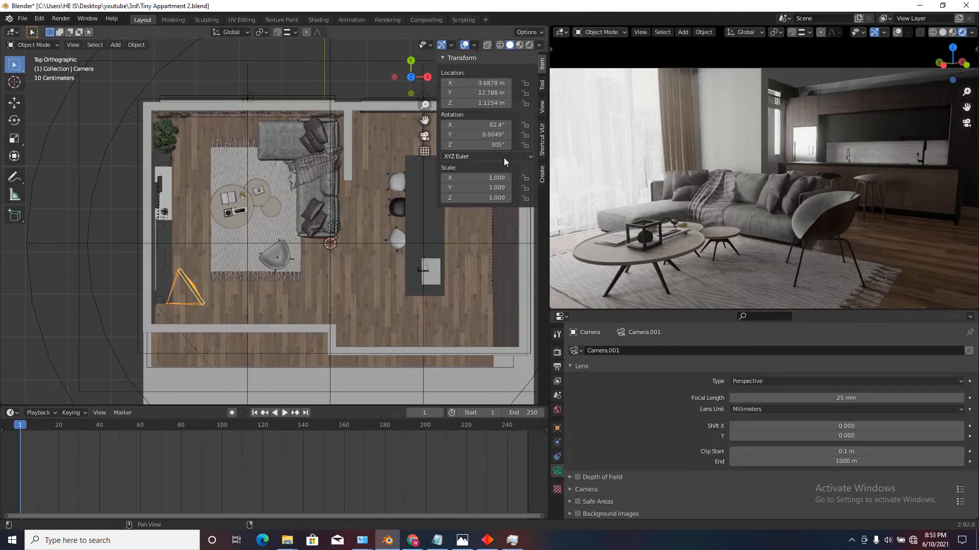
pyautogui.press('n')
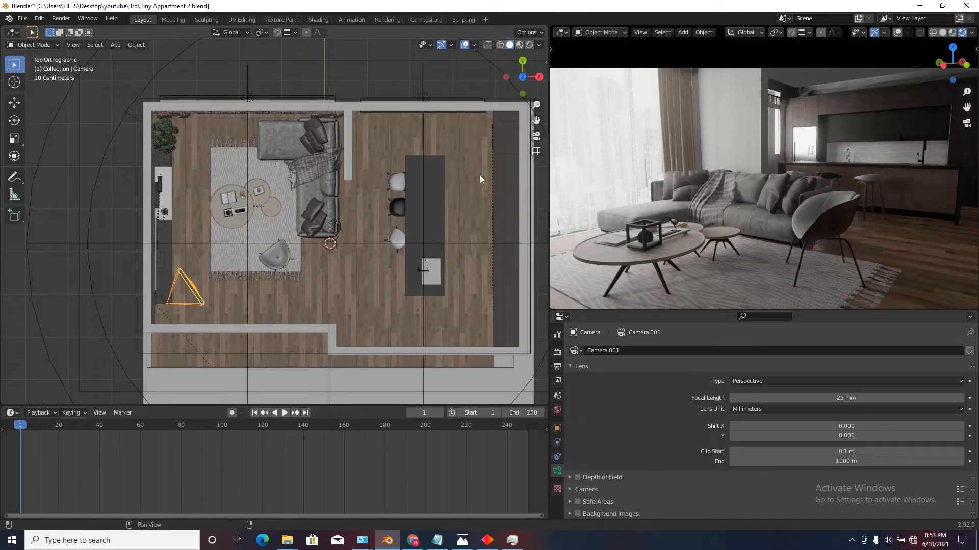
pyautogui.press('n')
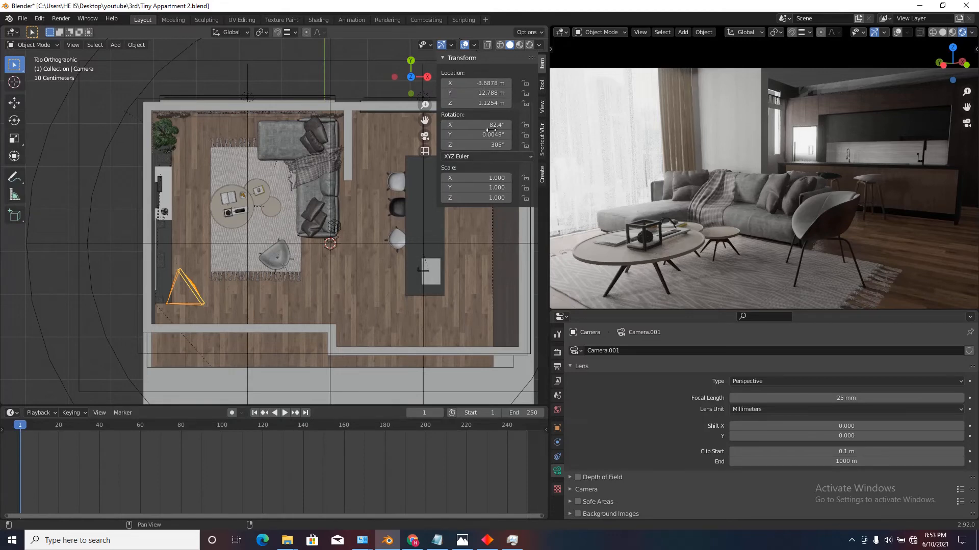
pyautogui.rightClick(474, 85)
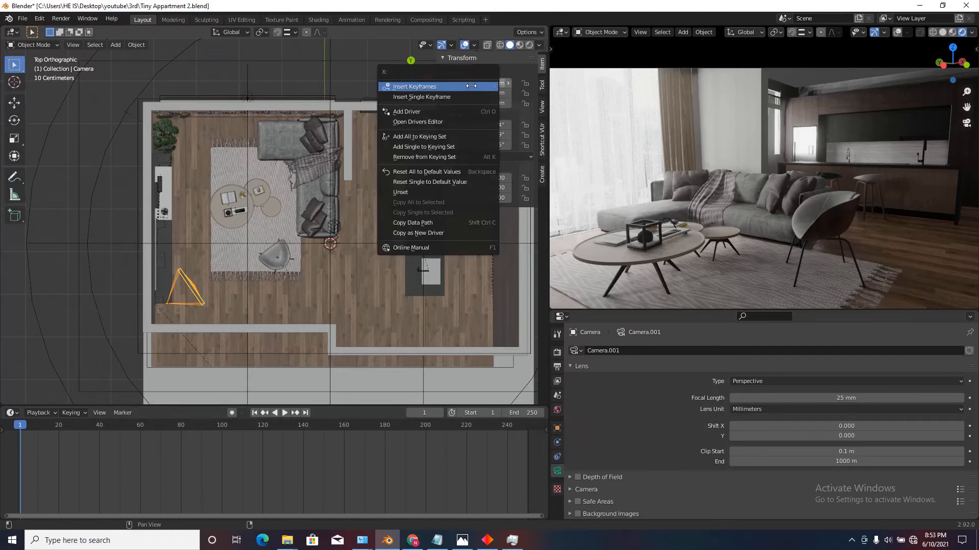
pyautogui.click(474, 86)
pyautogui.rightClick(484, 124)
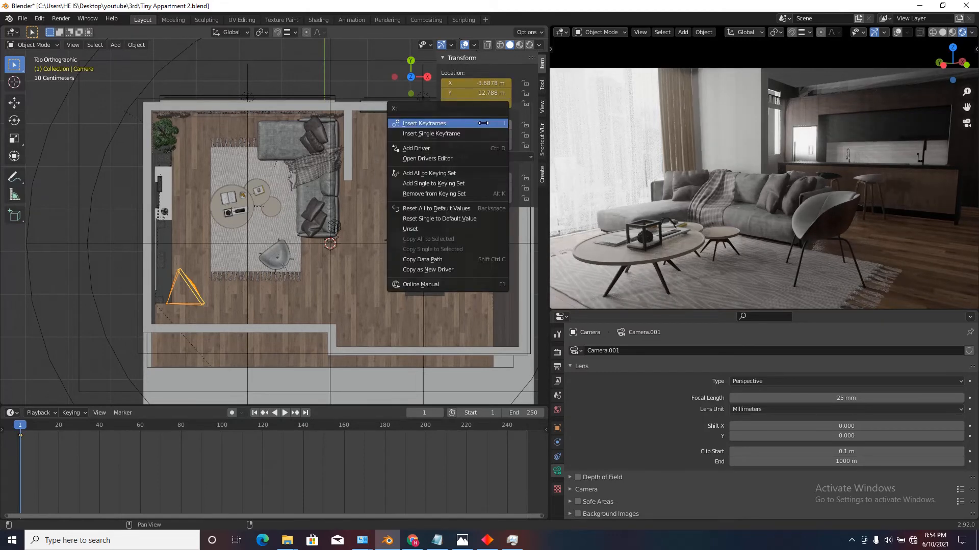
pyautogui.click(484, 122)
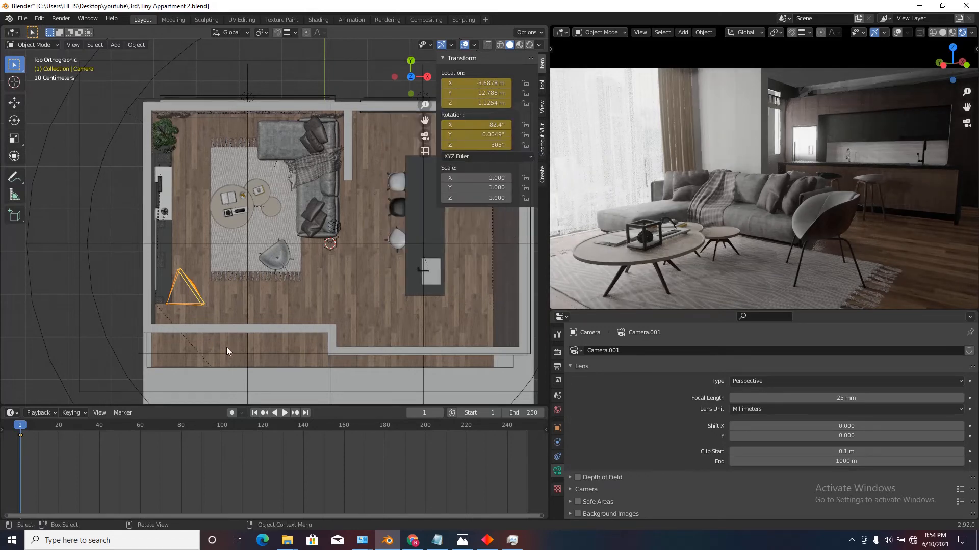
# At frame 250, move the camera about 3.52 m along Y and rotate it about 50.7° around Z.
pyautogui.hotkey('shift', 'Right')
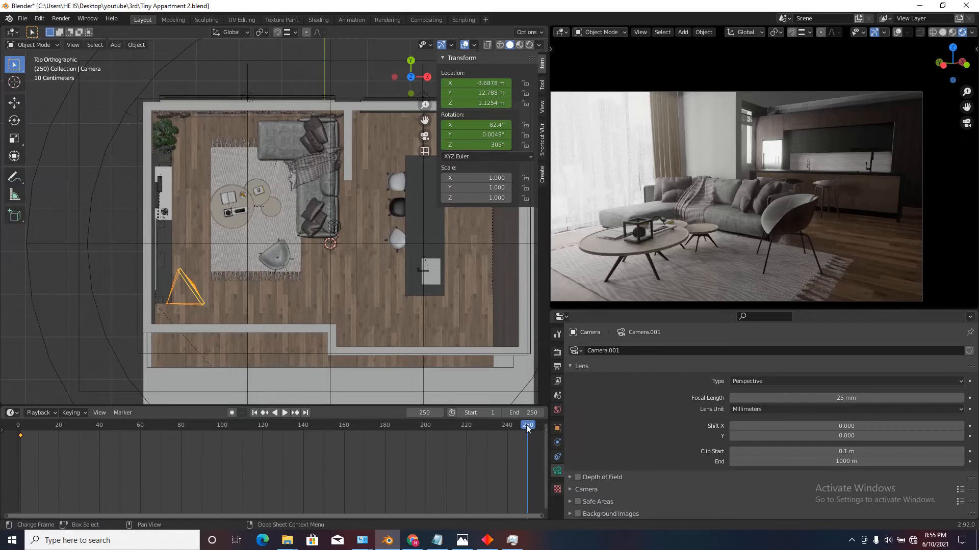
pyautogui.press('g')
pyautogui.press('y')
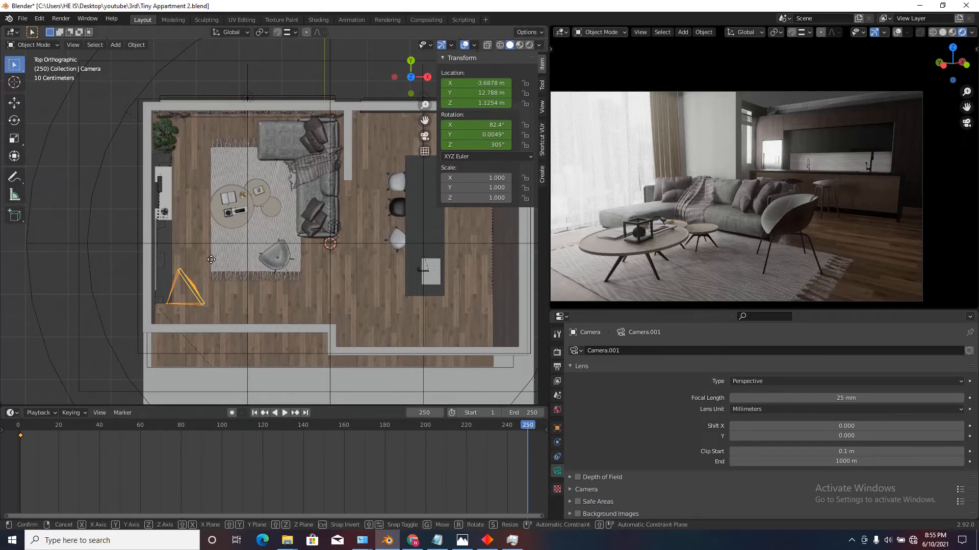
pyautogui.click(243, 108)
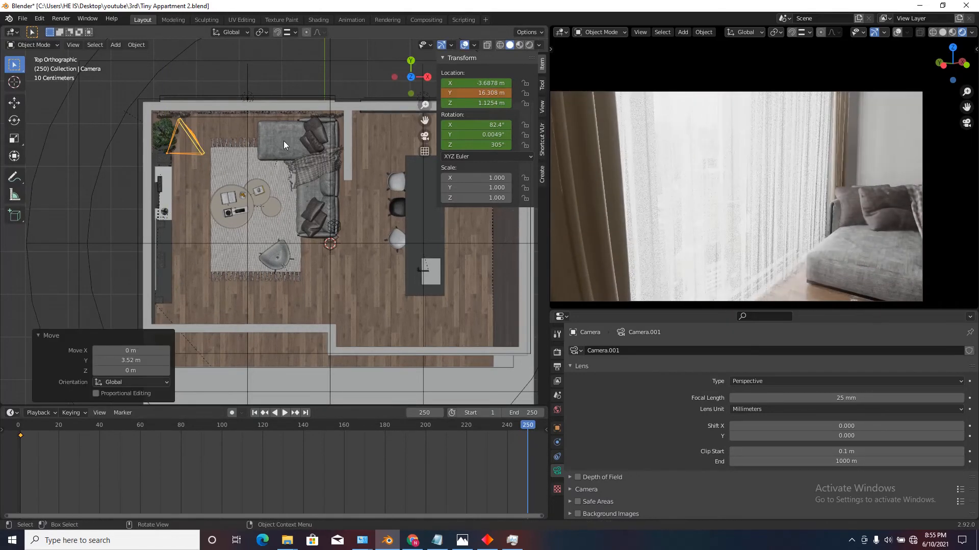
pyautogui.press('r')
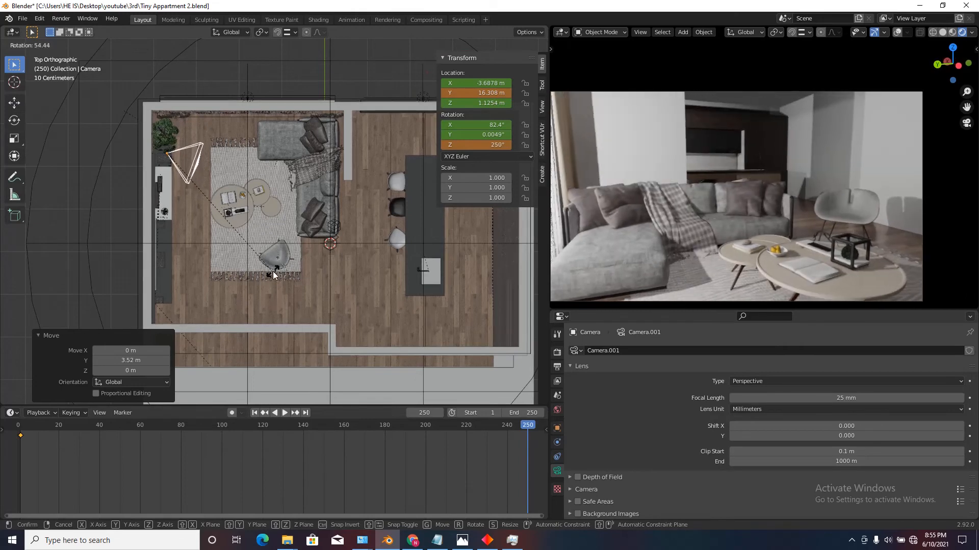
pyautogui.click(275, 281)
# Walk the camera back to about X -3.90, Y 16.38, Z 1.17 m, turned to about 76.7° X and 252° Z.
pyautogui.hotkey('shift', '`')
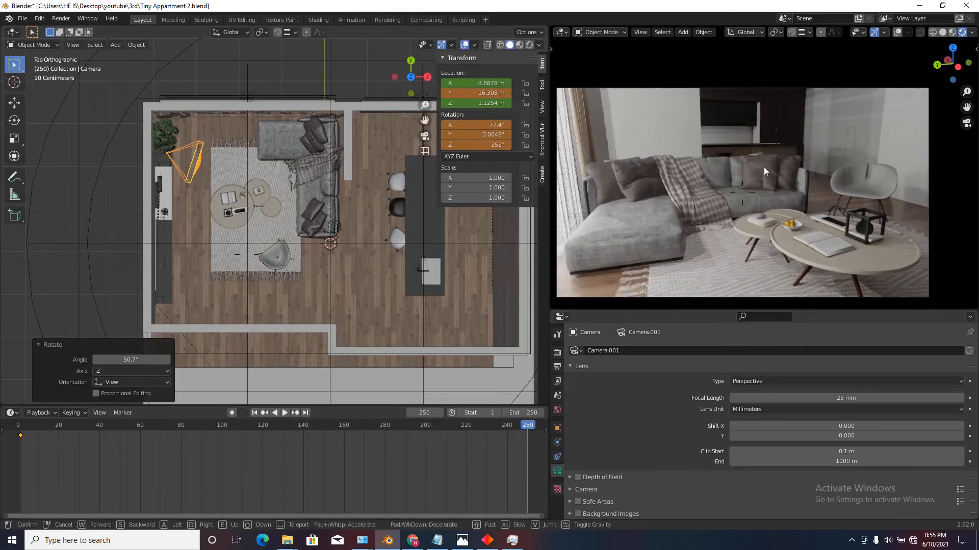
pyautogui.click(763, 167)
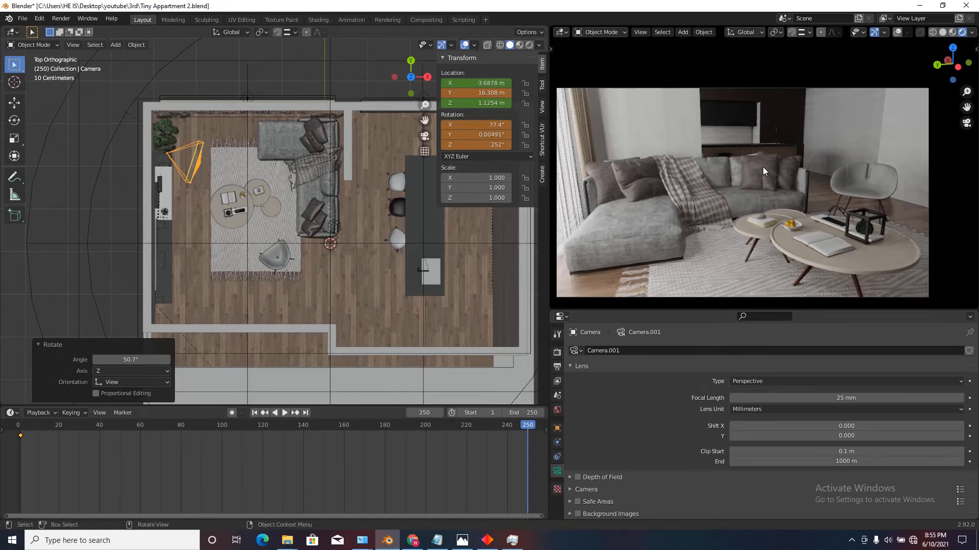
pyautogui.hotkey('shift', '`')
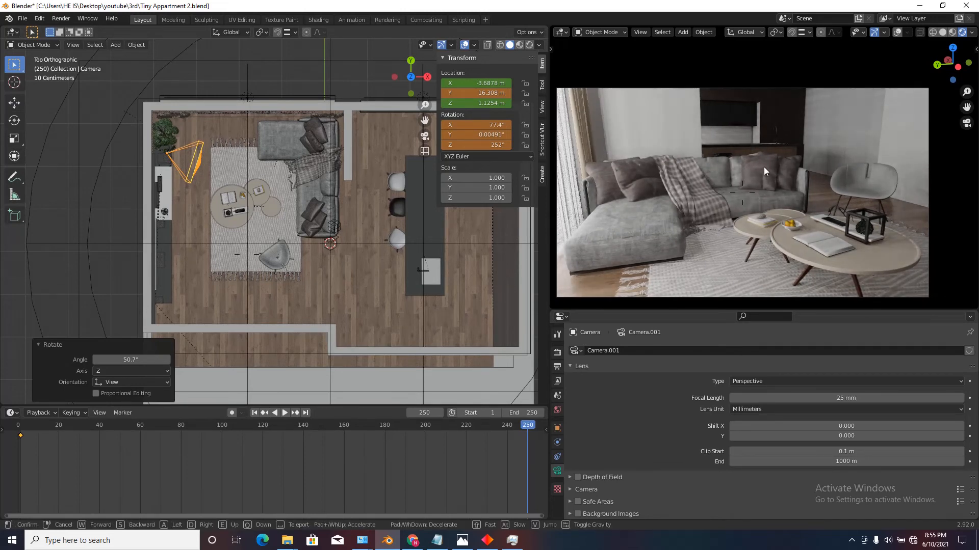
pyautogui.press('s')
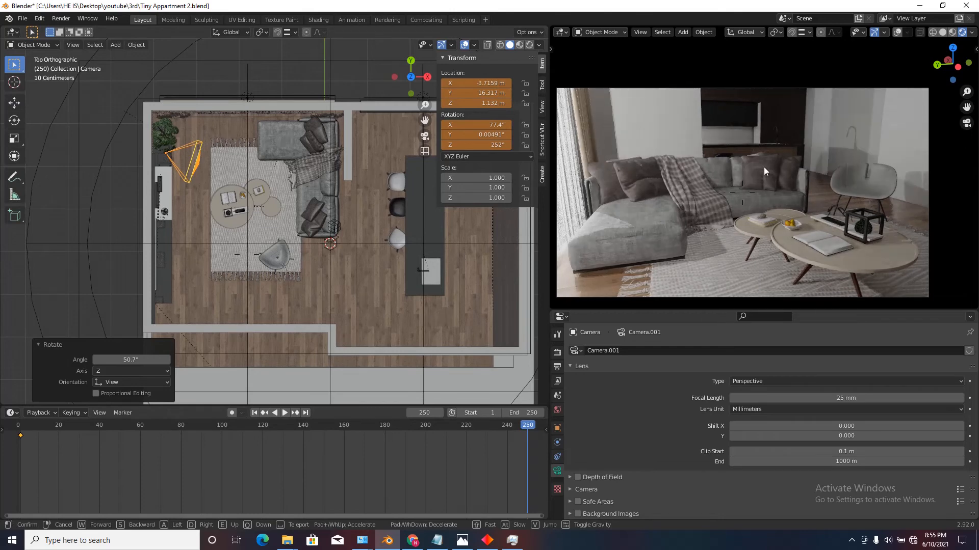
pyautogui.press('s')
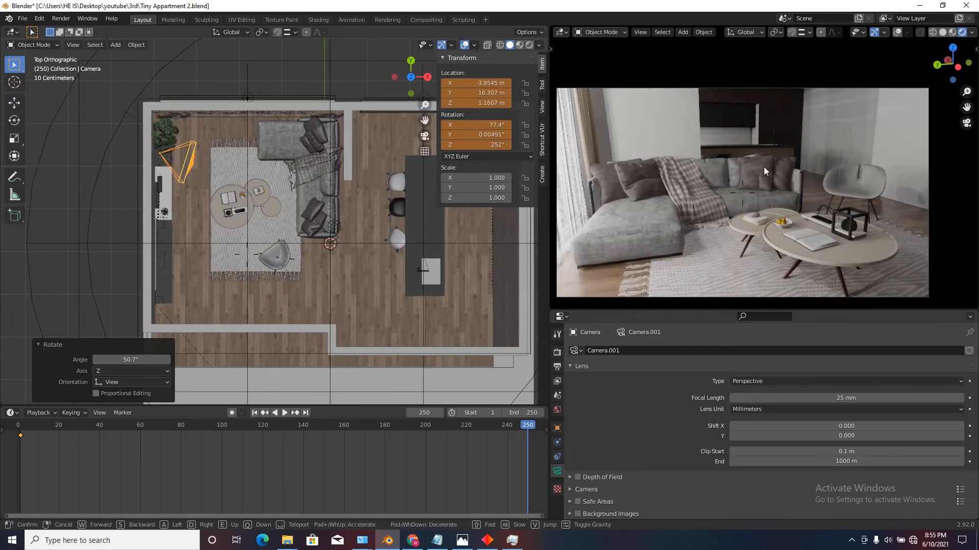
pyautogui.press('w')
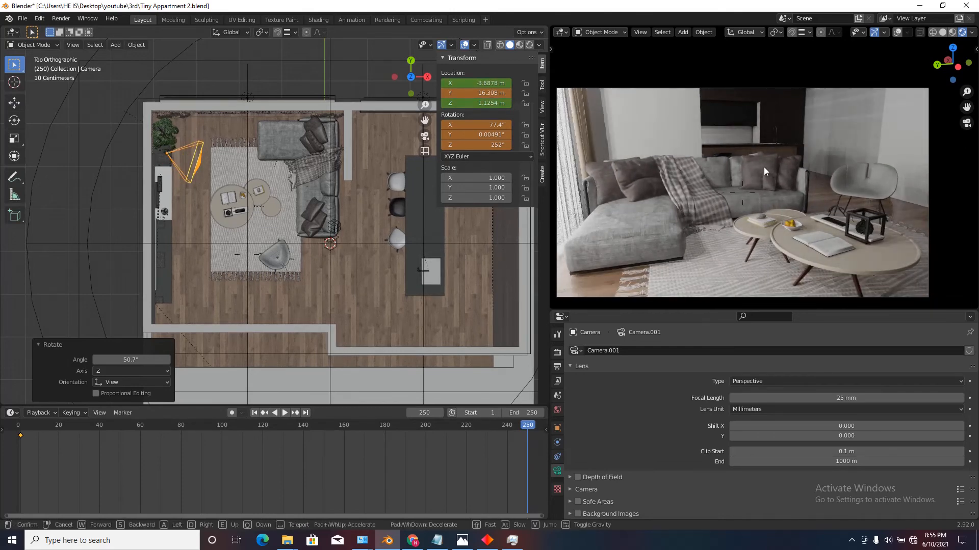
pyautogui.press('s')
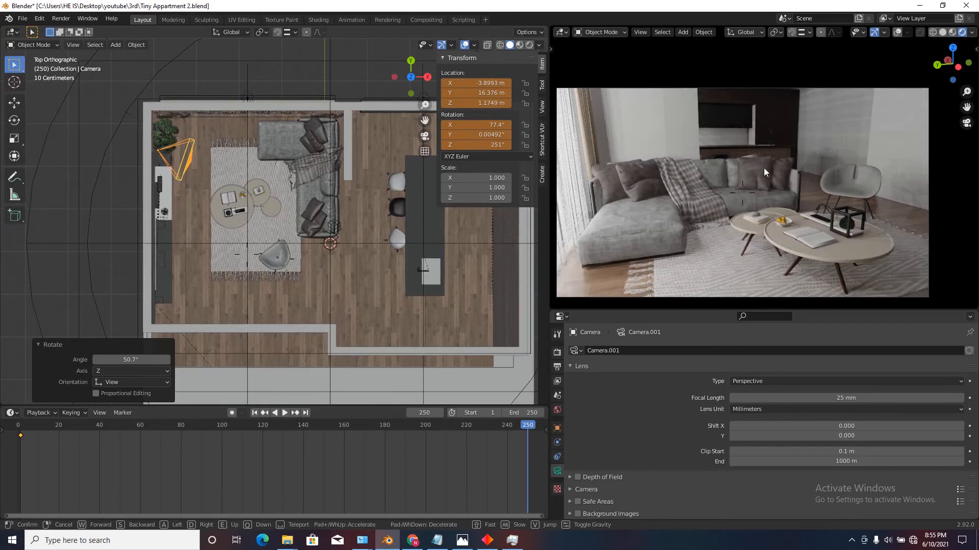
pyautogui.click(627, 83)
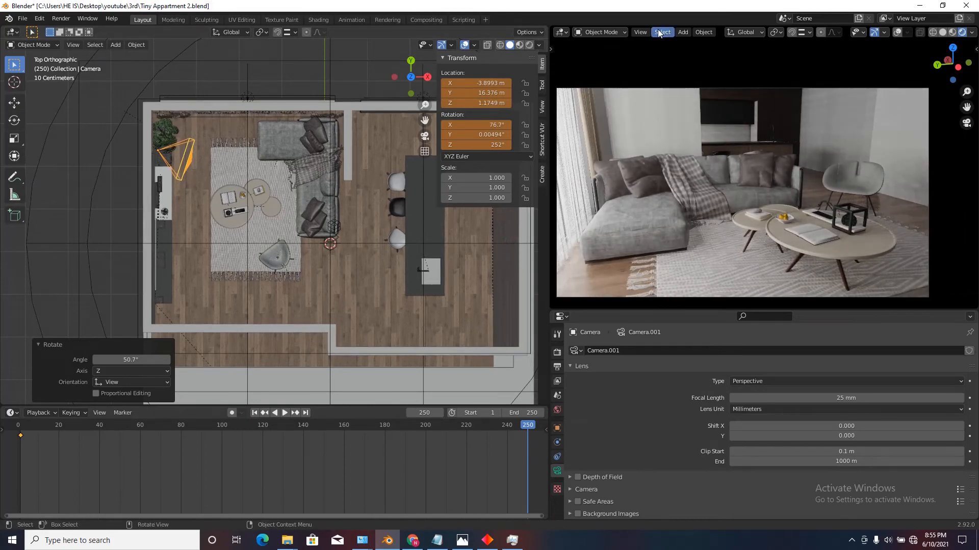
# Walk the camera back slightly to about X -3.98, Y 16.41, Z 1.19 m, turned to about 76.4° X and 251° Z.
pyautogui.click(640, 32)
pyautogui.moveTo(723, 164)
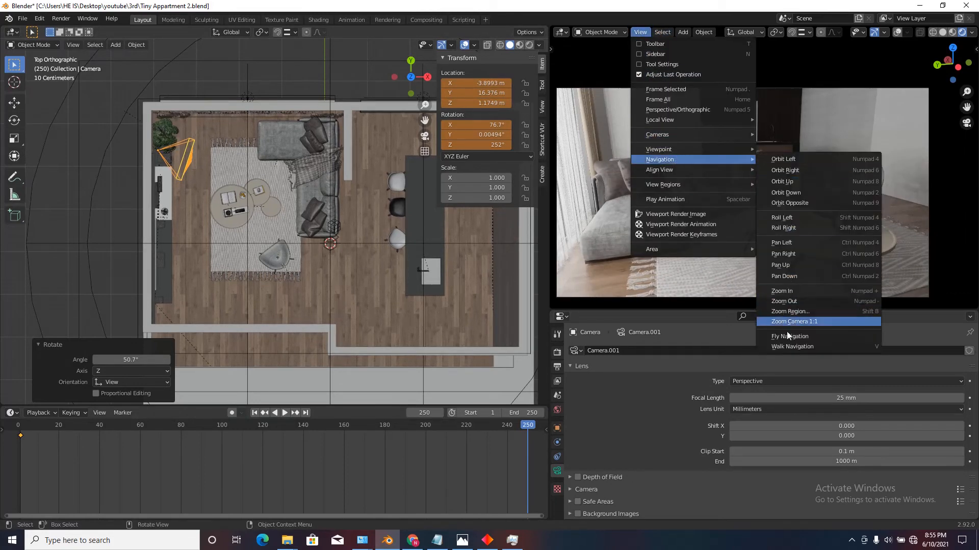
pyautogui.click(792, 347)
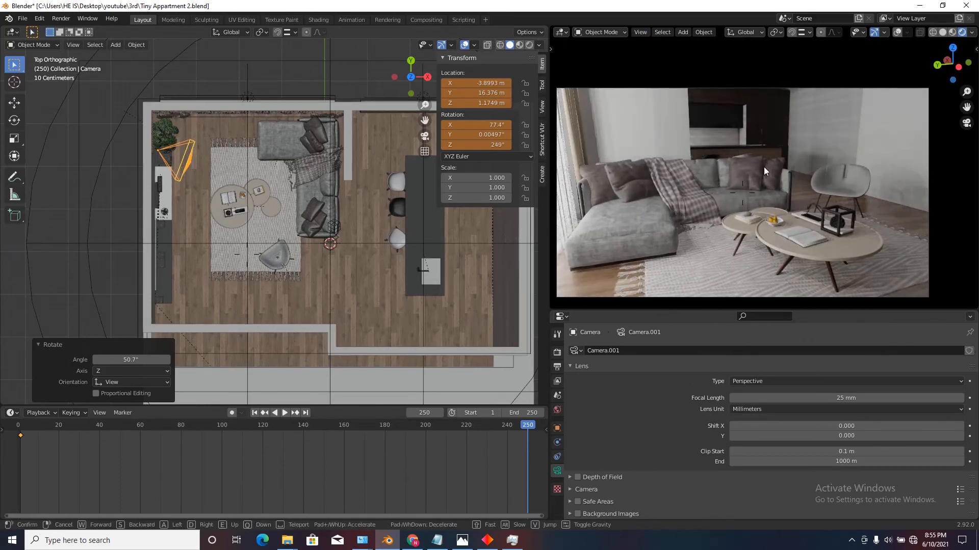
pyautogui.press('s')
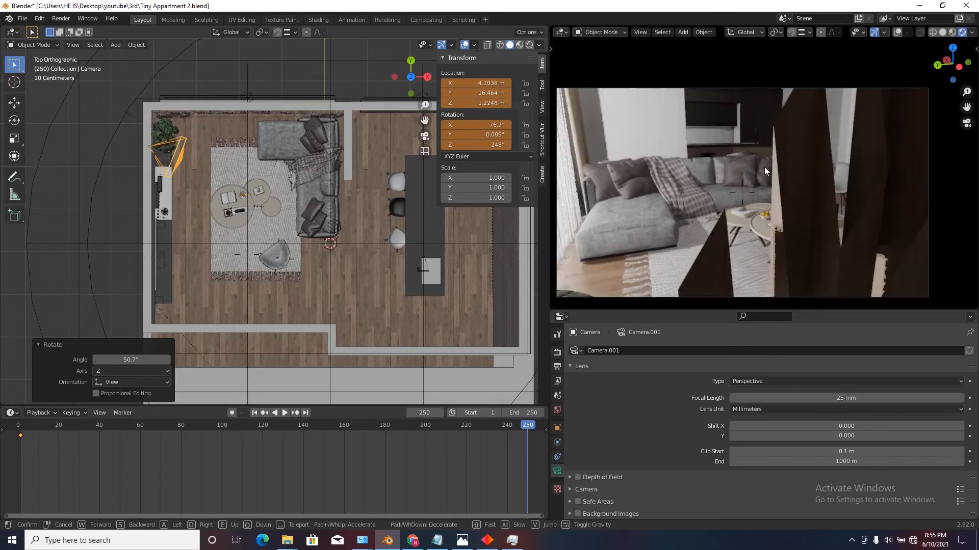
pyautogui.press('w')
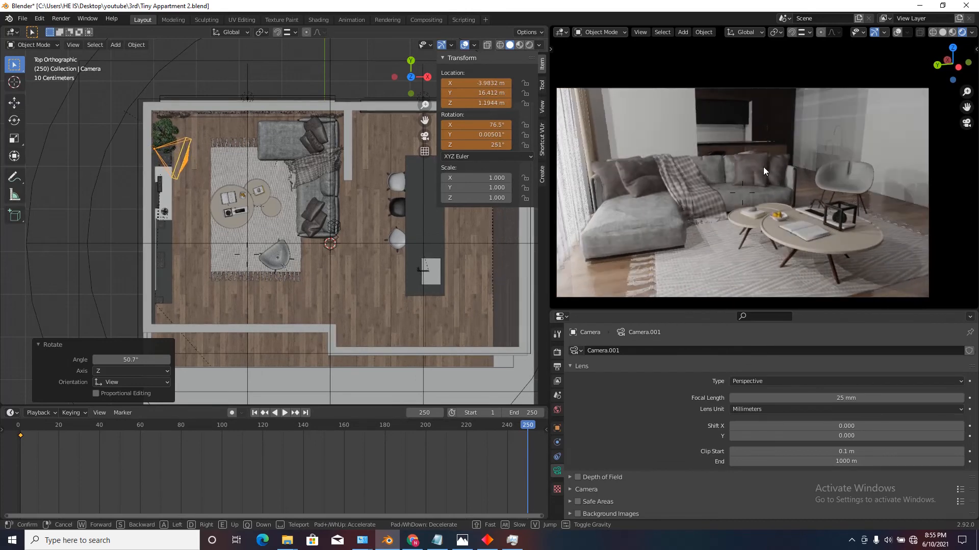
pyautogui.click(764, 167)
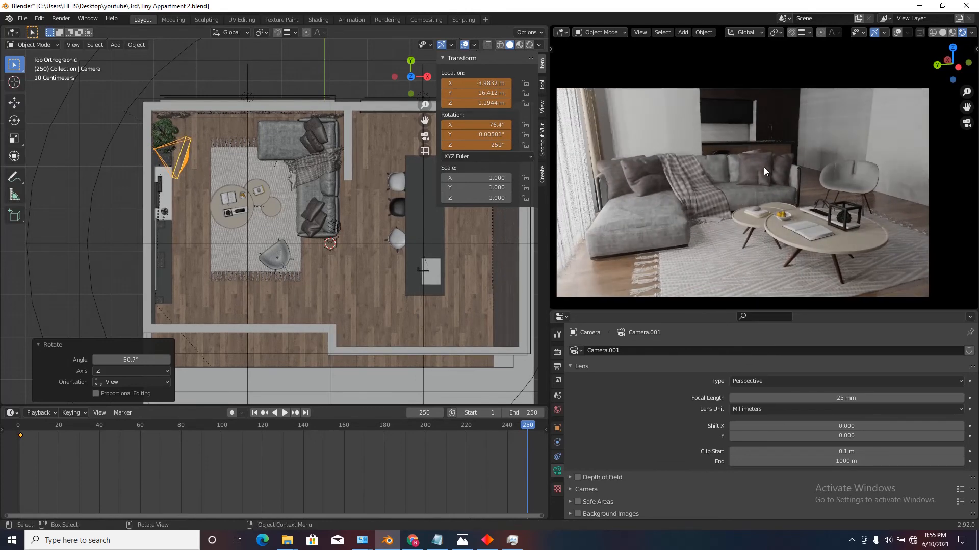
# Insert keyframes for the camera's location and rotation at frame 250.
pyautogui.rightClick(474, 81)
pyautogui.click(475, 82)
pyautogui.rightClick(475, 124)
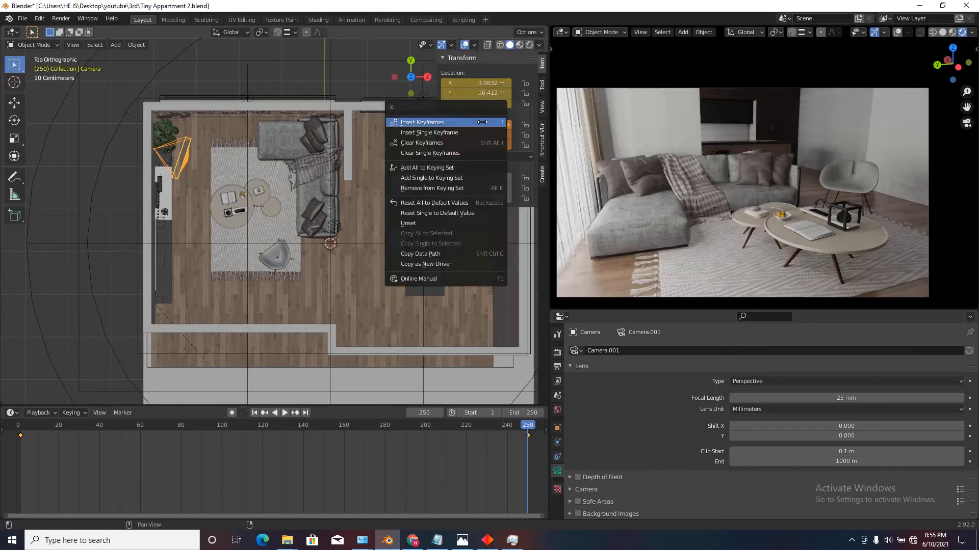
pyautogui.click(474, 124)
# Play the camera animation from the first frame to review the movement, and stop the playback.
pyautogui.hotkey('shift', 'Left')
pyautogui.press('space')
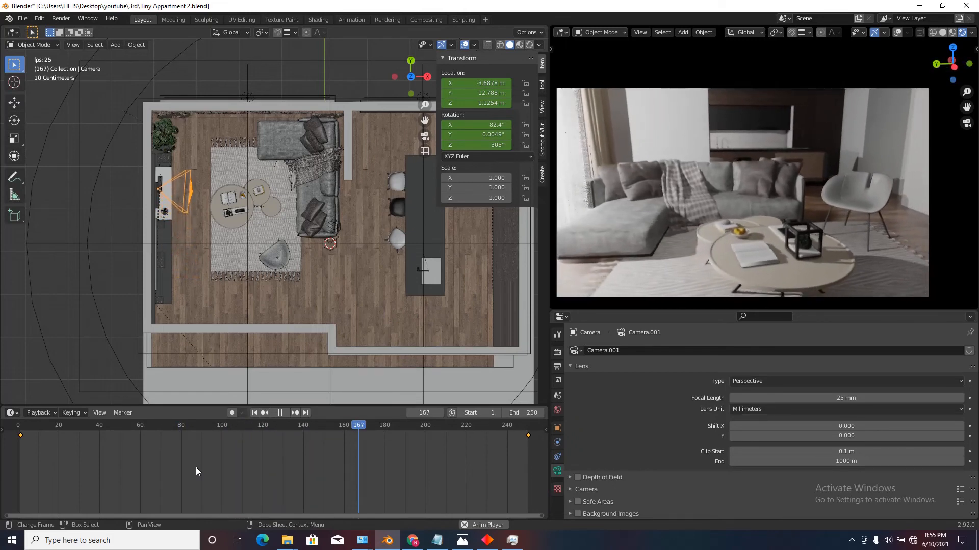
pyautogui.click(281, 412)
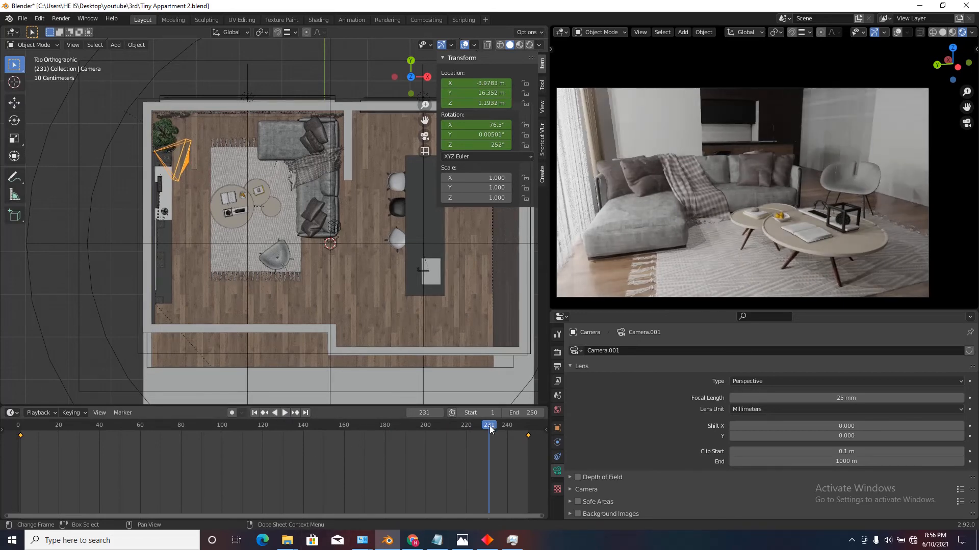
pyautogui.press('space')
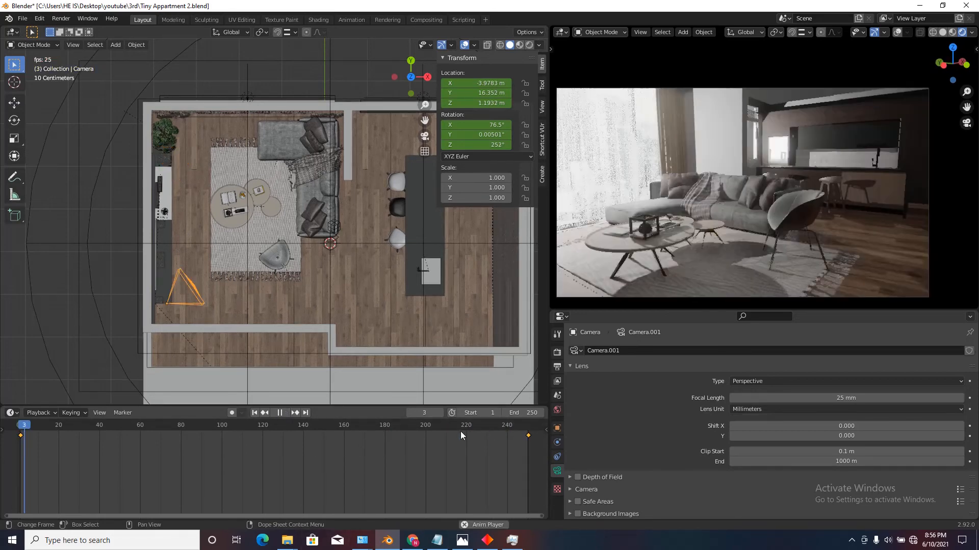
pyautogui.press('space')
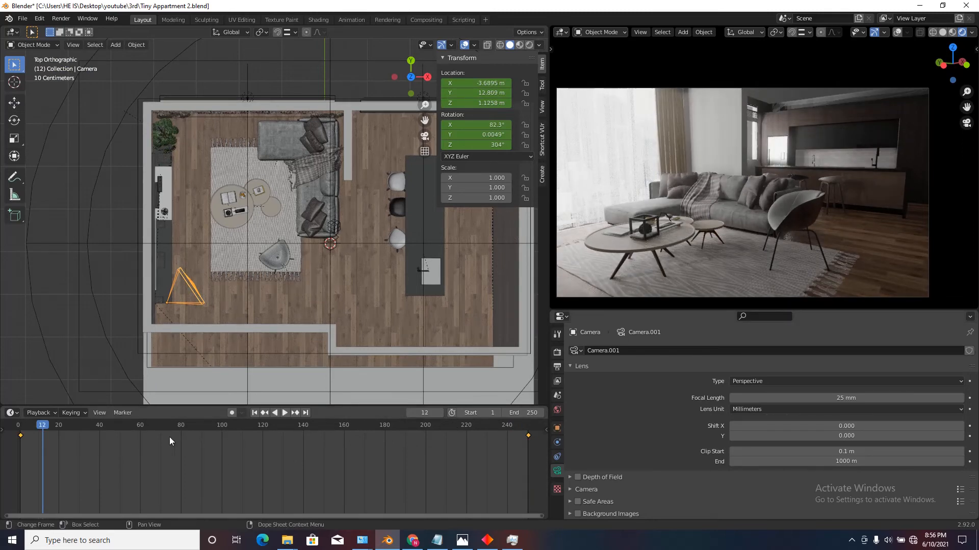
# Set the interpolation of the camera's selected keyframes to Linear.
pyautogui.press('t')
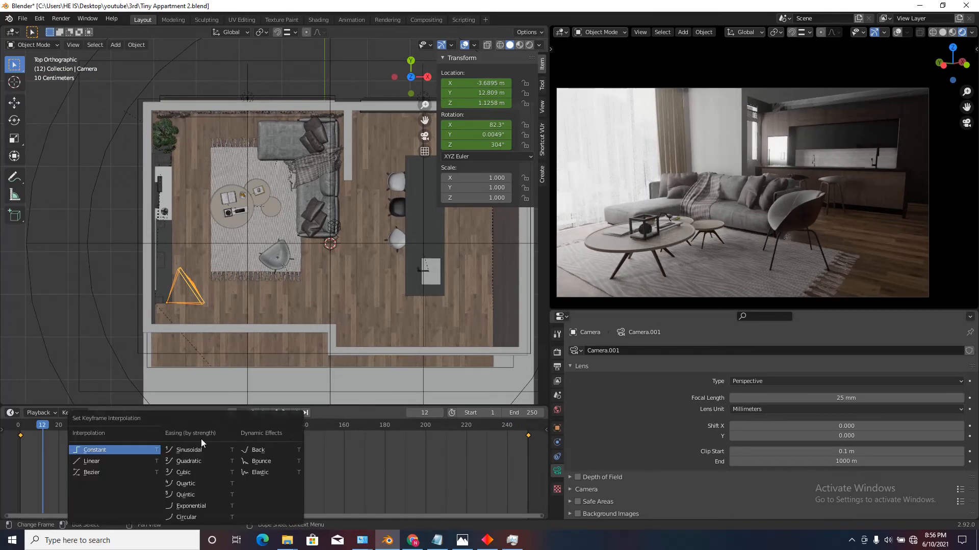
pyautogui.click(106, 459)
# Review the camera animation playback, stop it and return the timeline to frame 1.
pyautogui.moveTo(43, 426); pyautogui.dragTo(18, 430)
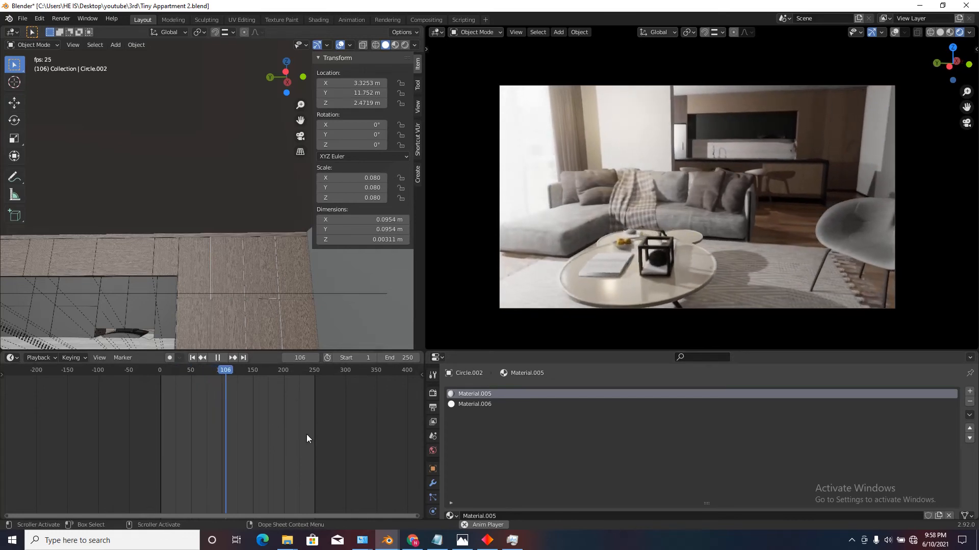
pyautogui.press('space')
pyautogui.hotkey('shift', 'Left')
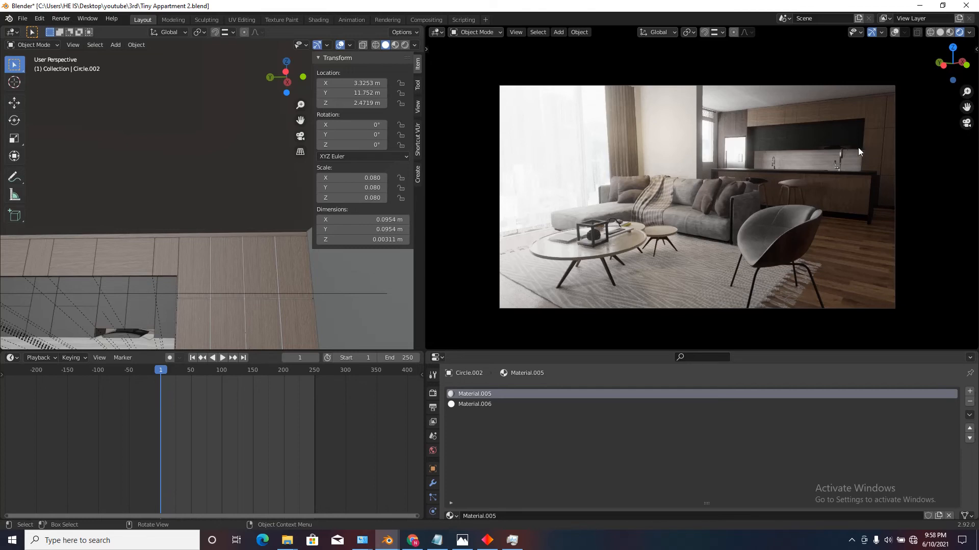
# Unhide all hidden objects in the apartment scene.
pyautogui.hotkey('alt', 'h')
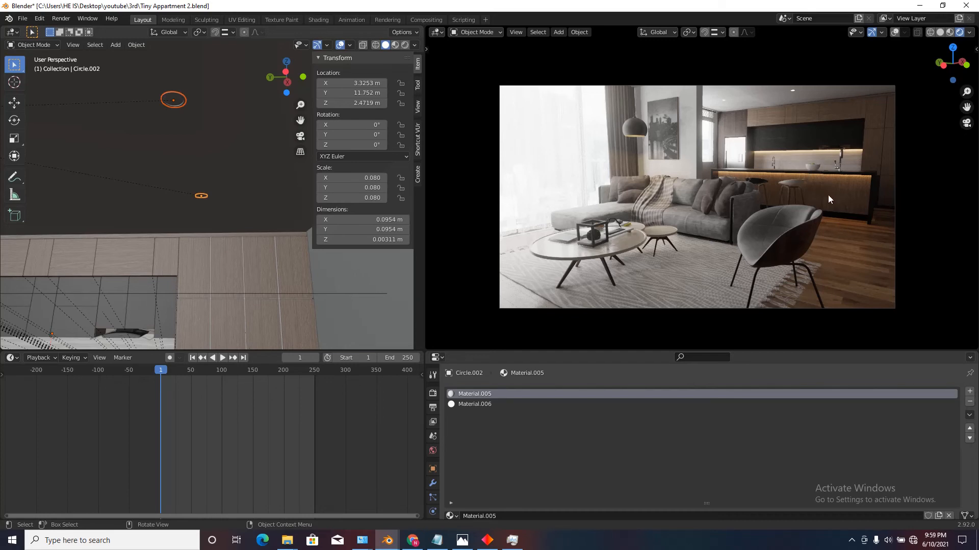
# Switch to the browser to view the nabor-01 kitchenware model on 3D Warehouse, and return to Blender.
pyautogui.click(412, 540)
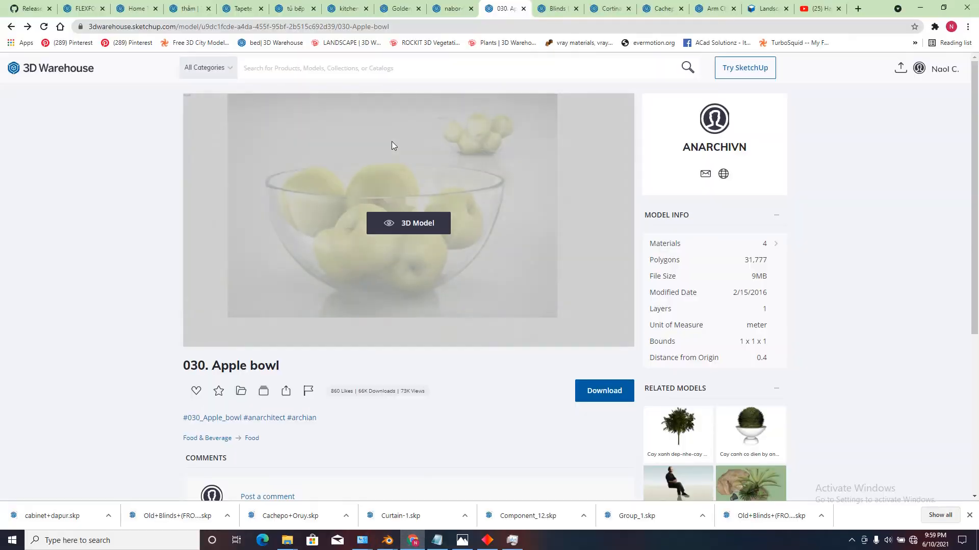
pyautogui.click(437, 6)
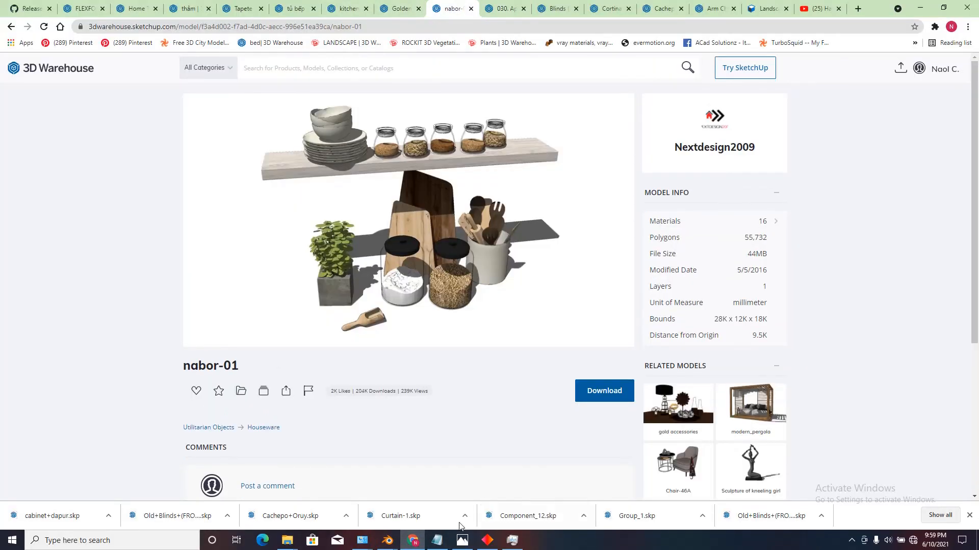
pyautogui.moveTo(385, 540)
pyautogui.click(356, 515)
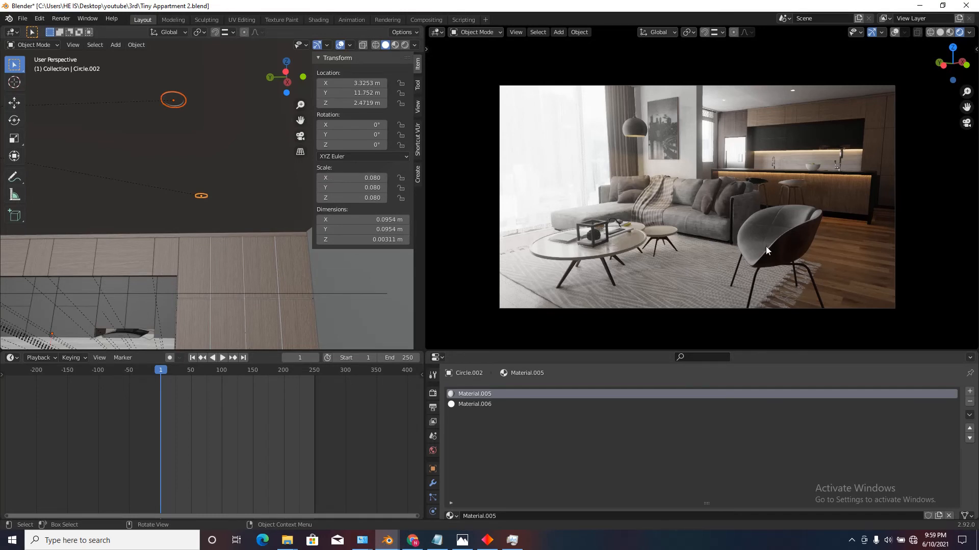
# Show the scene's output properties in an enlarged editor and accept the youtube\3rd folder as the output location.
pyautogui.click(433, 408)
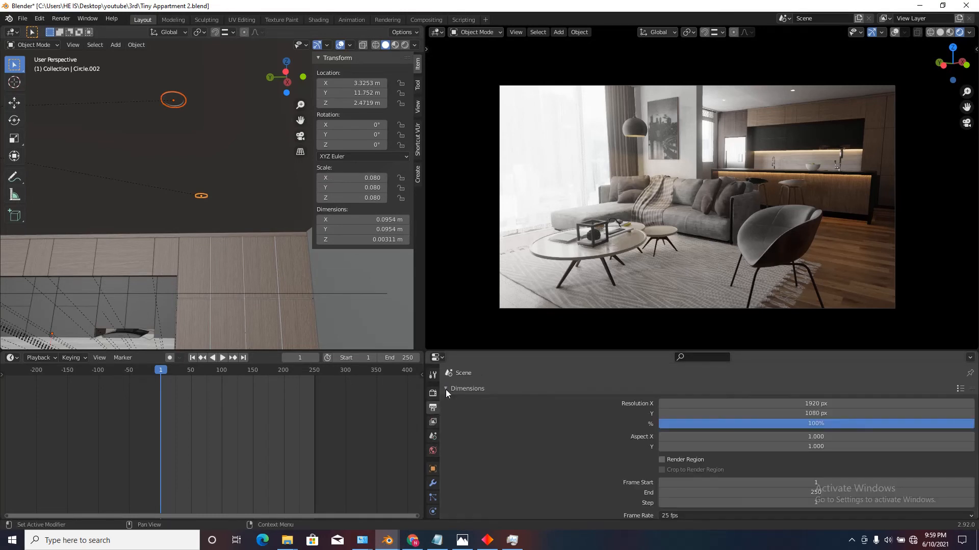
pyautogui.moveTo(488, 352); pyautogui.dragTo(489, 326)
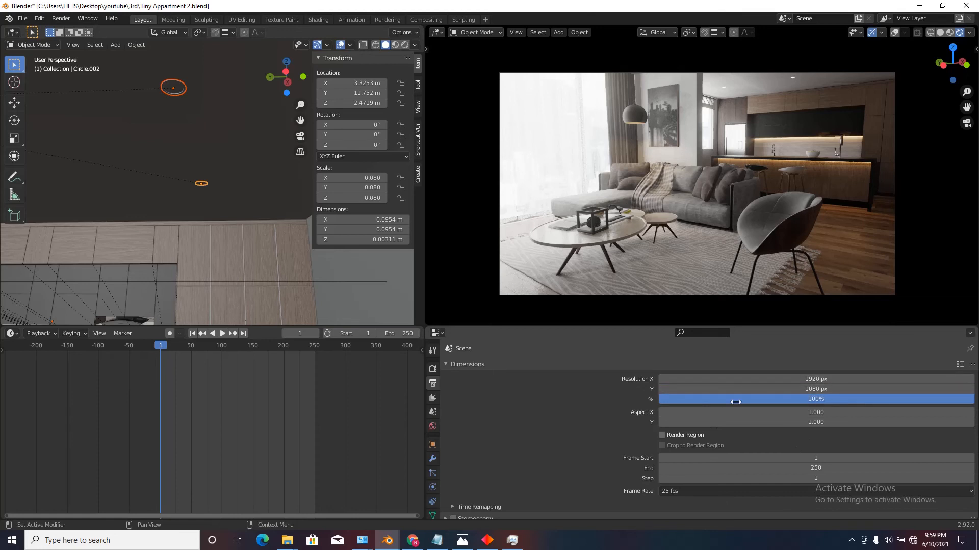
pyautogui.scroll(-2, 693, 444)
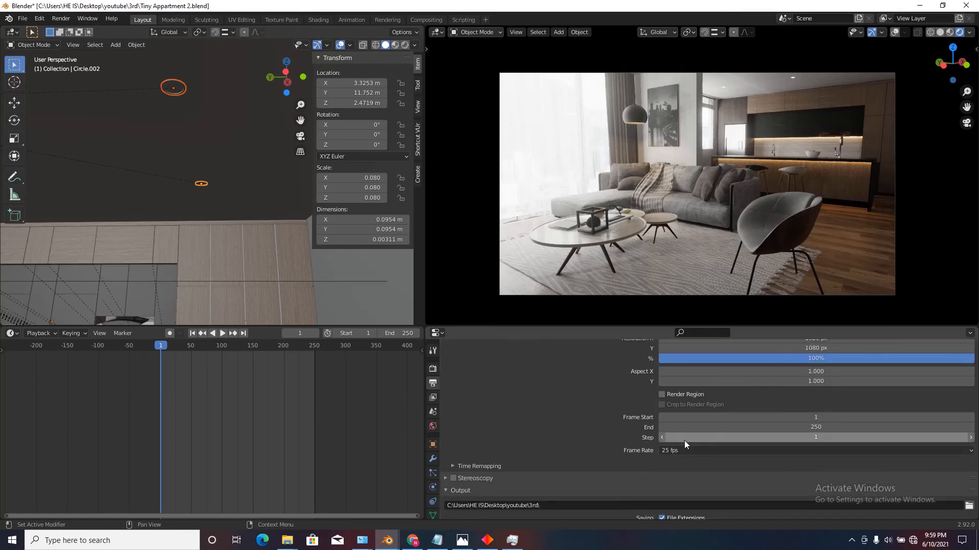
pyautogui.click(671, 451)
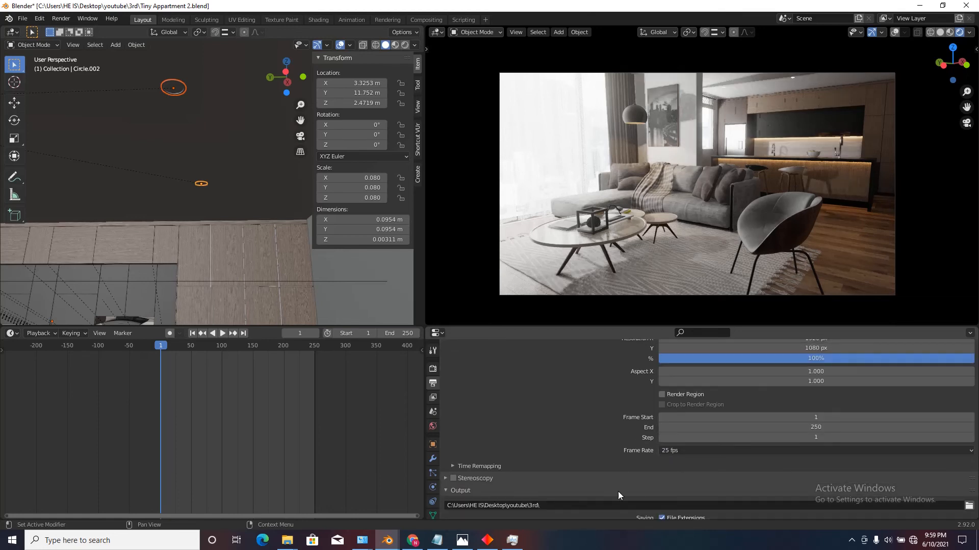
pyautogui.scroll(-5, 618, 495)
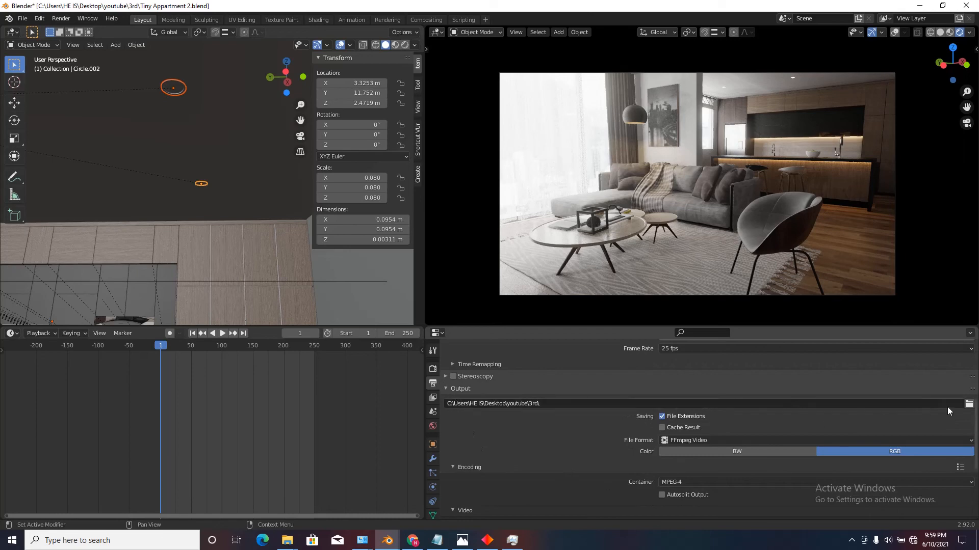
pyautogui.click(969, 404)
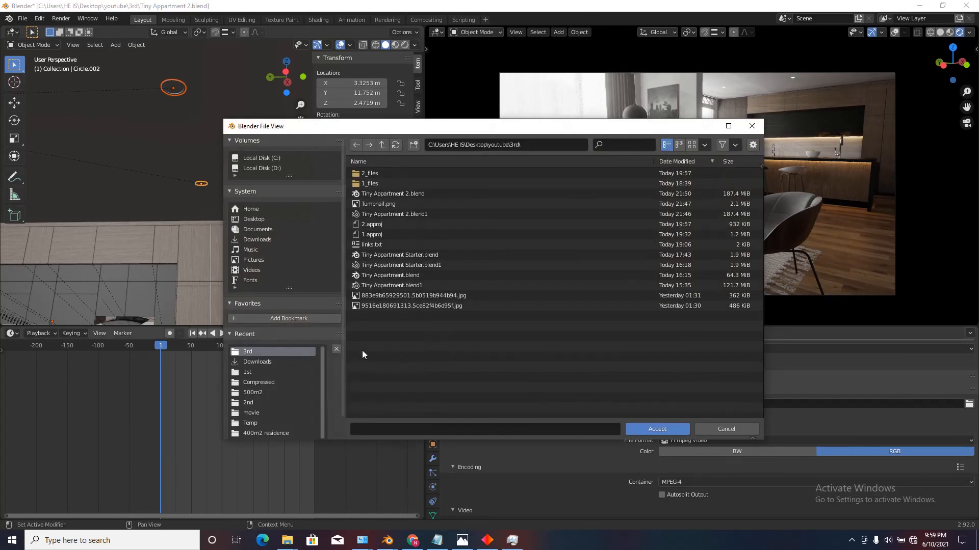
pyautogui.click(645, 429)
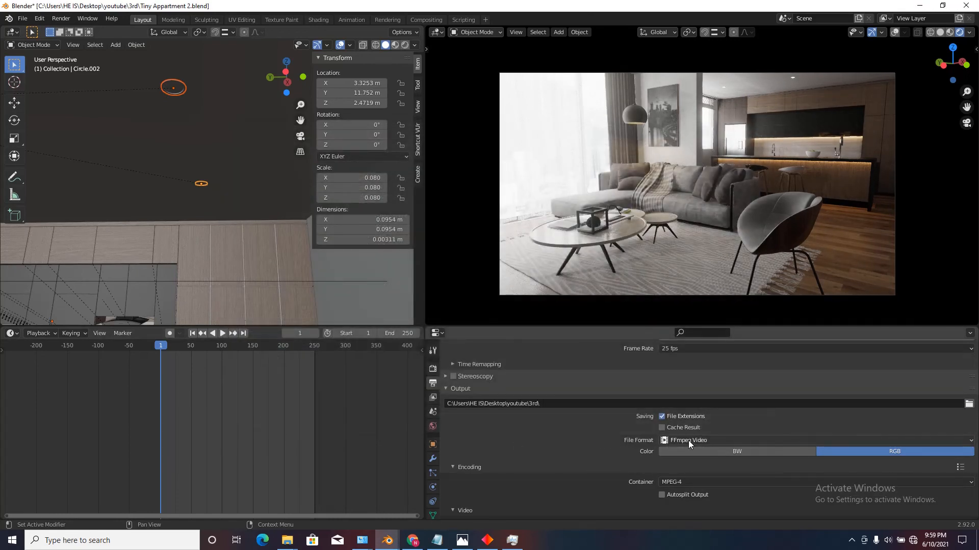
# Set the output file format to FFmpeg Video and apply the h264 in MP4 encoding preset.
pyautogui.click(697, 441)
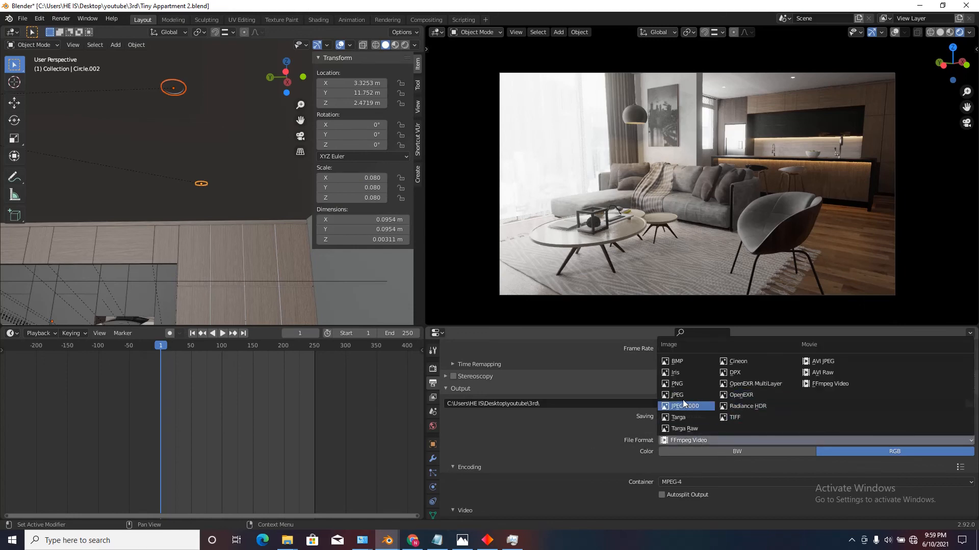
pyautogui.click(678, 384)
pyautogui.click(698, 441)
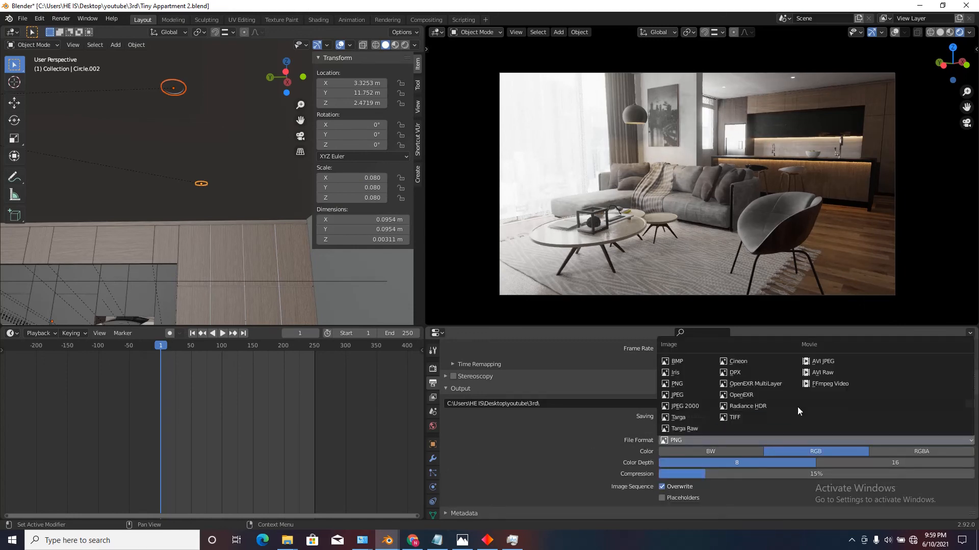
pyautogui.click(821, 384)
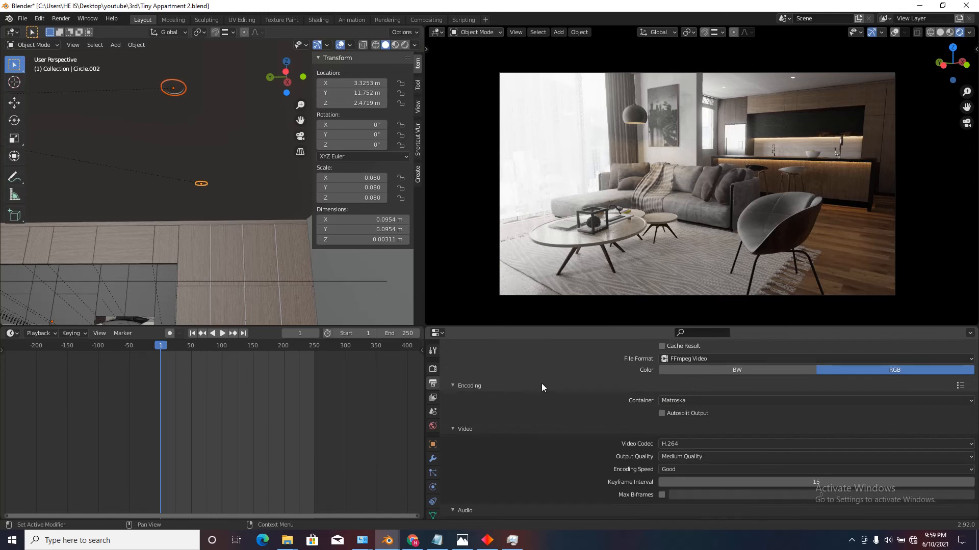
pyautogui.click(960, 386)
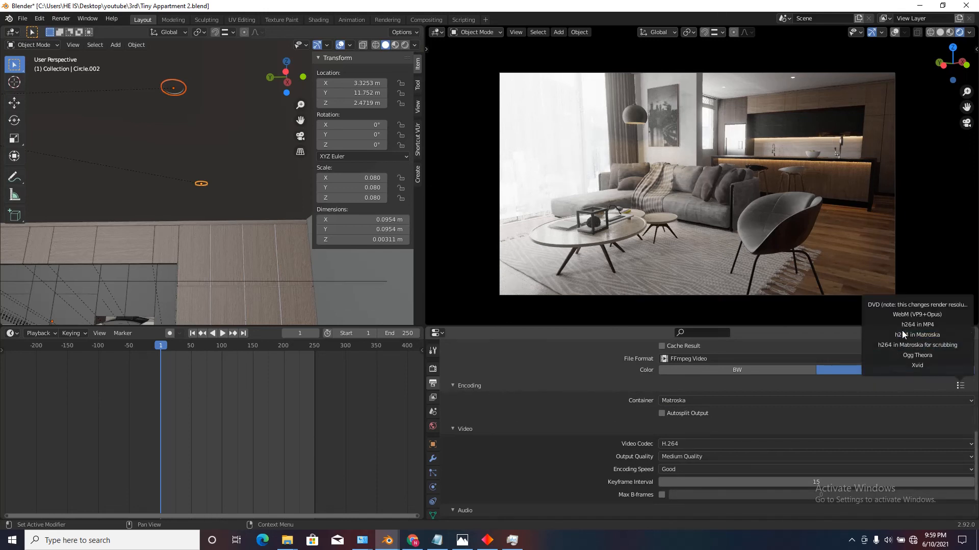
pyautogui.click(961, 387)
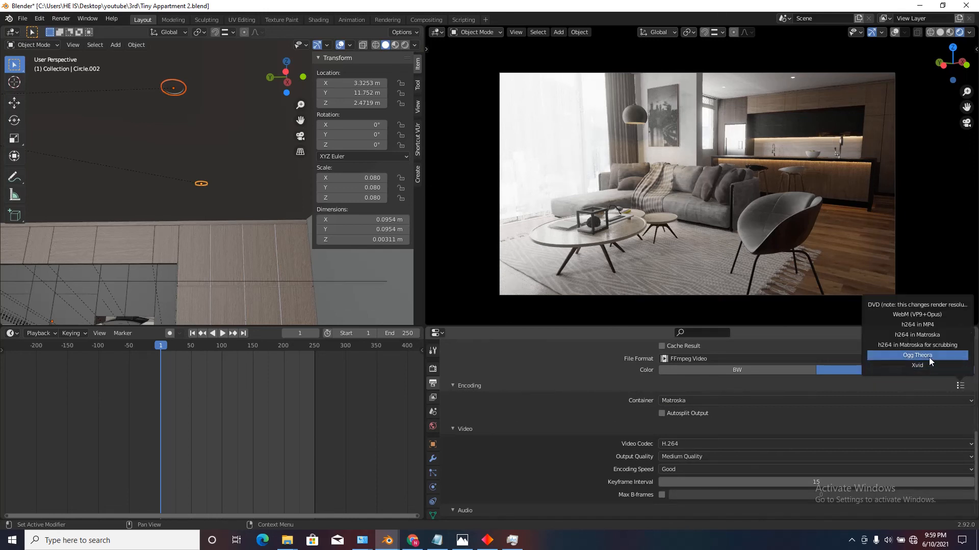
pyautogui.click(913, 326)
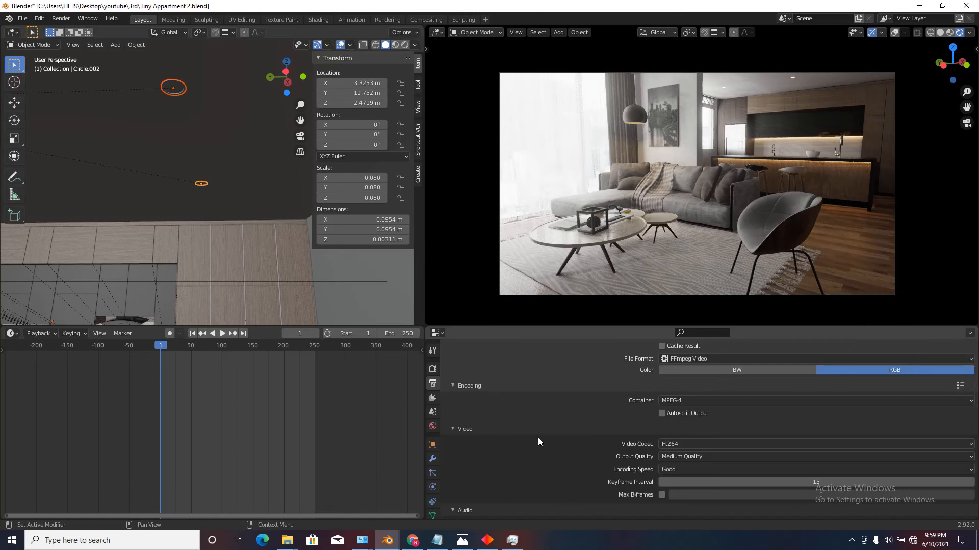
# Set the output quality of the video encoding to High Quality.
pyautogui.click(459, 388)
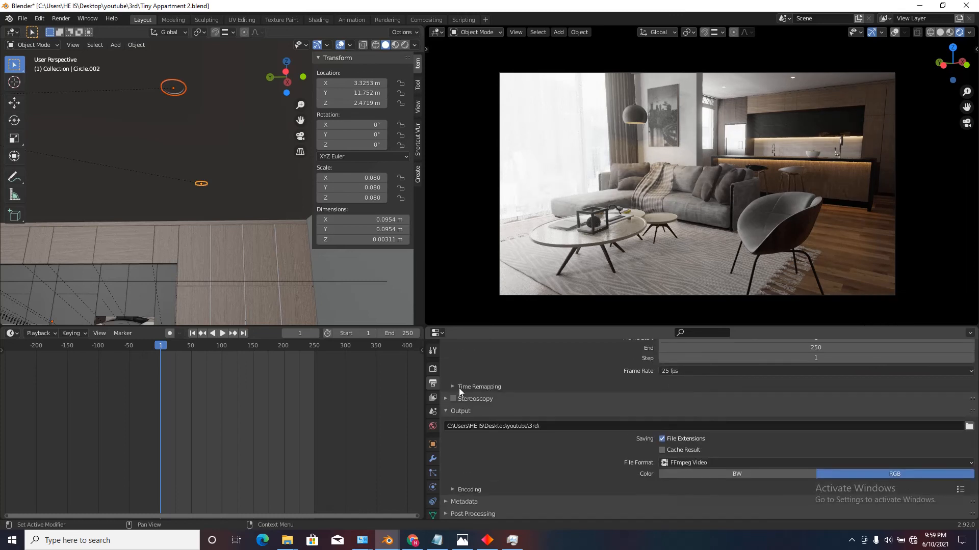
pyautogui.click(462, 488)
pyautogui.scroll(-6, 518, 456)
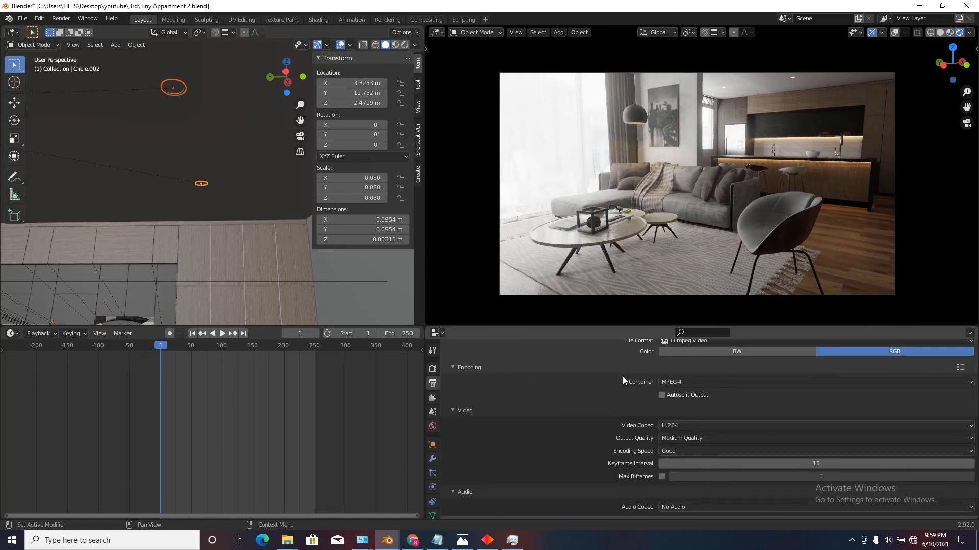
pyautogui.click(679, 440)
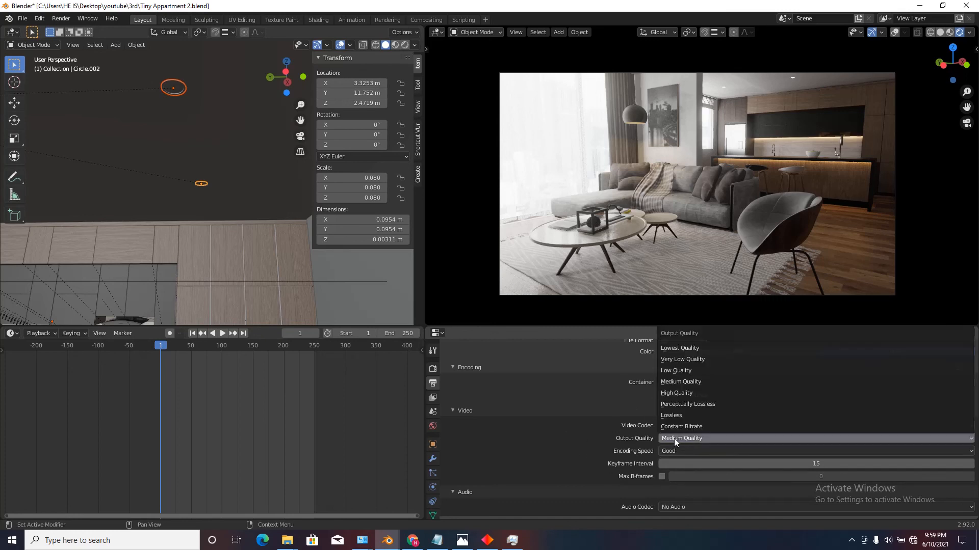
pyautogui.click(703, 440)
pyautogui.click(770, 442)
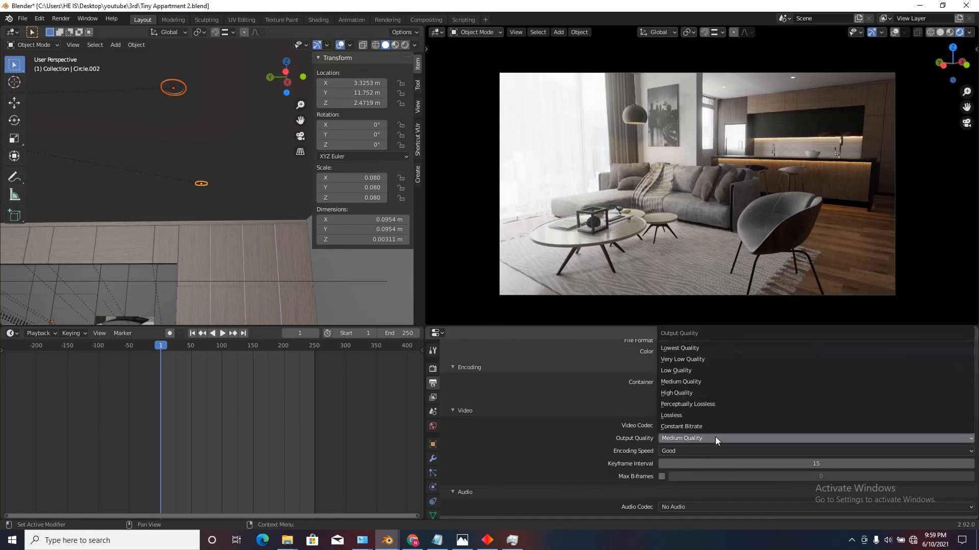
pyautogui.click(690, 397)
pyautogui.click(702, 439)
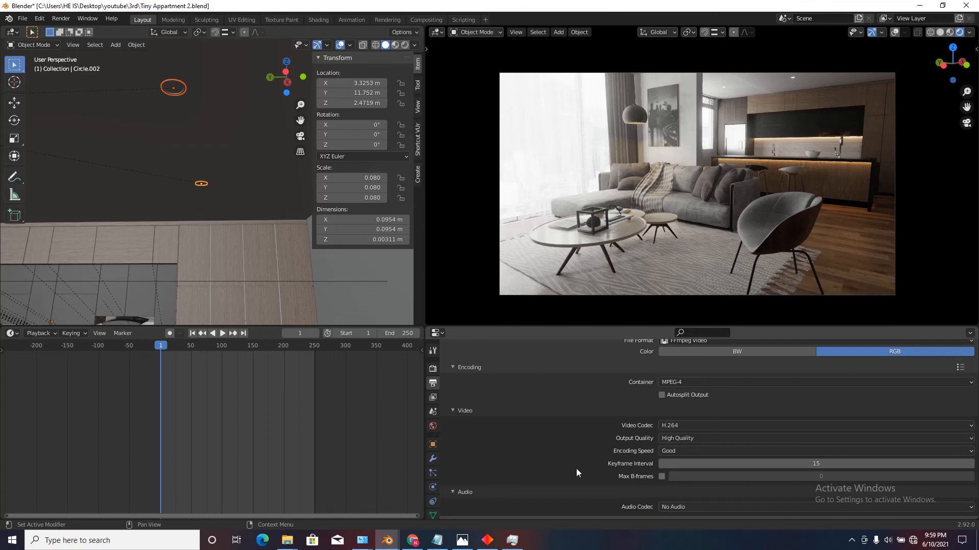
# Render the current camera view as a still image.
pyautogui.click(61, 19)
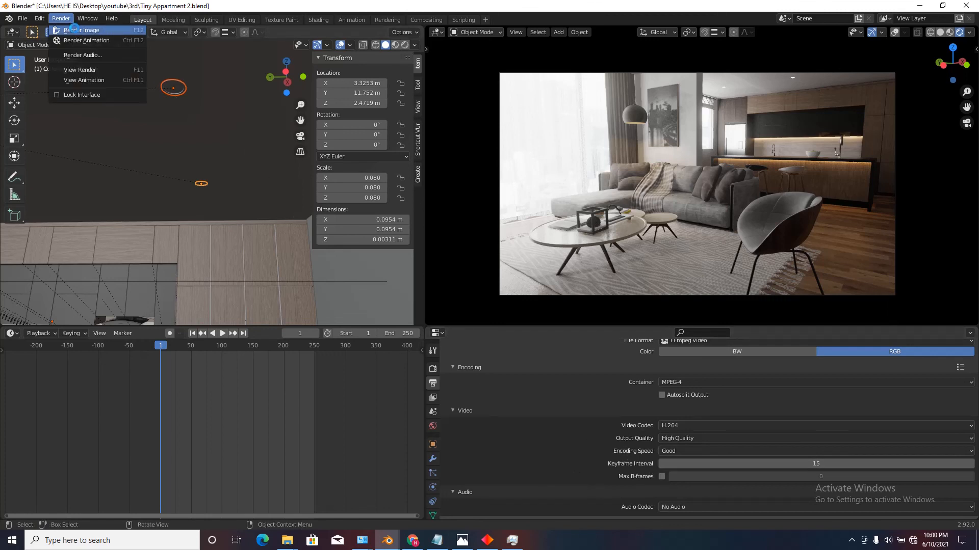
pyautogui.click(74, 28)
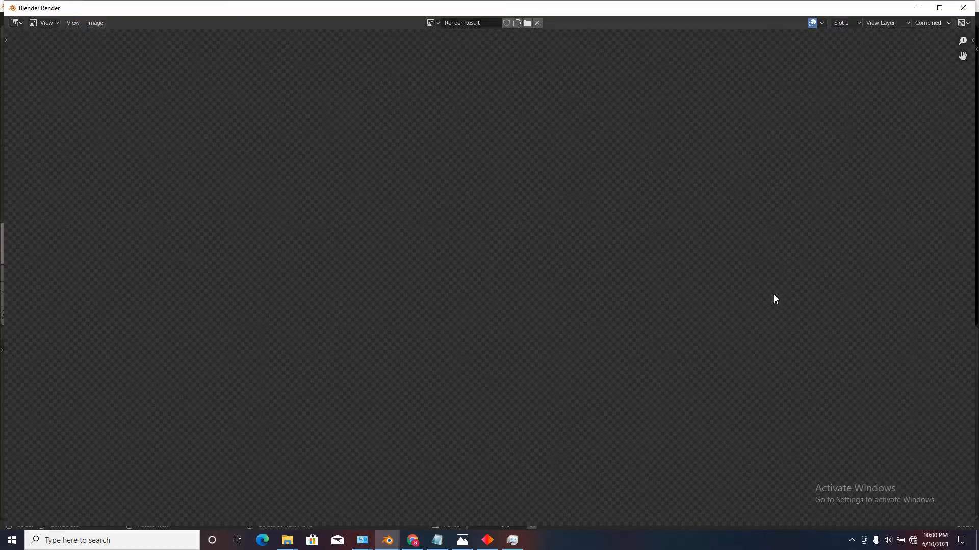